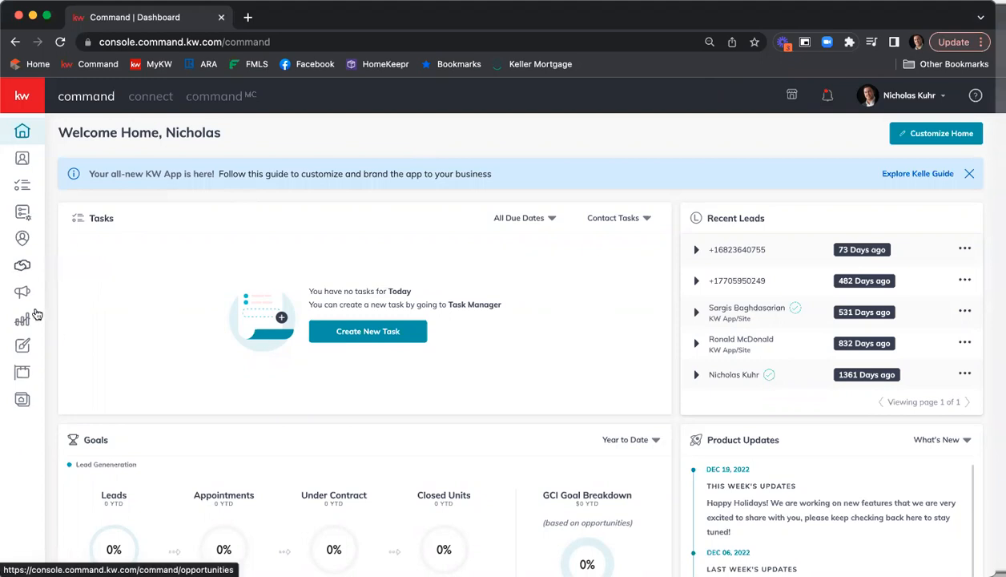
Open the 1234 Main St - Stark/Potts - Listing opportunity from the list of all opportunities
click(22, 264)
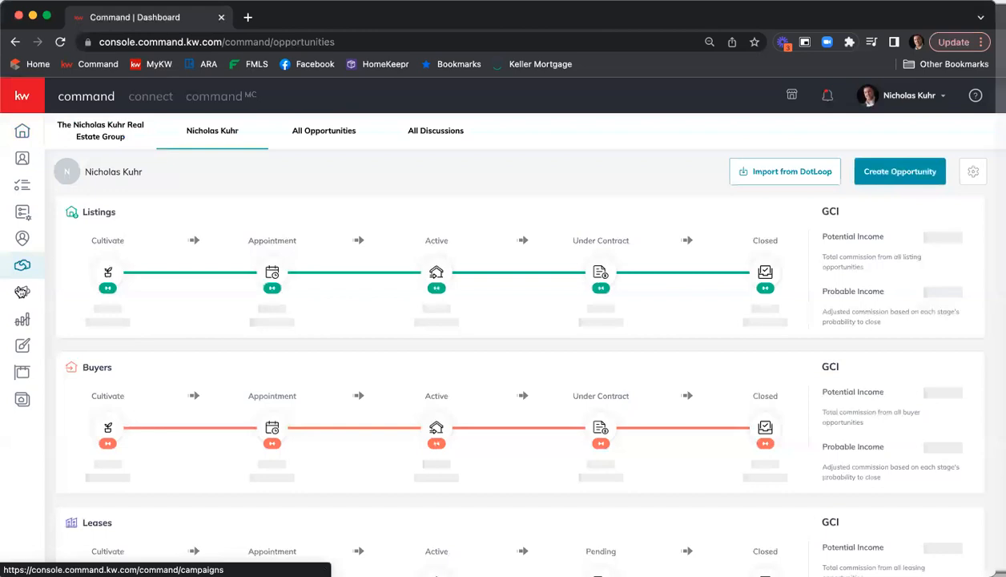
click(334, 133)
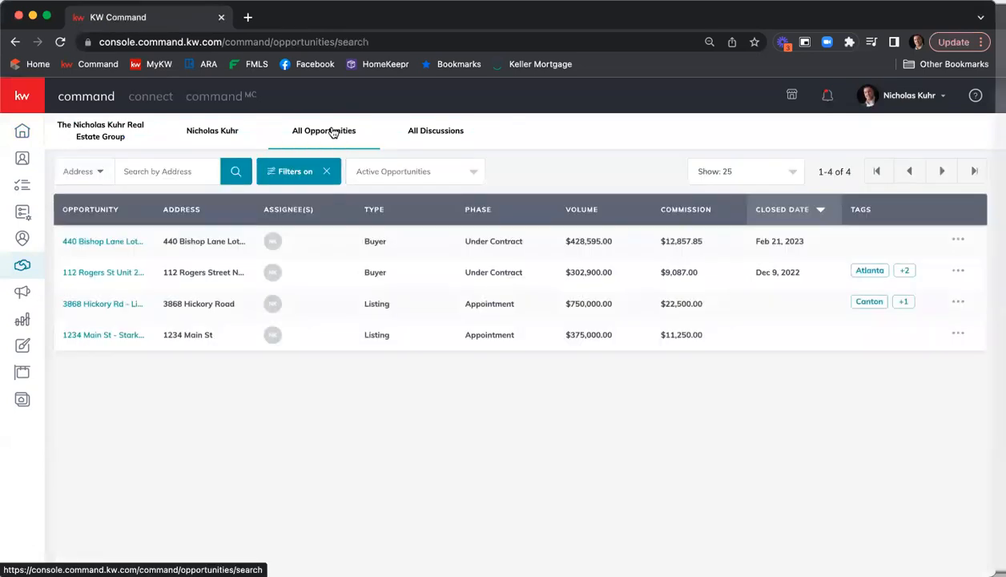
click(100, 337)
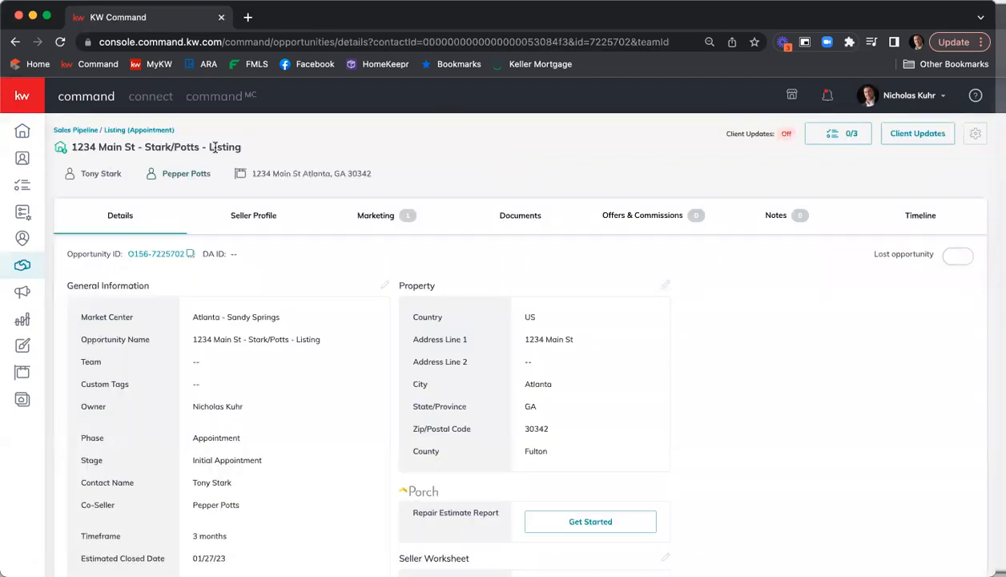
Review the opportunity's general information, property and seller worksheet details
scroll(277, 259, down, 1)
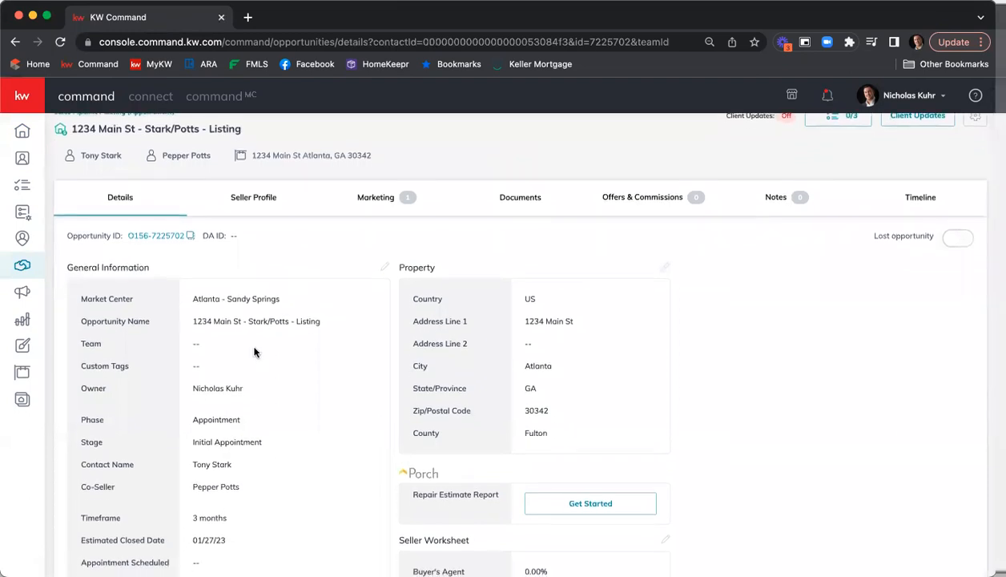
scroll(254, 353, down, 4)
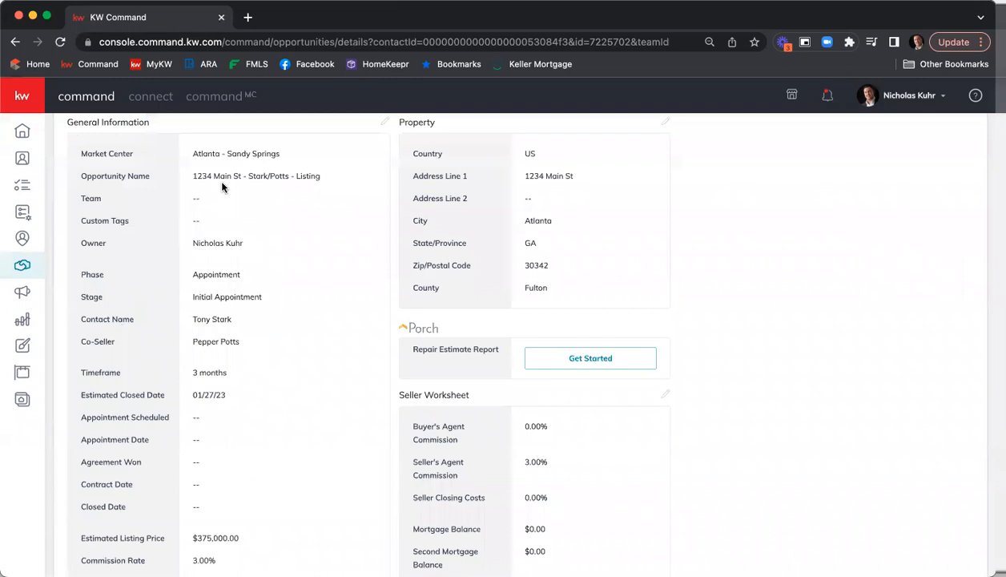
scroll(240, 248, up, 1)
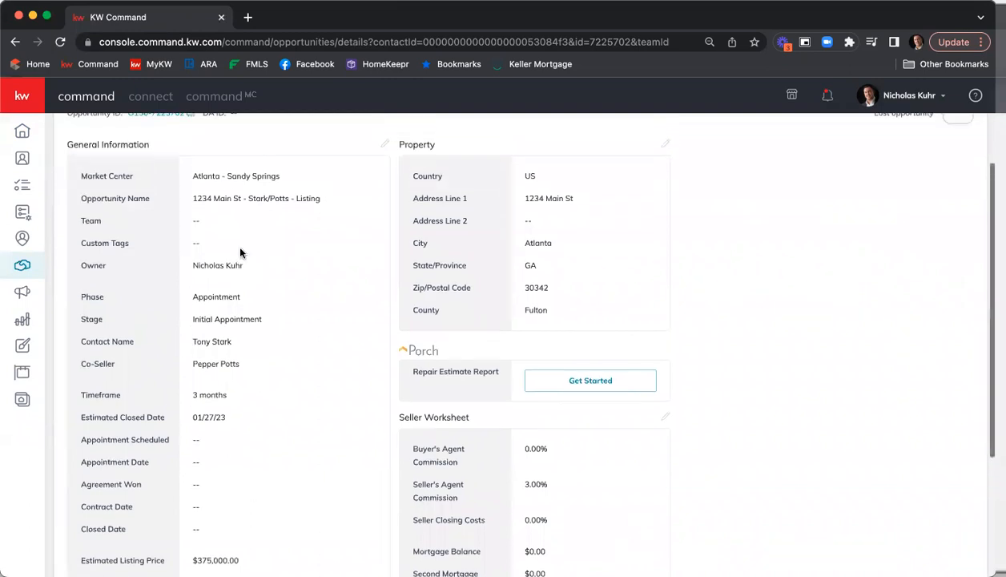
scroll(240, 253, up, 1)
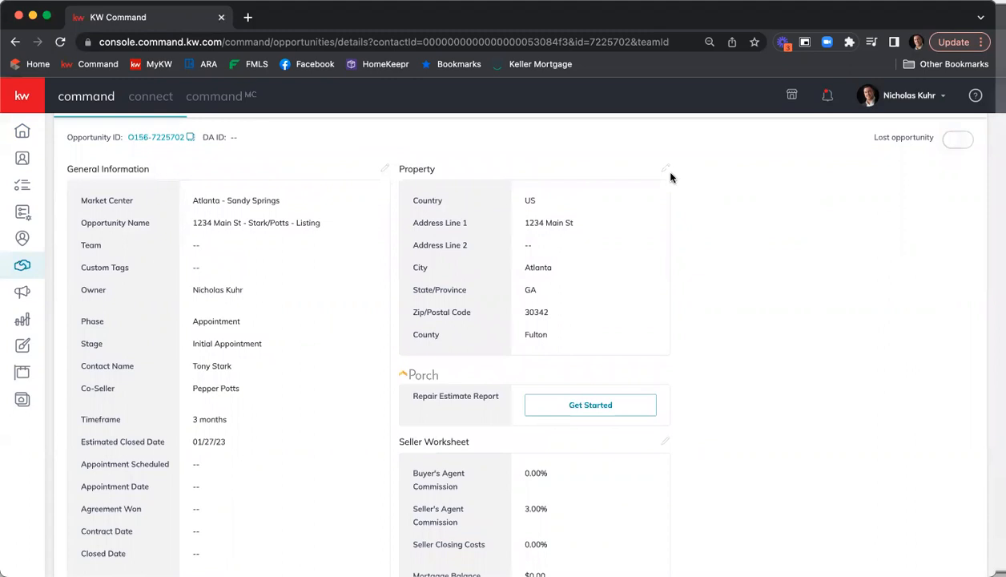
scroll(694, 280, up, 1)
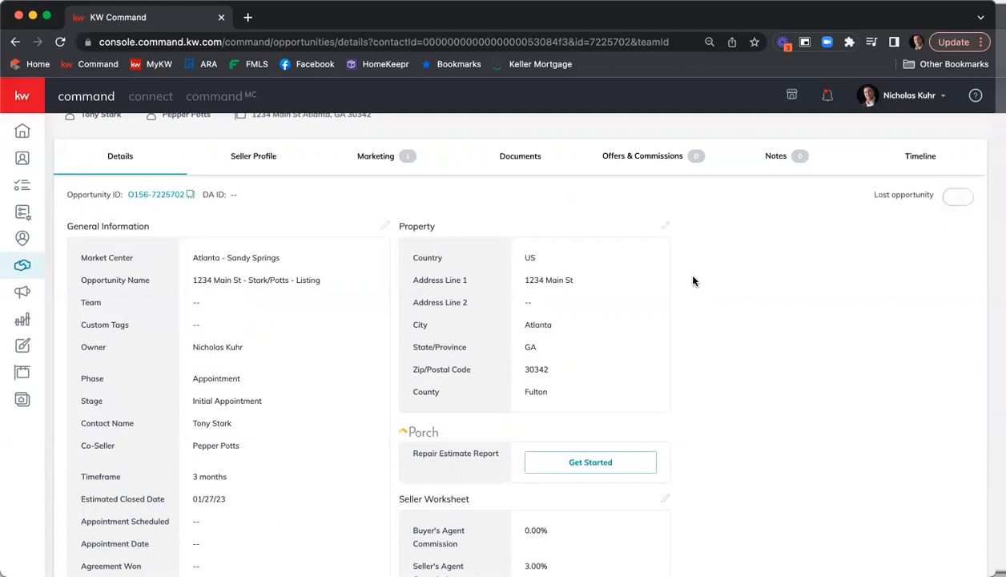
scroll(693, 281, up, 2)
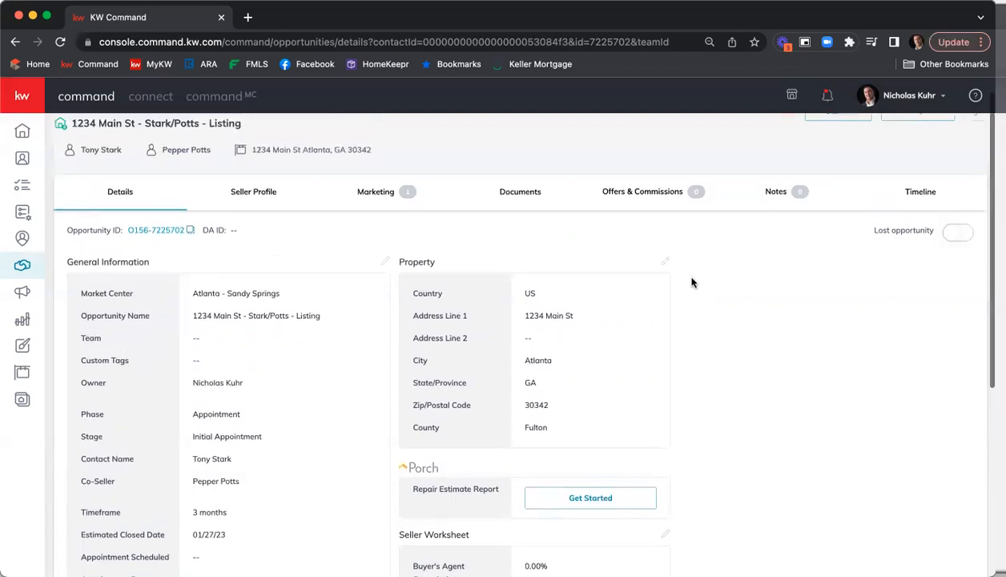
scroll(216, 260, up, 1)
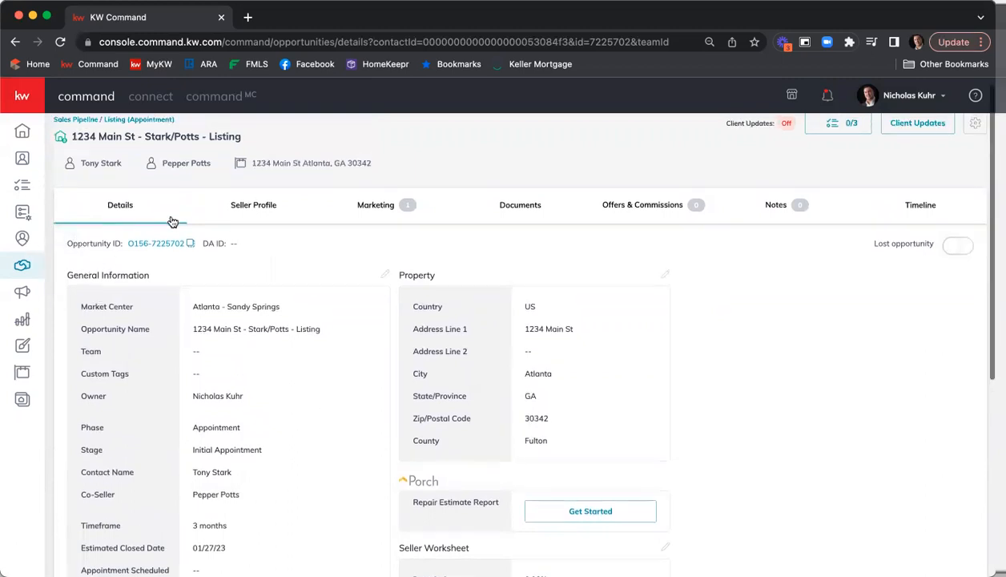
Reopen the 1234 Main St listing opportunity from all opportunities and go to its Documents section
click(523, 206)
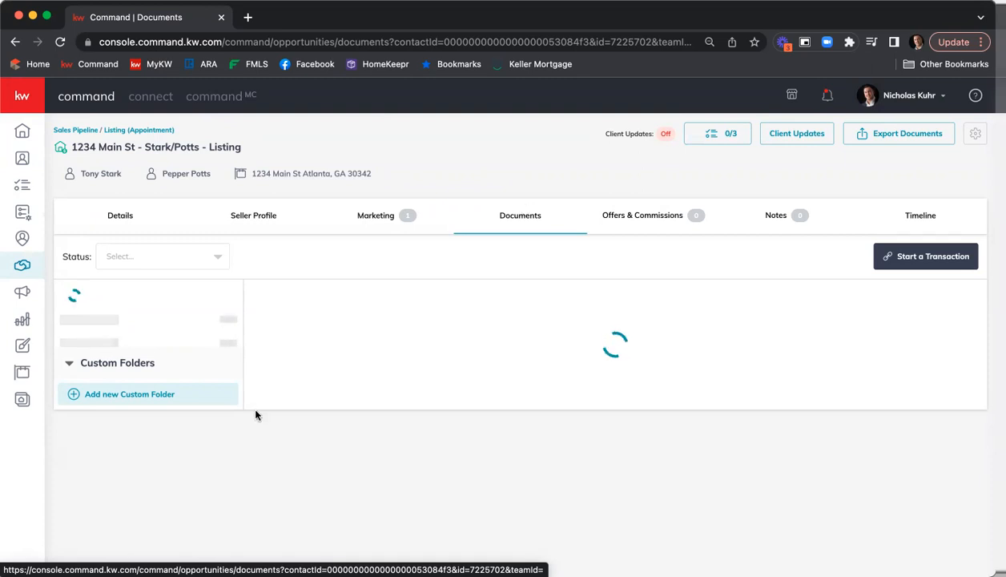
click(61, 43)
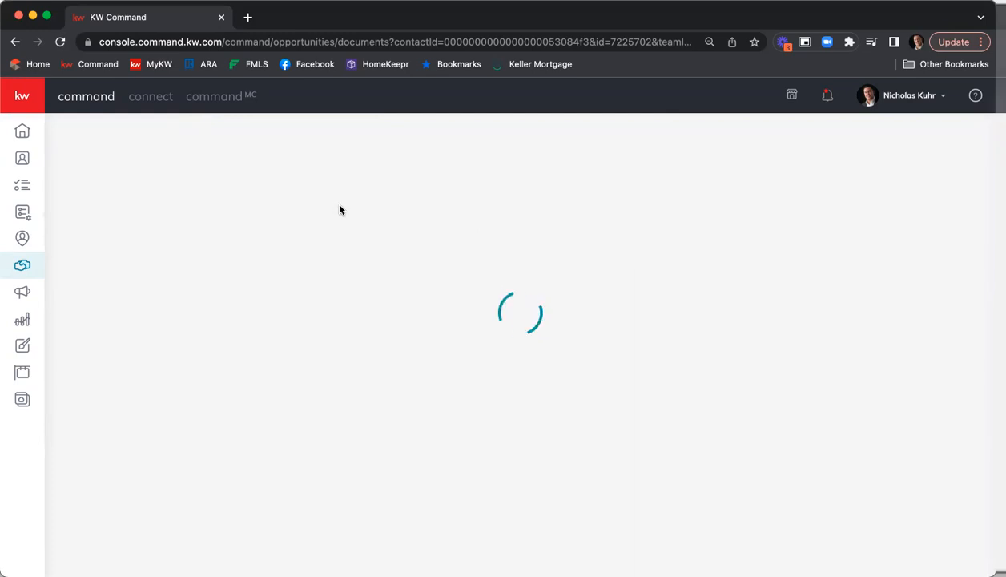
click(22, 132)
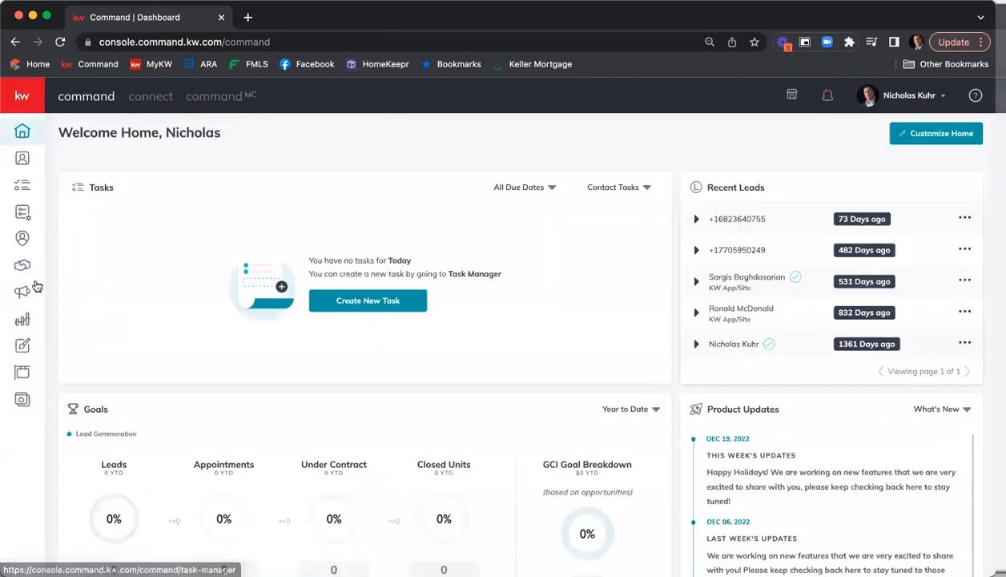
click(18, 268)
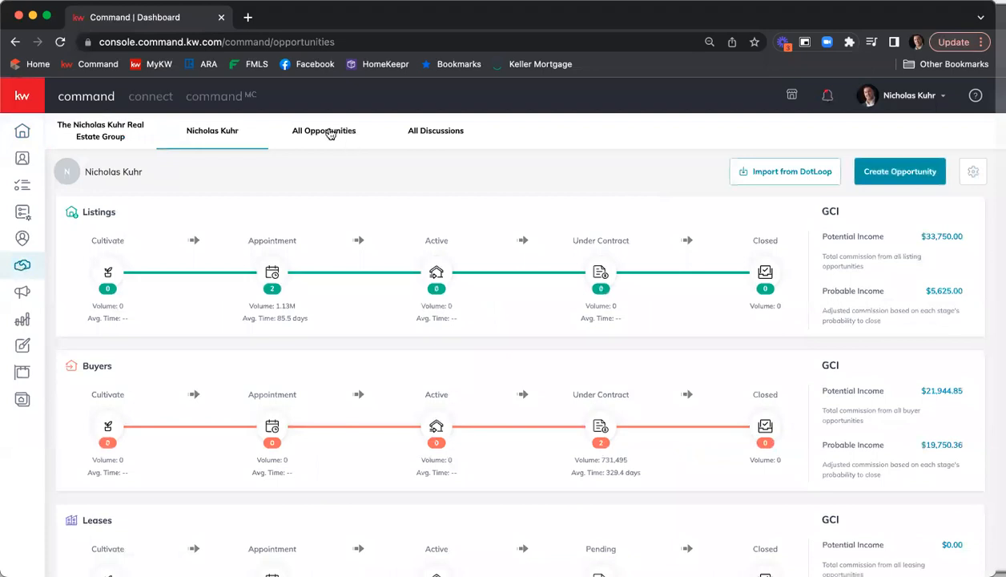
click(329, 134)
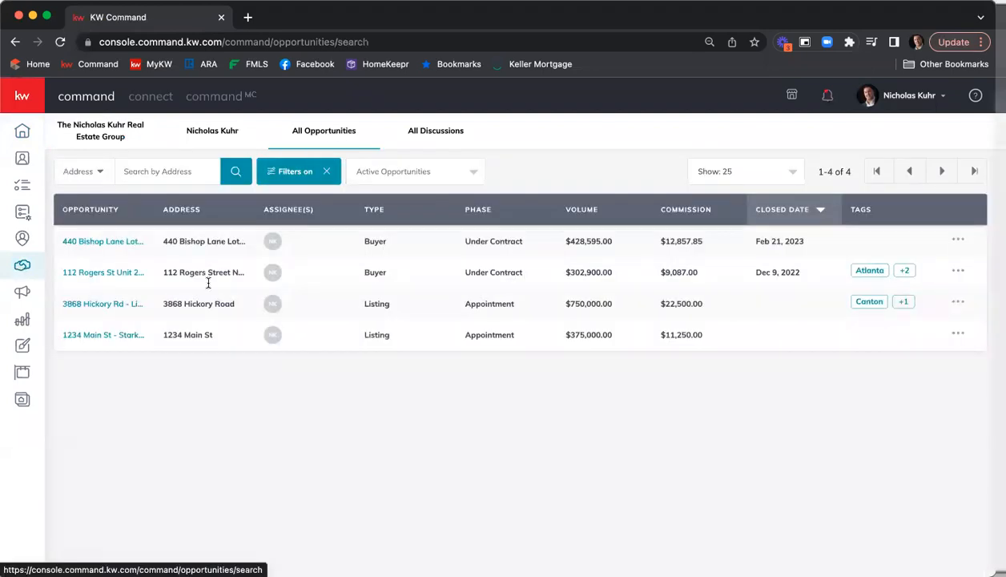
click(85, 335)
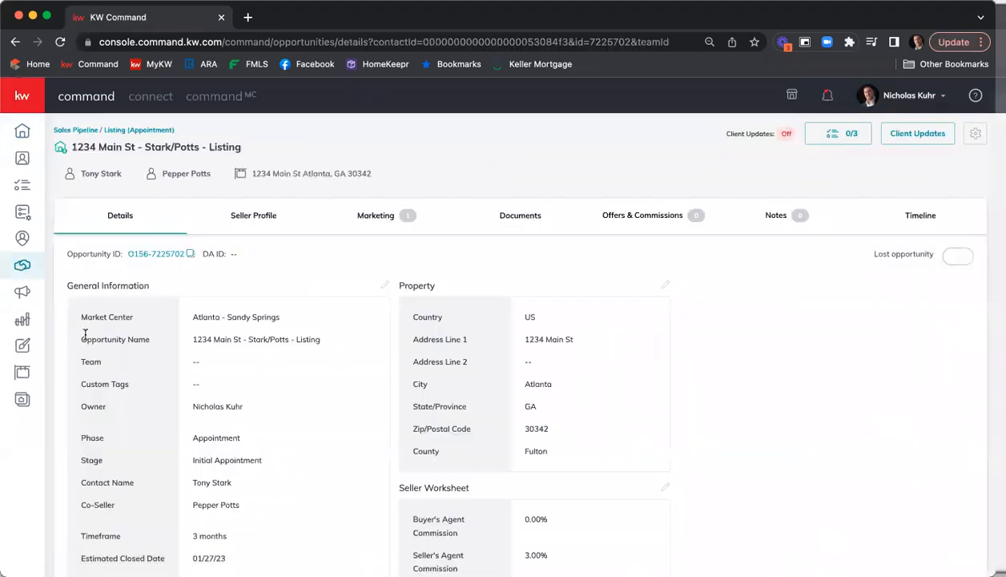
click(532, 224)
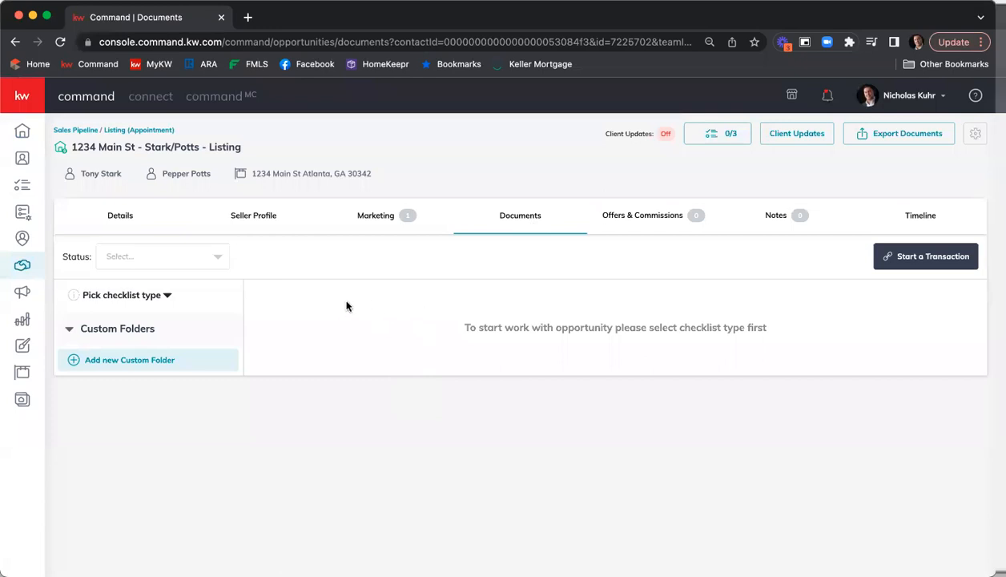
Set the opportunity's checklist type to Residential and review the required listing documents
click(167, 298)
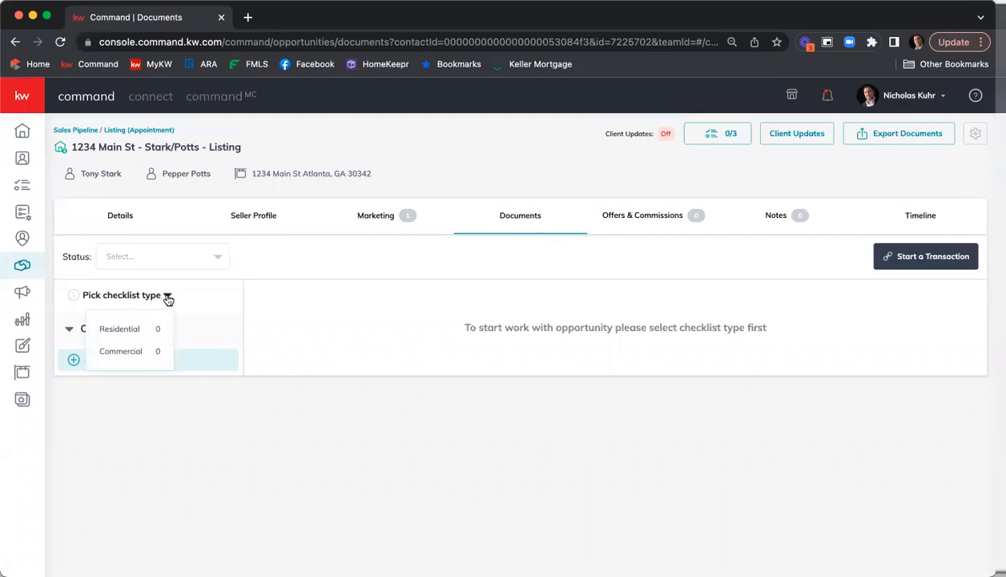
click(119, 330)
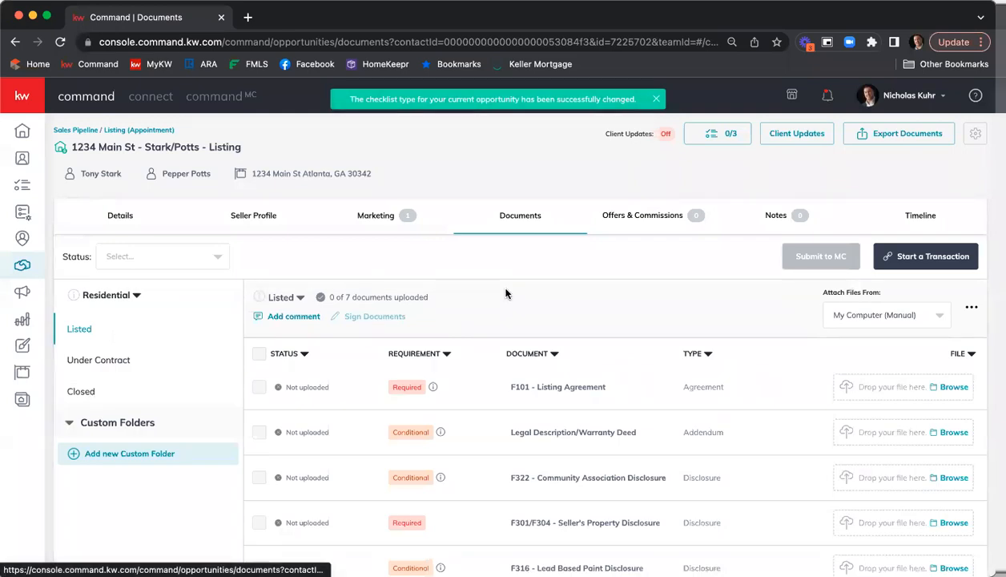
scroll(589, 303, down, 2)
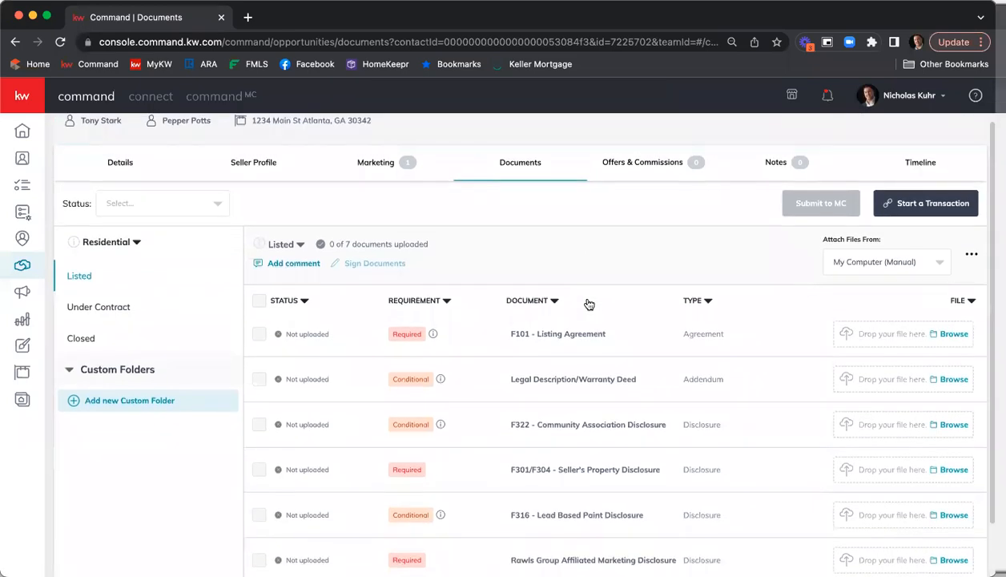
scroll(589, 302, down, 2)
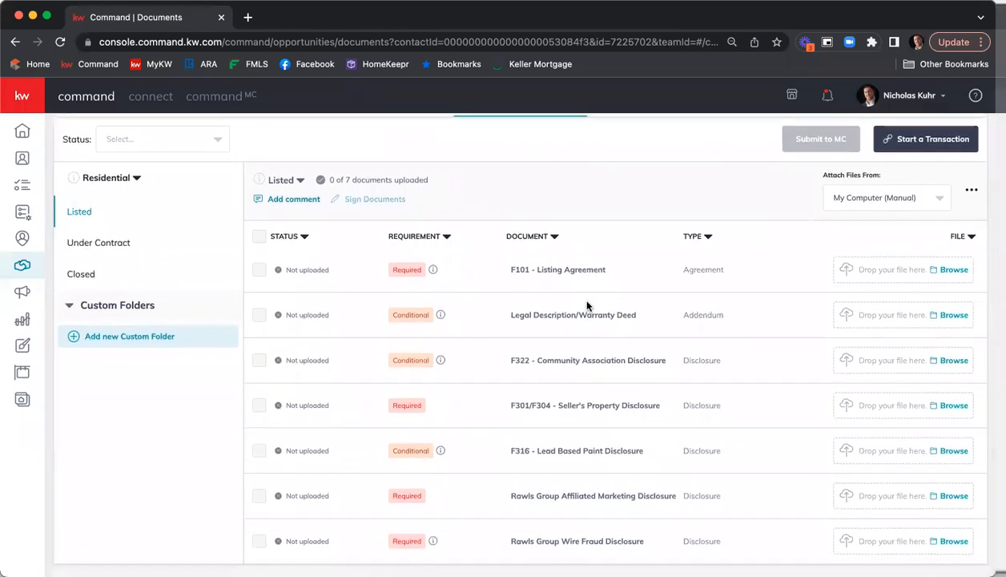
scroll(587, 305, up, 1)
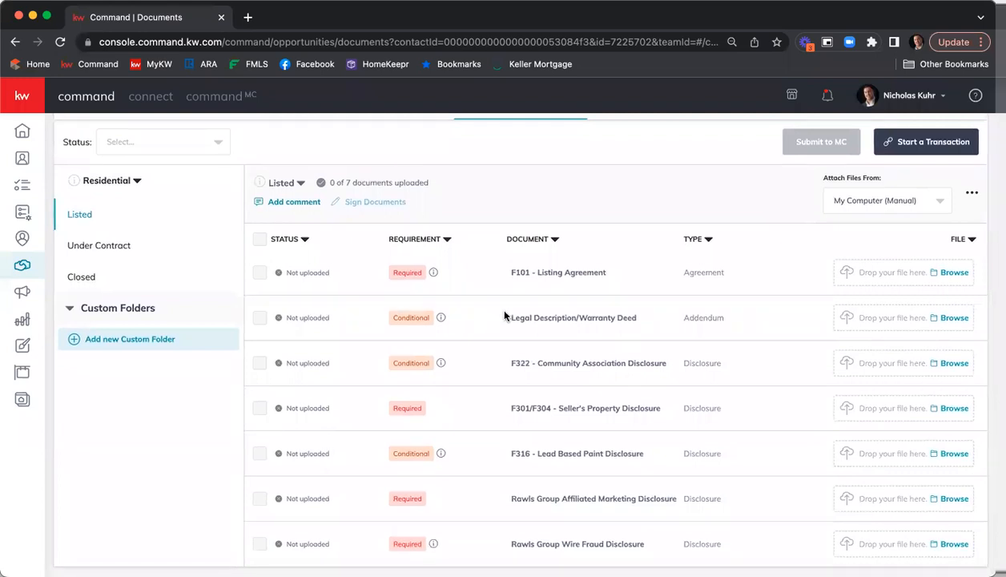
scroll(516, 309, up, 3)
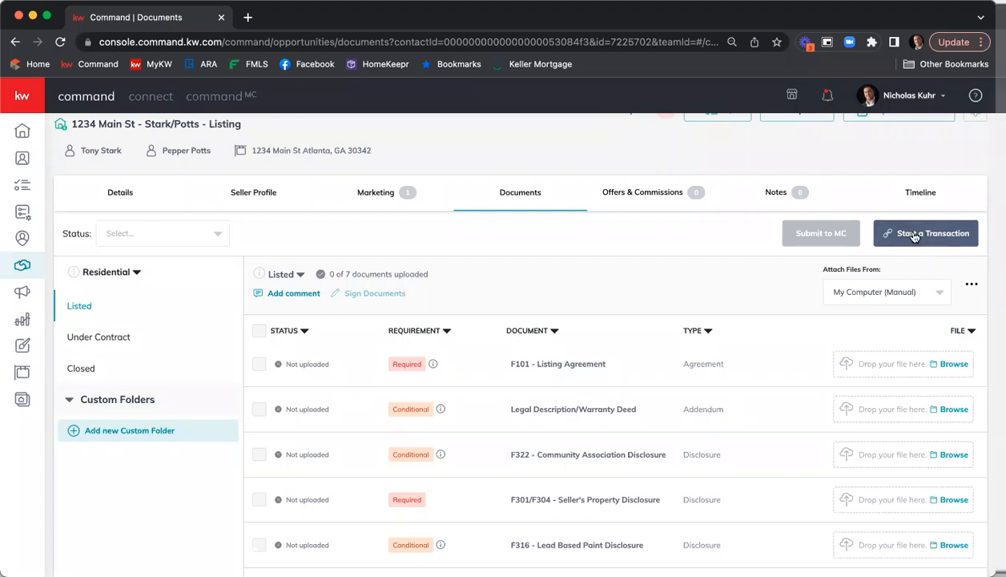
Start a transaction and log in to DocuSign with the account email and saved password
click(914, 235)
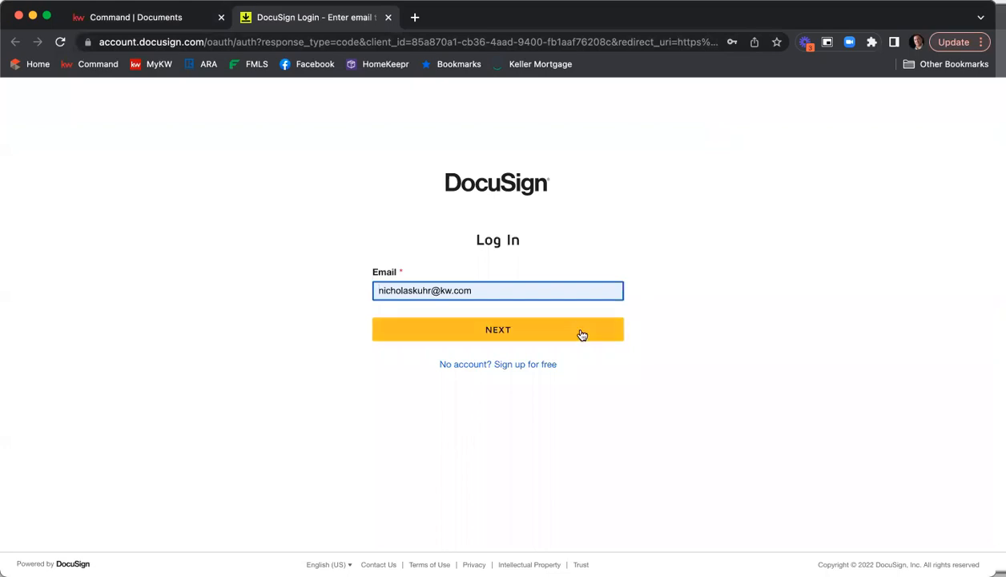
click(513, 329)
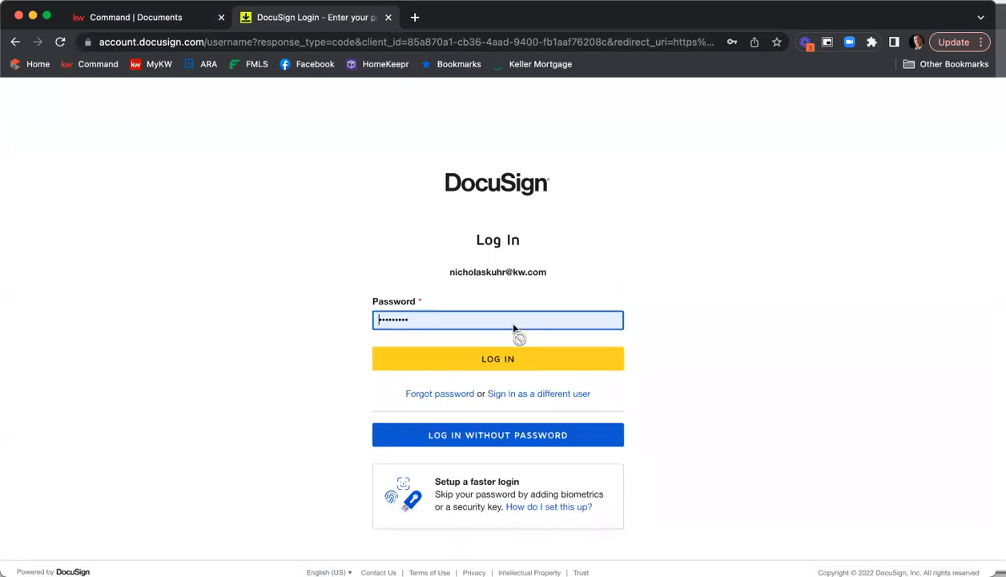
click(494, 361)
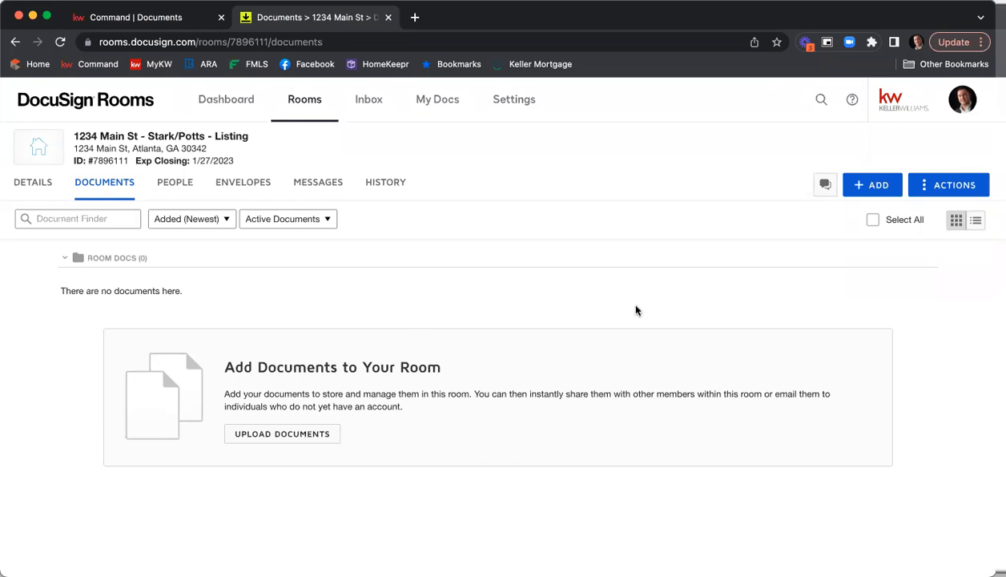
Add documents from DocuSign Forms and choose the National Association of Realtors as forms provider
click(880, 185)
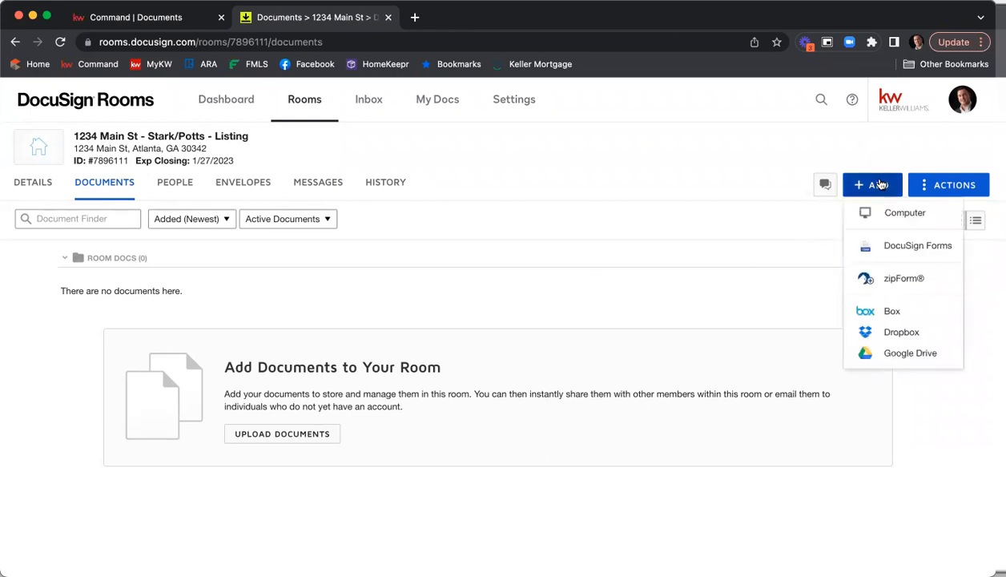
click(885, 247)
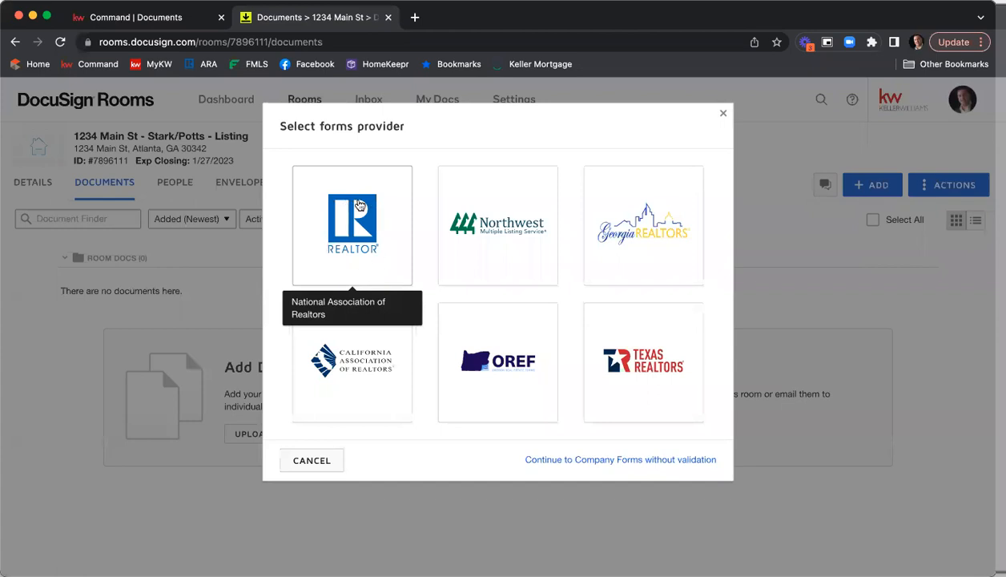
click(341, 237)
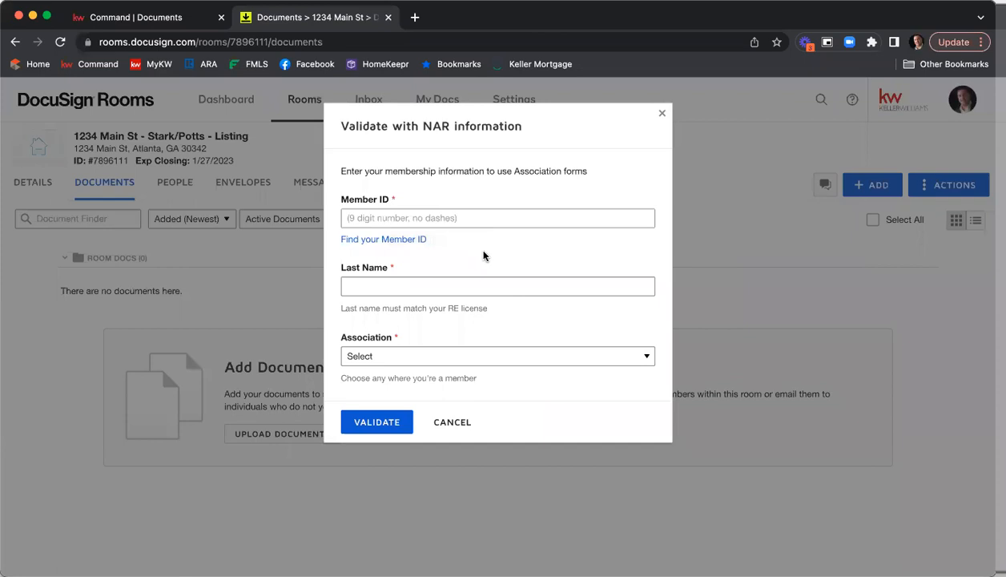
Look up the NAR member ID using the agent's last name and real estate license number
click(355, 245)
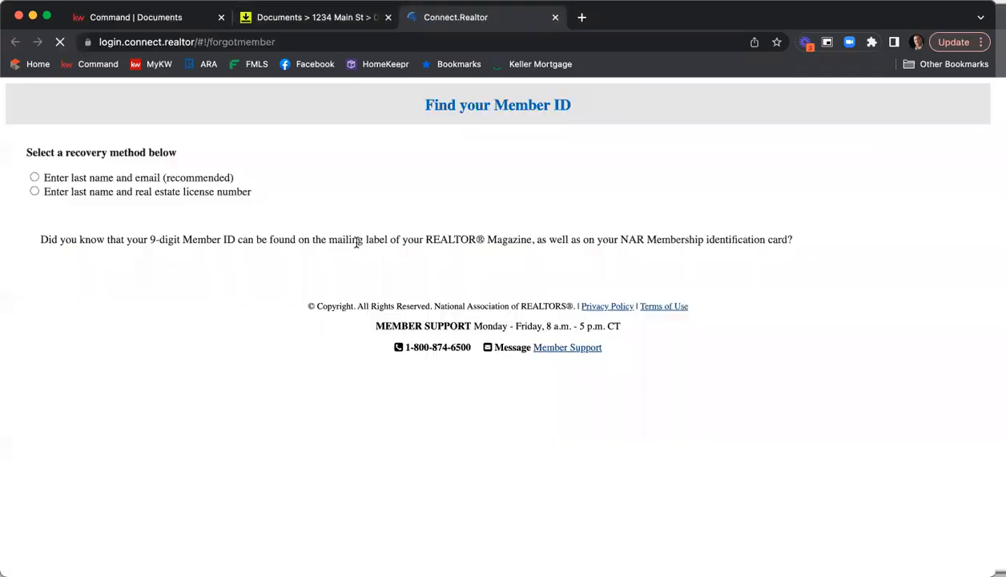
click(343, 305)
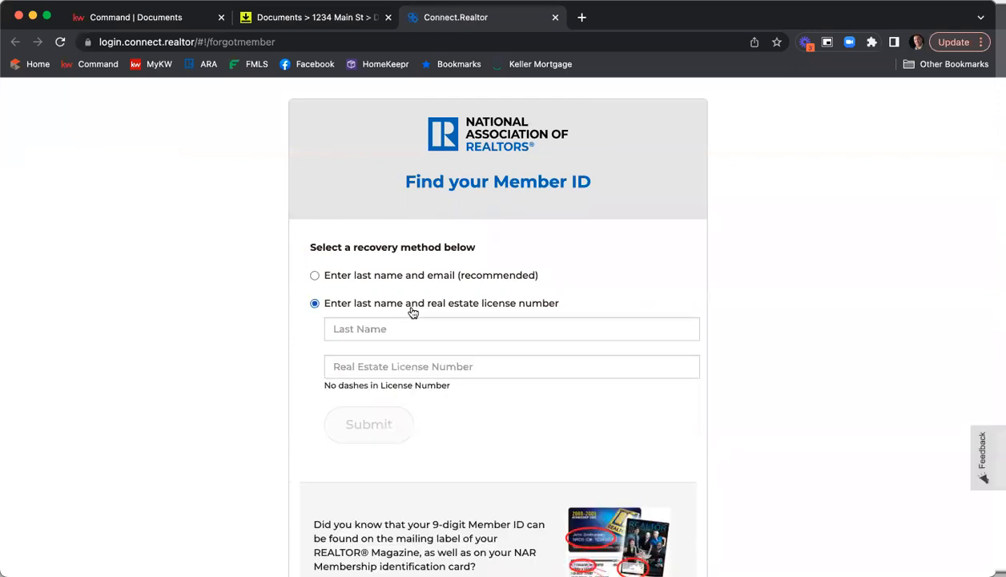
click(393, 302)
text(Kuhr)
key(Tab)
text(379844)
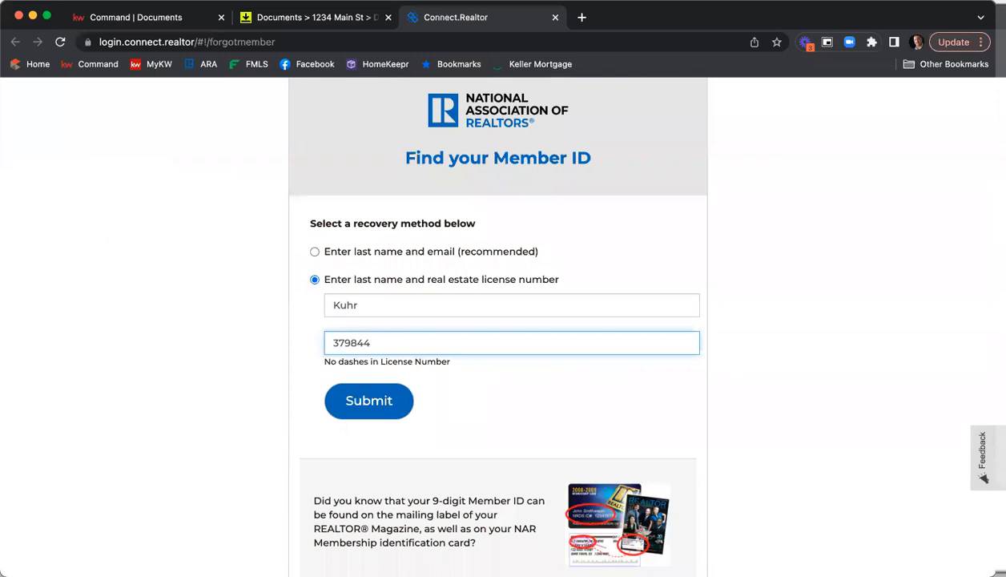
click(363, 400)
Copy the found member ID into the NAR validation form's Member ID field and enter the agent's last name
drag(445, 234, 412, 234)
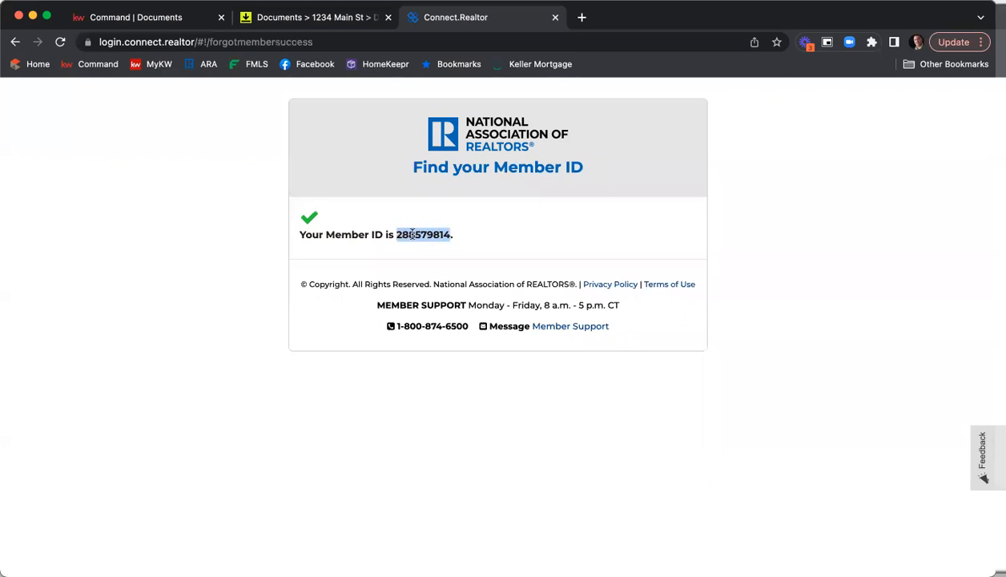
right_click(412, 234)
click(430, 263)
click(555, 17)
click(391, 216)
right_click(408, 225)
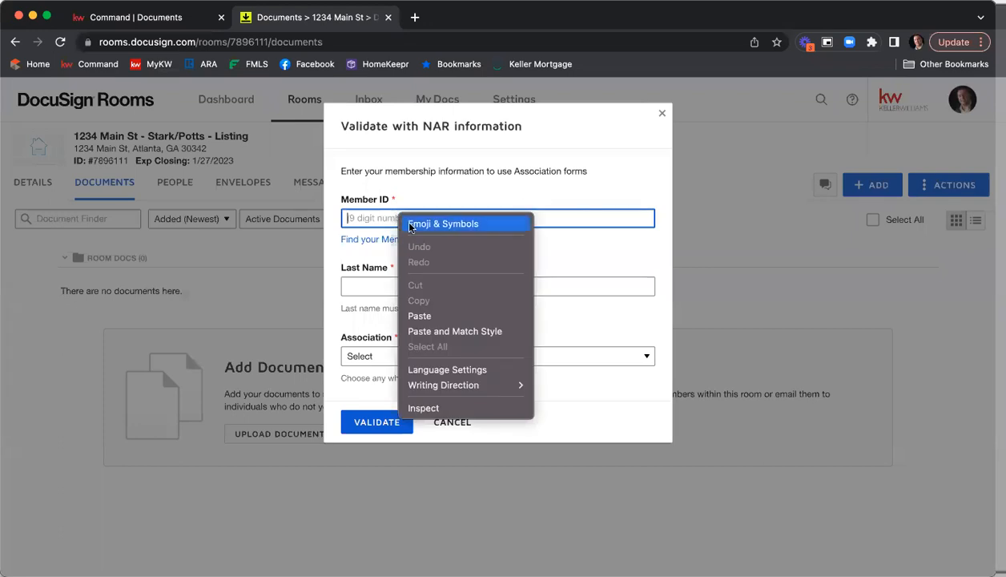
click(437, 315)
click(419, 285)
text(Kuhr)
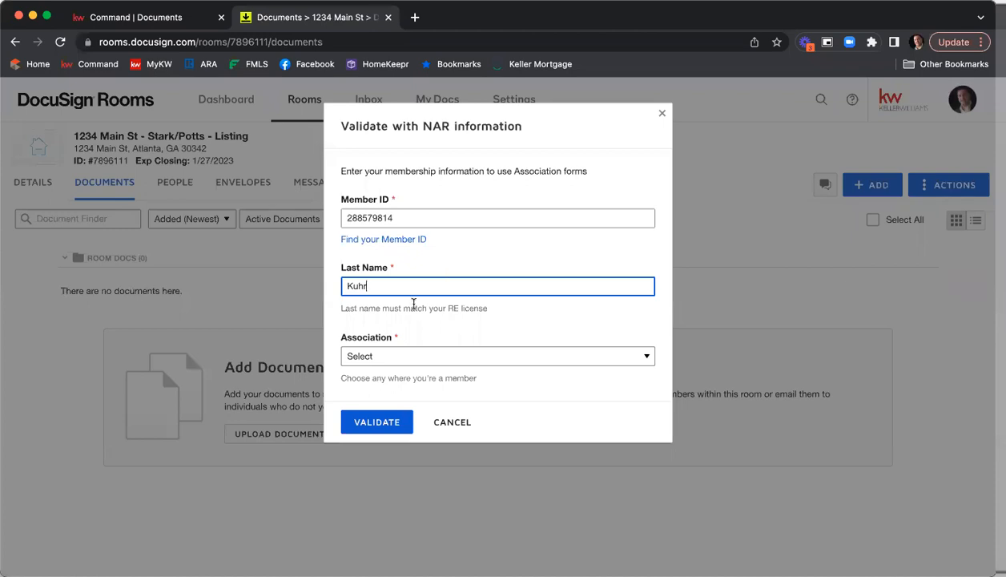
Choose GEORGIA ASSOCIATION OF REALTORS® as the association and validate the NAR membership
click(461, 358)
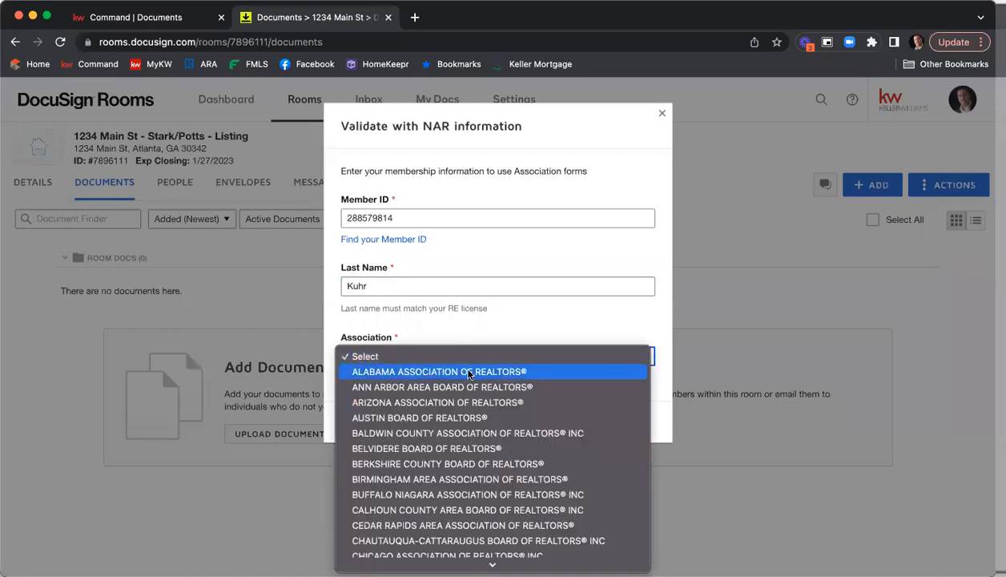
scroll(490, 380, down, 5)
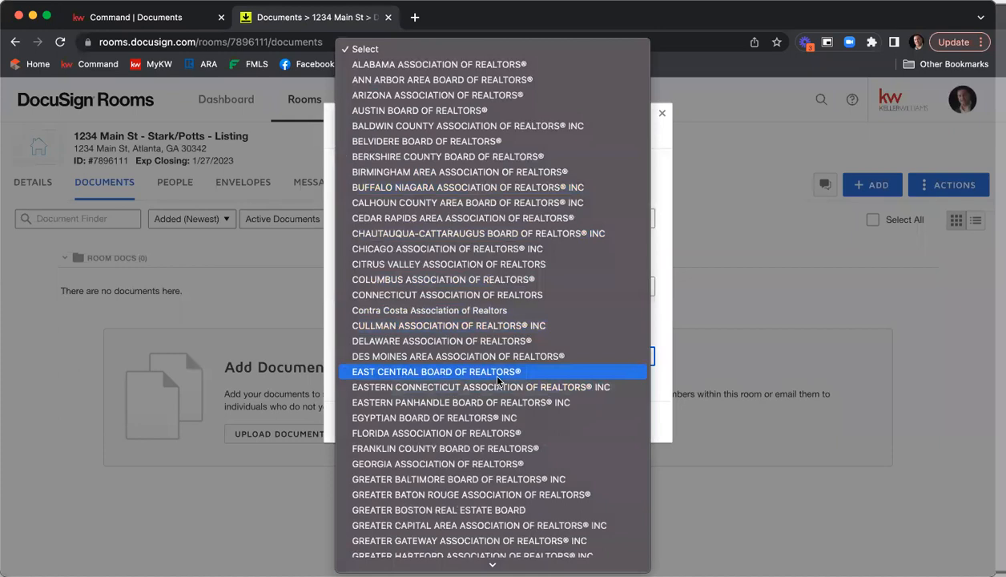
click(474, 466)
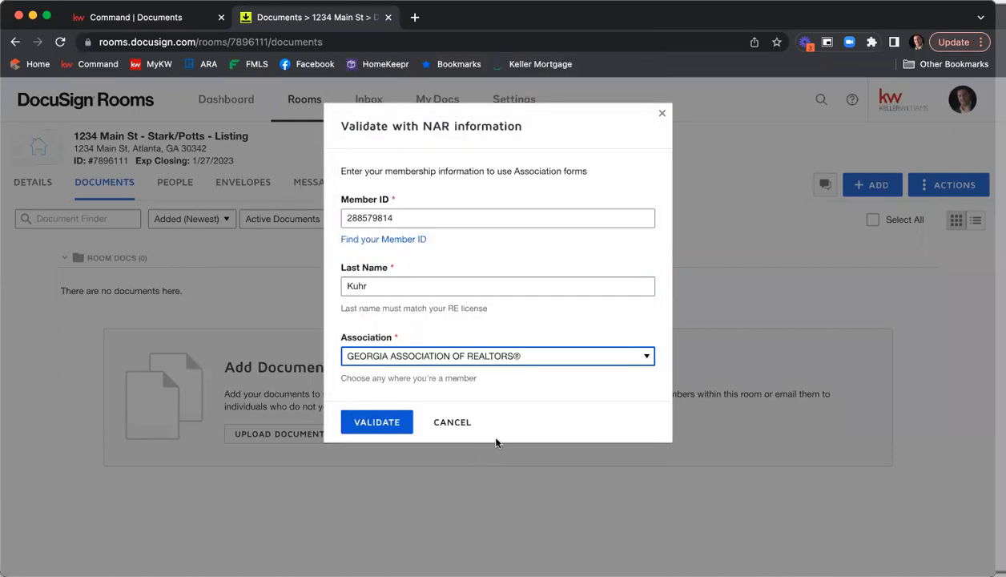
click(393, 424)
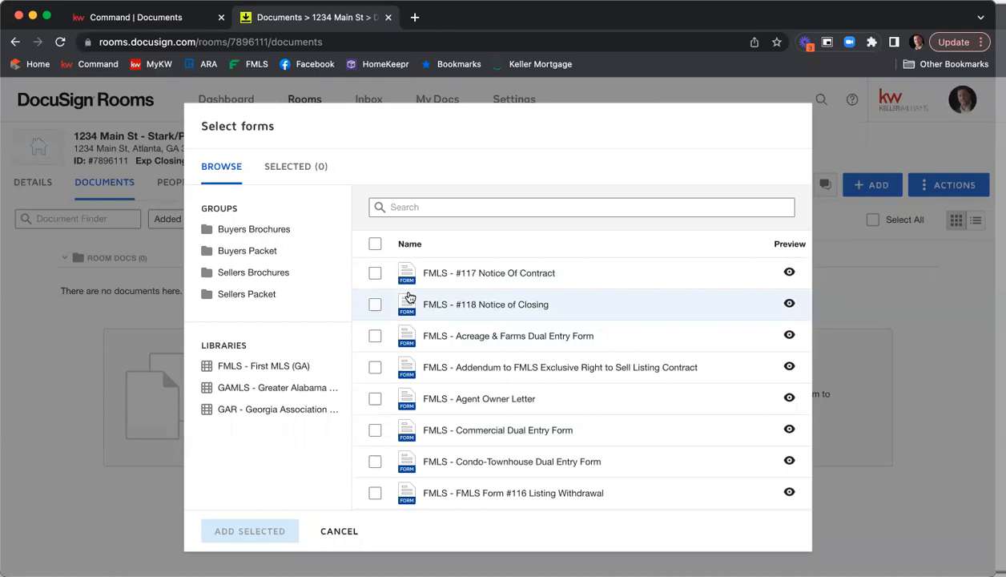
Open the GAR - Georgia Association forms library and close the forms picker without adding any forms
click(244, 414)
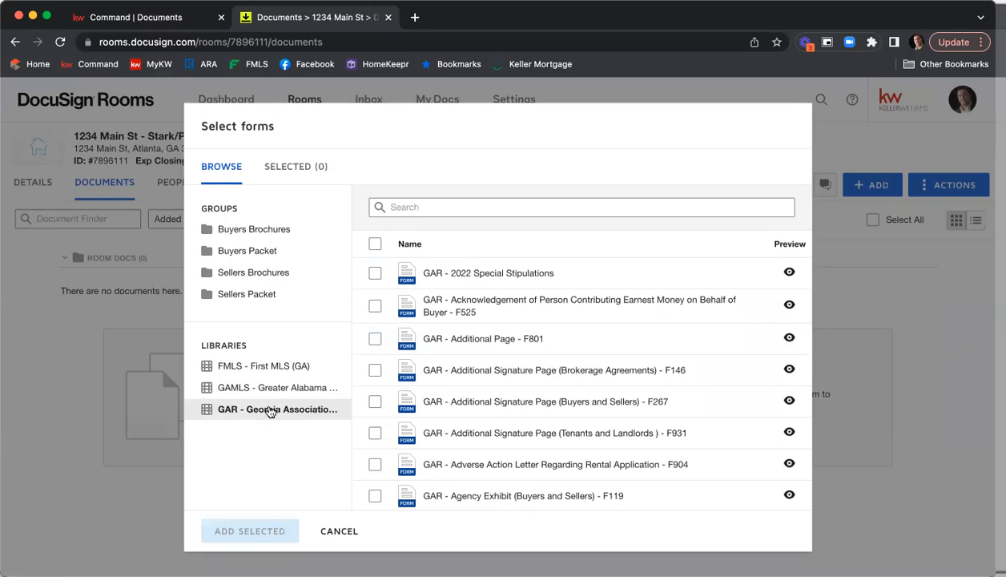
click(335, 533)
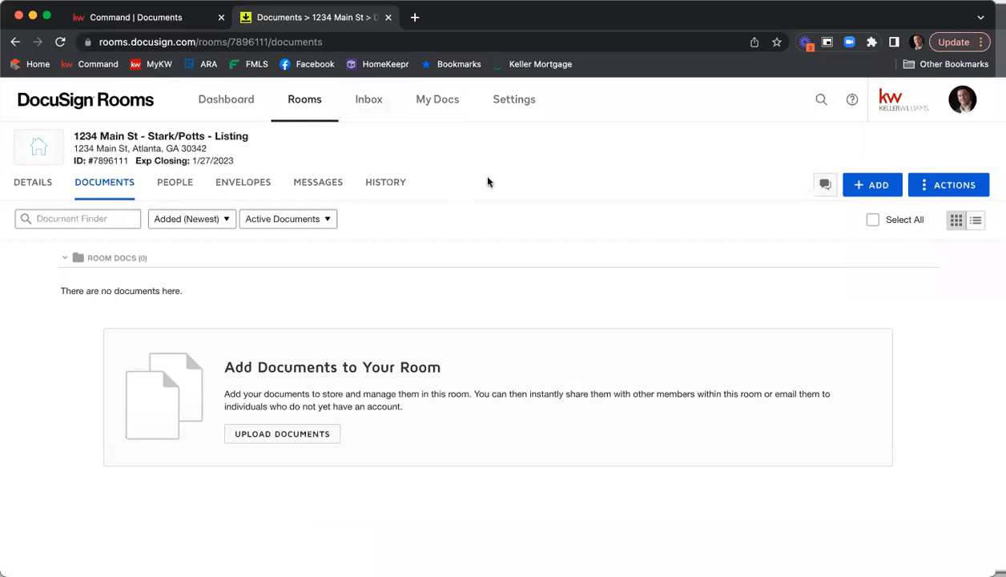
Open the account preferences' Integrations page to review the DocuSign Forms providers, opening and closing the add-provider dialog
click(965, 103)
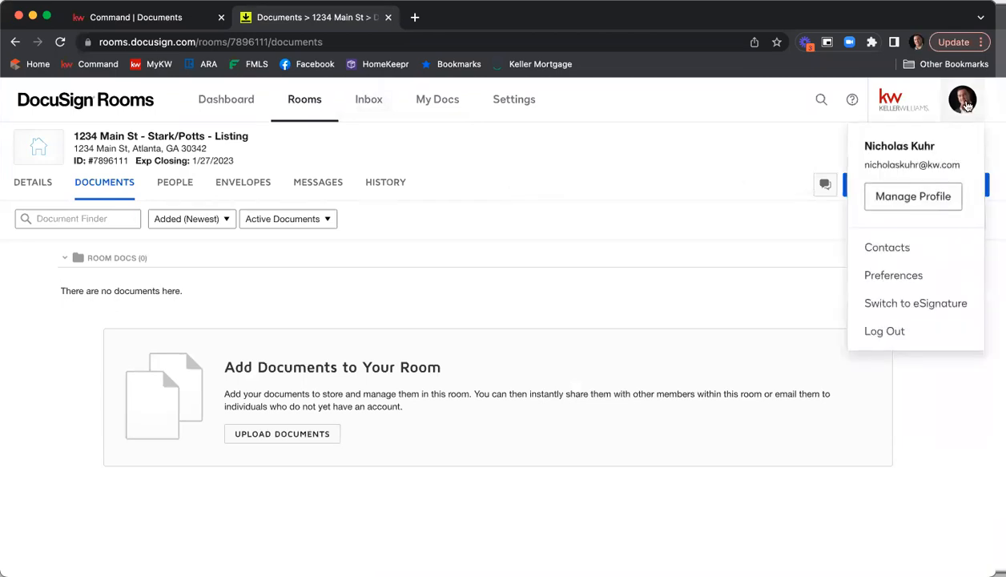
click(903, 274)
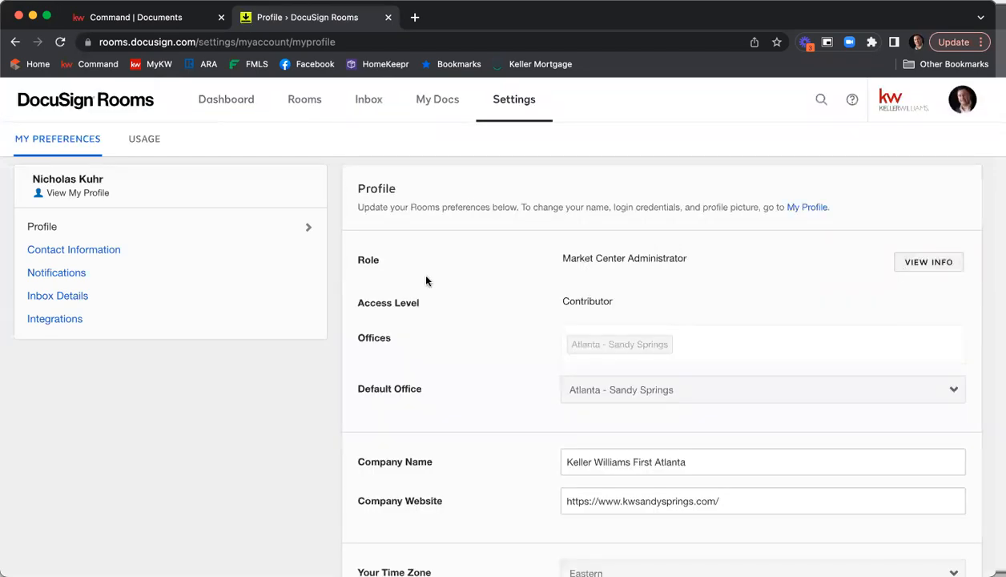
click(174, 317)
scroll(510, 240, down, 1)
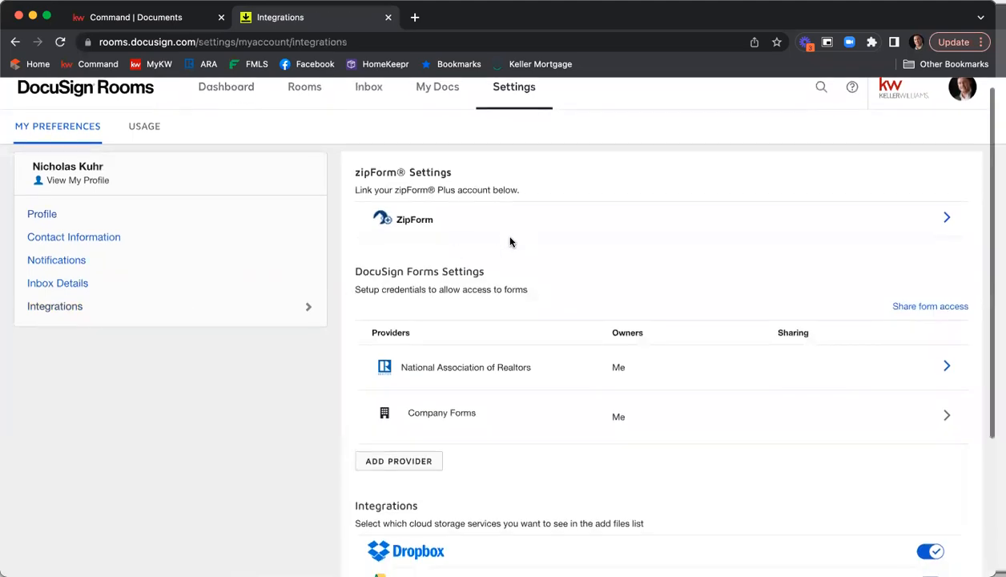
scroll(511, 240, down, 2)
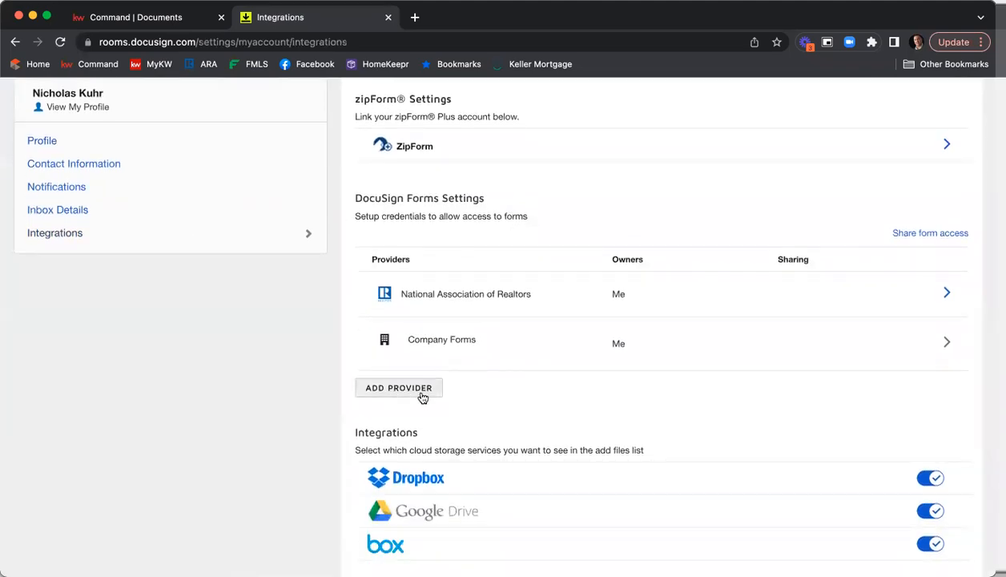
click(423, 395)
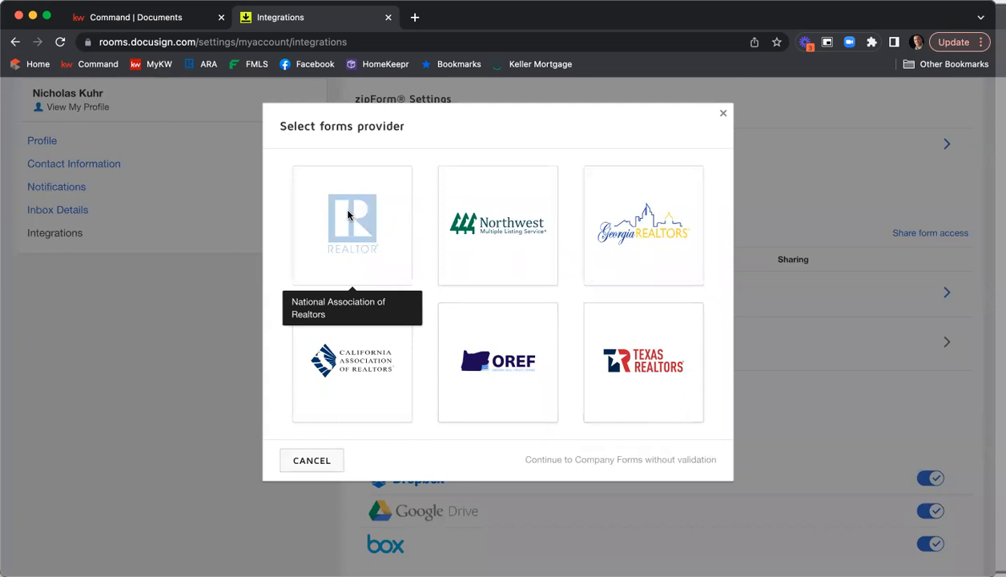
click(725, 116)
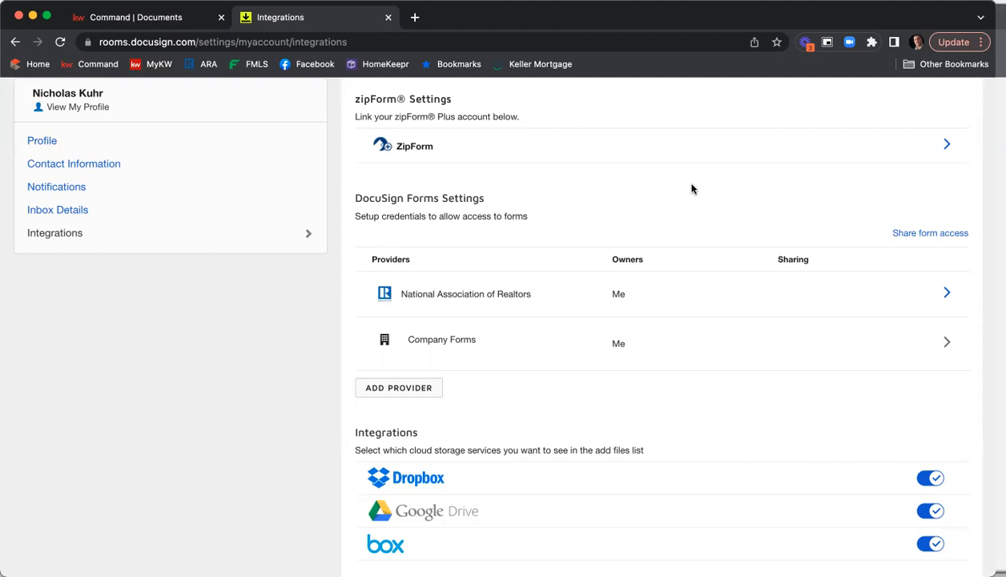
scroll(694, 190, up, 2)
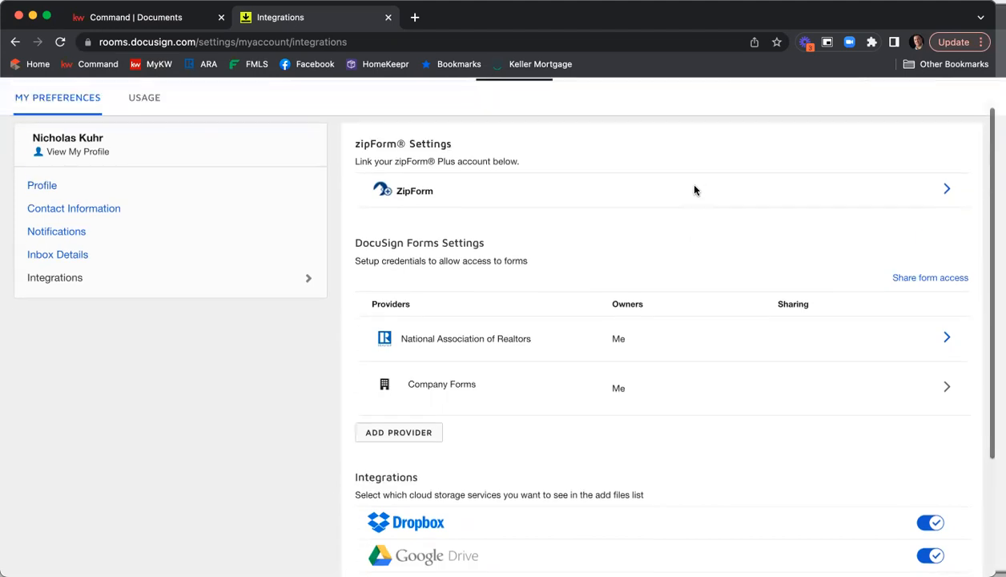
scroll(694, 190, down, 1)
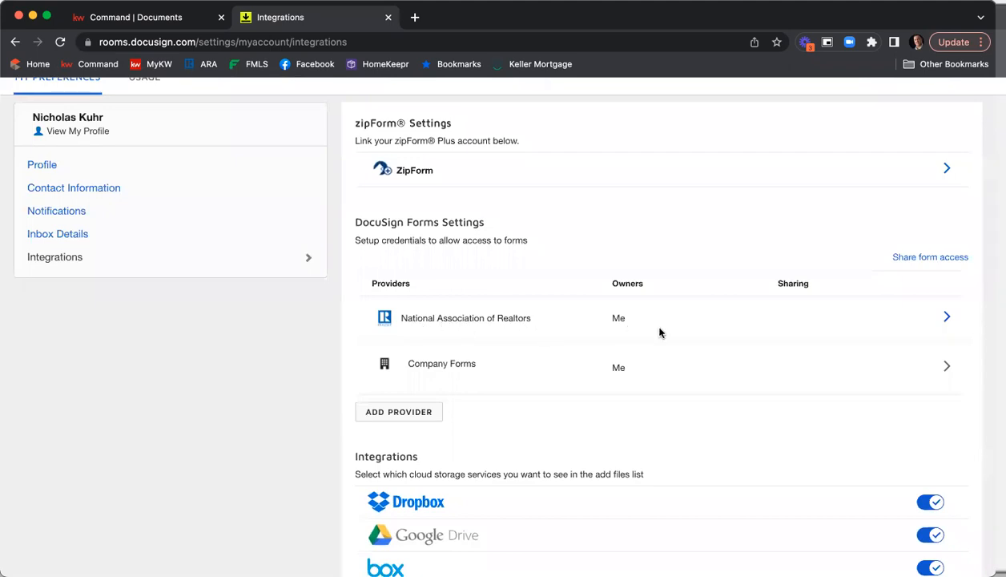
scroll(659, 332, up, 2)
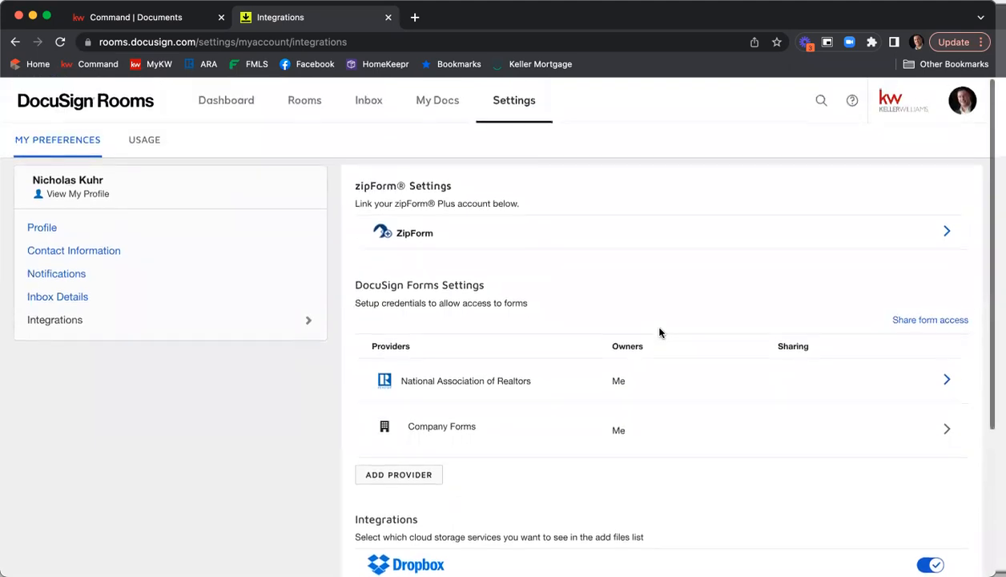
Return through the dashboard to the 1234 Main St room and switch between its documents and details
click(222, 103)
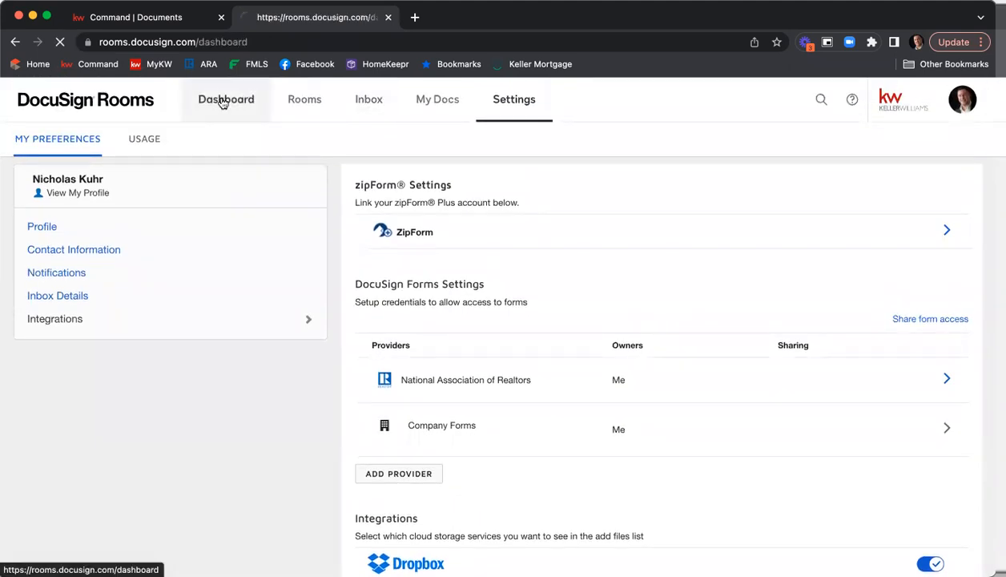
click(84, 254)
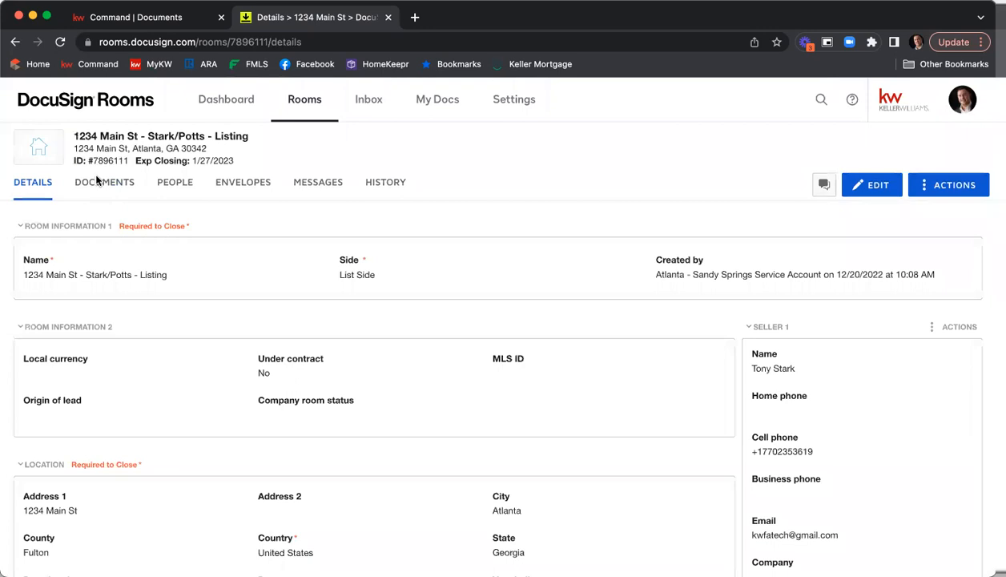
click(97, 183)
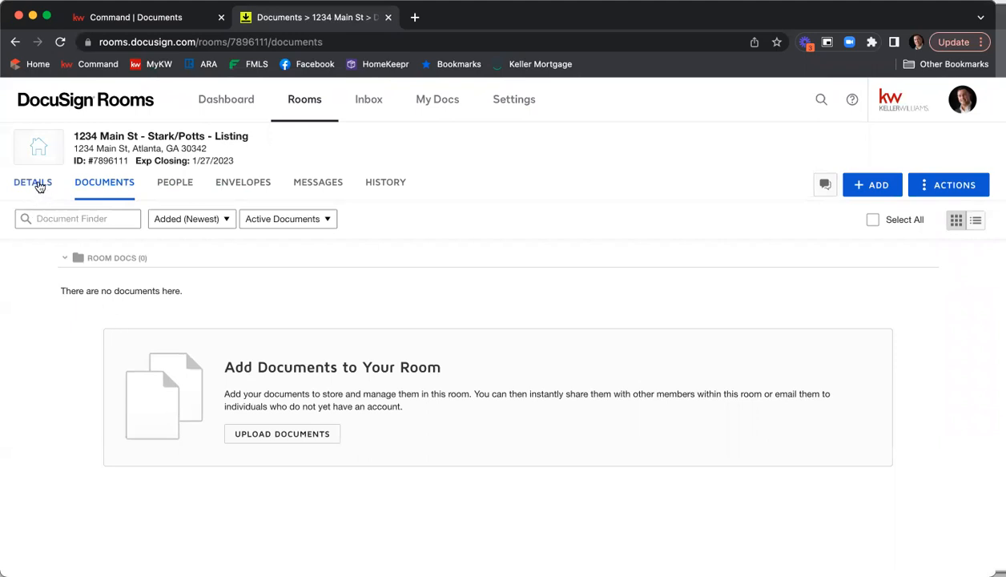
click(40, 186)
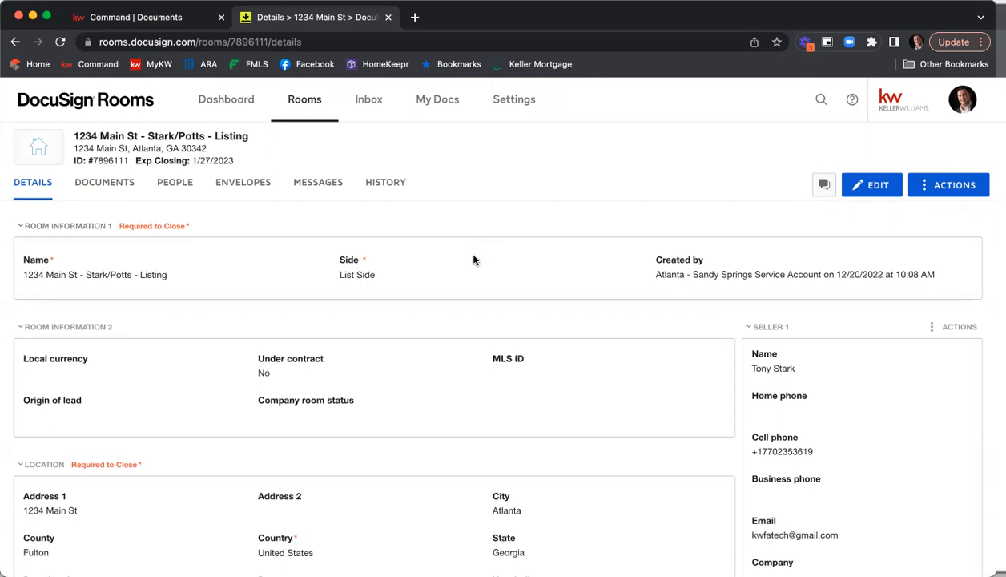
Scroll through the room details to review the location, offer, seller and listing agent information
scroll(473, 259, down, 1)
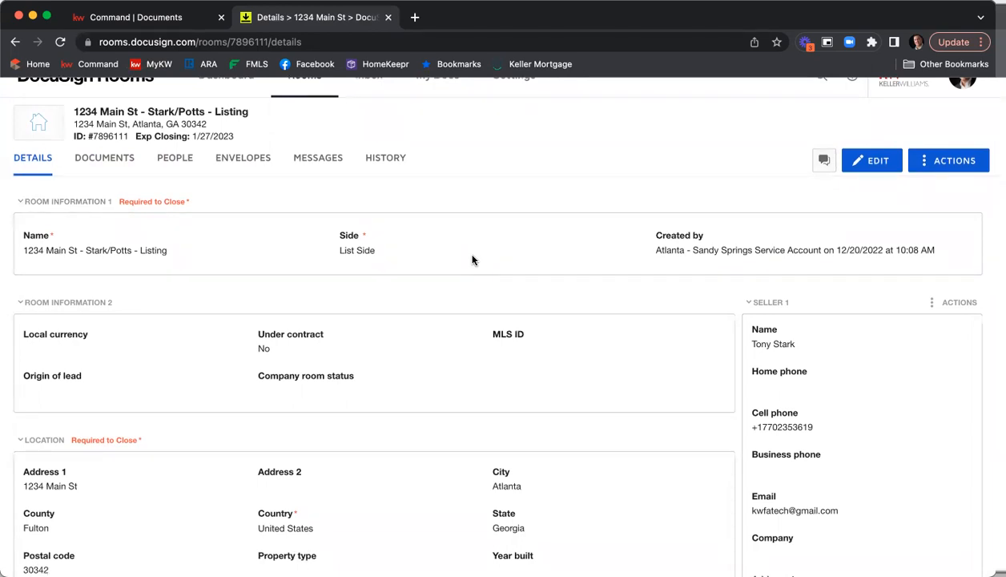
scroll(444, 261, down, 5)
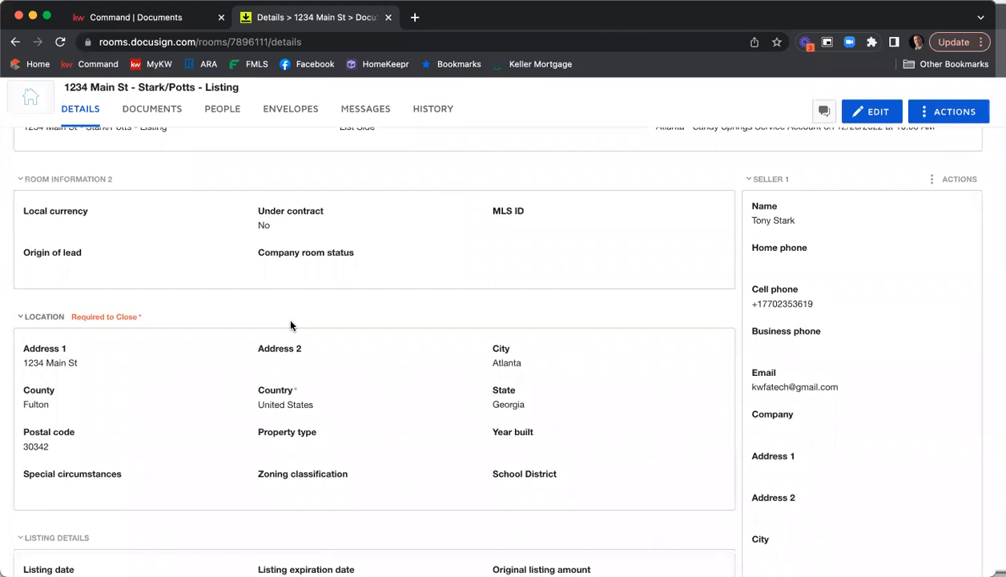
scroll(293, 320, down, 2)
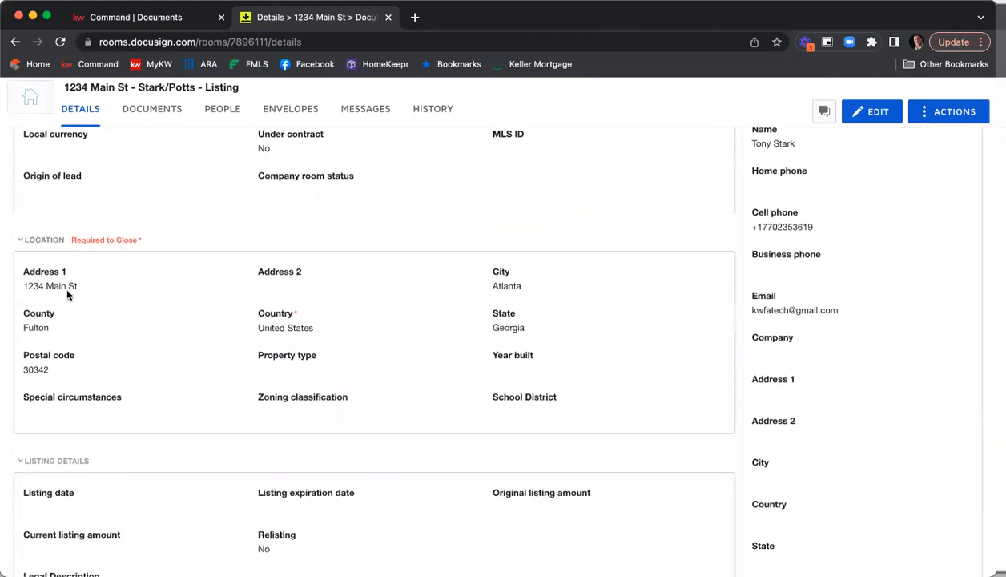
scroll(273, 321, up, 1)
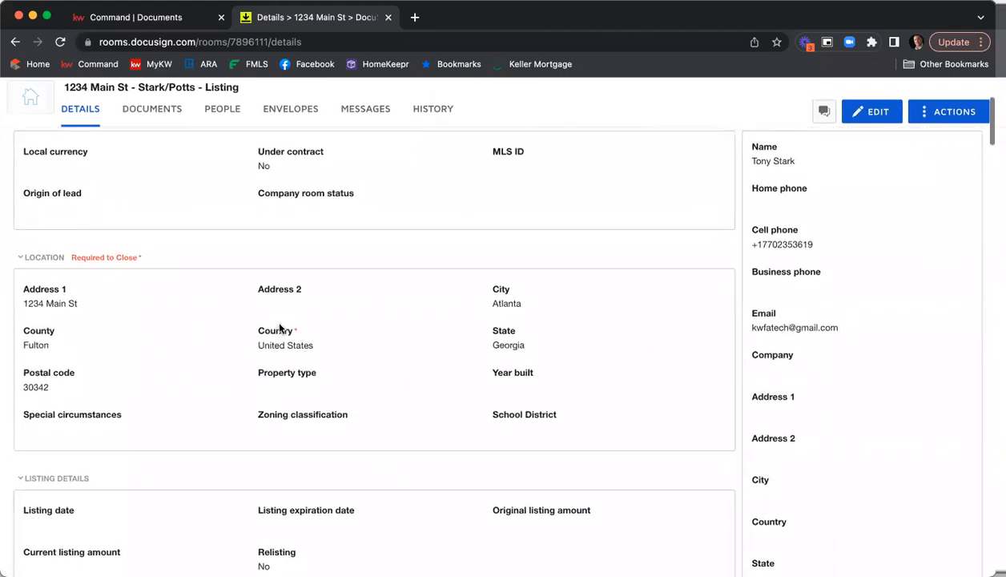
scroll(321, 319, down, 2)
scroll(337, 324, down, 2)
scroll(502, 351, down, 3)
scroll(513, 393, down, 8)
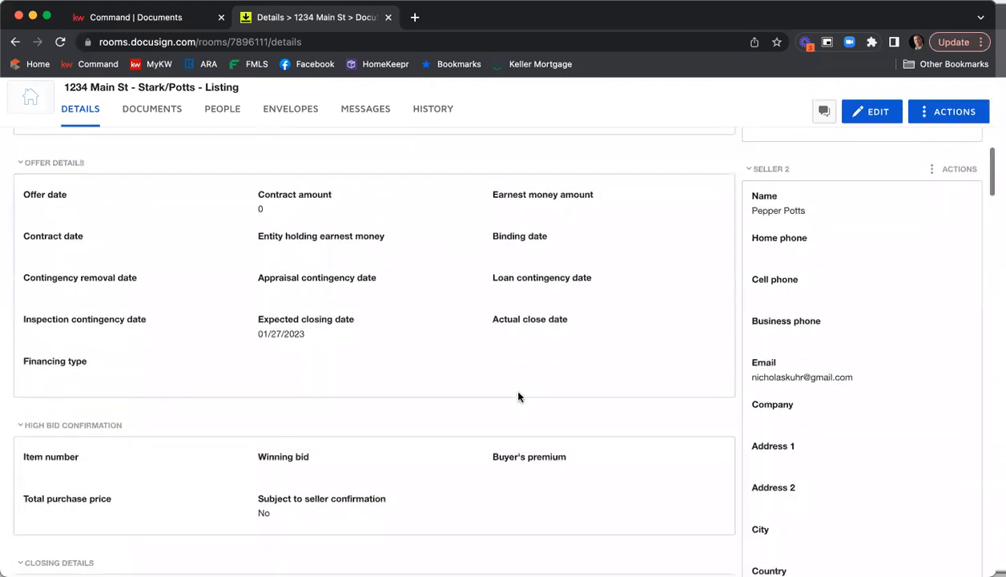
scroll(405, 377, down, 10)
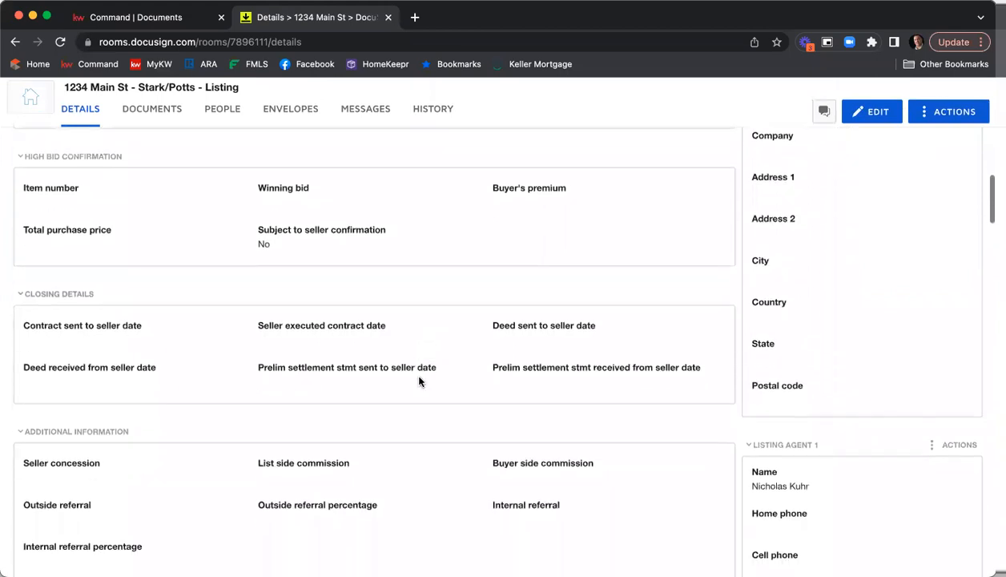
scroll(391, 370, down, 4)
scroll(391, 371, up, 6)
scroll(391, 371, up, 10)
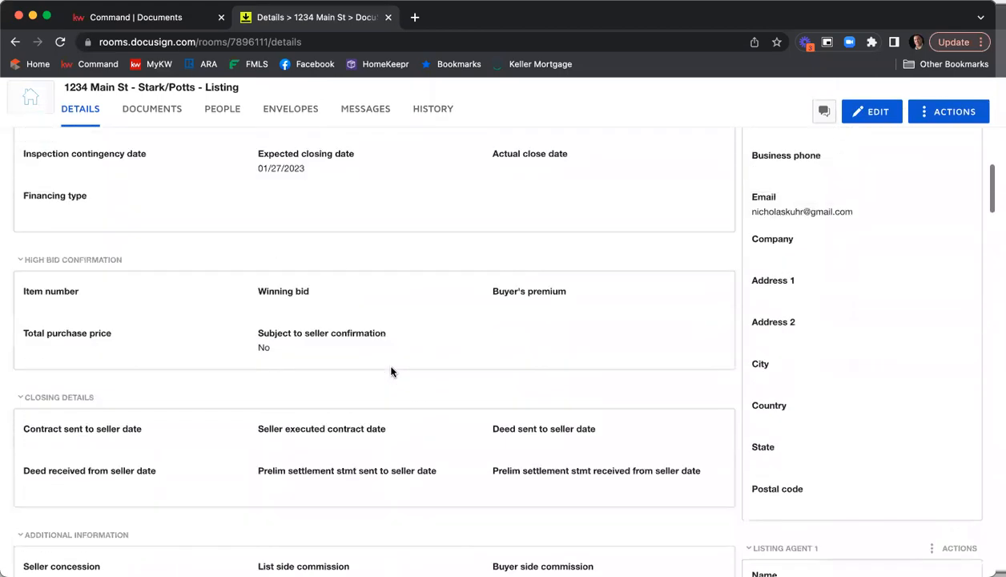
scroll(391, 371, up, 15)
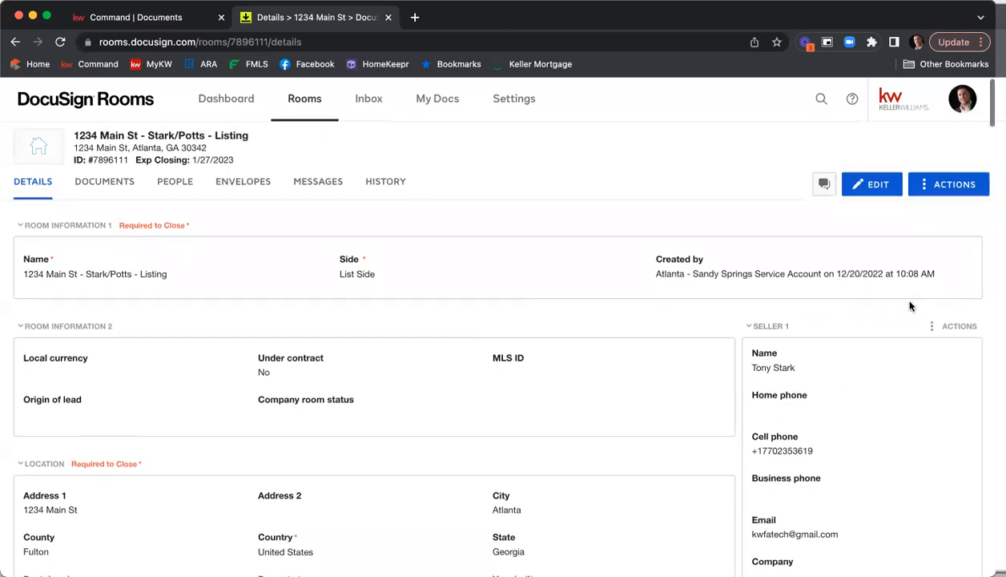
scroll(908, 305, down, 2)
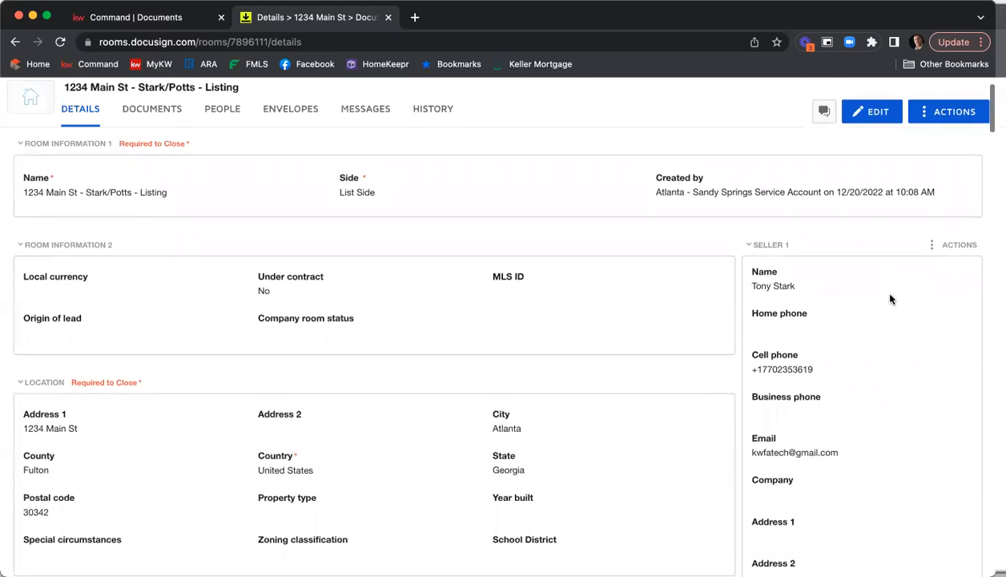
scroll(881, 292, down, 1)
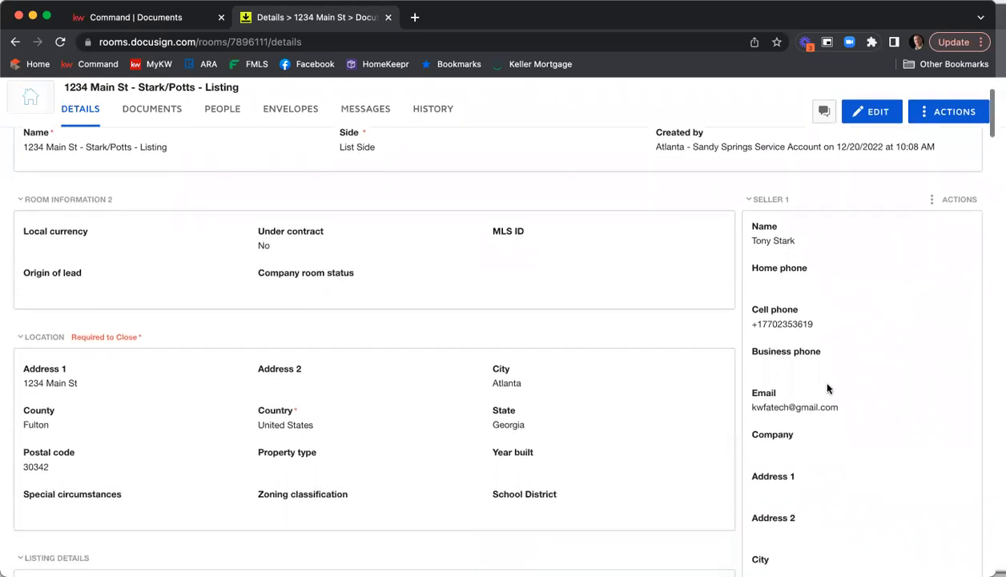
scroll(796, 262, down, 2)
scroll(796, 262, down, 10)
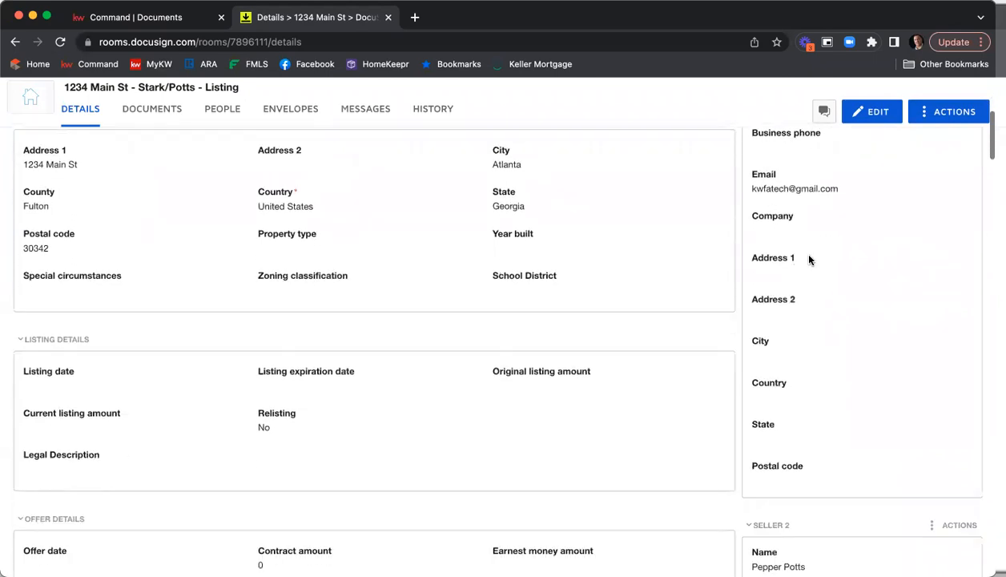
scroll(837, 267, down, 2)
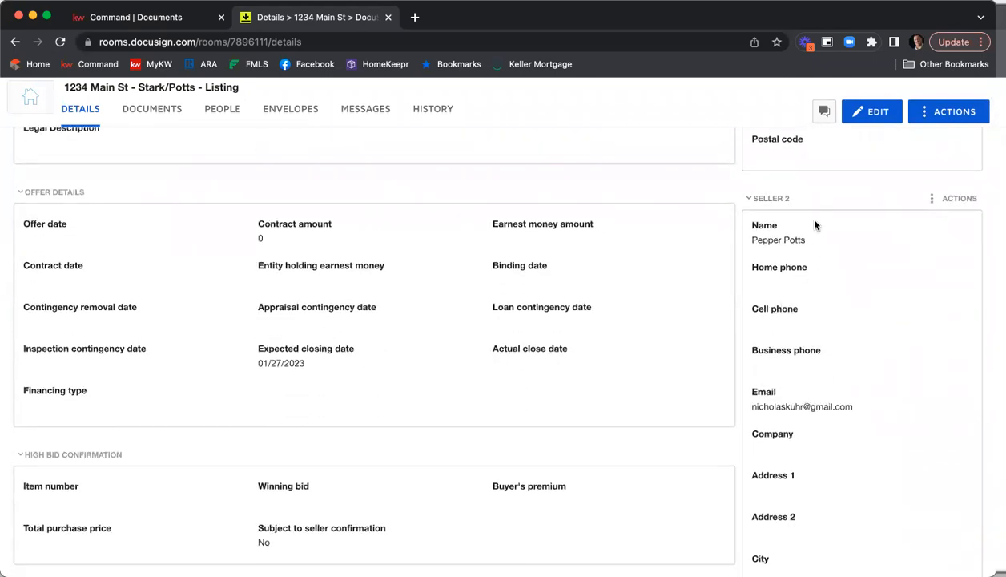
scroll(840, 323, down, 1)
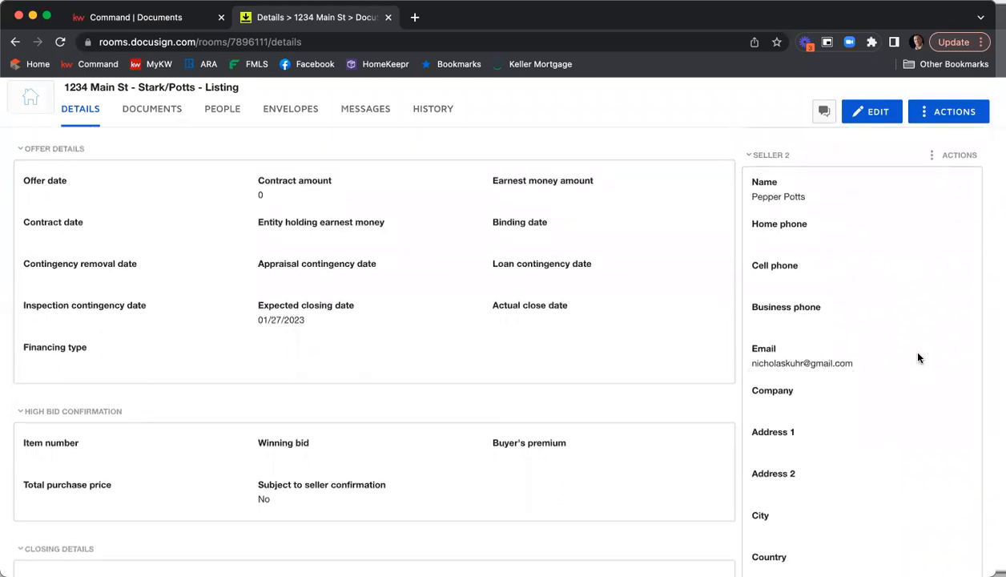
scroll(901, 290, down, 10)
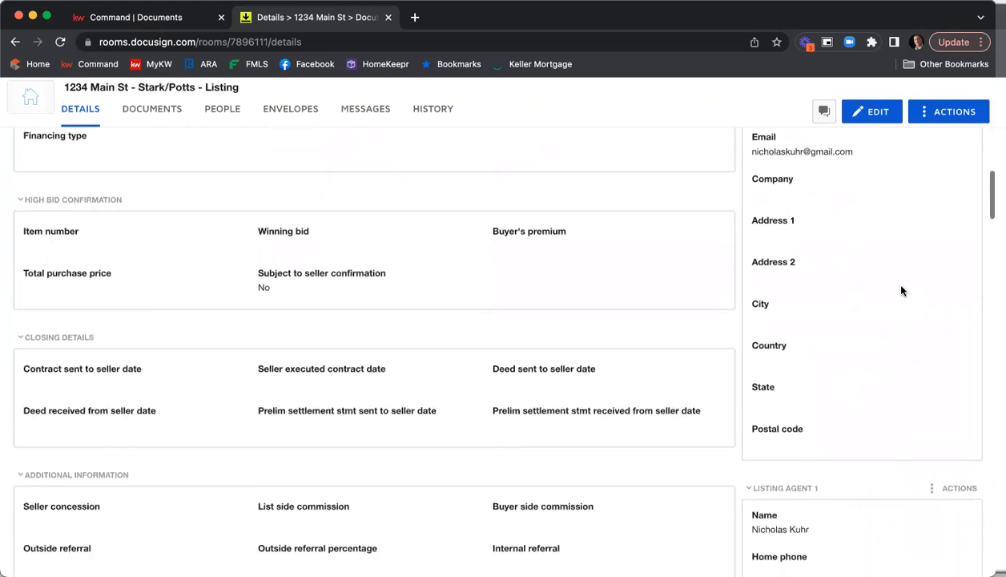
scroll(898, 291, down, 3)
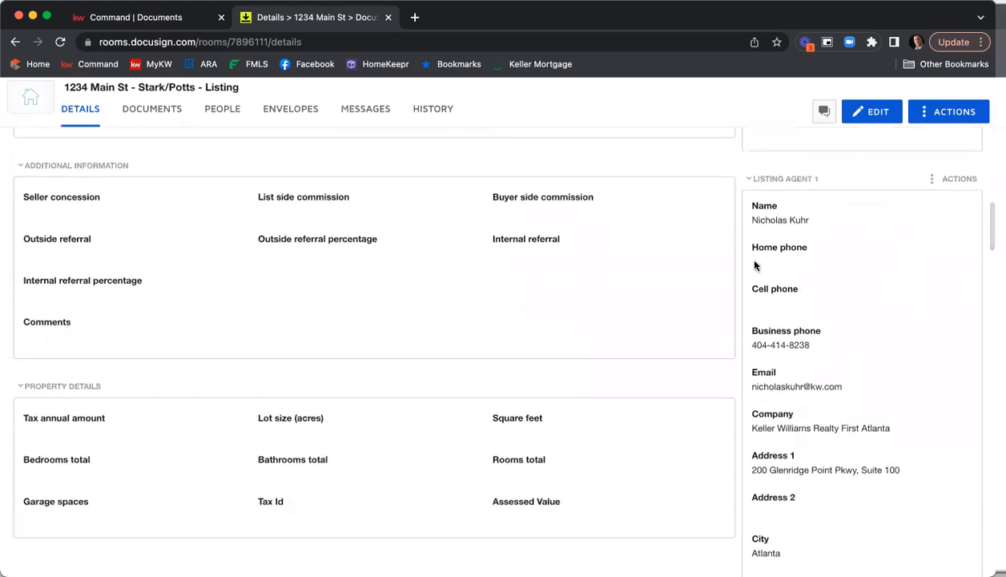
scroll(876, 265, down, 3)
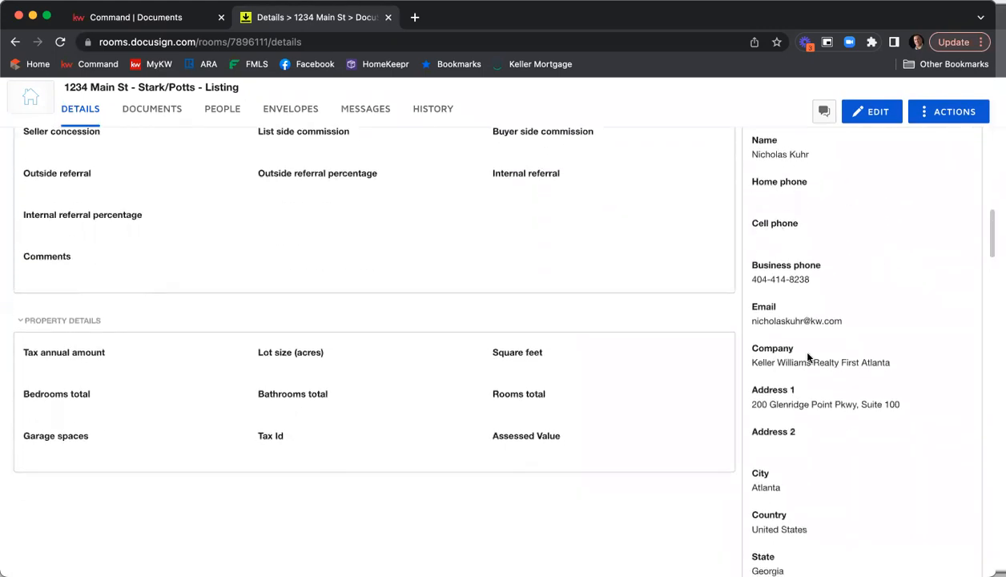
Scroll through the remaining contact sections, including the second listing agent, buyers and buyer agents, then back to the top
scroll(817, 359, down, 10)
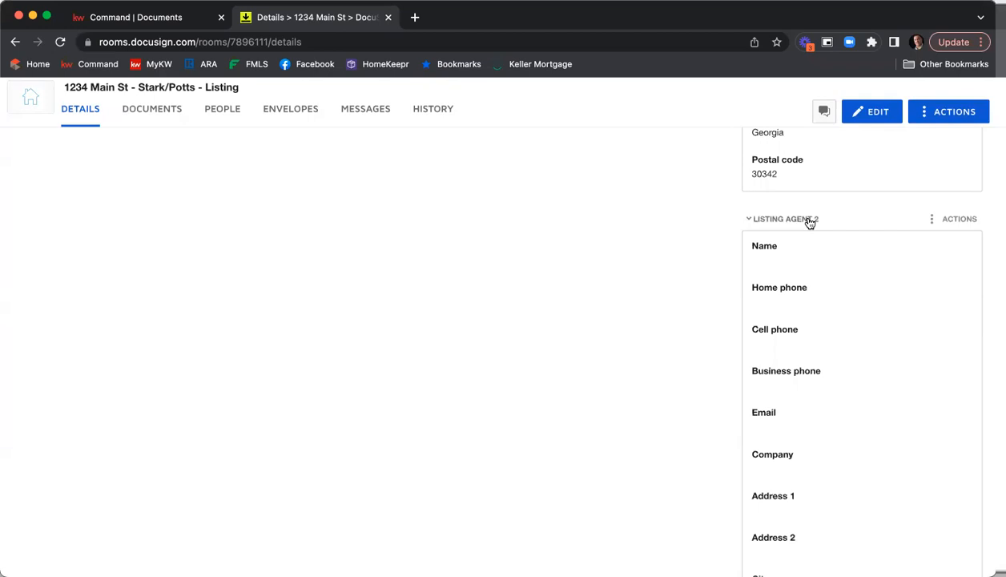
scroll(823, 237, down, 6)
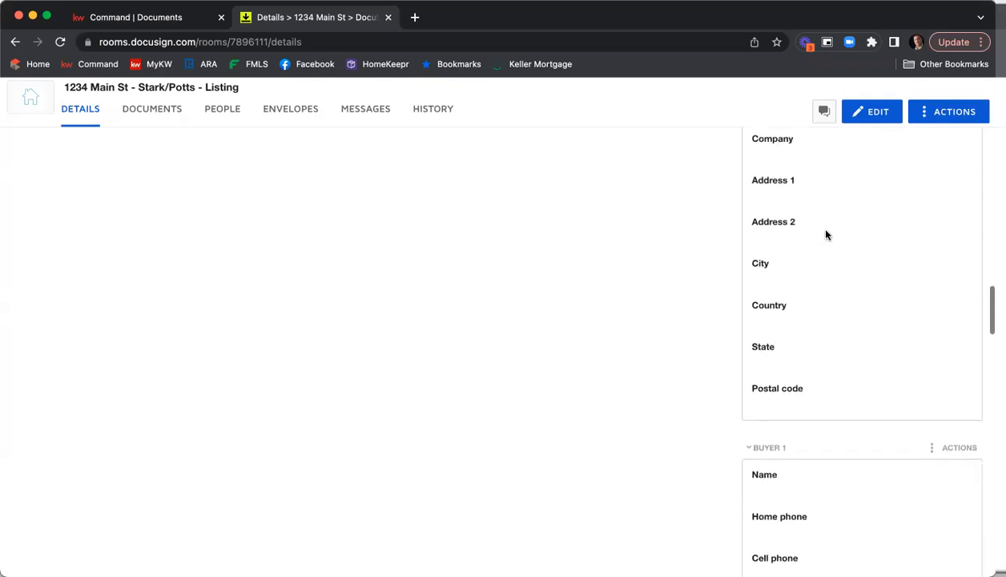
scroll(813, 259, down, 5)
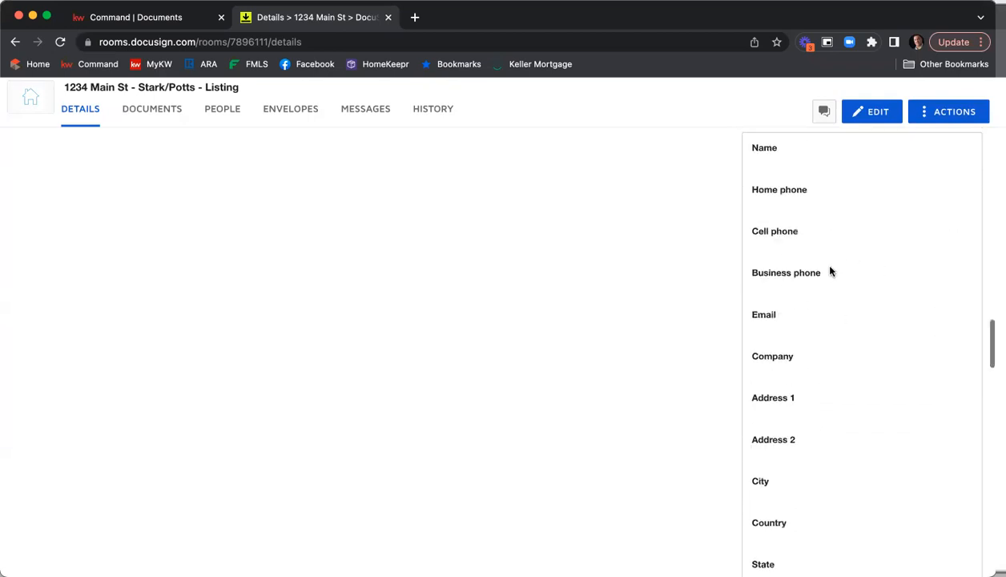
scroll(829, 343, down, 5)
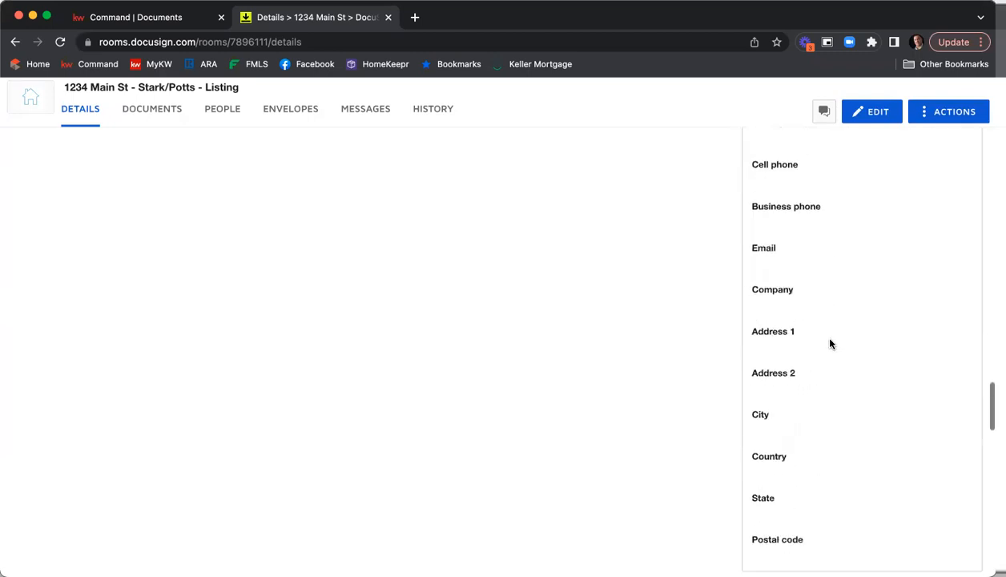
scroll(801, 368, down, 5)
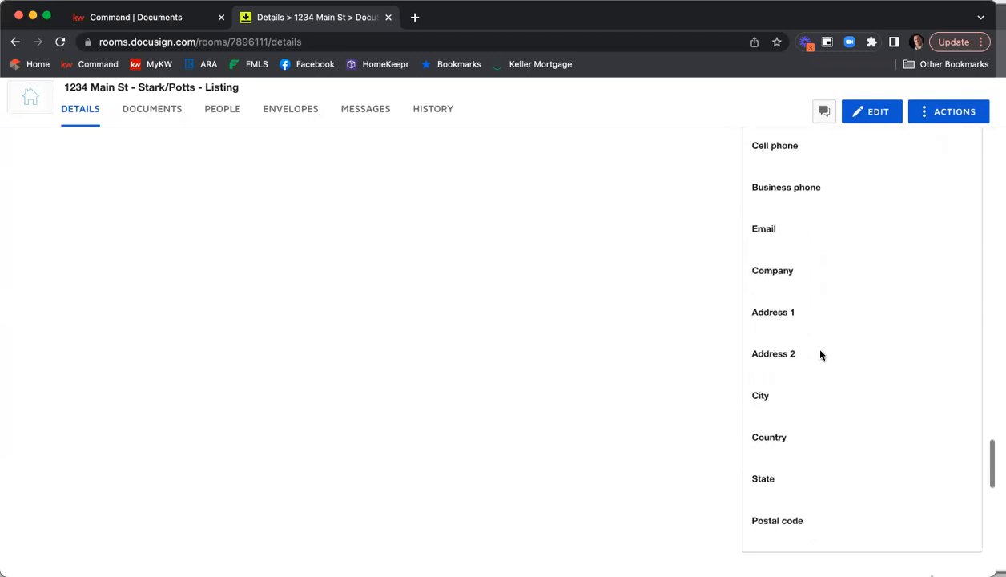
scroll(811, 340, up, 5)
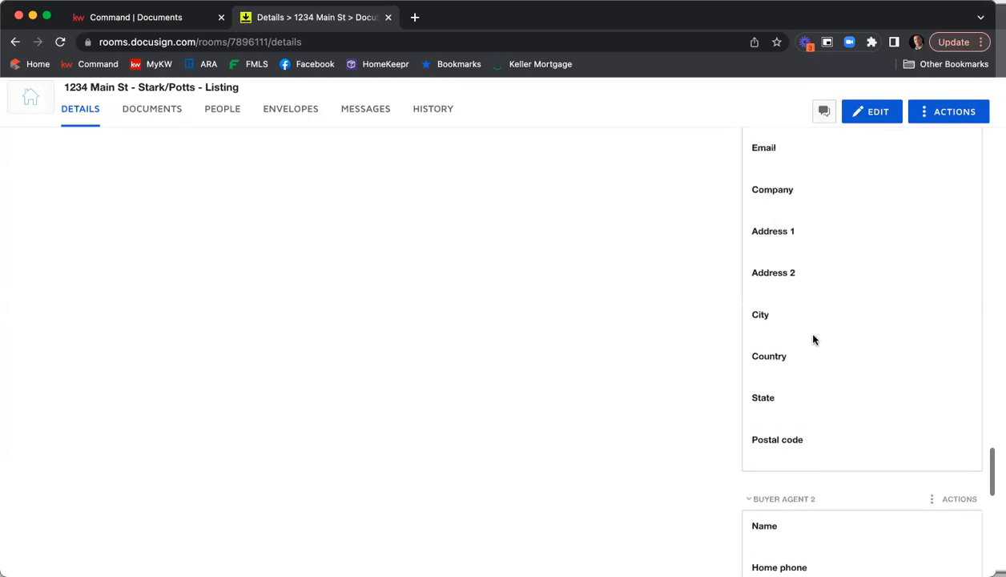
scroll(813, 340, up, 10)
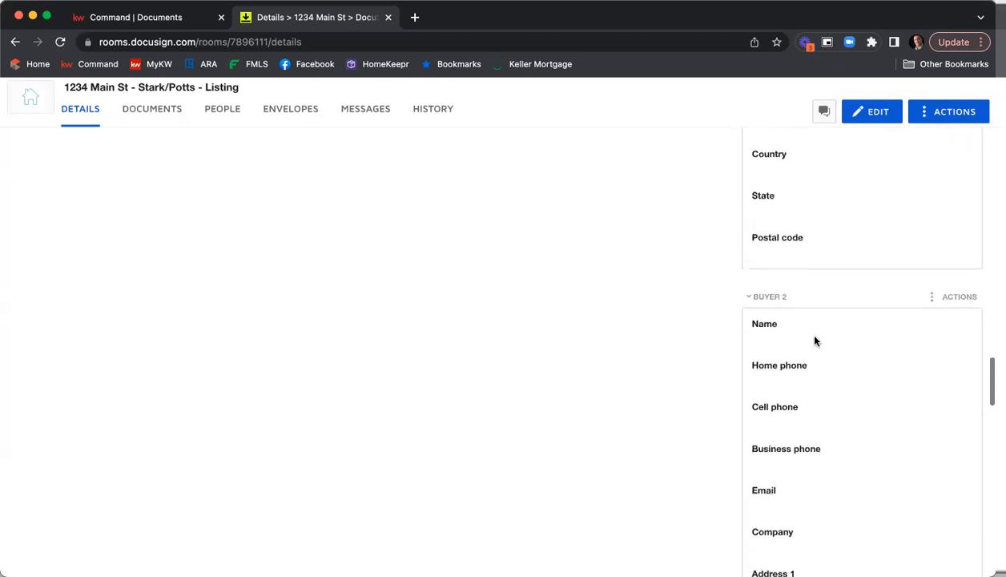
scroll(814, 340, up, 5)
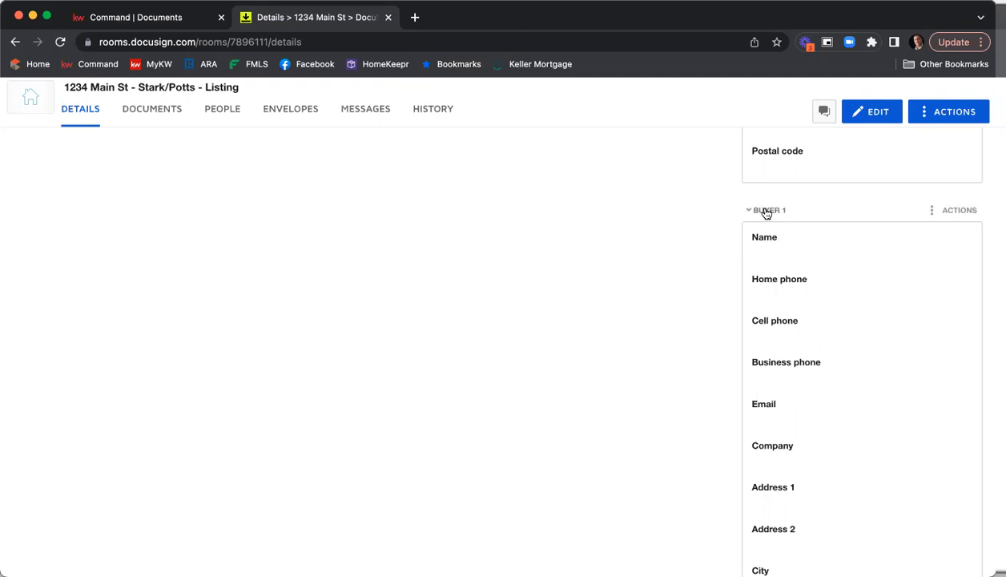
scroll(769, 234, up, 4)
scroll(769, 241, down, 15)
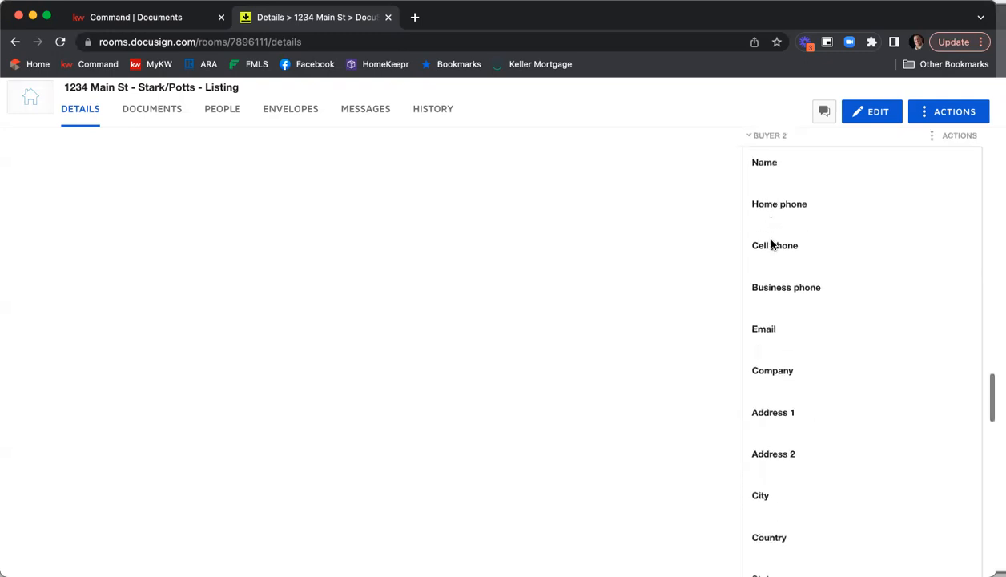
scroll(793, 320, up, 10)
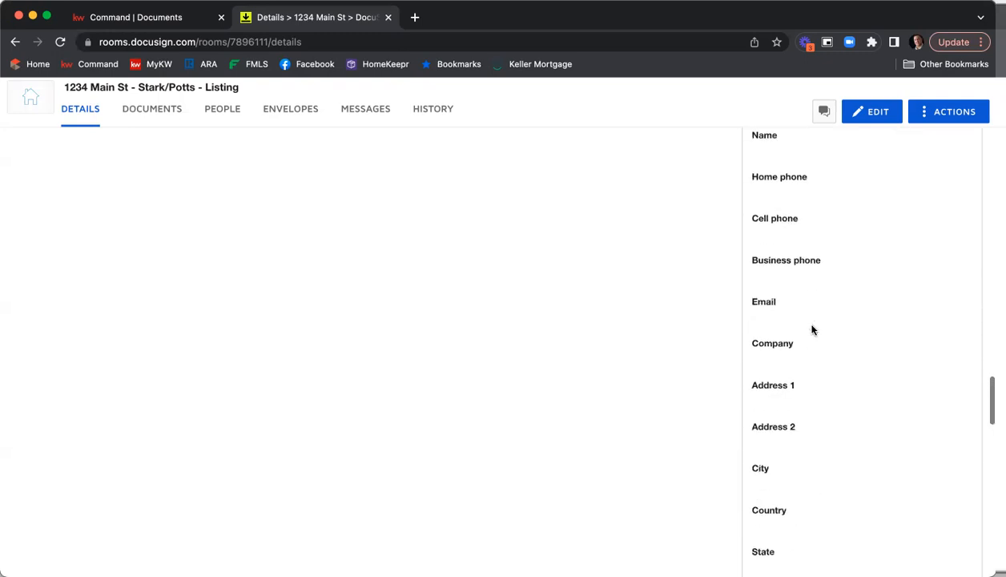
scroll(814, 329, up, 10)
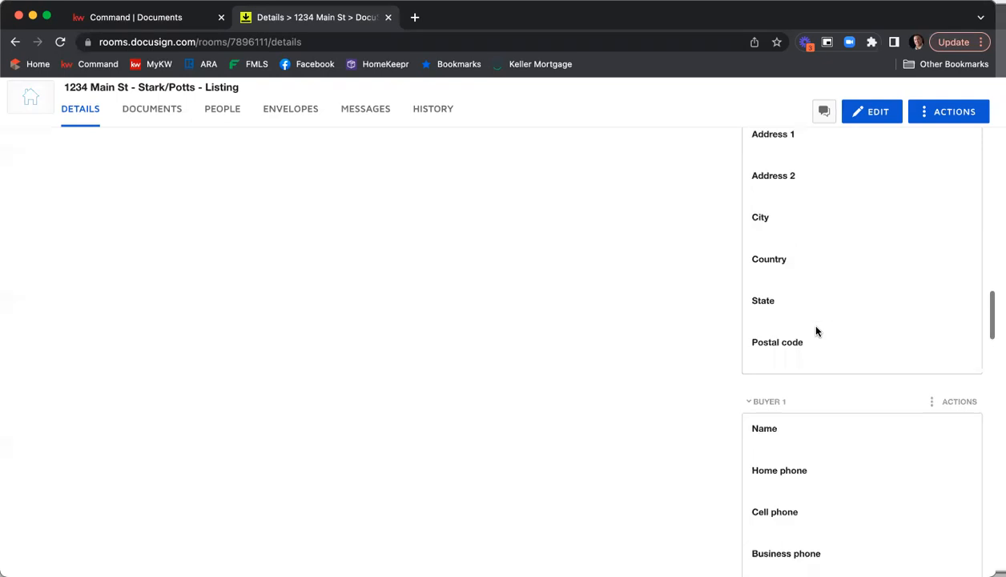
scroll(814, 334, down, 3)
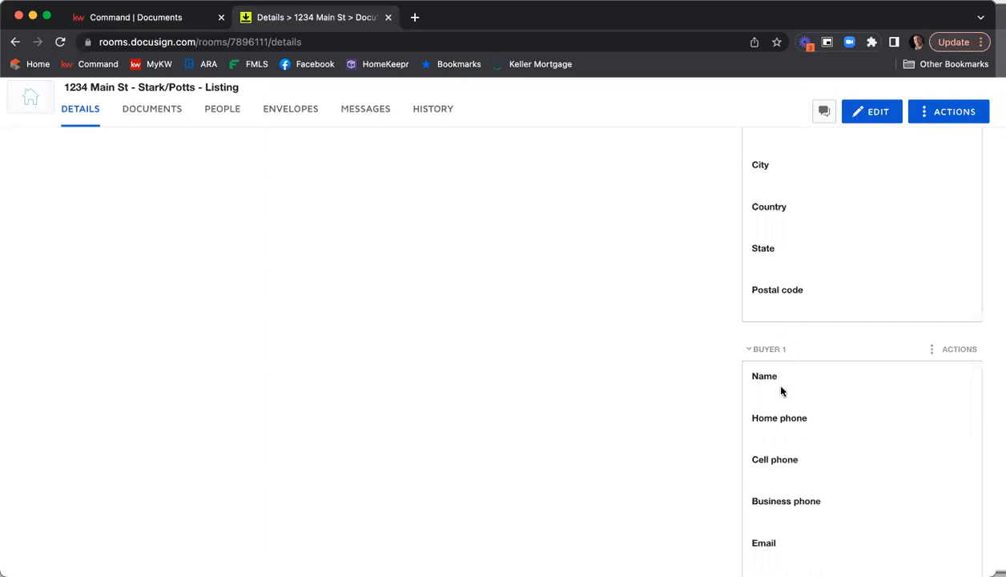
scroll(787, 389, up, 7)
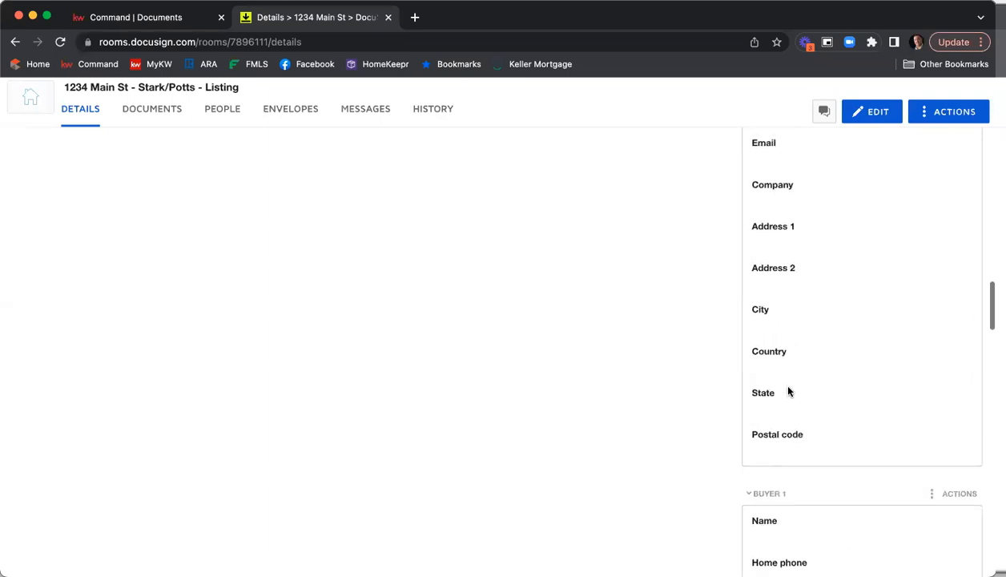
scroll(789, 390, up, 11)
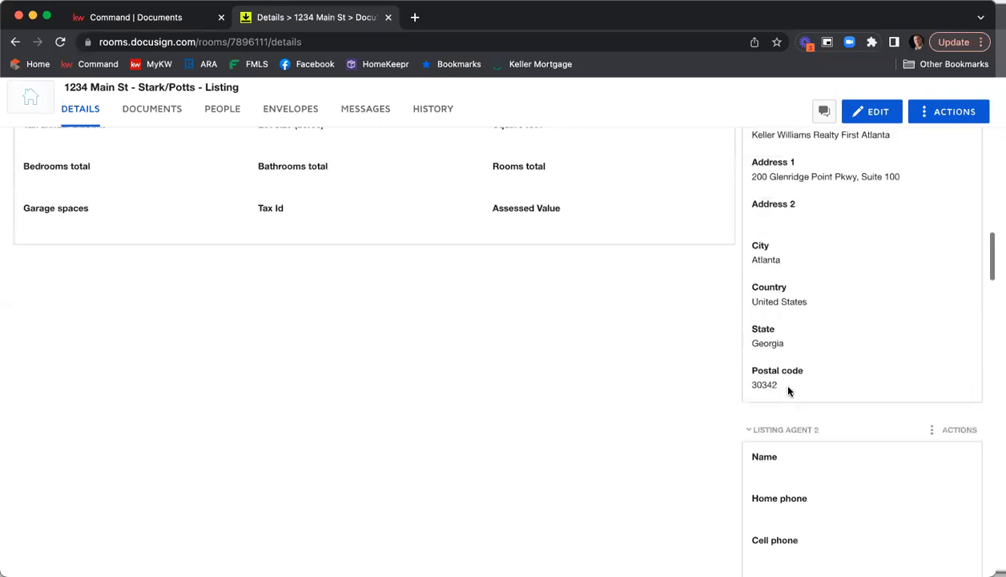
scroll(789, 390, up, 15)
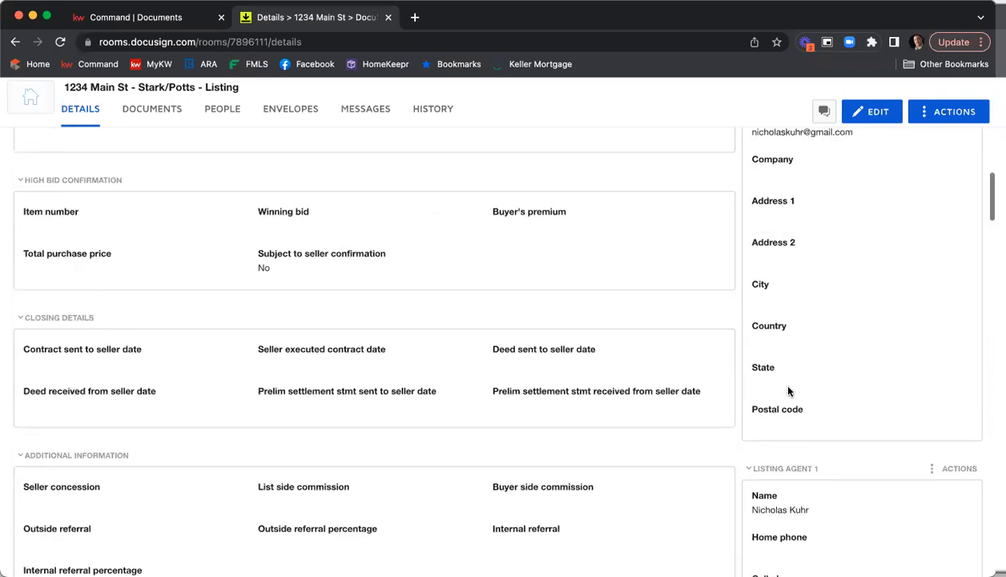
scroll(789, 390, up, 12)
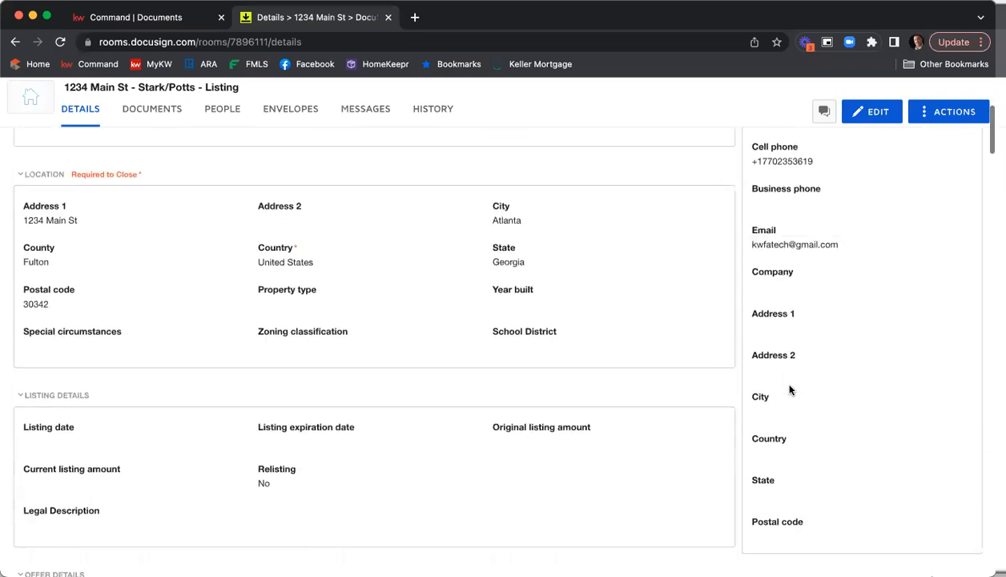
scroll(789, 390, up, 4)
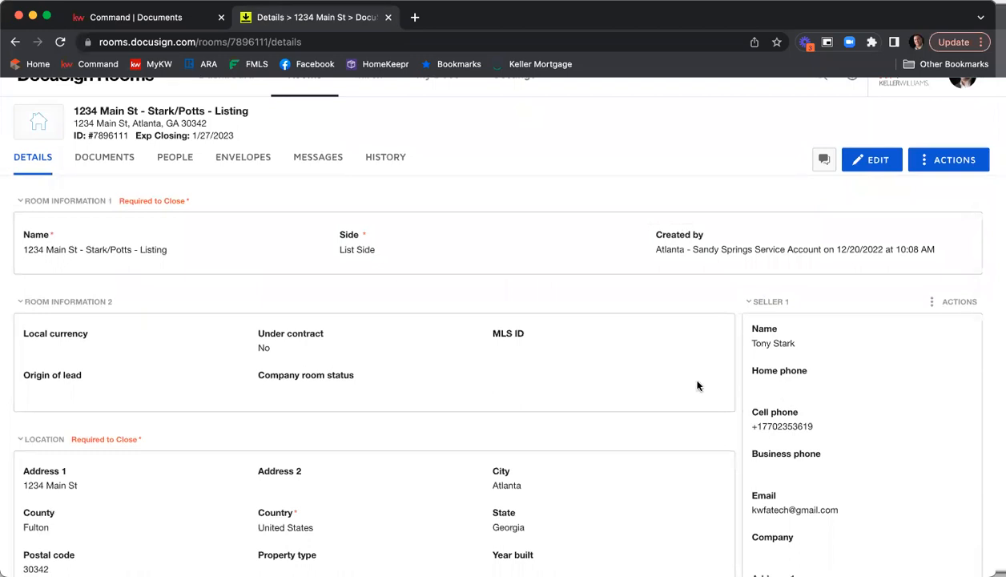
Open the room details for editing and set the local currency to USD - United States Dollar
click(866, 162)
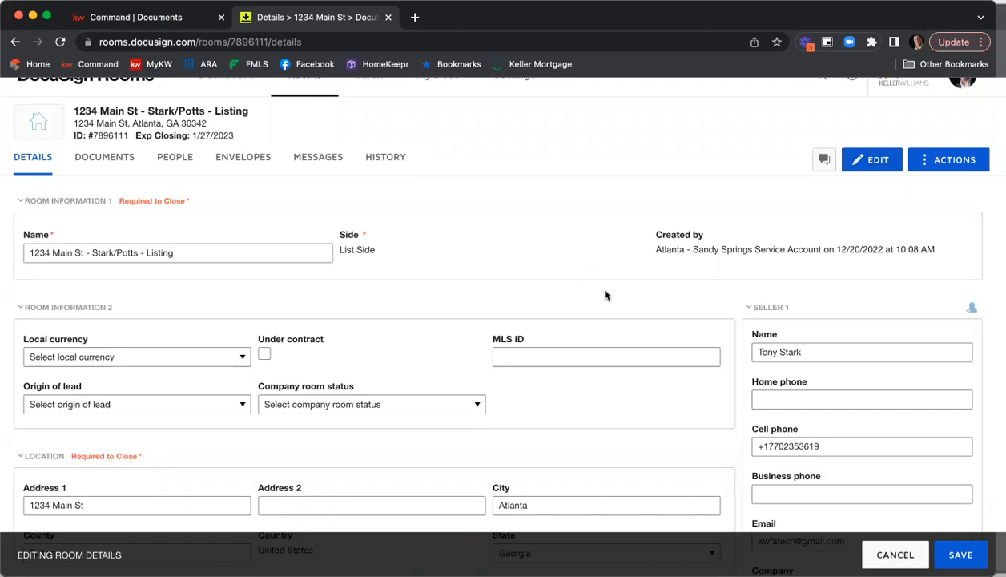
scroll(231, 265, down, 1)
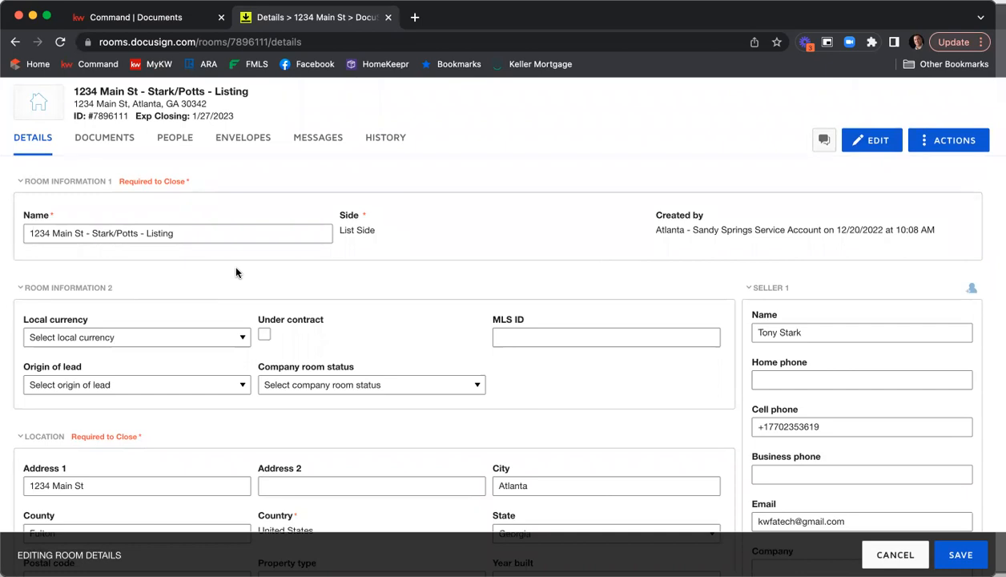
scroll(236, 273, down, 5)
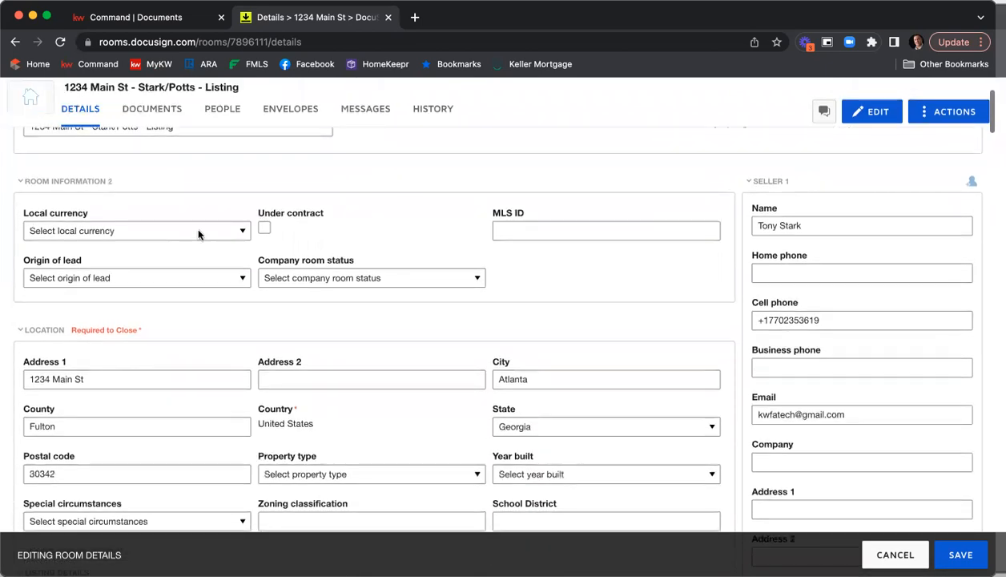
click(192, 243)
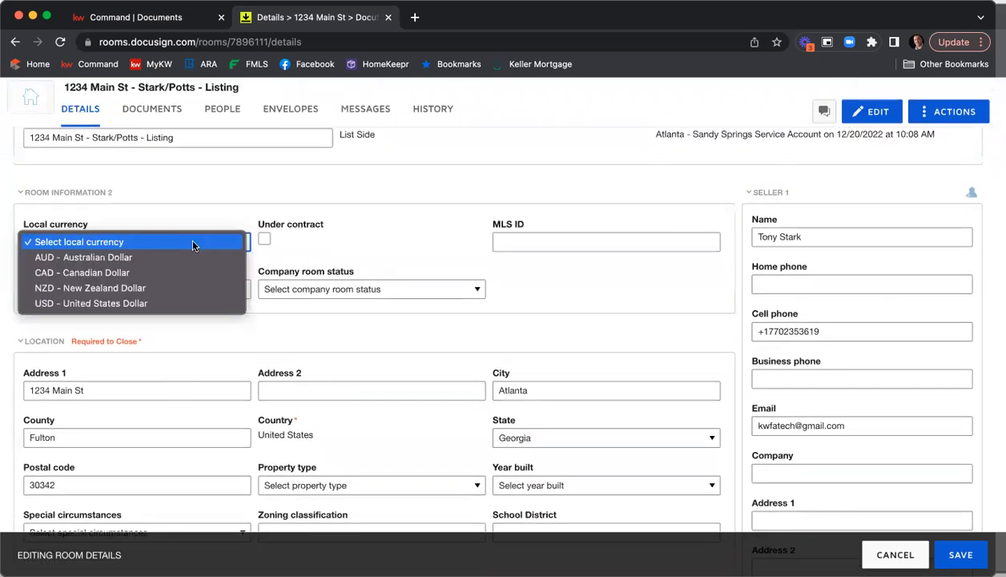
click(178, 303)
Set the property type to Residential Detached and the year built to 2008
scroll(469, 179, down, 1)
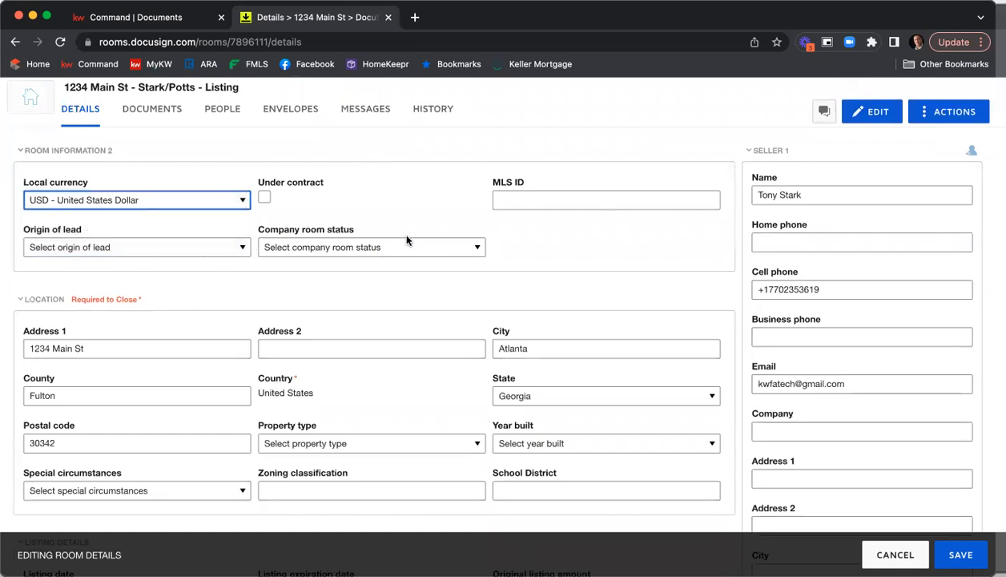
scroll(593, 260, down, 3)
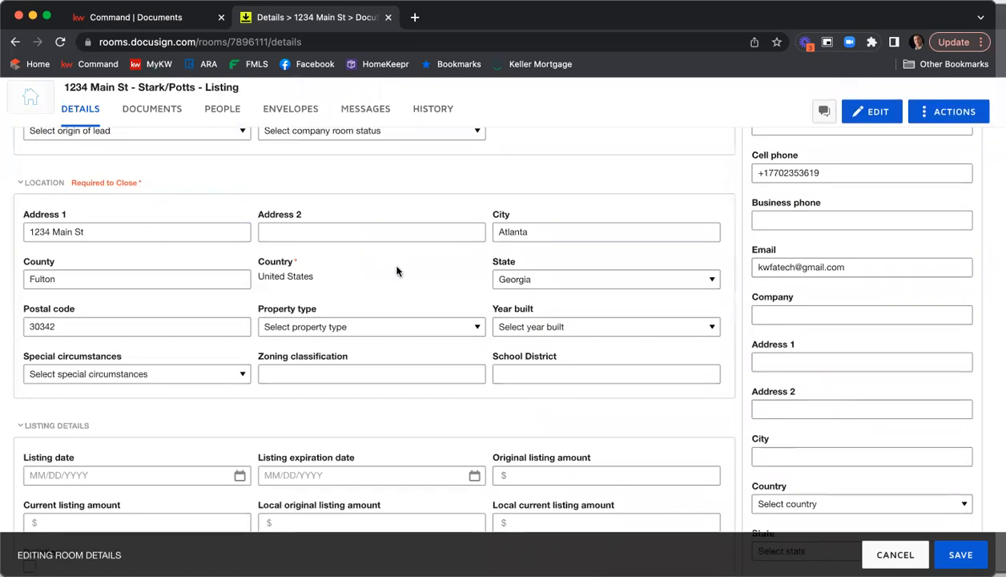
scroll(393, 274, down, 1)
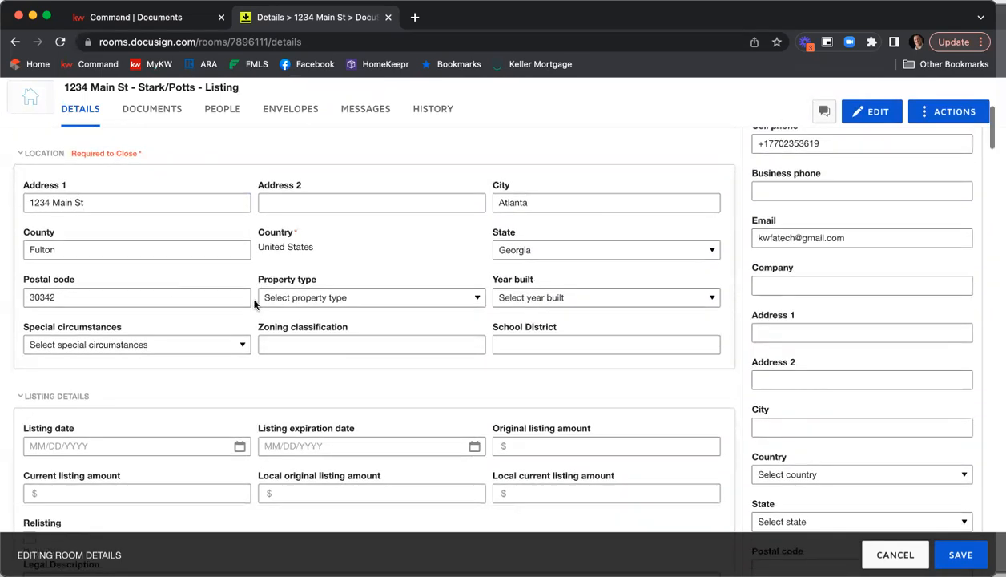
click(318, 299)
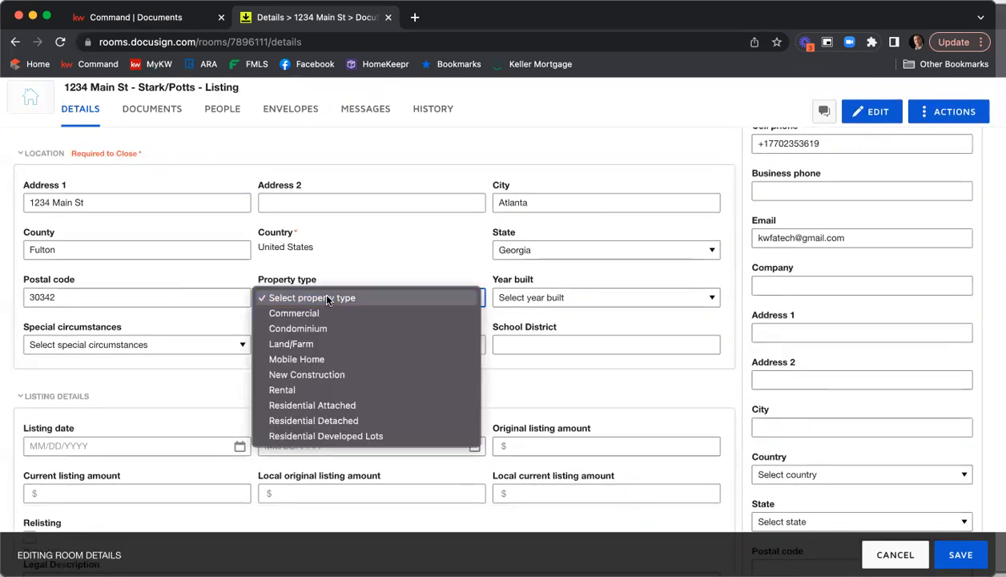
click(362, 420)
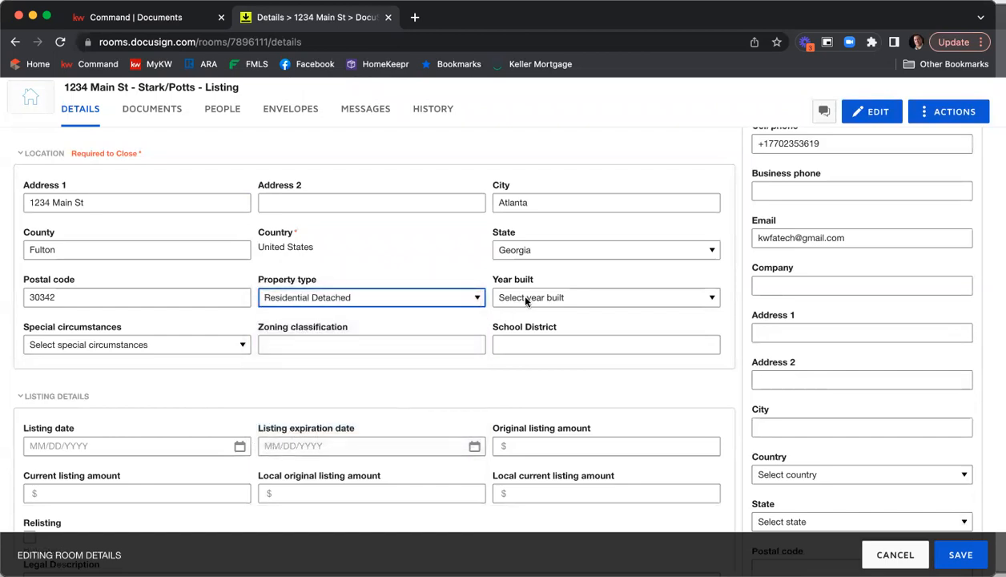
click(525, 300)
scroll(575, 327, down, 15)
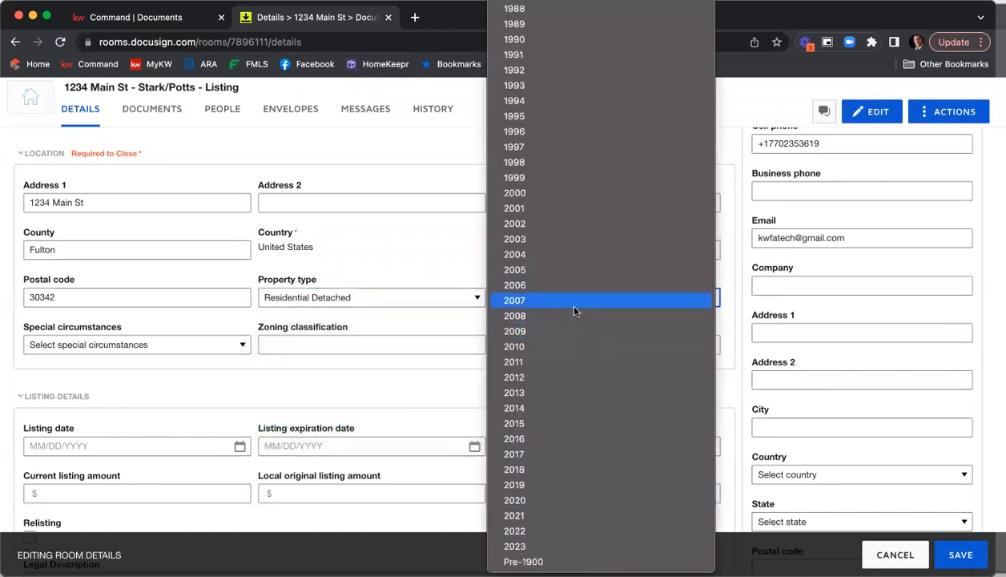
click(573, 316)
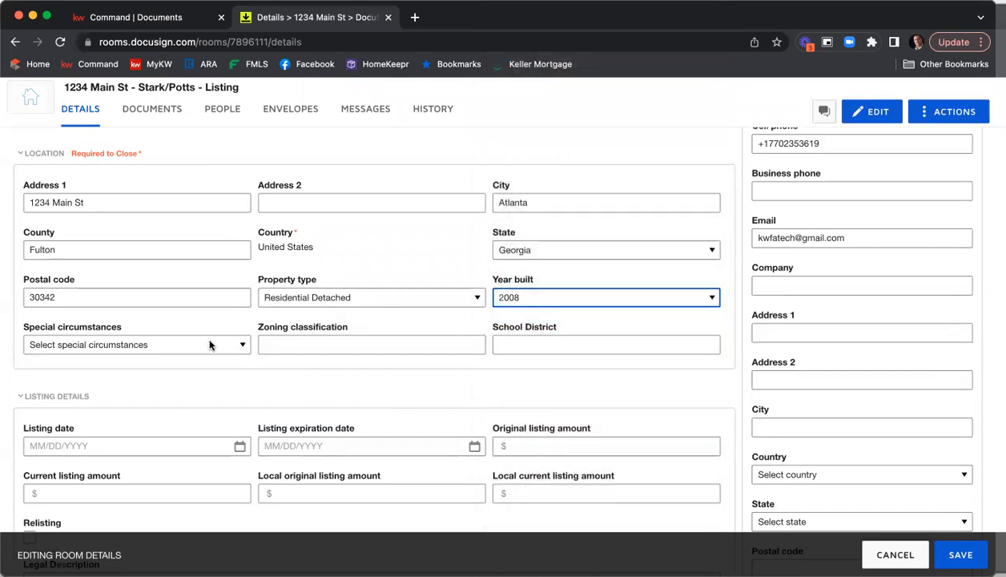
Set the listing date to 12/20/2022 in the listing details
click(210, 345)
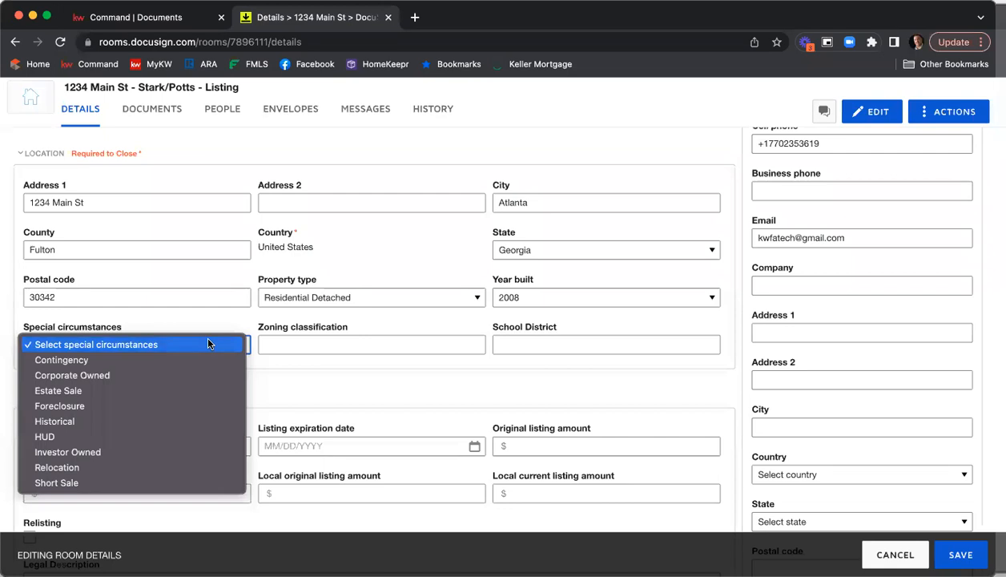
click(208, 343)
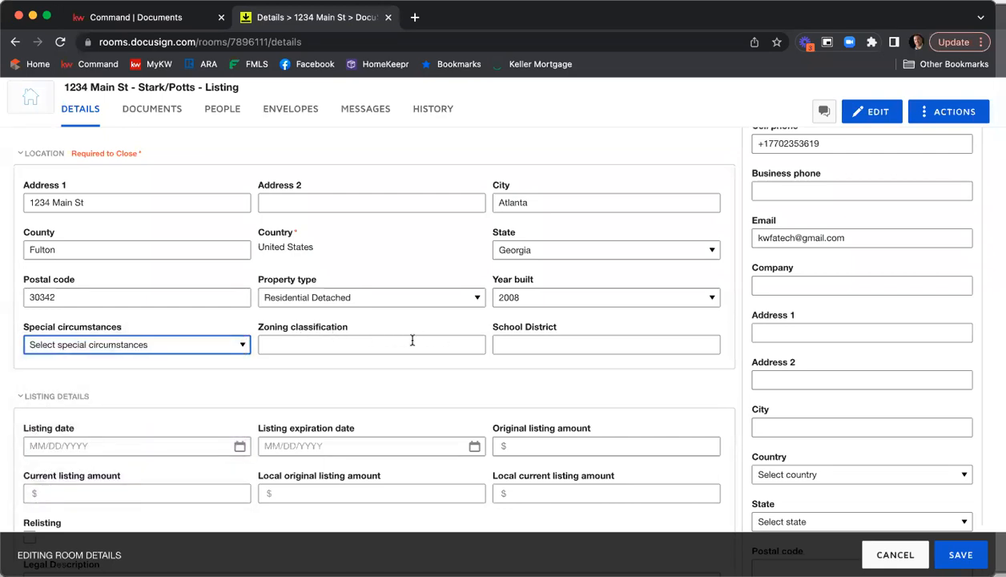
scroll(547, 337, down, 1)
scroll(399, 295, down, 5)
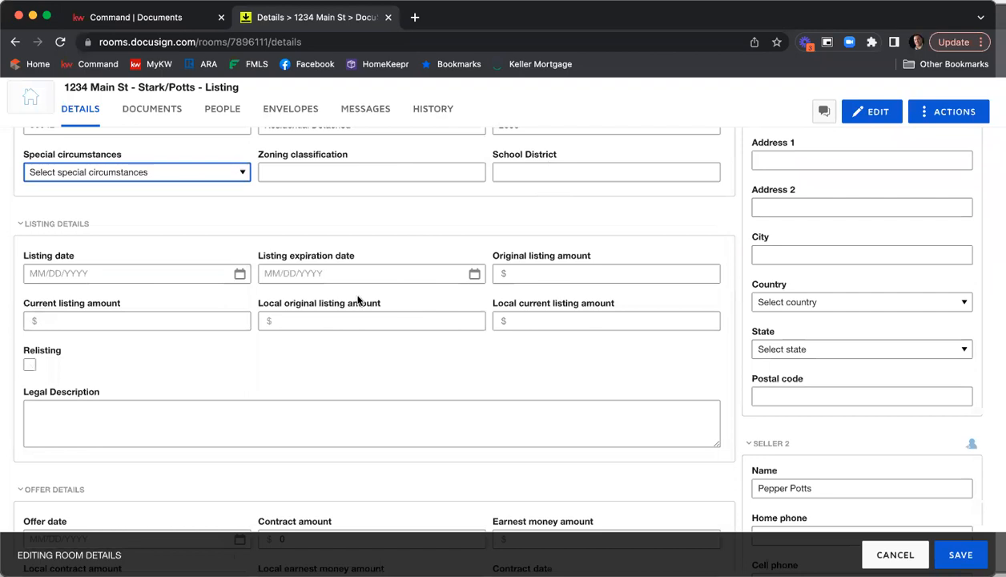
click(240, 274)
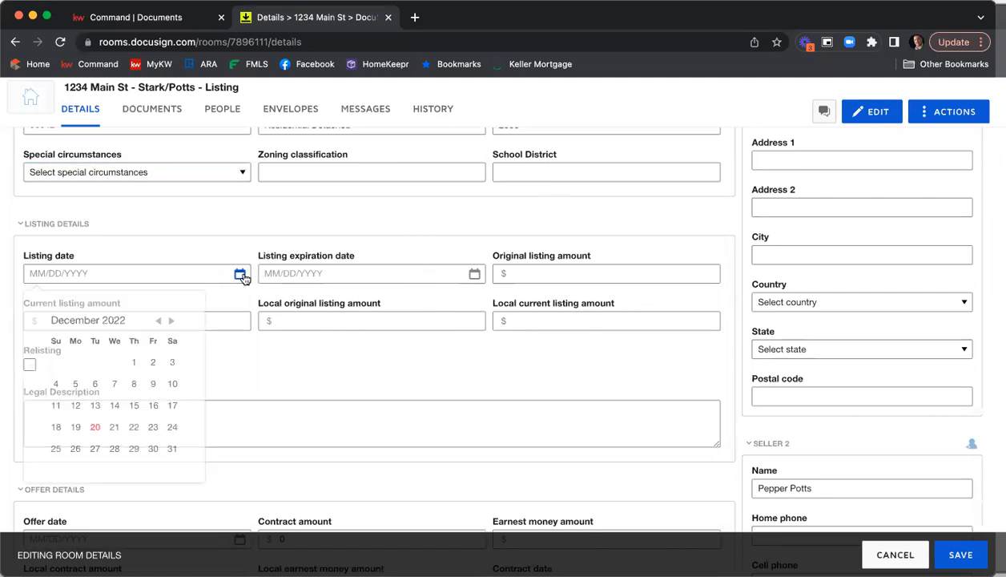
click(96, 427)
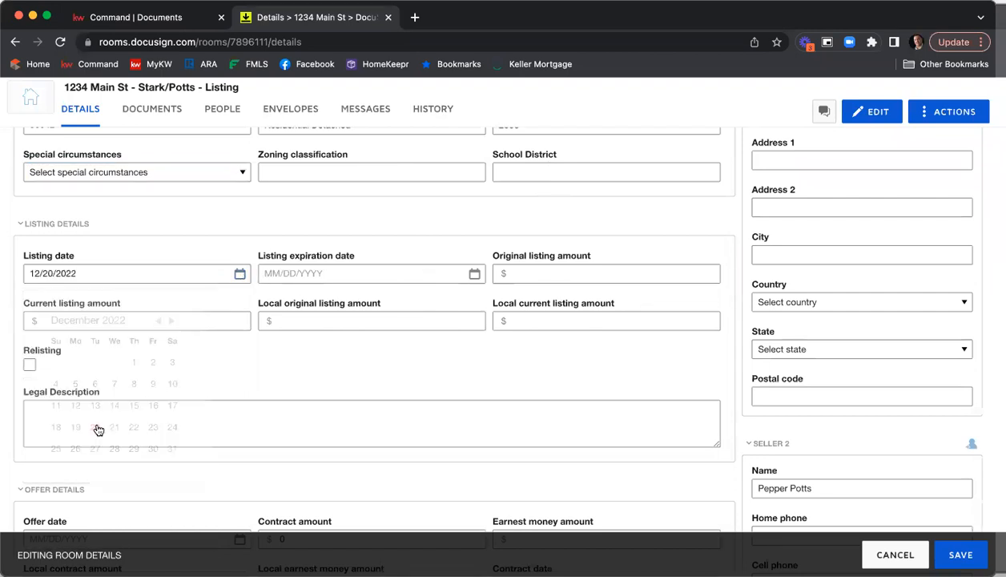
Set the listing expiration date to 02/20/2023
click(473, 274)
click(406, 320)
click(406, 321)
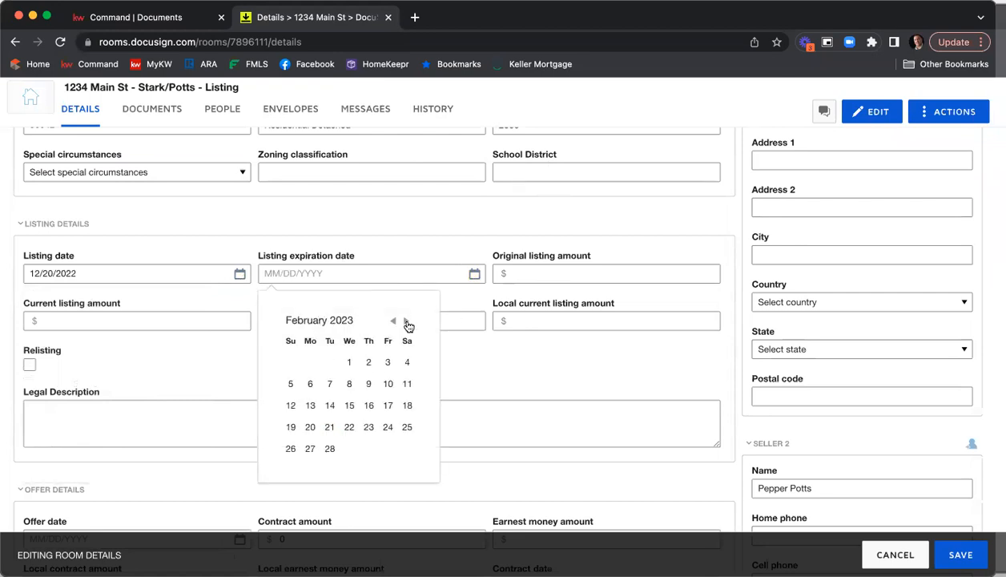
click(309, 428)
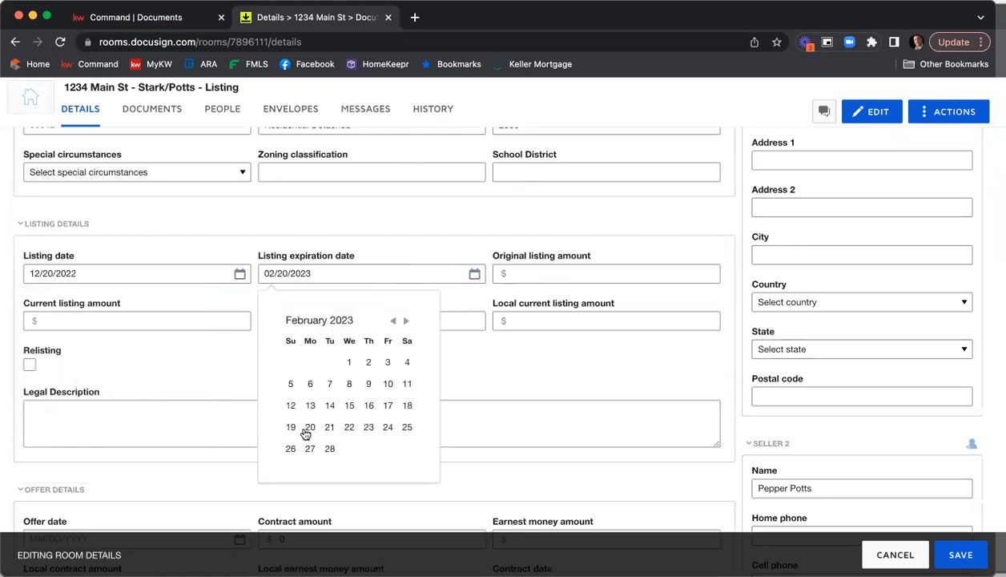
Enter 375000 as the original listing amount and copy it into the current, local original and local current listing amounts
click(563, 278)
text(375000)
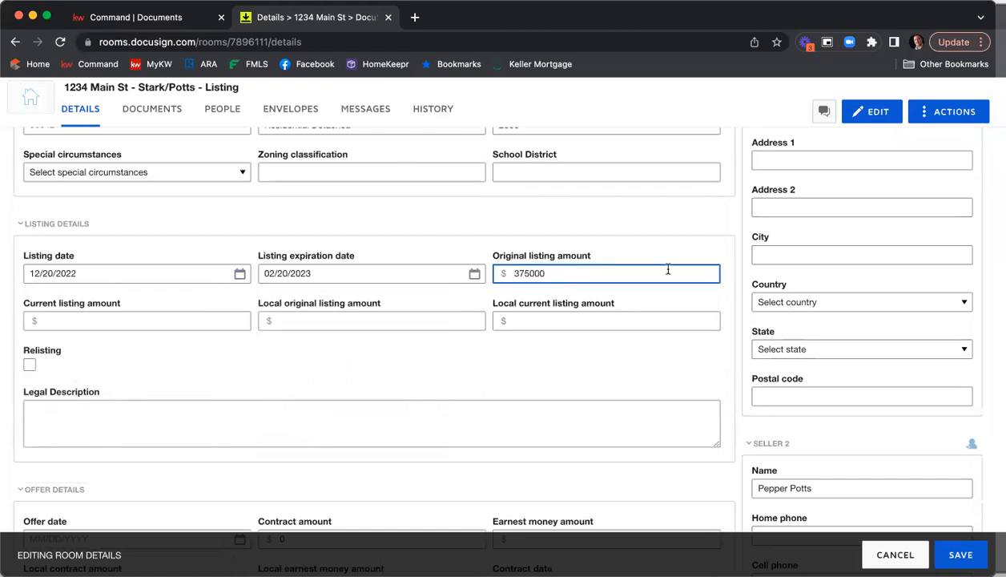
drag(546, 273, 483, 275)
key(ctrl+c)
click(112, 319)
key(ctrl+v)
click(275, 327)
key(ctrl+v)
click(528, 321)
key(ctrl+v)
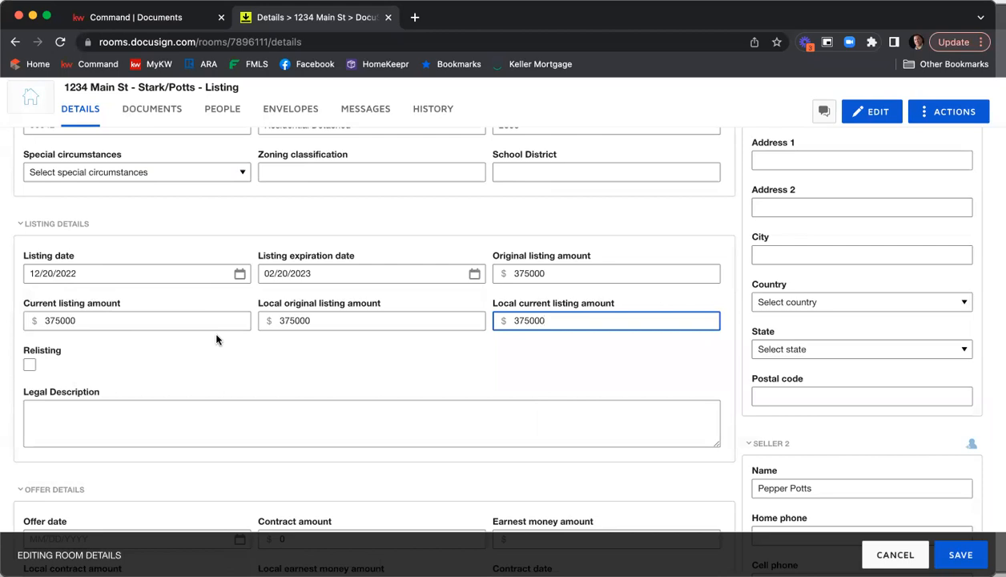
Scroll through the remaining room detail sections to review the offer, closing, property and contact fields
scroll(358, 322, down, 2)
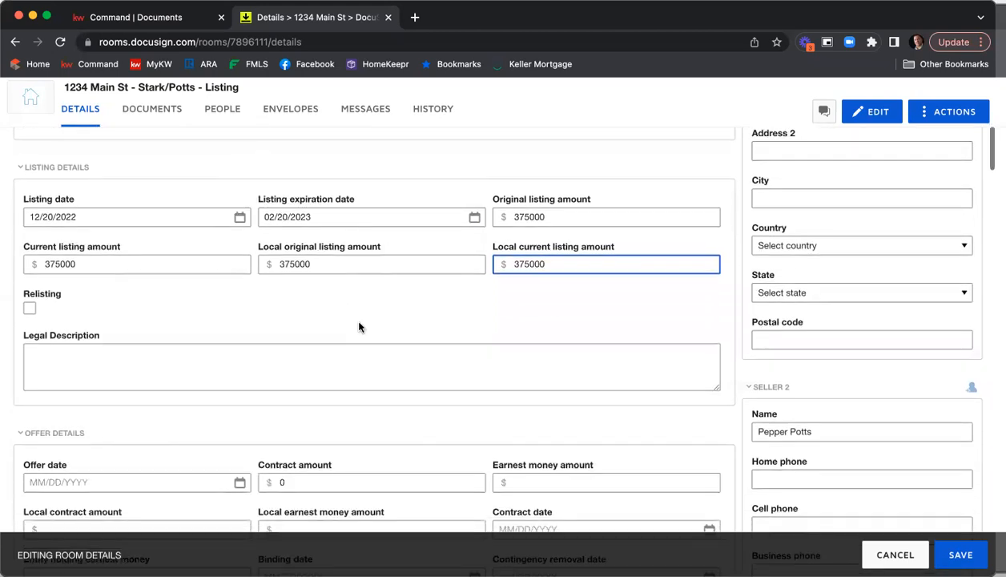
scroll(384, 284, down, 5)
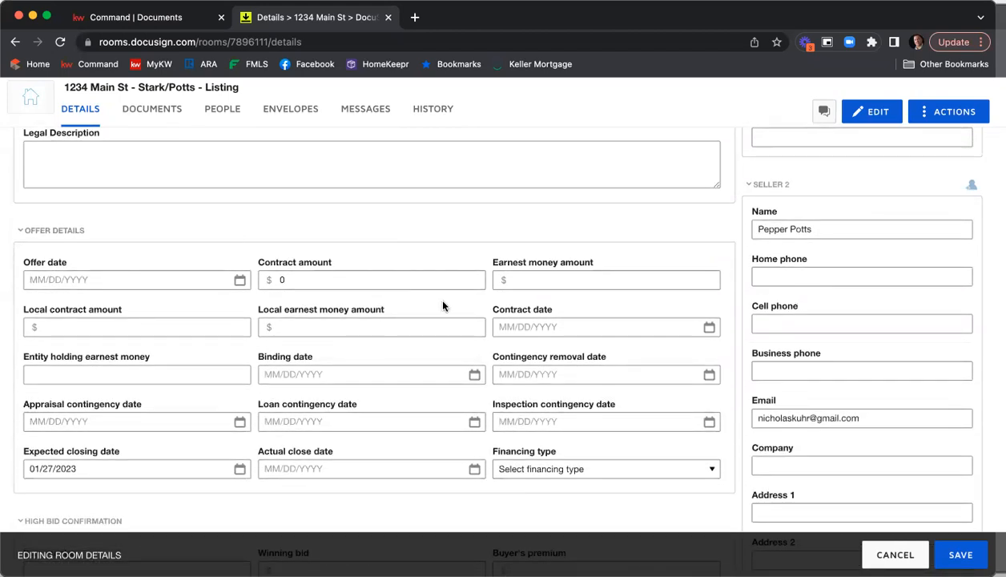
scroll(443, 306, down, 6)
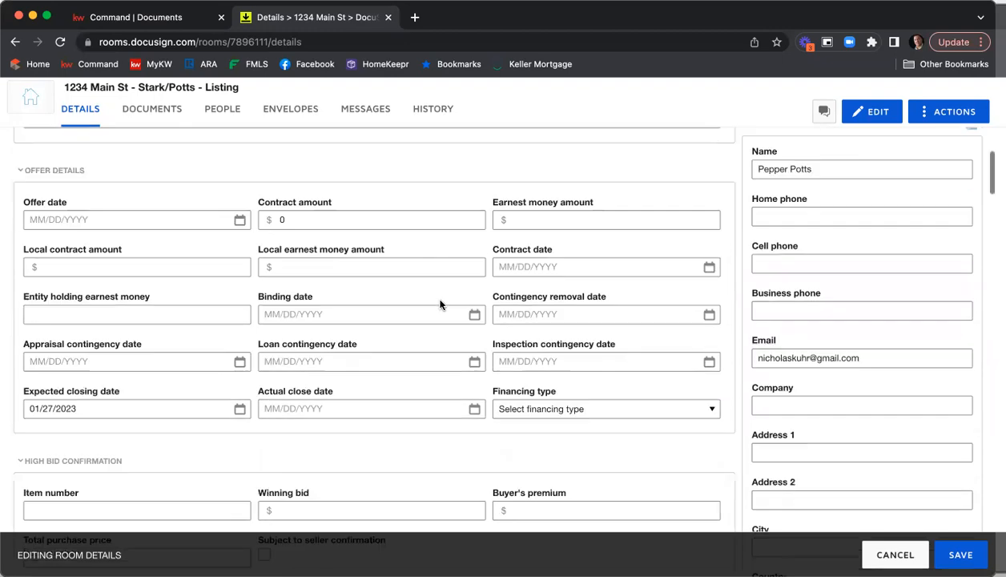
scroll(440, 305, down, 12)
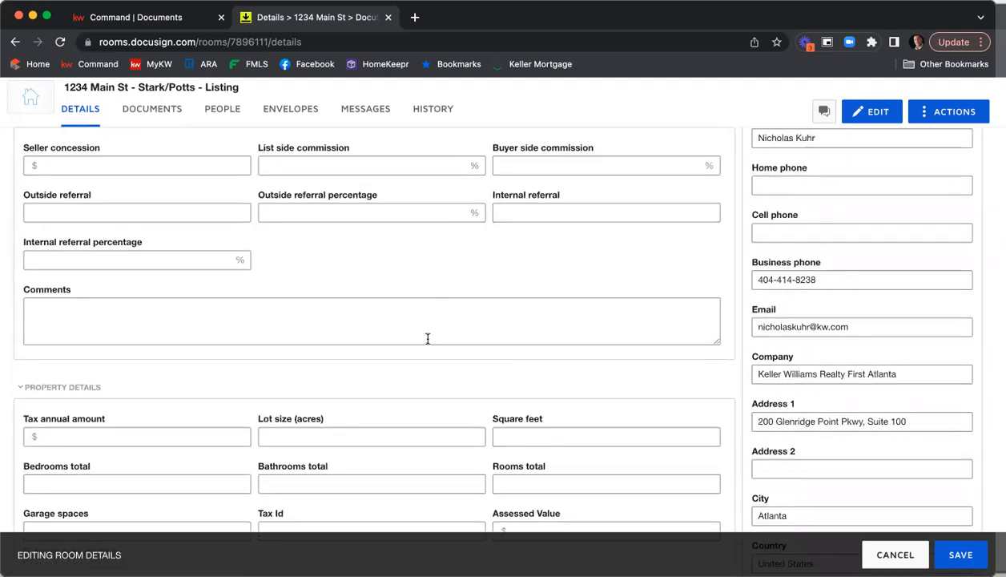
scroll(426, 338, up, 5)
scroll(427, 338, up, 17)
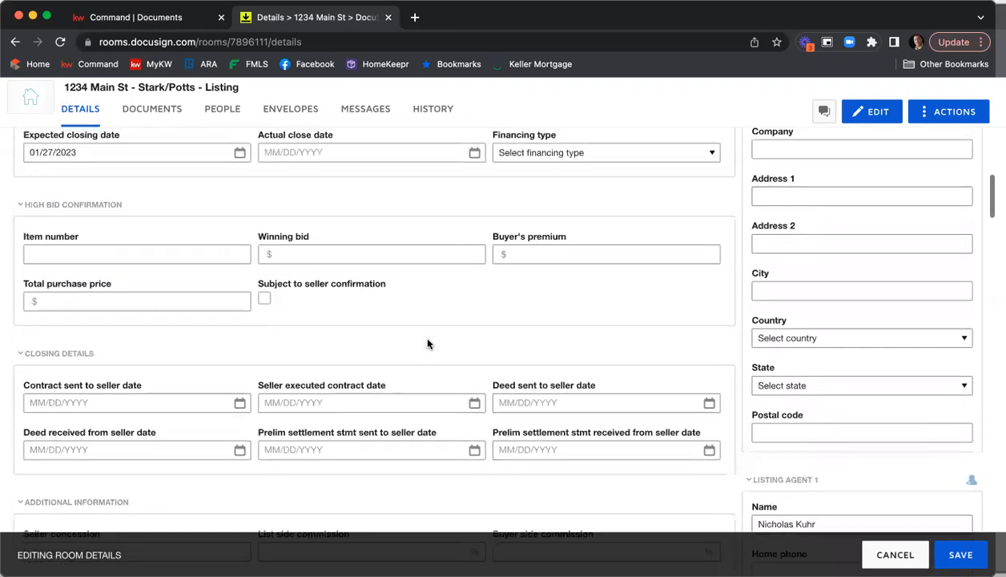
scroll(427, 343, up, 12)
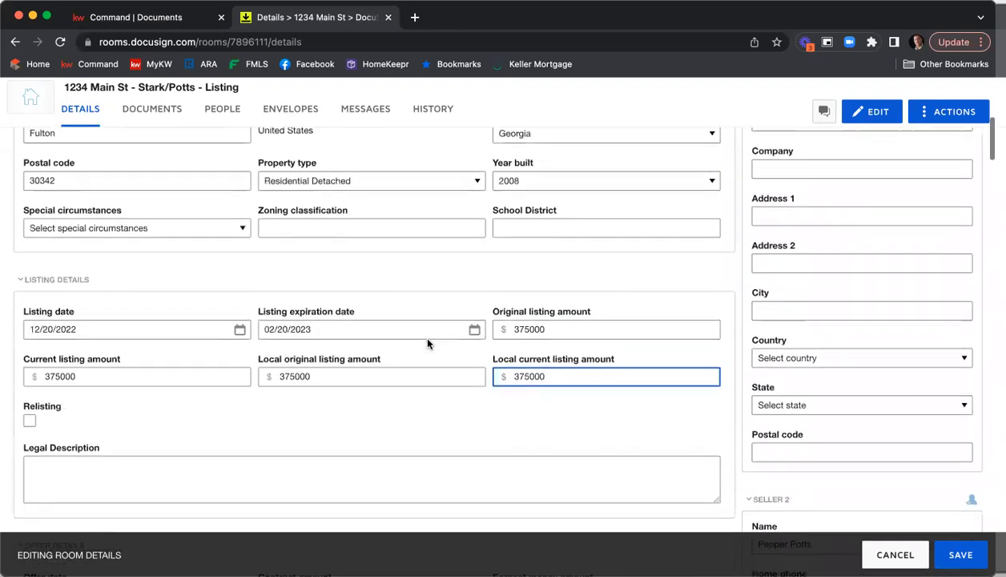
scroll(425, 345, up, 6)
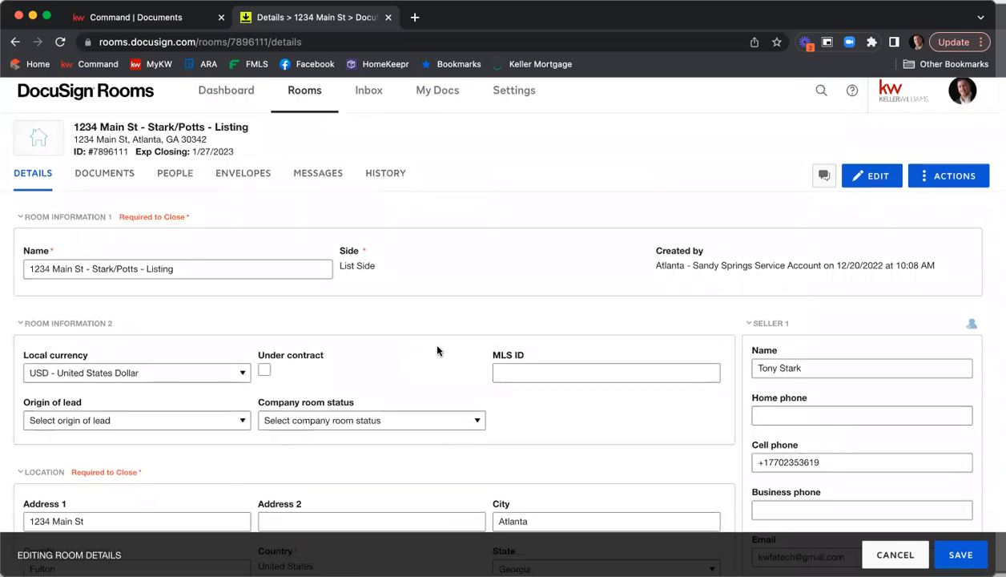
scroll(837, 276, down, 3)
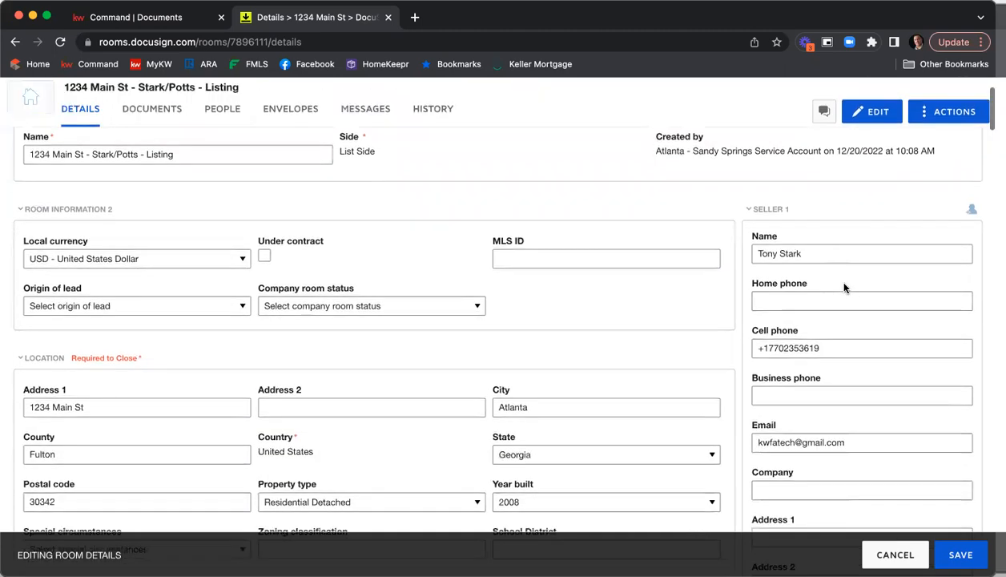
scroll(837, 254, down, 1)
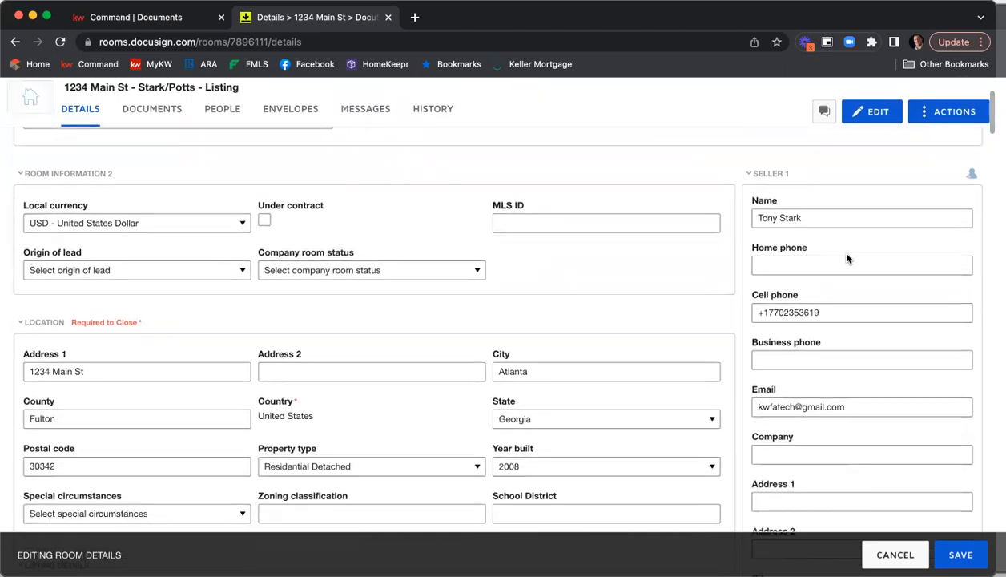
scroll(830, 247, down, 1)
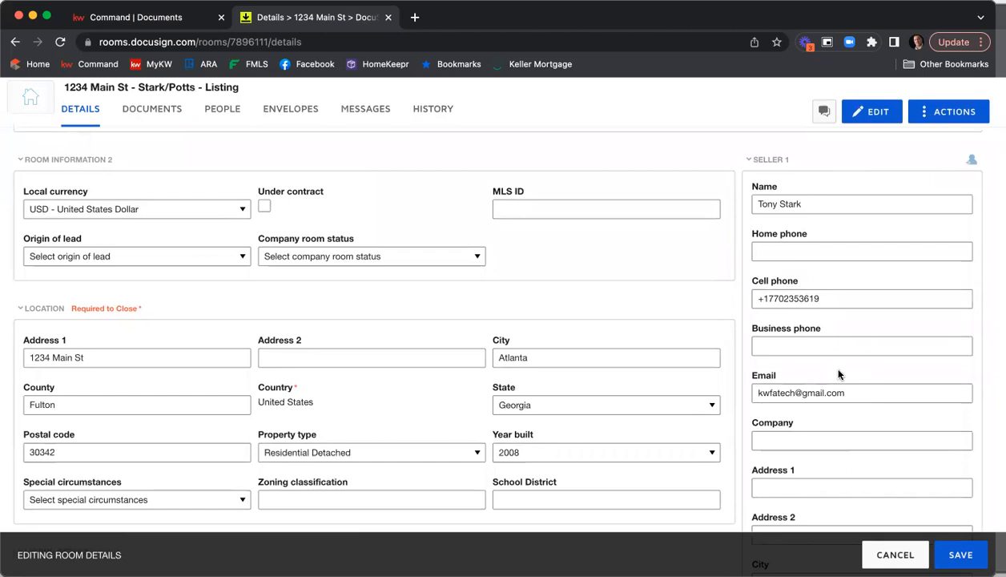
scroll(839, 374, down, 1)
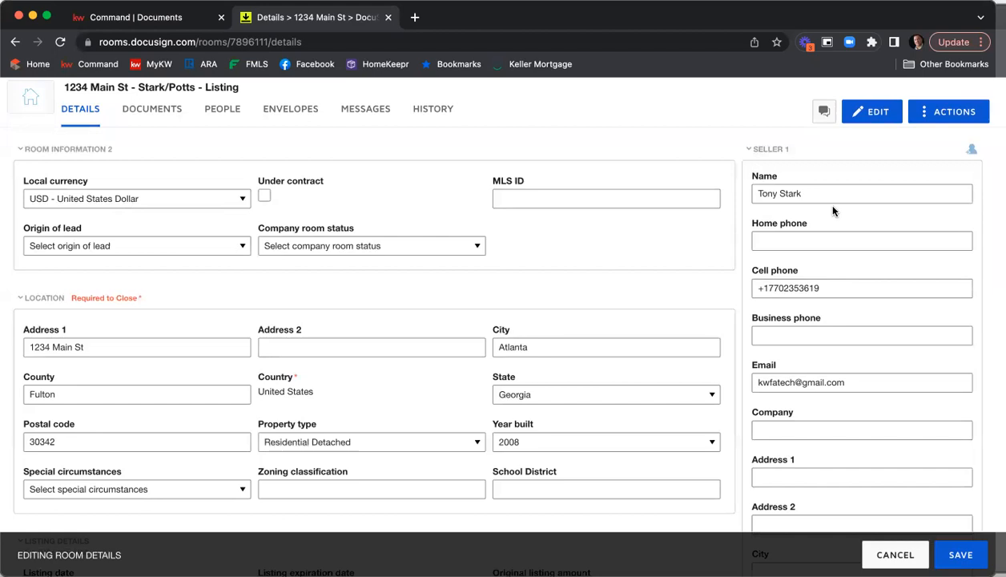
scroll(833, 213, down, 5)
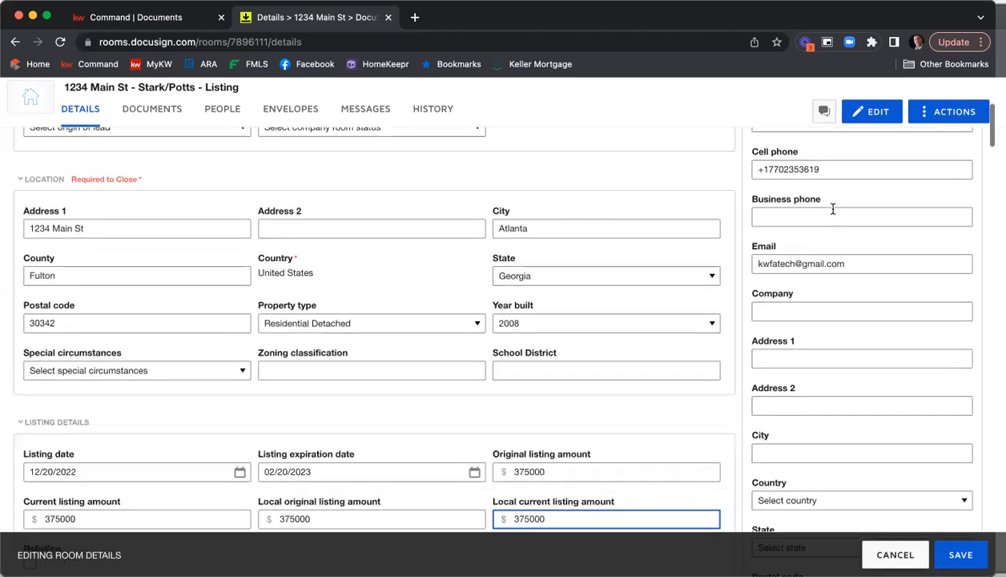
scroll(833, 208, down, 5)
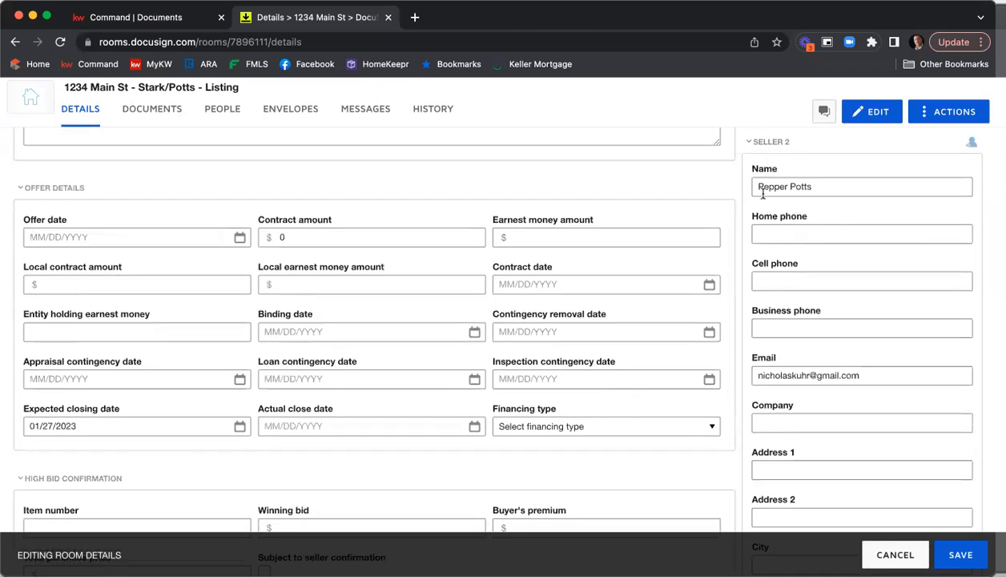
scroll(822, 192, down, 1)
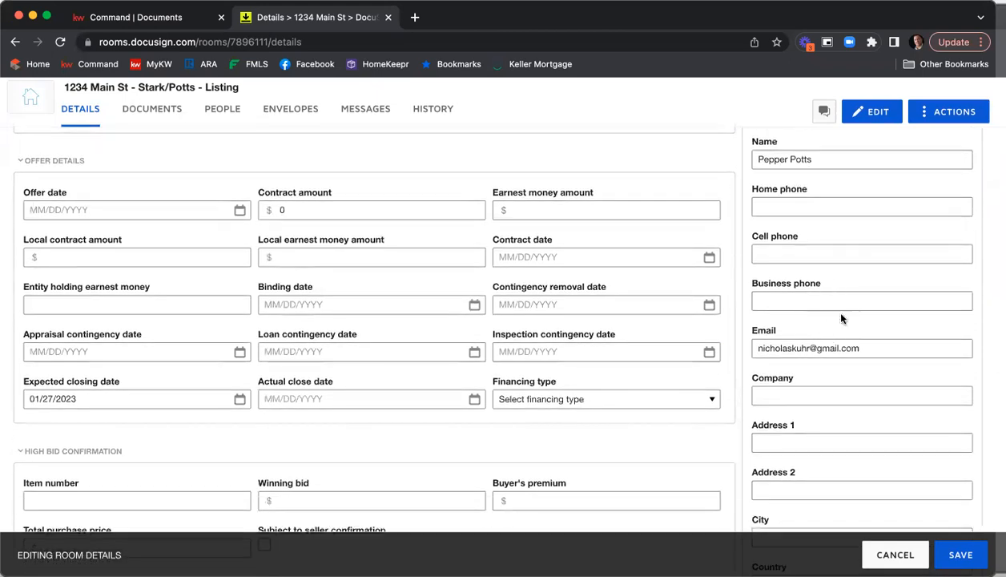
scroll(841, 266, down, 1)
scroll(841, 271, down, 3)
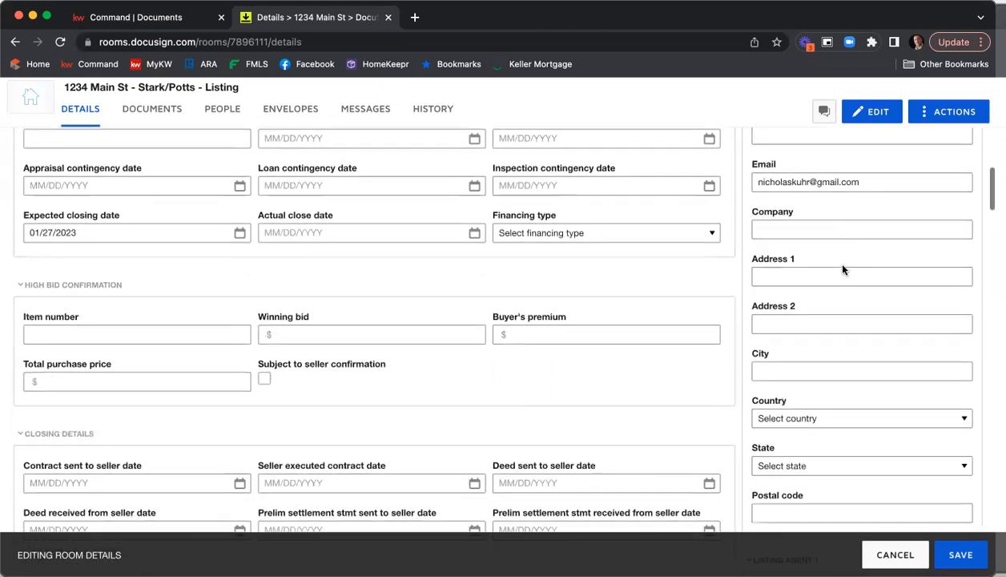
scroll(844, 268, down, 3)
scroll(844, 268, down, 3)
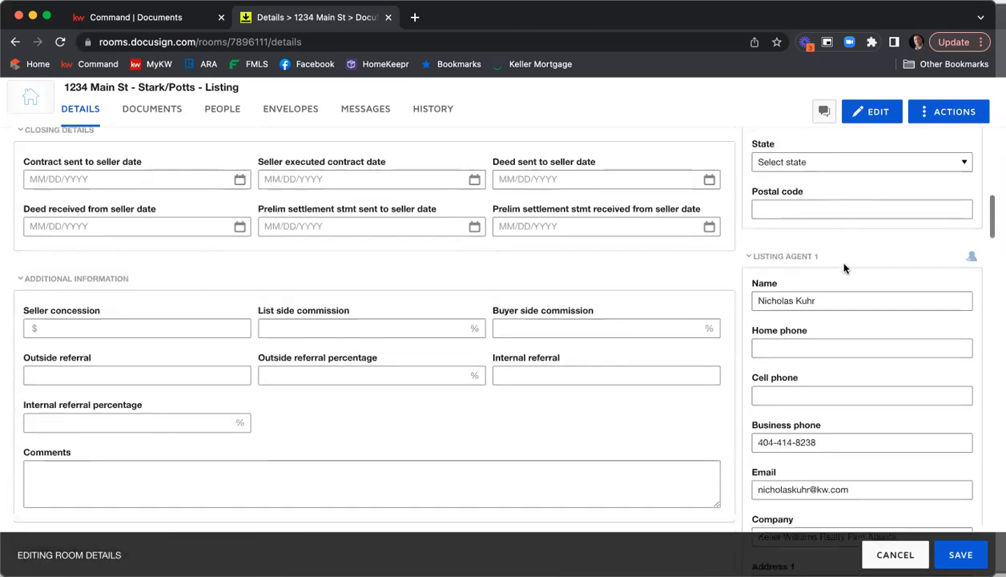
scroll(844, 268, down, 1)
scroll(843, 268, down, 3)
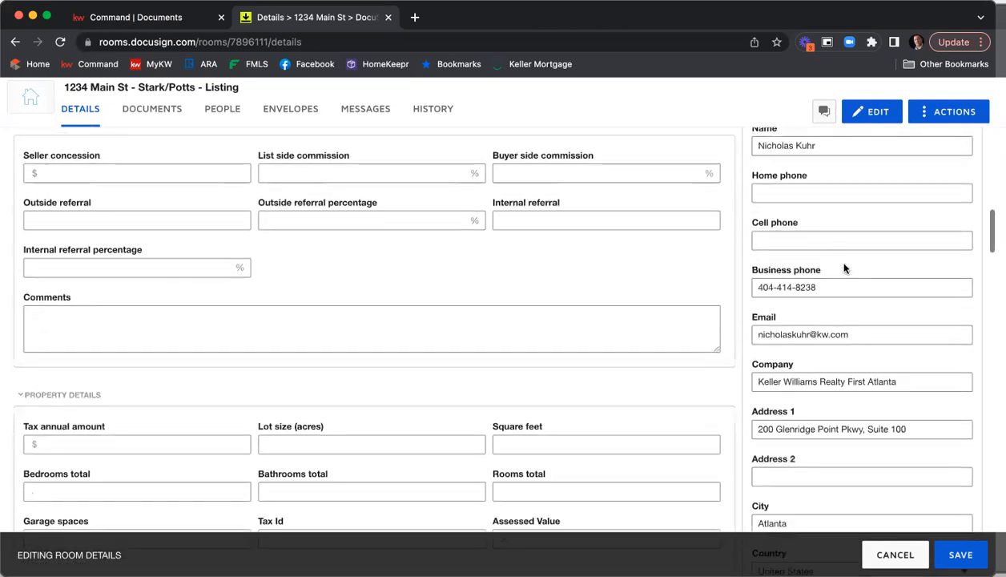
scroll(844, 269, down, 1)
scroll(844, 268, down, 3)
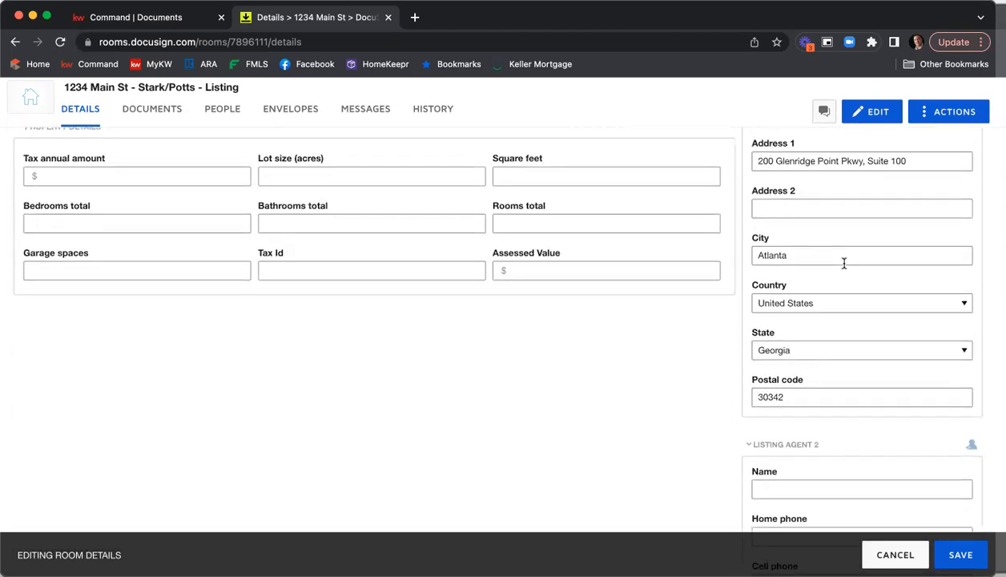
scroll(844, 263, down, 3)
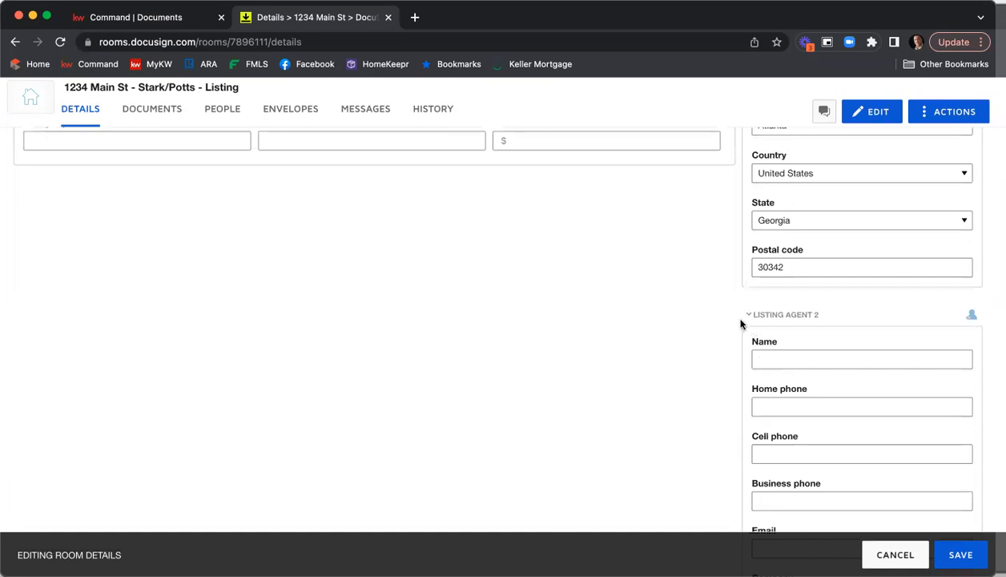
scroll(741, 323, down, 6)
scroll(740, 322, down, 1)
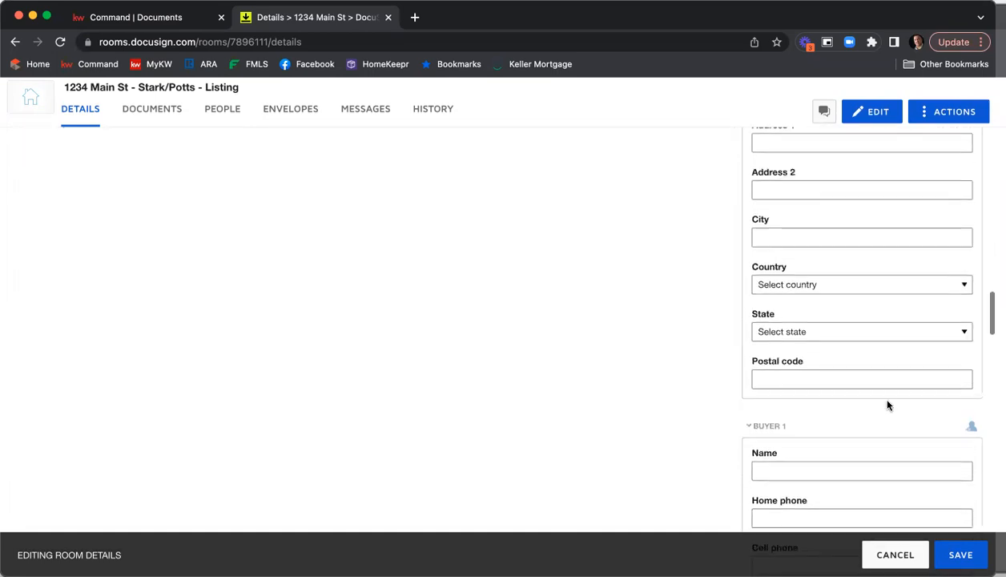
scroll(888, 405, up, 1)
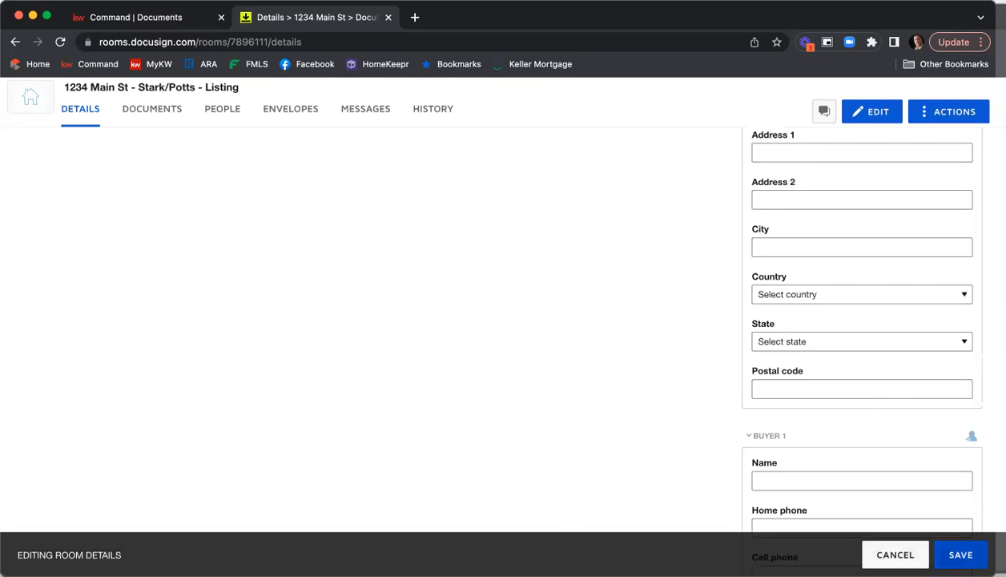
Save the edited room details
click(960, 554)
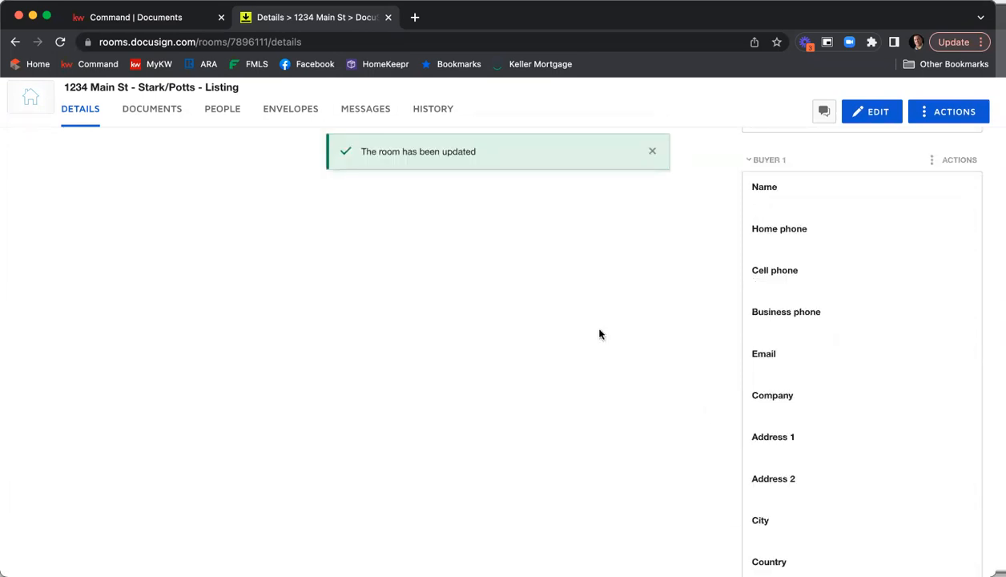
scroll(618, 334, up, 15)
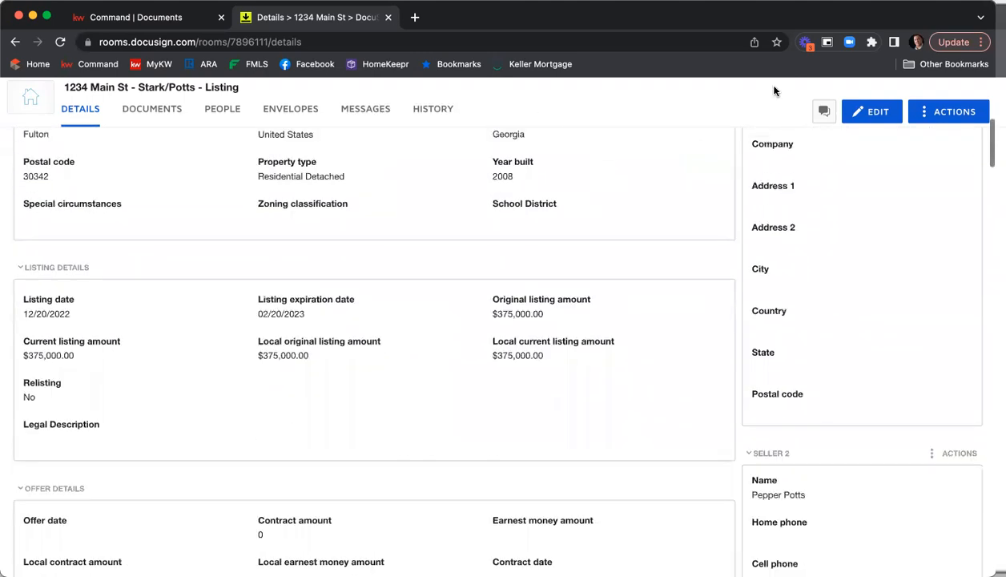
scroll(774, 90, up, 3)
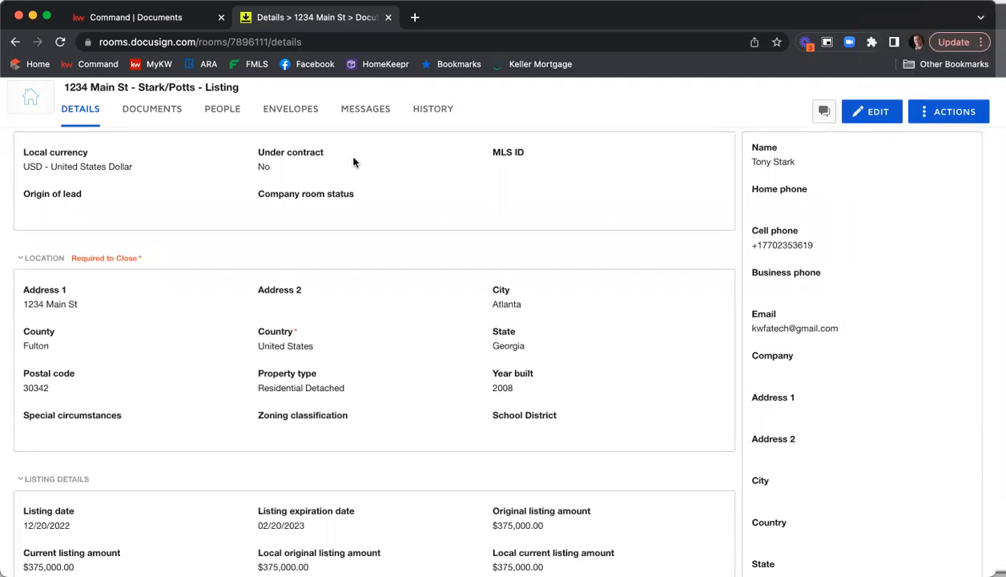
scroll(347, 173, up, 2)
scroll(347, 173, up, 3)
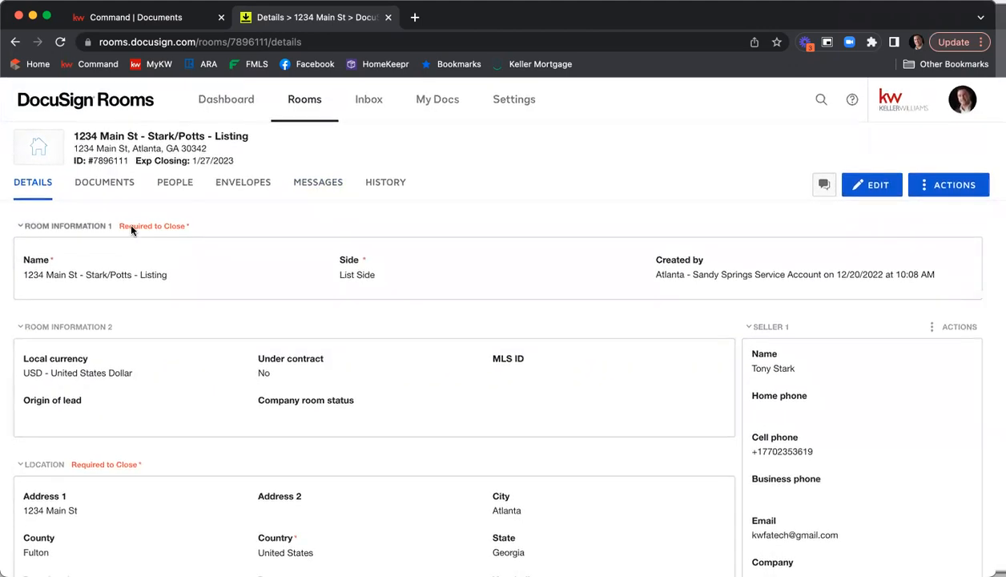
Open the room's Documents section
click(96, 182)
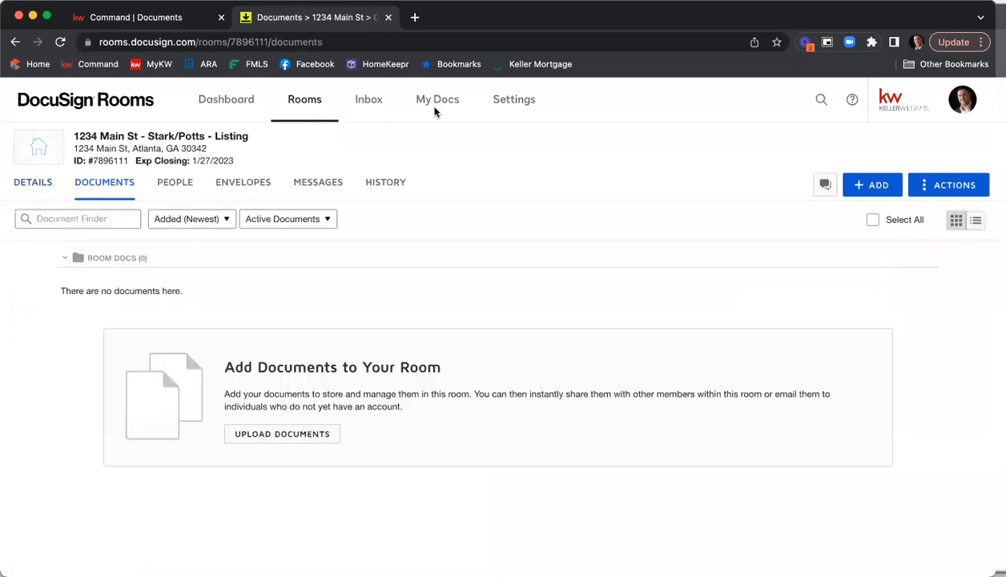
click(899, 83)
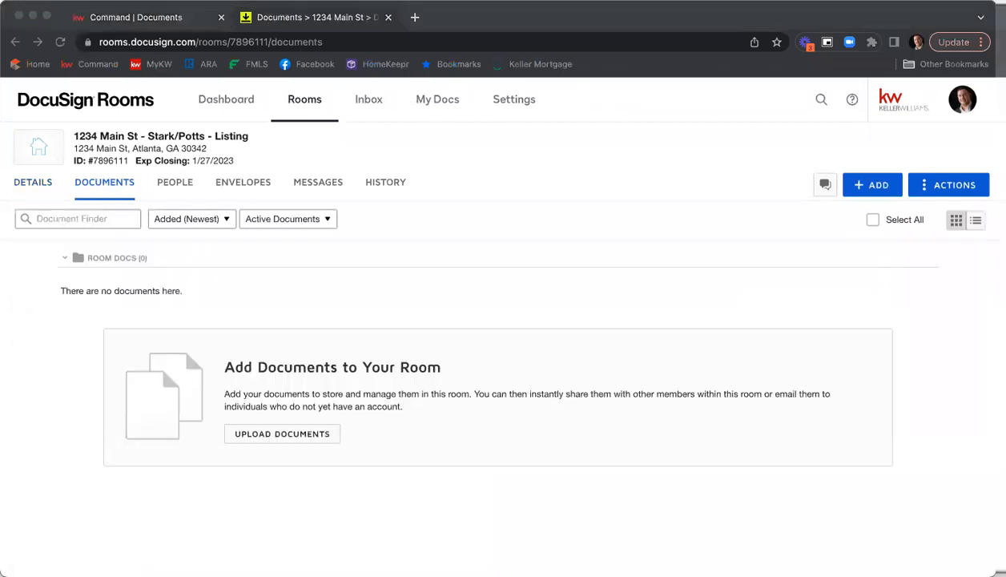
click(507, 246)
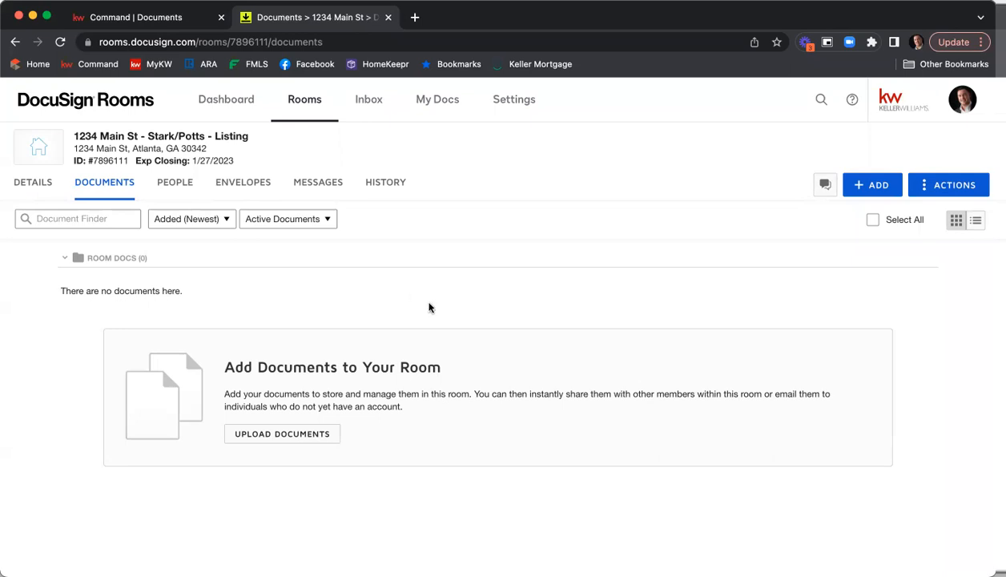
Create a new document folder named Listing Agreement in the room
scroll(684, 226, down, 1)
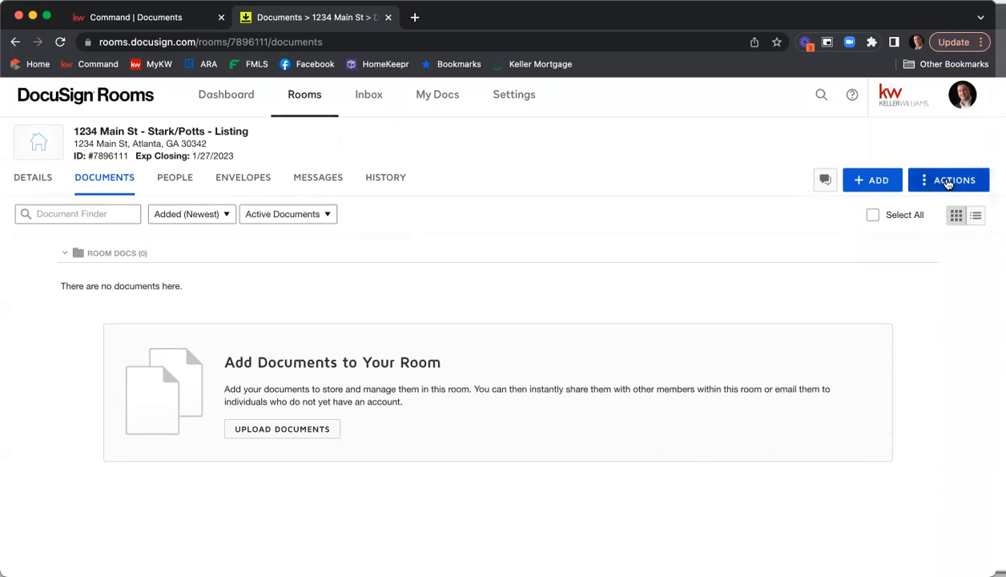
click(949, 183)
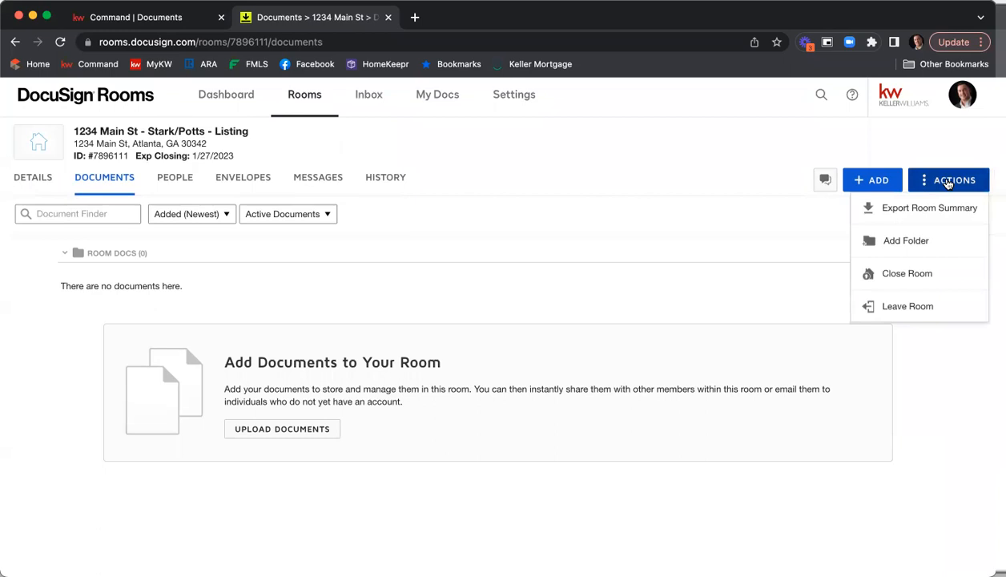
click(917, 244)
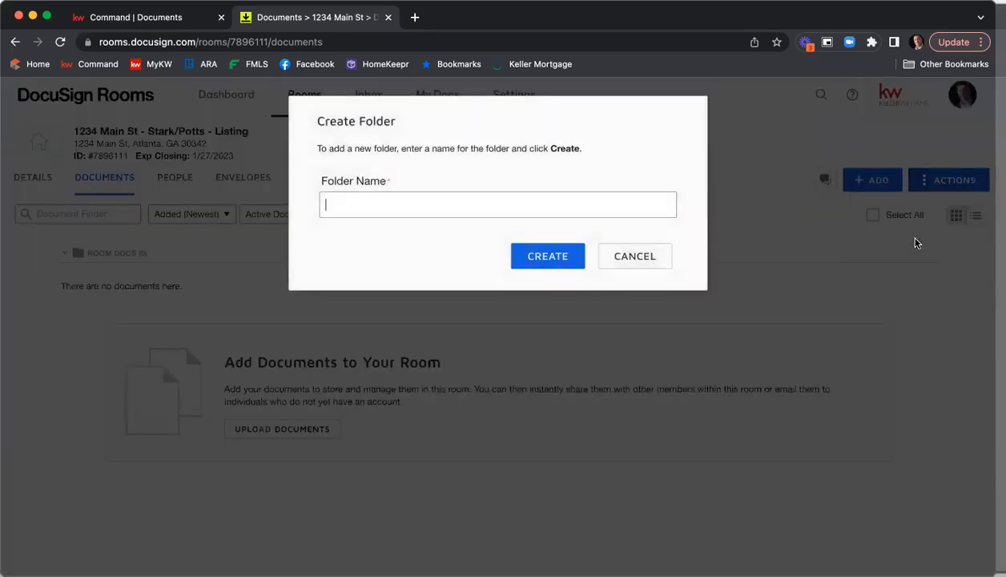
text(Listing AGree)
key(BackSpace)
key(BackSpace)
key(BackSpace)
key(BackSpace)
text(greement)
click(545, 265)
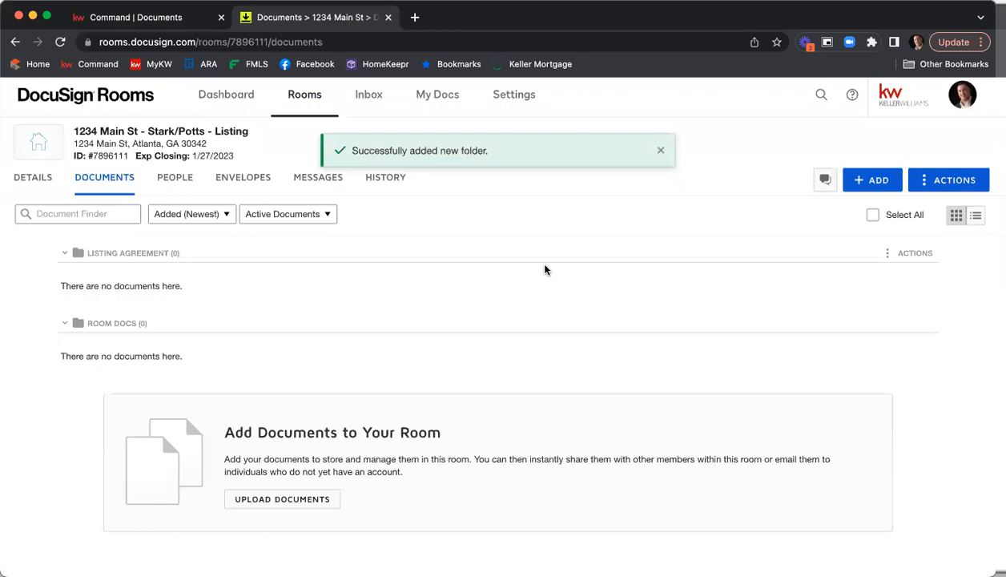
Create a new document folder named Binding Contract in the room
click(930, 180)
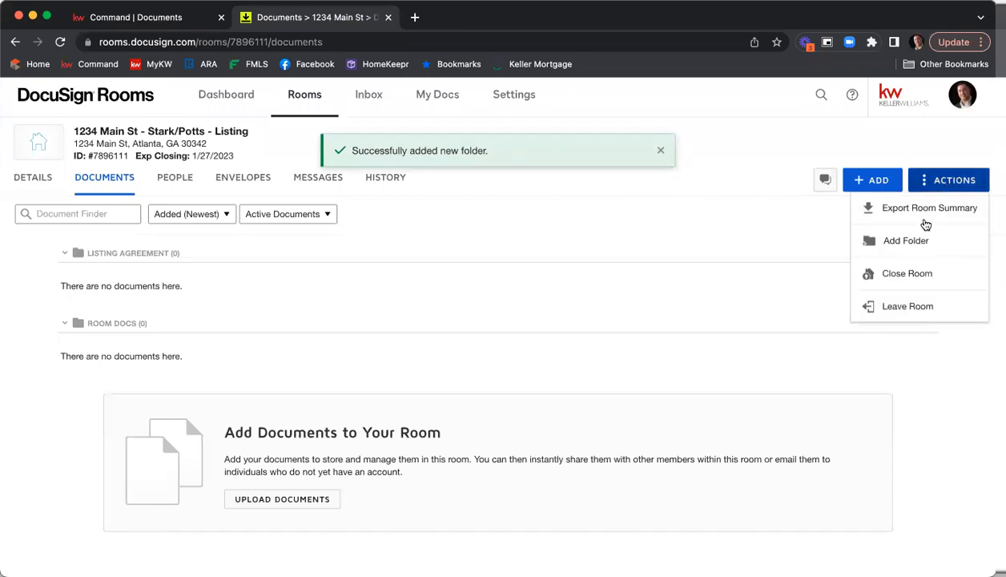
click(891, 234)
text(Binding Contract)
click(549, 257)
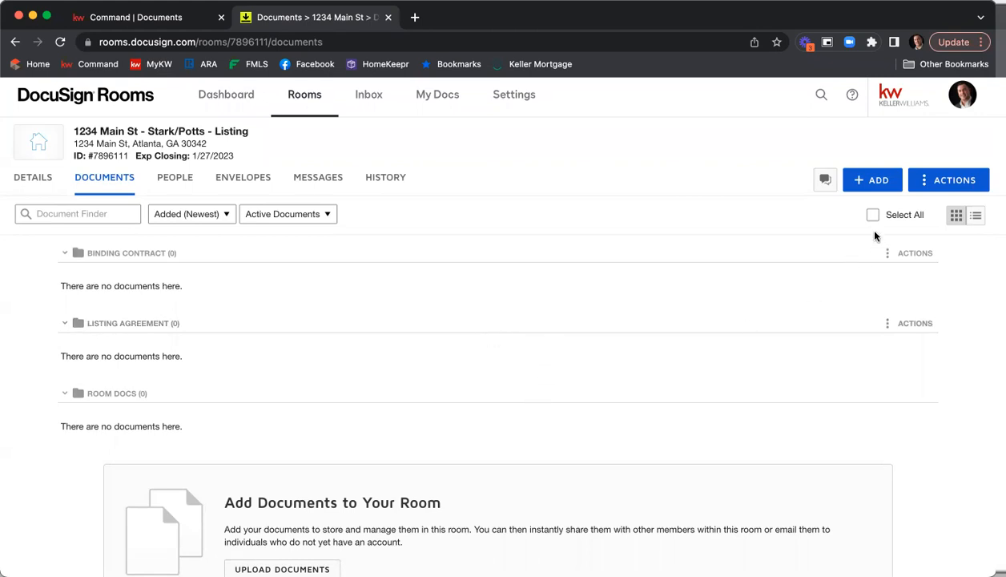
Open the DocuSign Forms picker, browse the GAR - Georgia Association of Realtors library and search it for seller's property and F301
click(878, 184)
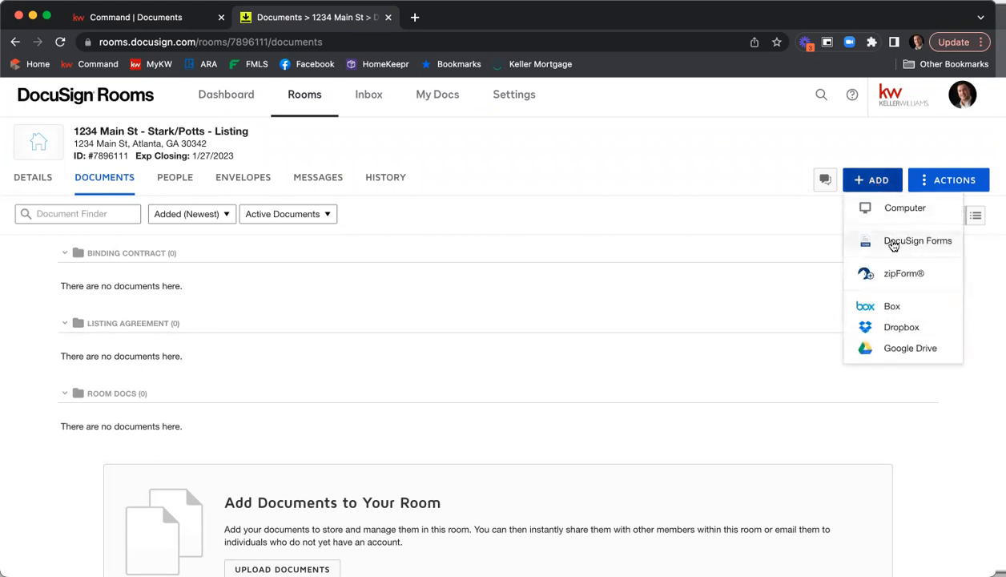
click(892, 242)
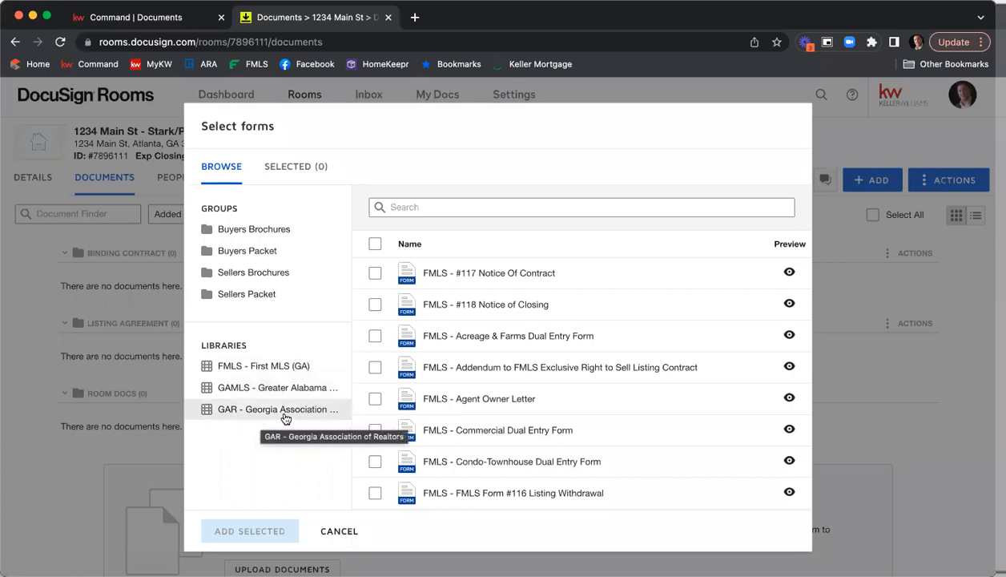
click(260, 413)
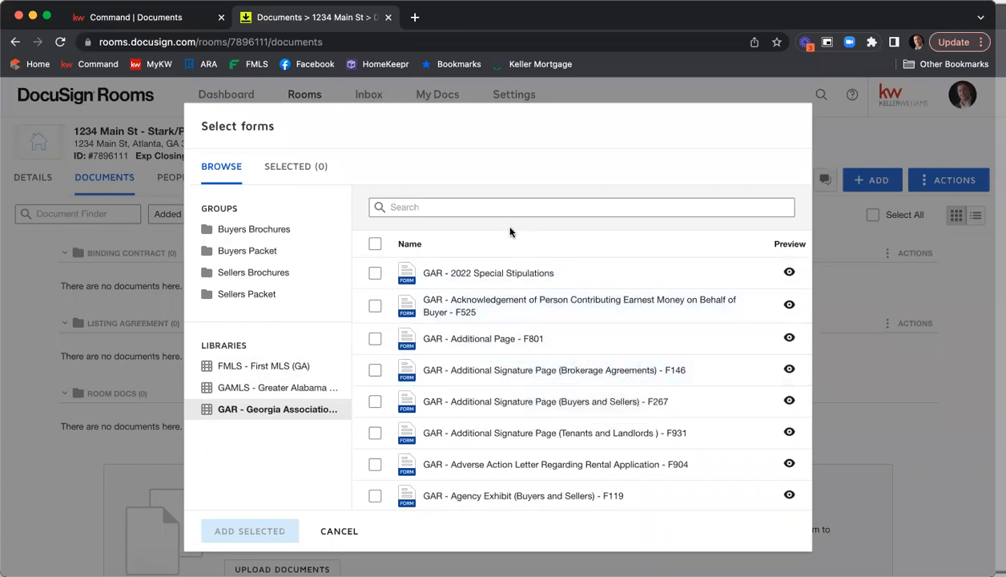
click(485, 208)
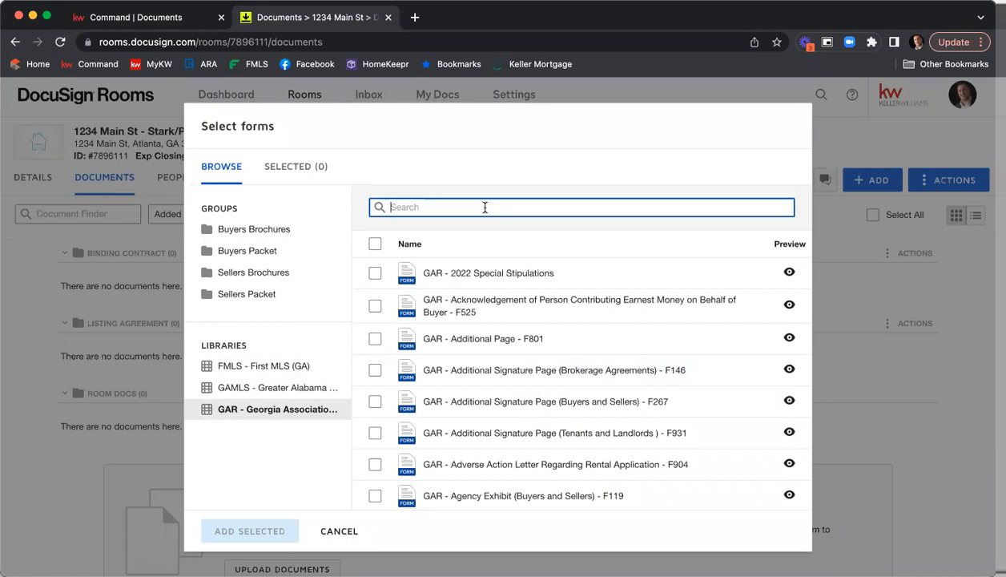
text(seller's)
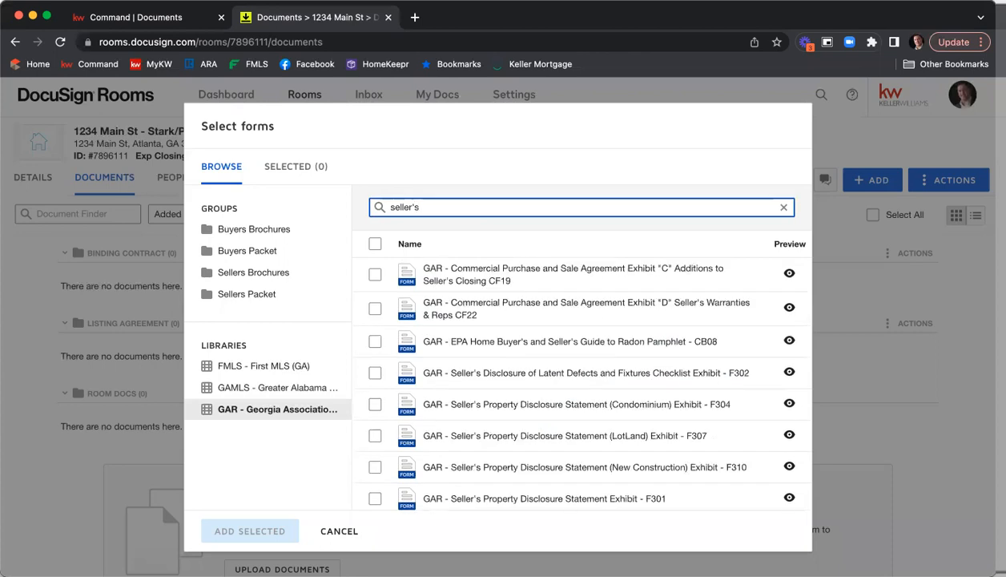
text( property)
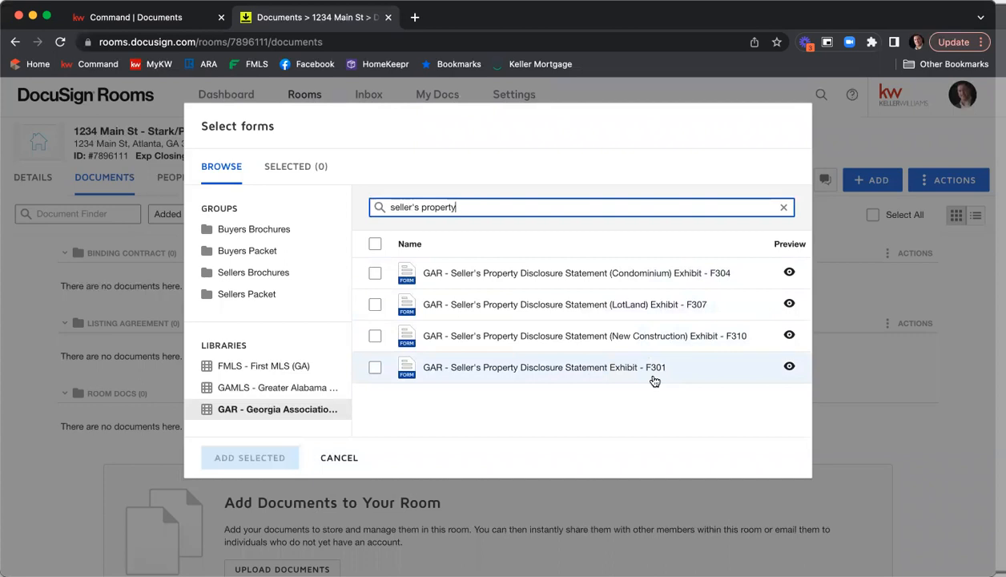
drag(464, 210, 334, 209)
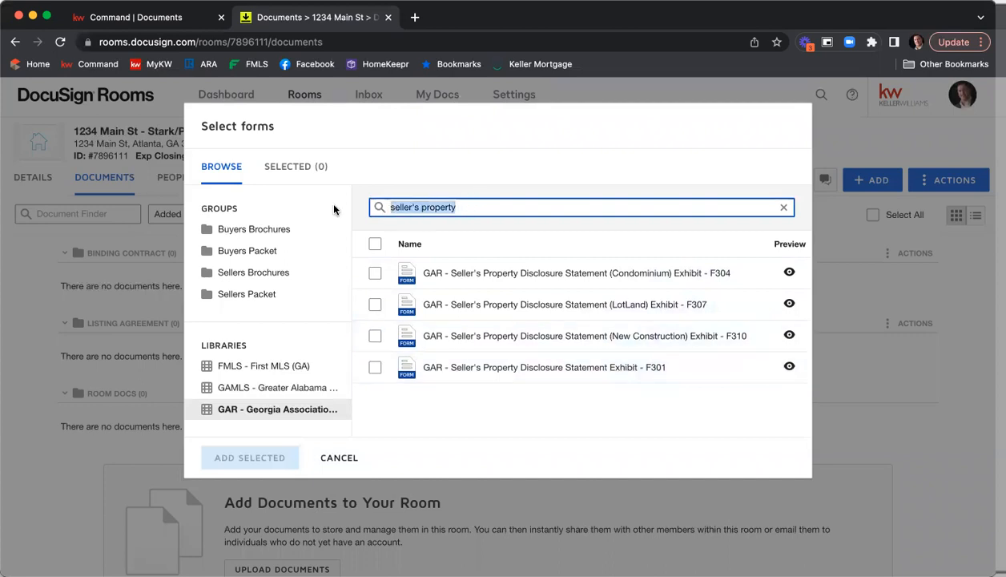
text(f301)
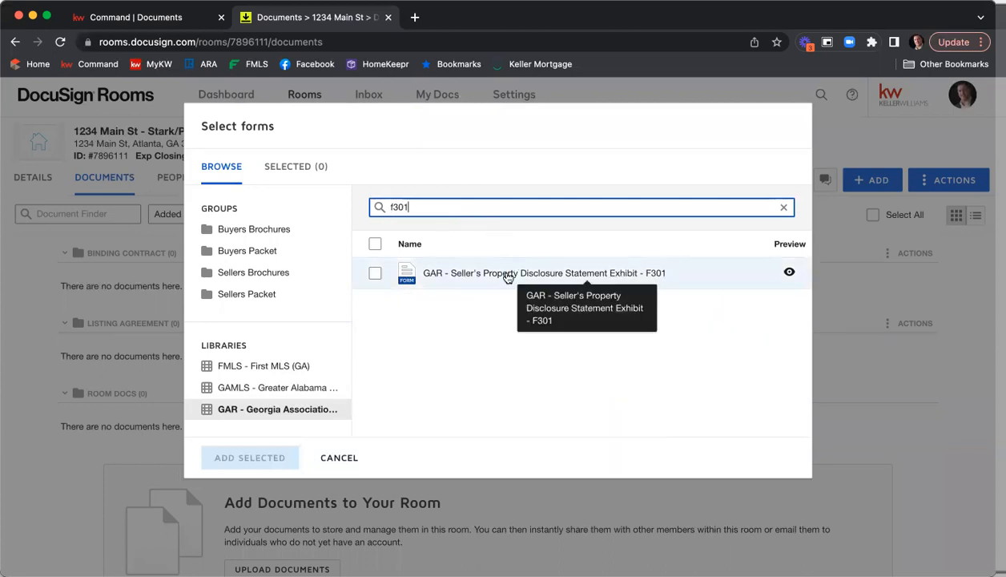
drag(419, 207, 355, 208)
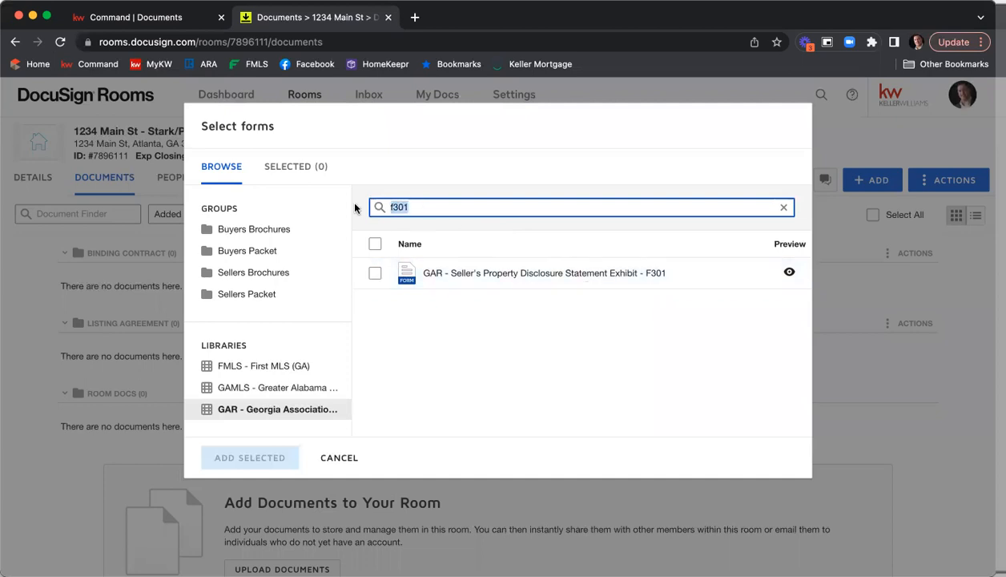
key(BackSpace)
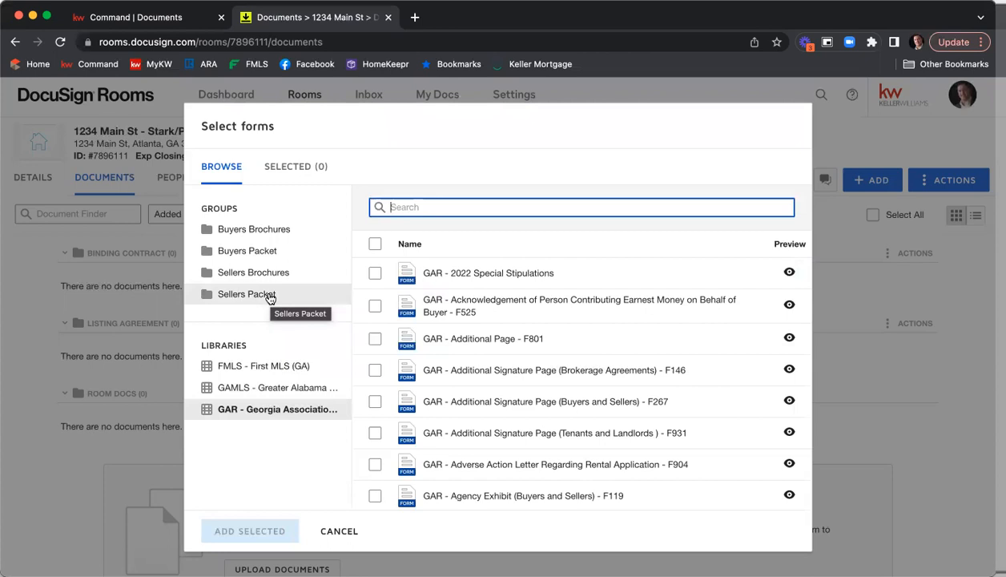
Open the Sellers Packet group and select the Exclusive Seller Listing Agreement F101, Community Association Fees F322 and Seller's Property Disclosure F301 forms
click(262, 297)
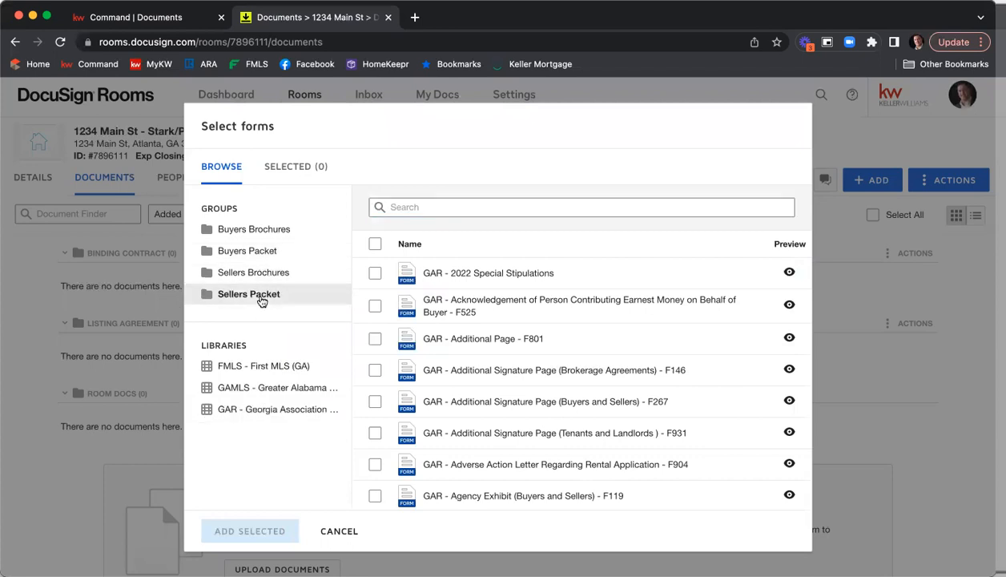
scroll(674, 284, down, 2)
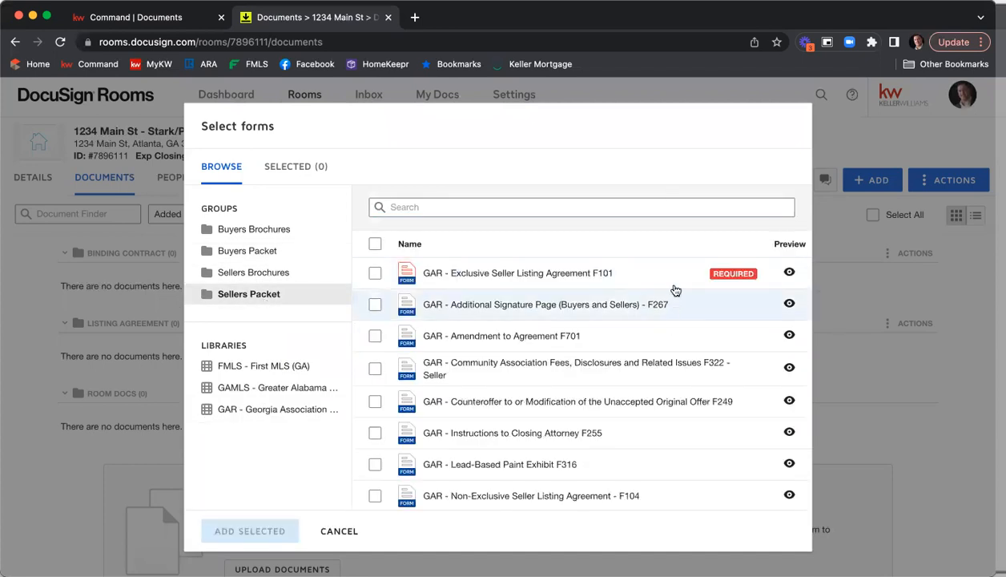
scroll(677, 279, down, 1)
scroll(677, 279, up, 3)
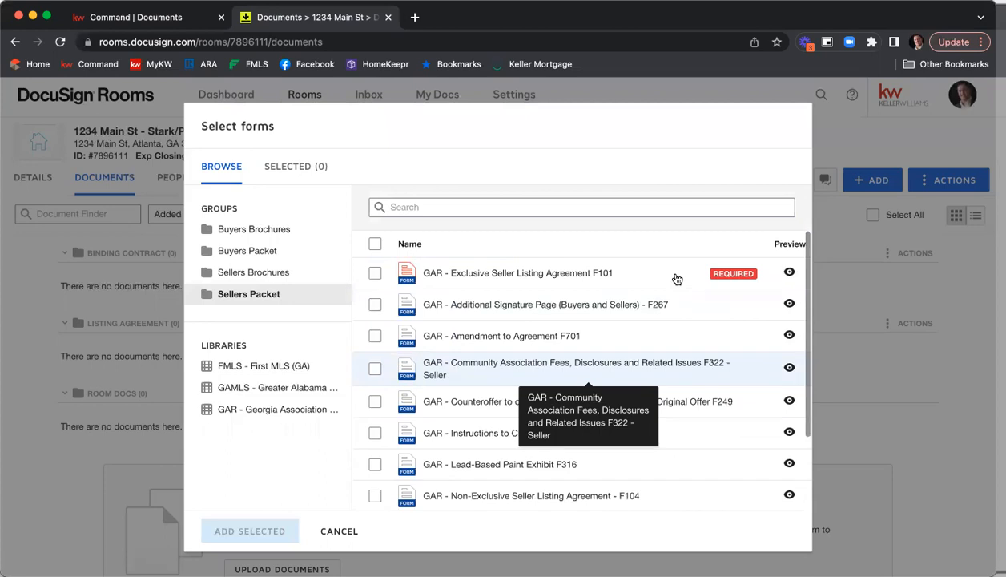
scroll(677, 279, down, 3)
scroll(676, 278, up, 3)
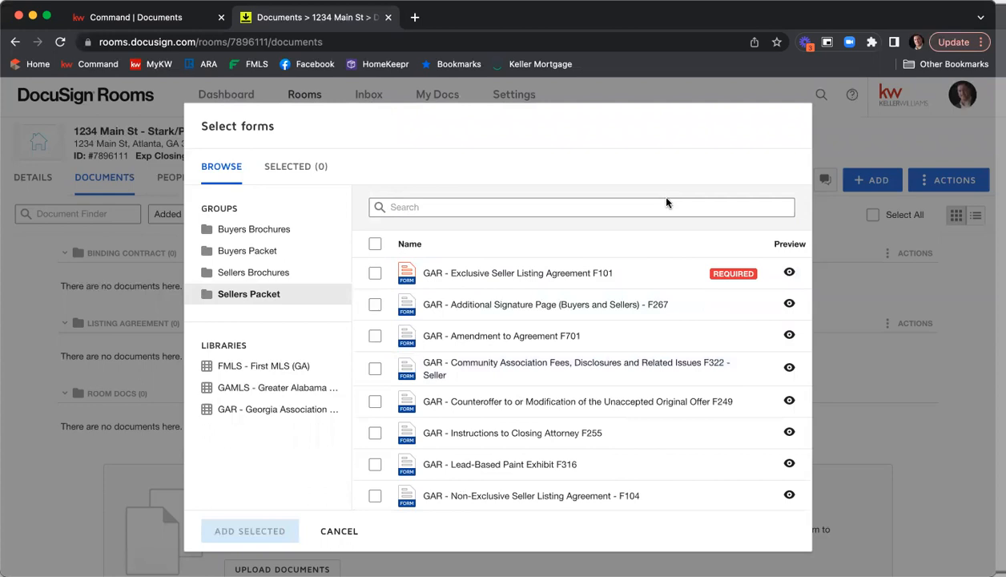
click(376, 273)
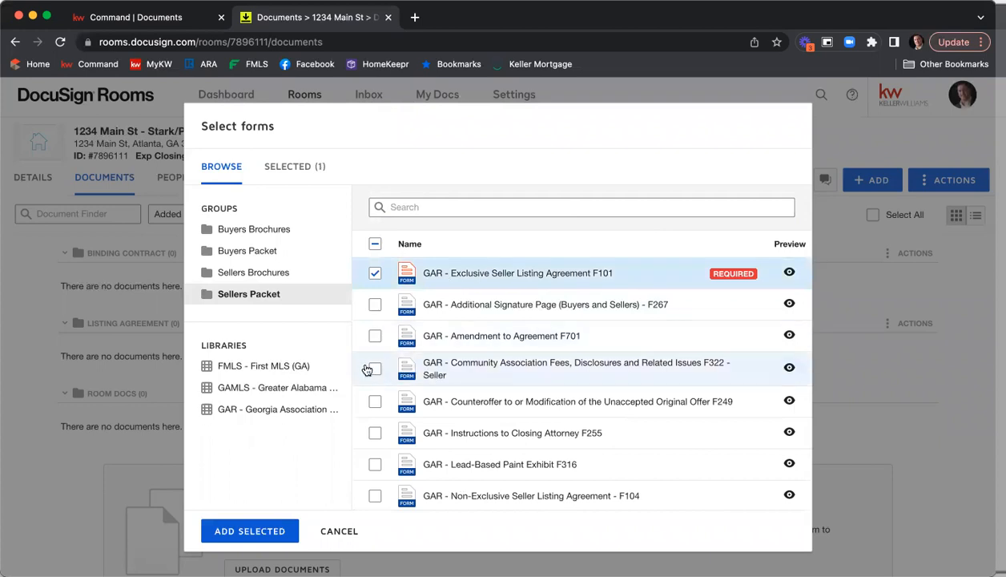
click(374, 367)
scroll(605, 282, down, 3)
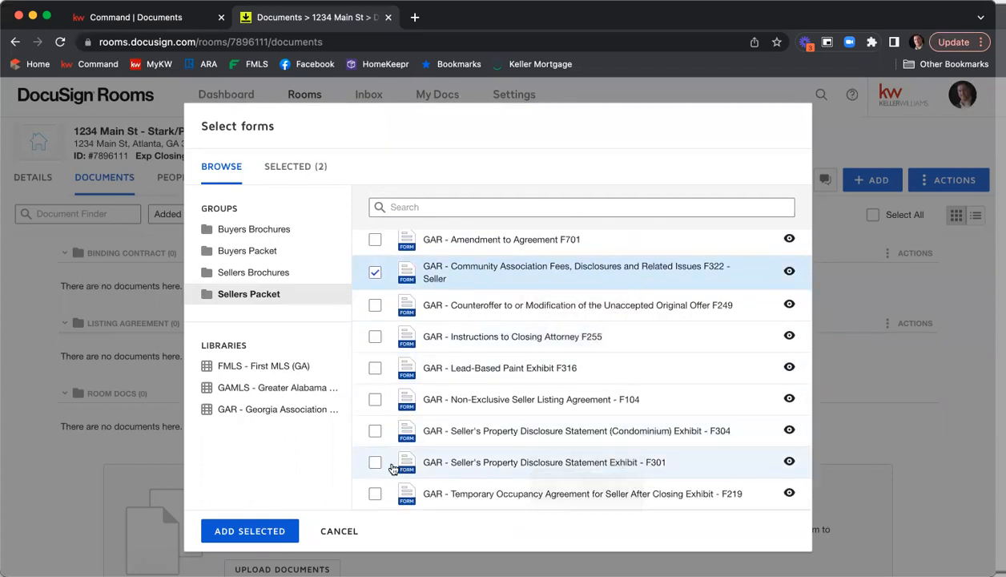
click(375, 463)
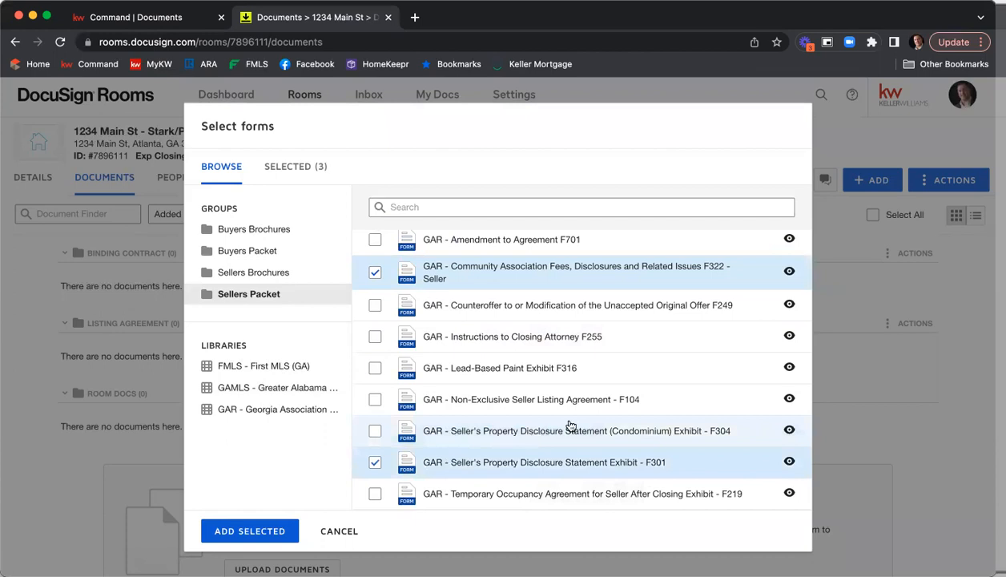
scroll(608, 434, up, 3)
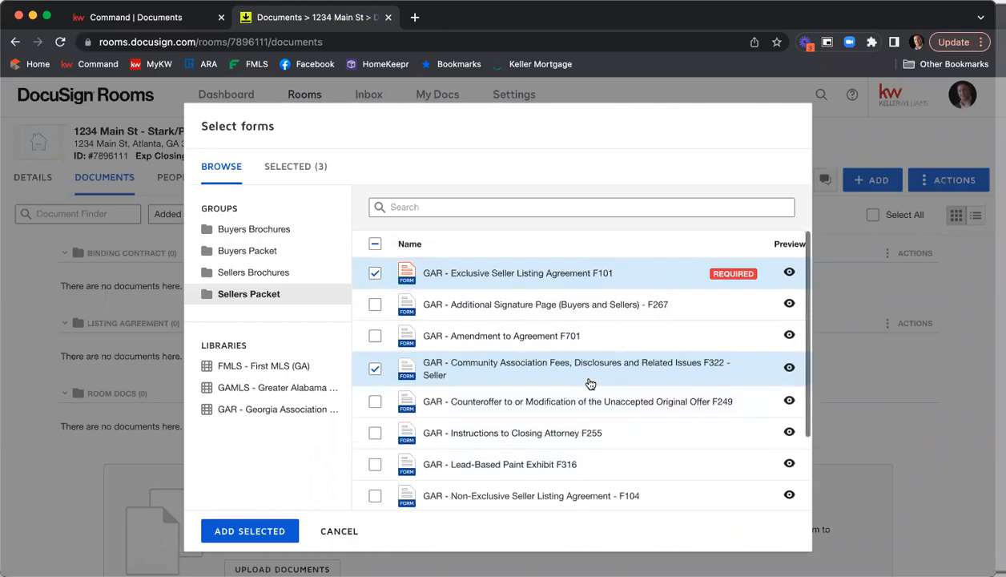
scroll(588, 384, up, 1)
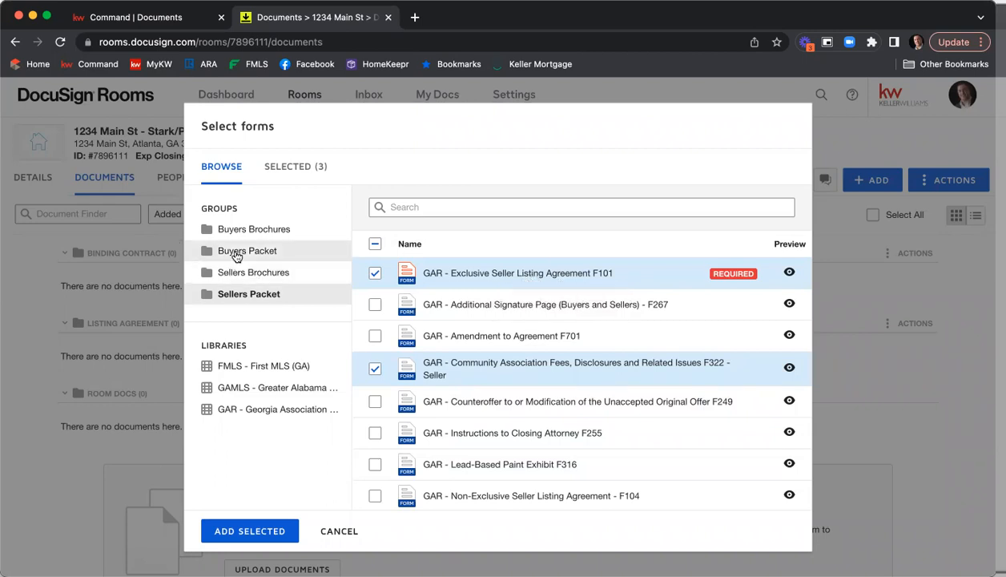
Select the Purchase and Sale Agreement F201 in the Buyers Packet group and add all four selected forms to the room
click(236, 255)
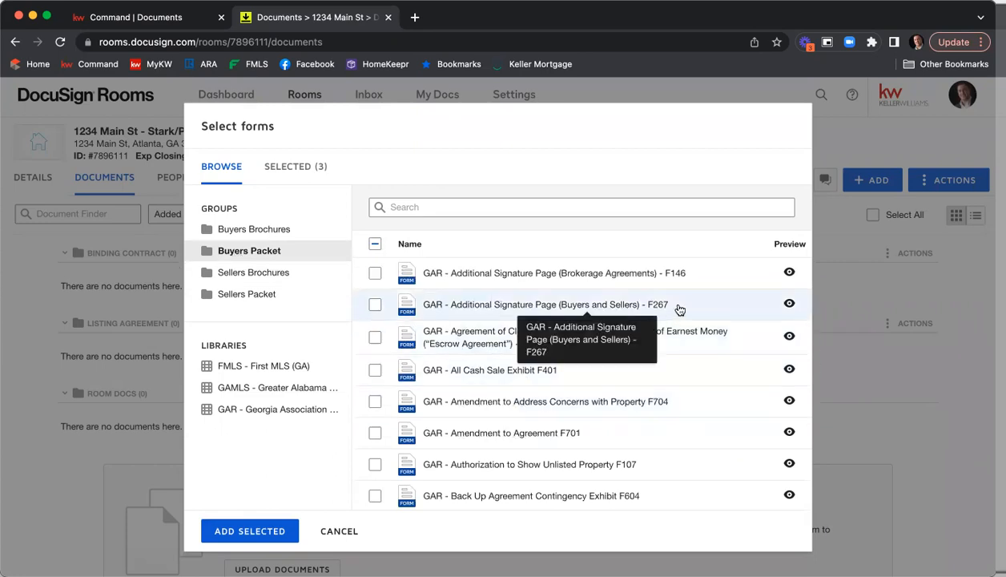
scroll(679, 310, down, 5)
scroll(680, 310, down, 3)
scroll(681, 311, down, 2)
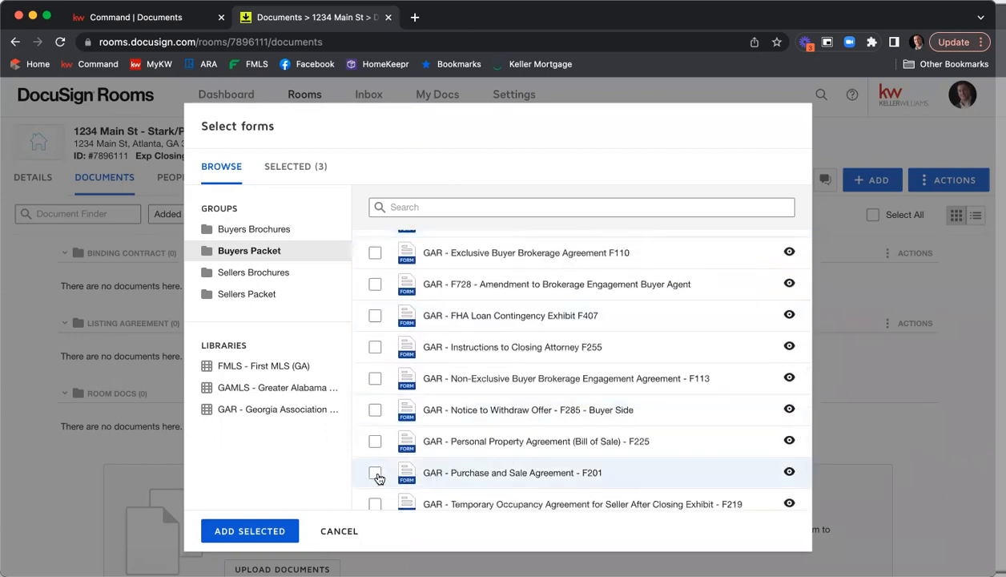
click(375, 473)
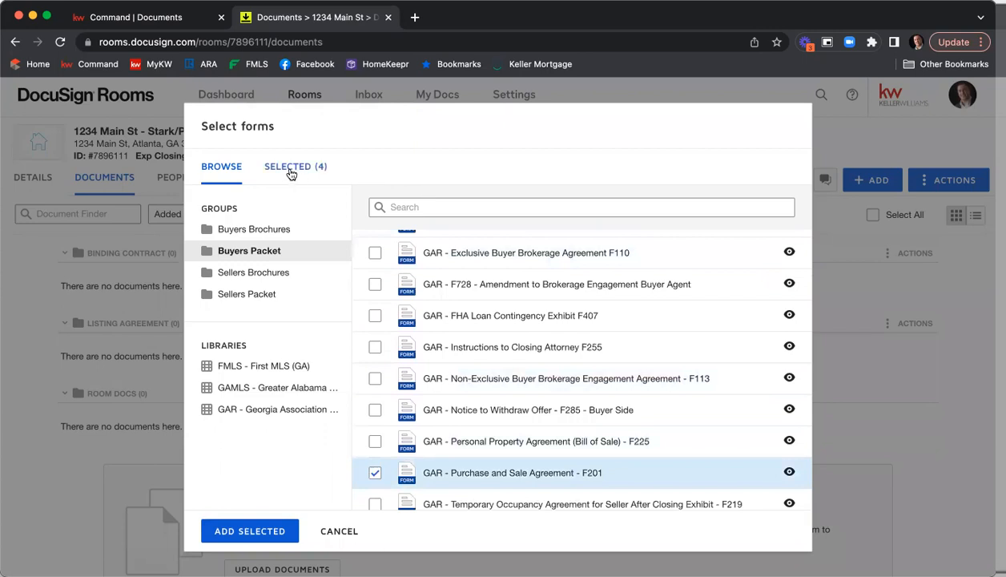
click(292, 171)
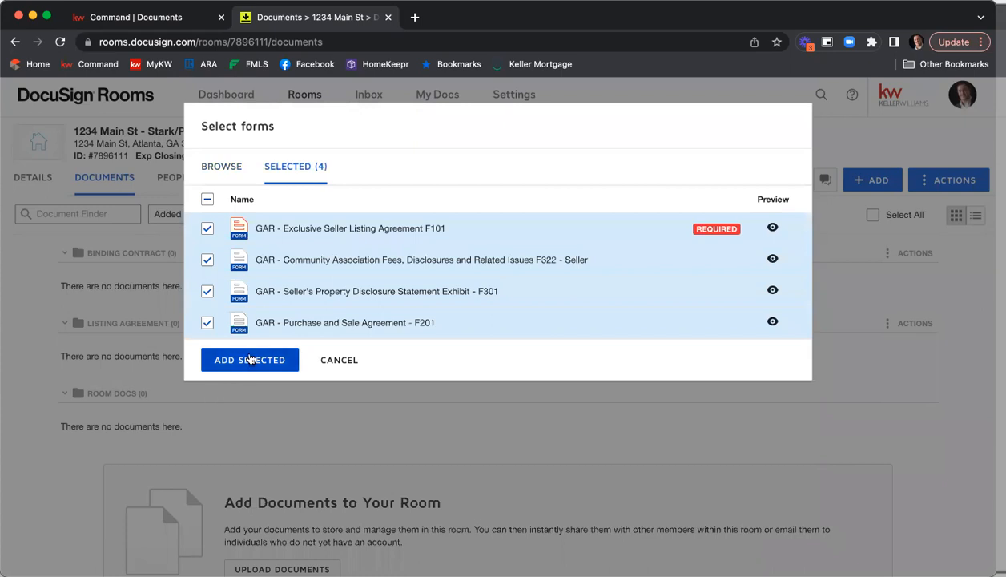
click(249, 362)
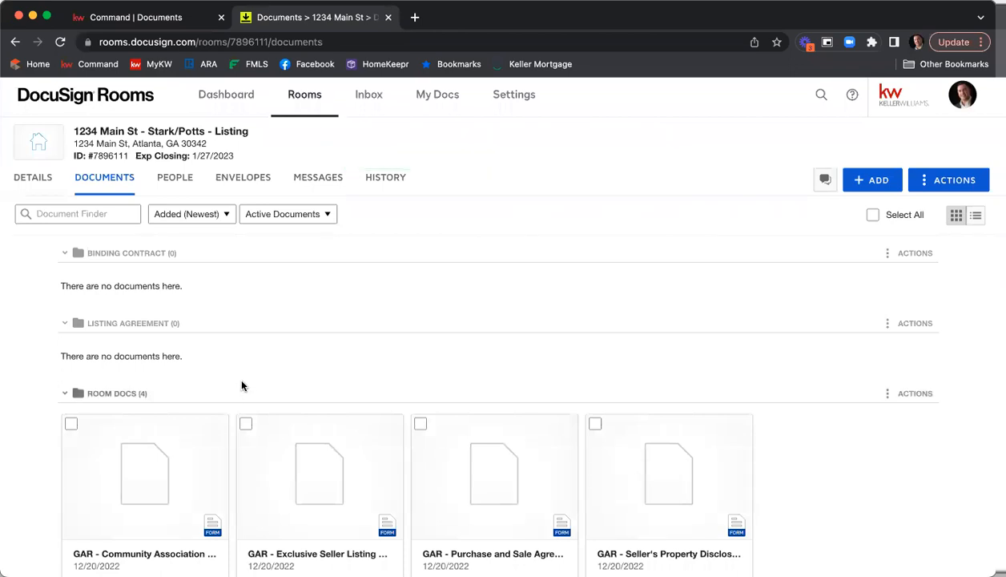
Move the Community Association Fees form from Room Docs into the Listing Agreement folder
scroll(160, 361, down, 1)
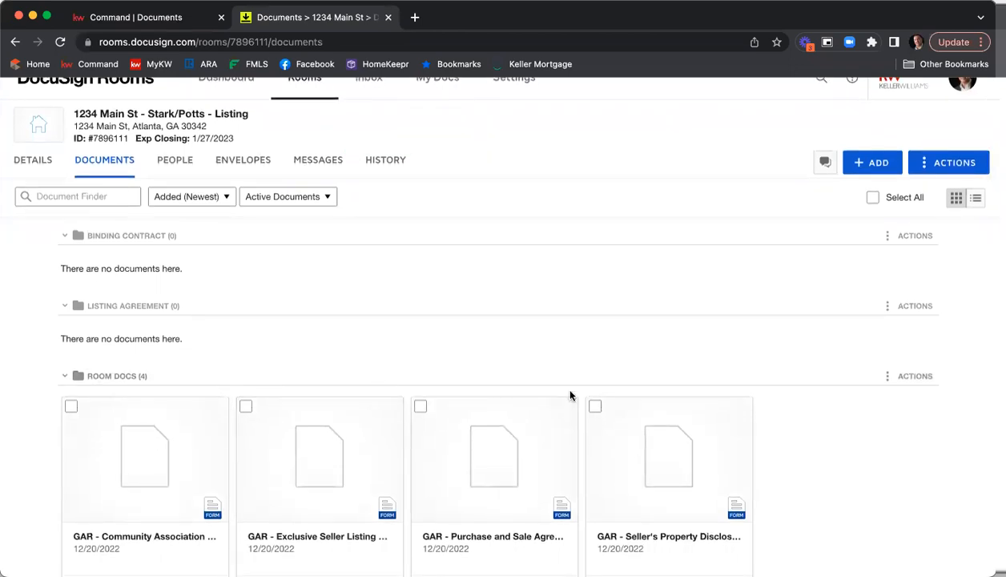
scroll(822, 454, down, 2)
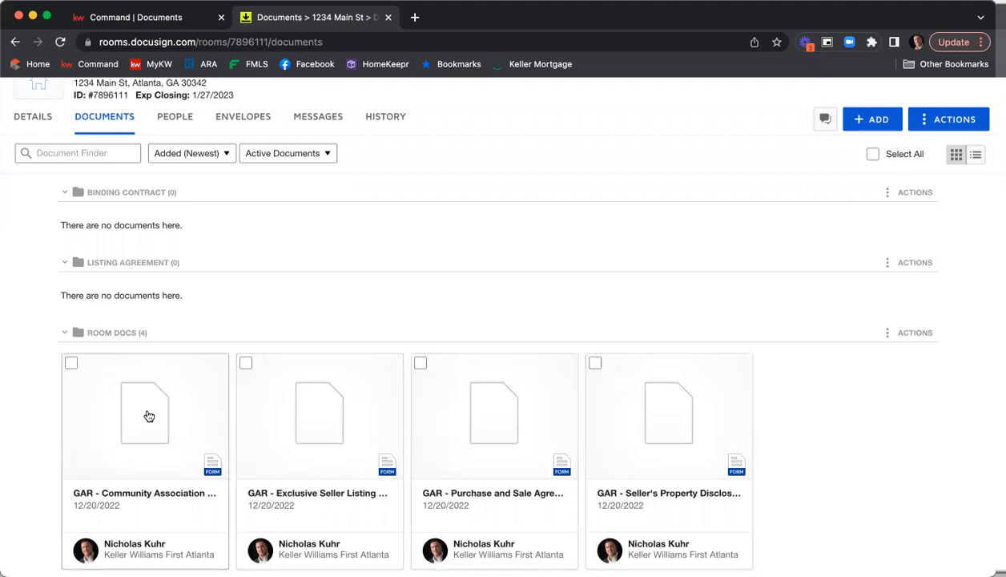
drag(138, 415, 125, 292)
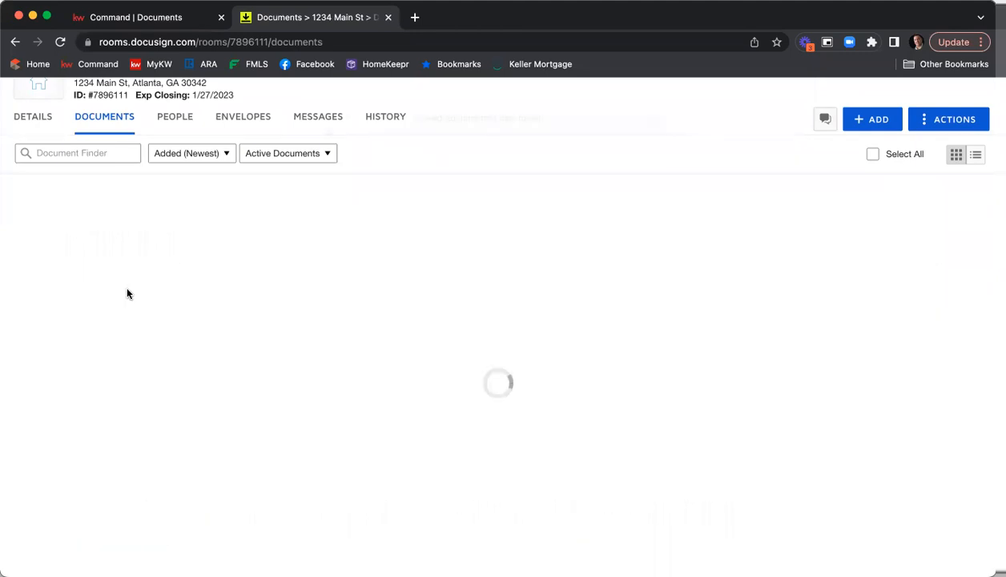
Move the Purchase and Sale Agreement form out of Room Docs into a document folder
scroll(368, 317, down, 5)
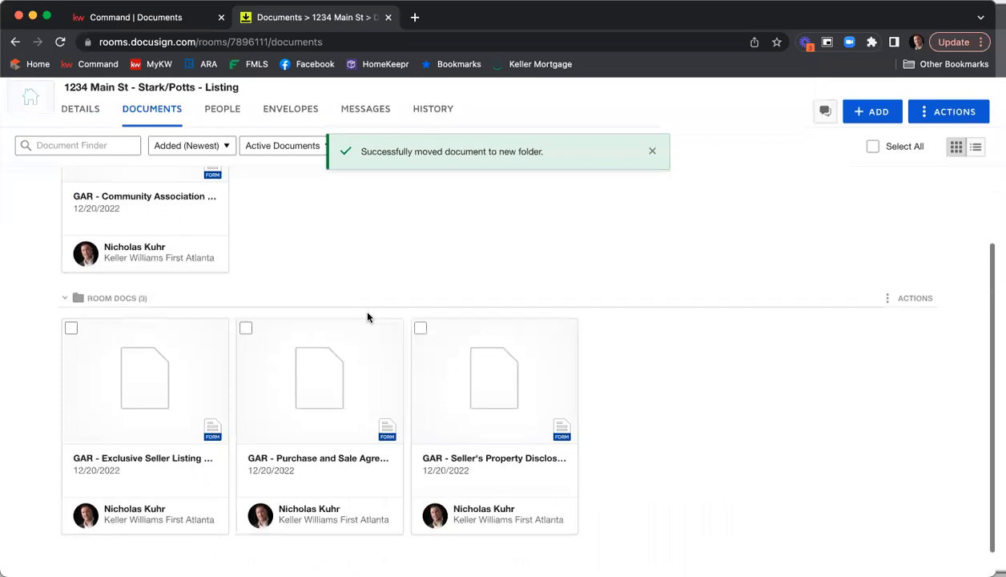
scroll(624, 368, up, 1)
scroll(627, 368, up, 4)
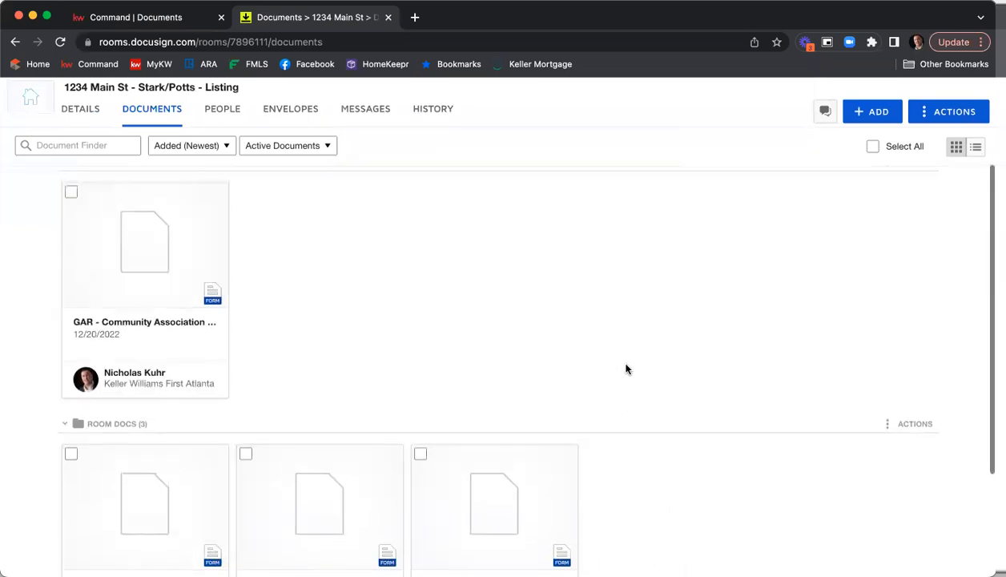
drag(327, 553, 169, 206)
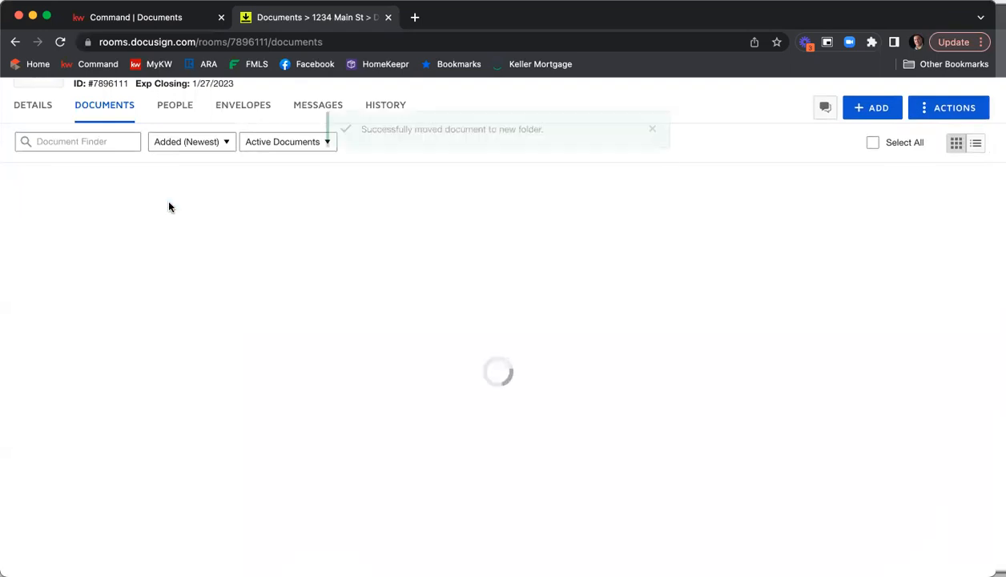
Select the Exclusive Seller Listing Agreement and Seller's Property Disclosure forms in Room Docs and move them into the Listing Agreement folder
scroll(323, 233, down, 5)
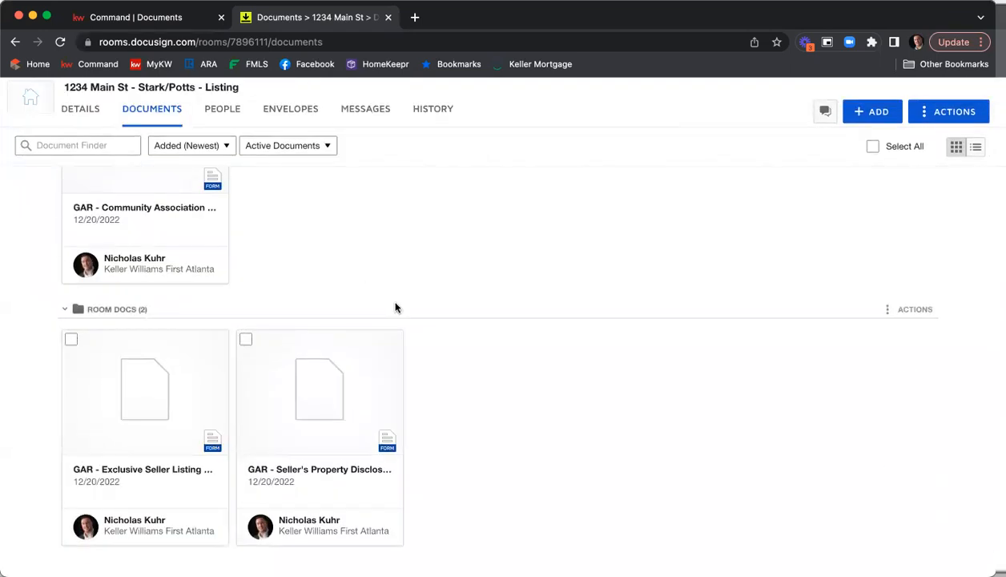
click(70, 341)
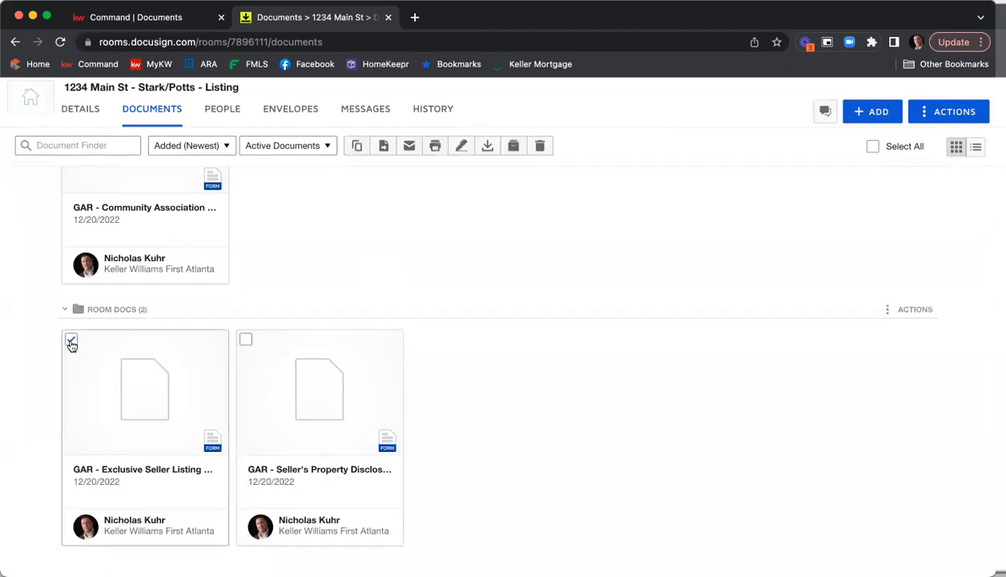
click(246, 339)
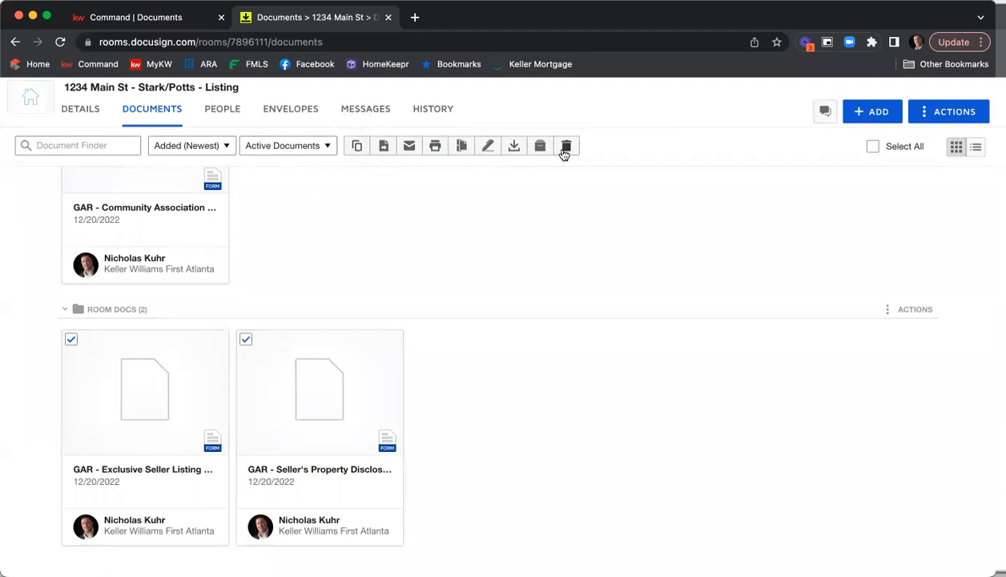
click(384, 148)
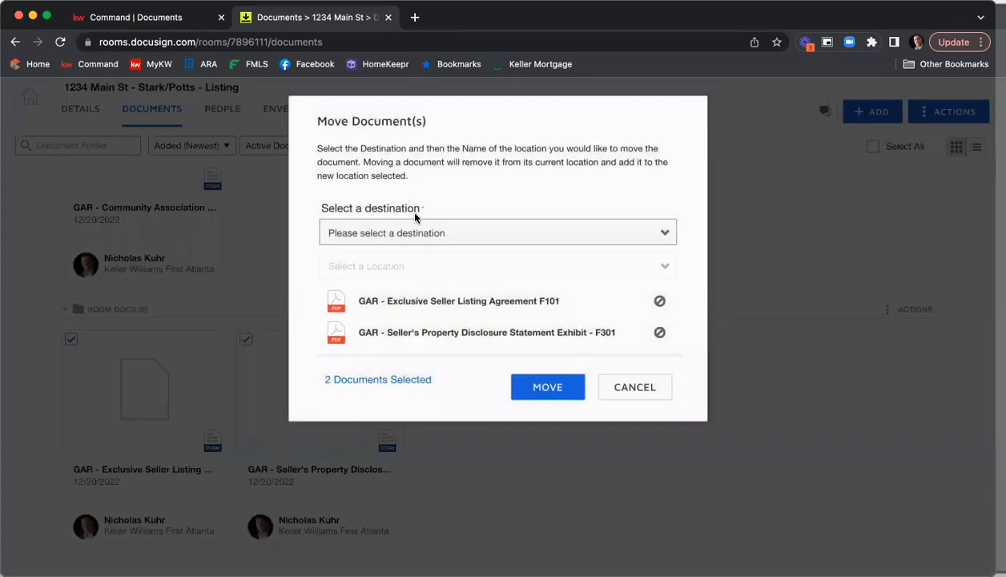
click(436, 233)
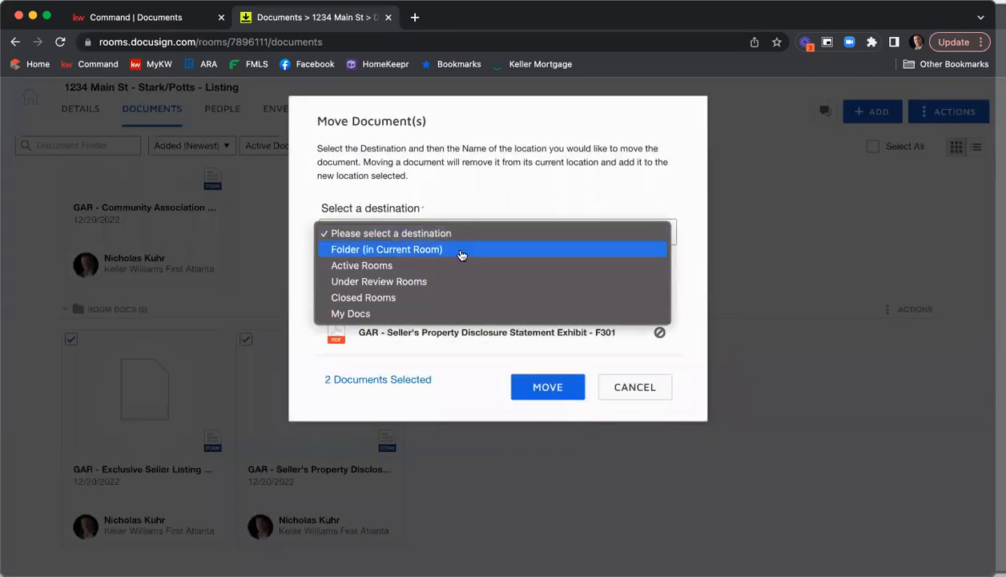
click(461, 250)
click(462, 258)
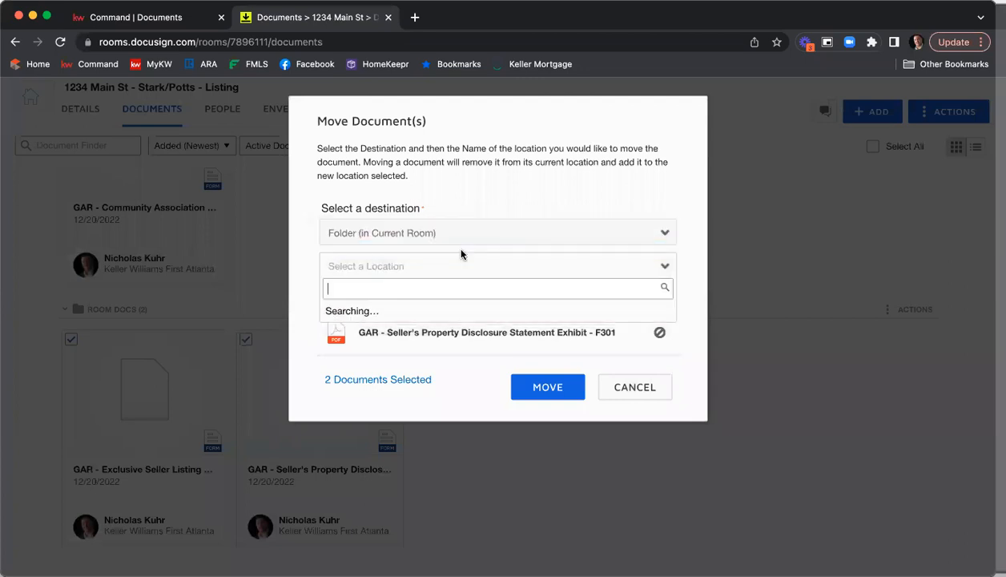
click(426, 318)
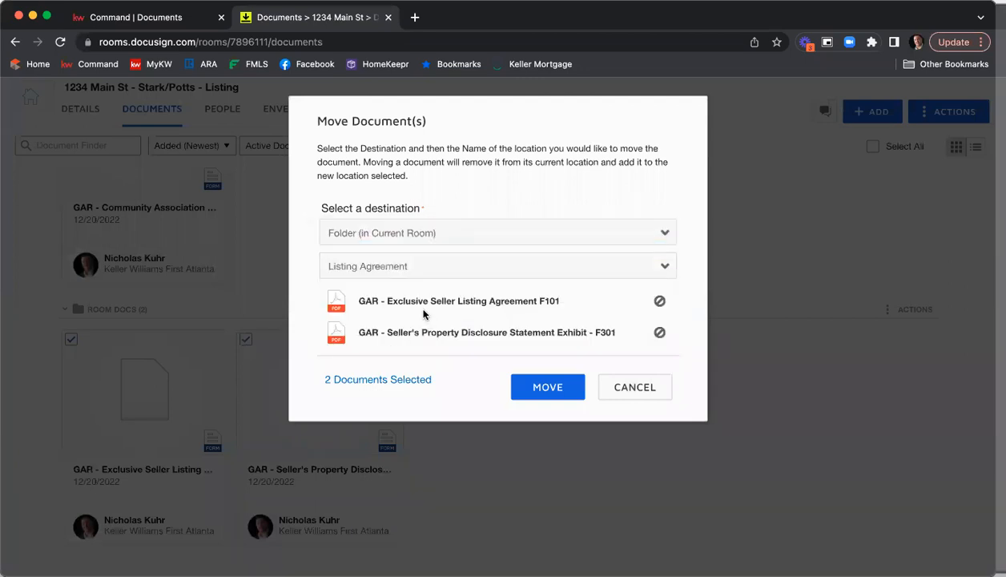
click(565, 390)
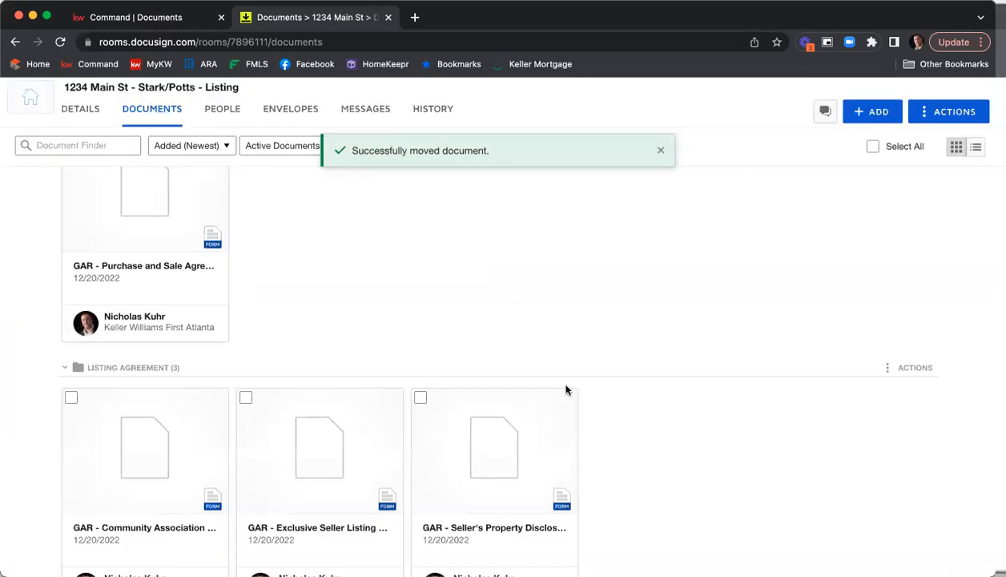
Review the documents in the Binding Contract, Listing Agreement and Room Docs folders
scroll(588, 373, up, 3)
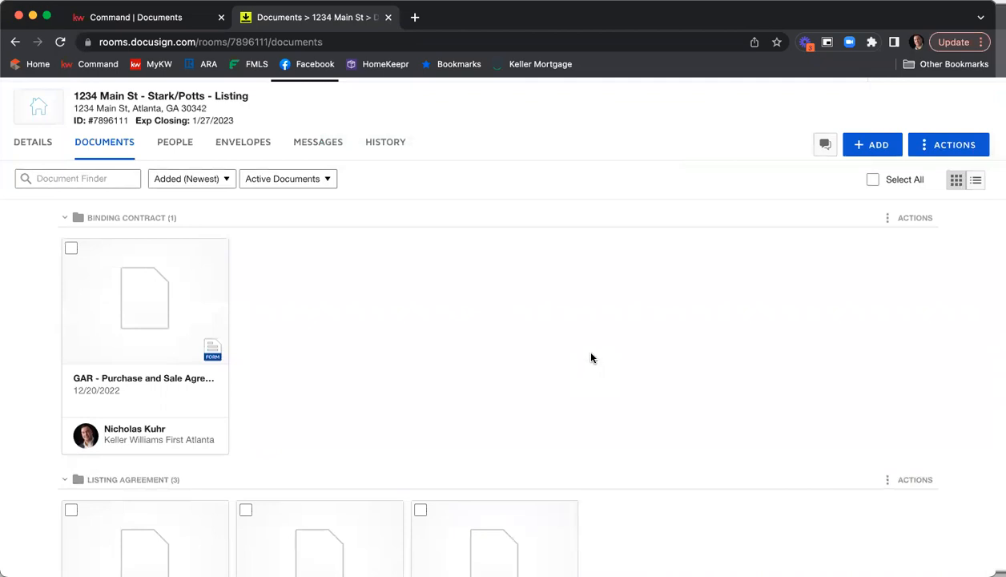
scroll(591, 358, down, 5)
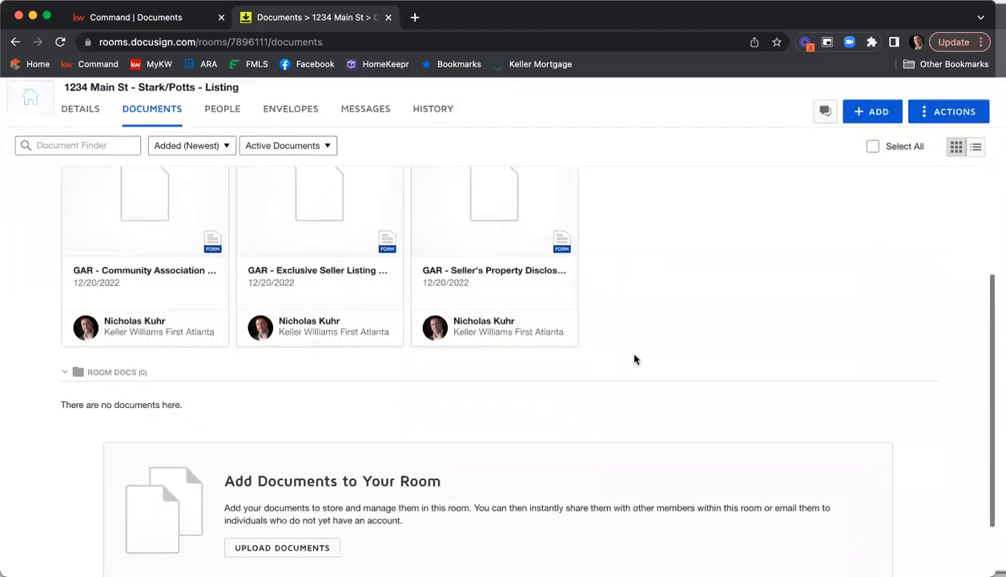
scroll(634, 359, up, 3)
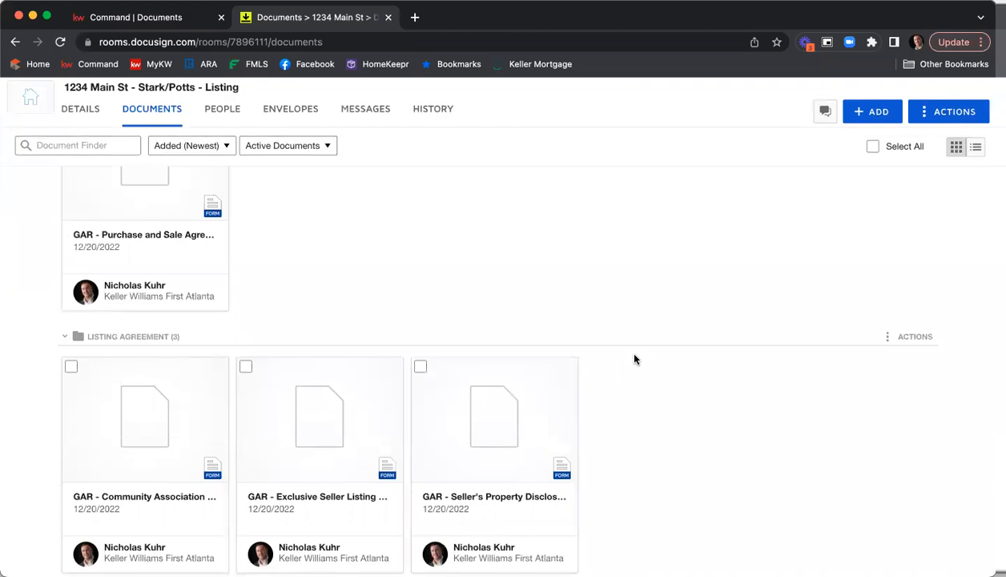
scroll(620, 370, down, 4)
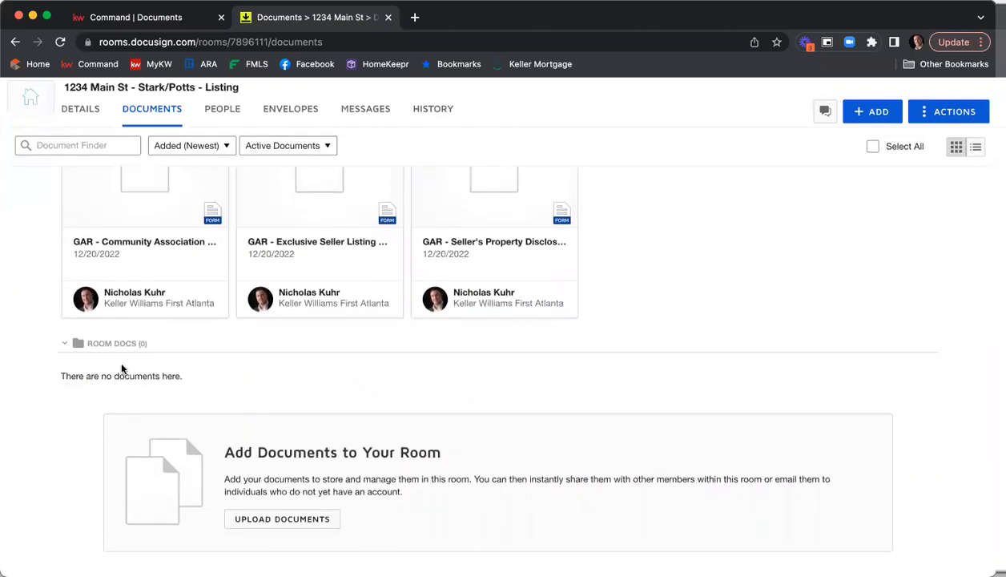
scroll(674, 346, up, 2)
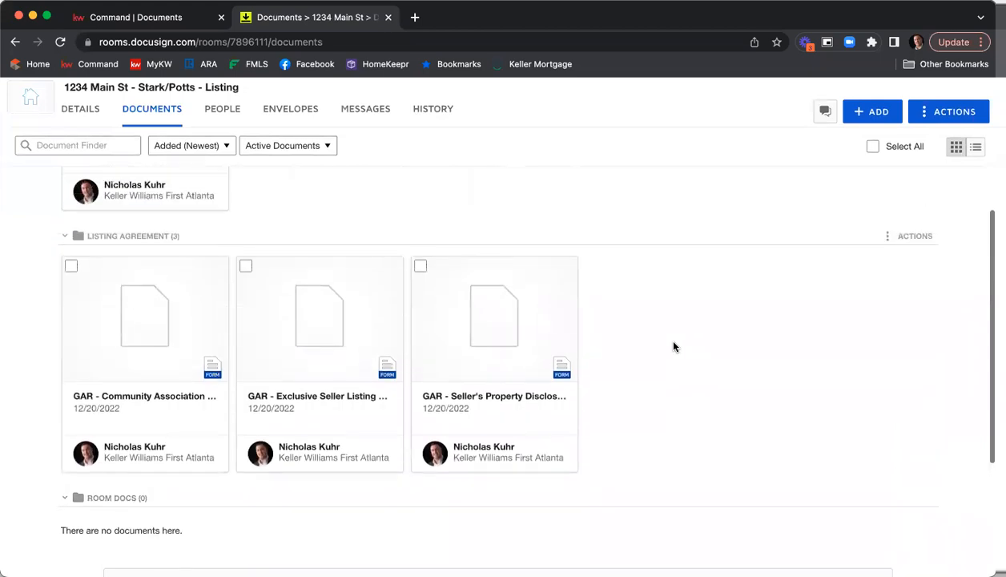
scroll(674, 346, up, 5)
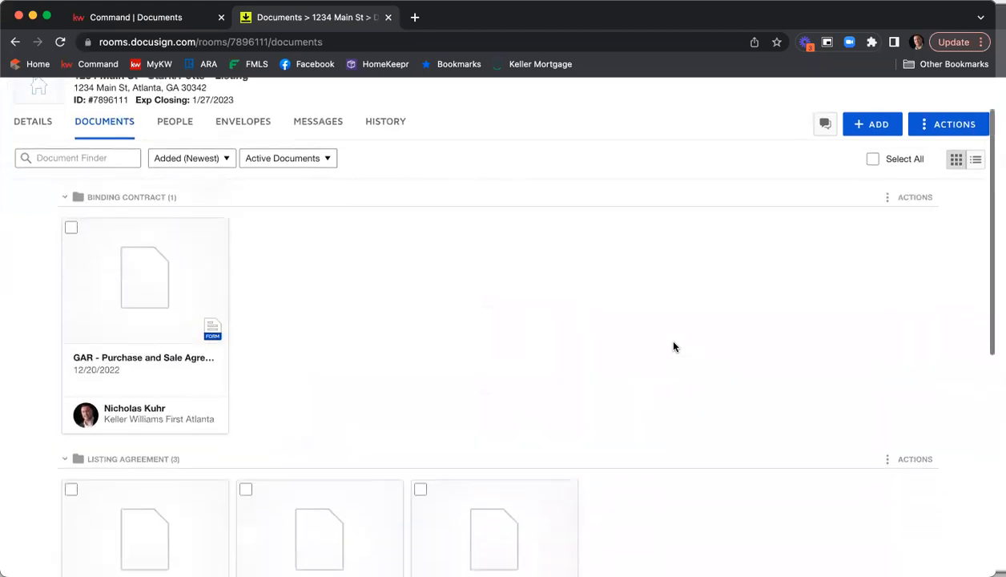
scroll(674, 346, up, 1)
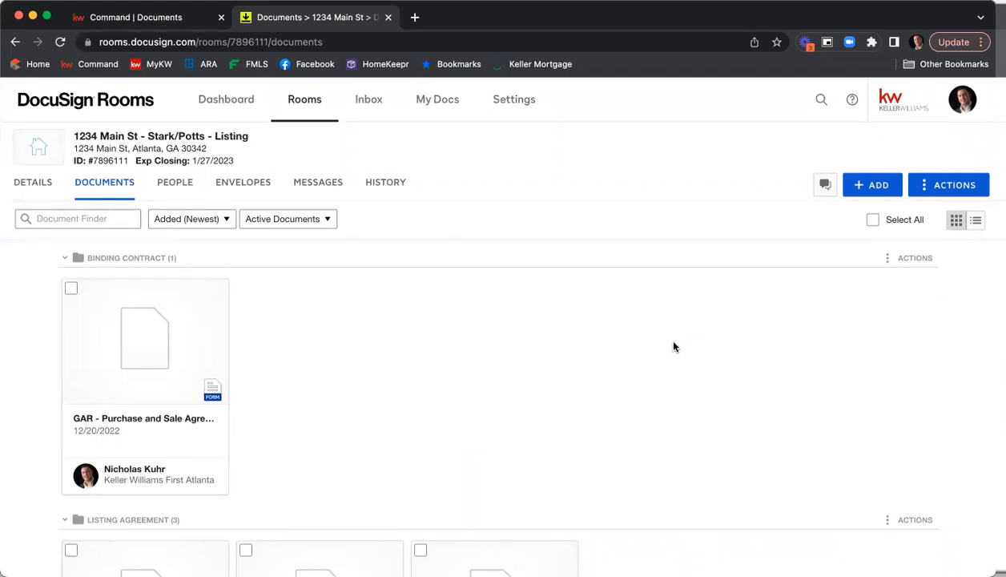
scroll(538, 298, down, 3)
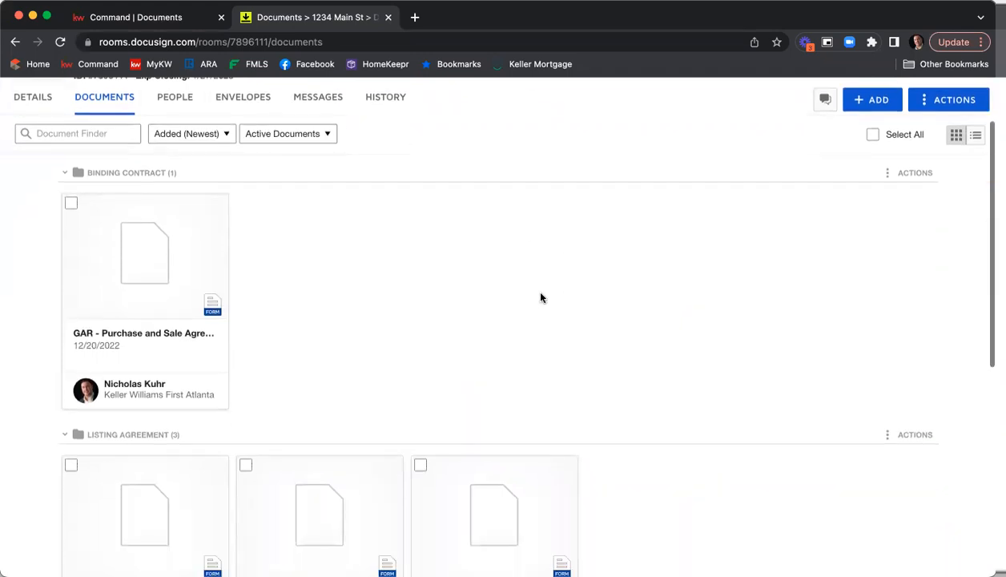
scroll(679, 275, down, 3)
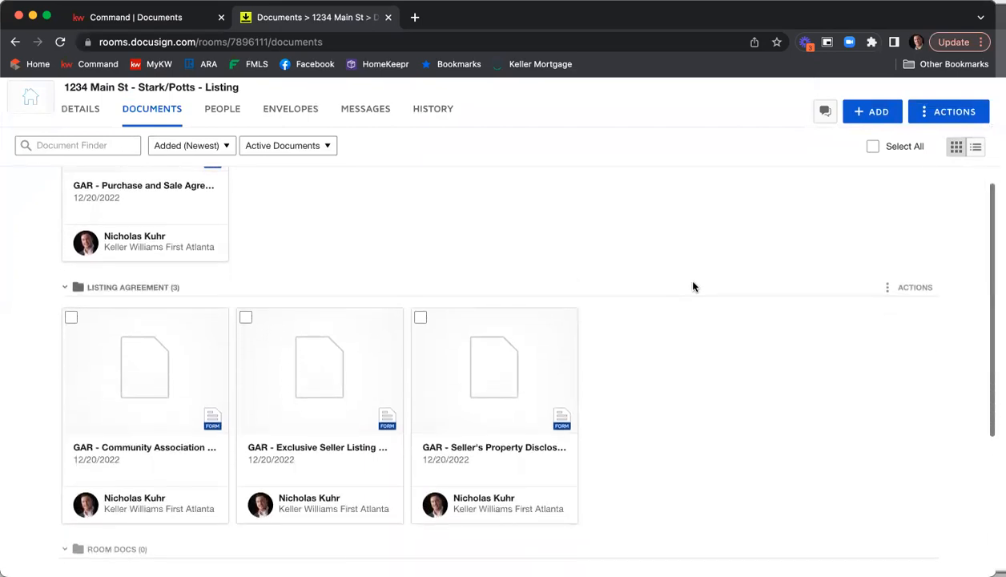
Open the Exclusive Seller Listing Agreement form and fill in the property's Tax Parcel I.D. Number
click(306, 379)
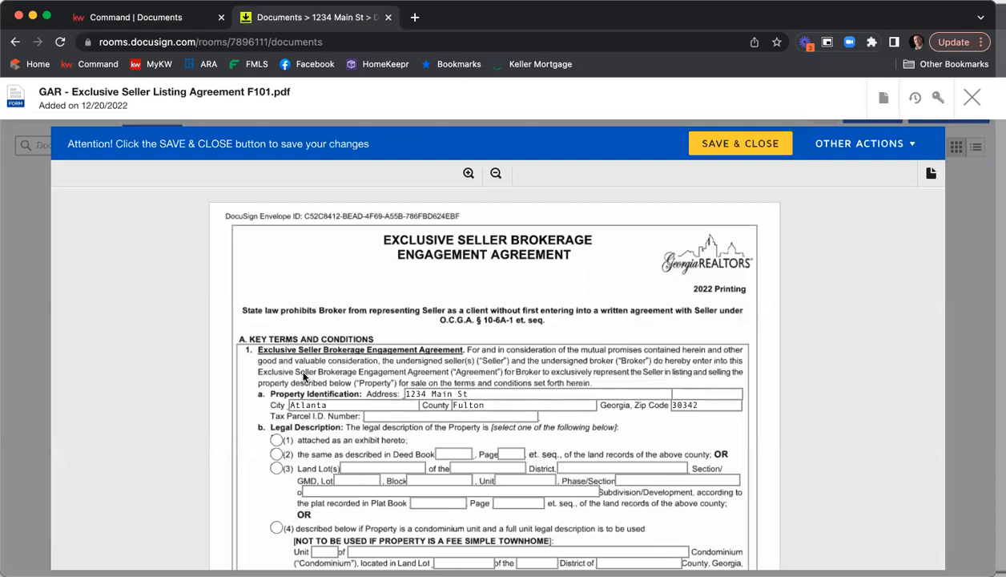
scroll(475, 296, down, 3)
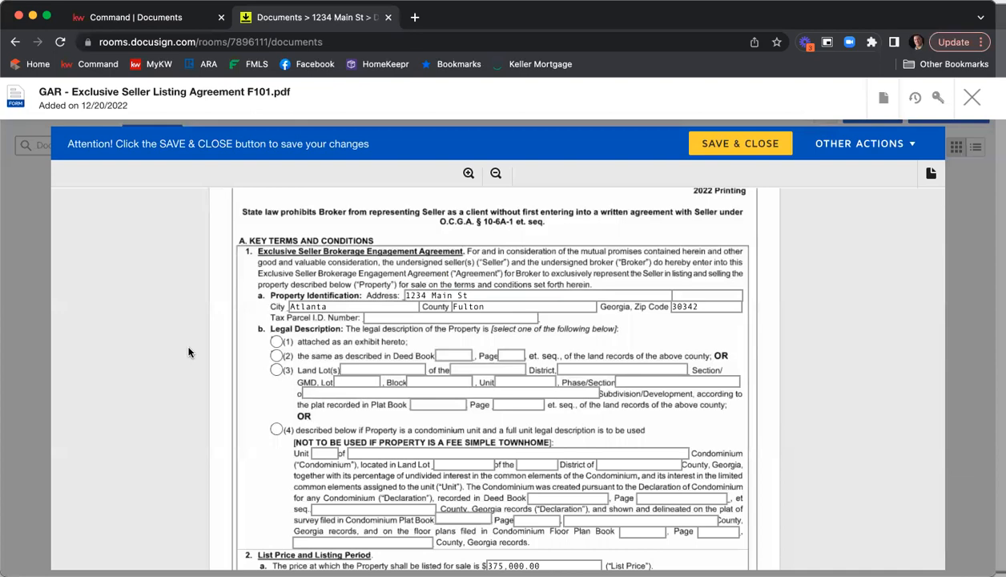
click(392, 319)
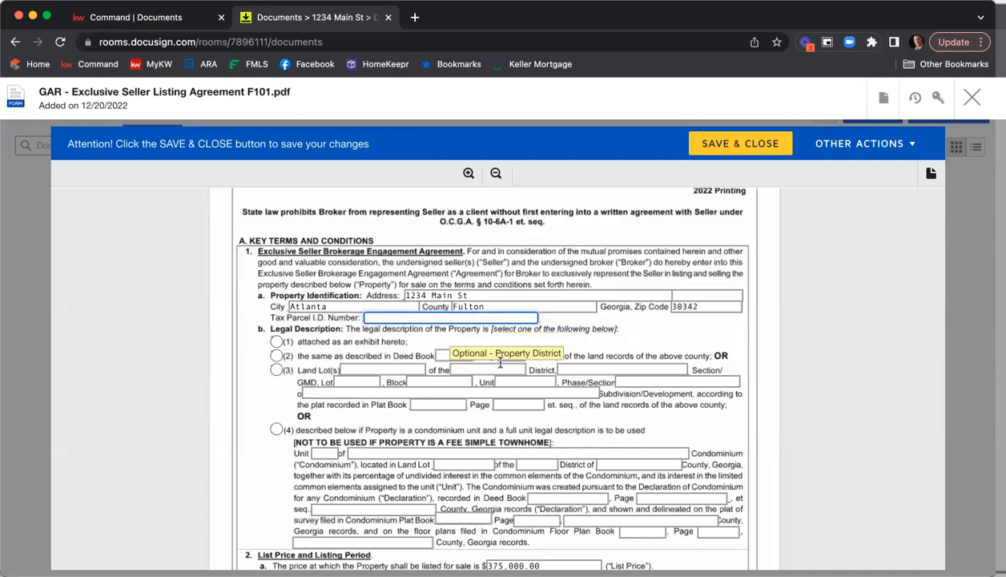
text(7984651354987)
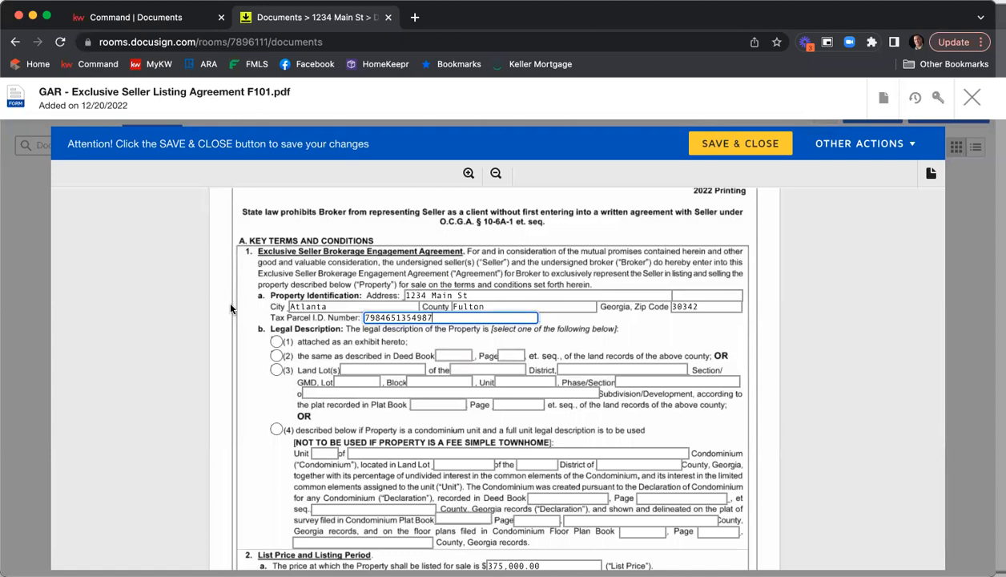
scroll(227, 300, down, 2)
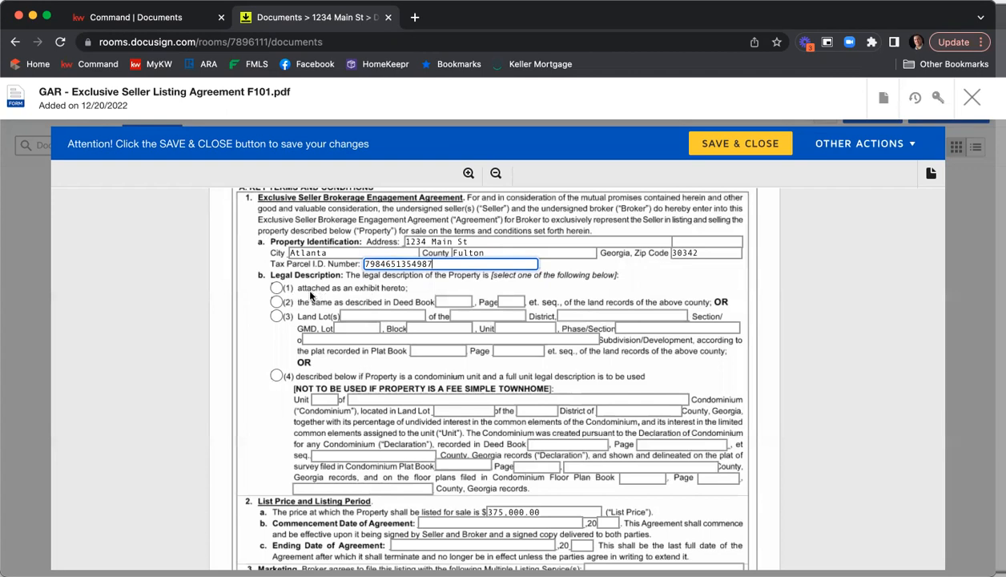
Choose the legal description option that references the deed book, entering Deed Book 45687 and Page 782
click(277, 302)
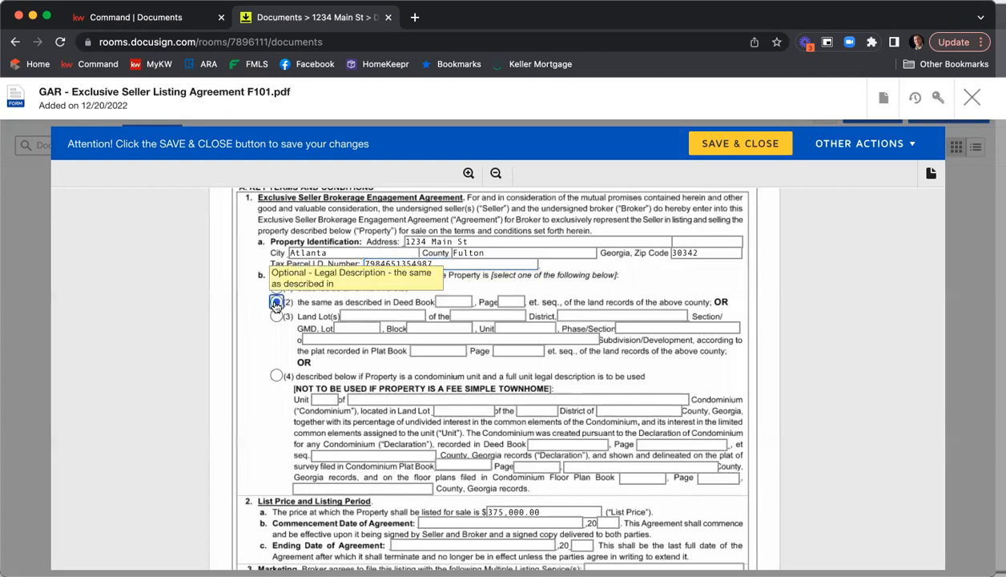
click(453, 302)
text(45687`12)
key(BackSpace)
key(BackSpace)
key(BackSpace)
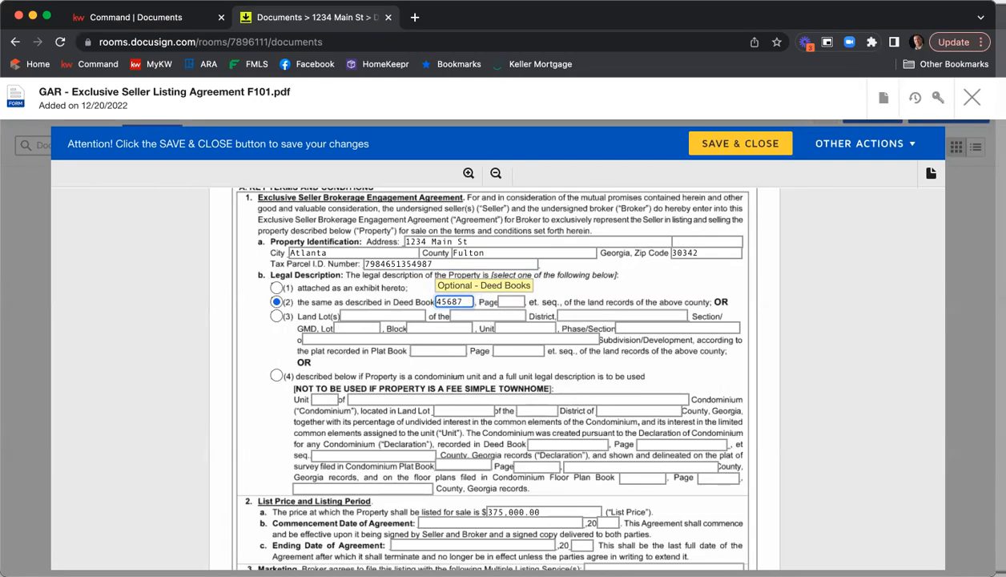
key(Tab)
text(782)
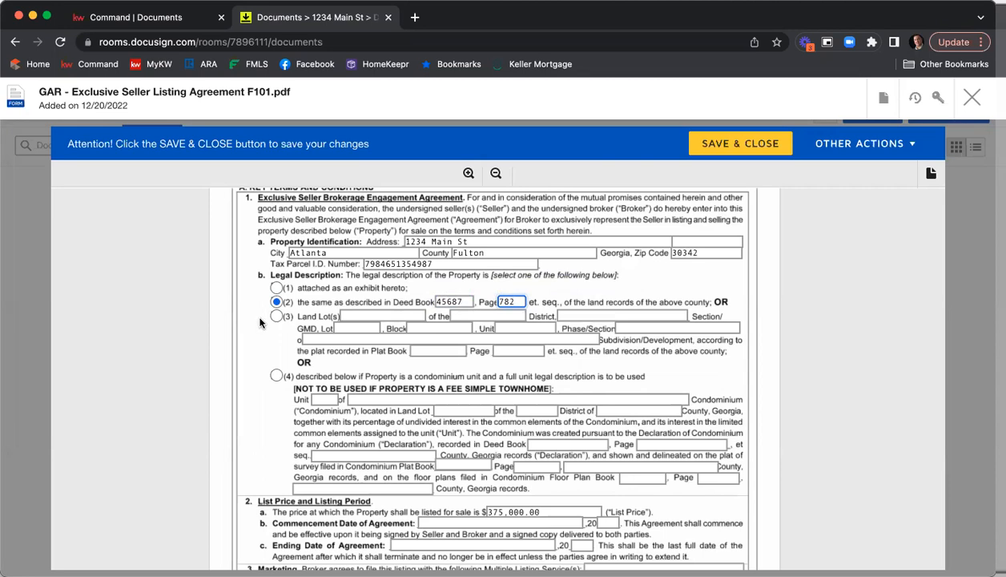
Set the Commencement Date of Agreement to 12/20, 20 22
scroll(257, 323, down, 2)
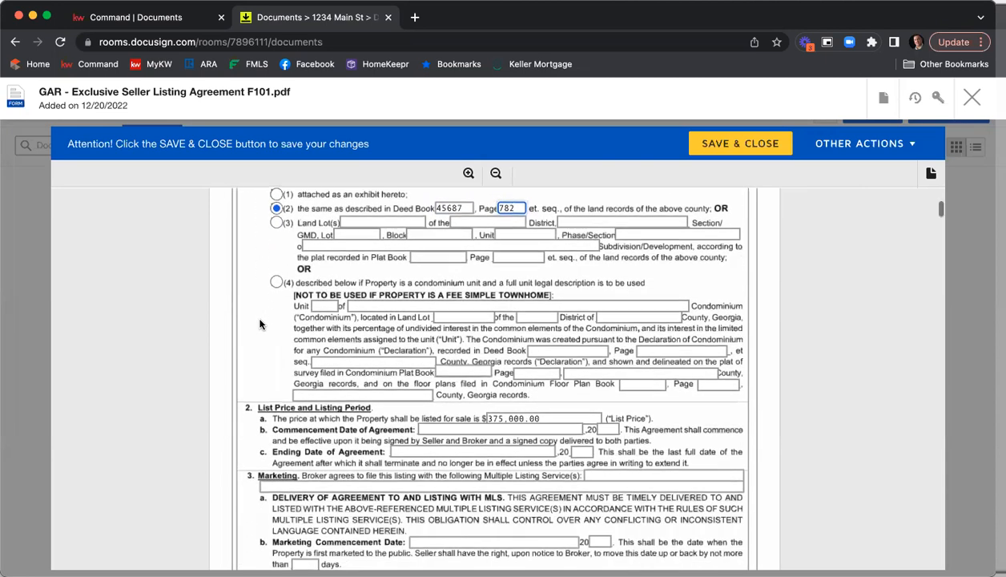
scroll(256, 328, down, 2)
scroll(251, 335, down, 1)
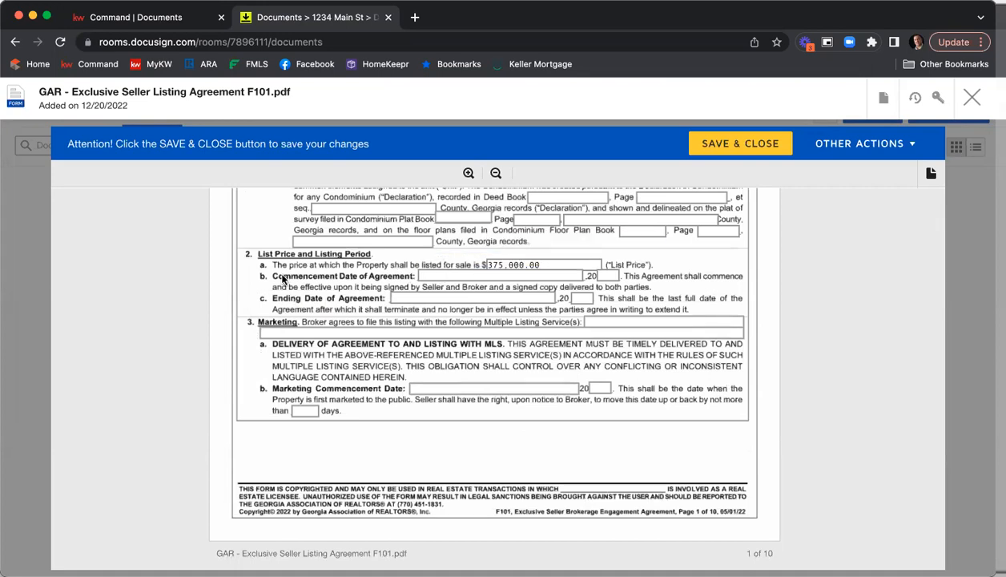
click(434, 275)
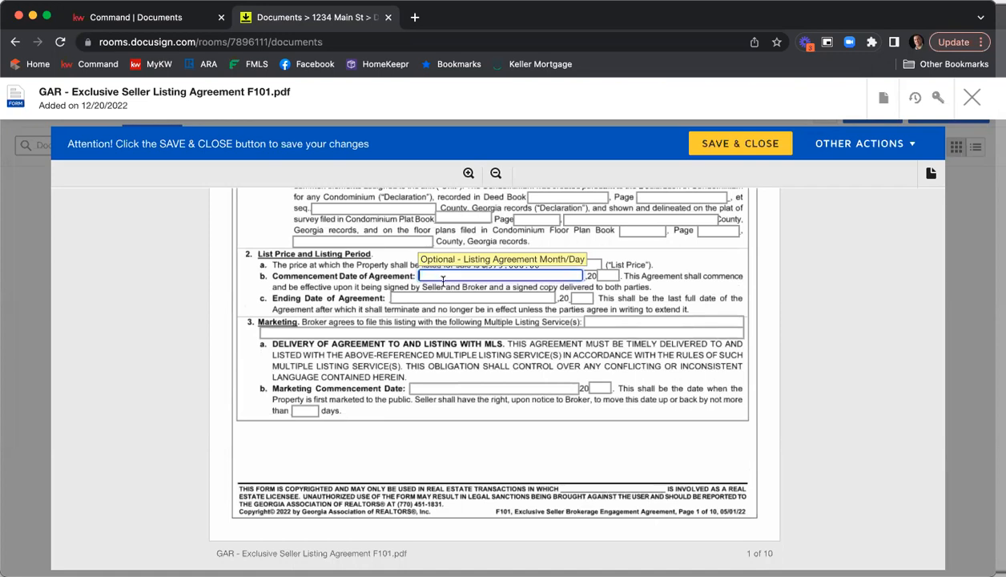
text(12/20/)
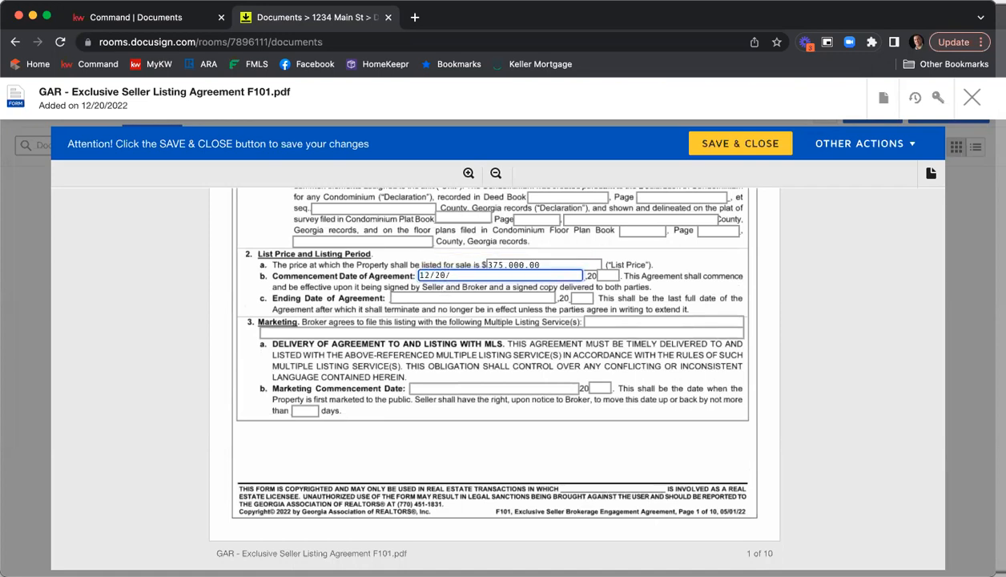
key(BackSpace)
key(Tab)
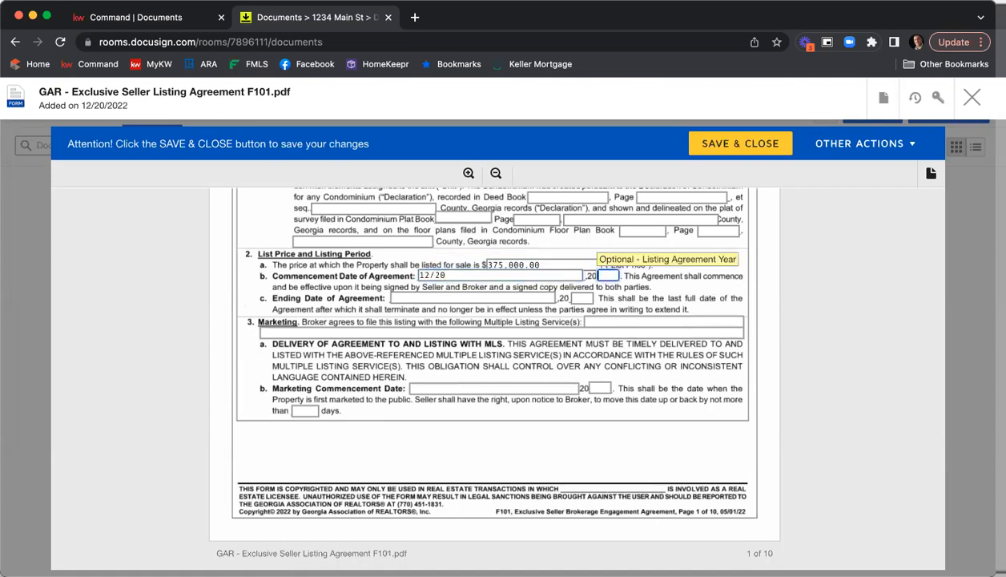
text(22)
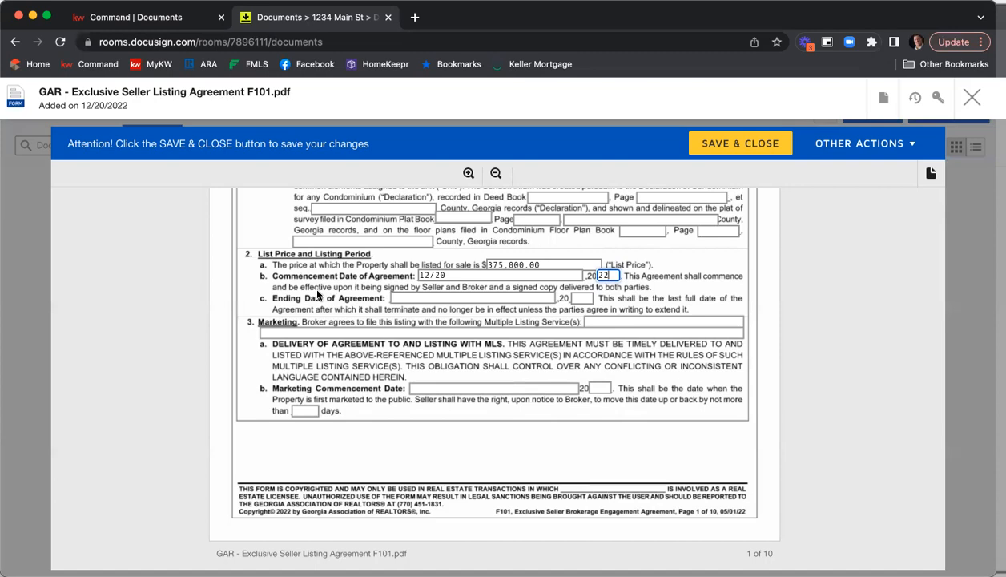
Set the Ending Date of Agreement to 2/20, 20 23
click(402, 297)
text(2/20)
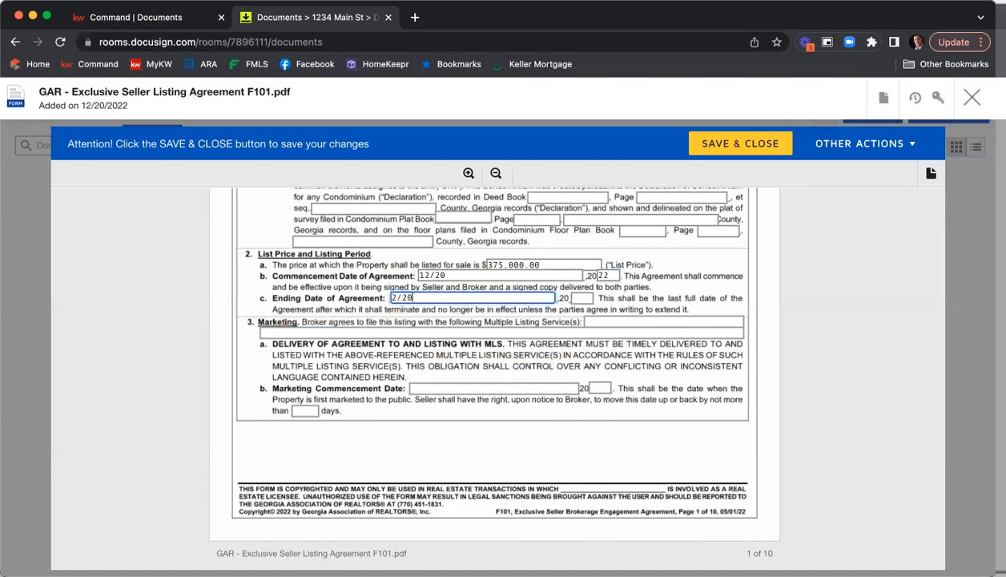
key(Tab)
text(23)
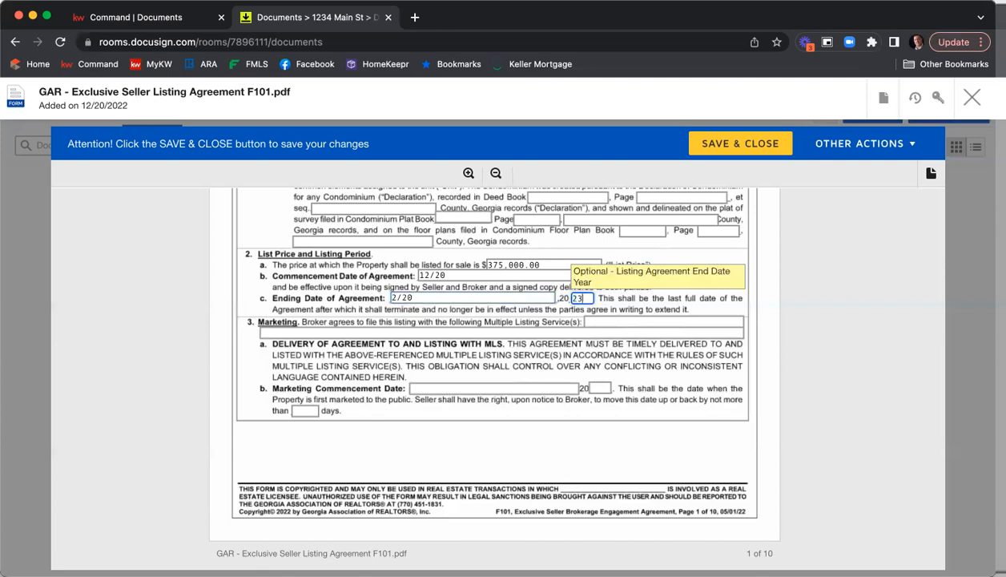
key(Tab)
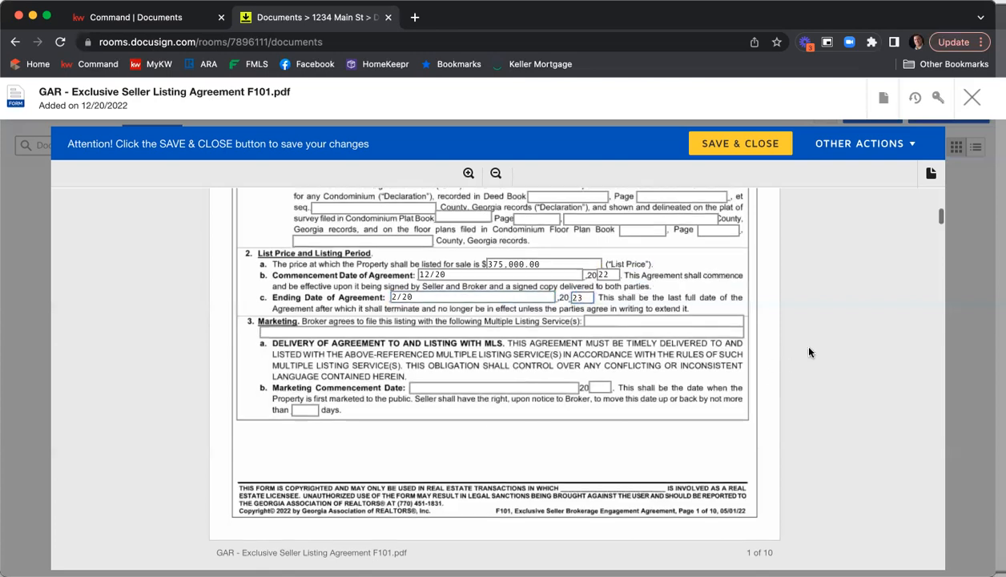
Enter "FMLS, GAMLS, & KWLS" as the Multiple Listing Services for marketing
text(FMLS, GAM)
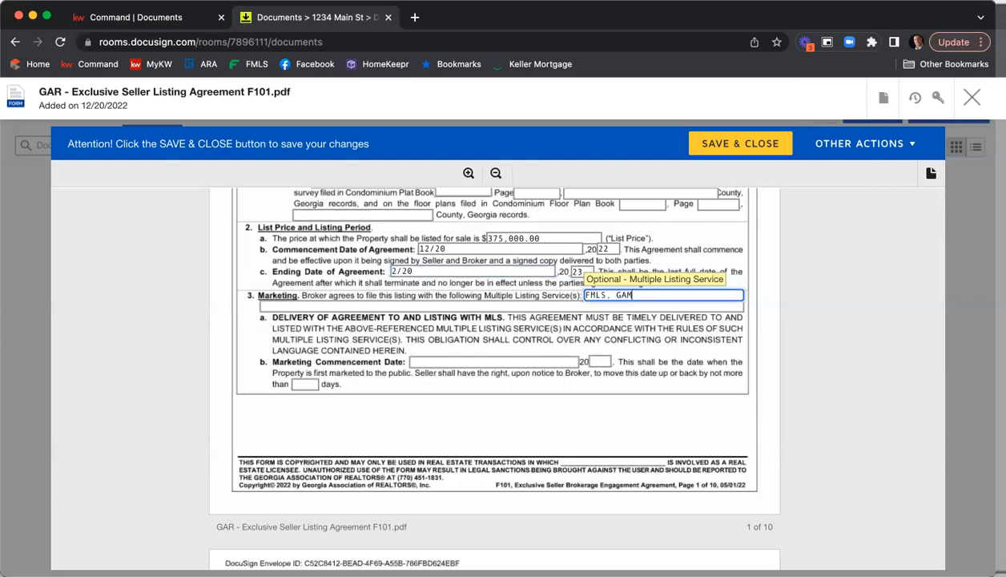
text(LS, & KWLS)
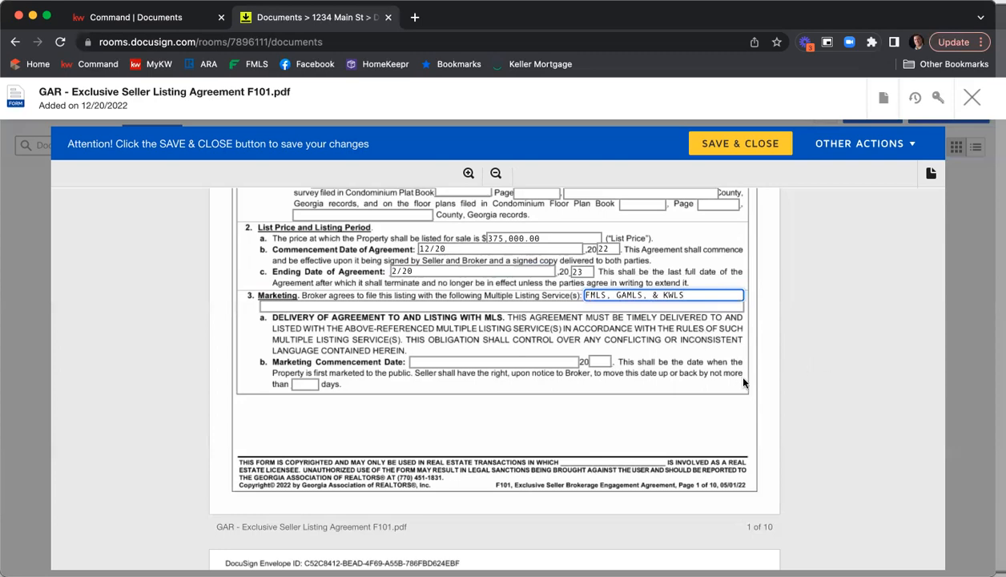
Set the Marketing Commencement Date to 12/21, 20 22 and the marketing period to 5 days
scroll(768, 381, down, 1)
click(497, 361)
text(12/21)
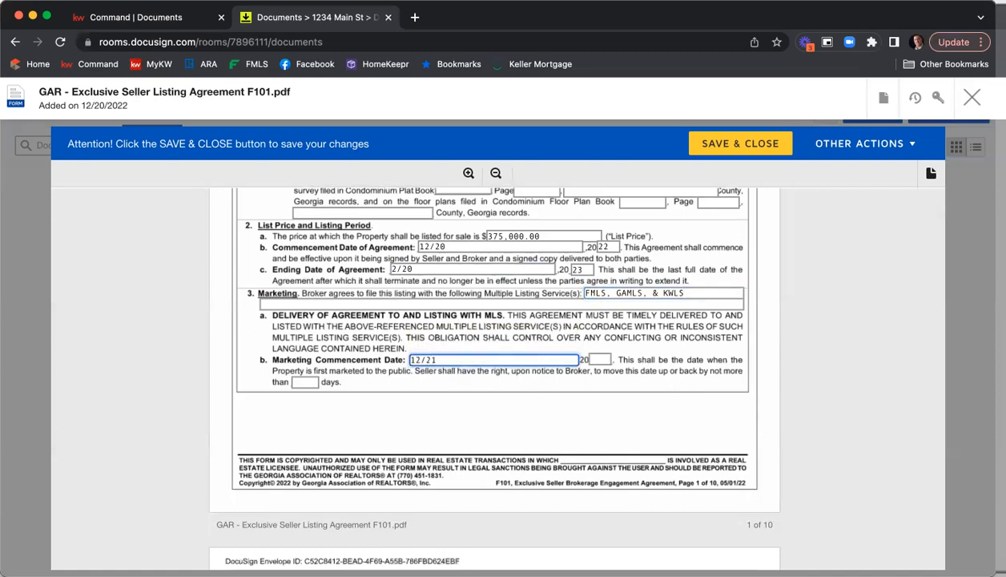
key(Tab)
text(22)
key(Tab)
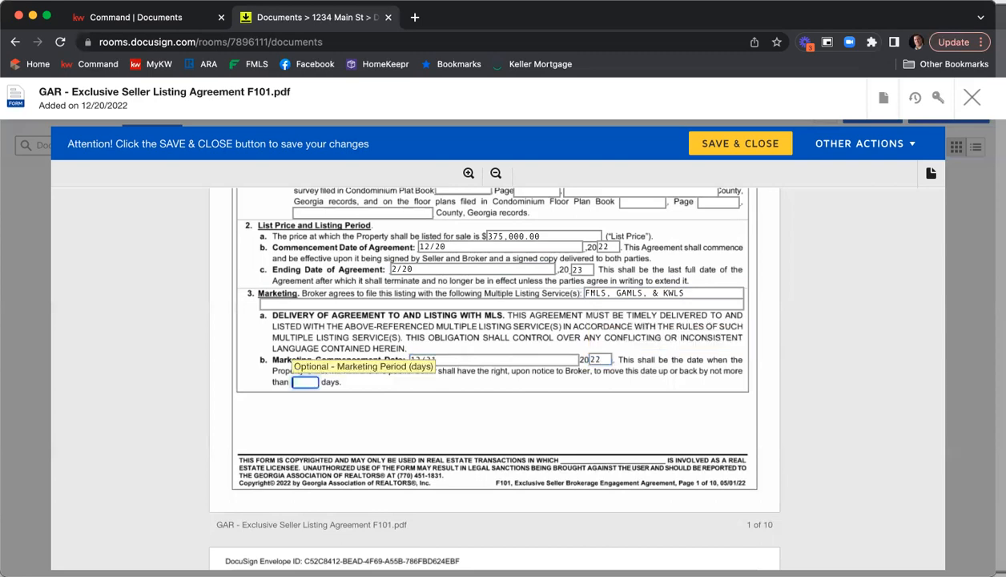
text(5)
click(823, 346)
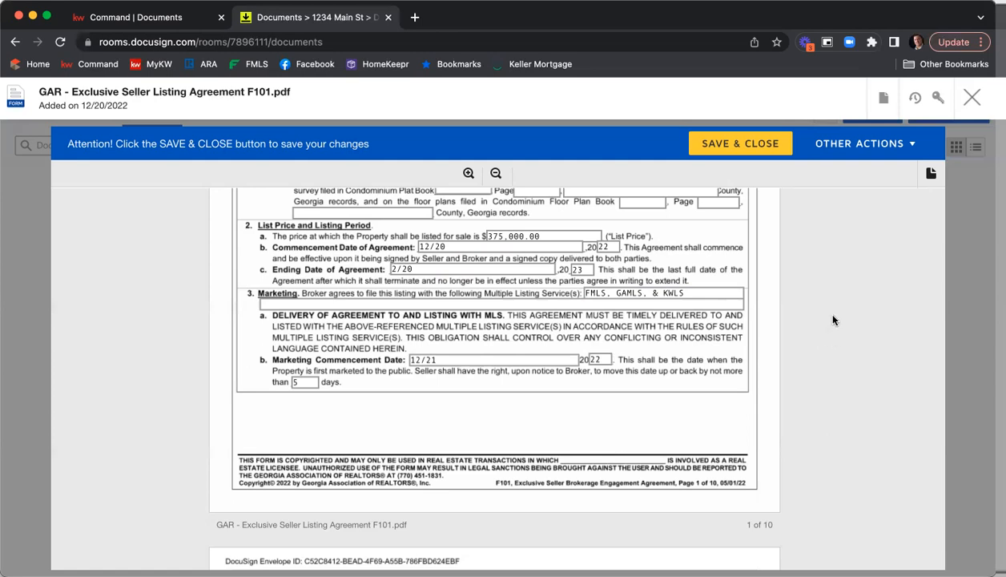
Set the seller's commission to 6 percent of the sales price and the cooperating broker's commission to 3 percent
scroll(821, 320, down, 3)
scroll(832, 310, down, 3)
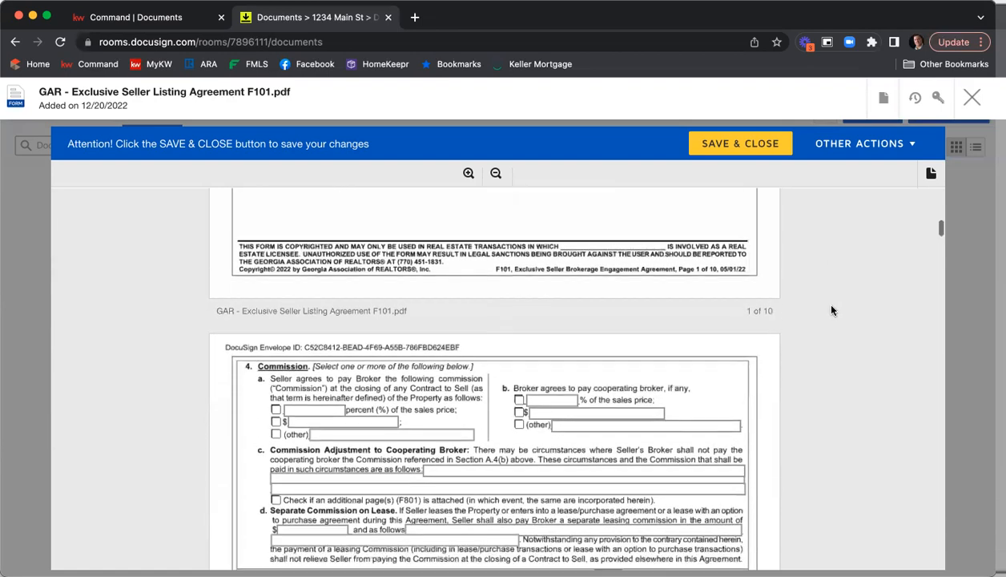
scroll(831, 310, down, 1)
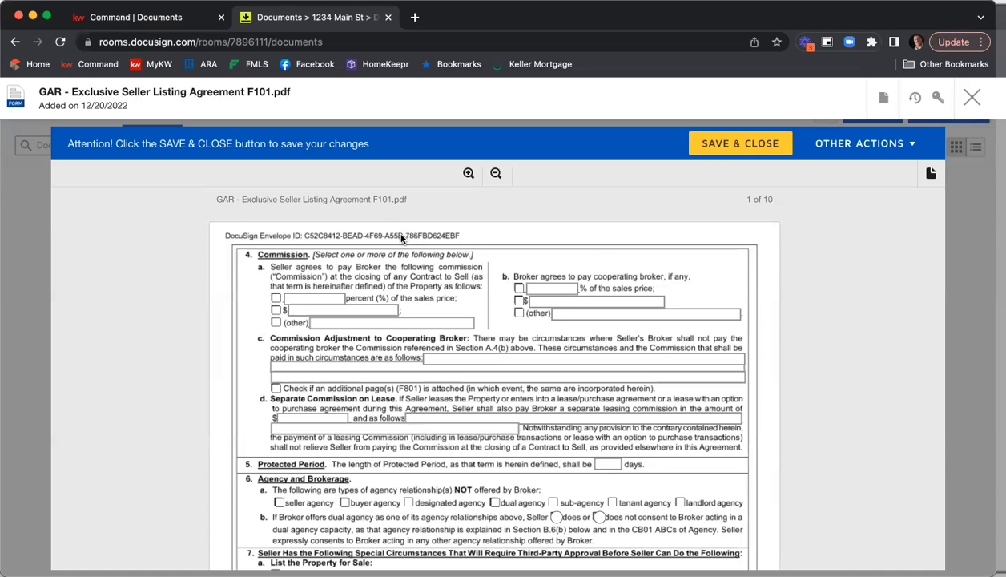
scroll(312, 267, down, 1)
scroll(314, 270, down, 1)
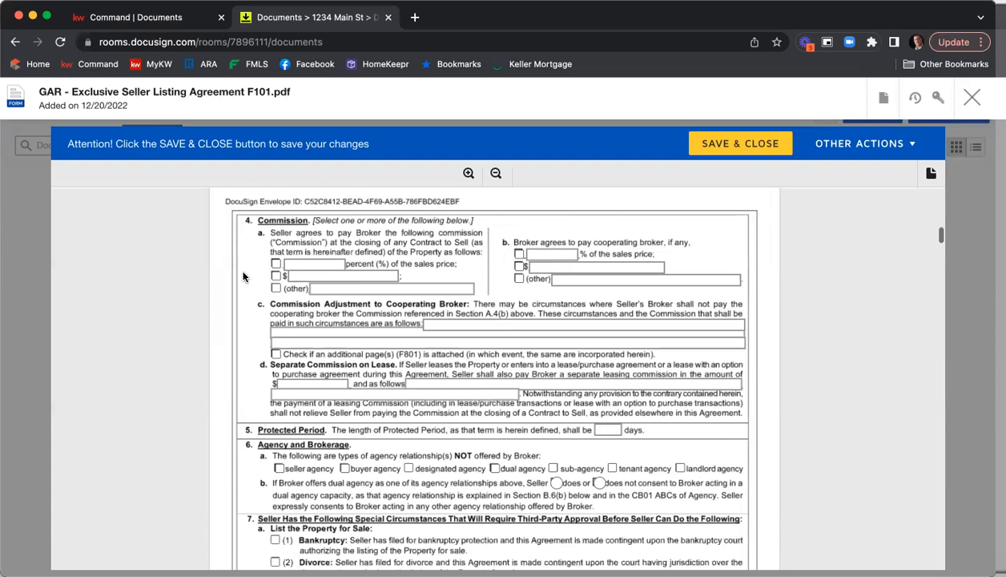
click(275, 264)
click(317, 265)
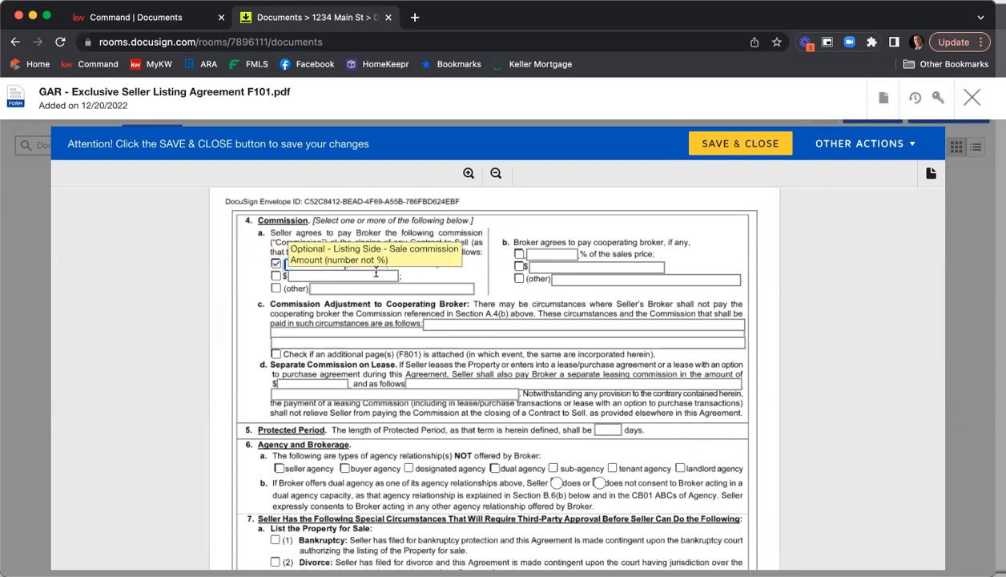
text(6)
click(519, 253)
click(542, 254)
text(3)
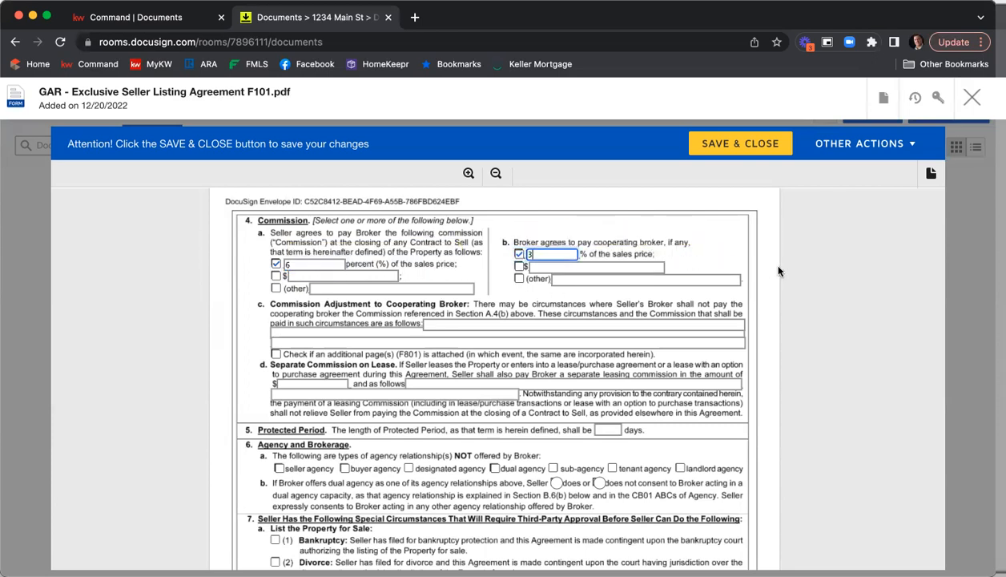
Set the Protected Period to 90 days
scroll(777, 271, down, 5)
click(611, 270)
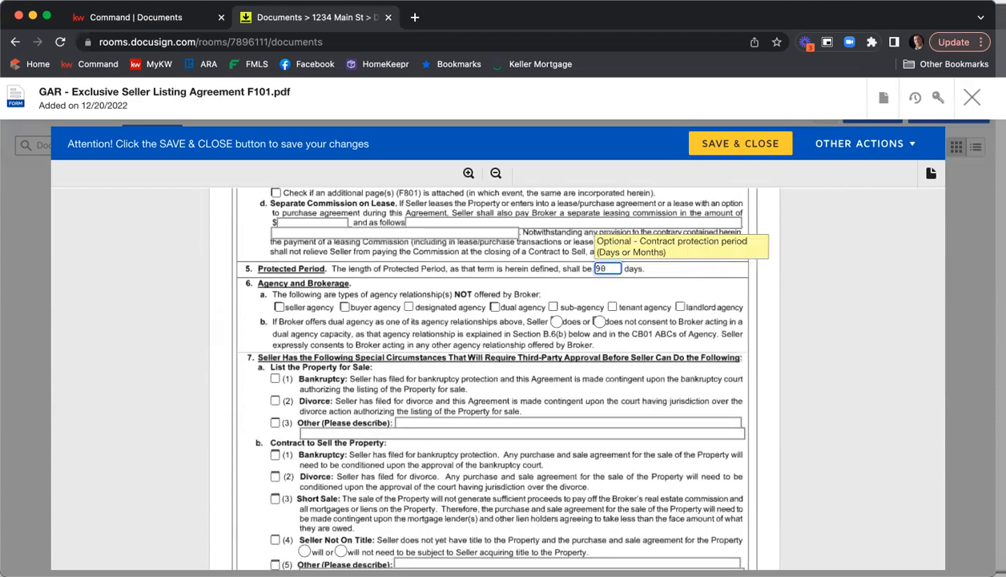
text(90)
Mark dual agency and sub-agency as not offered and select that the seller does not consent to dual agency
scroll(404, 301, down, 2)
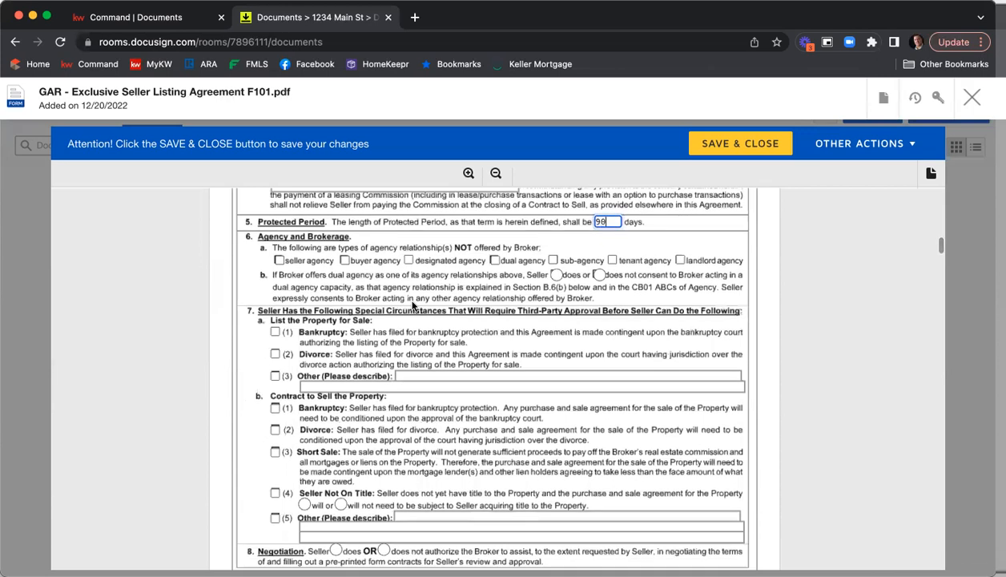
click(495, 260)
click(551, 261)
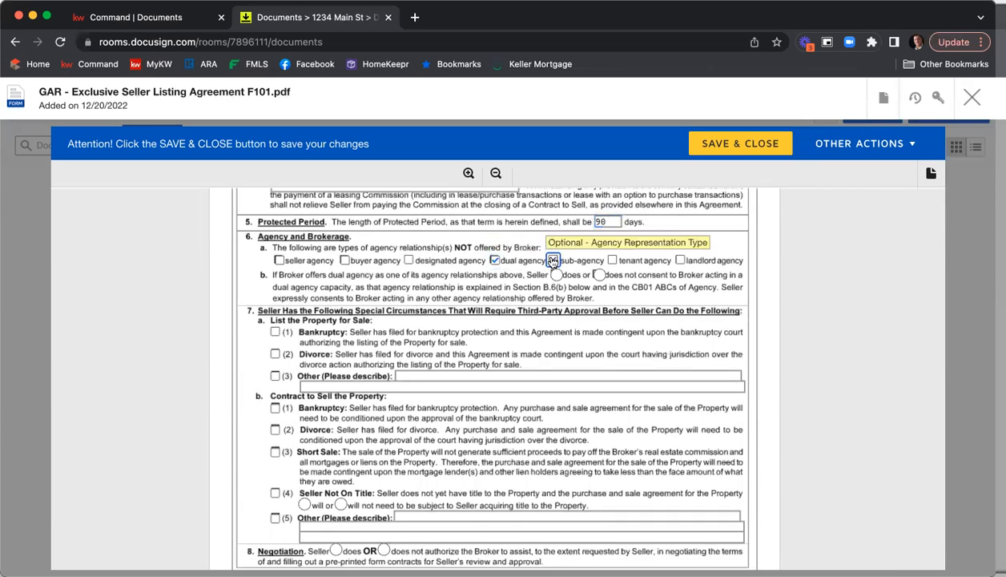
click(600, 276)
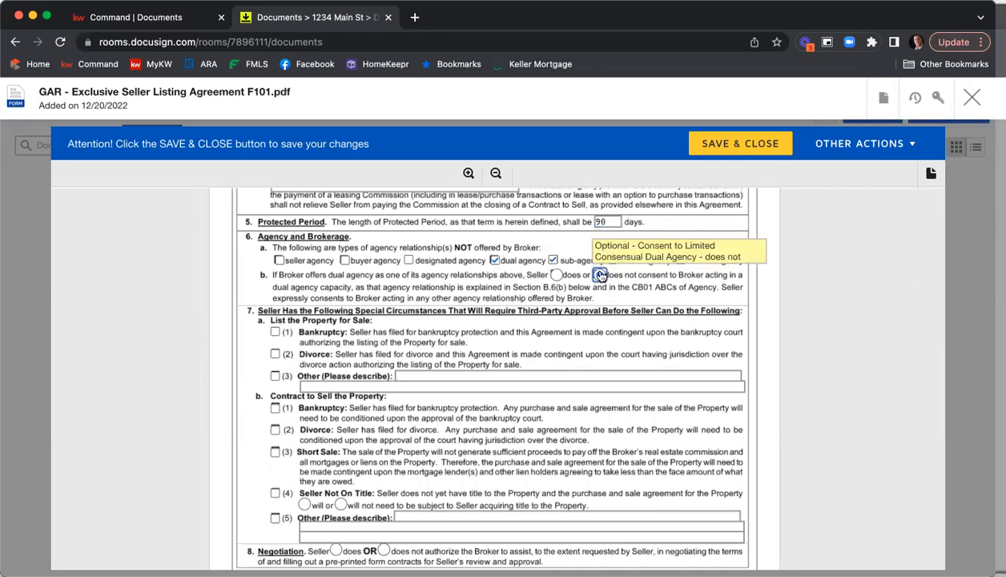
Select that the seller does authorize the broker to assist in negotiation
scroll(485, 302, down, 2)
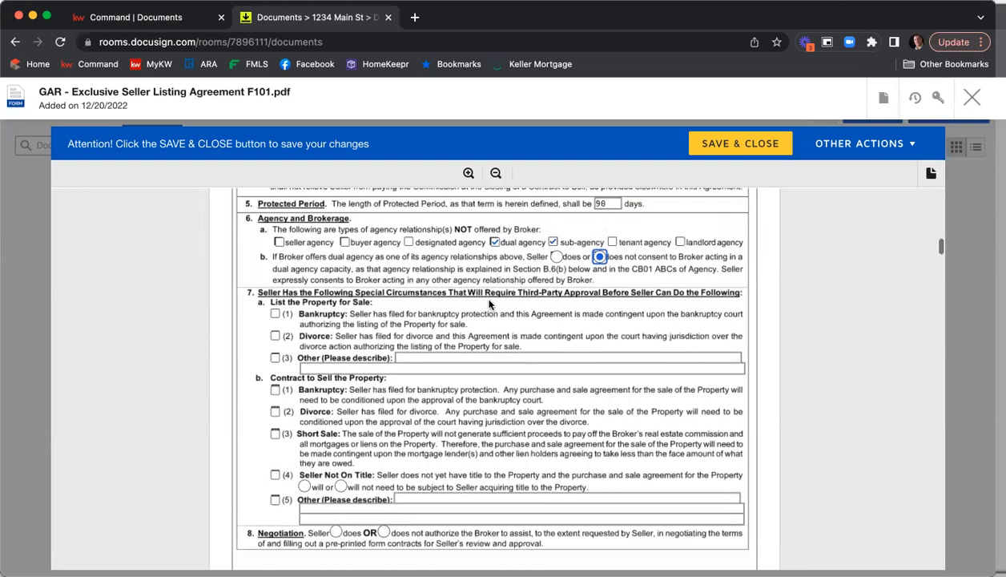
scroll(489, 303, down, 6)
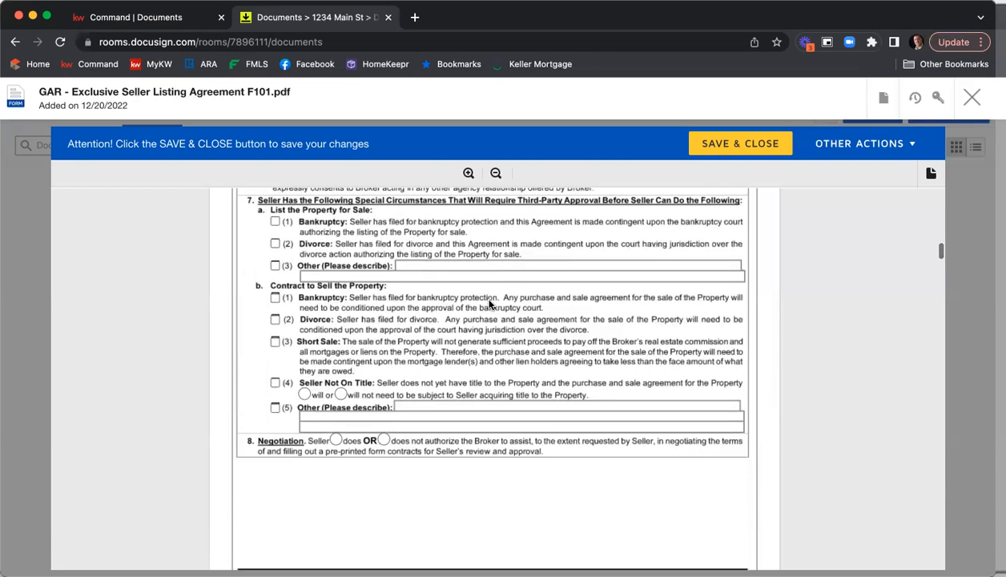
scroll(490, 303, down, 3)
click(335, 327)
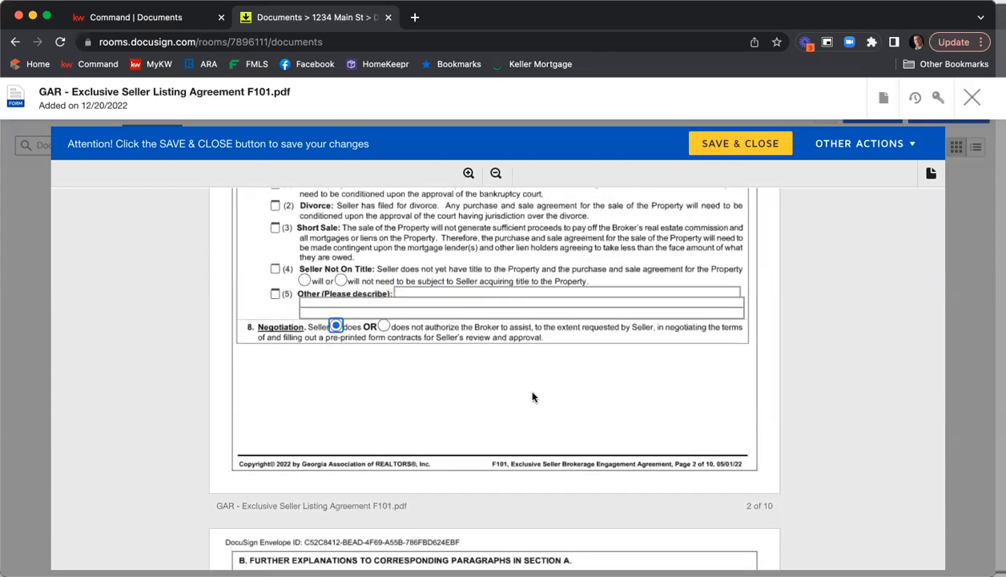
Scroll through the remaining pages of the listing agreement's terms and conditions
scroll(532, 396, down, 7)
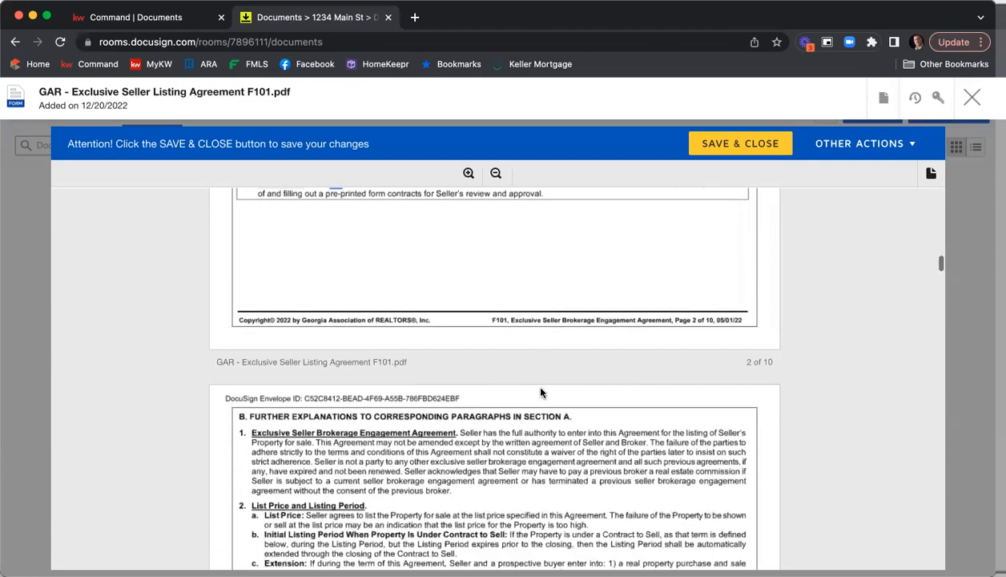
scroll(530, 353, down, 1)
scroll(532, 352, down, 10)
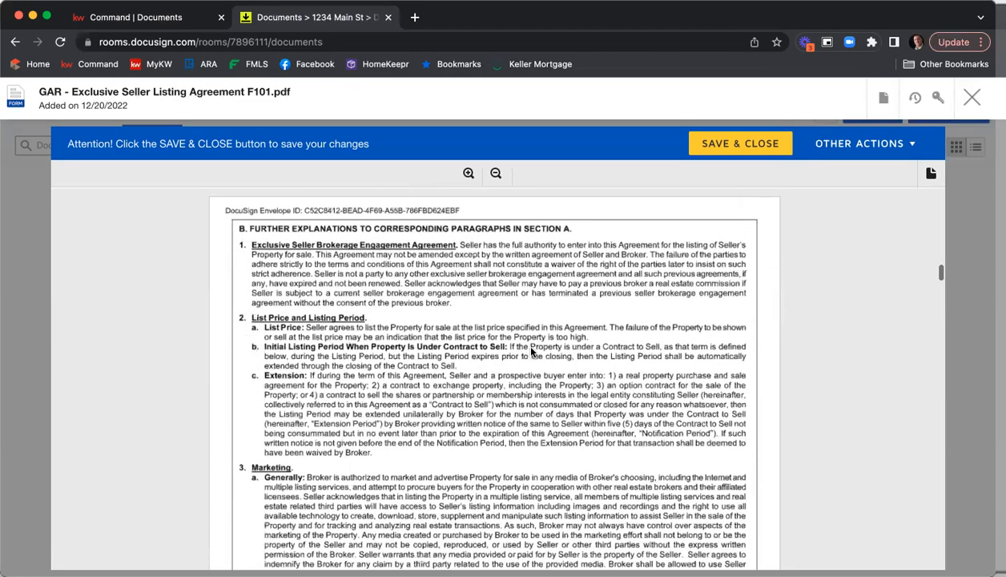
scroll(531, 353, down, 10)
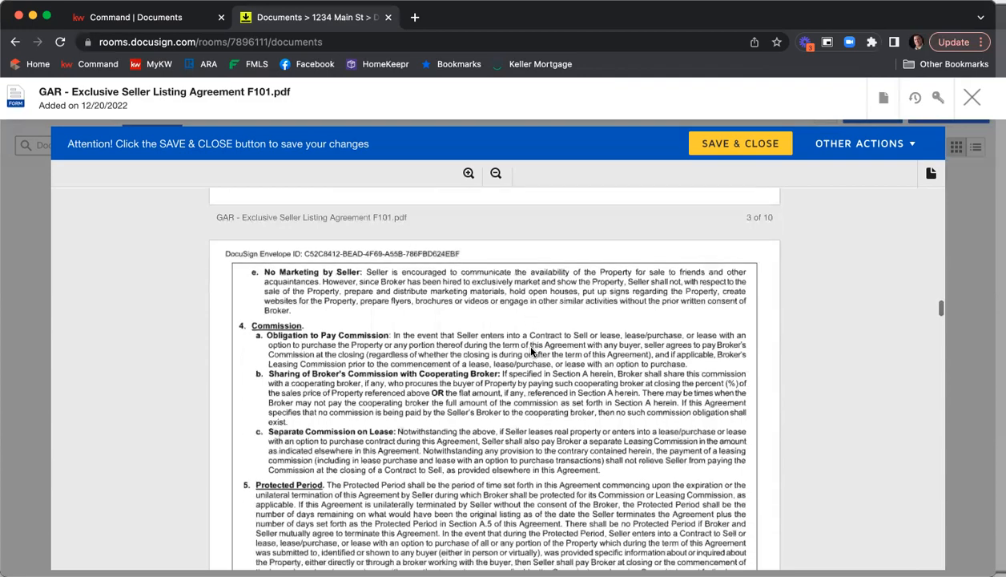
scroll(531, 352, down, 10)
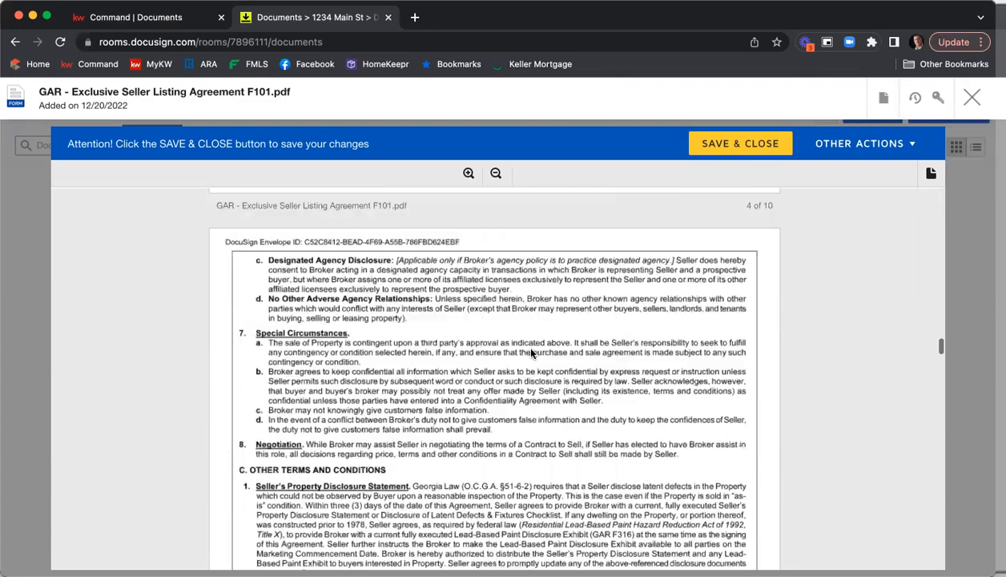
scroll(531, 353, down, 10)
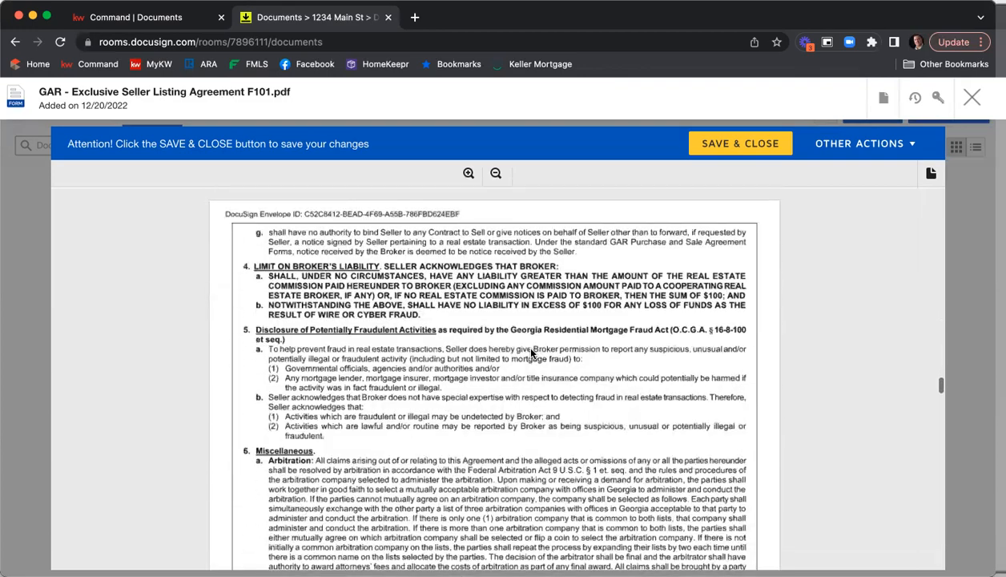
scroll(531, 352, down, 10)
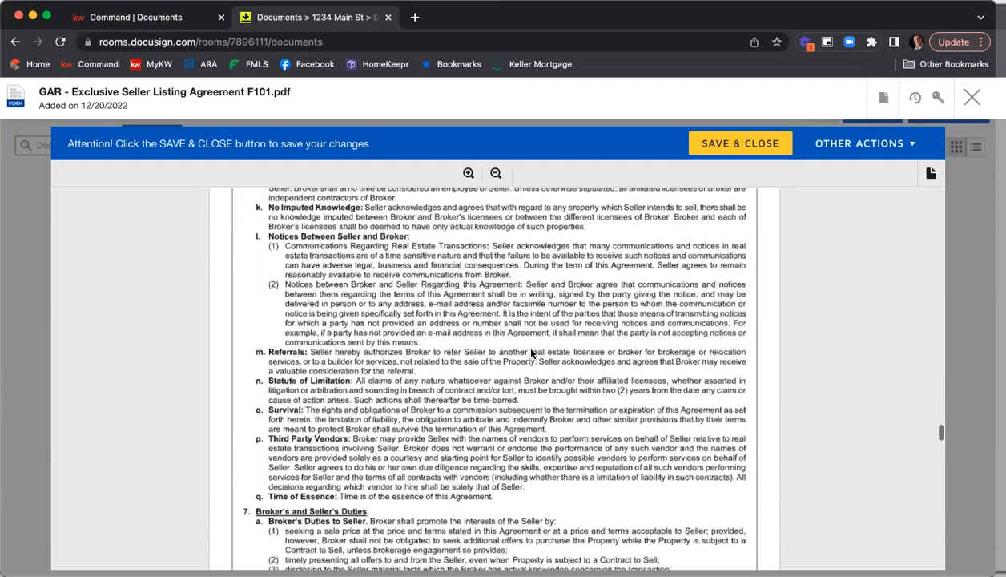
Mark brochures GAR CB01, GAR CB08 and GAR CB10 as received by the seller
scroll(531, 353, down, 5)
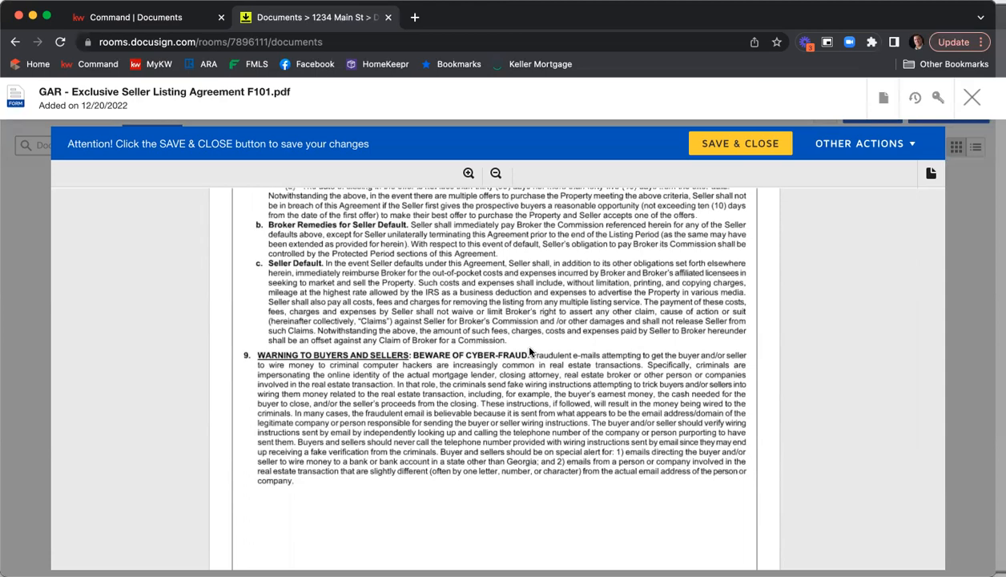
scroll(528, 352, down, 6)
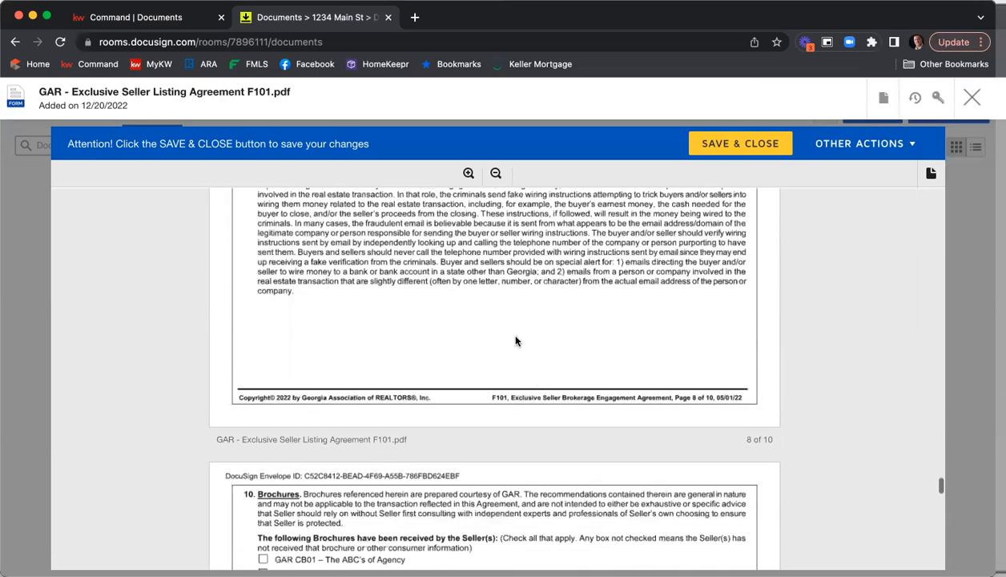
scroll(505, 296, down, 3)
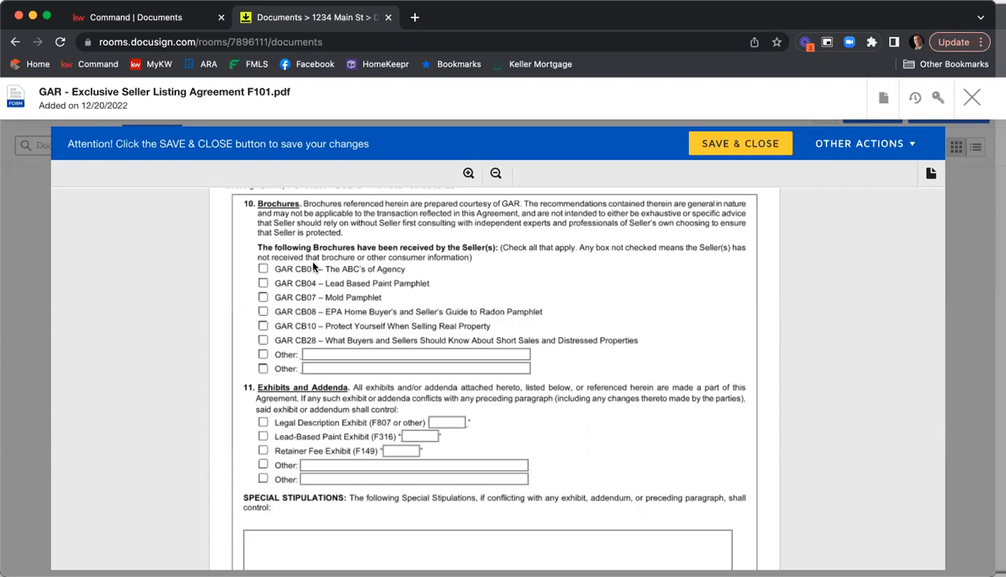
scroll(350, 306, up, 1)
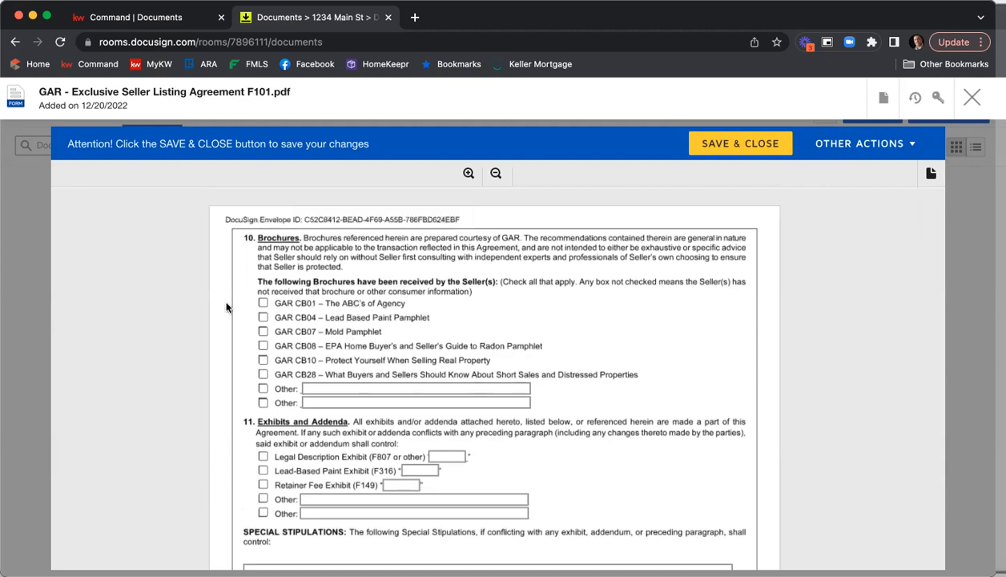
click(262, 304)
scroll(325, 315, down, 2)
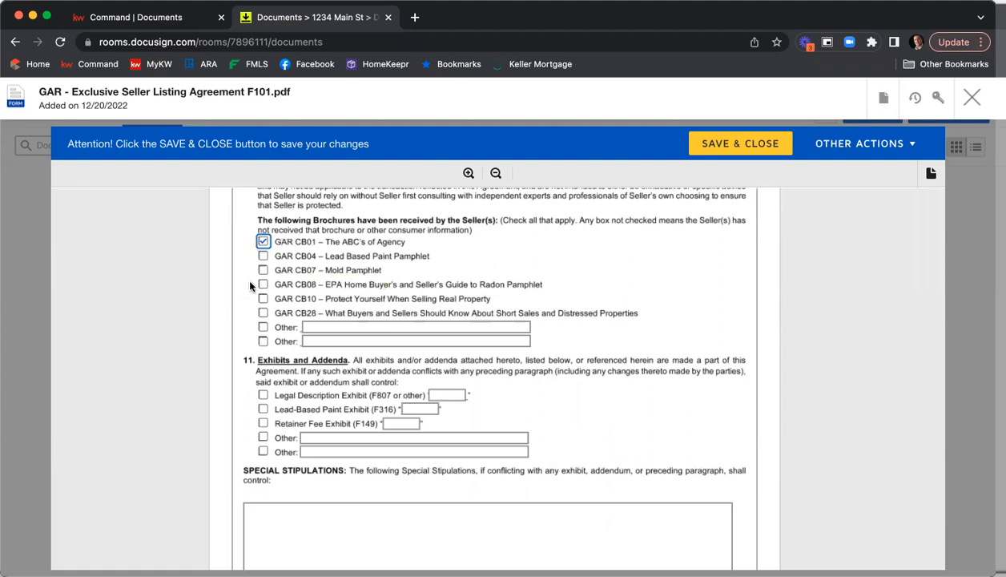
click(262, 285)
click(263, 298)
Enter special stipulations for a $10,000 price reduction every two weeks after listing date unless under contract, plus two sample lines
scroll(698, 286, down, 3)
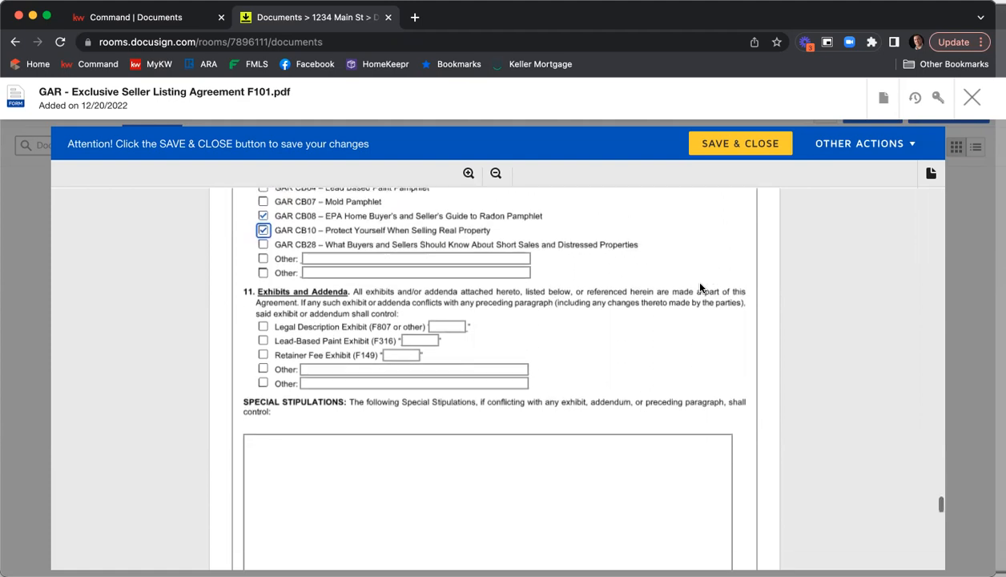
scroll(364, 268, up, 1)
scroll(350, 255, down, 1)
scroll(594, 282, up, 1)
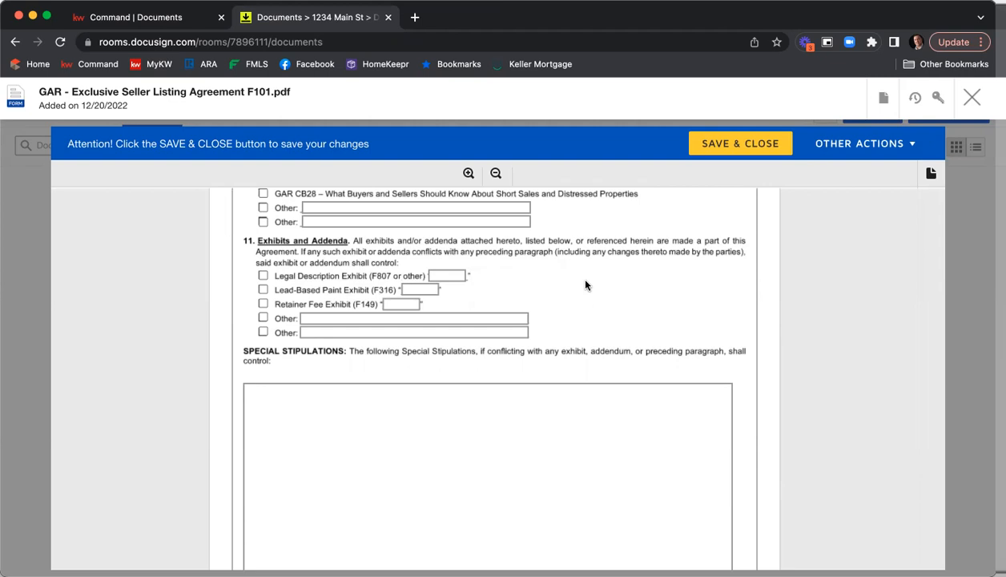
scroll(489, 283, down, 3)
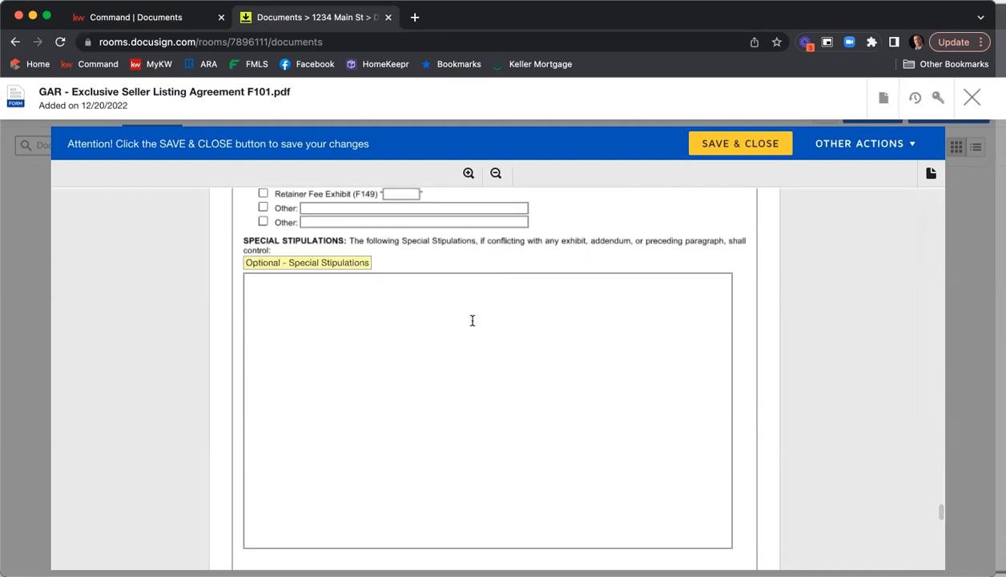
click(467, 317)
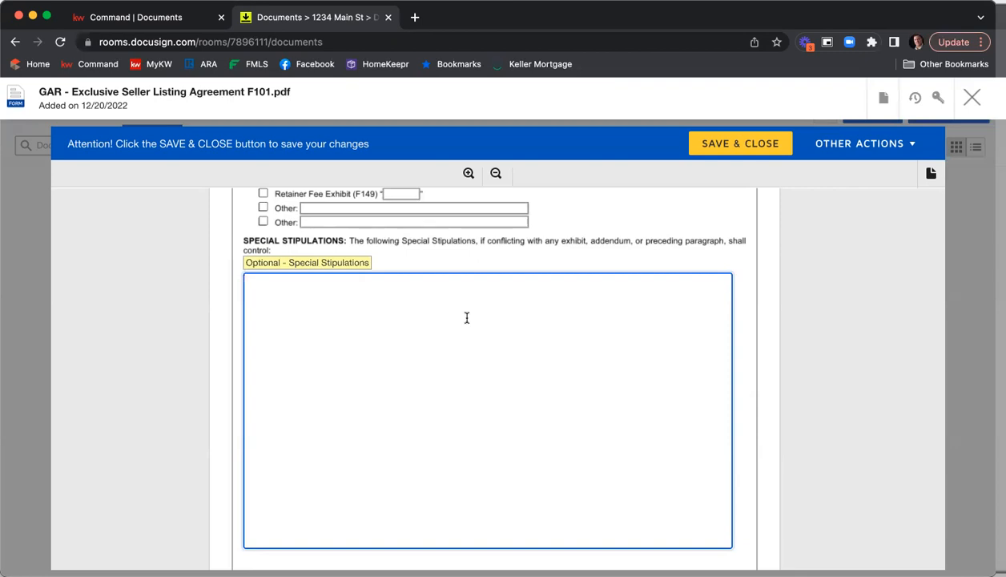
text(All parties agree to a $10,000 price reduction every two weeks after l)
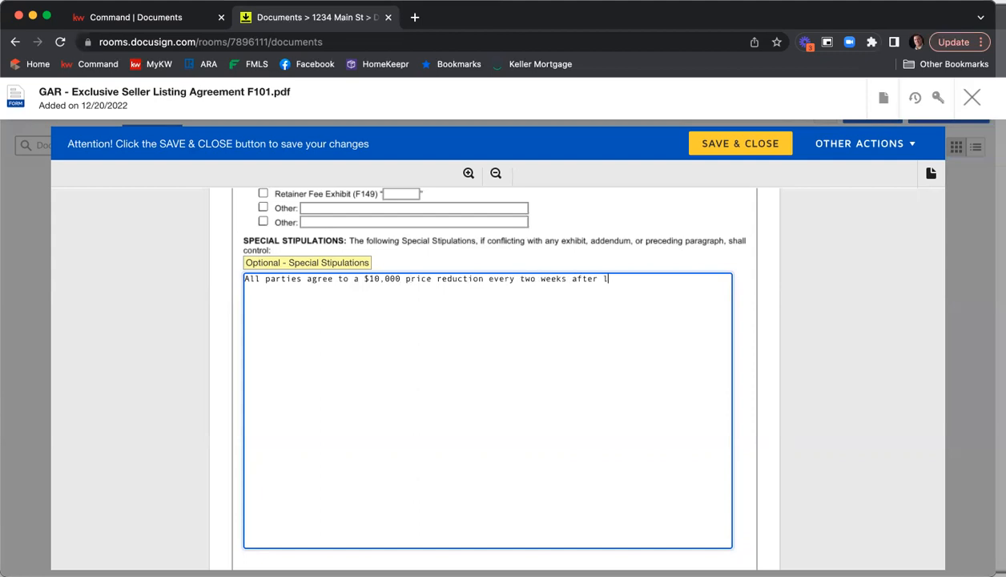
text(isting date in the events)
key(BackSpace)
text(that the)
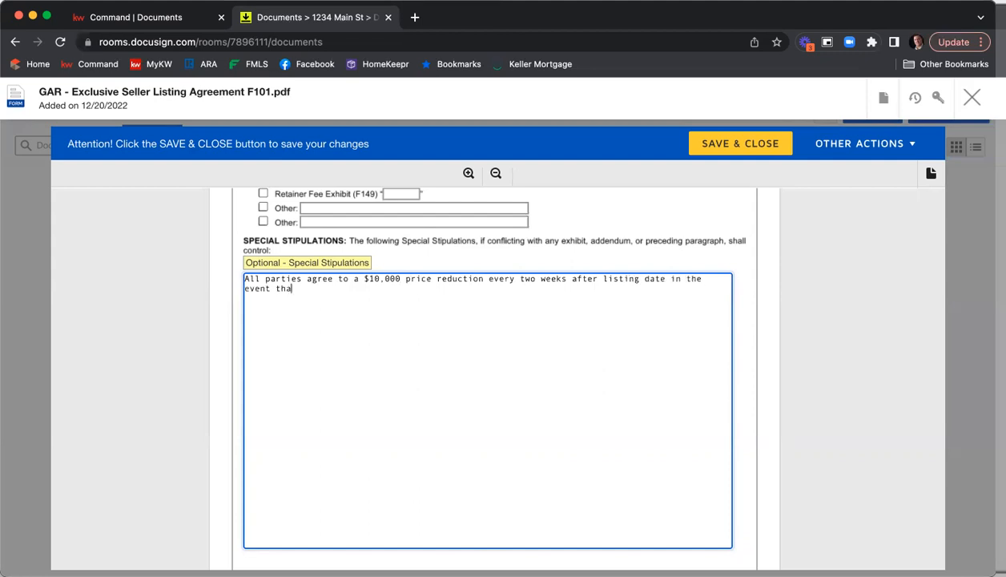
key(BackSpace)
key(BackSpace)
key(BackSpace)
text(we are not negotiation)
key(BackSpace)
key(BackSpace)
key(BackSpace)
text(ing a contr)
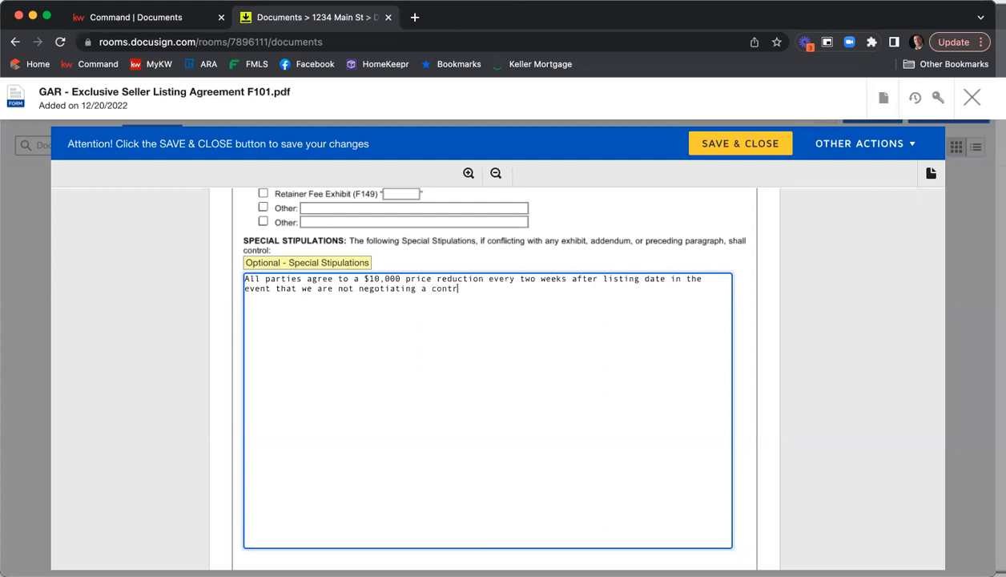
text(act or under contract.)
key(Return)
key(Return)
text(You can )
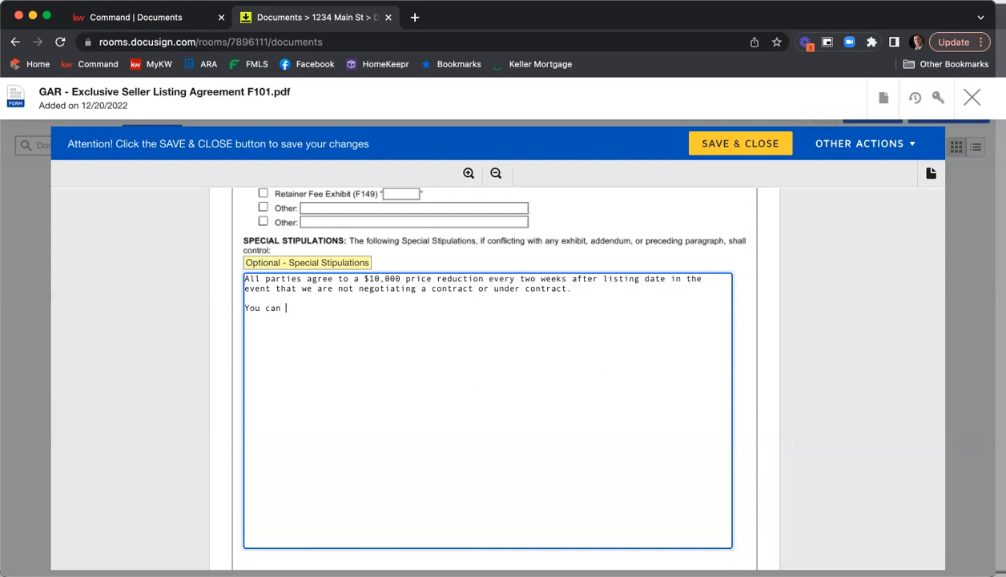
text(type in whatever stips you )
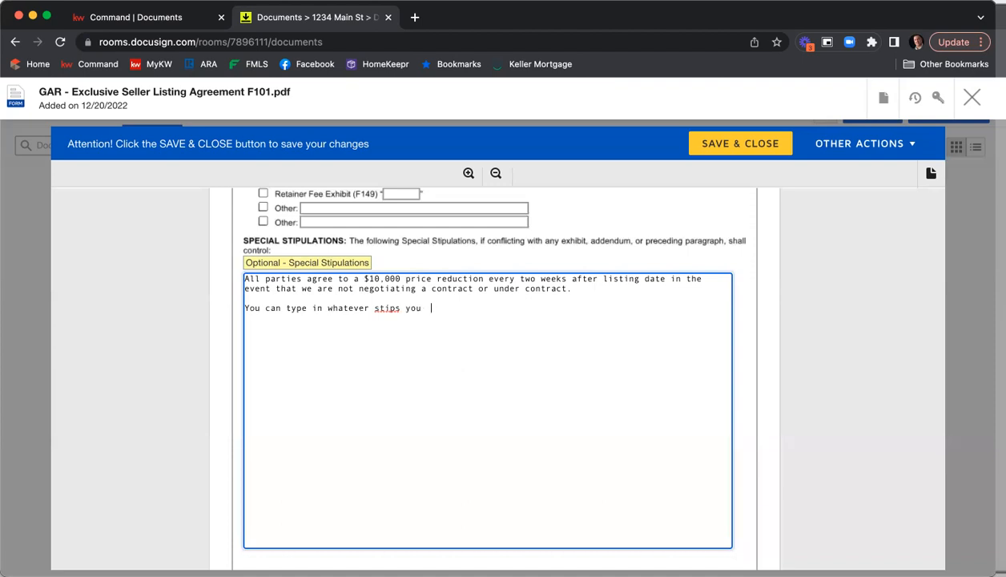
text(wike.)
key(Return)
key(Return)
text(Add as many as you need.)
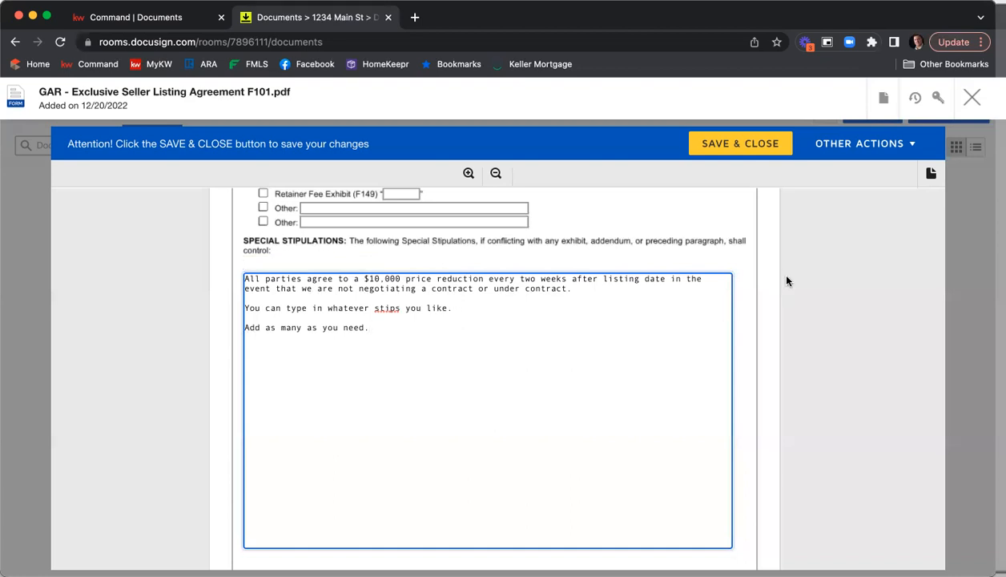
Enter the MLS office code KWFA01 and the brokerage firm license number in the broker contact section
scroll(786, 273, down, 3)
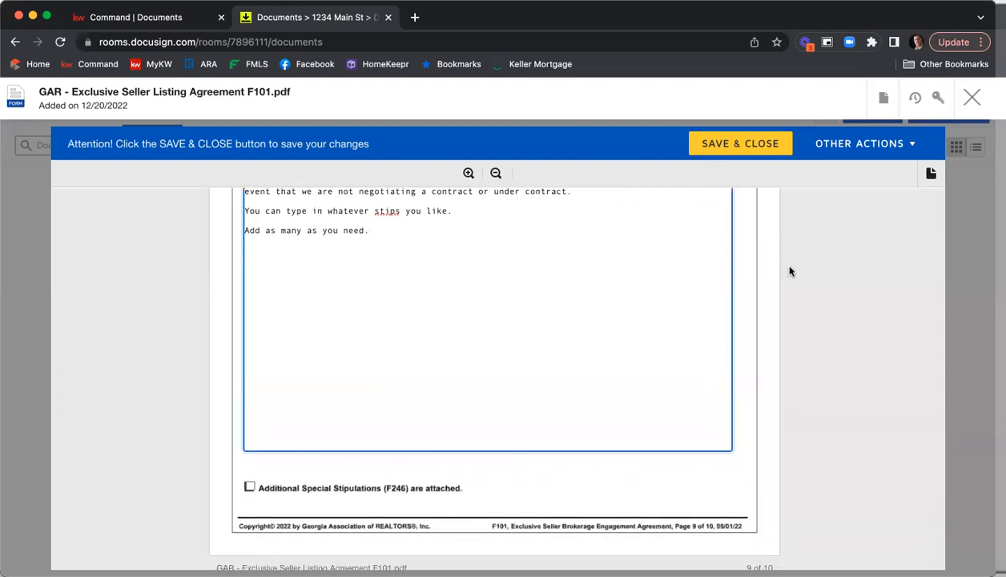
scroll(787, 274, down, 3)
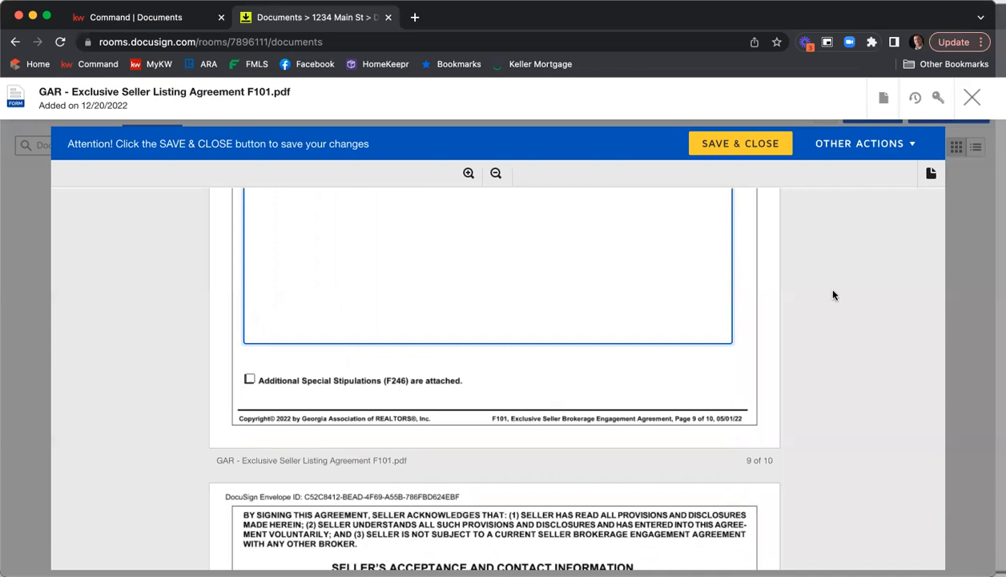
scroll(839, 263, down, 7)
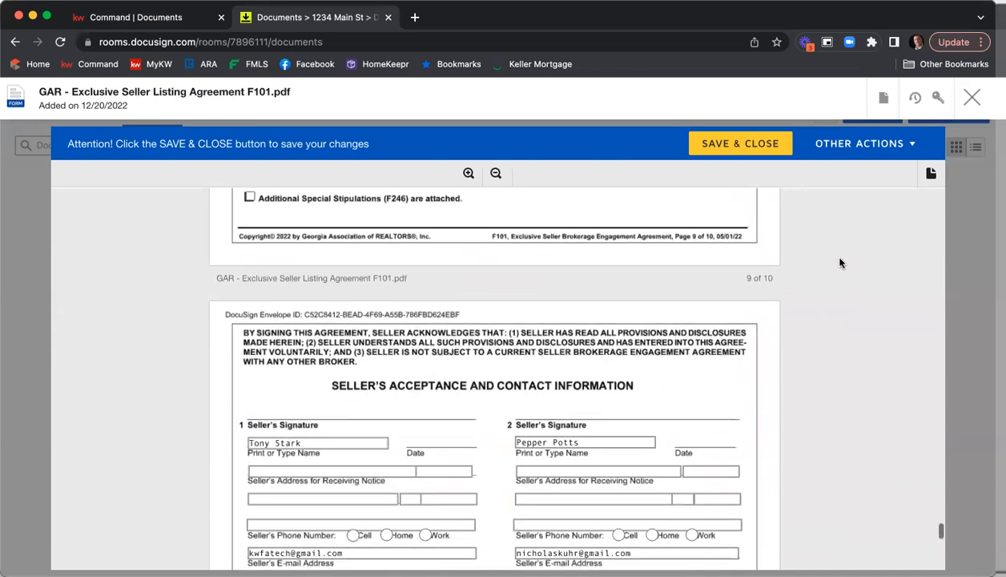
scroll(839, 263, down, 2)
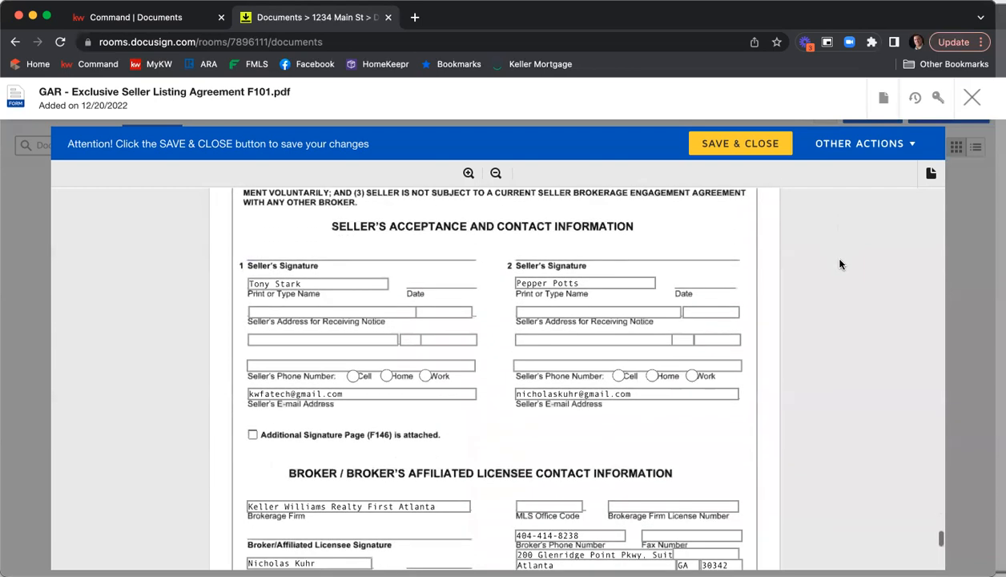
scroll(839, 264, down, 2)
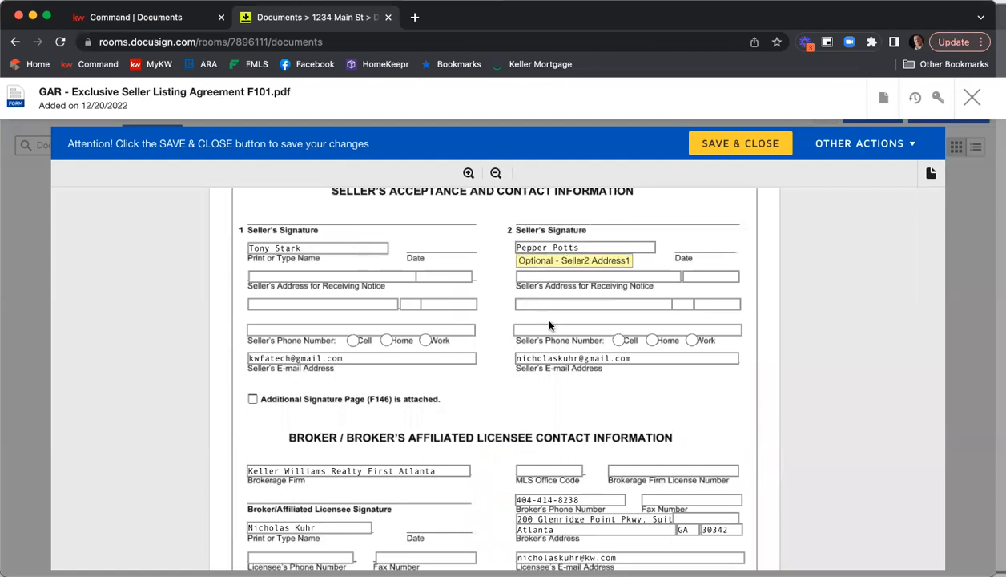
scroll(491, 331, down, 3)
scroll(484, 327, down, 2)
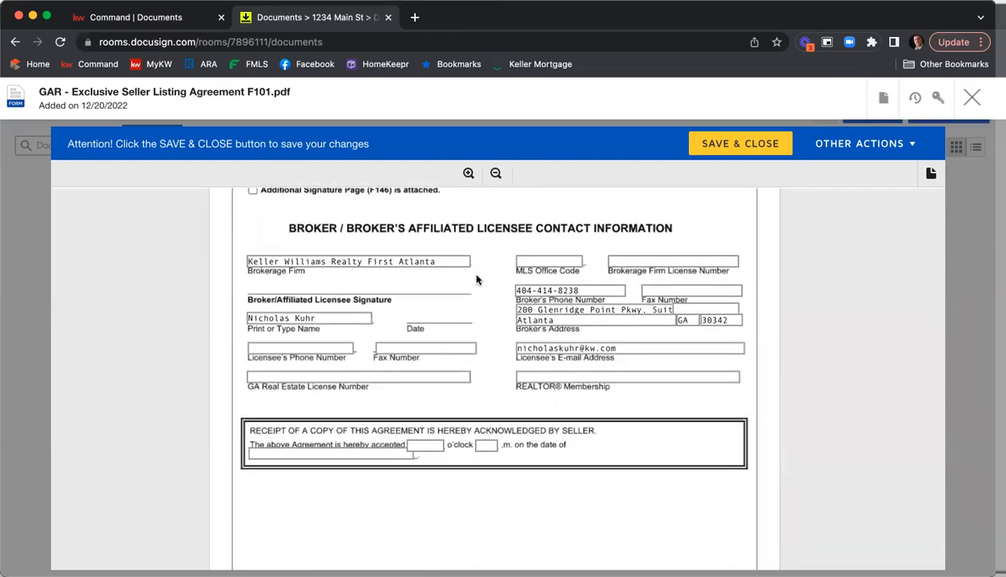
click(553, 263)
text(KWFA09)
key(BackSpace)
text(1)
key(Tab)
text(H-33313)
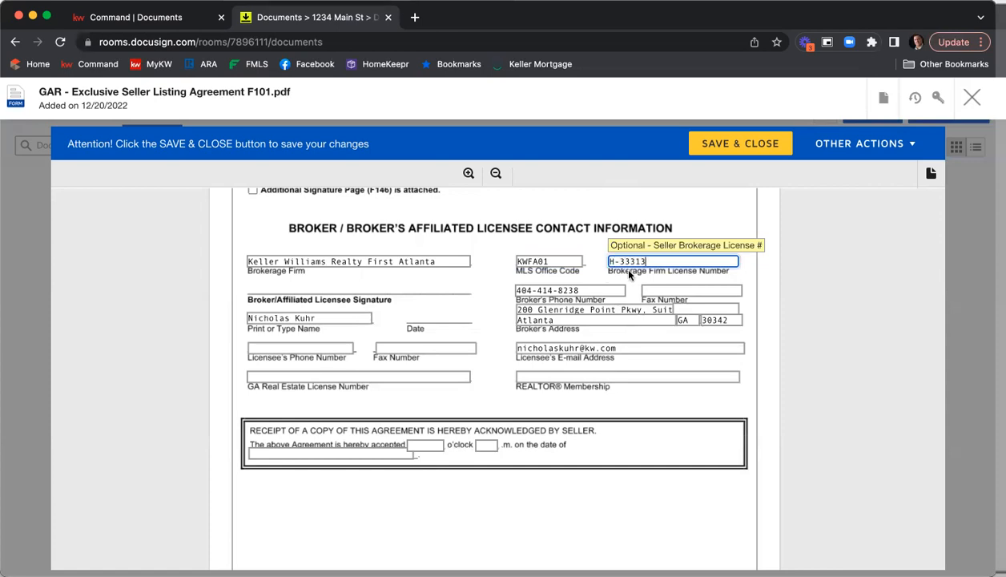
Fill in the brokerage fax number
click(658, 288)
text(4049)
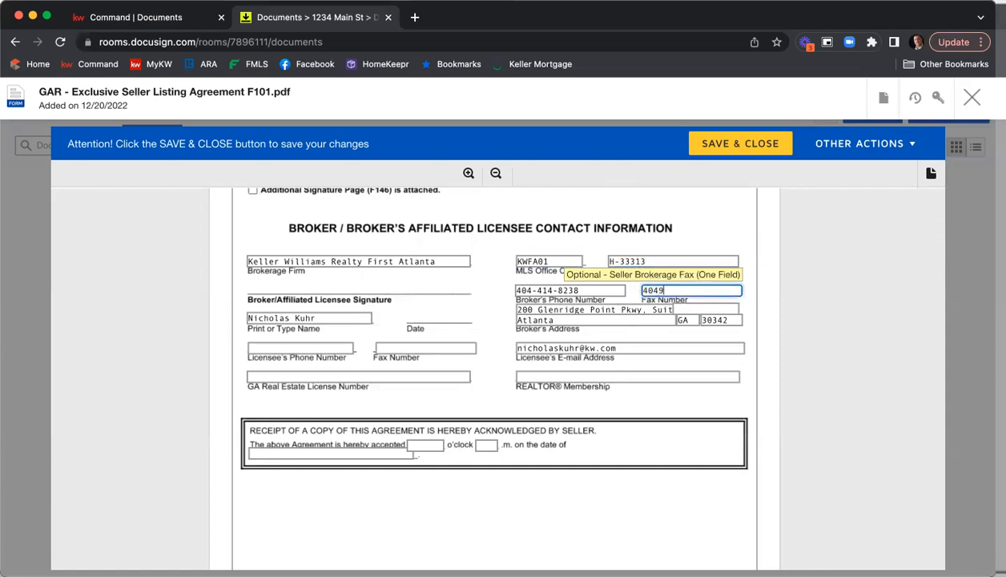
key(BackSpace)
key(BackSpace)
key(BackSpace)
key(BackSpace)
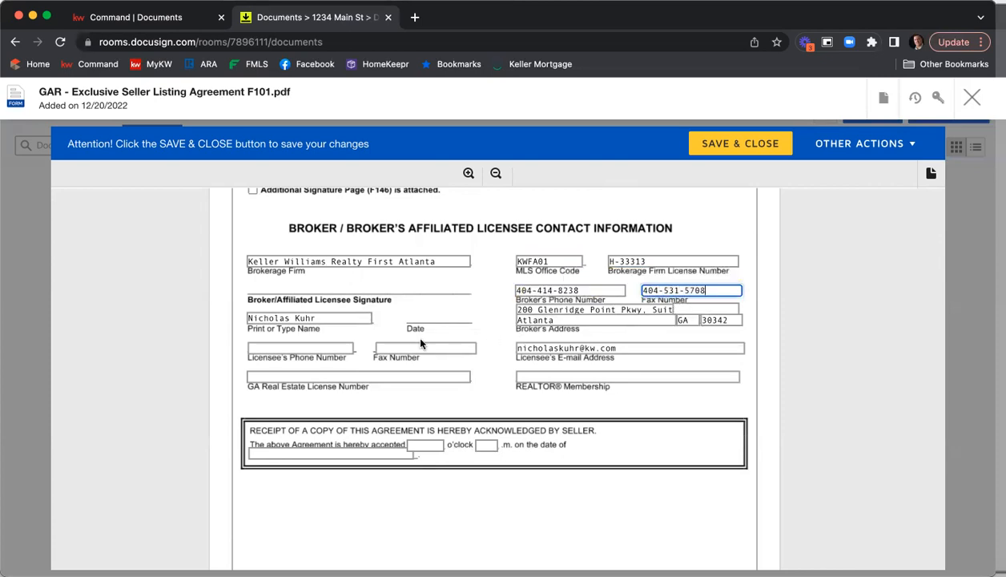
Fill in the licensee's phone number and fax number
click(299, 350)
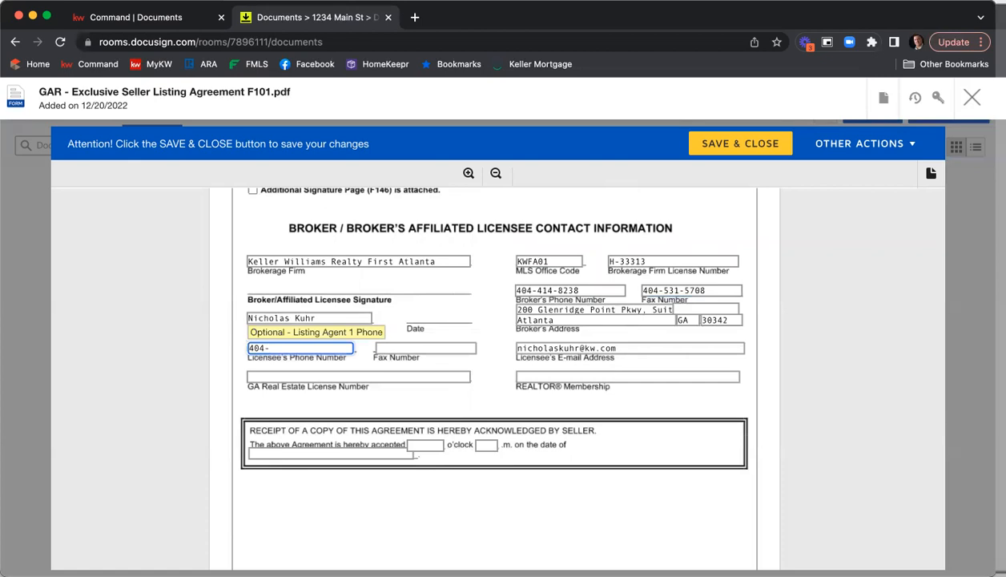
click(385, 347)
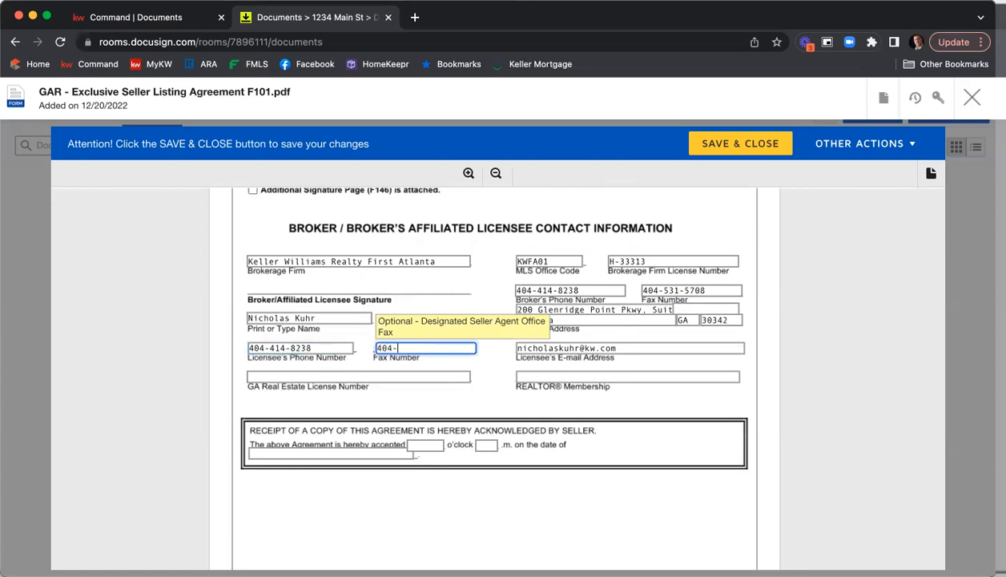
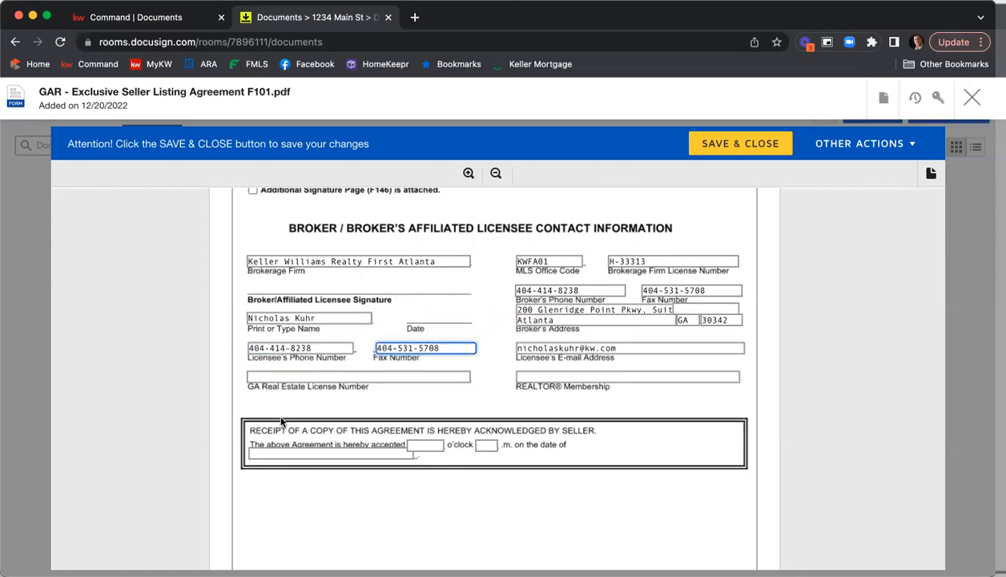
Enter the agent's GA real estate license number and set REALTOR Membership to Atlanta
key(Tab)
text(379844)
key(Tab)
text(Atlanta)
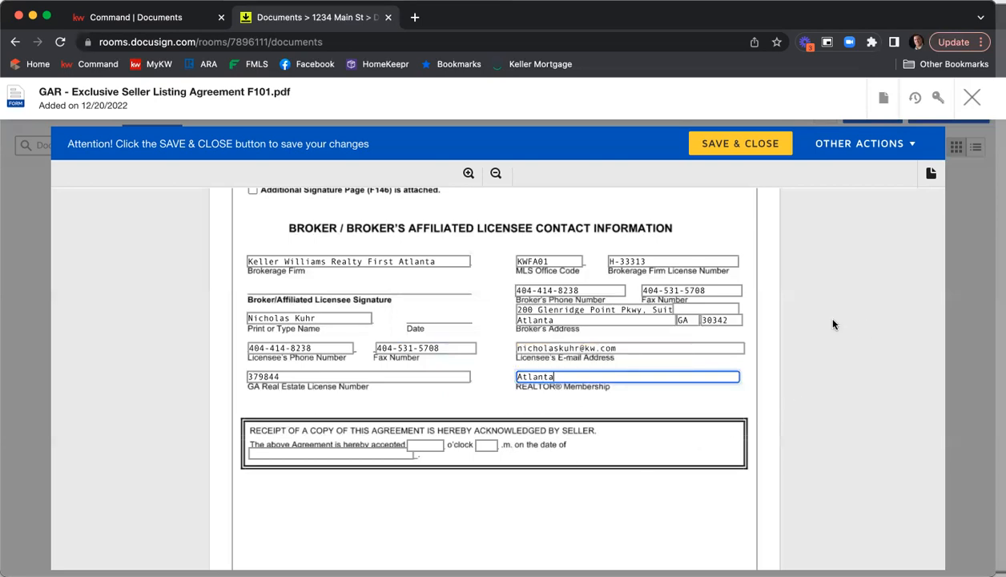
Replace the brokerage phone number with the office's main number
click(570, 290)
drag(578, 291, 489, 291)
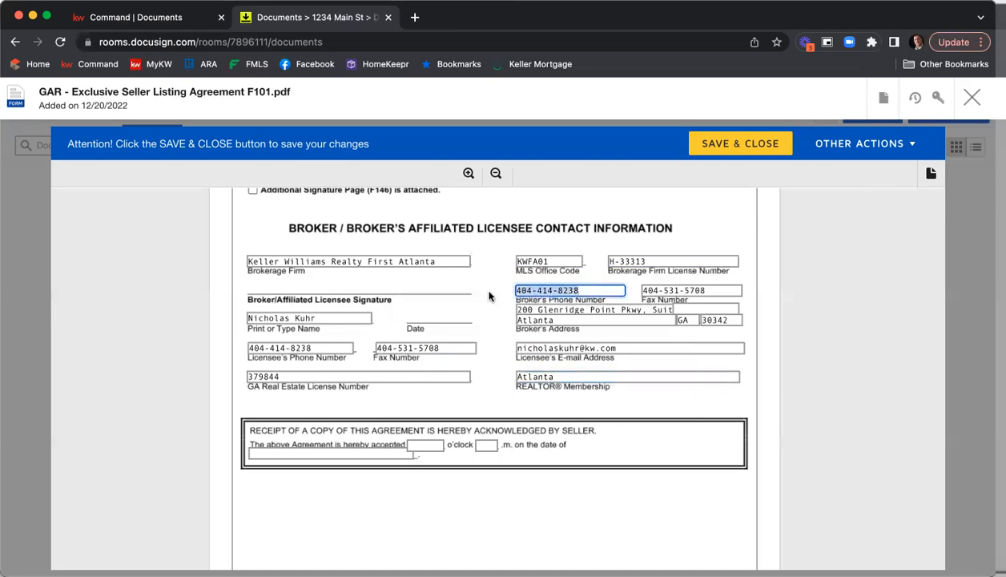
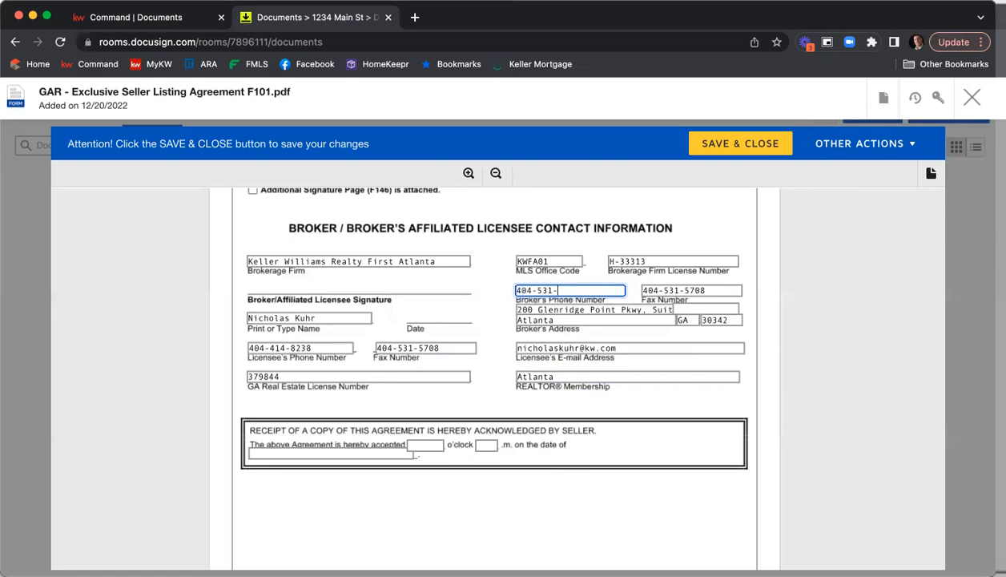
click(825, 273)
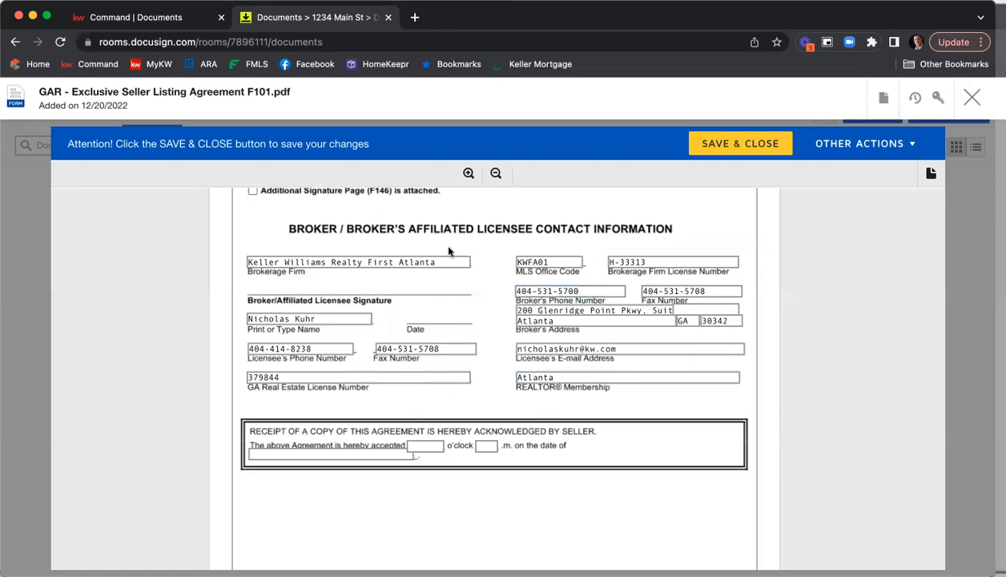
Save and close the listing agreement, then open the Seller's Property Disclosure Statement form
scroll(873, 272, down, 2)
scroll(875, 273, down, 3)
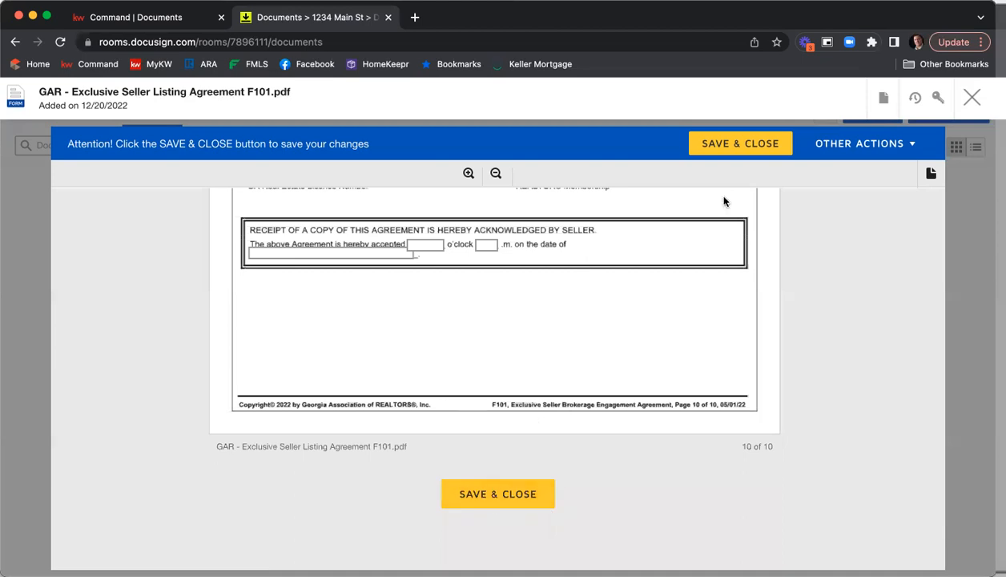
click(492, 498)
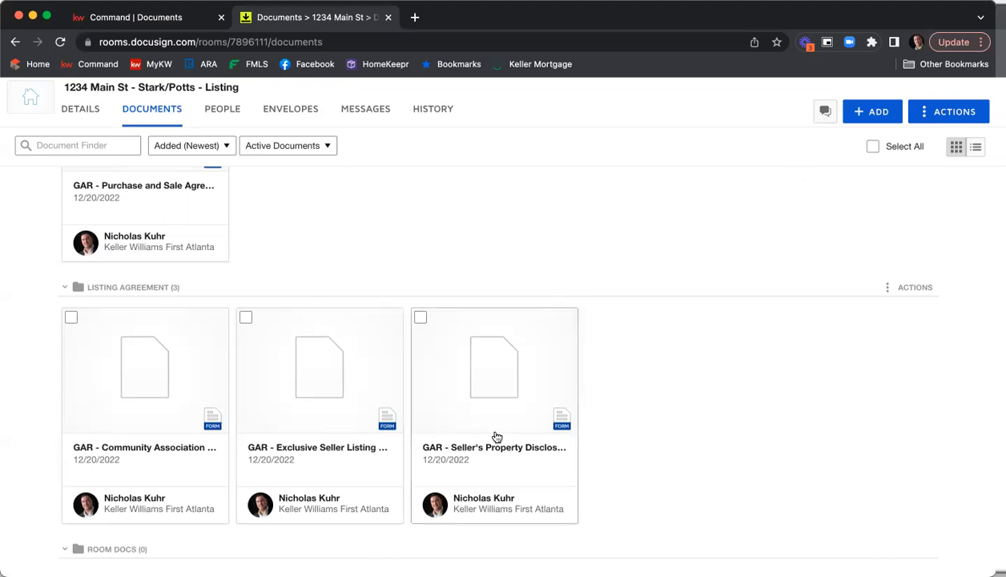
click(475, 352)
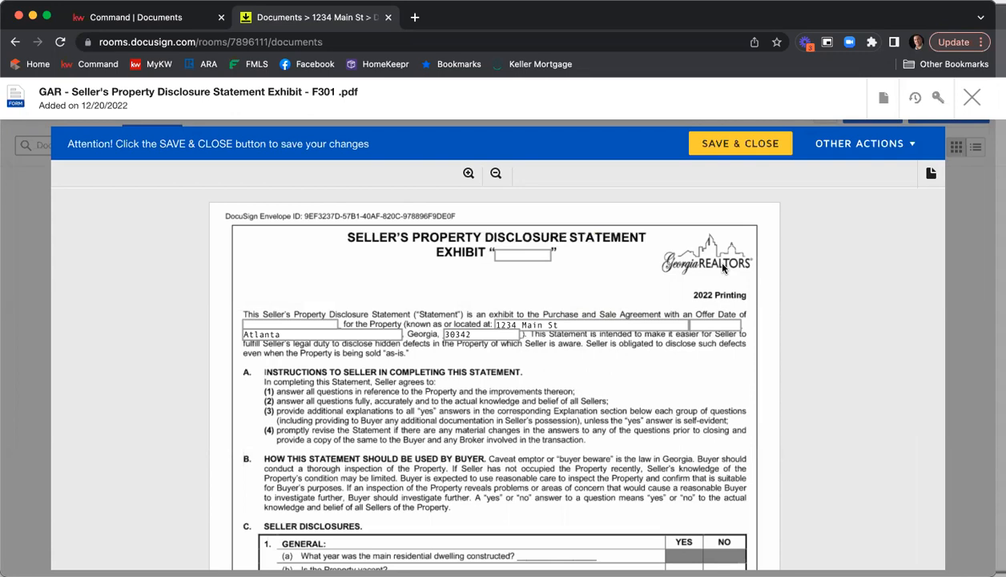
Scroll through all pages of the Seller's Property Disclosure Statement, then save and close it
scroll(529, 236, down, 1)
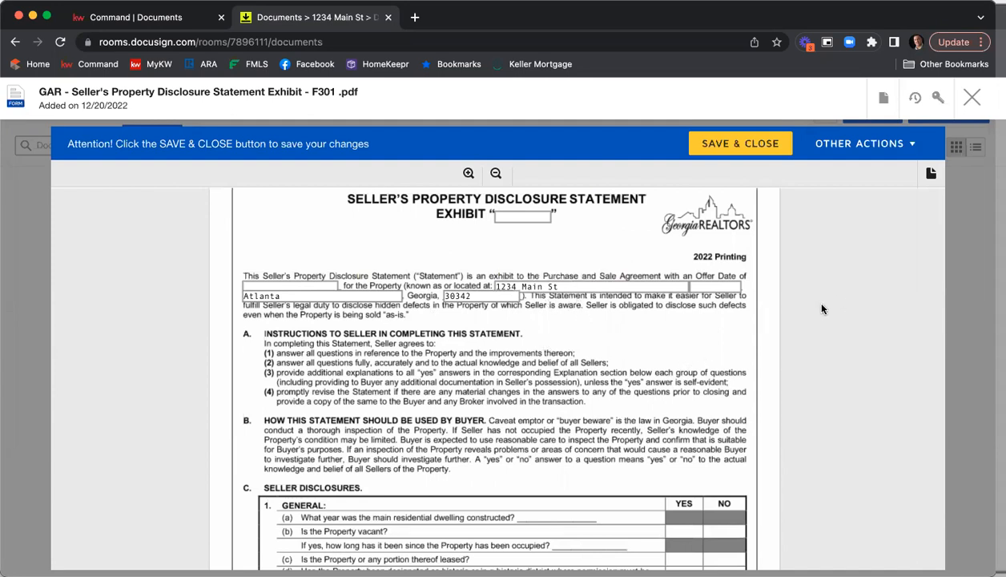
scroll(850, 296, down, 5)
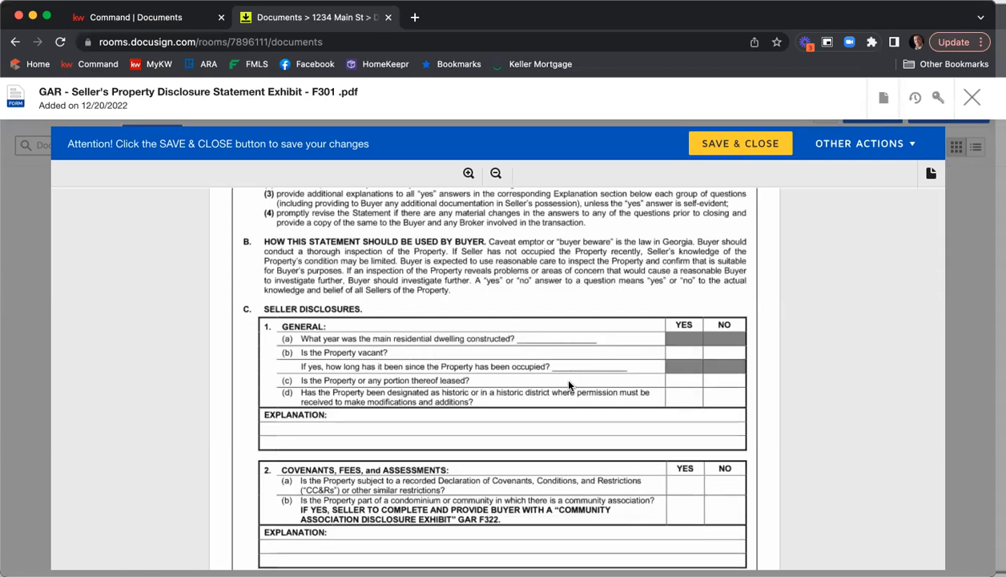
scroll(729, 404, down, 2)
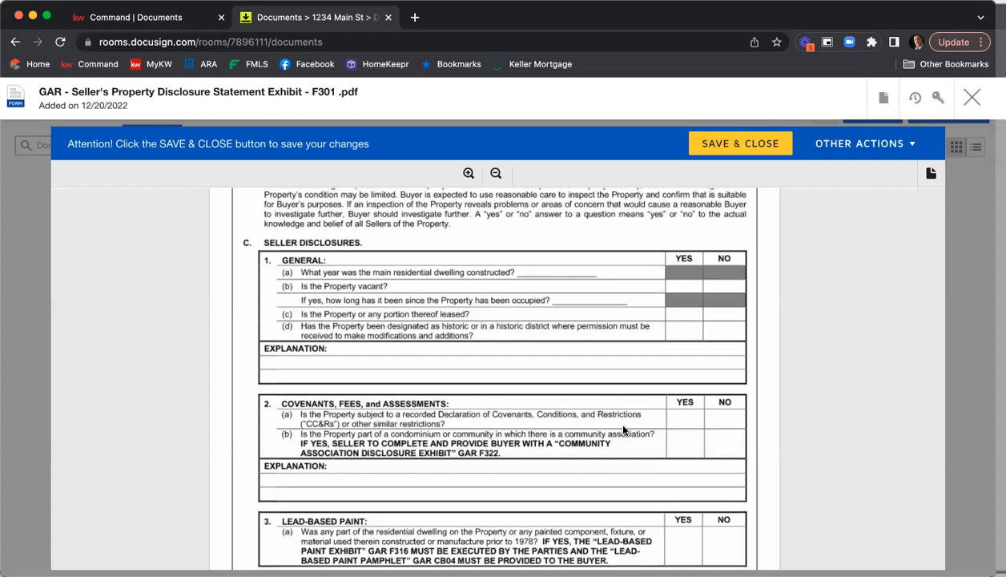
scroll(725, 329, down, 5)
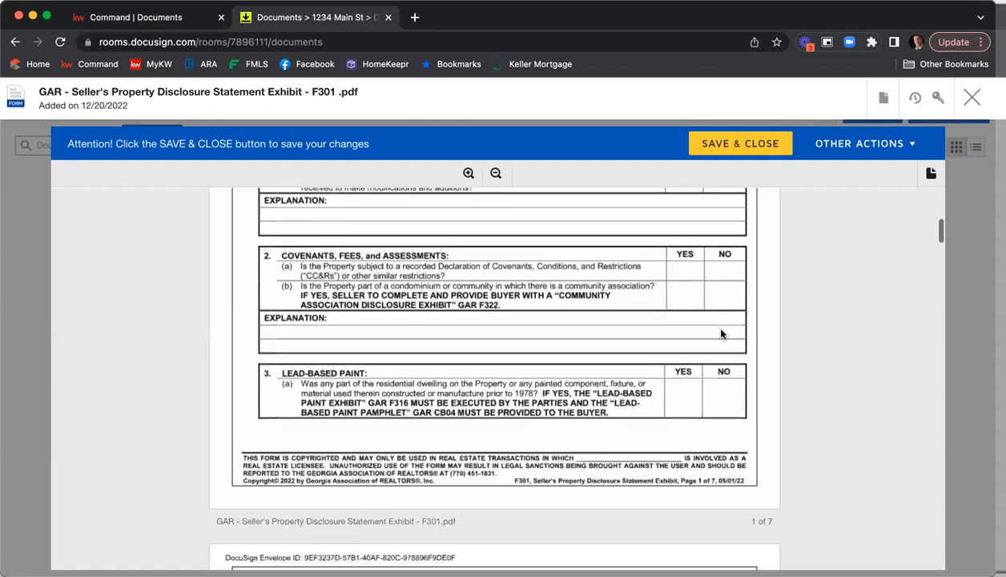
scroll(765, 357, down, 3)
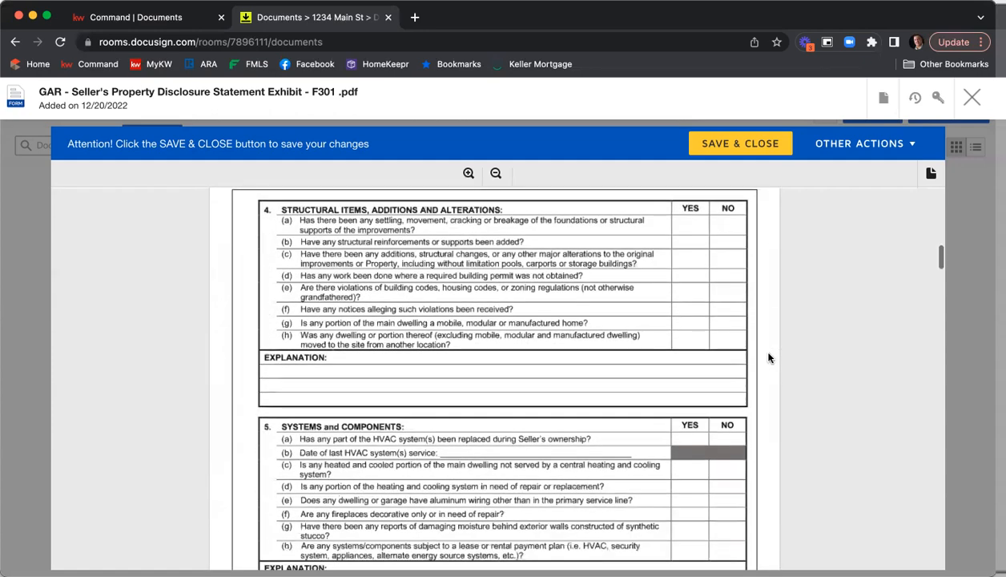
scroll(730, 349, down, 6)
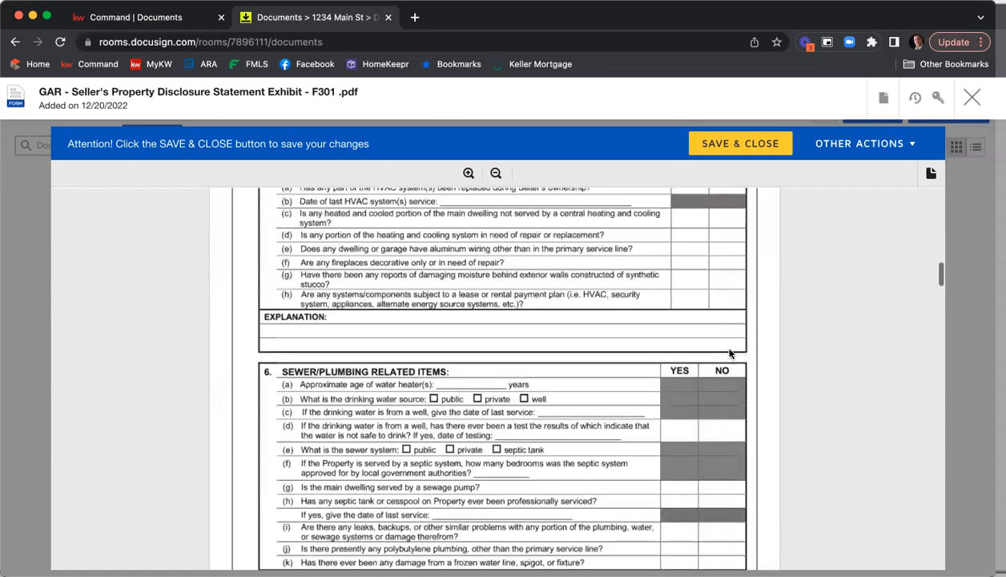
scroll(731, 351, down, 9)
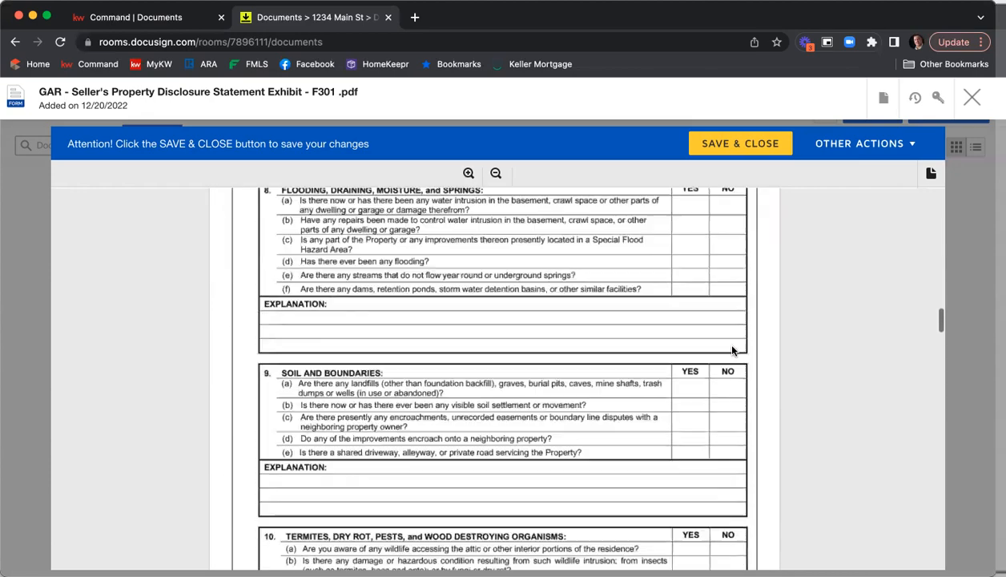
scroll(732, 350, down, 12)
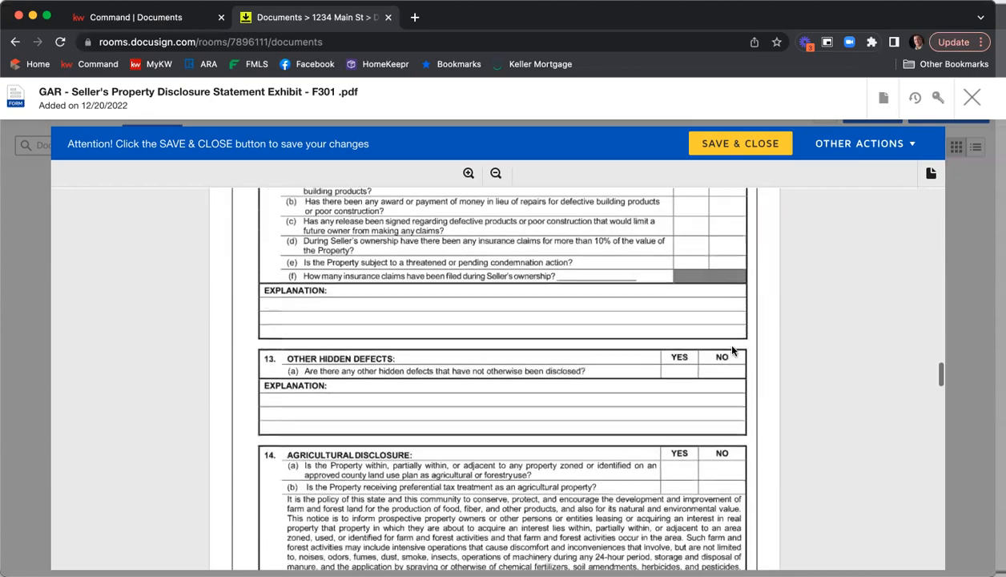
scroll(732, 350, down, 10)
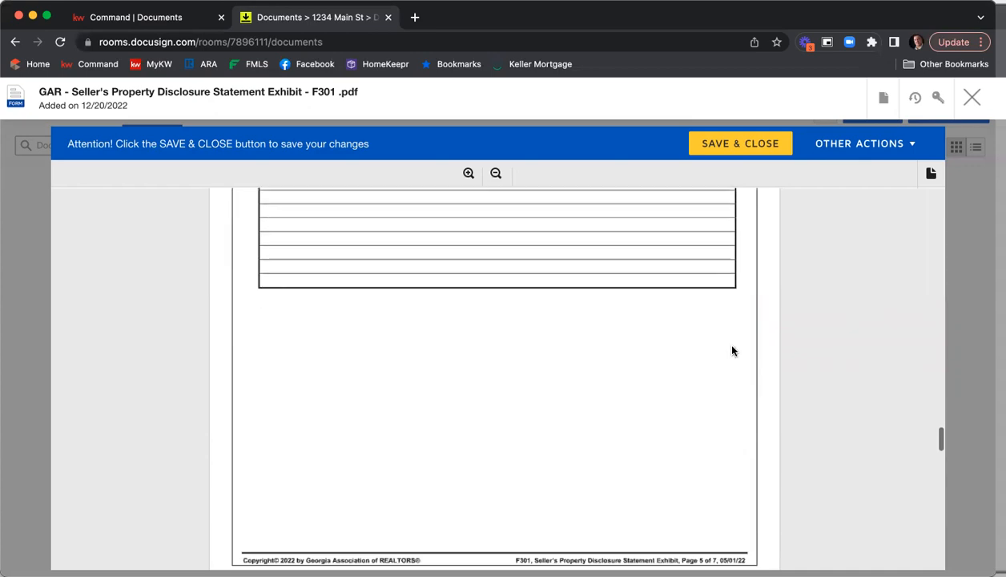
scroll(731, 350, down, 10)
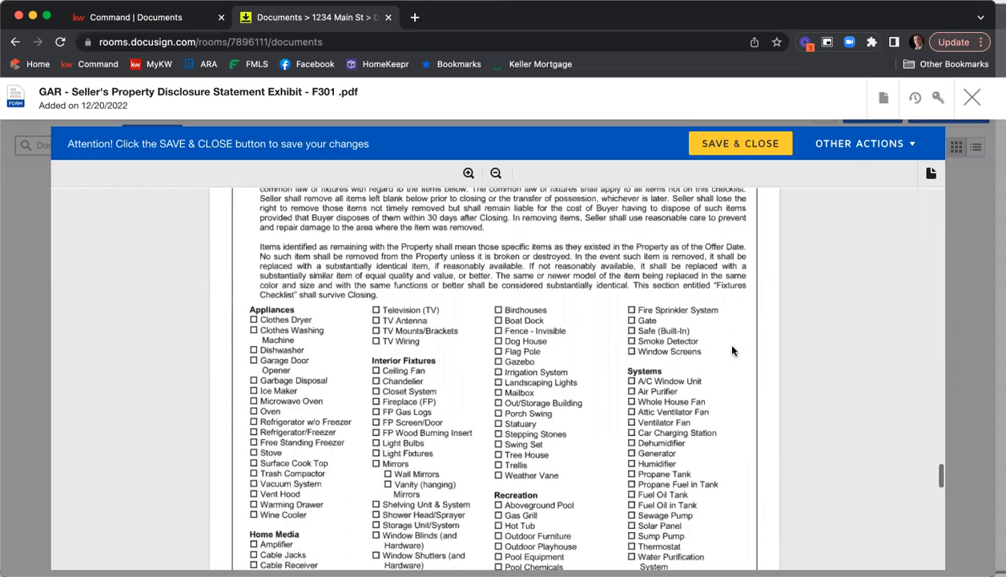
scroll(731, 350, down, 8)
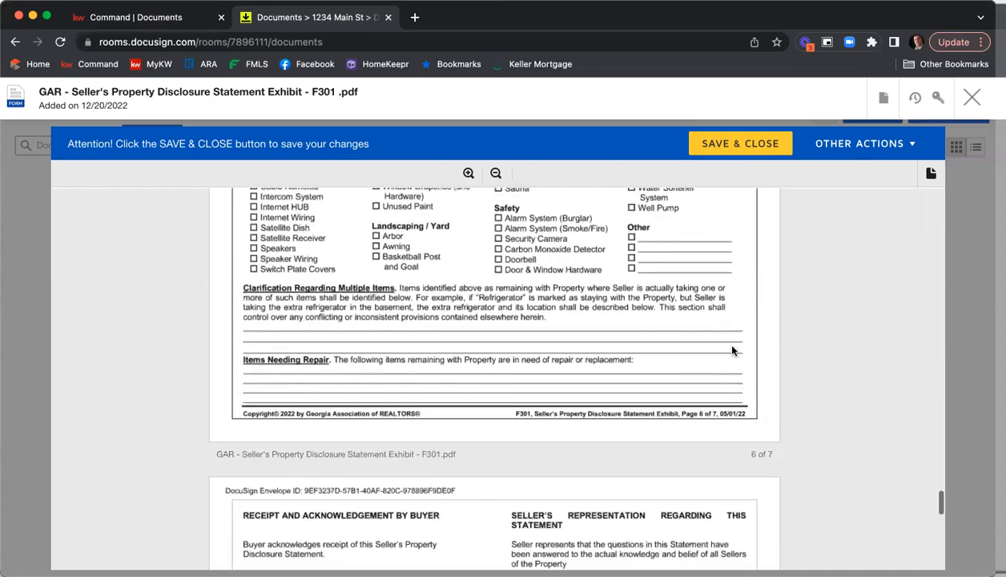
scroll(766, 353, down, 1)
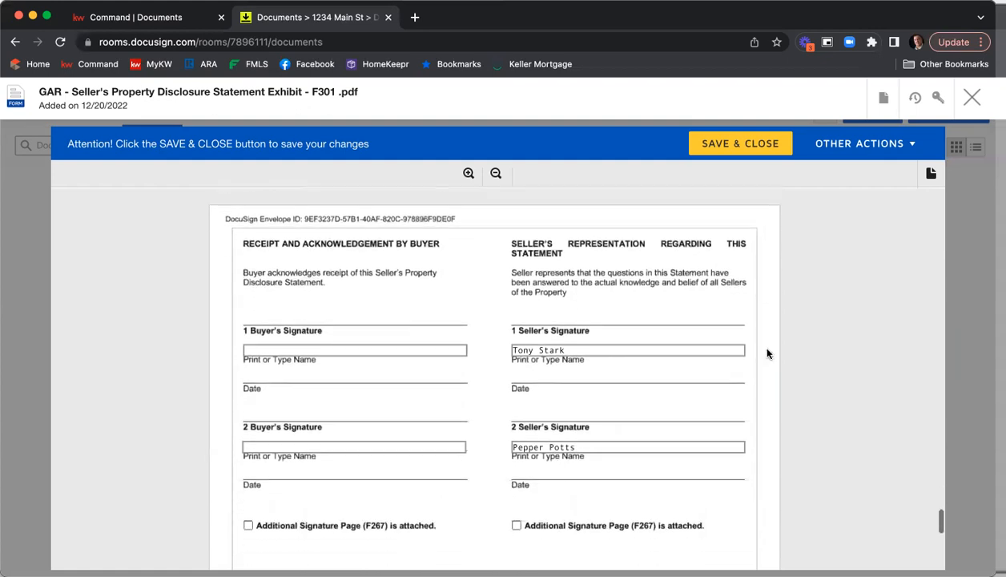
scroll(761, 351, down, 1)
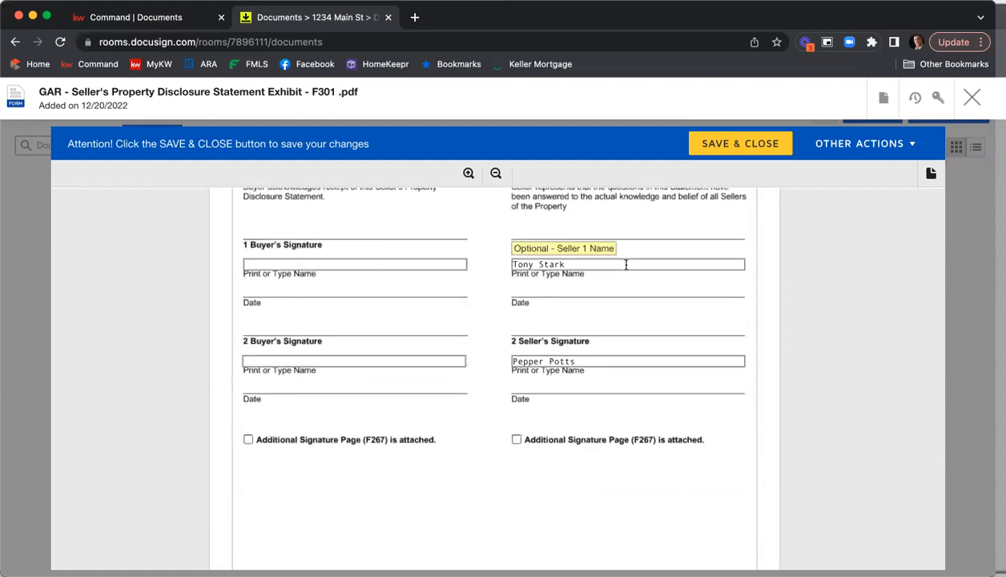
scroll(720, 339, down, 3)
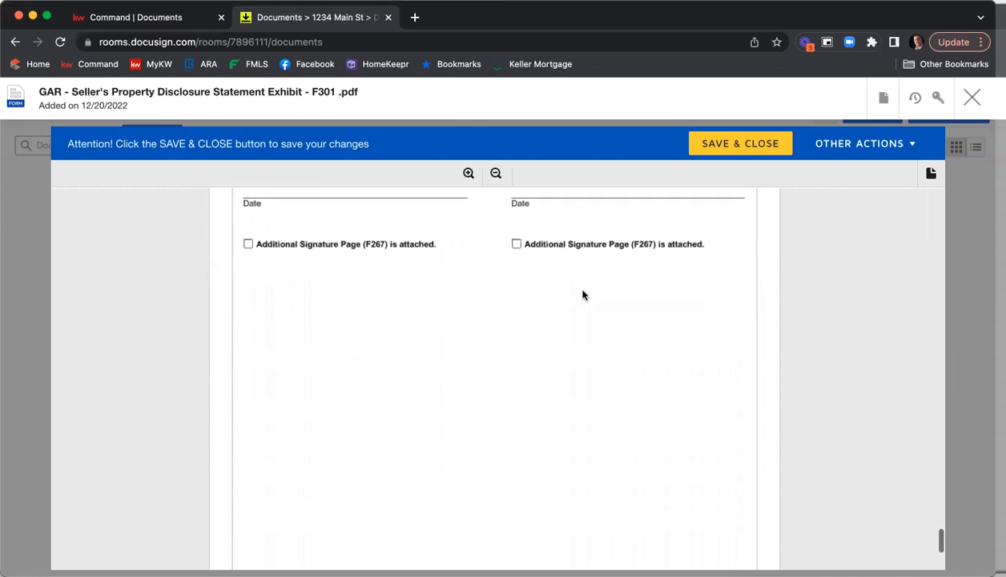
scroll(556, 319, down, 6)
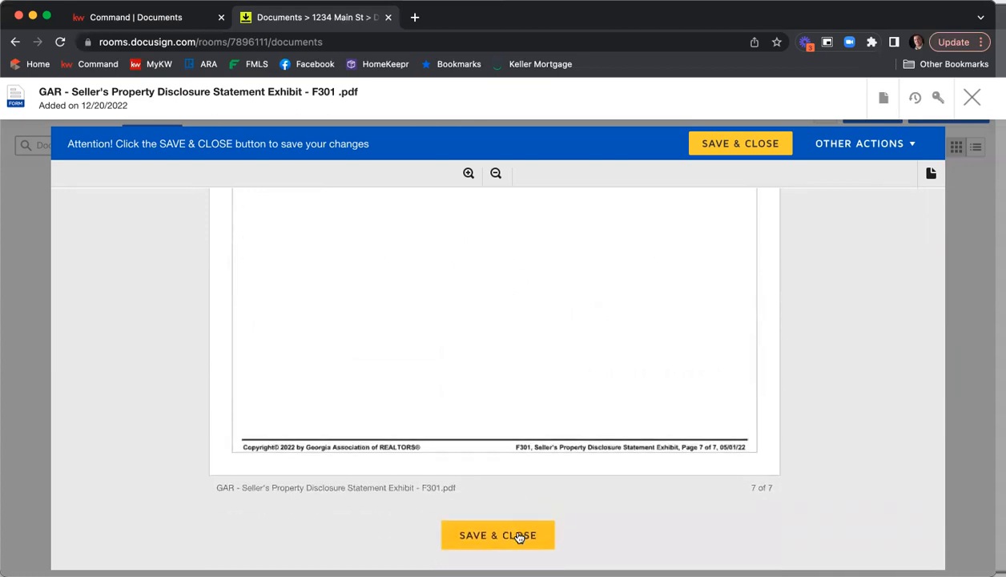
click(517, 536)
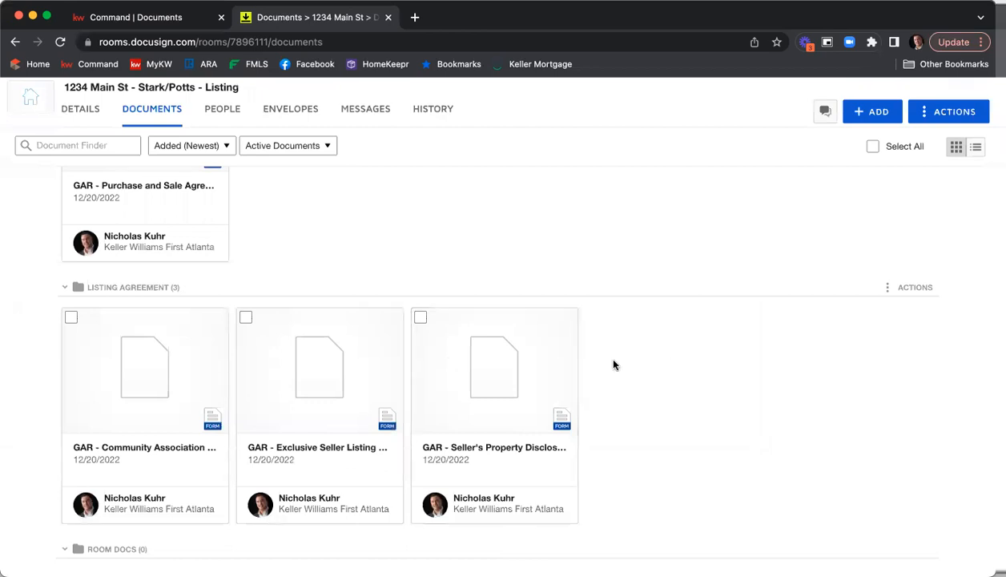
Open the Community Association Disclosure form, review its pages, and save and close it
click(134, 361)
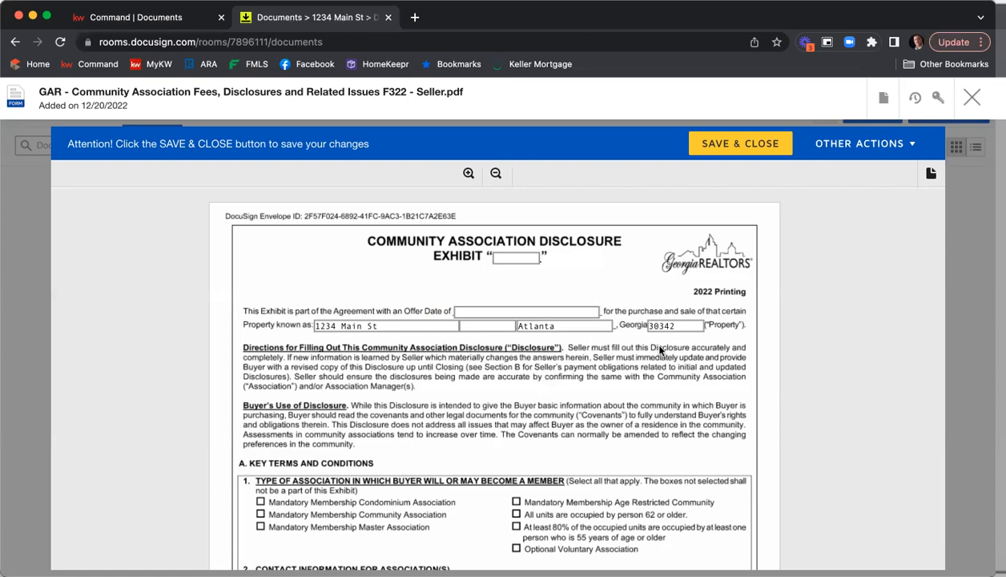
scroll(787, 315, down, 3)
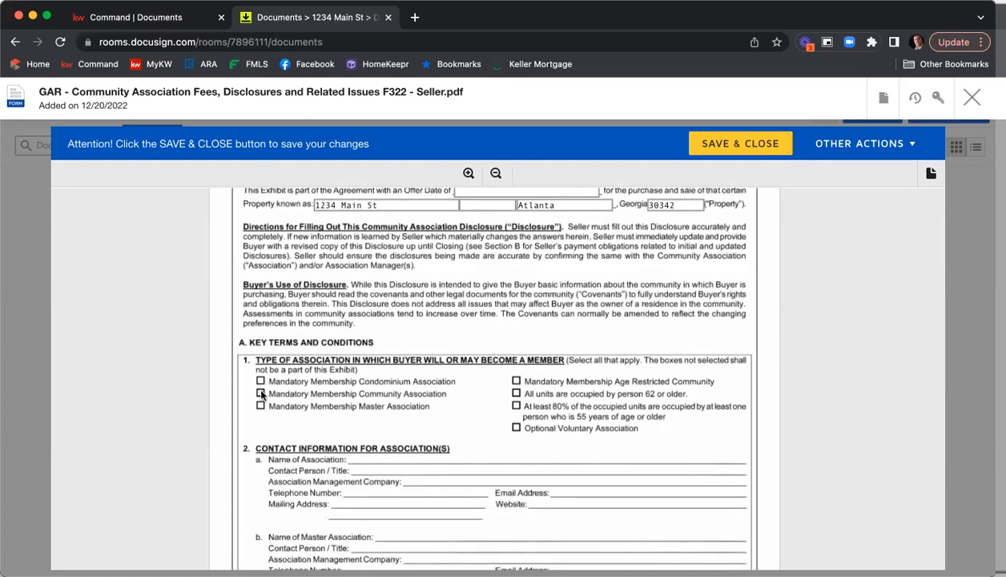
scroll(541, 390, down, 3)
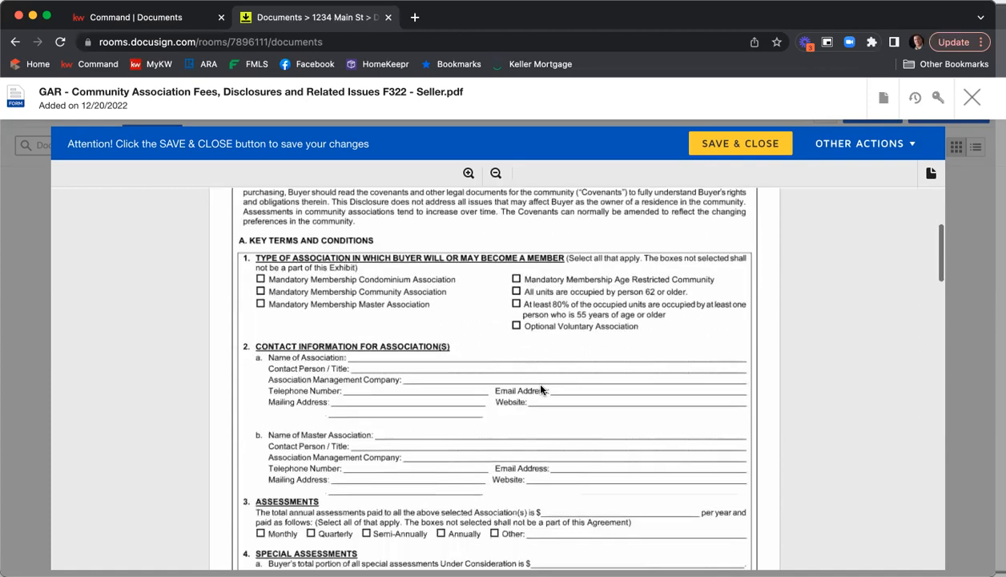
scroll(449, 384, down, 3)
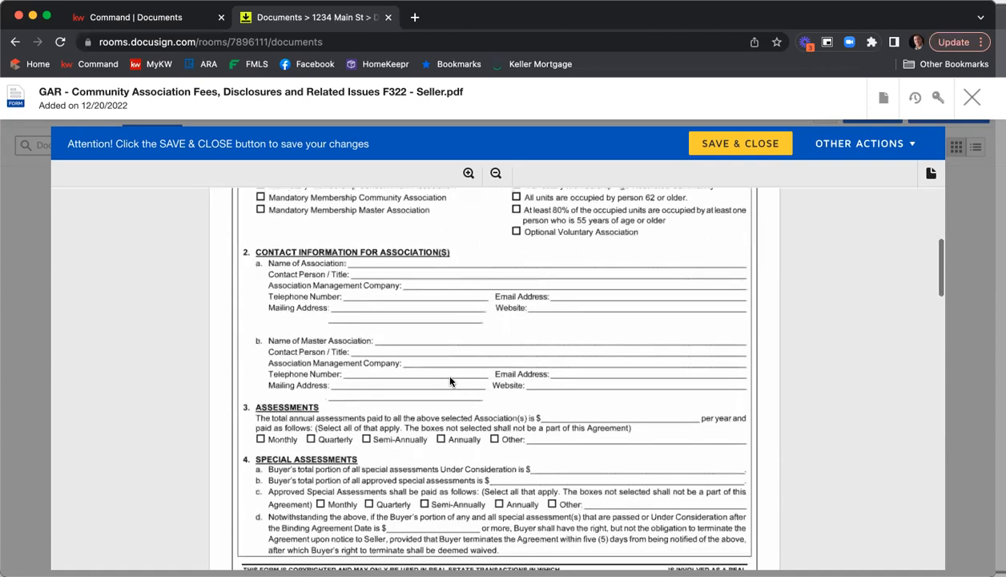
scroll(481, 362, down, 3)
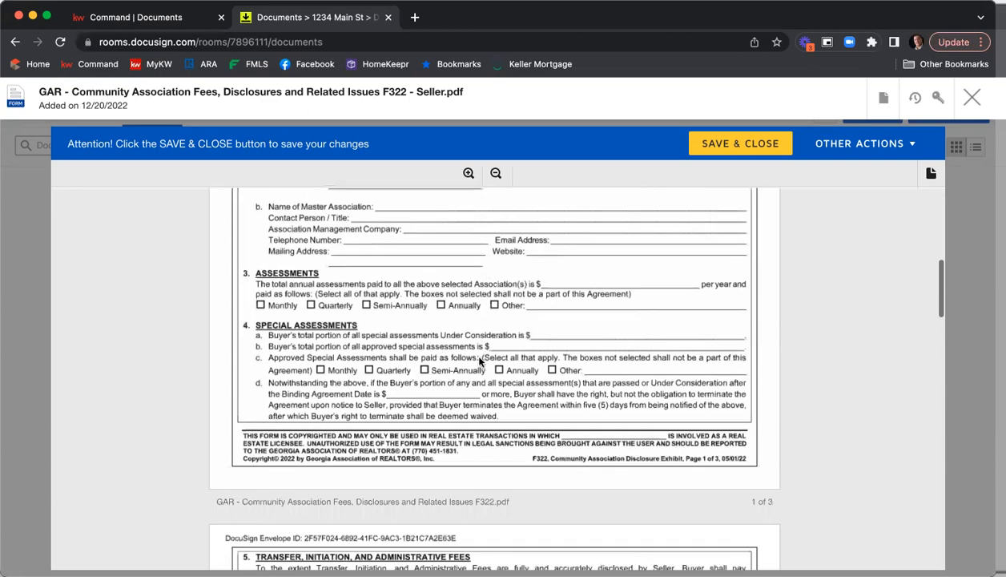
scroll(552, 336, down, 8)
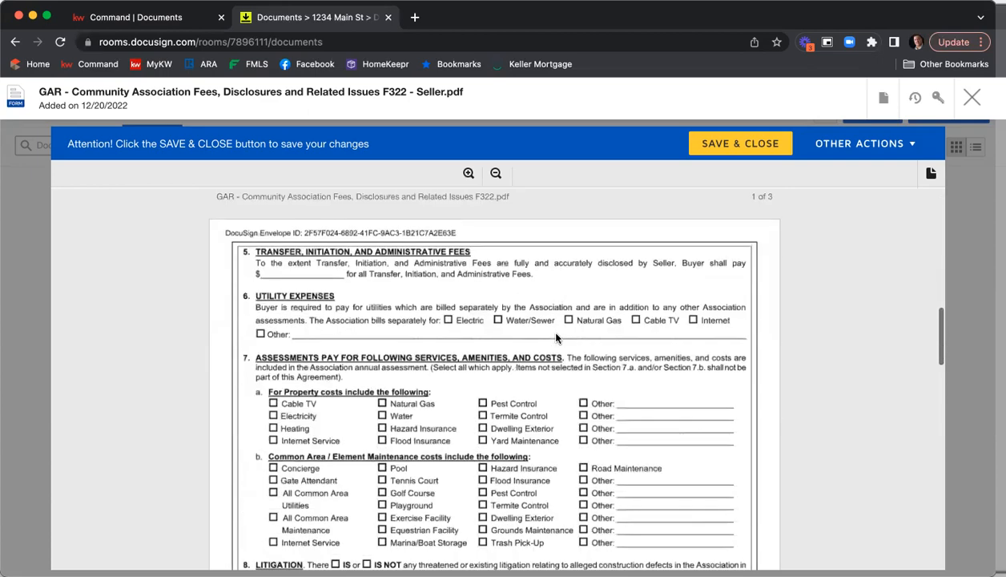
scroll(584, 333, down, 10)
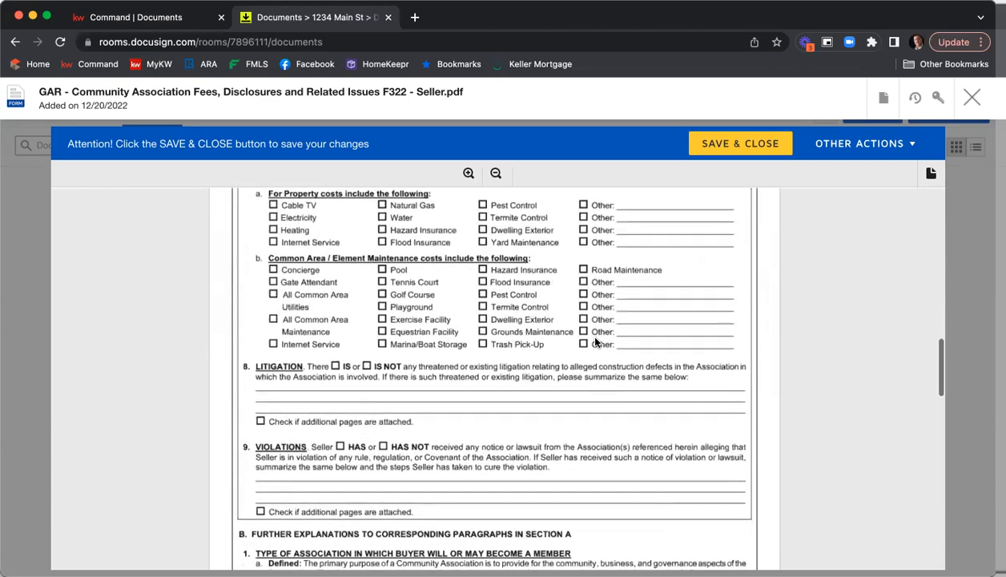
scroll(595, 342, down, 12)
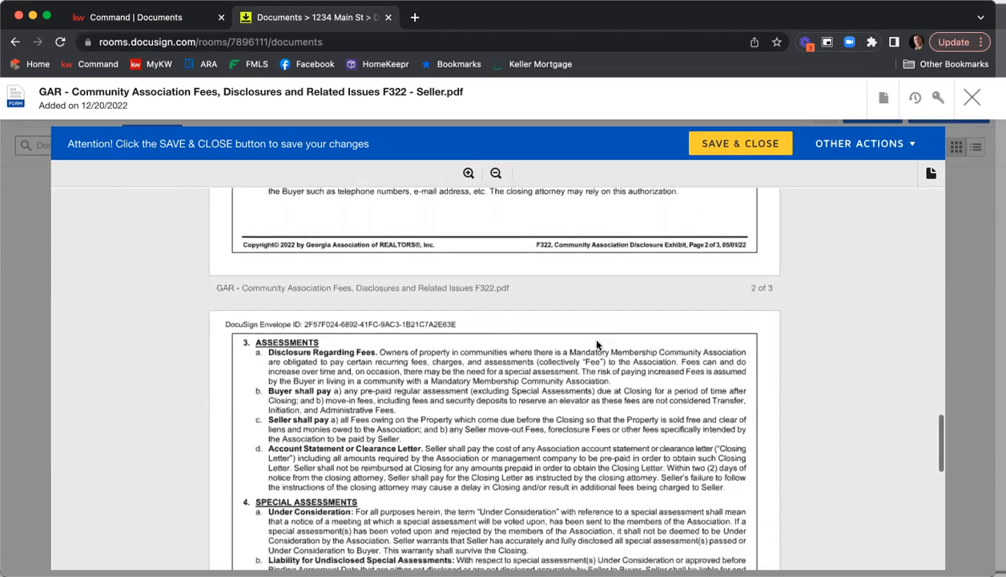
scroll(598, 343, down, 8)
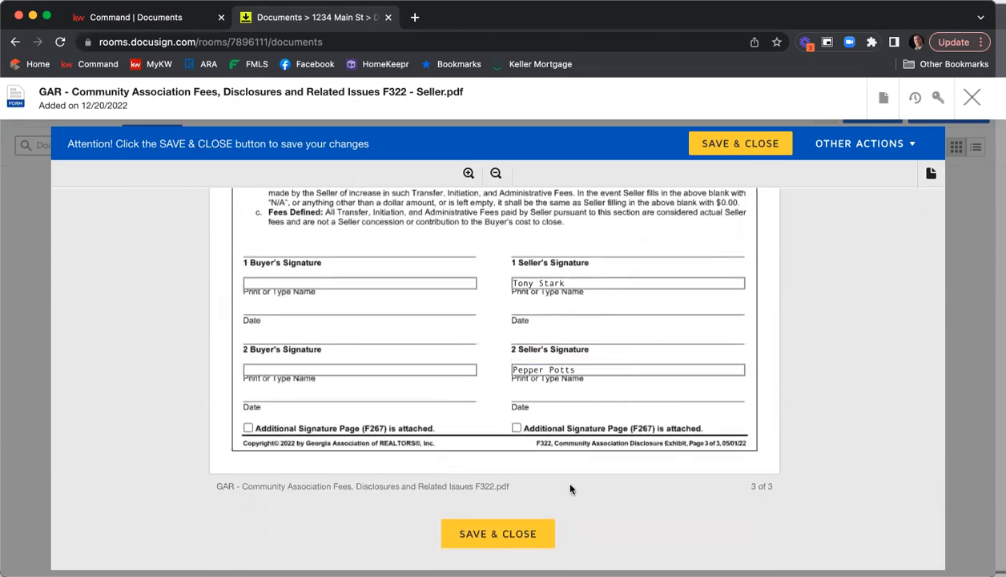
click(516, 534)
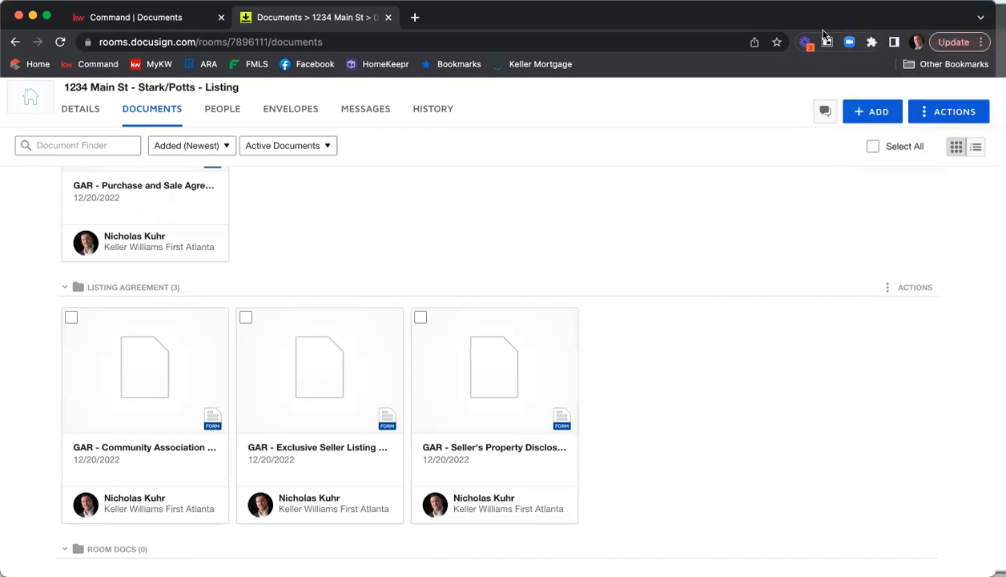
Open the Purchase and Sale Agreement and set the Offer Date to 12/20/2022
scroll(696, 257, up, 2)
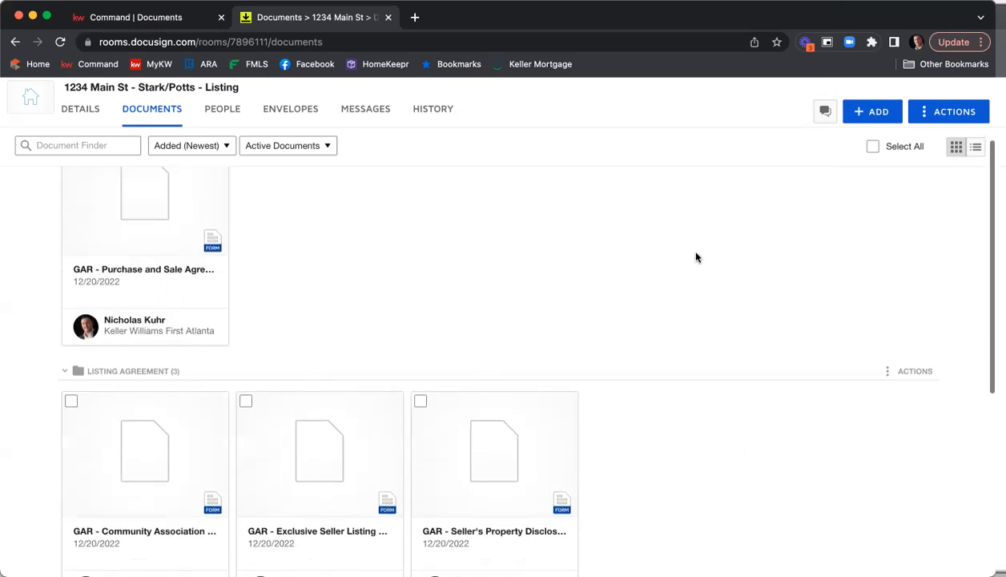
scroll(695, 257, up, 2)
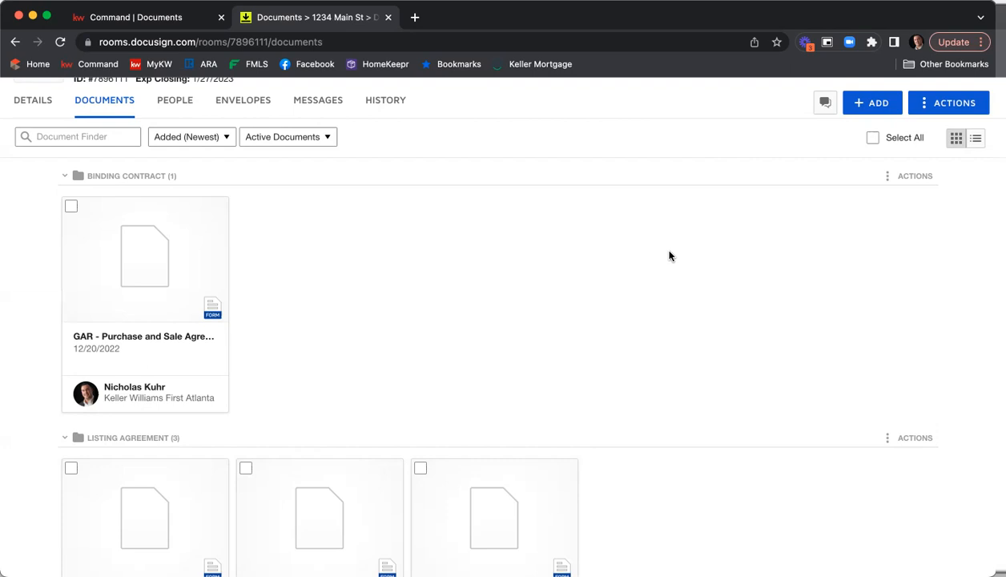
click(148, 242)
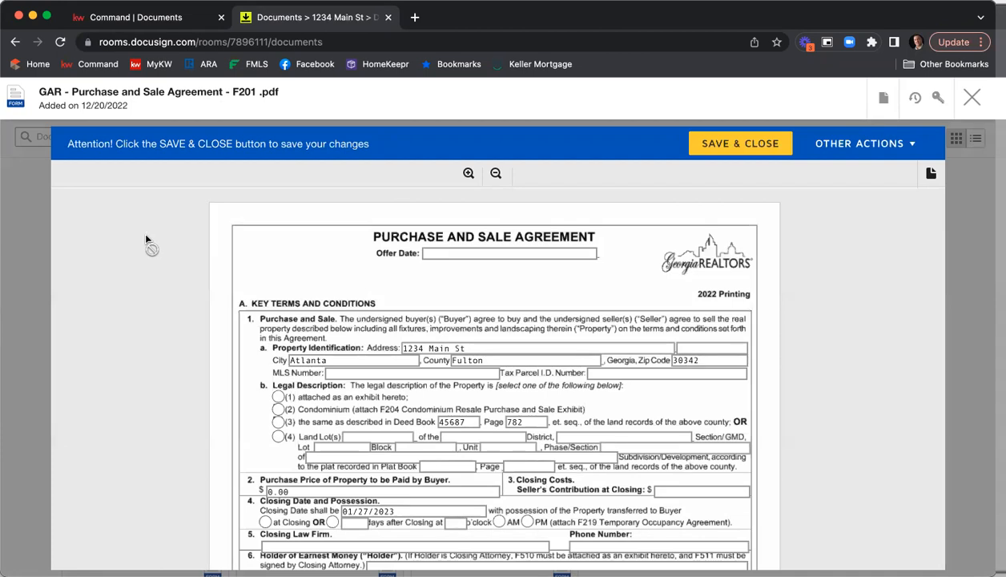
click(441, 253)
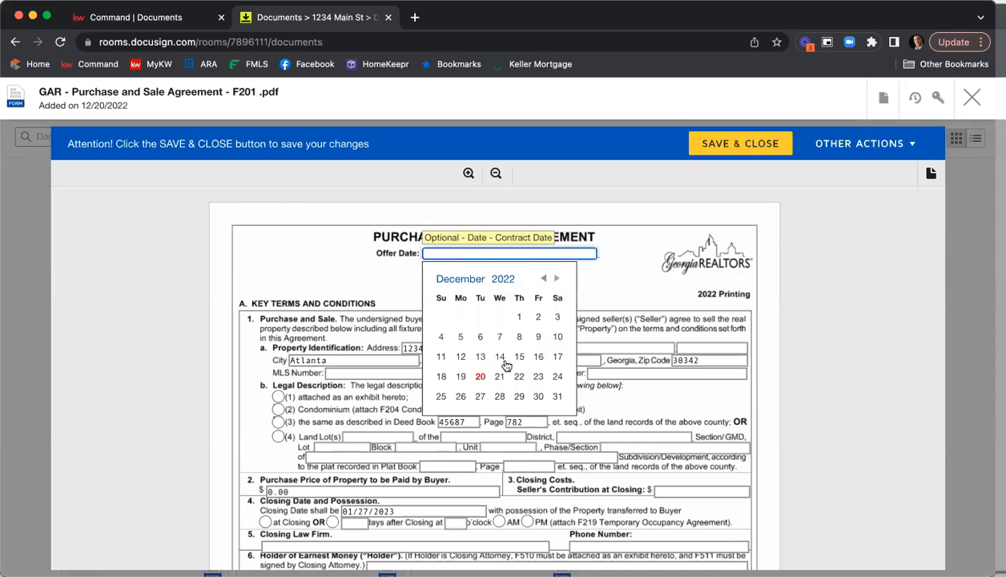
click(480, 383)
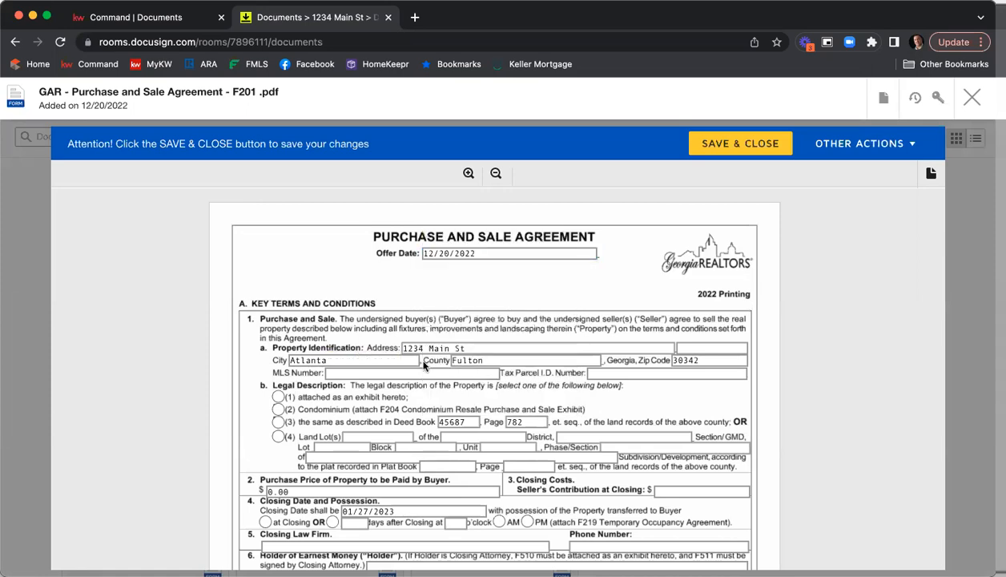
scroll(241, 268, down, 3)
click(337, 262)
text(789456)
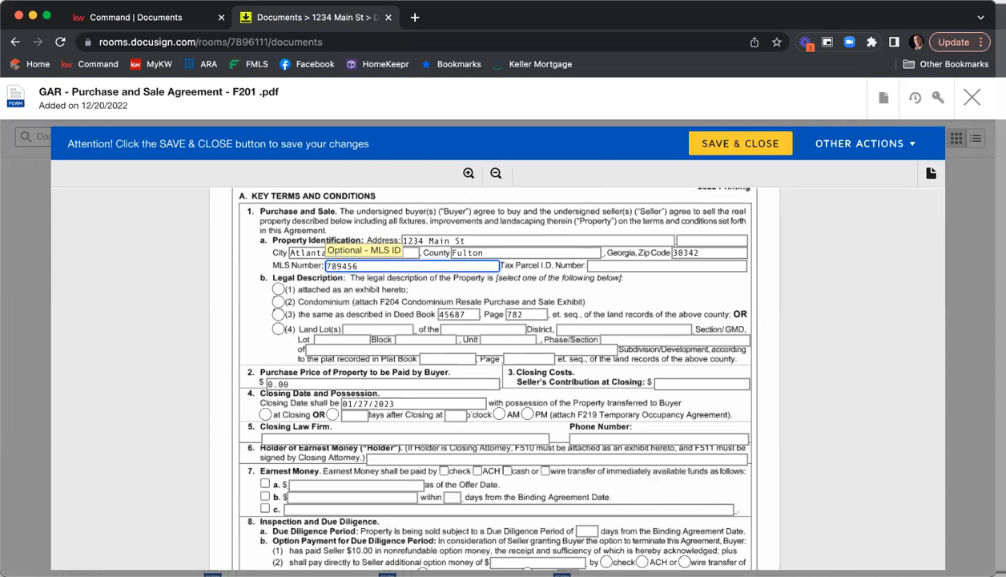
text(7)
key(Tab)
text(7897465132)
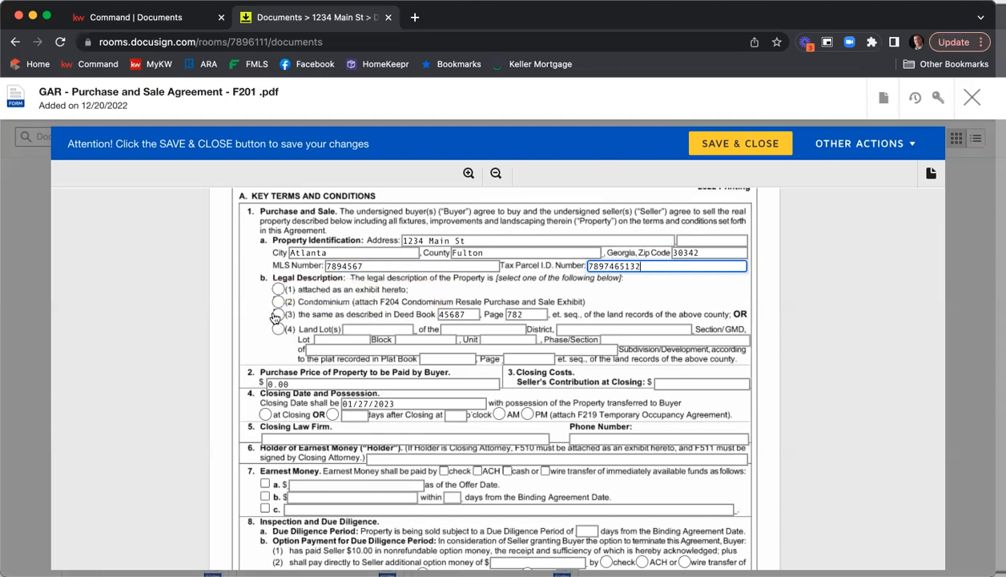
Choose the legal description option that references the Deed Book and Page
click(278, 315)
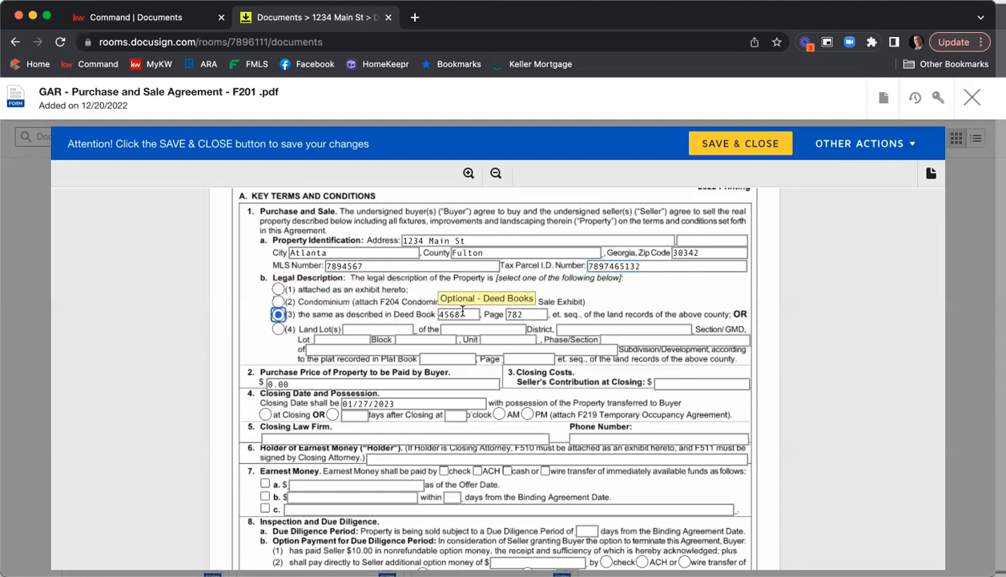
scroll(826, 310, down, 2)
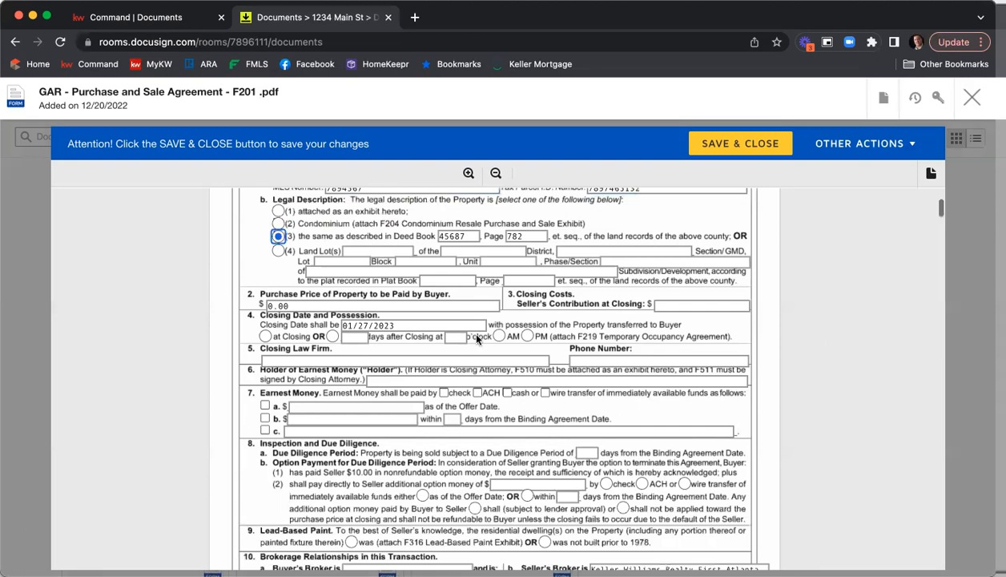
Set the Purchase Price to 365,000 and the Seller's Contribution at Closing to 5000
drag(295, 306, 236, 304)
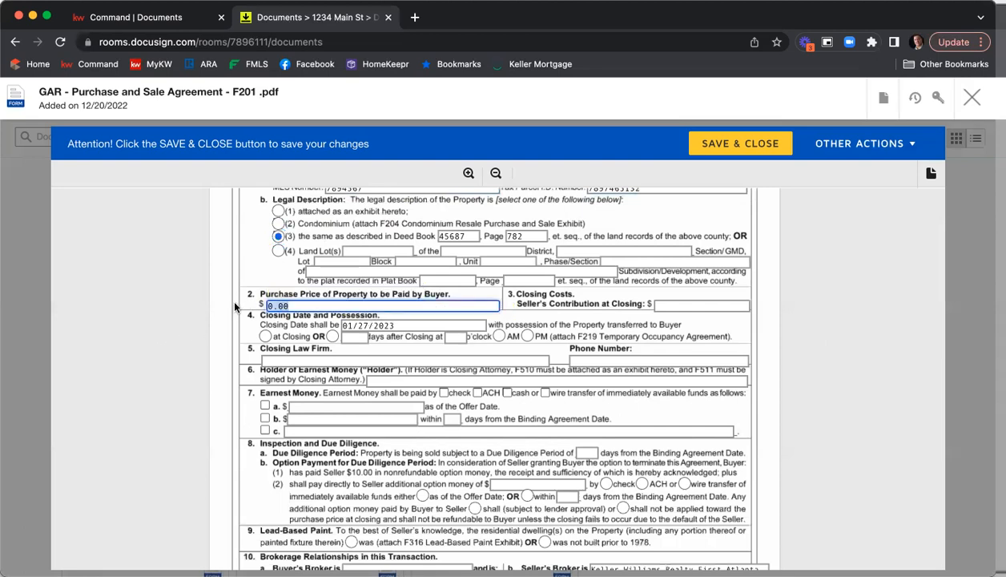
text(365,000)
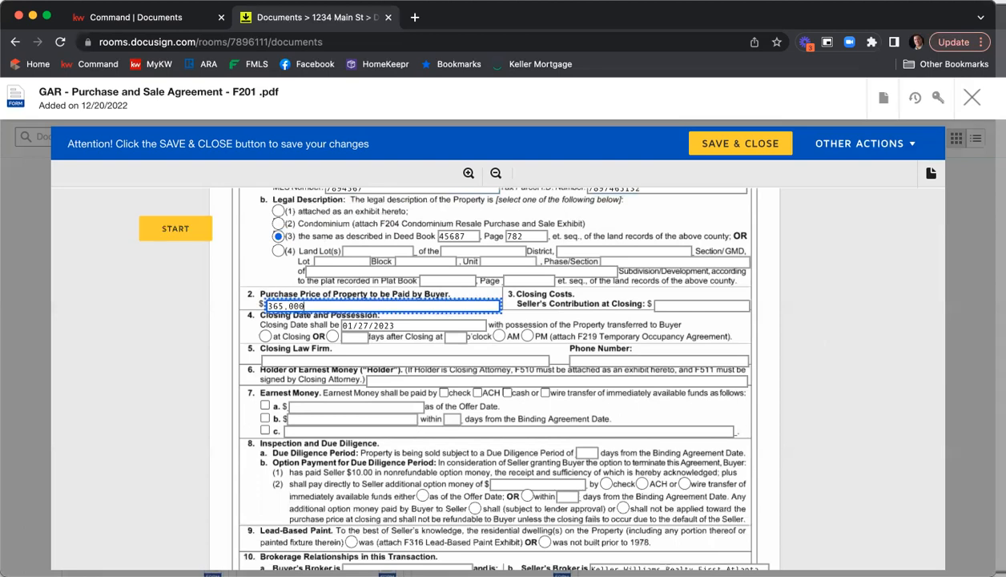
key(Tab)
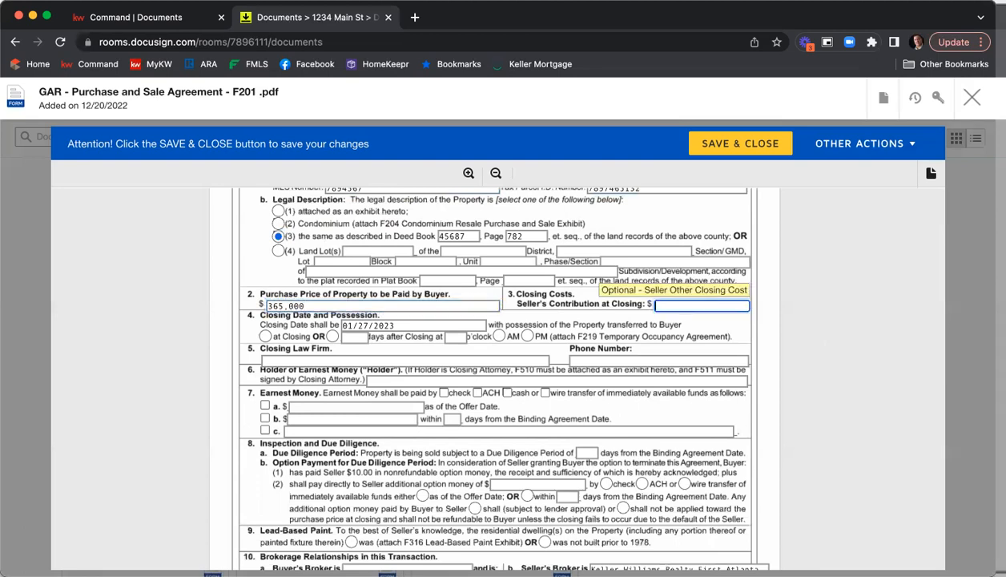
text(5000)
key(Tab)
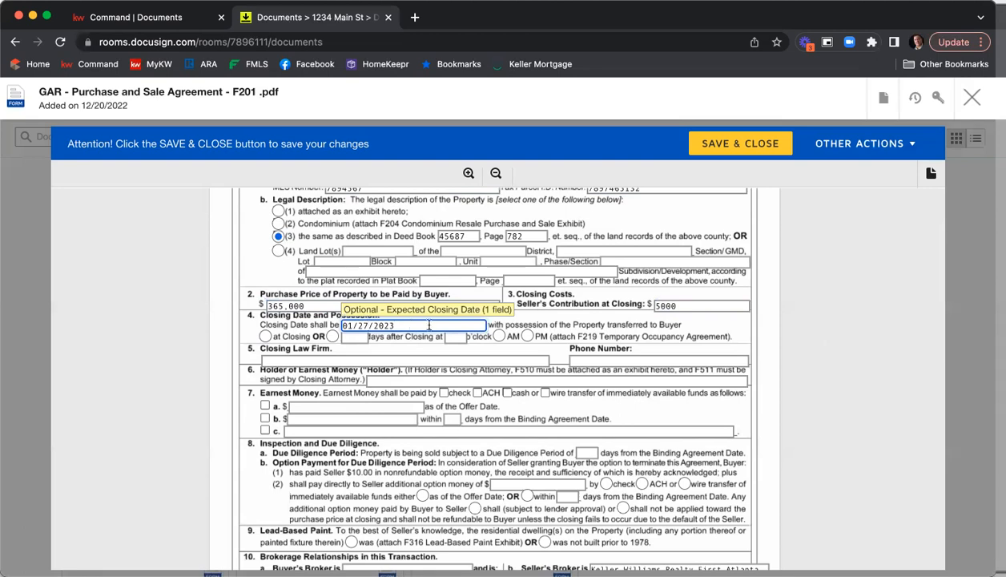
Change the Closing Date to 01/20/2023 and choose possession at Closing
click(360, 323)
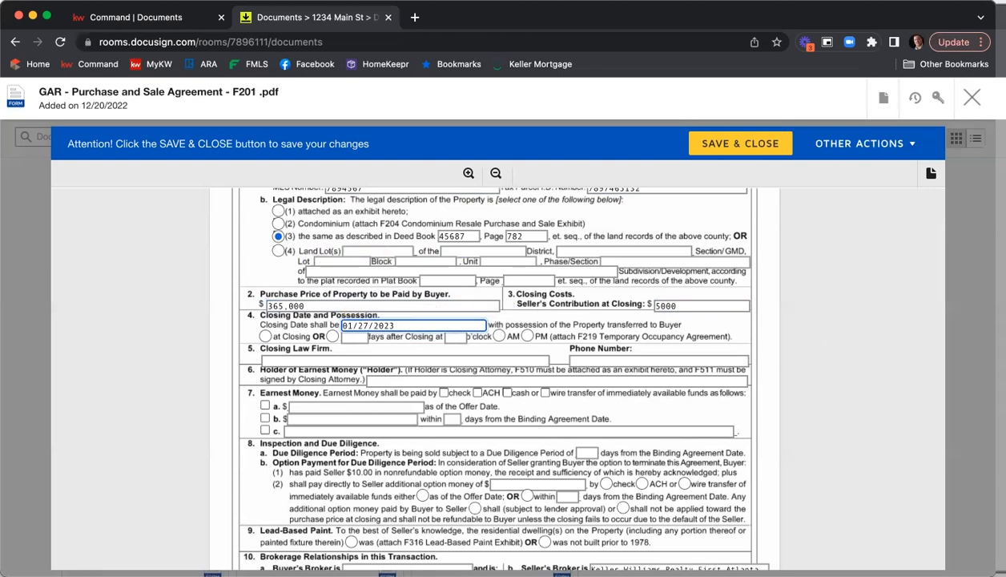
key(super+Tab)
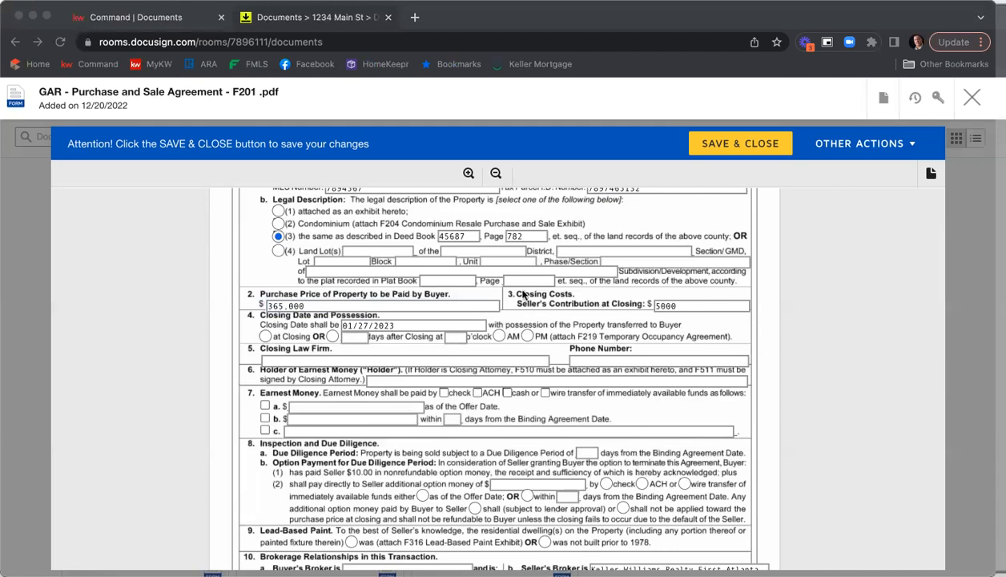
click(362, 325)
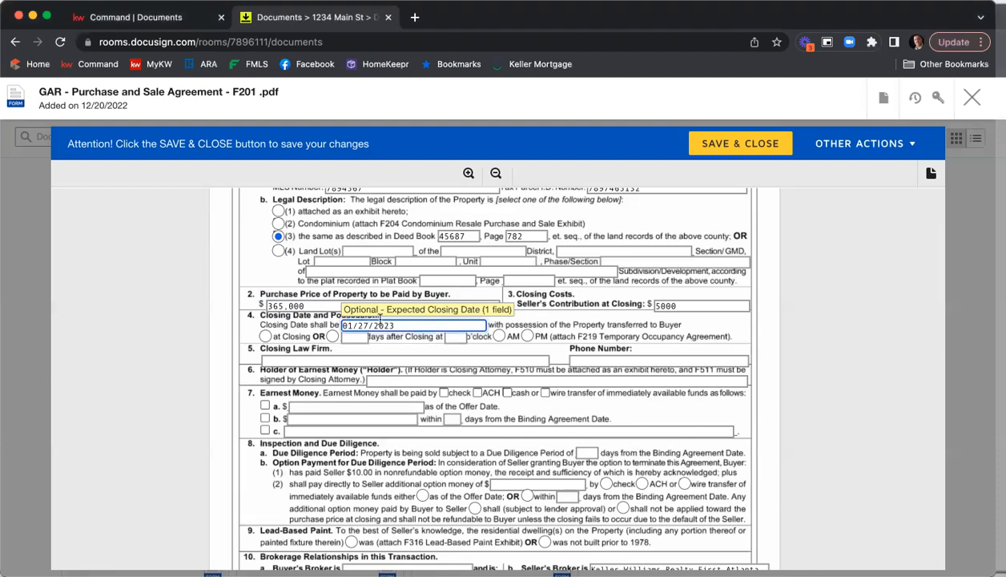
key(Delete)
text(0)
click(266, 336)
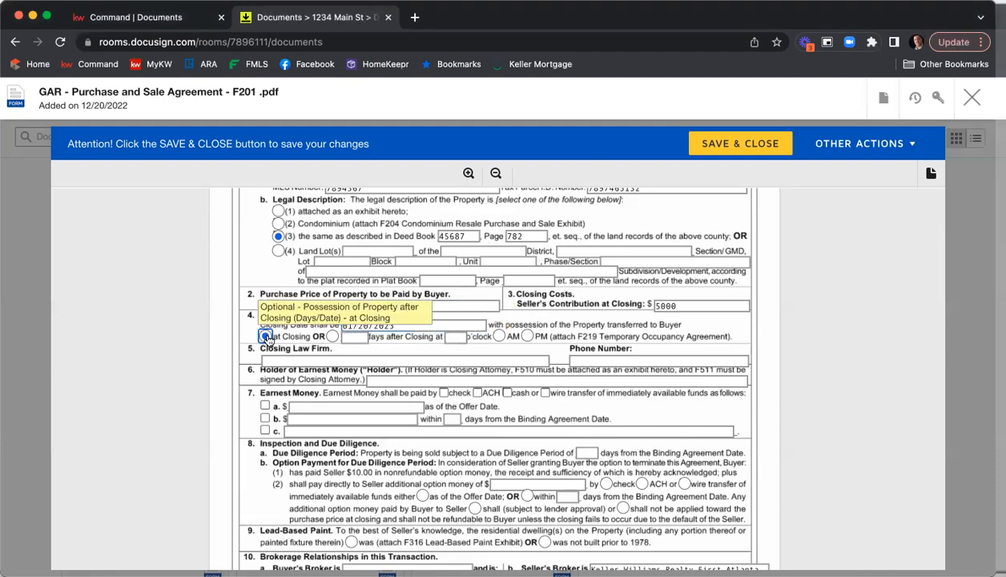
Enter C&B - Glenridge Office as the Closing Law Firm and fill in the firm's phone number
scroll(272, 320, down, 1)
click(293, 318)
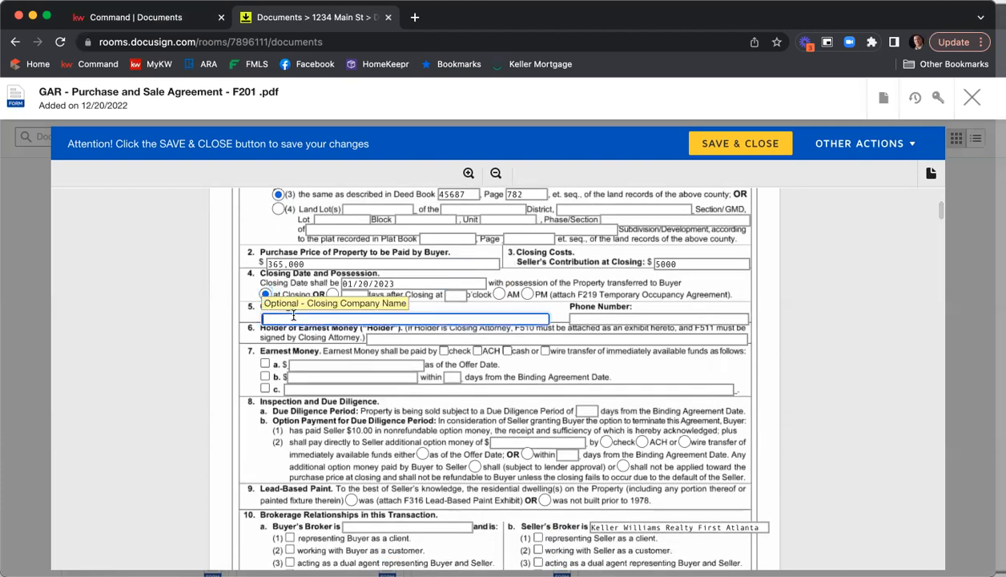
text(C&)
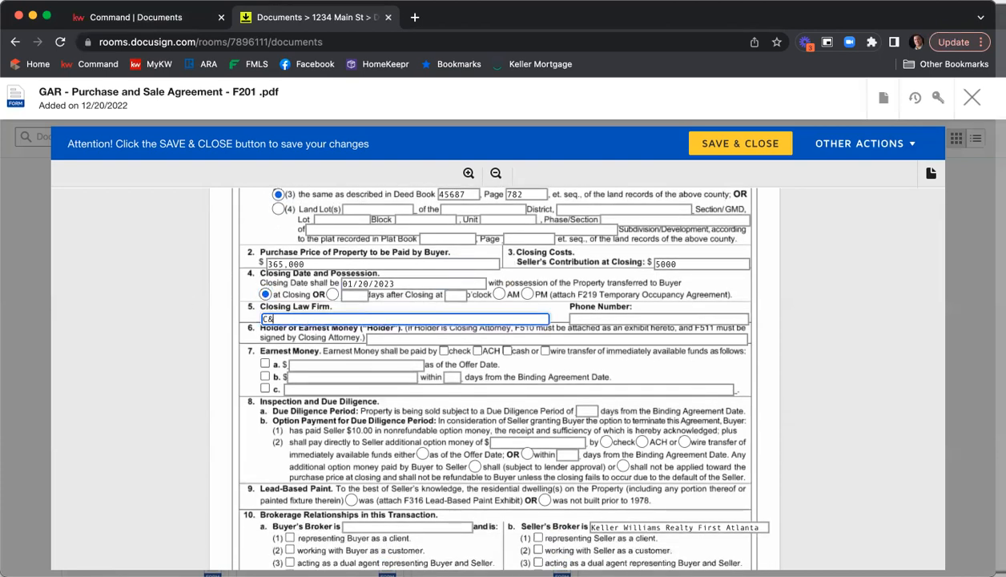
text(B - Glenridge Office)
key(Tab)
text(770-123-4567)
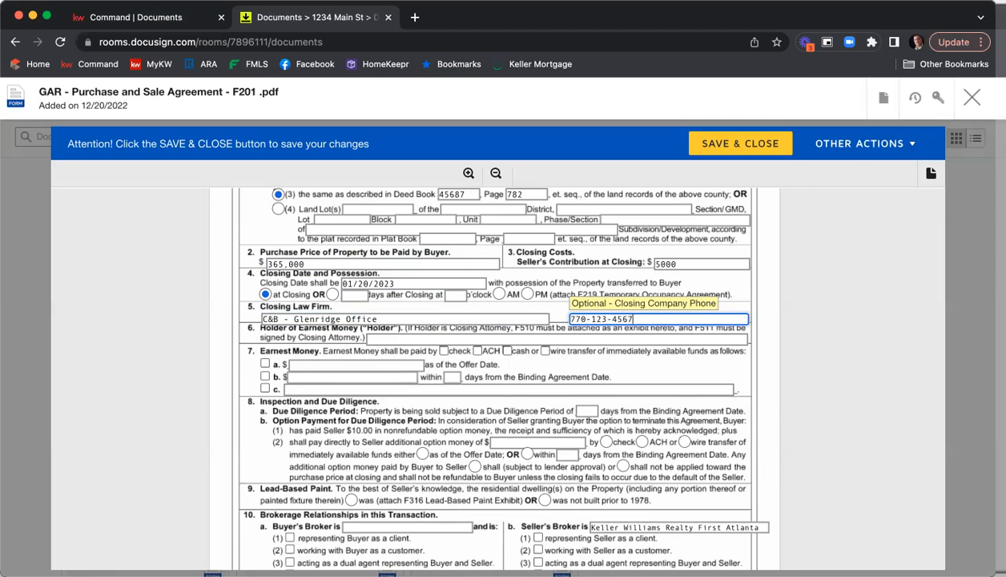
Name KWFA as Holder of Earnest Money and set earnest money by check, $5000 within 3 days
click(443, 337)
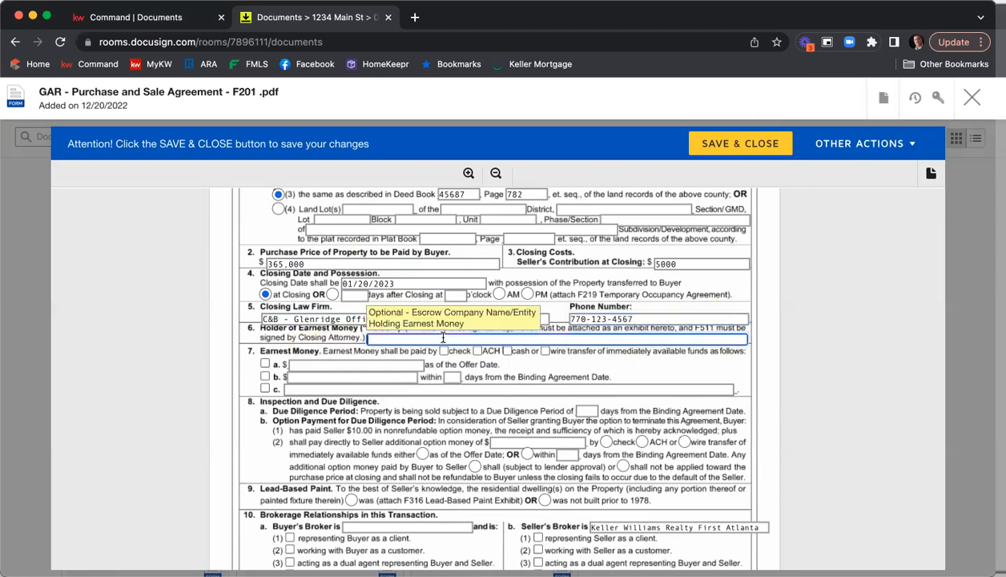
text(KWFA)
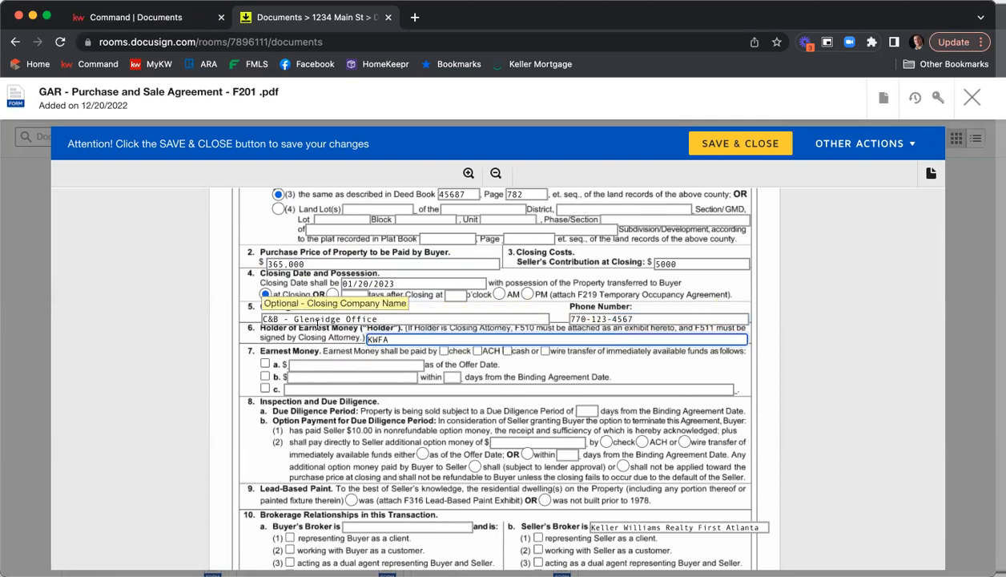
scroll(245, 312, down, 2)
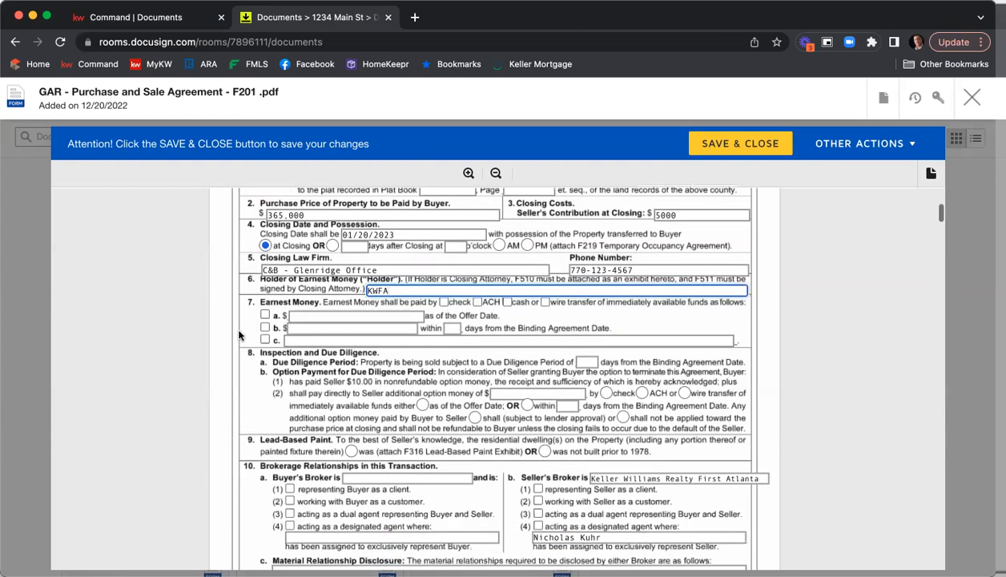
click(446, 302)
click(264, 327)
click(324, 327)
text(5000)
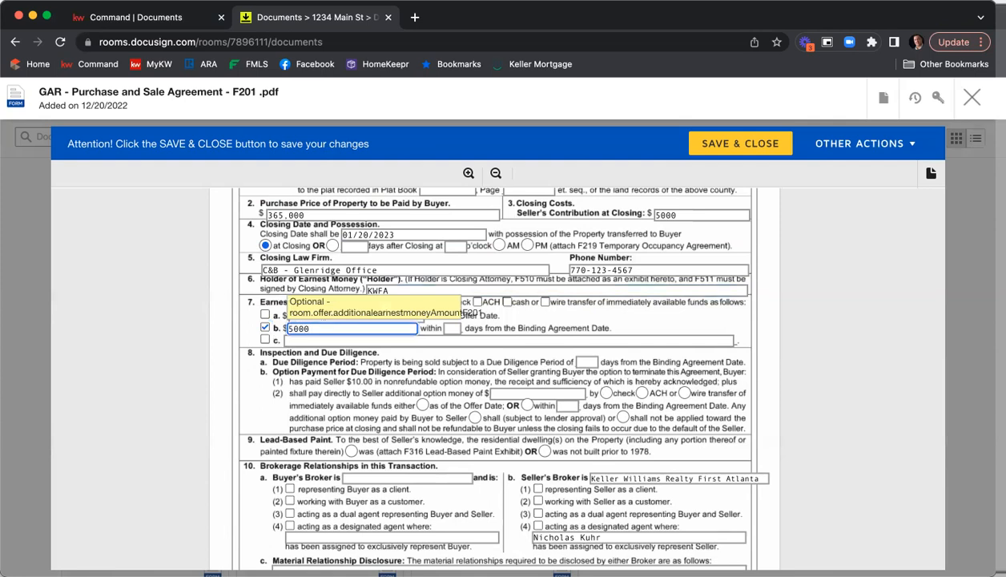
key(Tab)
text(3)
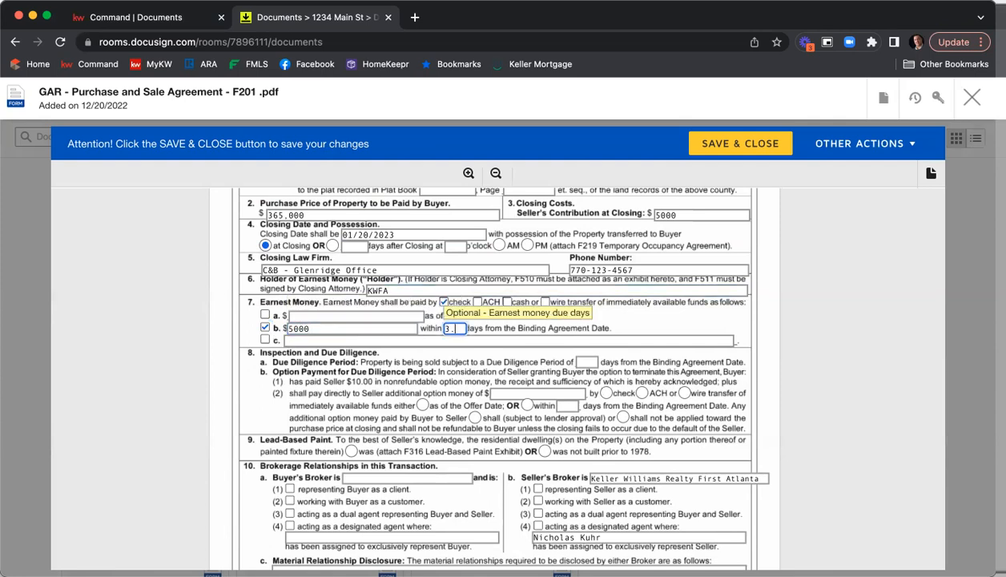
key(BackSpace)
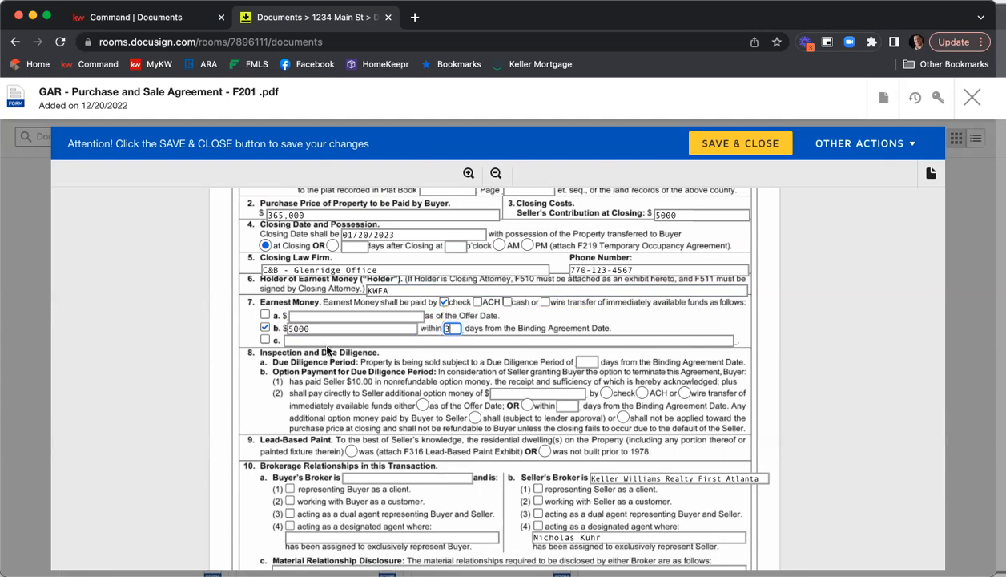
Set the Due Diligence Period to 10 days and mark the dwelling as not built prior to 1978
scroll(779, 314, down, 2)
click(587, 299)
text(10)
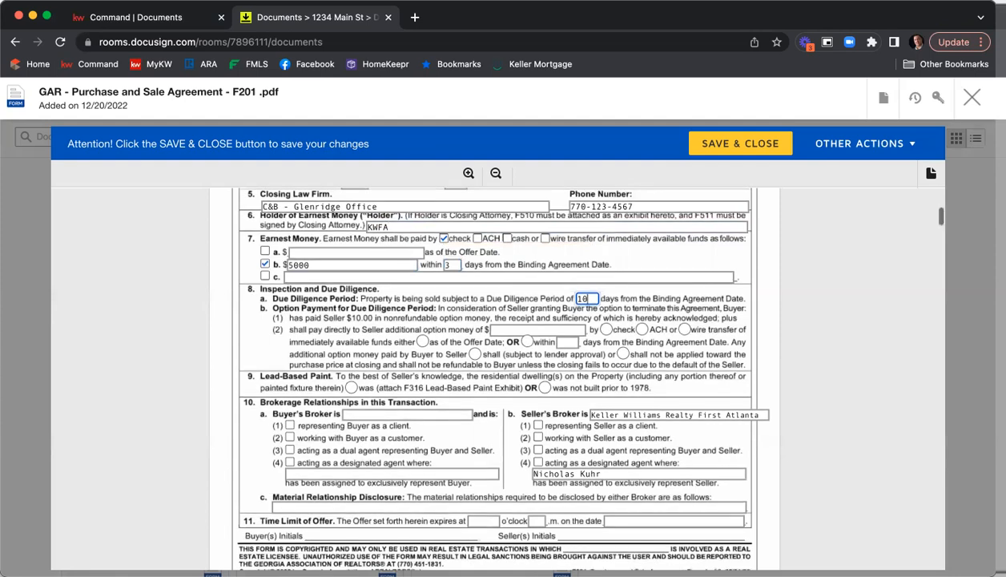
scroll(711, 328, down, 2)
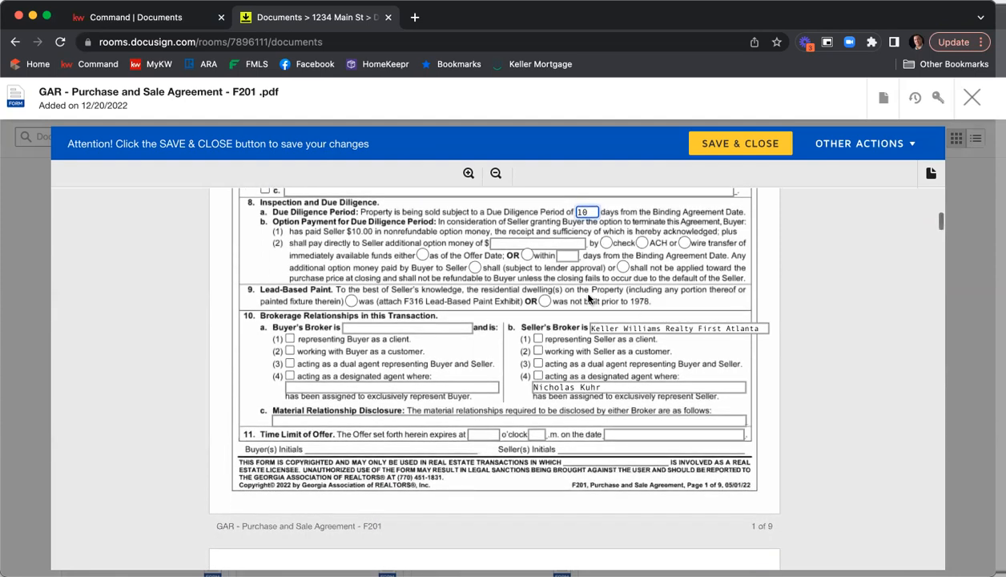
click(544, 302)
Check seller's broker representing Seller, and enter Harry Norman as Buyer's Broker representing Buyer
scroll(553, 300, down, 1)
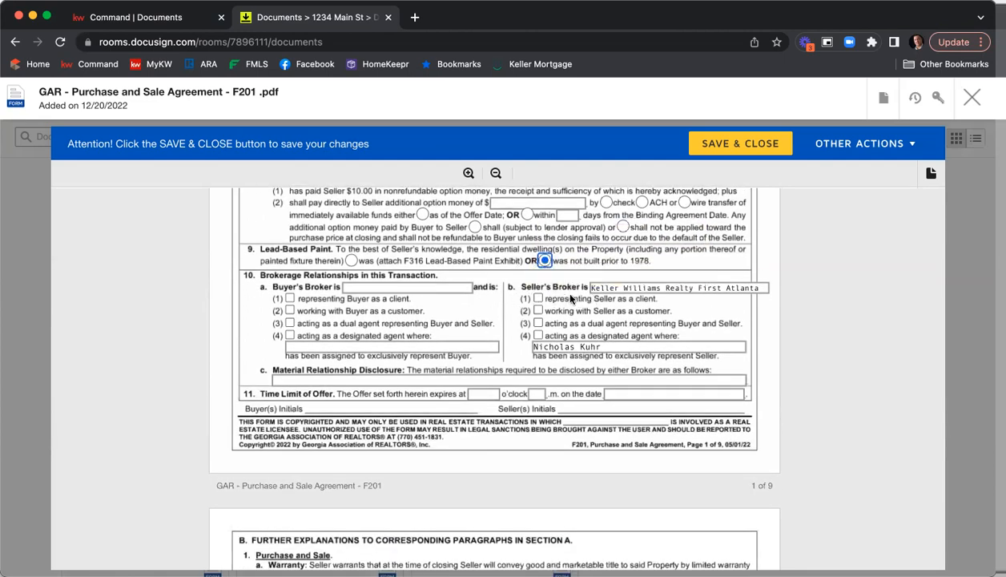
click(538, 298)
click(390, 288)
text(Harry Norman)
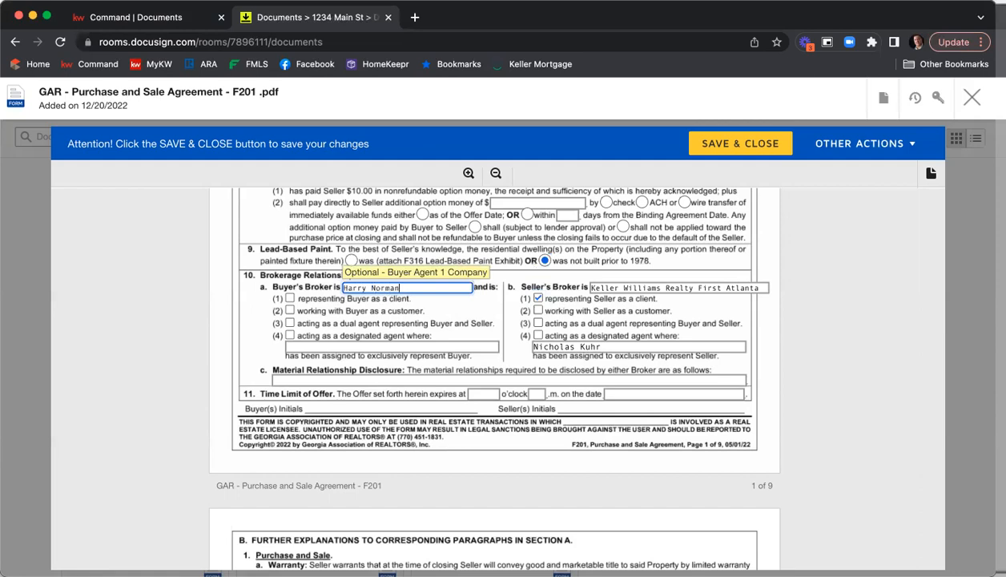
click(290, 298)
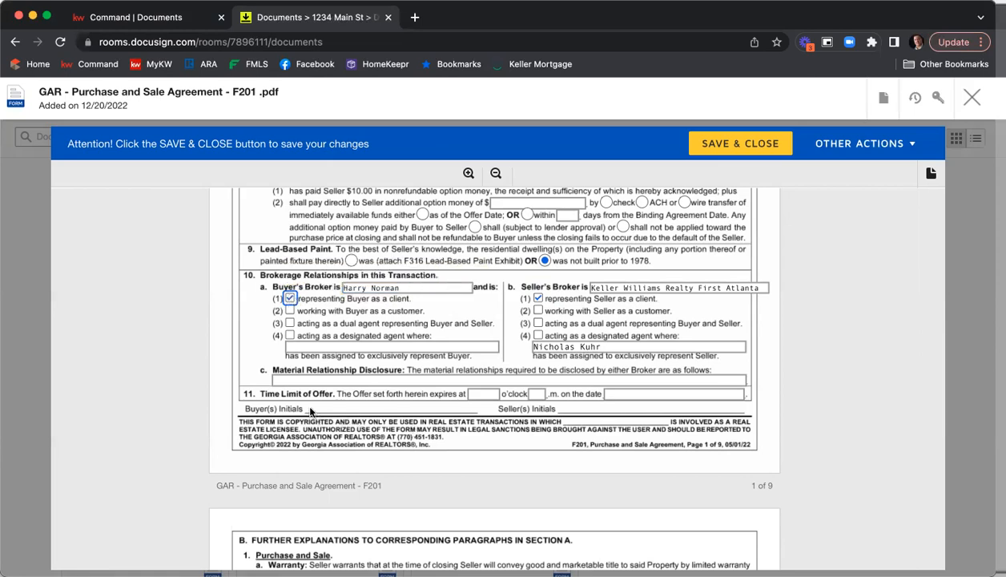
Enter N/A for Material Relationship Disclosure and set the offer to expire at 12 p.m. on 12/21/2022
scroll(318, 351, down, 1)
click(297, 326)
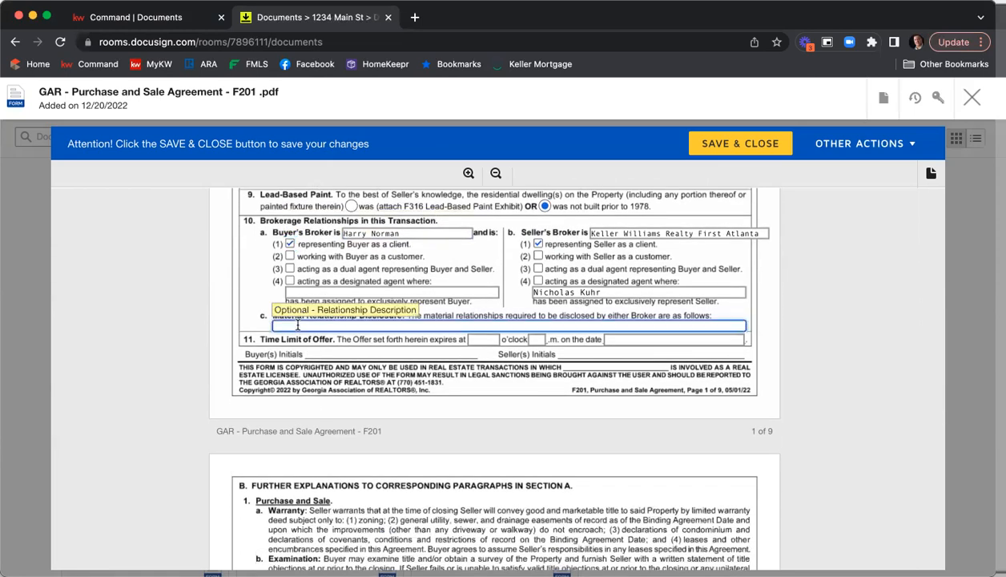
text(N/A)
key(Tab)
text(12)
key(Tab)
text(p)
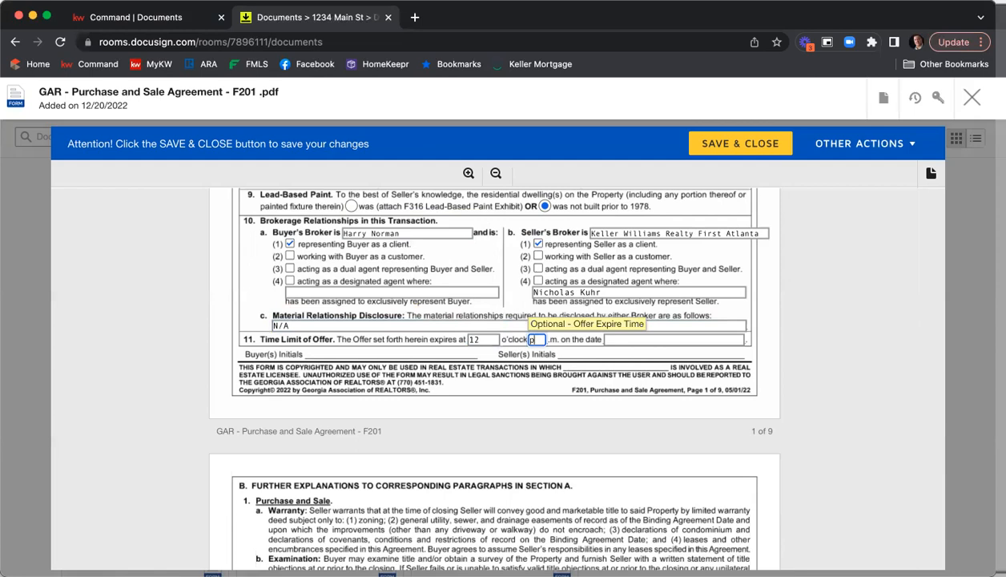
key(Tab)
text(12/21/2)
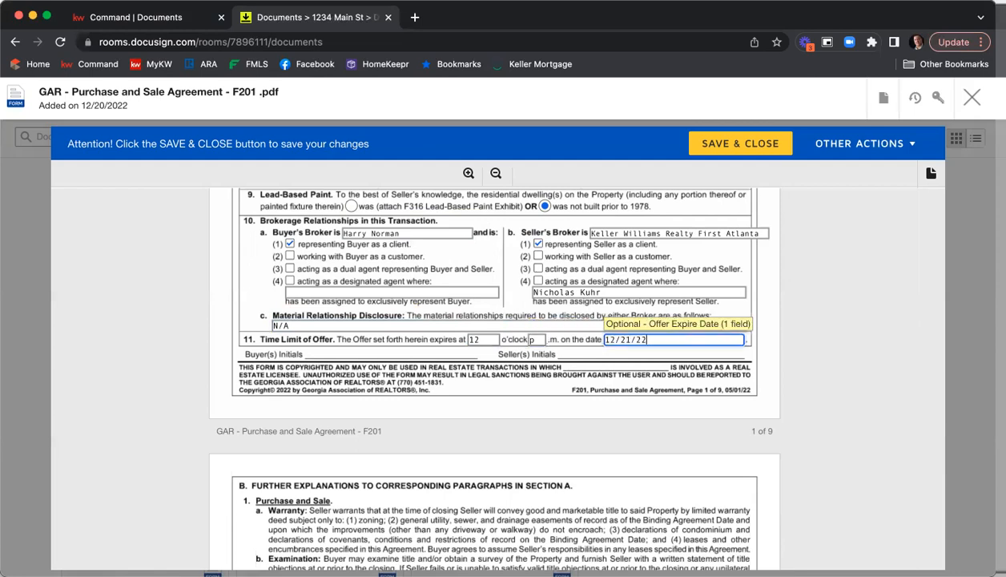
text(022)
click(856, 298)
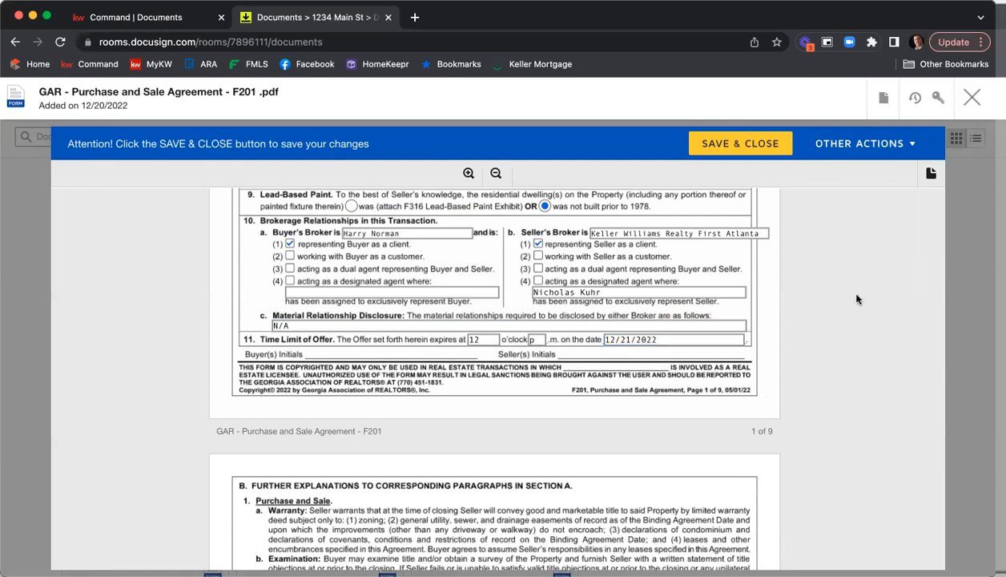
Scroll through the remaining pages of the Purchase and Sale Agreement to review them
scroll(826, 285, down, 5)
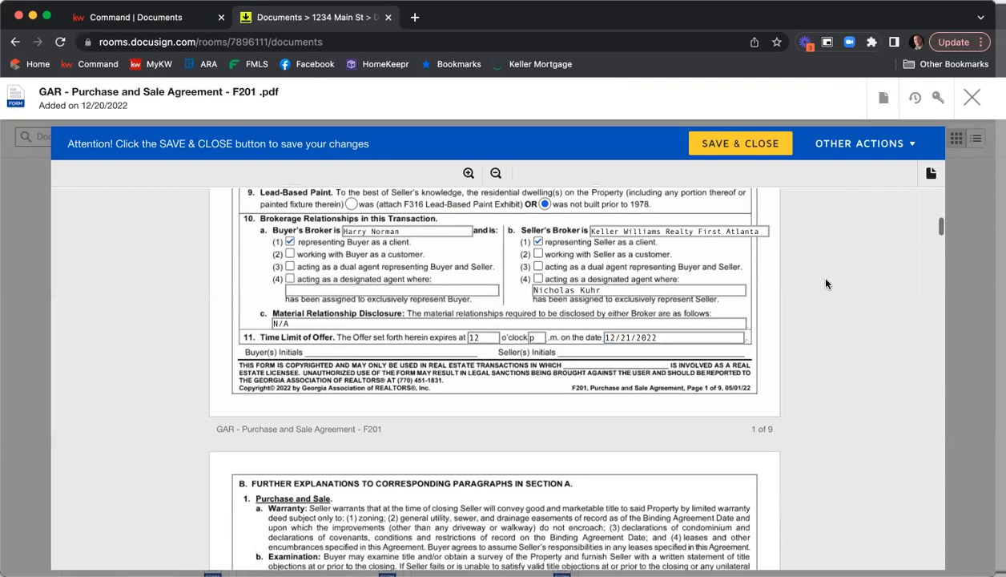
scroll(826, 285, down, 15)
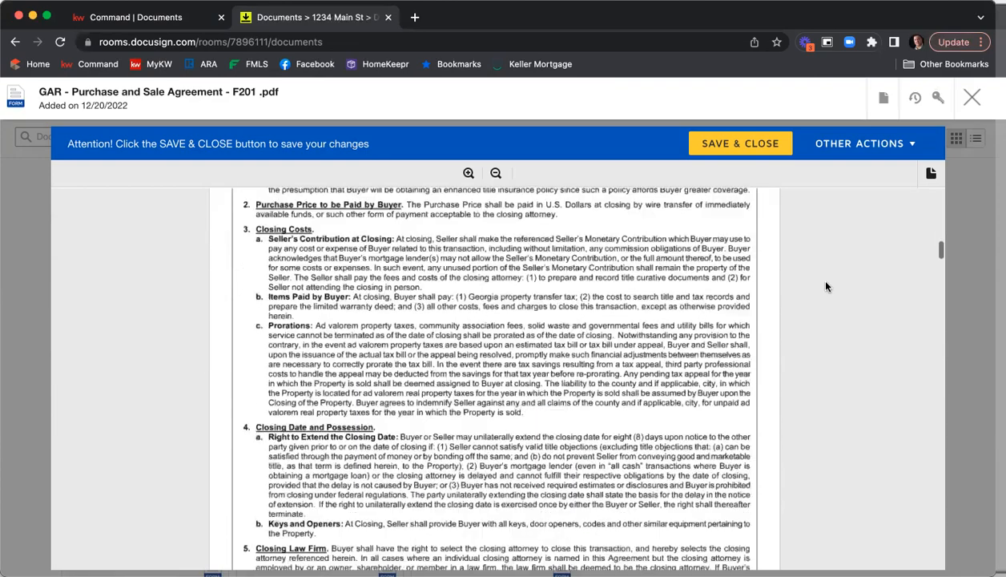
scroll(826, 285, down, 15)
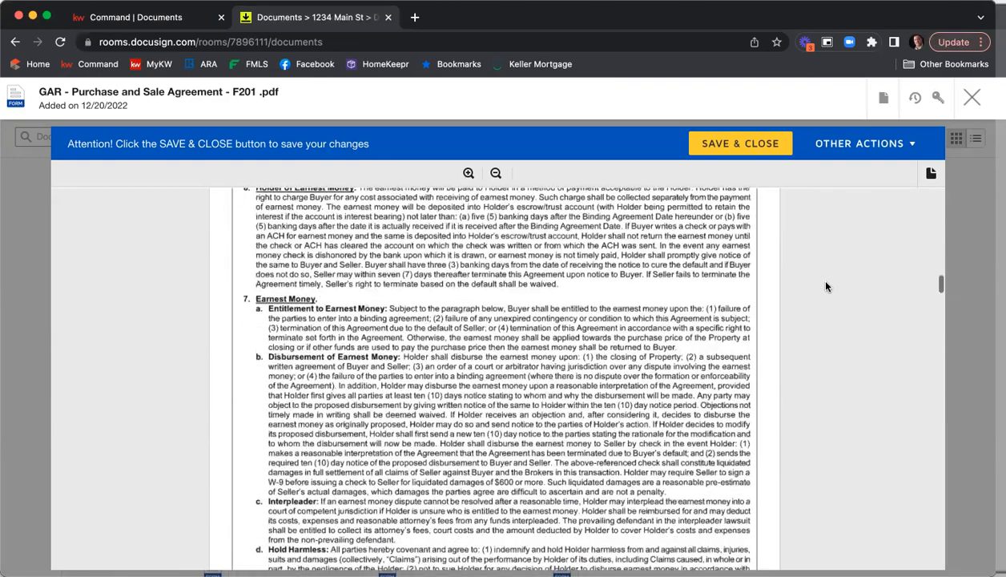
scroll(826, 286, down, 15)
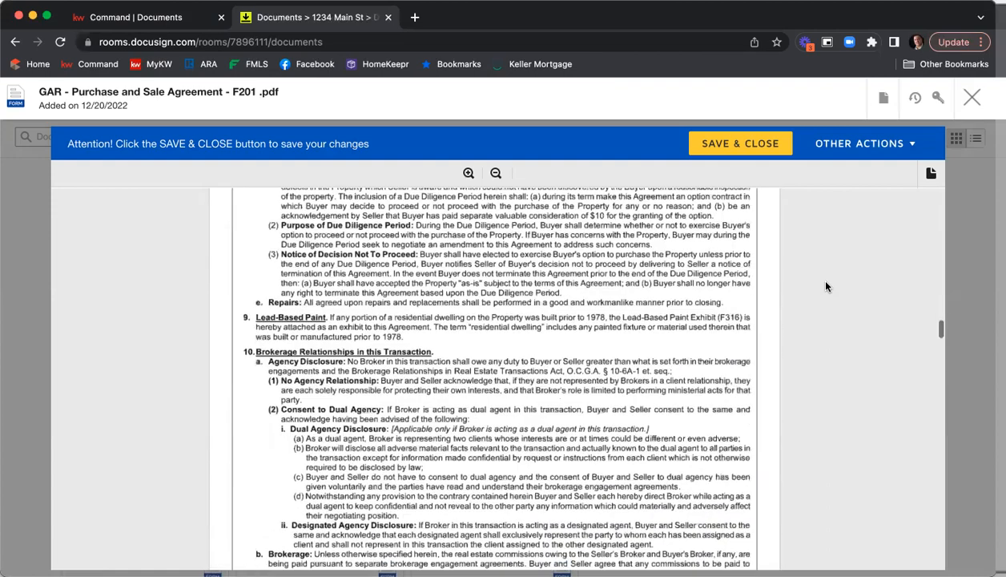
scroll(826, 286, down, 15)
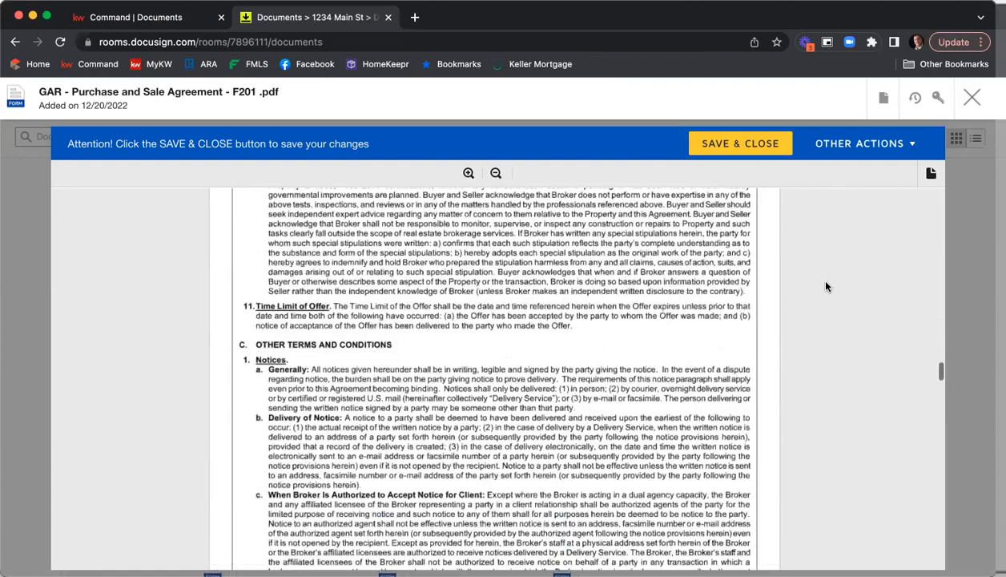
scroll(826, 286, down, 15)
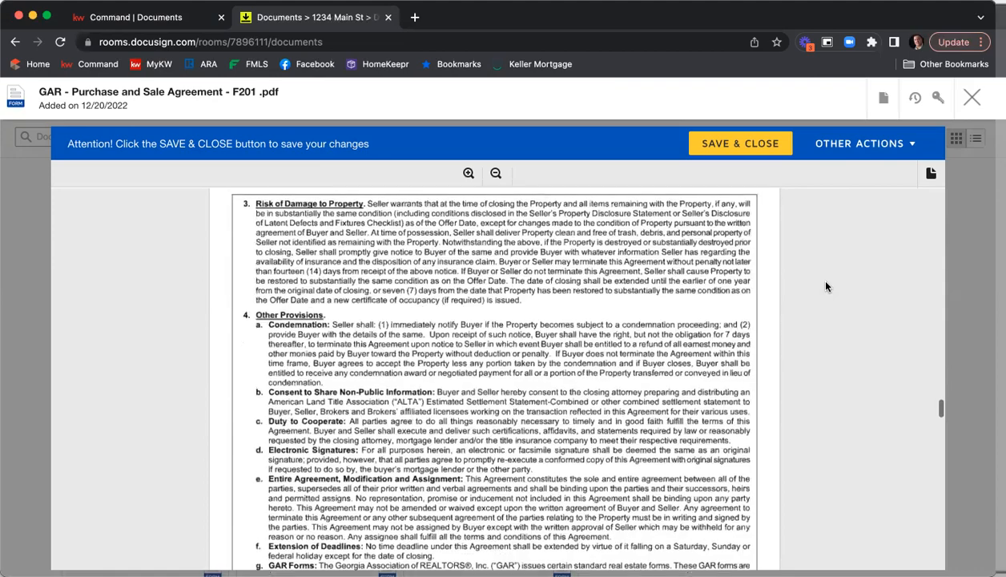
scroll(826, 286, down, 15)
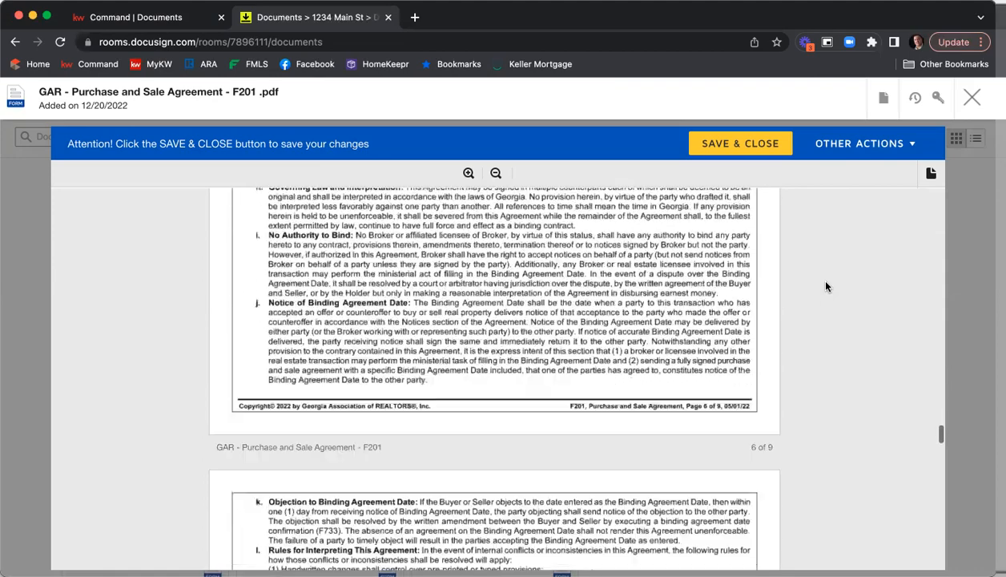
scroll(826, 286, down, 15)
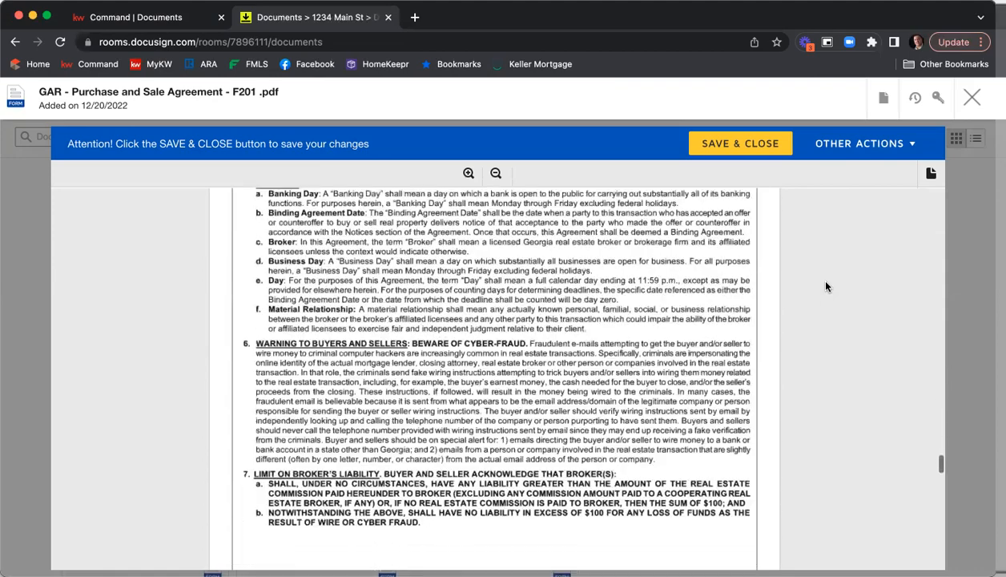
scroll(826, 286, down, 3)
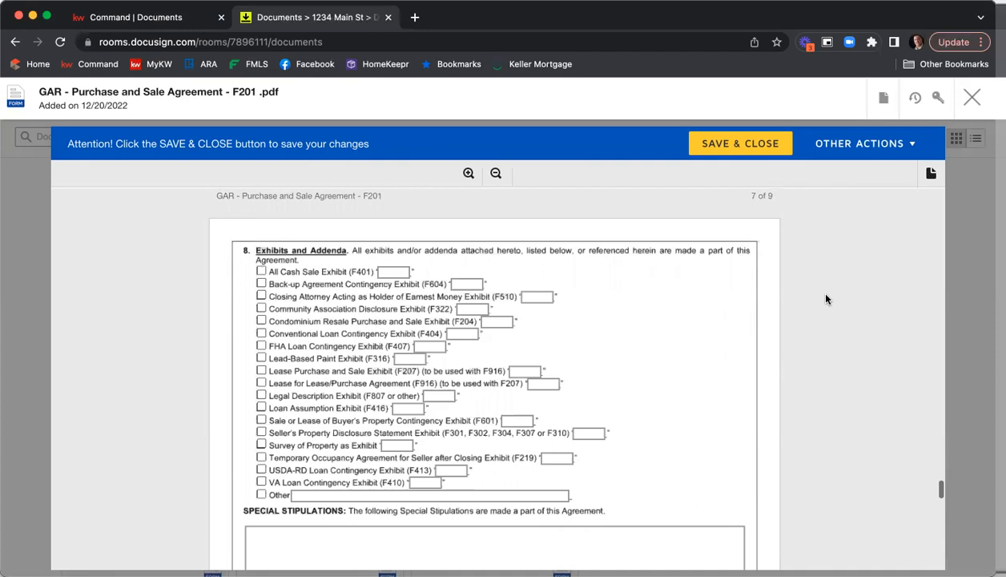
Check the Seller's Property Disclosure Statement and Community Association Disclosure exhibits, labelling them A and B
scroll(825, 299, down, 1)
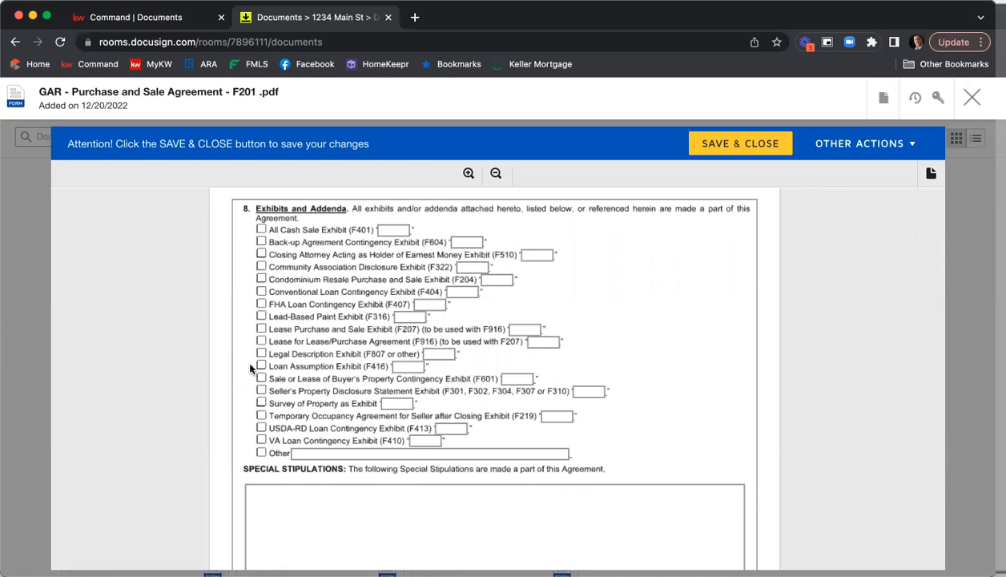
click(261, 392)
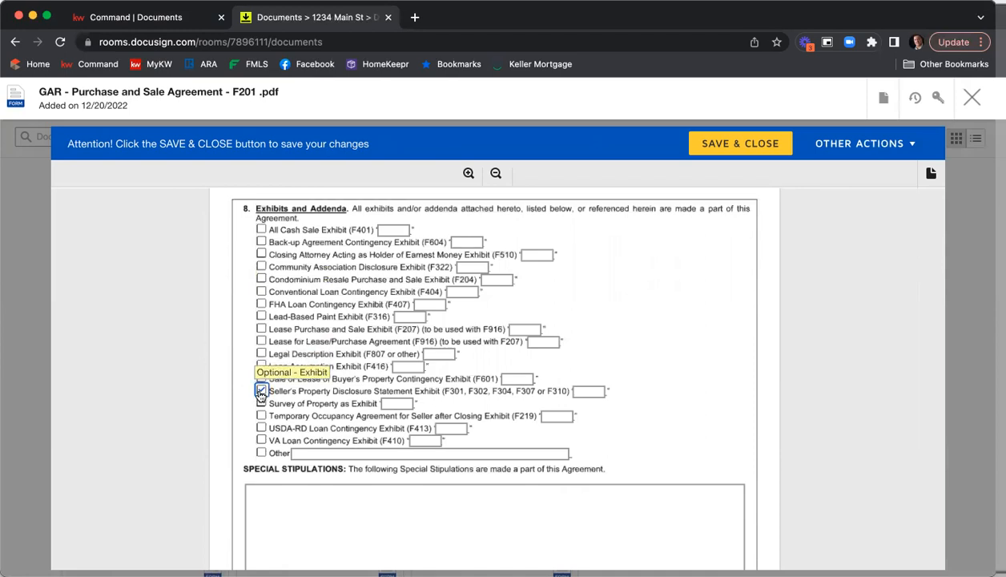
click(588, 391)
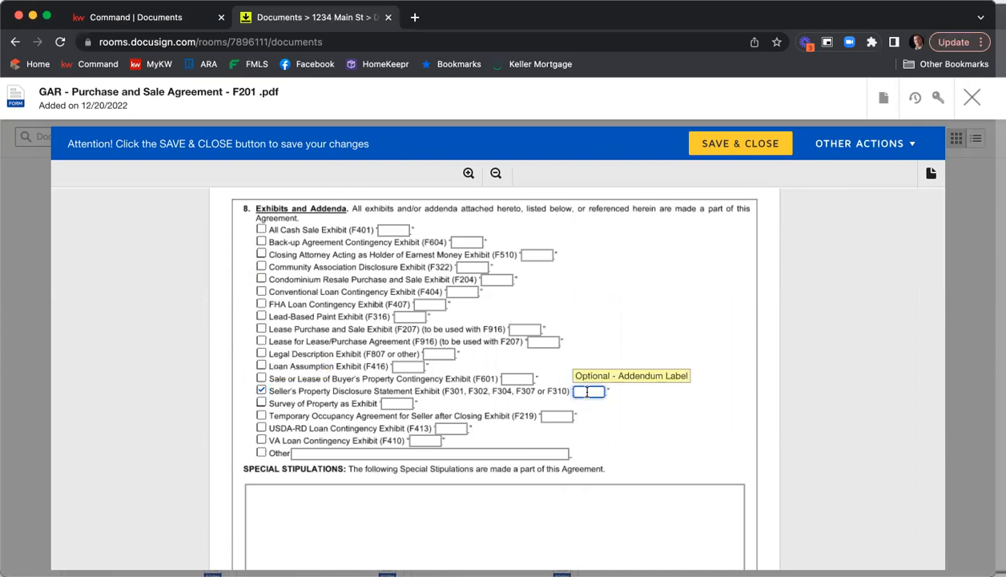
text(A)
click(262, 267)
click(468, 266)
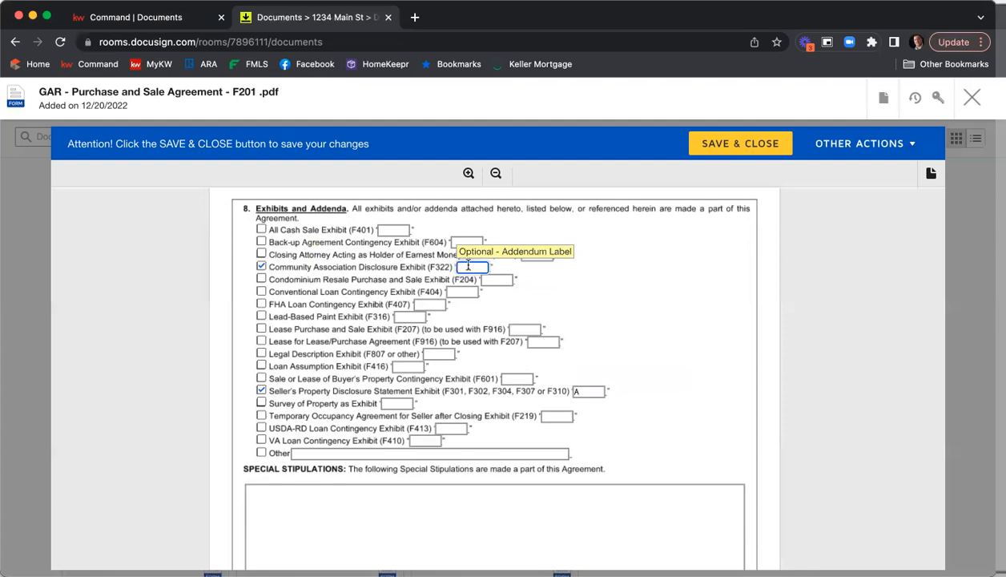
text(B)
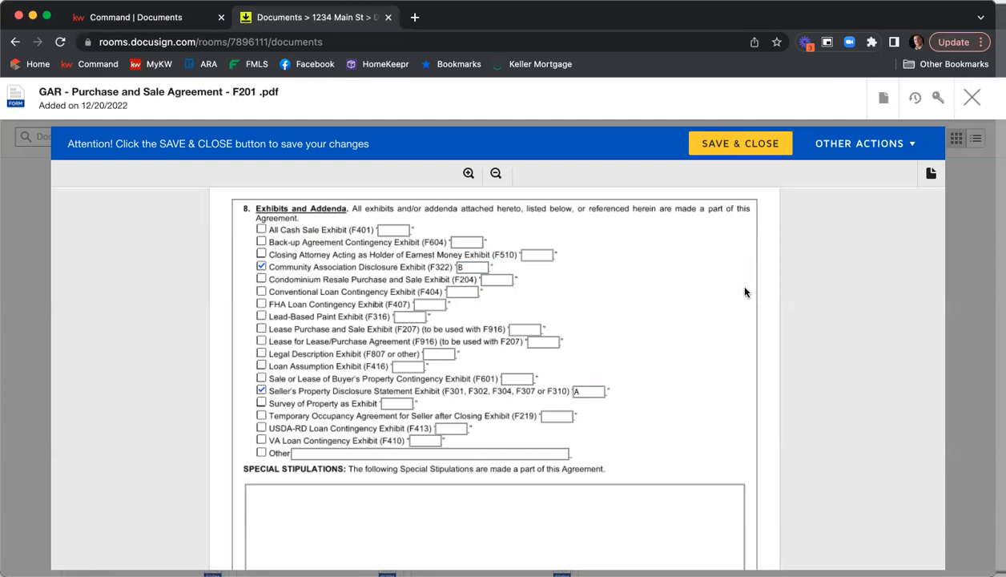
Enter three lines of Special Stipulations: "You can type in any stip that you would like to include.", "As many as you would like.", "Lots of room for lots of stips."
scroll(787, 277, down, 5)
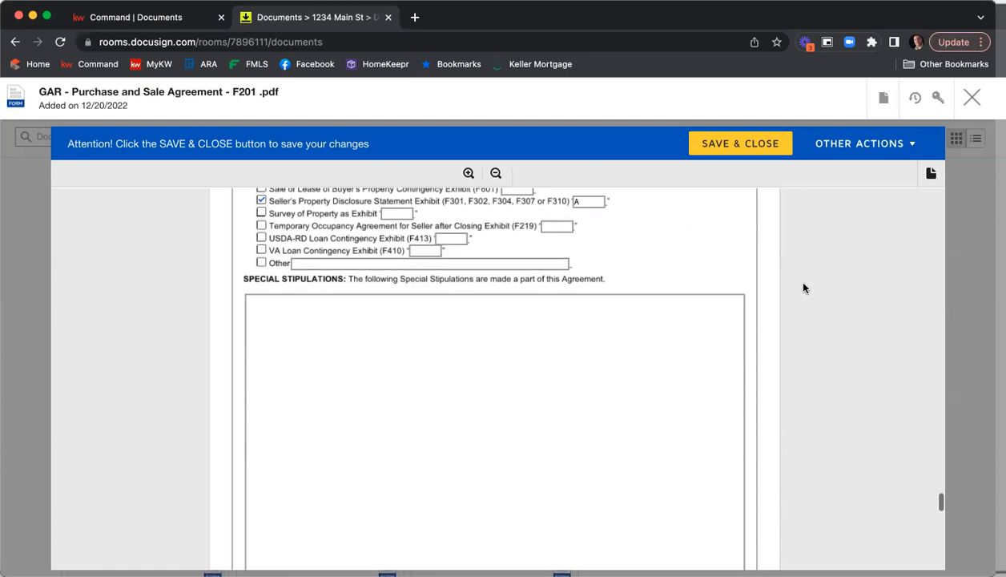
click(416, 343)
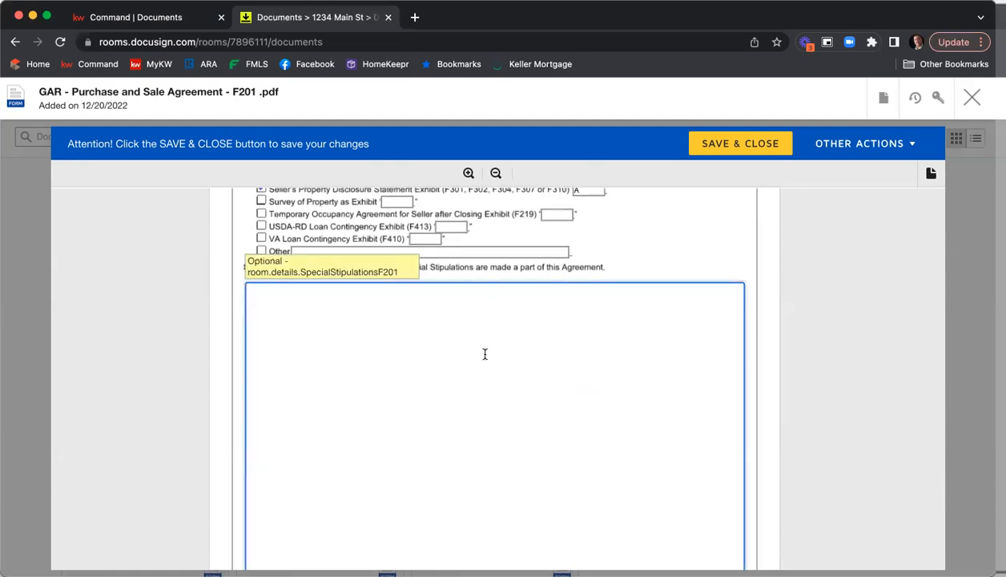
text(You can type in any stip that you would li)
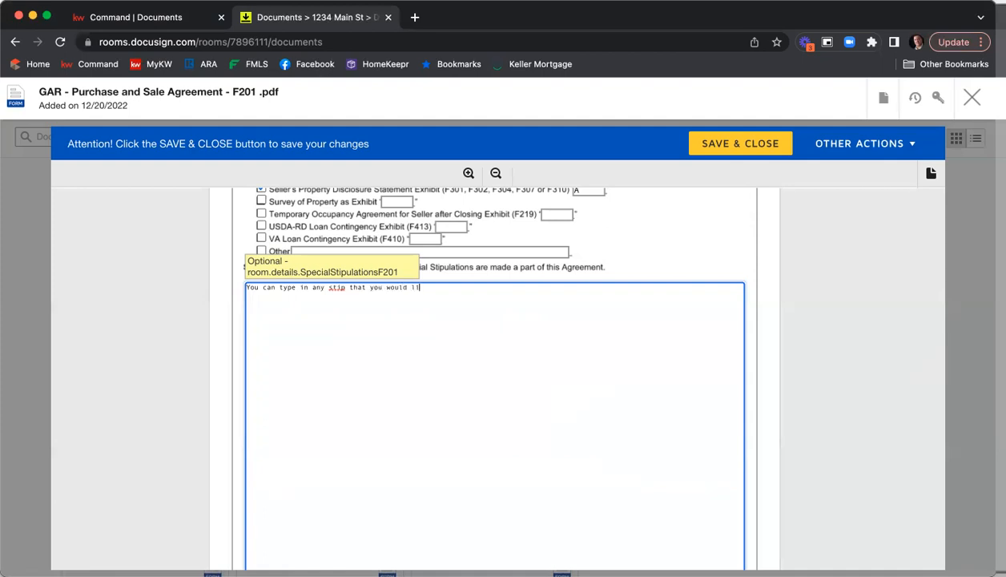
text(ke to include.)
key(Return)
key(Return)
text(As many as you would like.)
key(Return)
key(Return)
text(Lots of too)
key(BackSpace)
key(BackSpace)
key(BackSpace)
text(rooms)
key(BackSpace)
text(for )
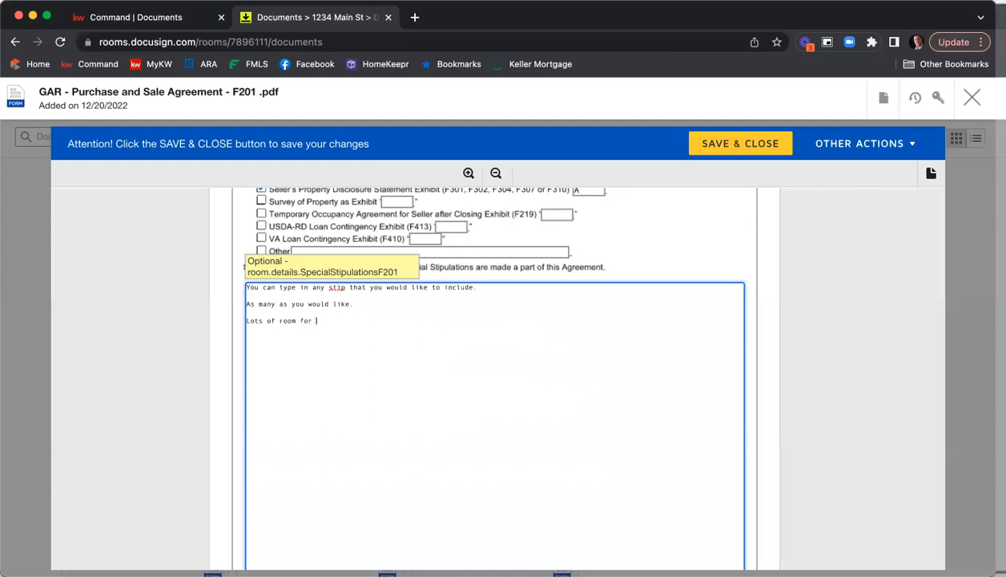
text(lots of stips.)
click(815, 379)
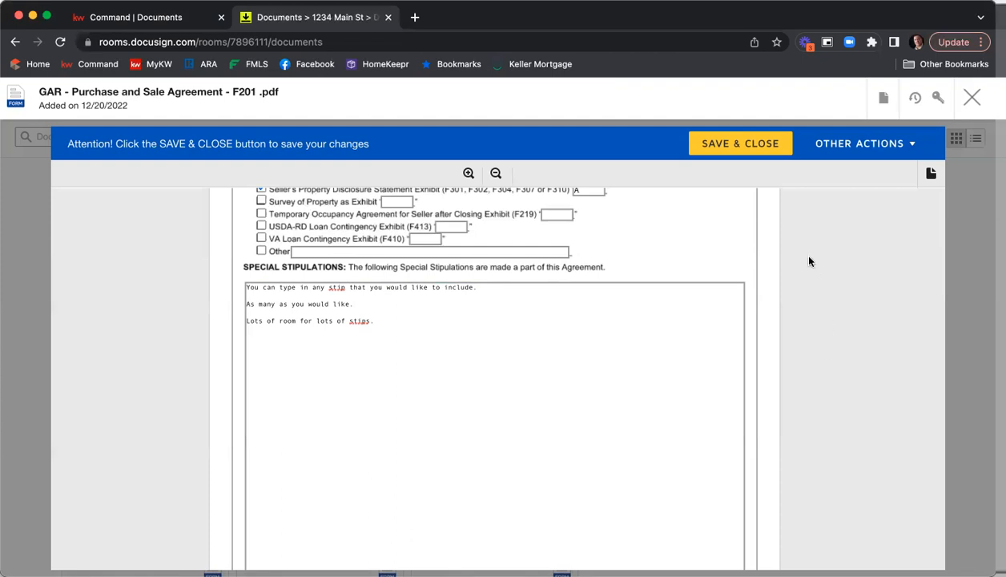
Enter Atlanta as the listing agent's REALTOR Membership and KWFA01 as the MLS Office Code
scroll(809, 262, down, 10)
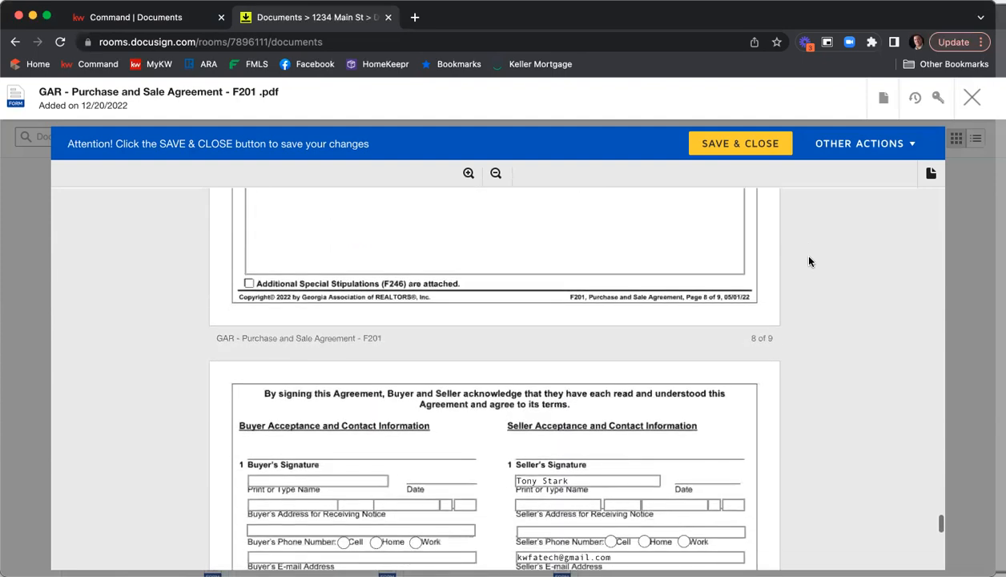
scroll(809, 260, down, 5)
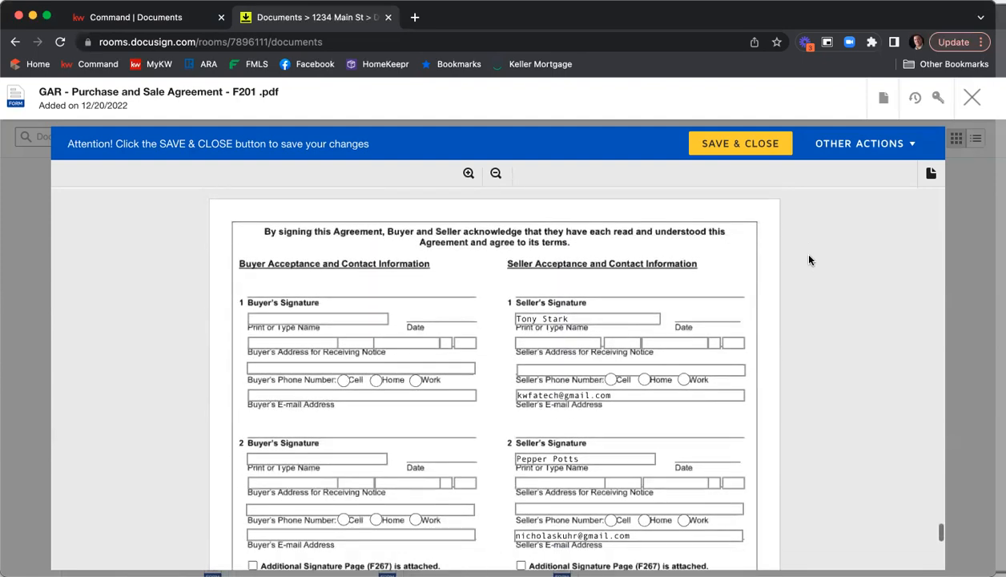
scroll(809, 261, down, 5)
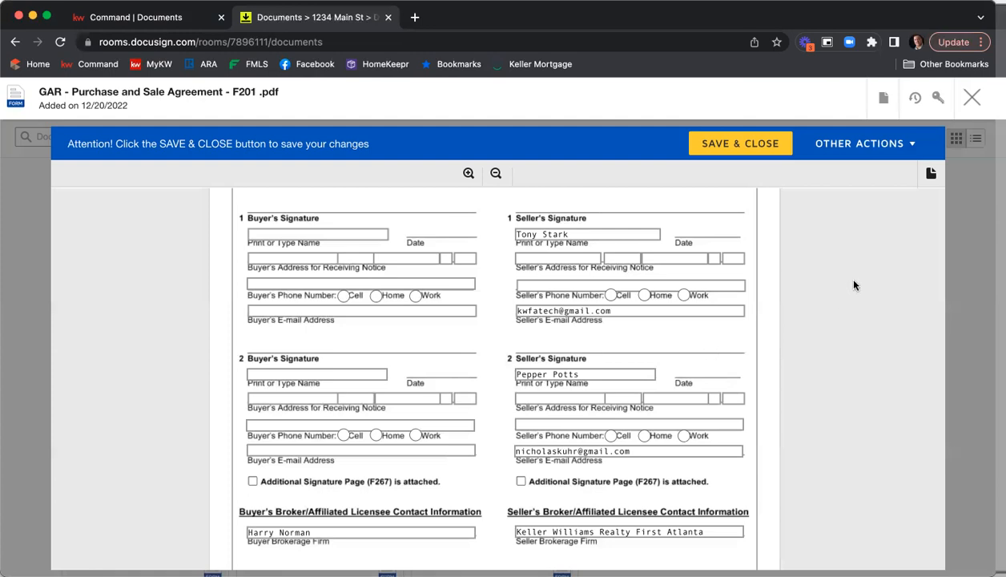
scroll(854, 285, down, 5)
scroll(854, 286, down, 4)
click(529, 314)
text(Atlanta)
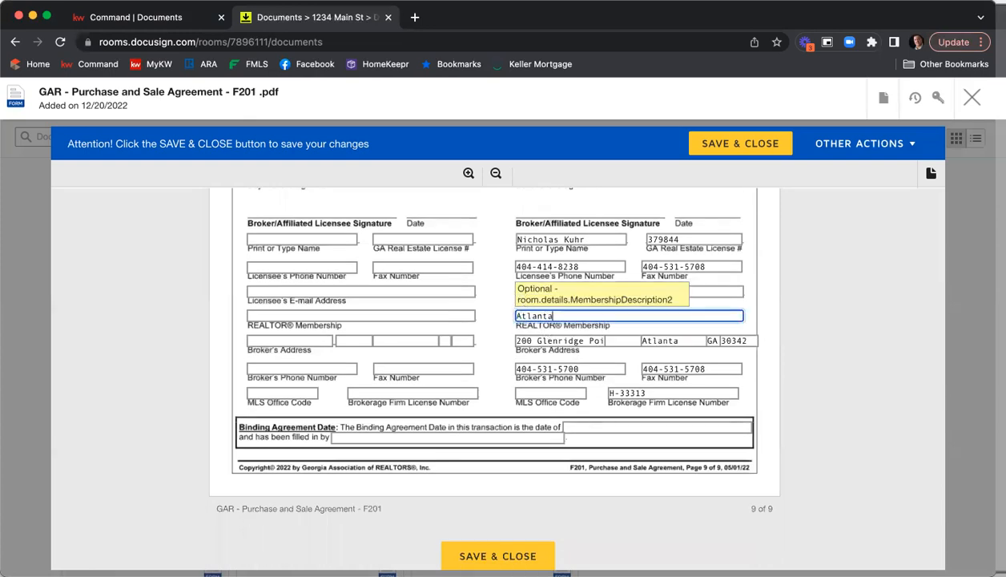
click(548, 390)
text(KQF)
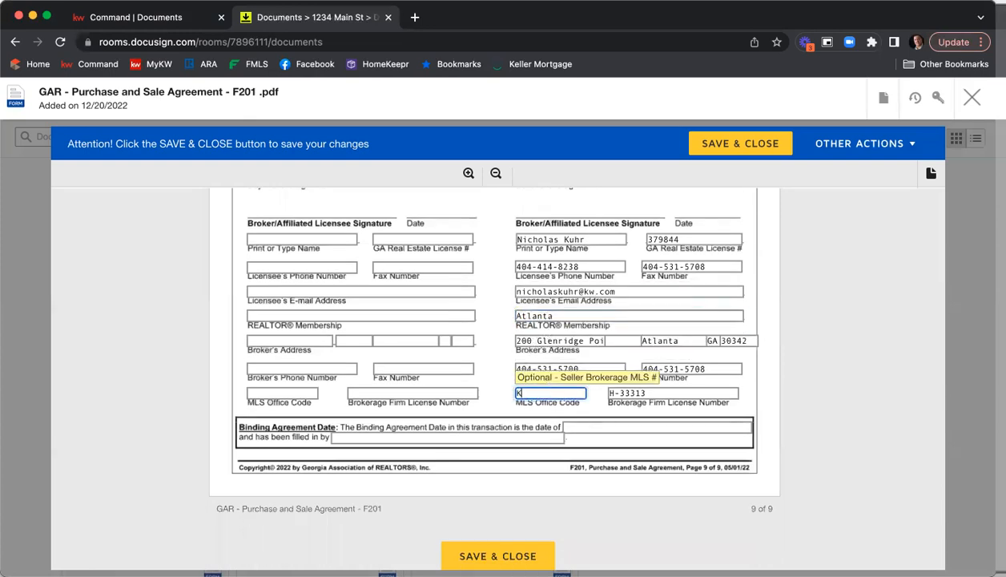
key(BackSpace)
key(BackSpace)
text(WFA01)
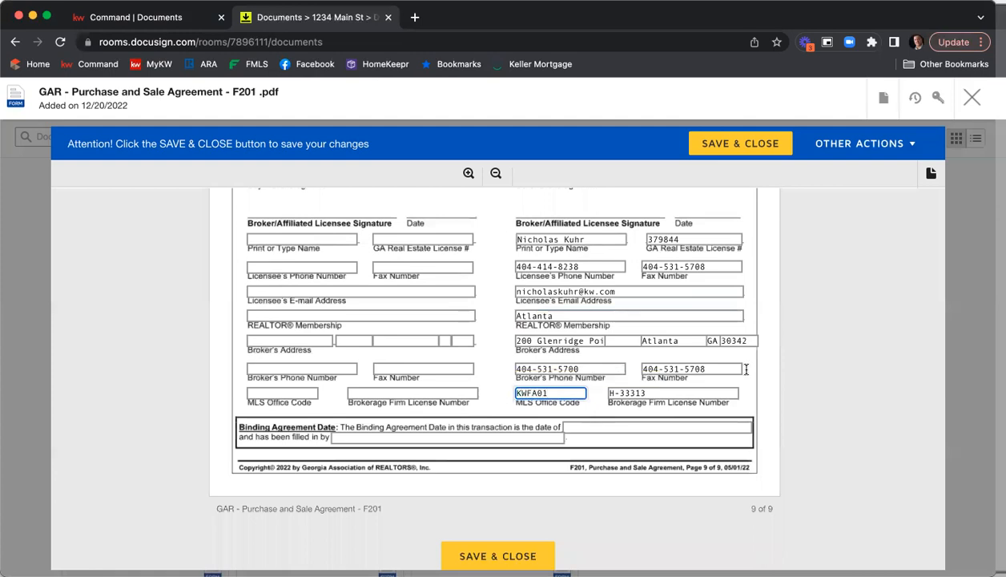
Save and close the Purchase and Sale Agreement
scroll(813, 371, up, 2)
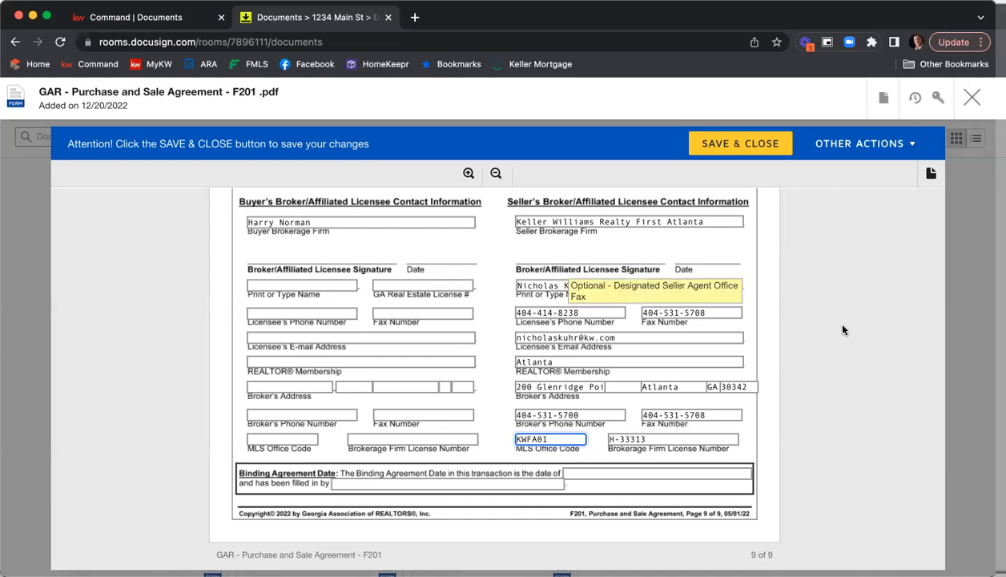
scroll(860, 321, down, 3)
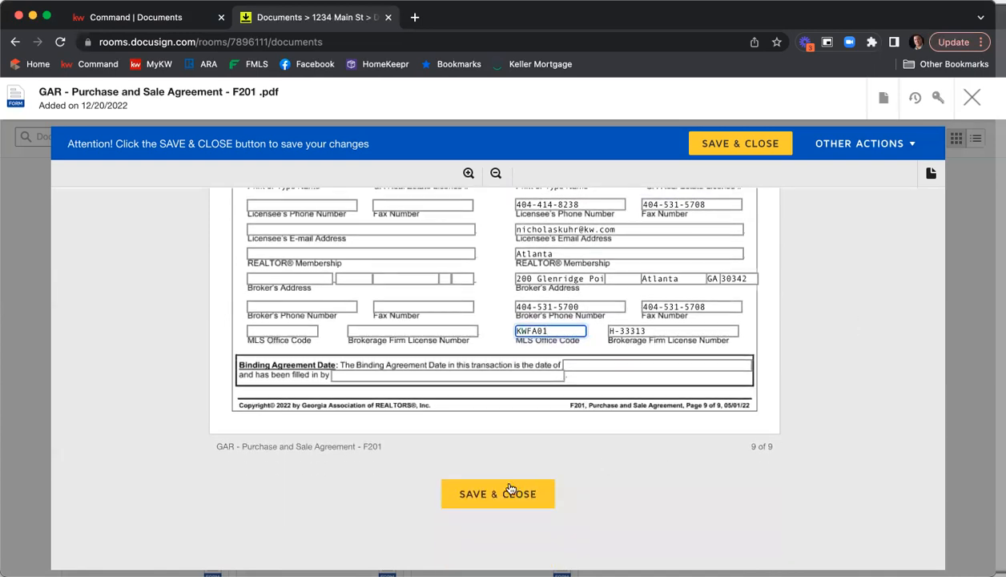
click(504, 493)
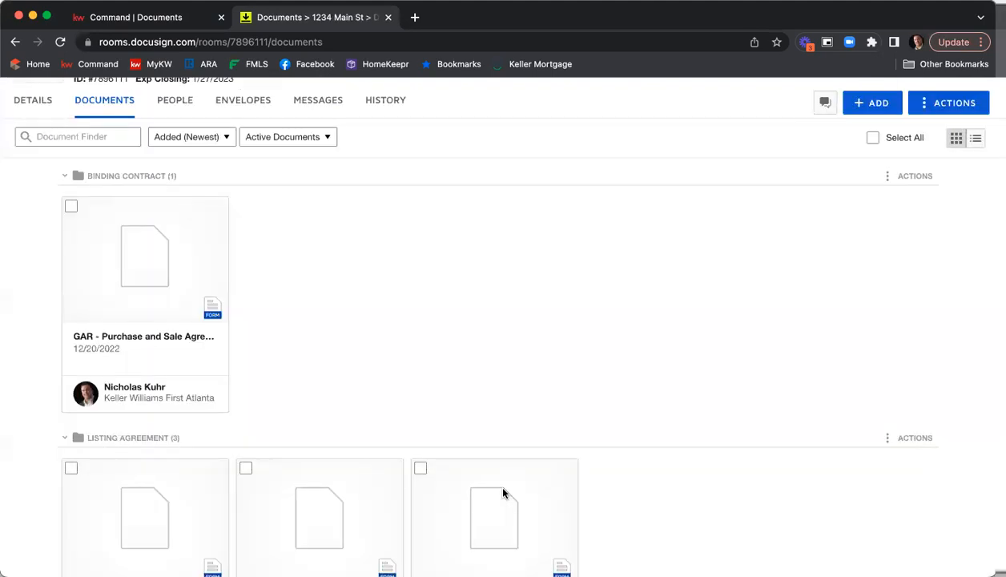
Select the Purchase and Sale Agreement and all three listing agreement documents
scroll(681, 391, up, 2)
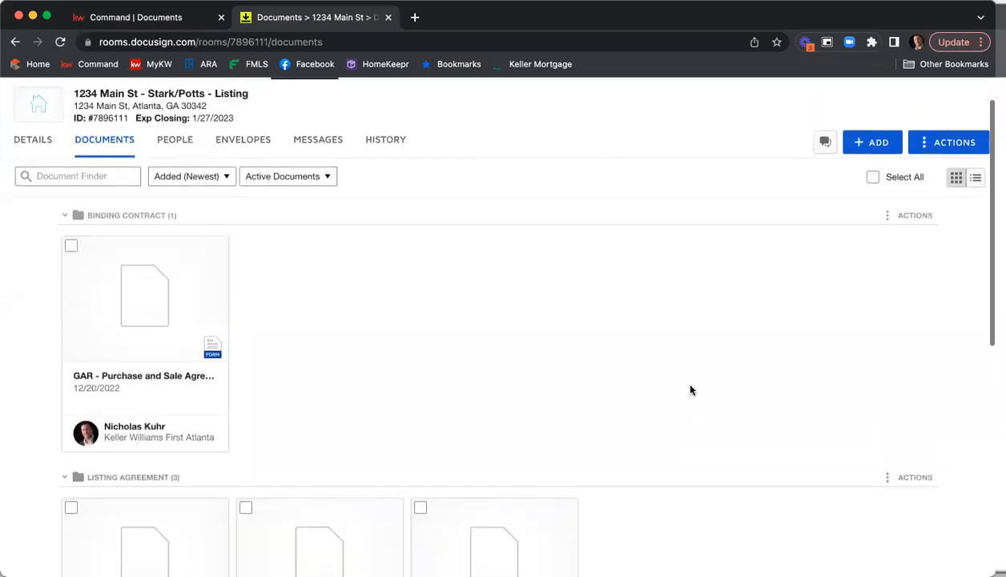
scroll(691, 390, up, 1)
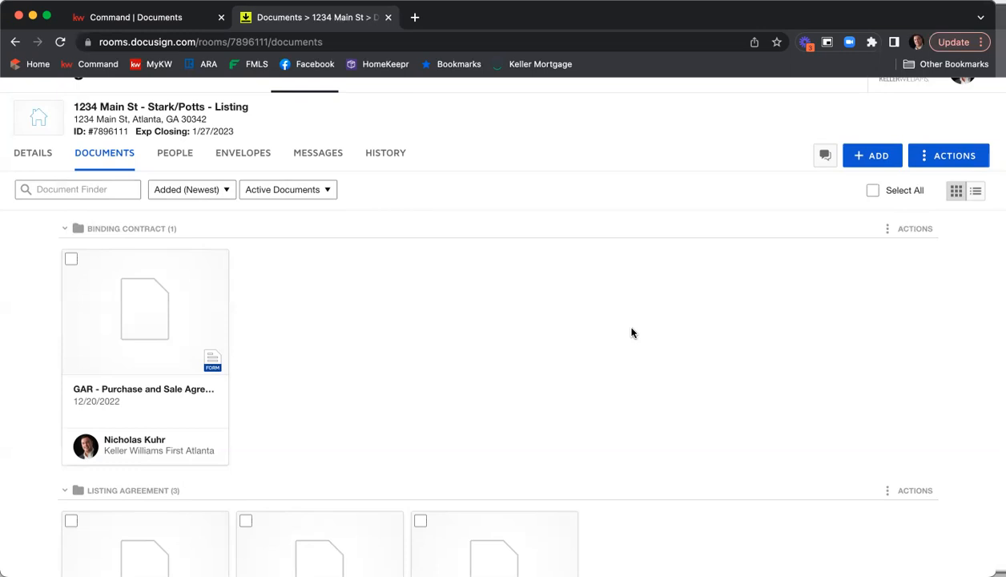
scroll(628, 317, down, 3)
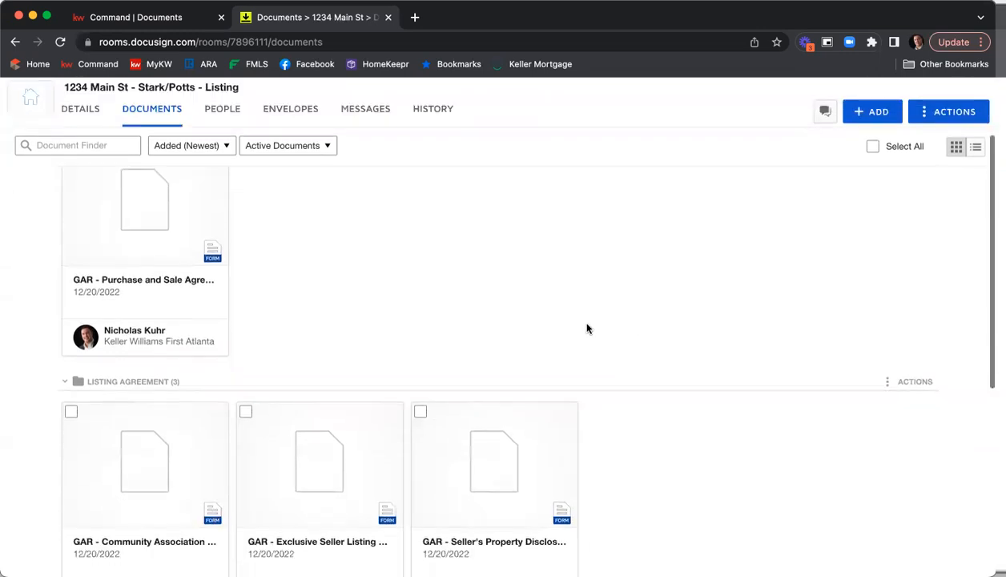
click(70, 412)
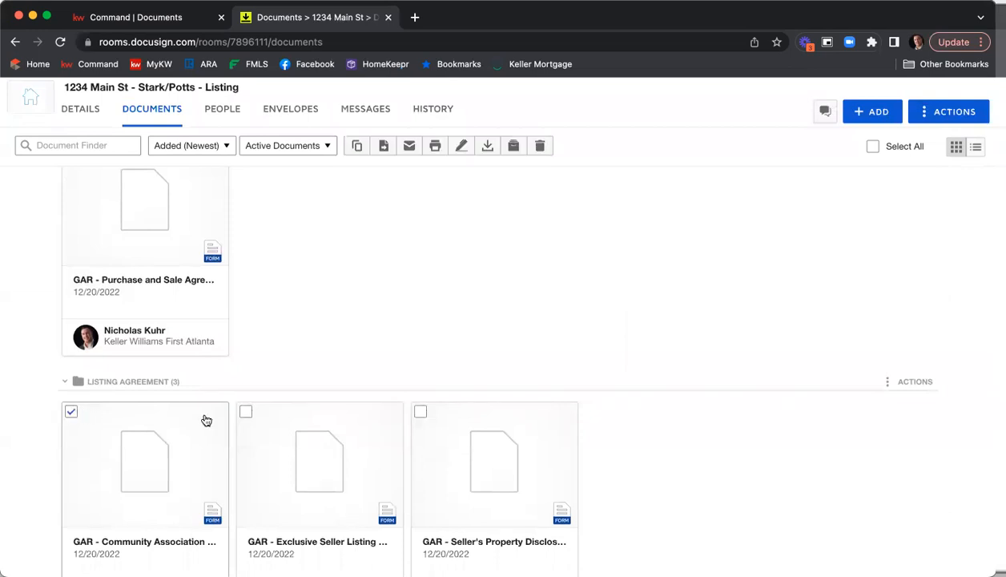
click(246, 414)
click(419, 411)
scroll(418, 417, down, 1)
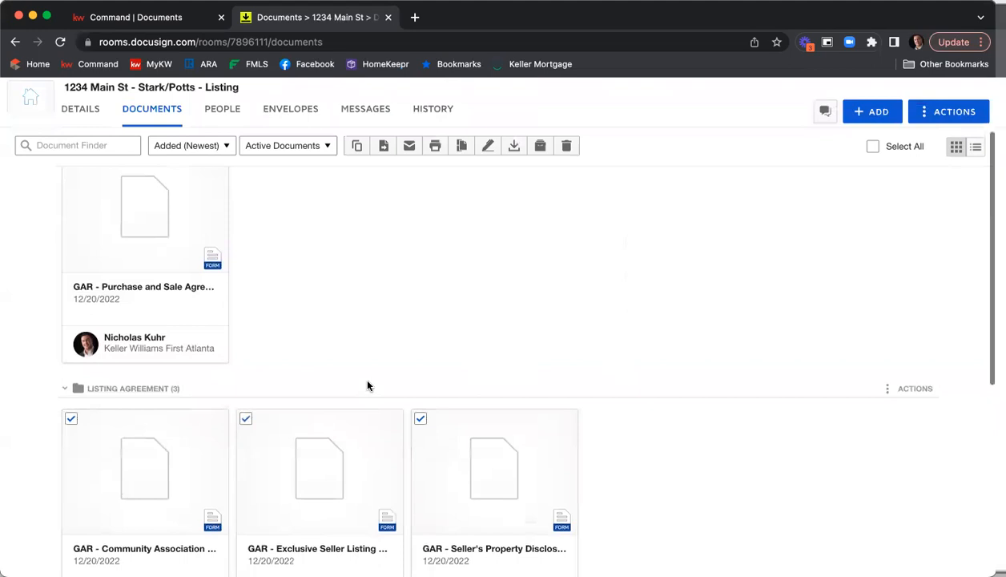
scroll(359, 372, up, 3)
click(71, 238)
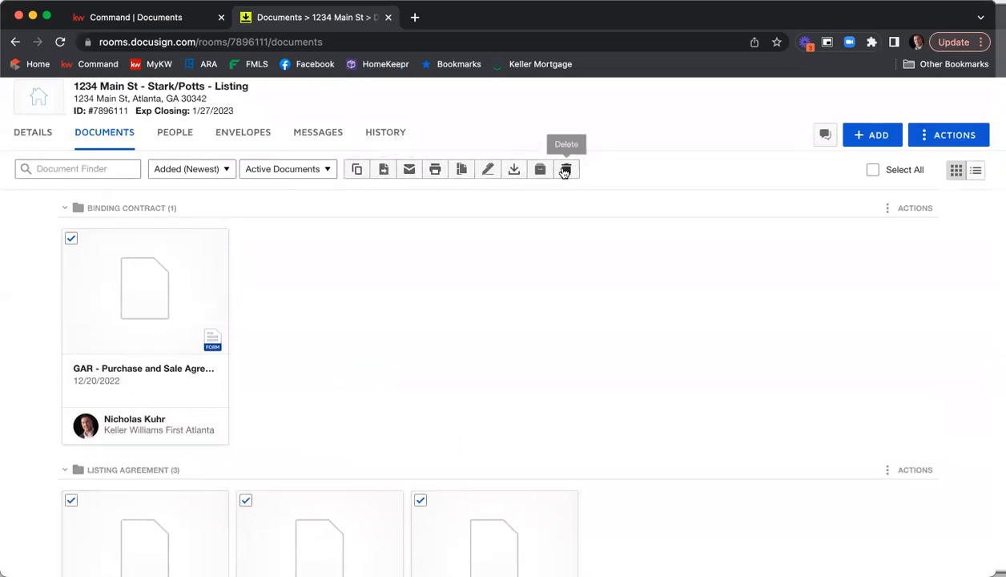
Create an envelope from the selected documents with Listing Agent, Seller One and Seller Two as recipients
click(488, 170)
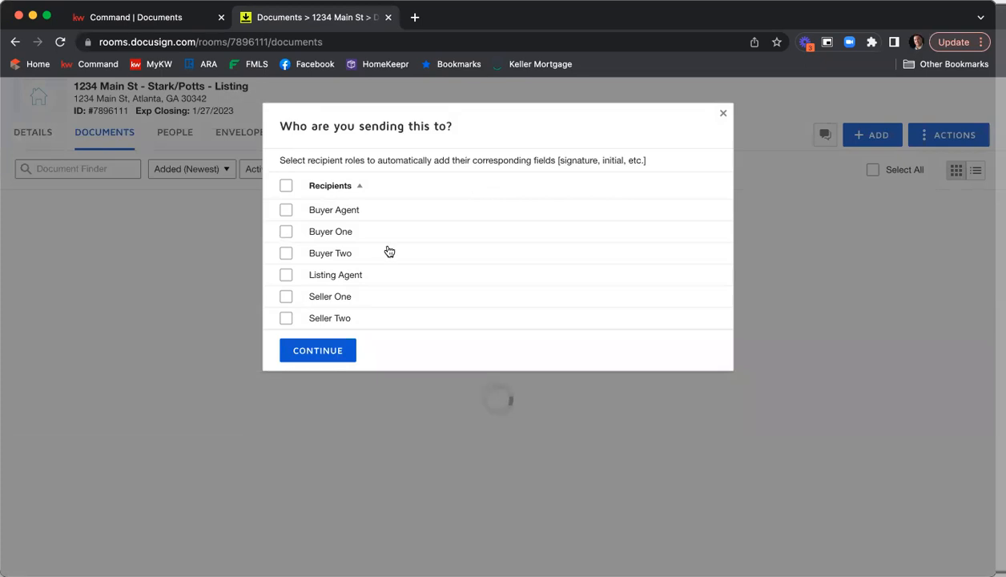
click(287, 276)
click(286, 298)
click(286, 318)
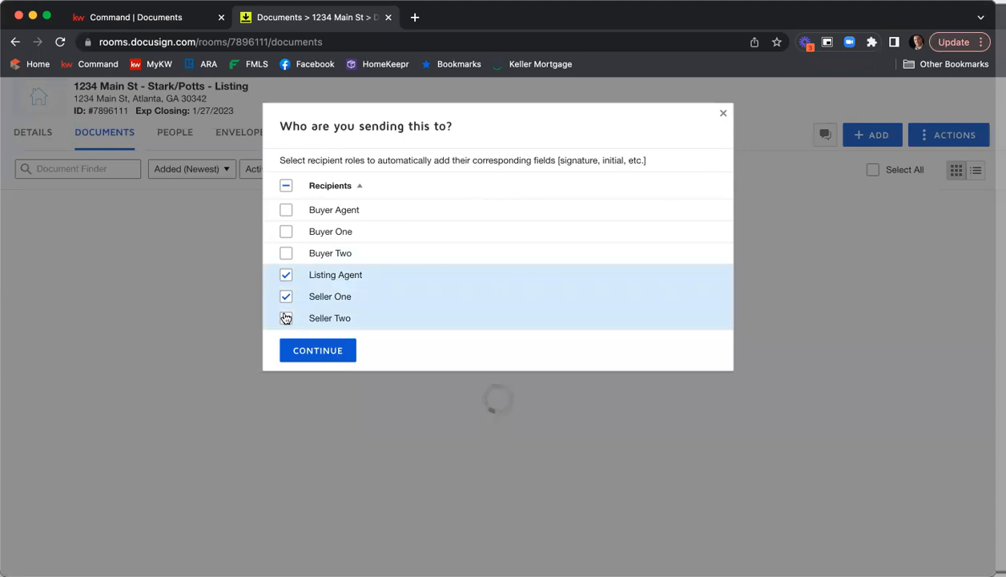
click(286, 318)
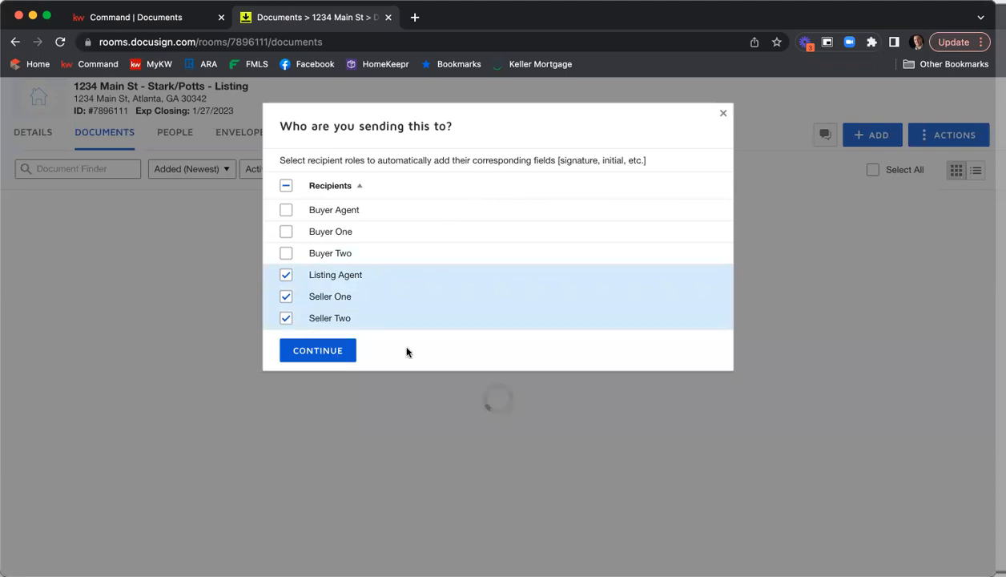
click(338, 353)
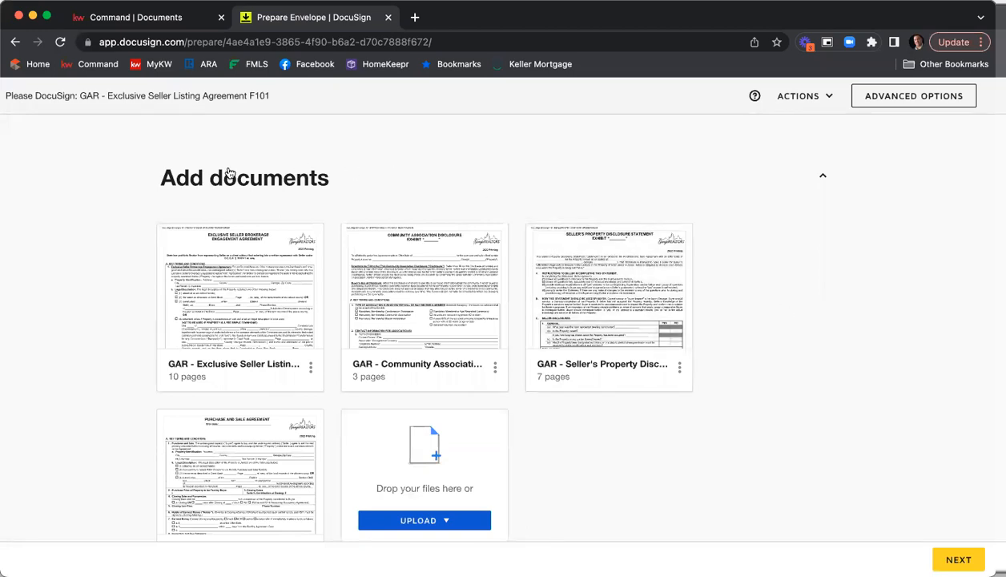
Add the shared templates Seller - Affiliated Marketing Disclosure and Seller - Wire Fraud Disclosure to the envelope's documents
scroll(633, 229, down, 1)
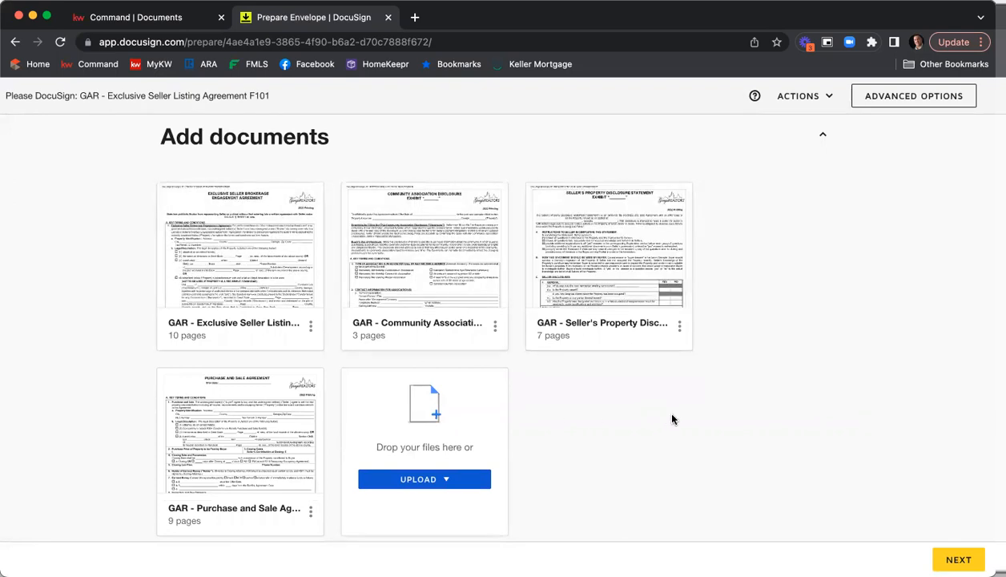
scroll(672, 419, down, 1)
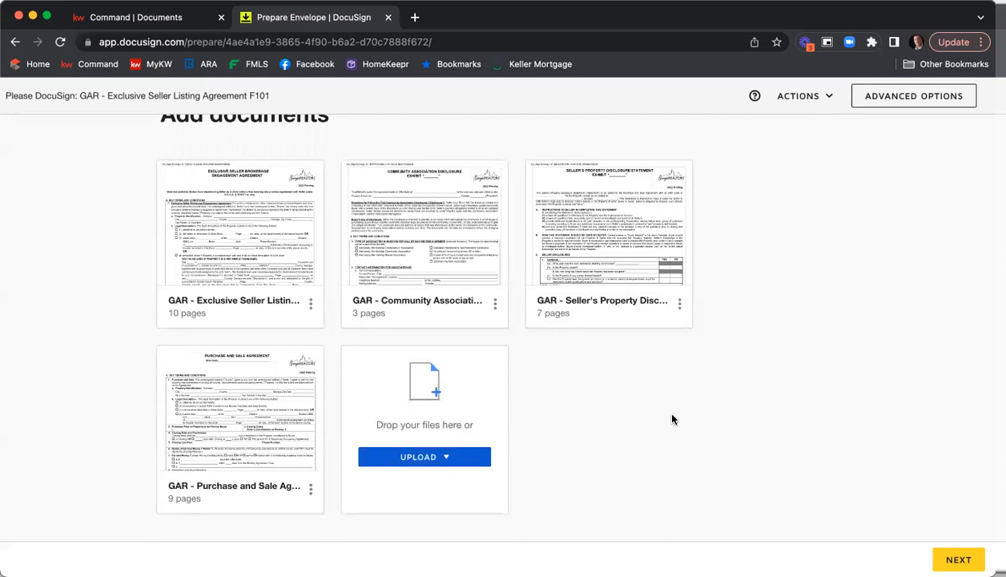
click(446, 458)
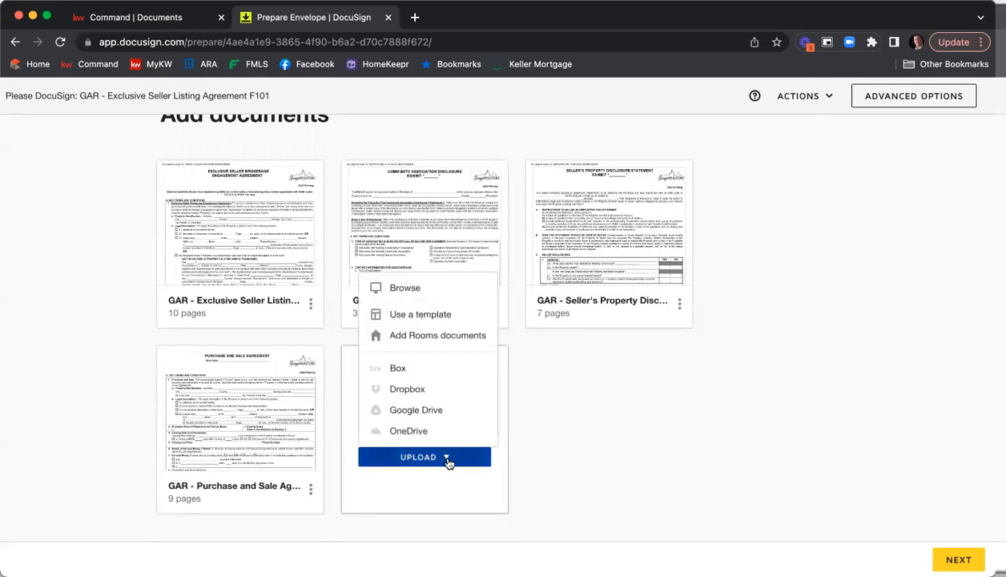
click(426, 320)
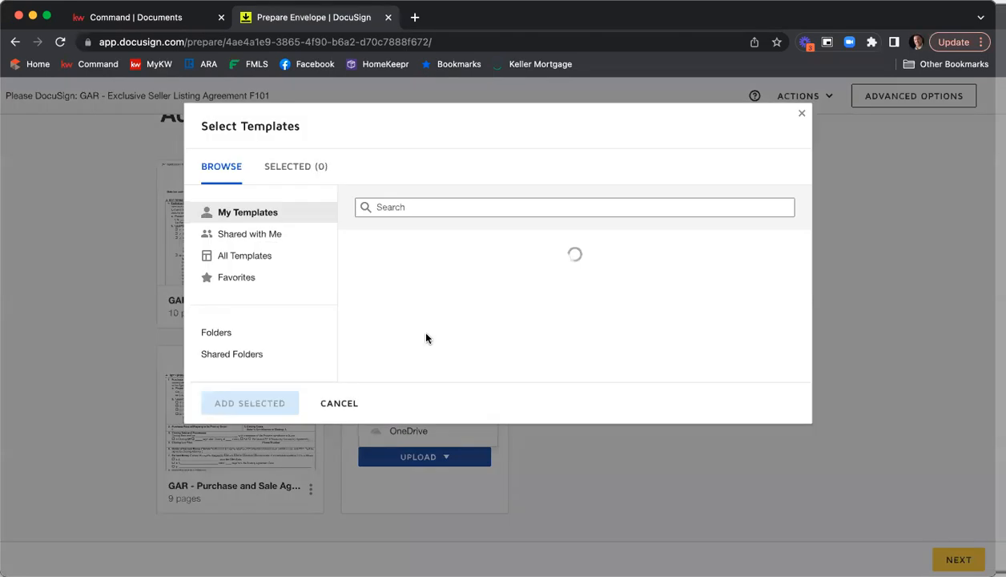
click(256, 238)
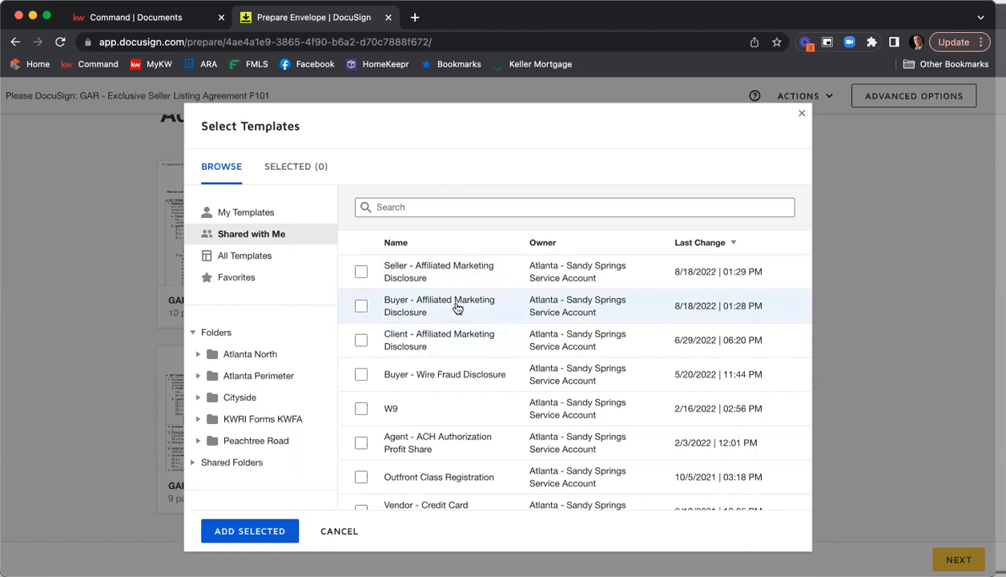
scroll(455, 311, down, 1)
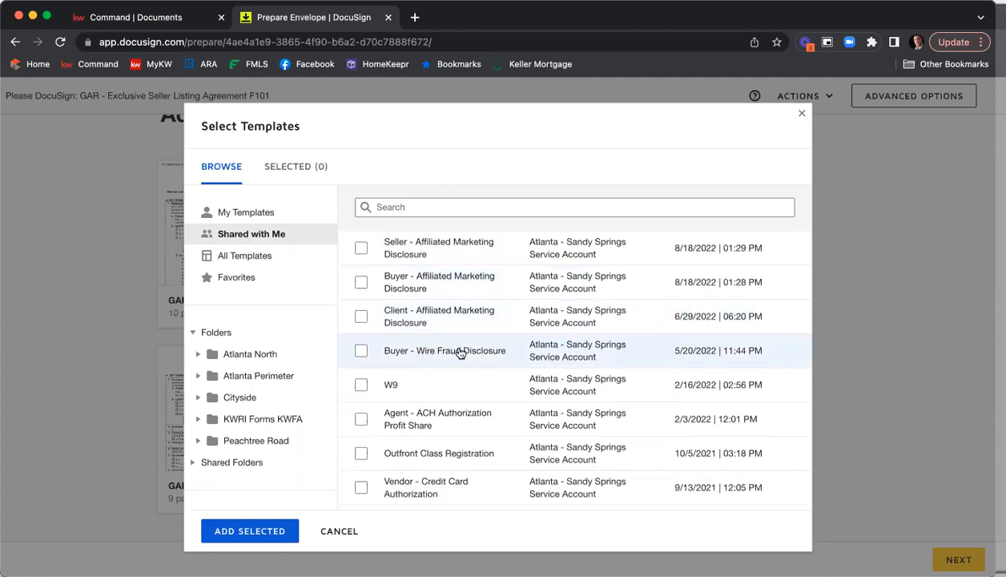
scroll(461, 353, down, 3)
scroll(463, 353, down, 7)
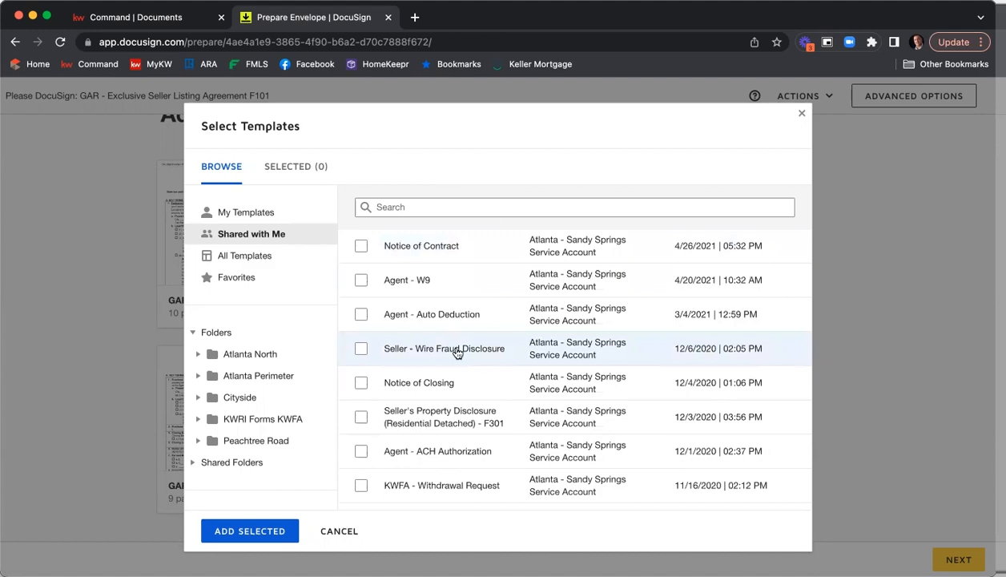
scroll(456, 353, up, 10)
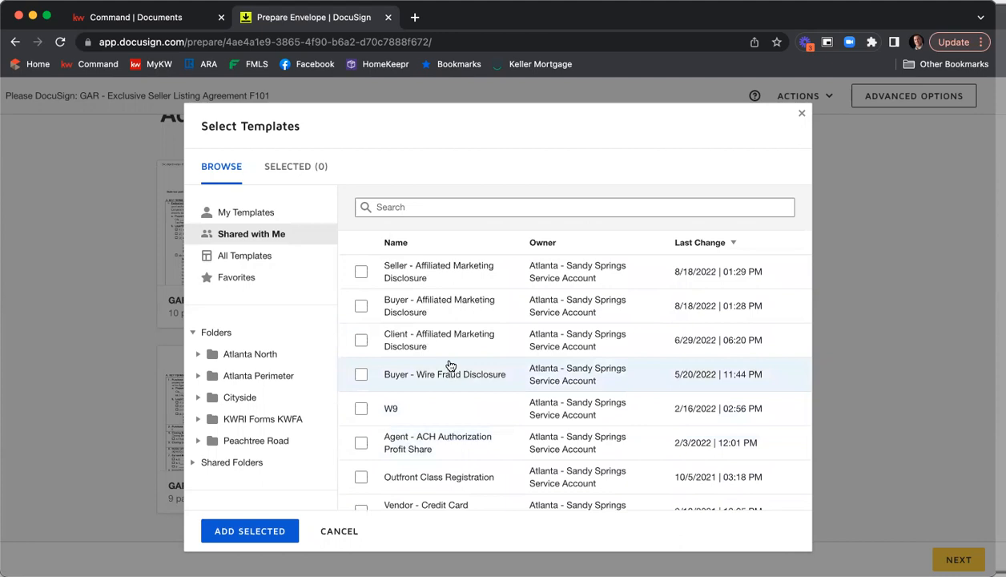
click(360, 273)
scroll(443, 320, down, 2)
scroll(443, 325, down, 4)
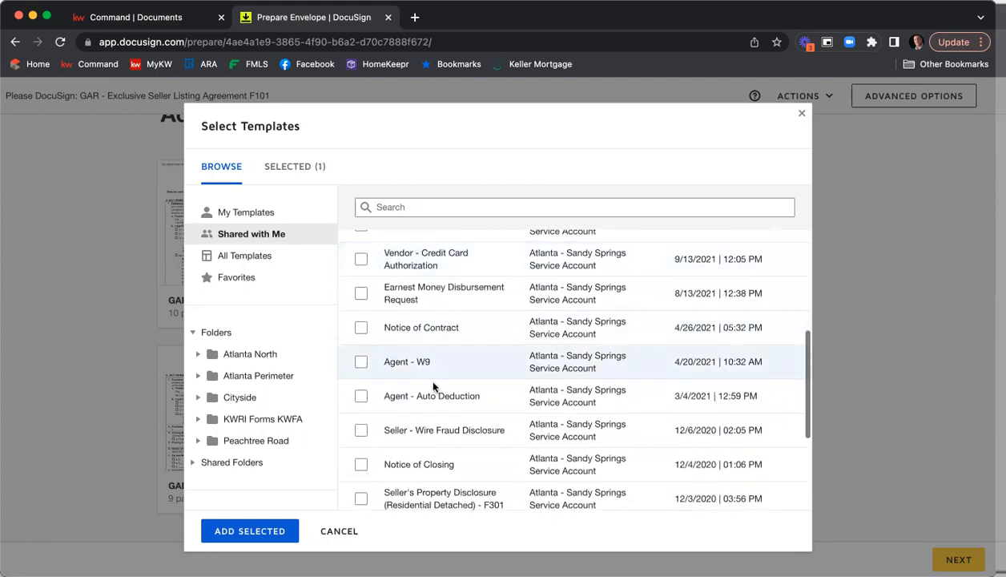
click(361, 430)
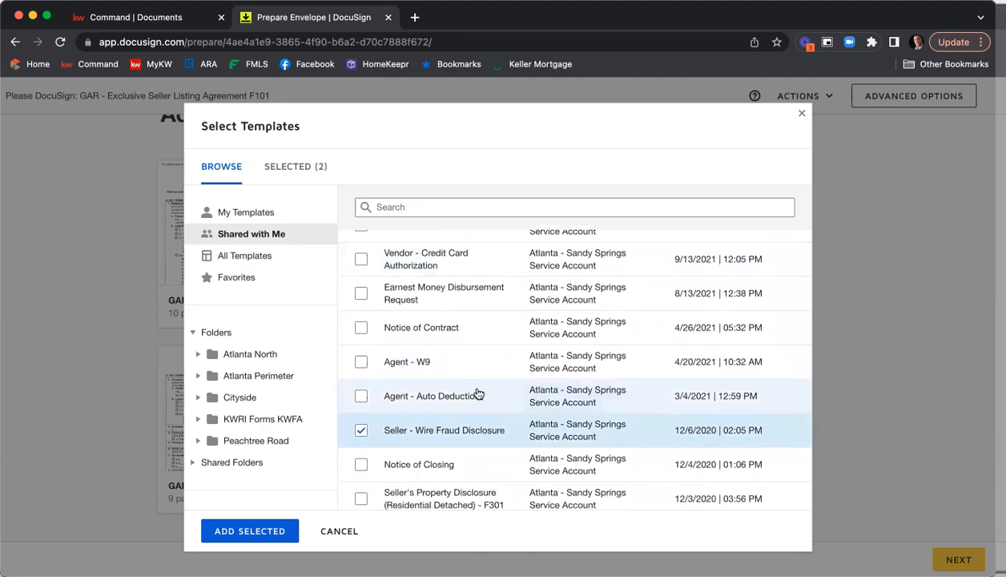
scroll(489, 379, up, 4)
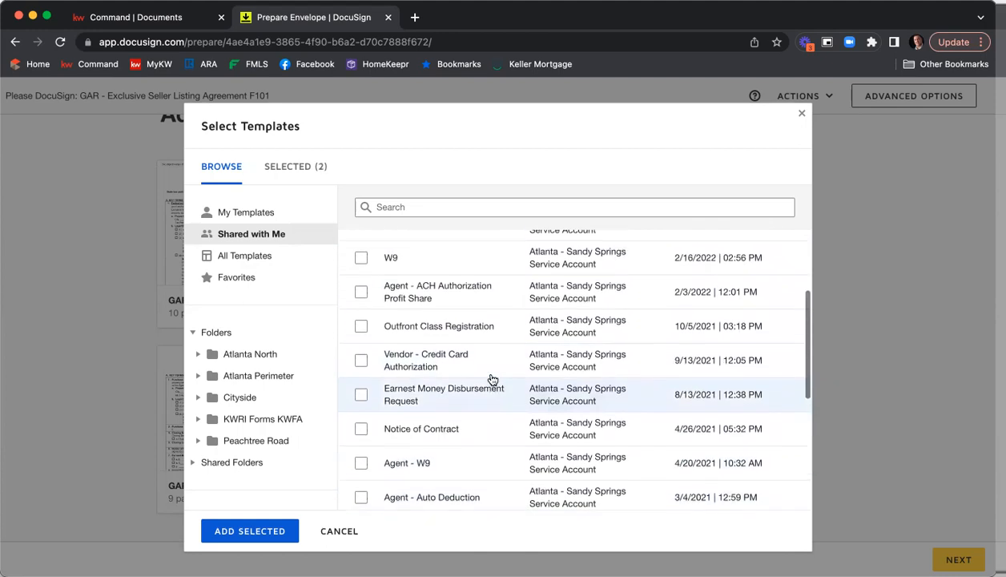
scroll(491, 378, up, 3)
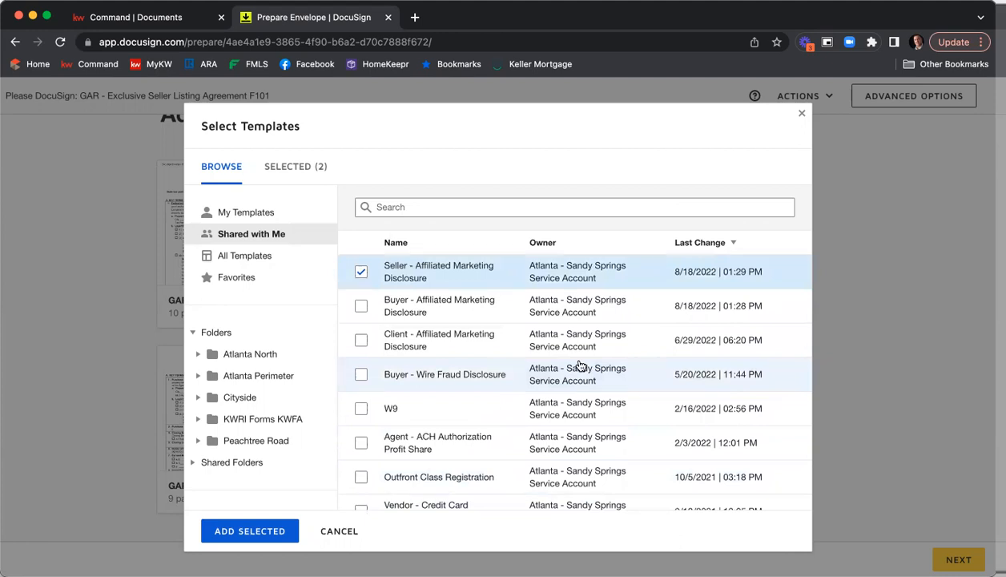
click(267, 532)
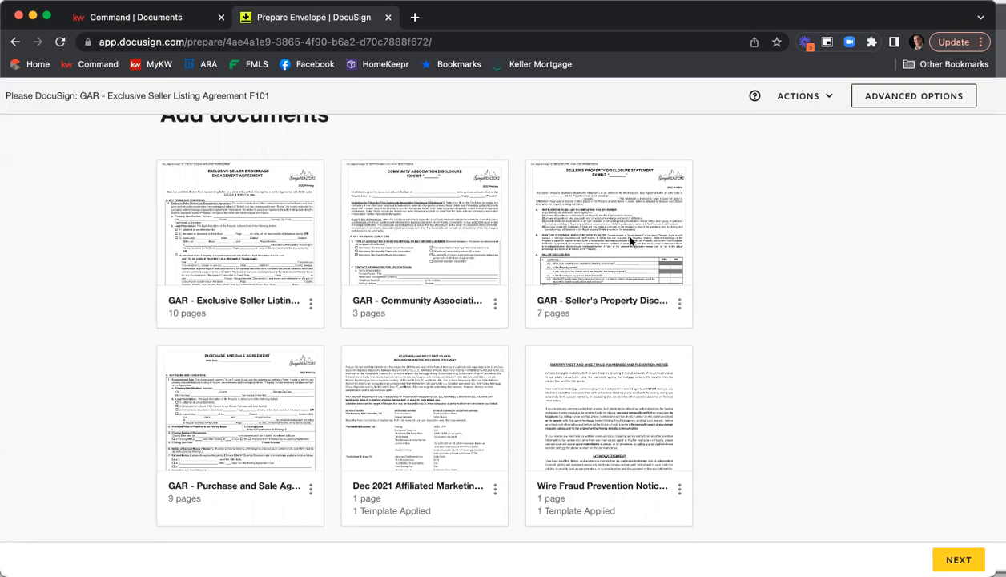
Reorder the documents so the Seller's Property Disclosure is second and the Purchase and Sale Agreement is last
mouse_move(627, 240)
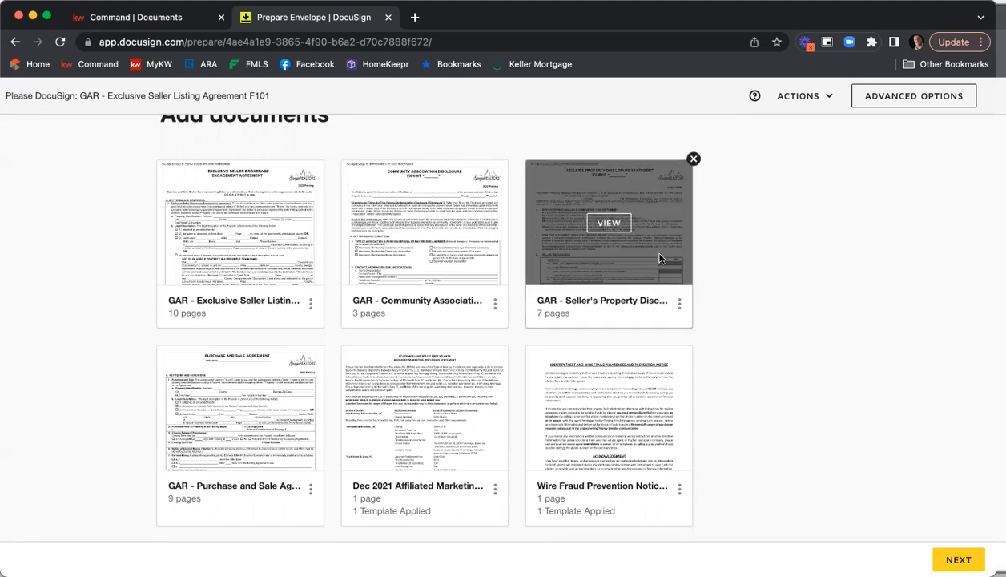
drag(647, 256, 469, 265)
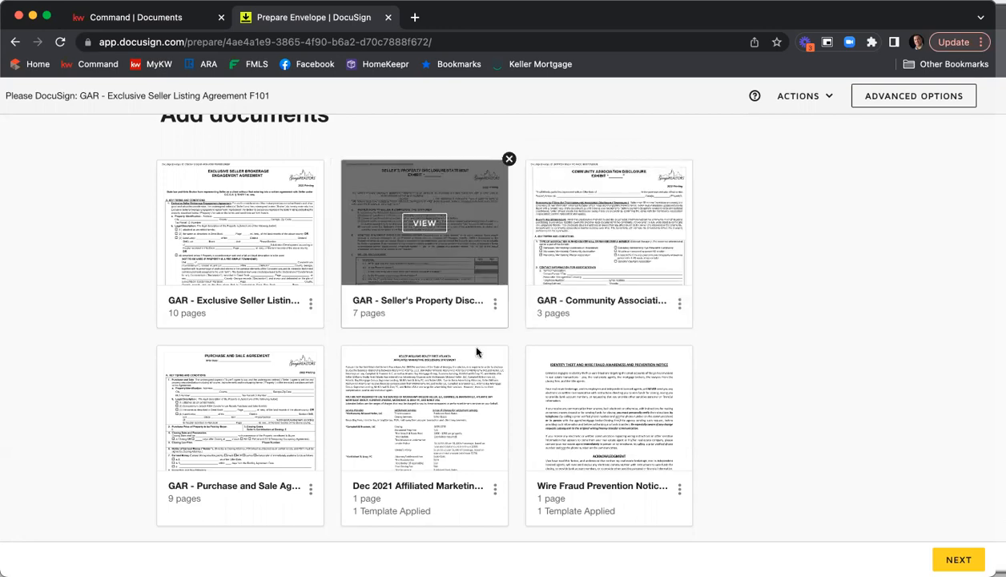
drag(478, 373, 280, 383)
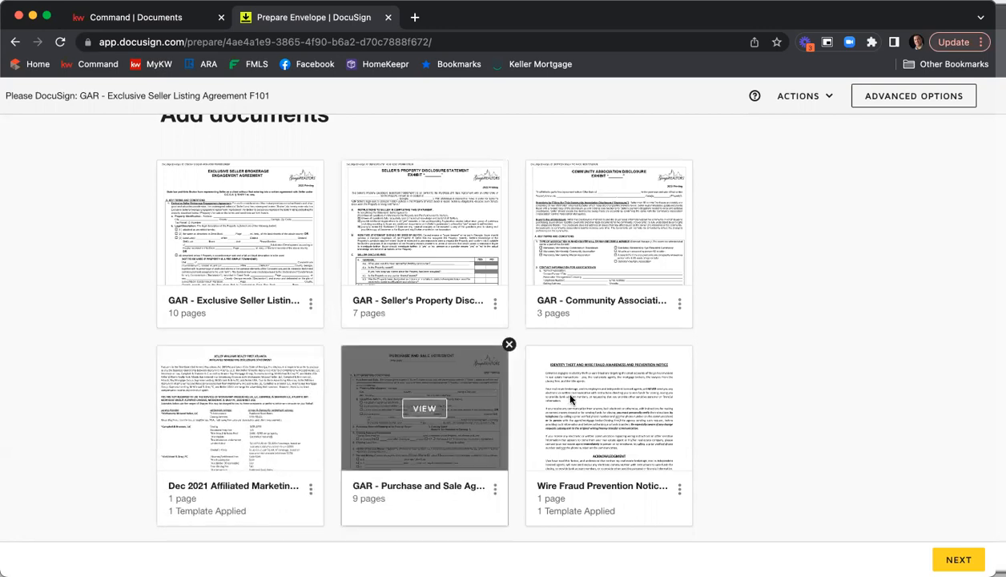
drag(611, 371, 438, 393)
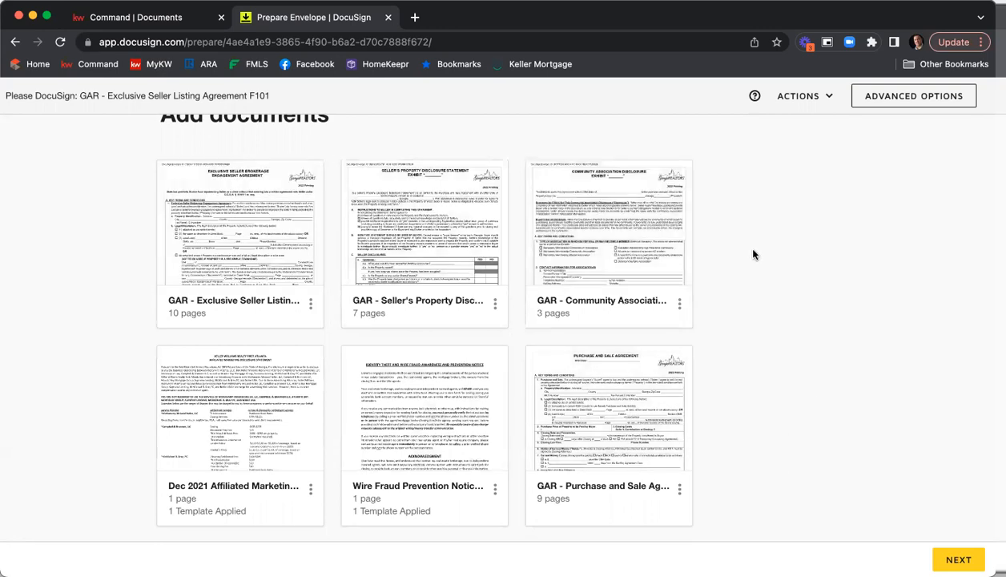
scroll(752, 254, down, 4)
scroll(752, 256, down, 2)
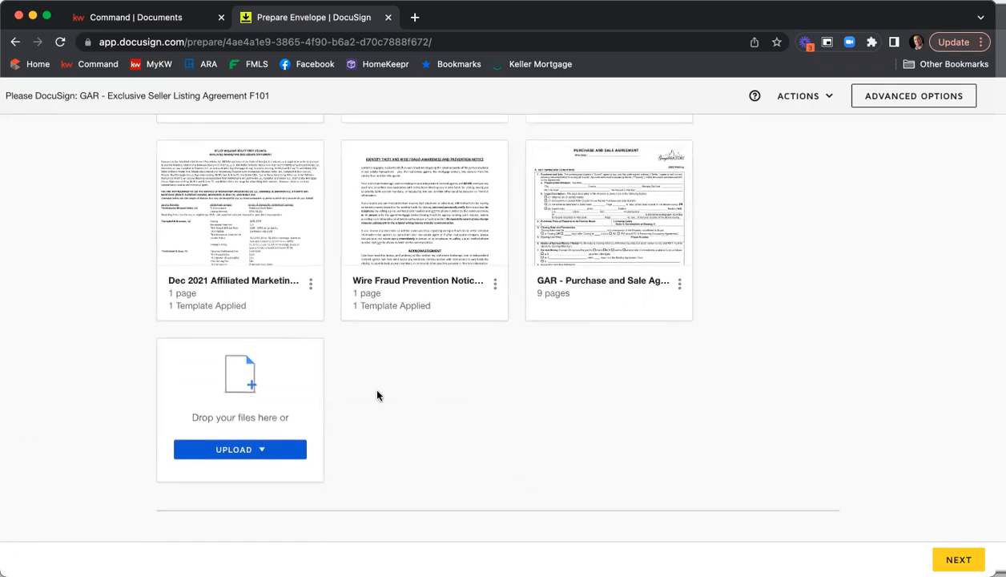
click(264, 452)
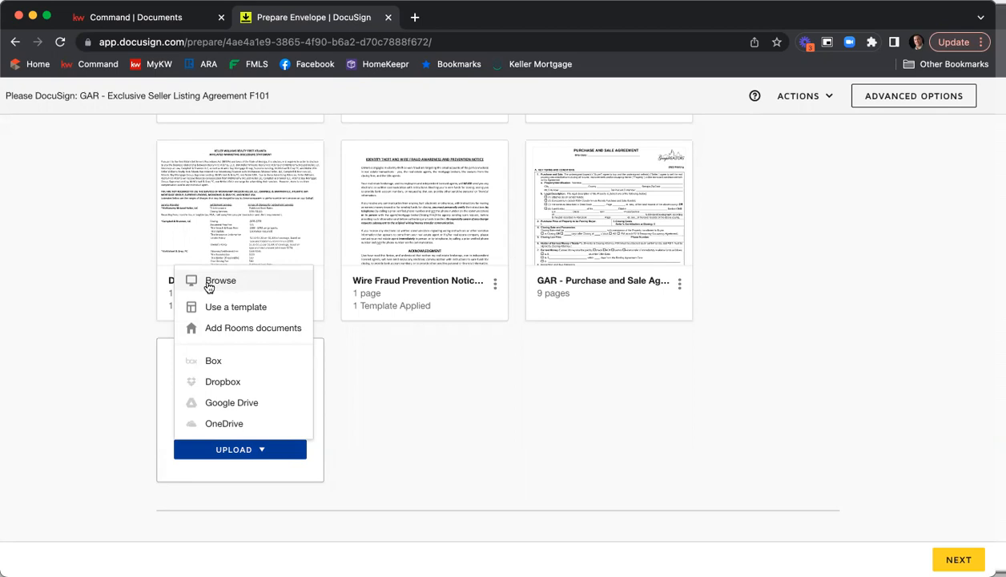
click(526, 415)
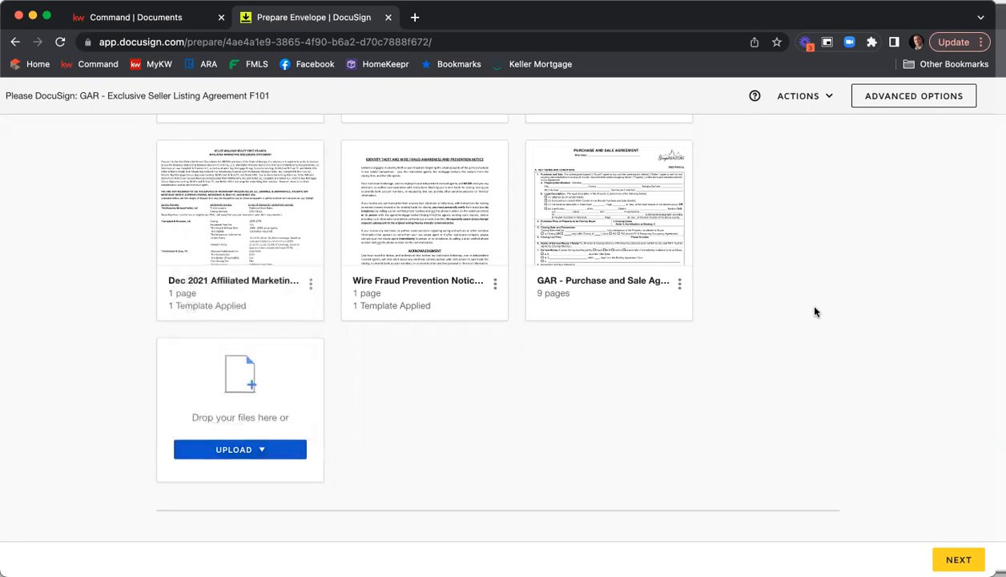
Scroll through the envelope to review the recipient list and which recipients still lack names and emails
scroll(795, 298, down, 1)
scroll(795, 298, up, 3)
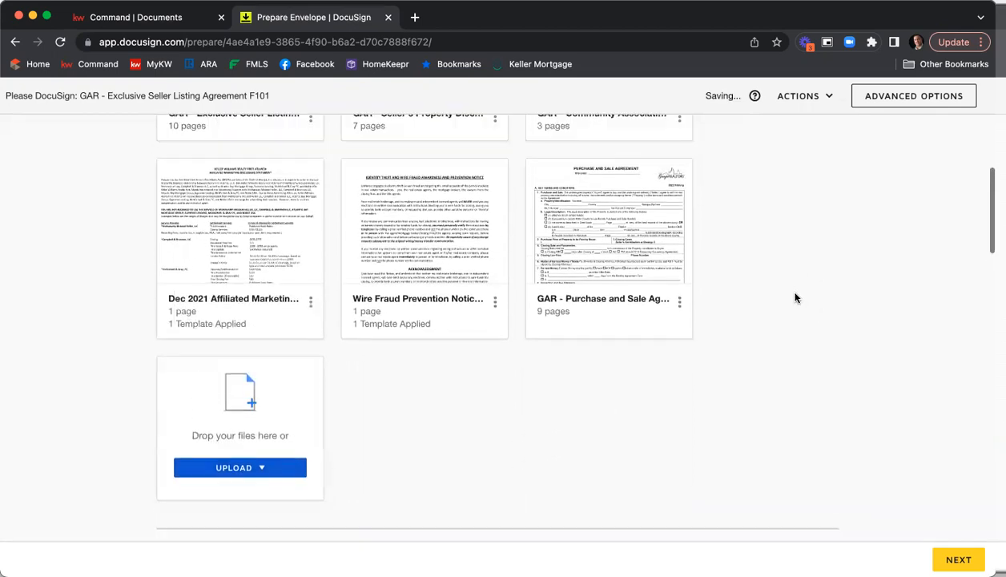
scroll(796, 298, up, 1)
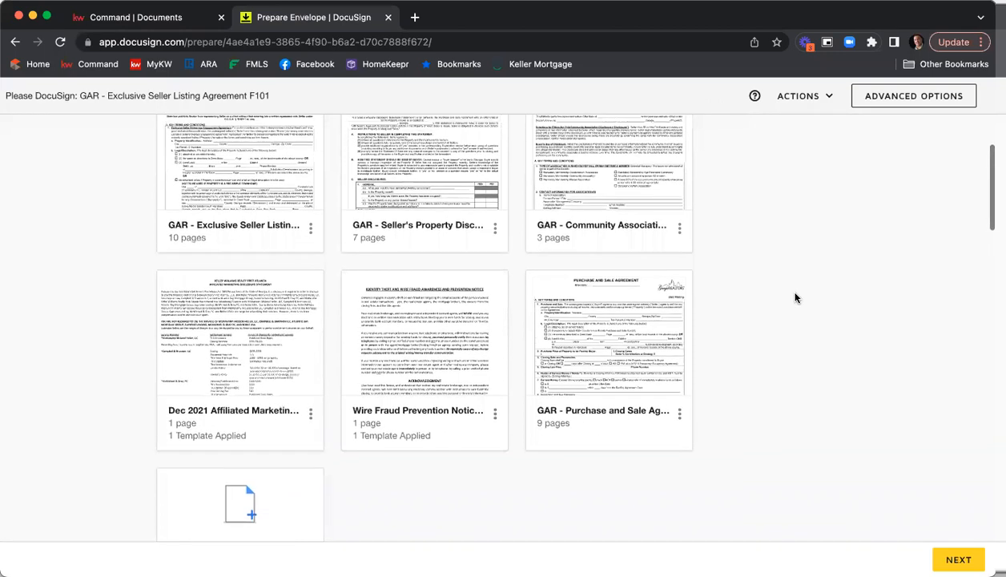
scroll(795, 298, down, 4)
scroll(800, 294, up, 1)
scroll(887, 288, down, 5)
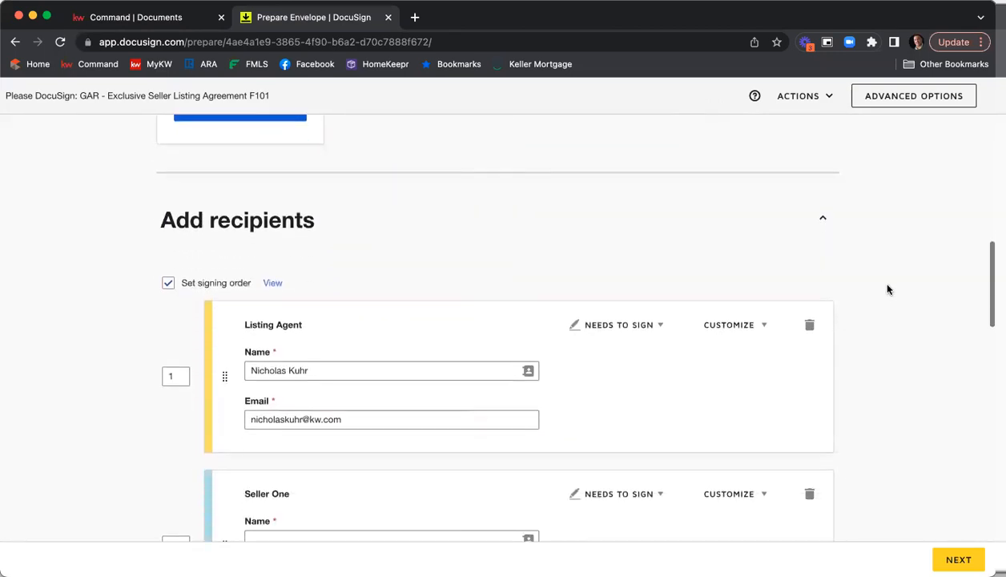
scroll(887, 289, down, 1)
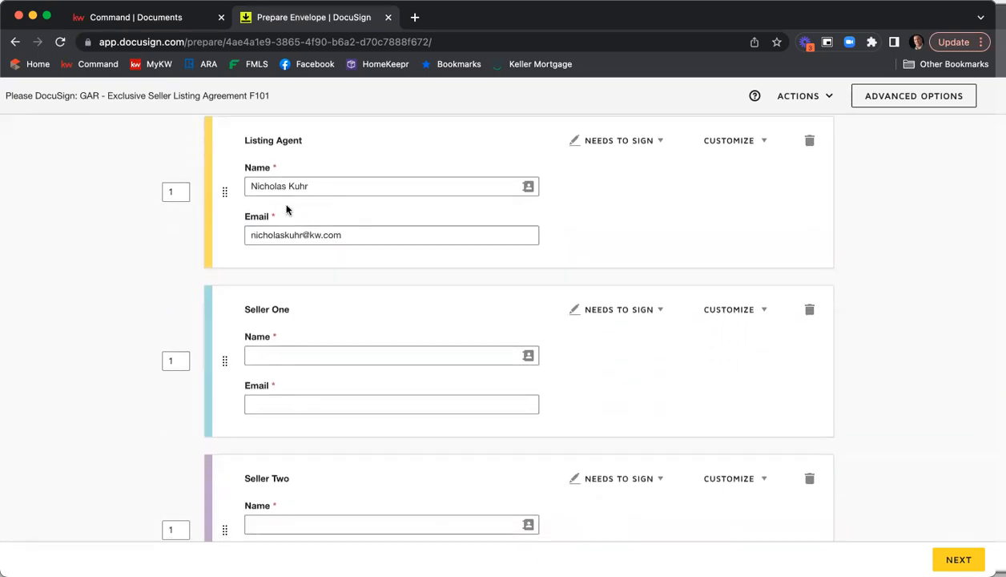
scroll(296, 216, down, 1)
scroll(299, 218, down, 3)
scroll(342, 204, down, 2)
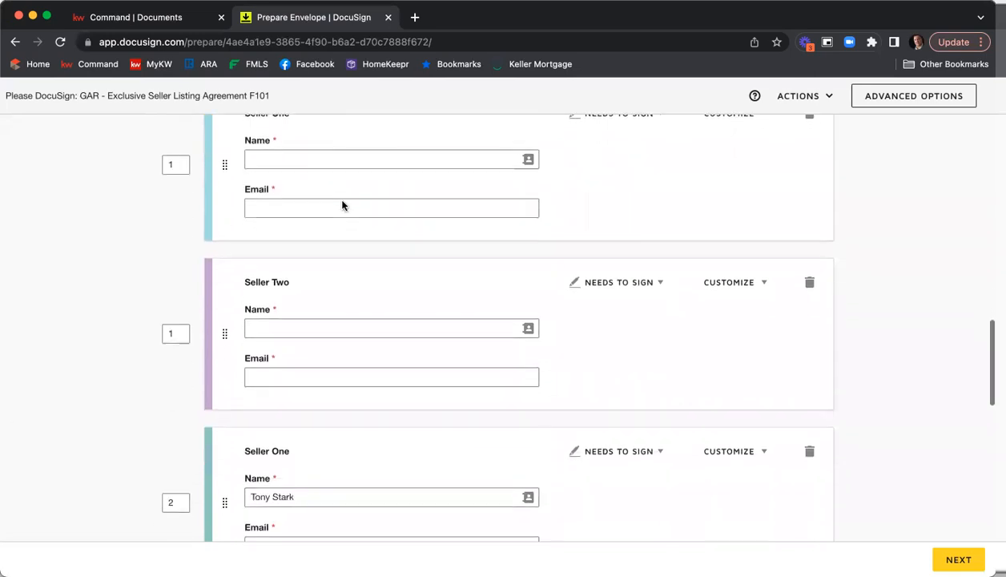
scroll(325, 408, down, 3)
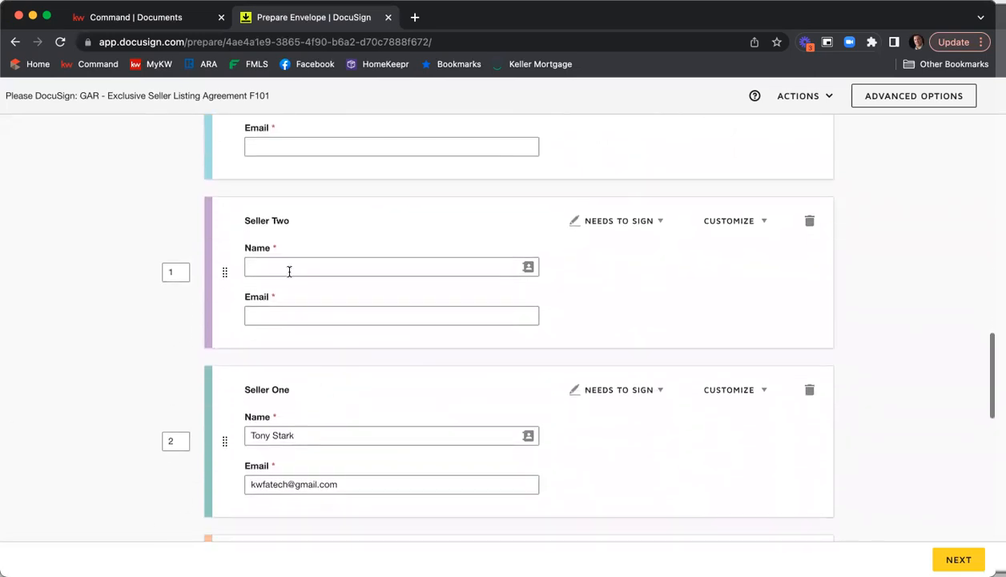
scroll(325, 258, down, 5)
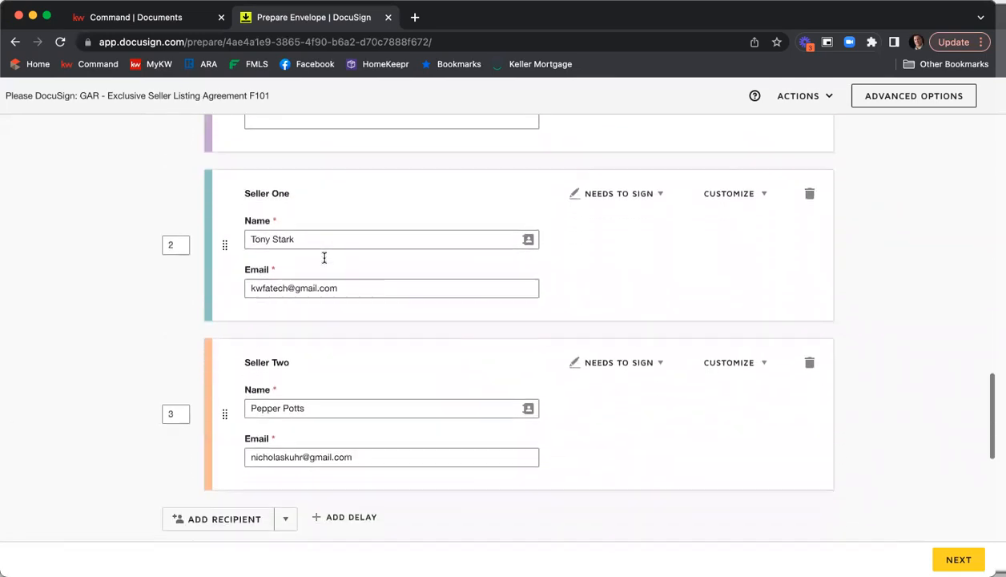
scroll(333, 344, up, 8)
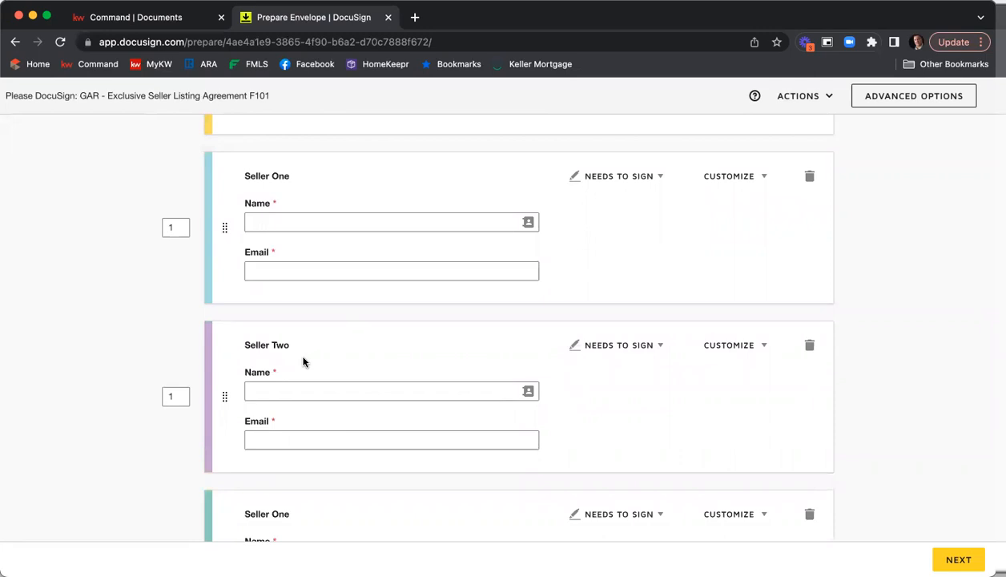
Fill the first empty Seller One recipient by applying the Seller 1 contact from the room contacts
click(320, 217)
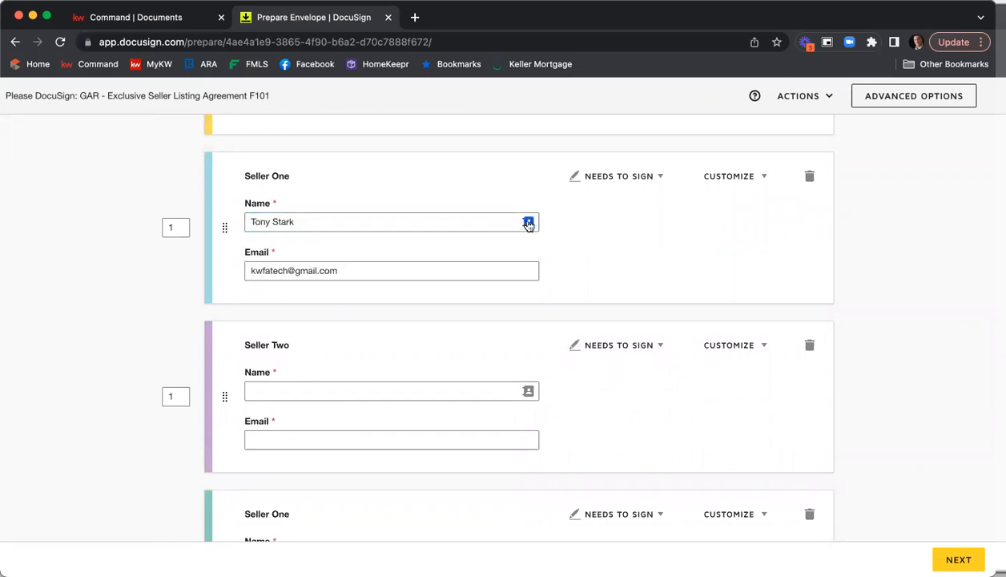
click(528, 223)
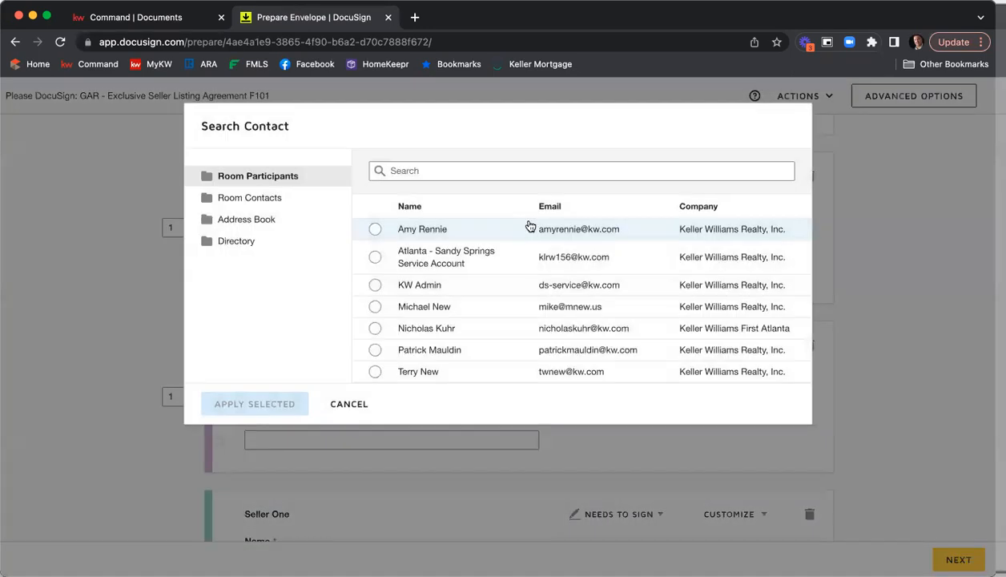
click(277, 201)
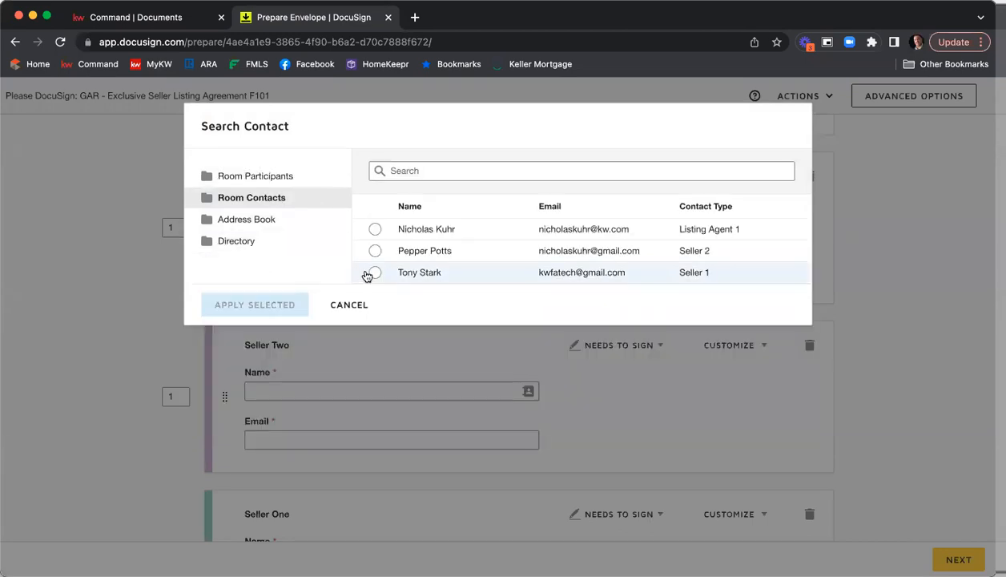
click(374, 273)
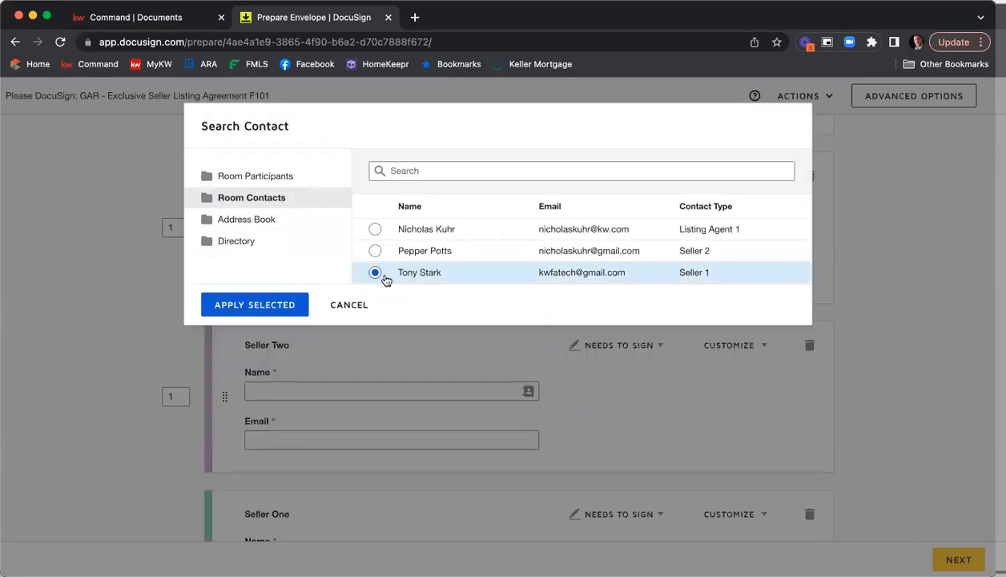
click(295, 303)
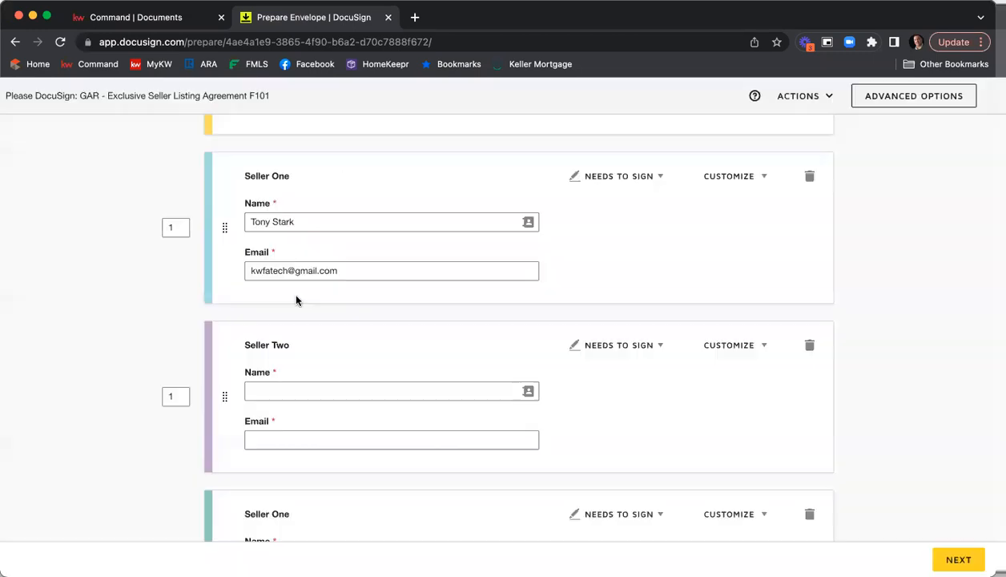
Fill the empty Seller Two recipient by applying the Seller 2 contact from the room contacts
click(529, 391)
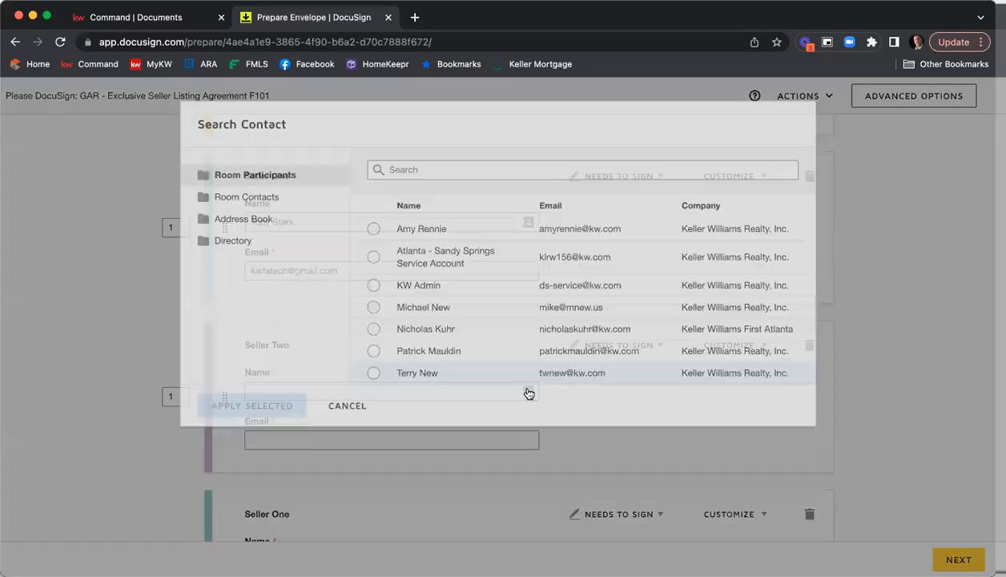
click(269, 198)
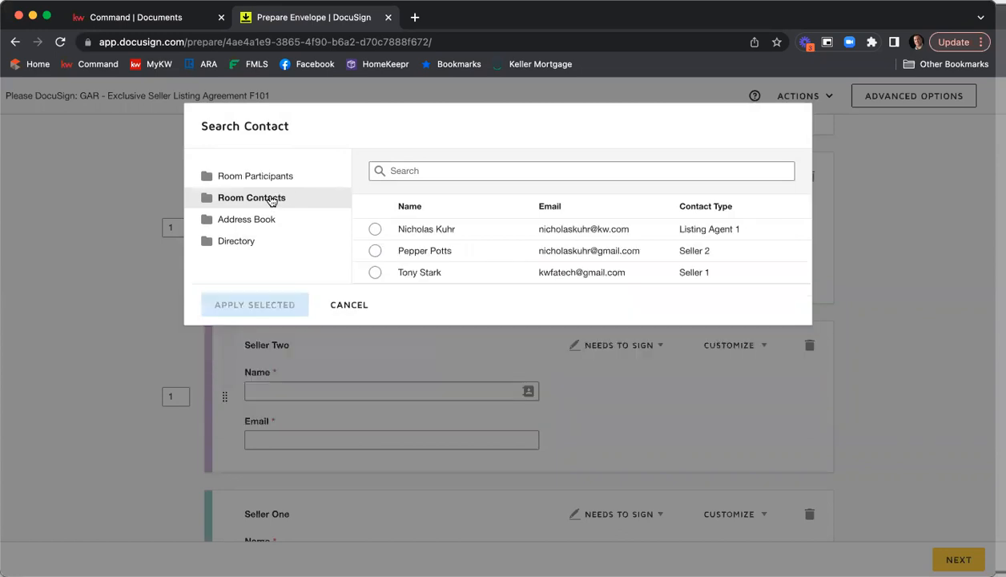
click(376, 252)
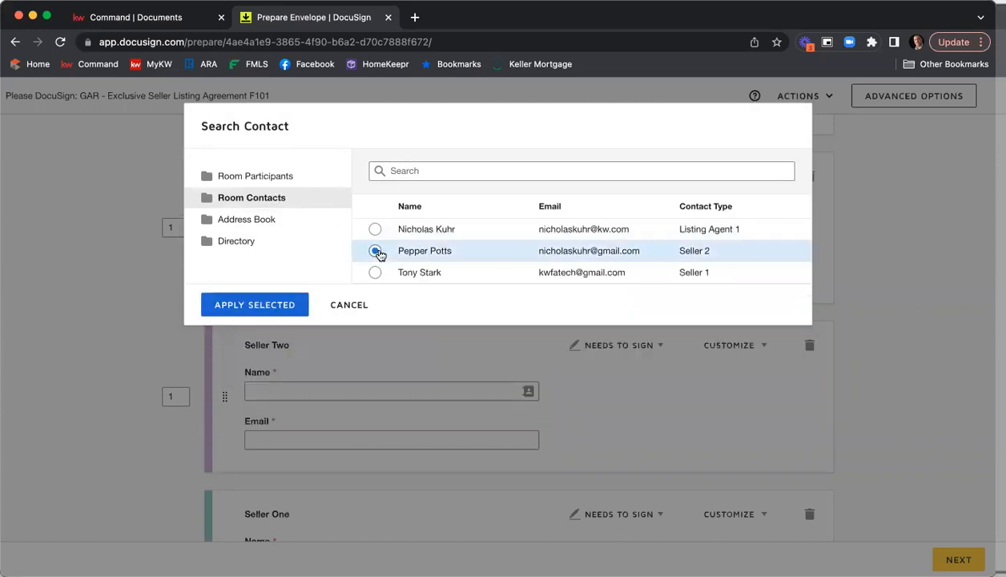
click(281, 305)
Set the Listing Agent's signing order to 3
scroll(583, 348, up, 3)
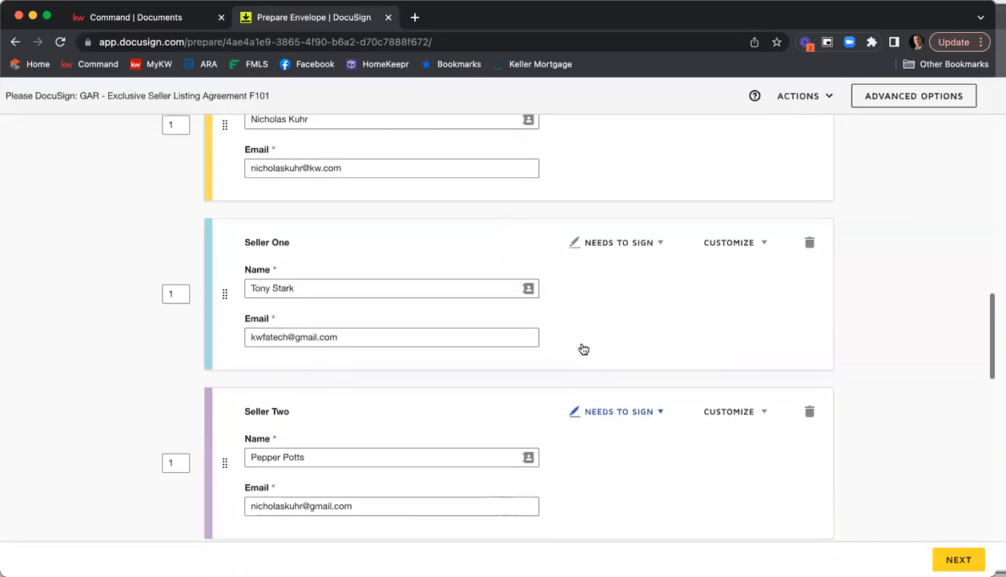
scroll(583, 348, up, 2)
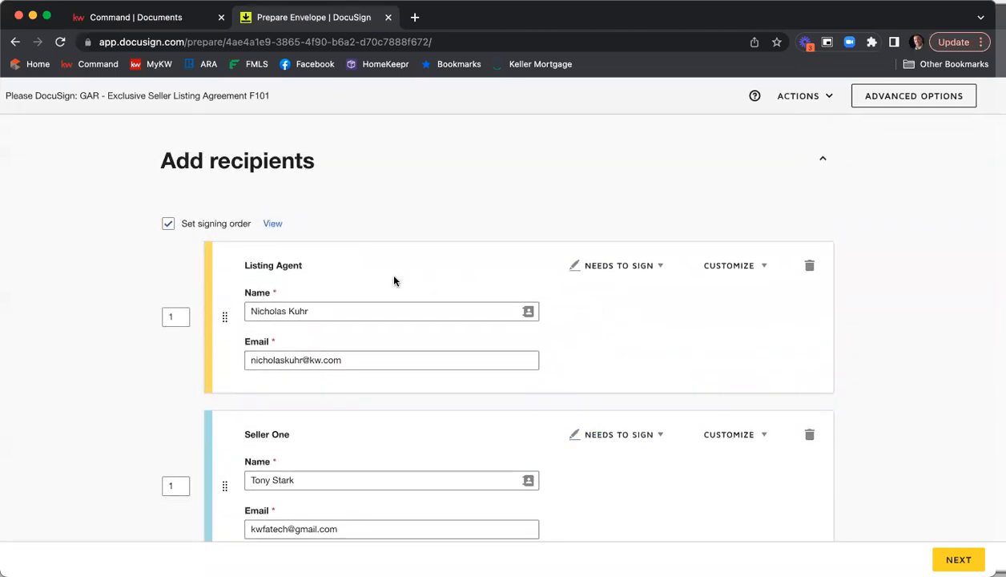
scroll(479, 284, down, 5)
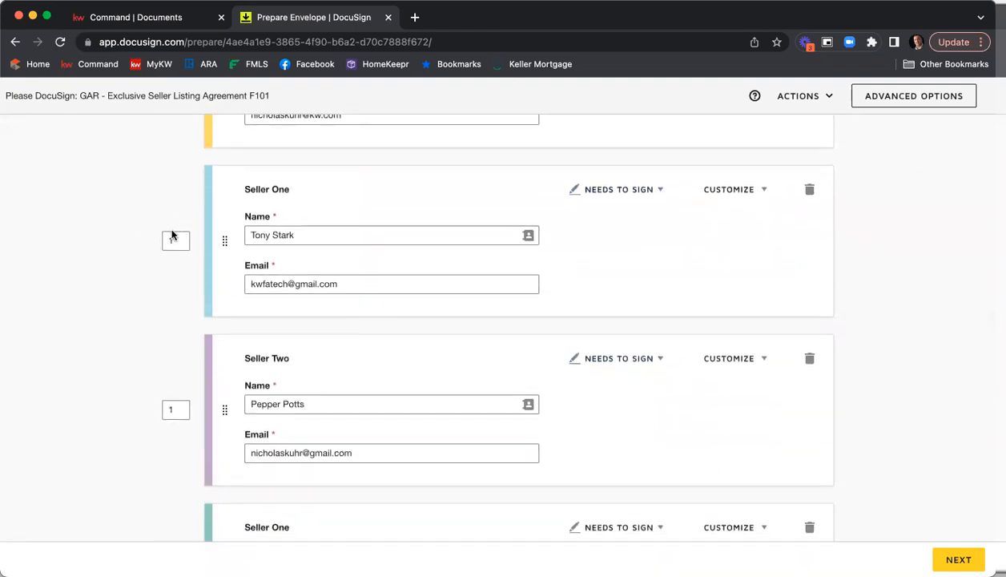
scroll(172, 240, down, 8)
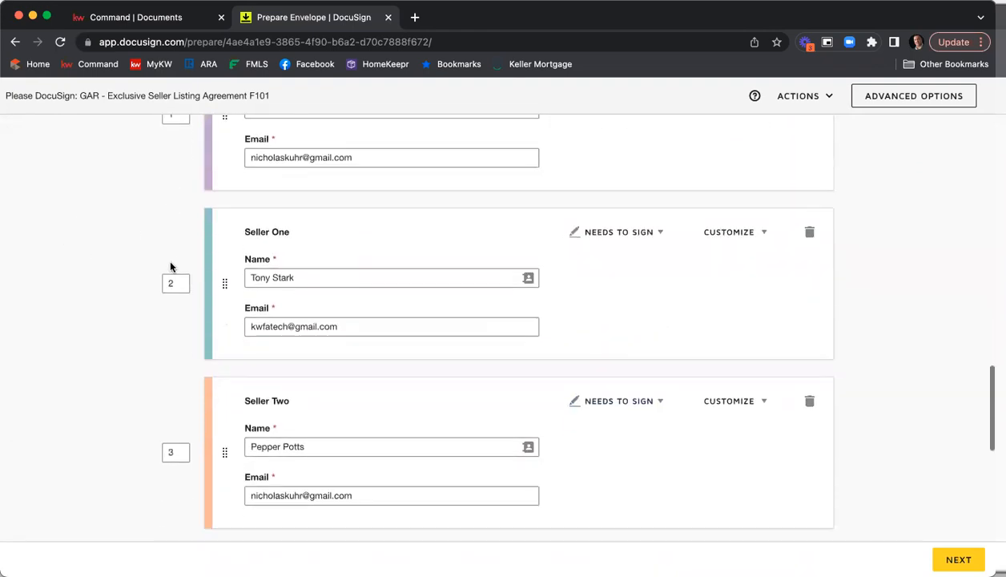
scroll(171, 267, down, 4)
scroll(170, 266, up, 10)
scroll(170, 266, up, 5)
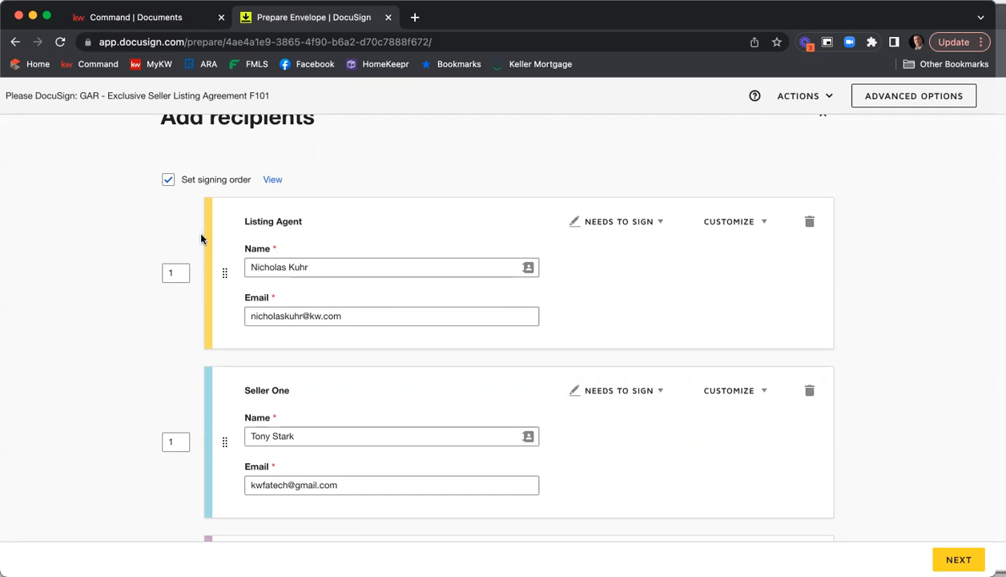
double_click(174, 272)
text(3)
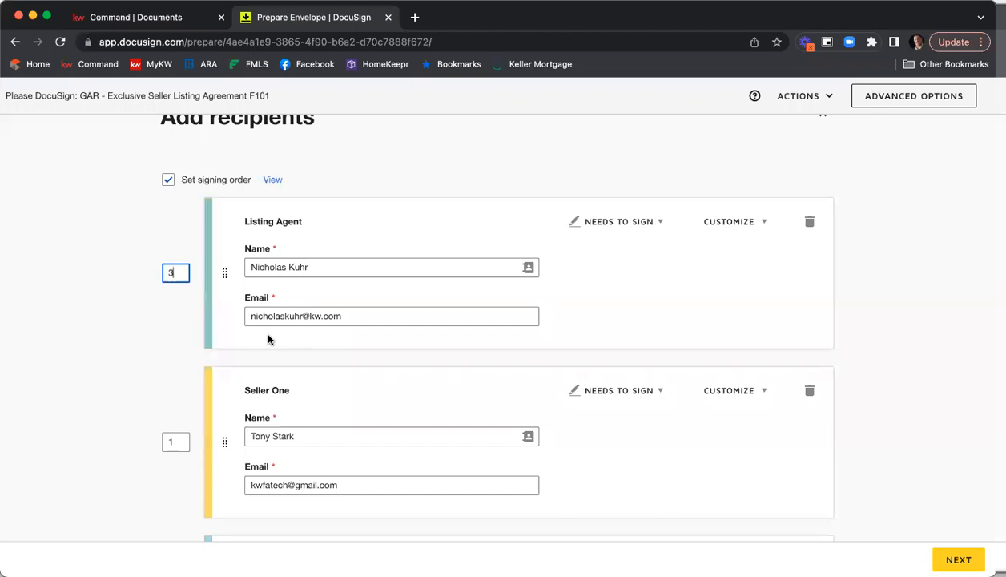
click(113, 311)
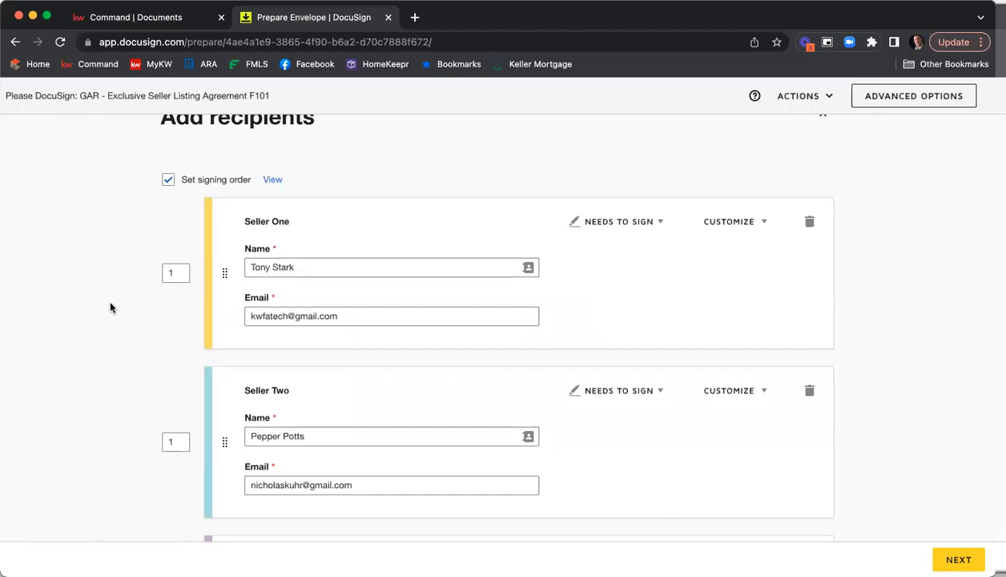
Set the first Seller Two recipient's signing order to 2
scroll(133, 321, down, 3)
double_click(176, 334)
text(2)
click(101, 308)
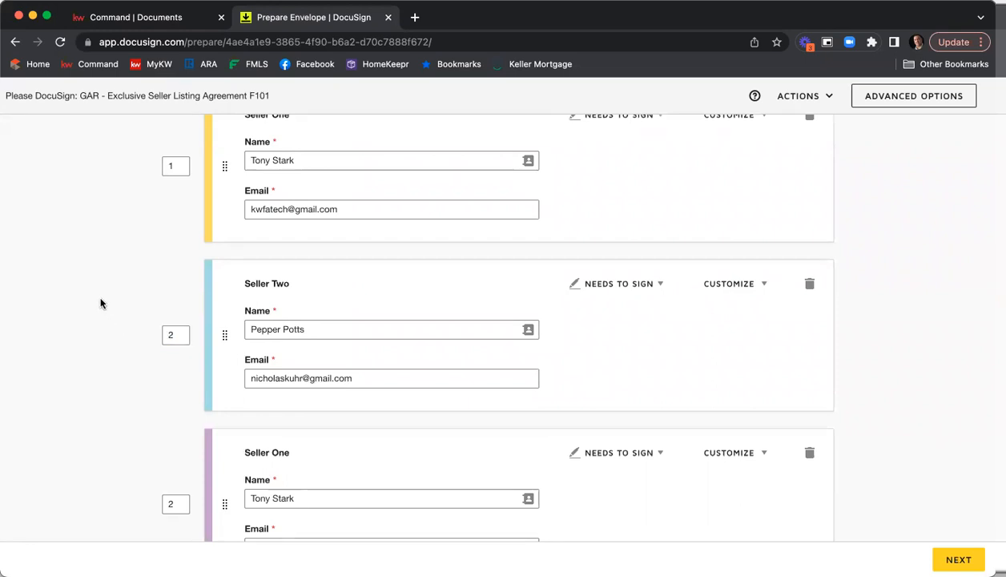
Set the second Seller One recipient's signing order to 1
scroll(103, 284, down, 3)
scroll(102, 283, down, 2)
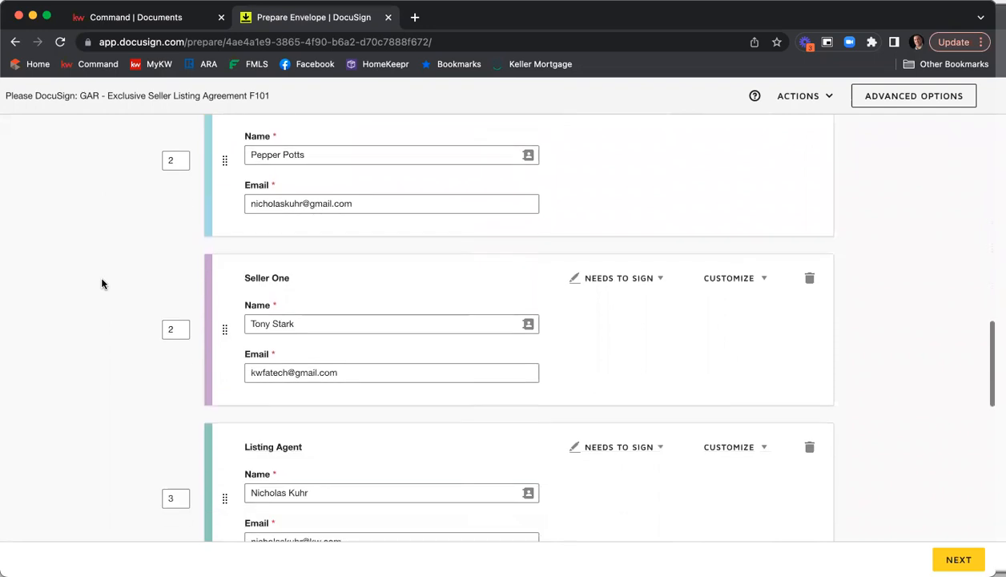
click(178, 334)
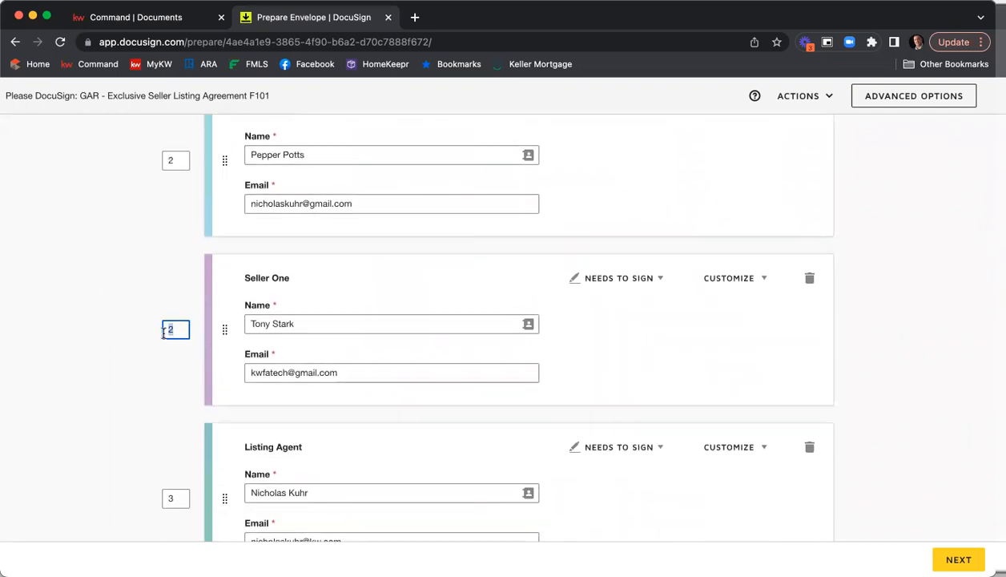
text(1)
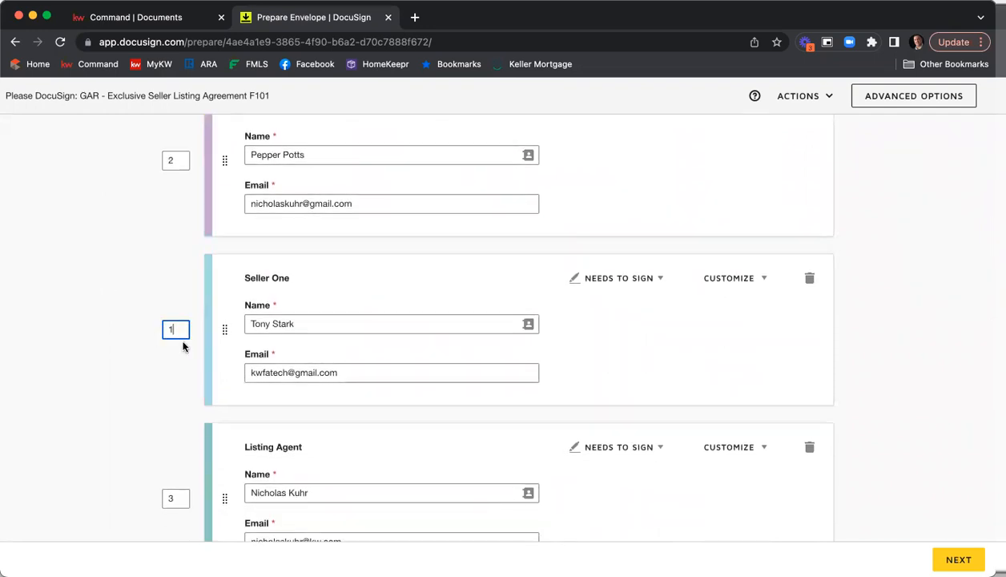
click(121, 322)
Set the second Seller Two recipient's signing order to 2
scroll(120, 322, down, 5)
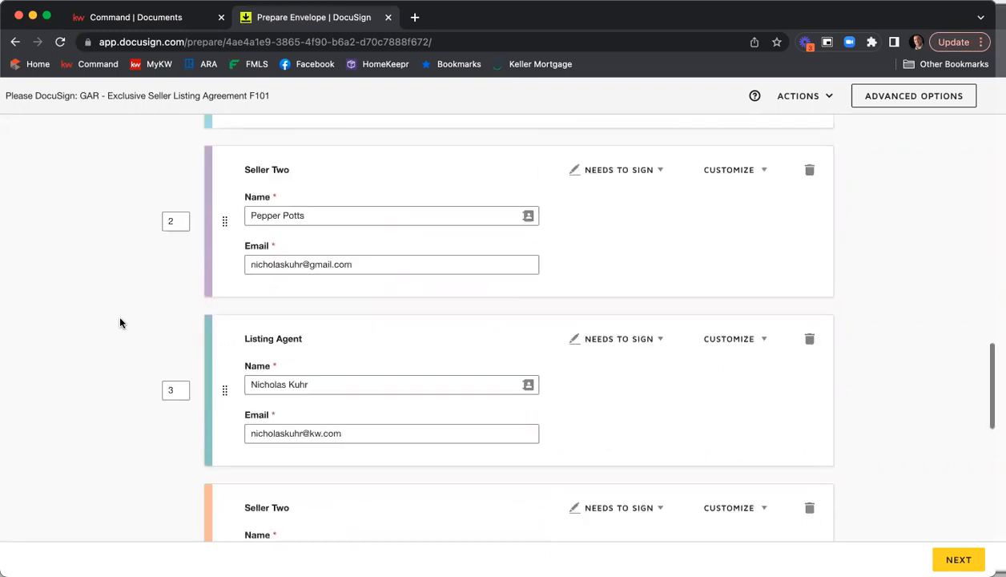
click(178, 409)
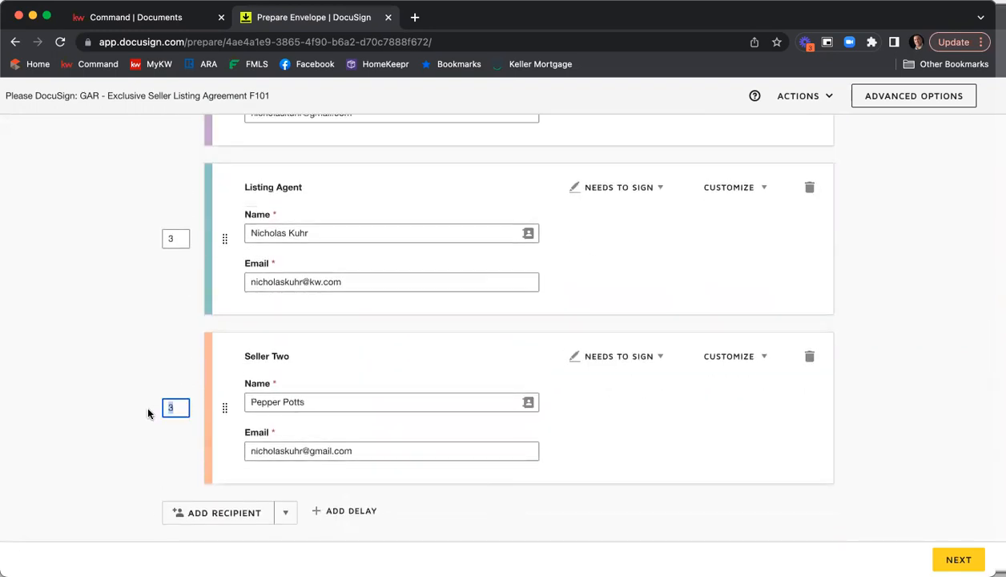
text(2)
click(121, 355)
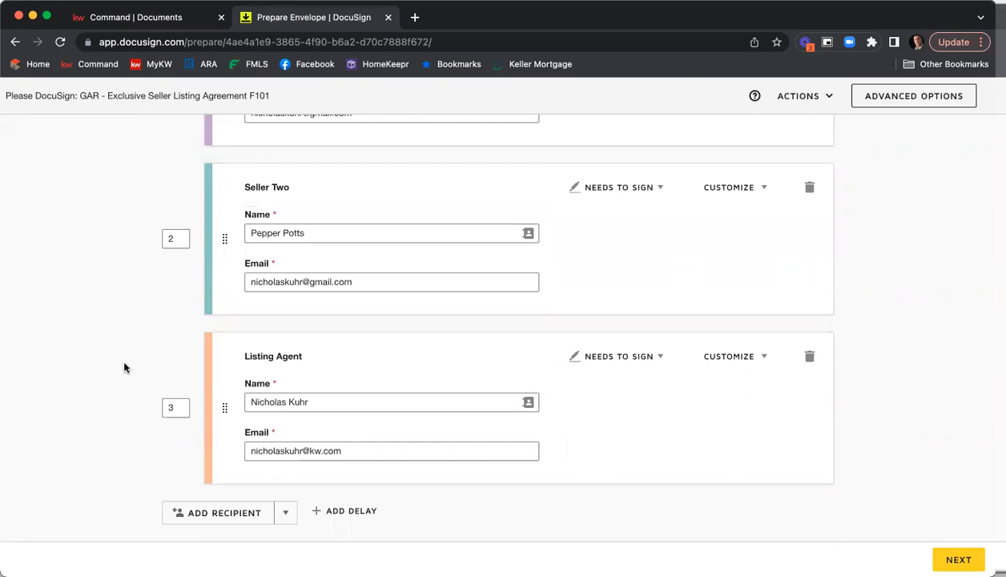
Open the signer role options for the first Seller One recipient
scroll(124, 367, up, 5)
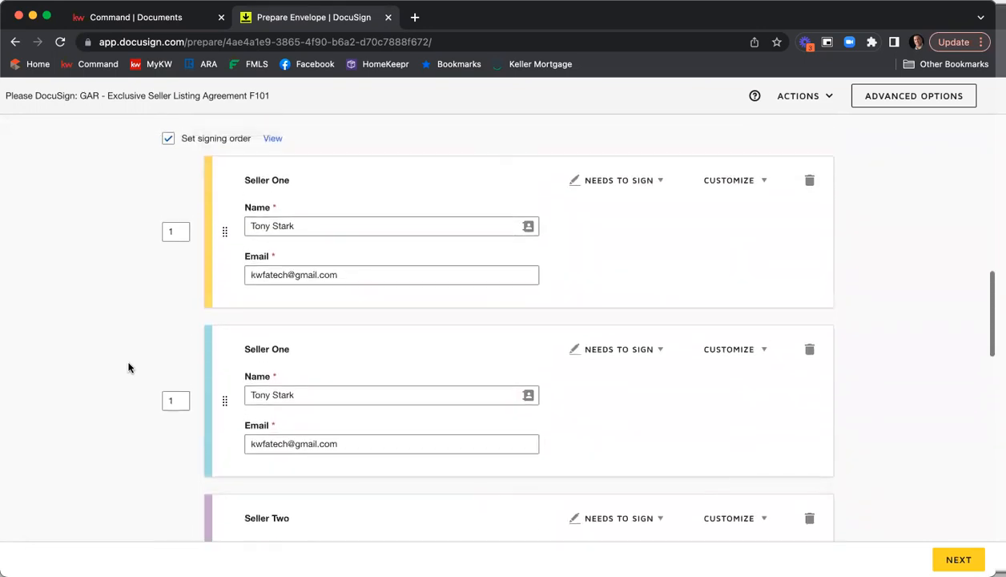
scroll(134, 386, down, 4)
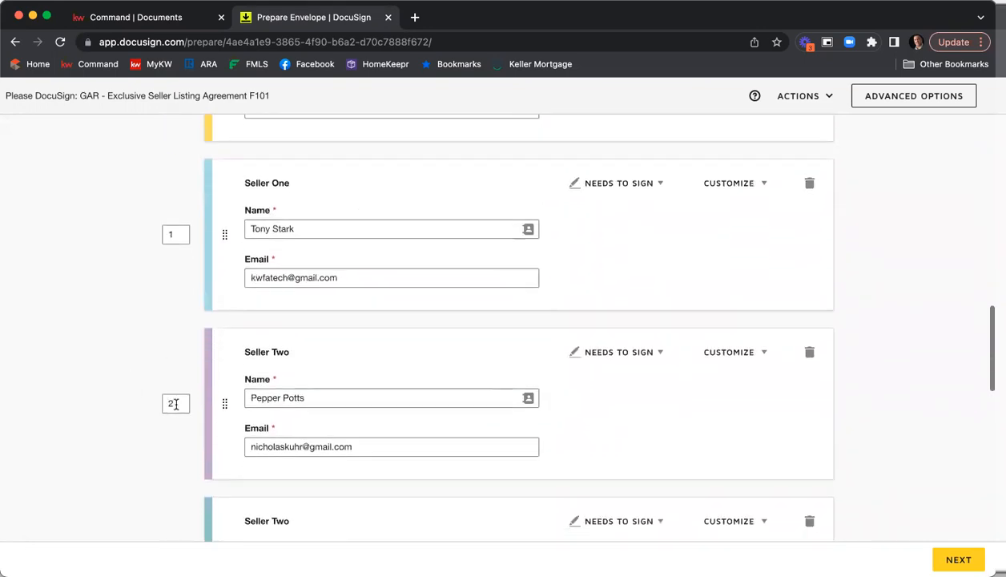
scroll(234, 396, up, 1)
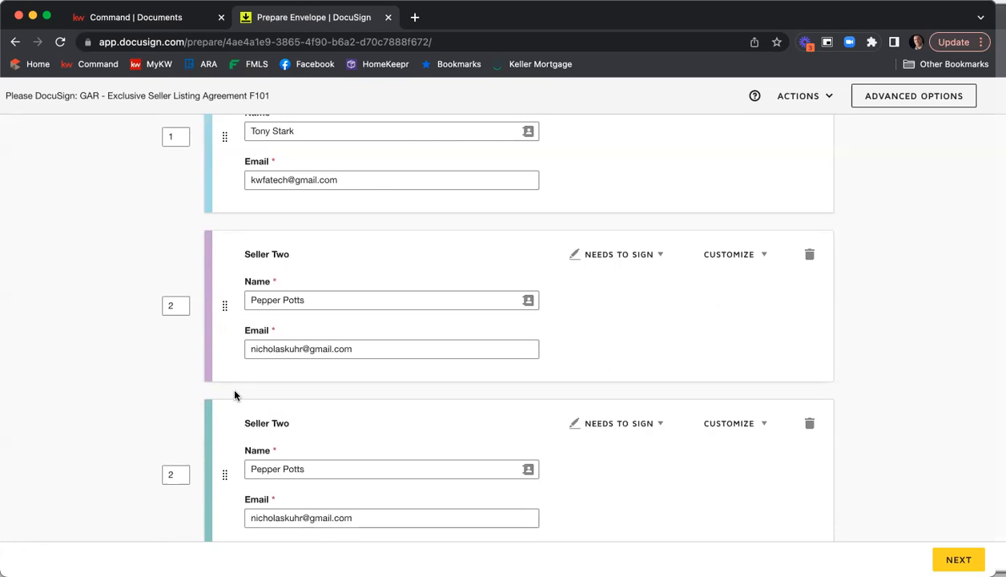
scroll(587, 348, up, 5)
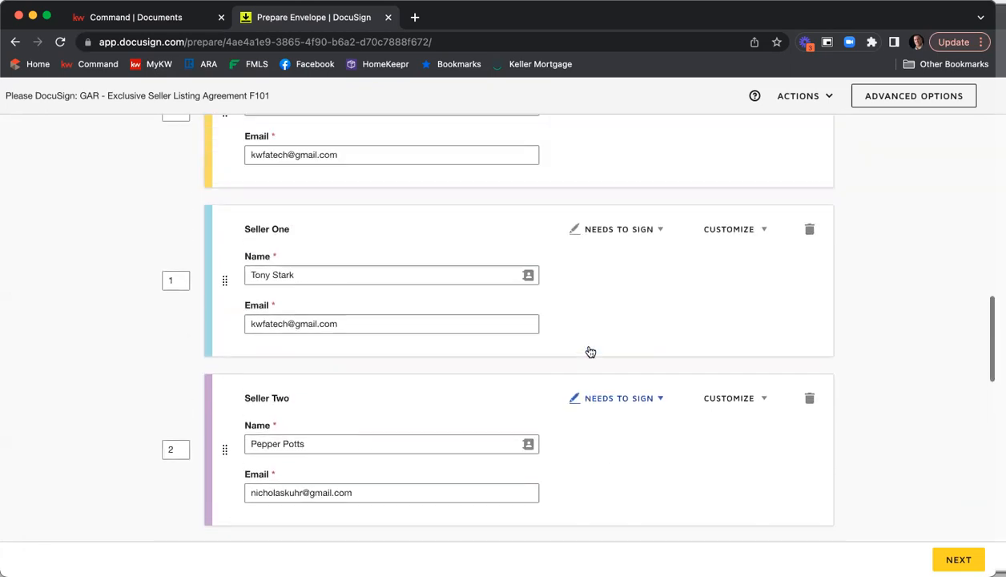
scroll(565, 340, up, 3)
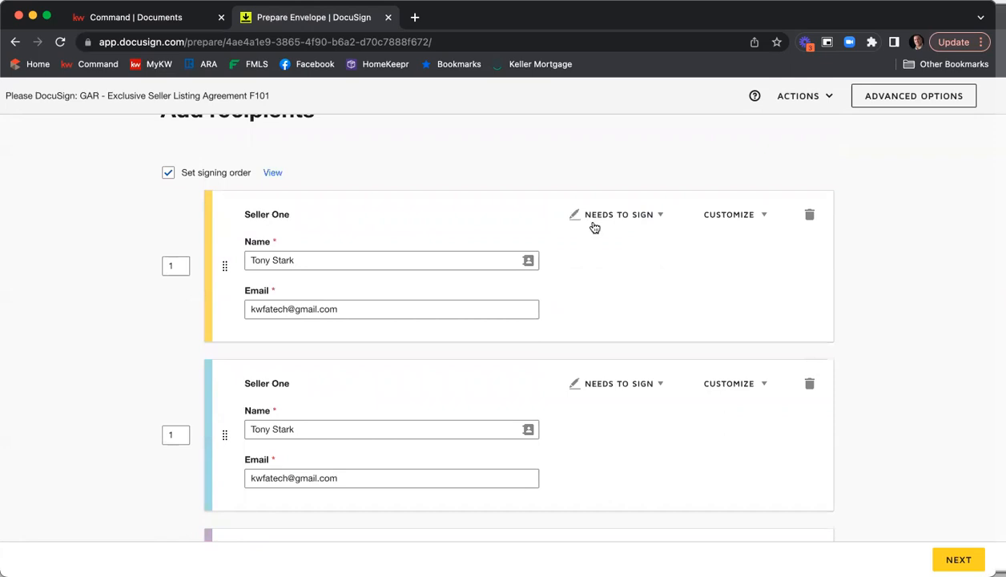
click(660, 216)
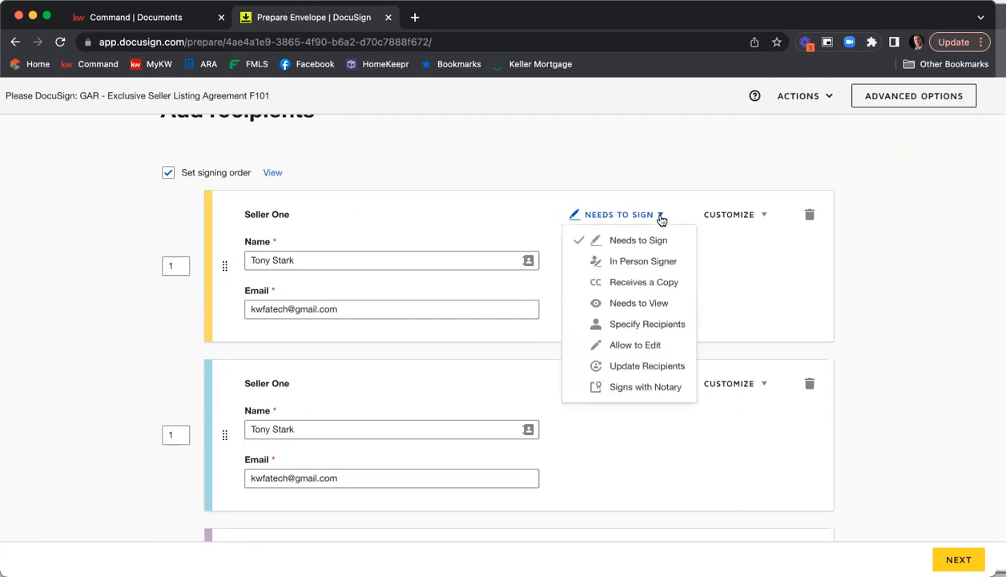
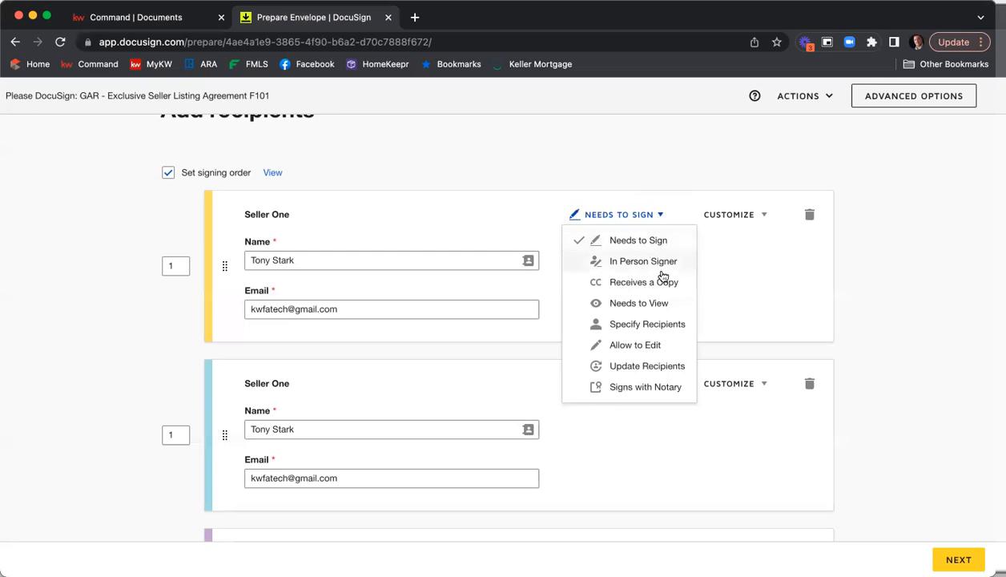
Add an access code for the first Seller One recipient, entering the code, then delete the access code again
click(782, 254)
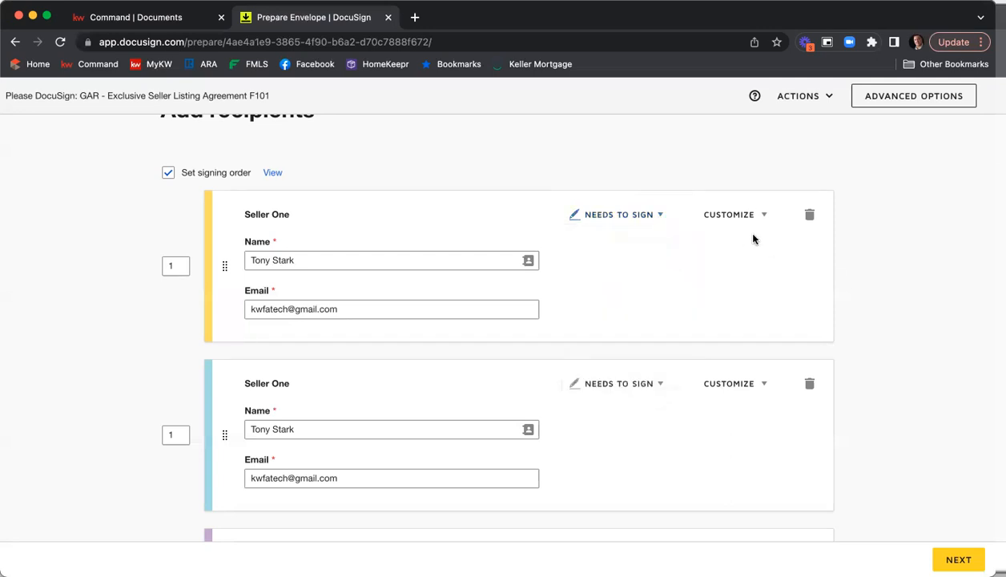
click(764, 217)
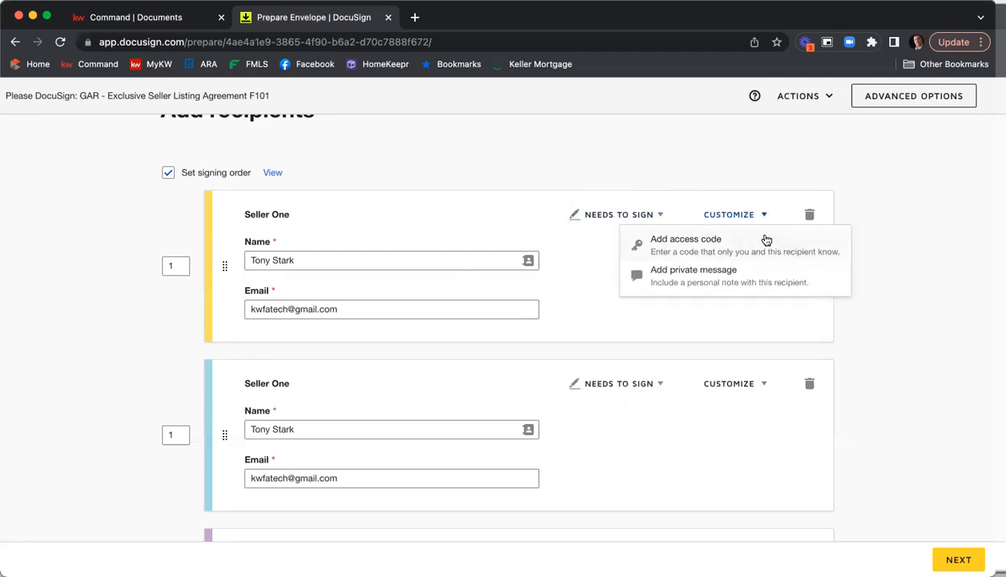
click(721, 241)
click(285, 391)
text(12345)
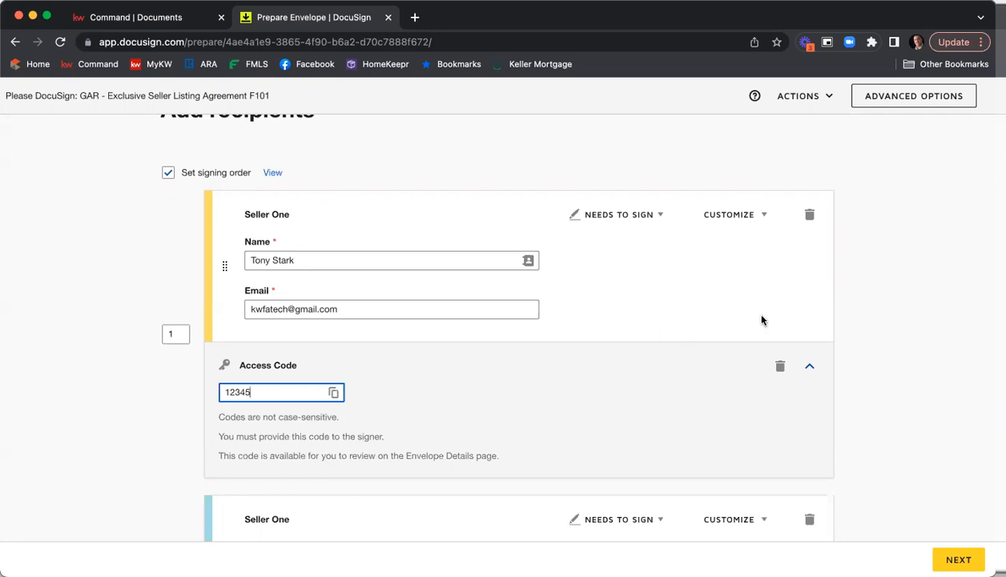
click(780, 365)
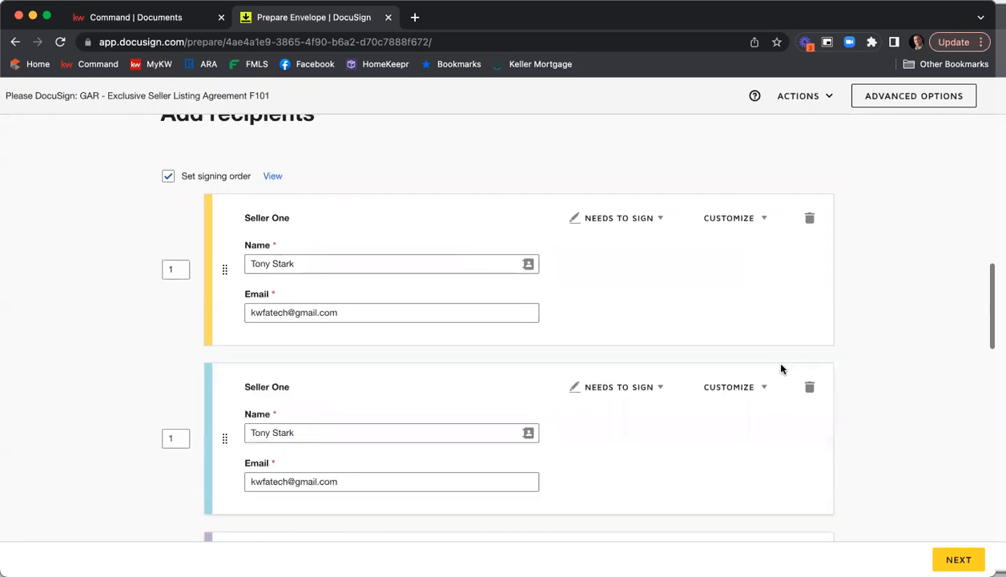
Add a private message for the first Seller One recipient asking them to fill in all fields on the SPD and CAD, with a thank-you sign-off
click(764, 220)
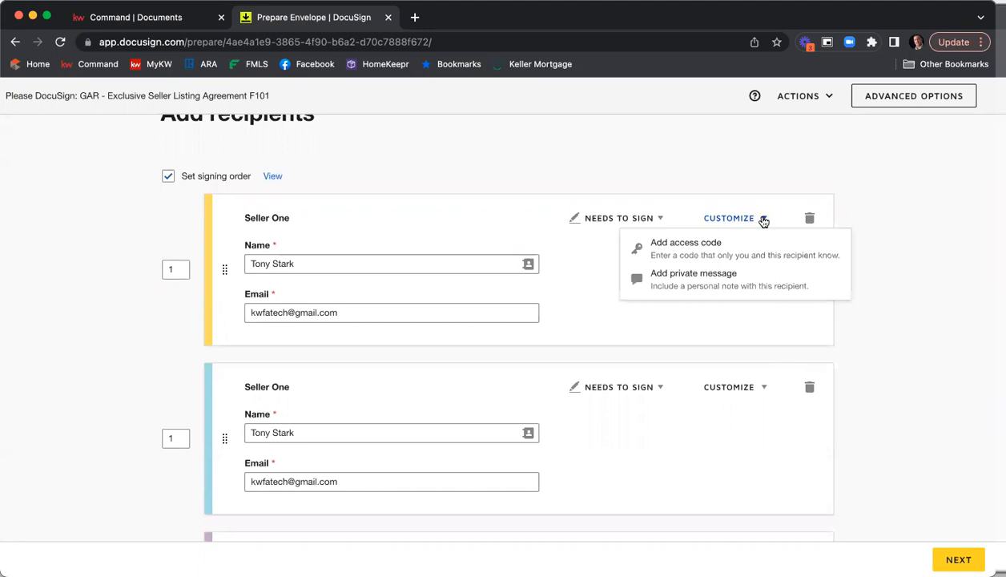
click(742, 284)
click(696, 395)
text(Hi Ton)
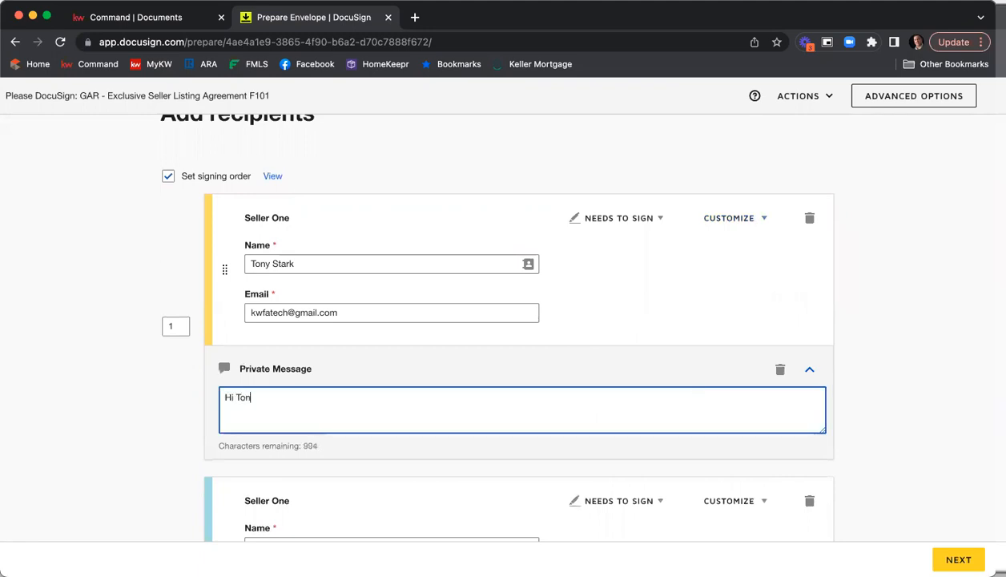
text(y,)
key(Return)
text(Please b)
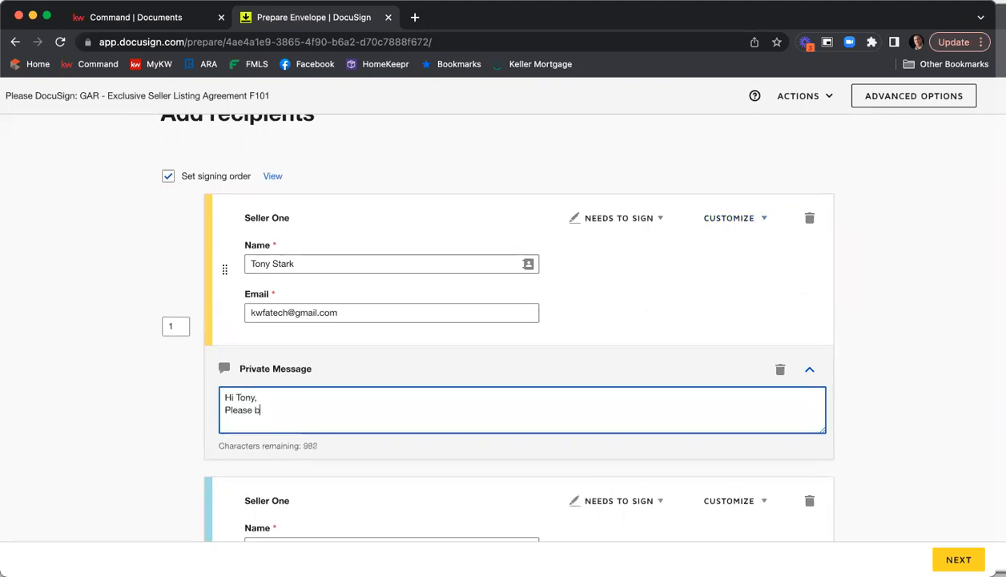
text(e sure to fill in all of the fields on teh S)
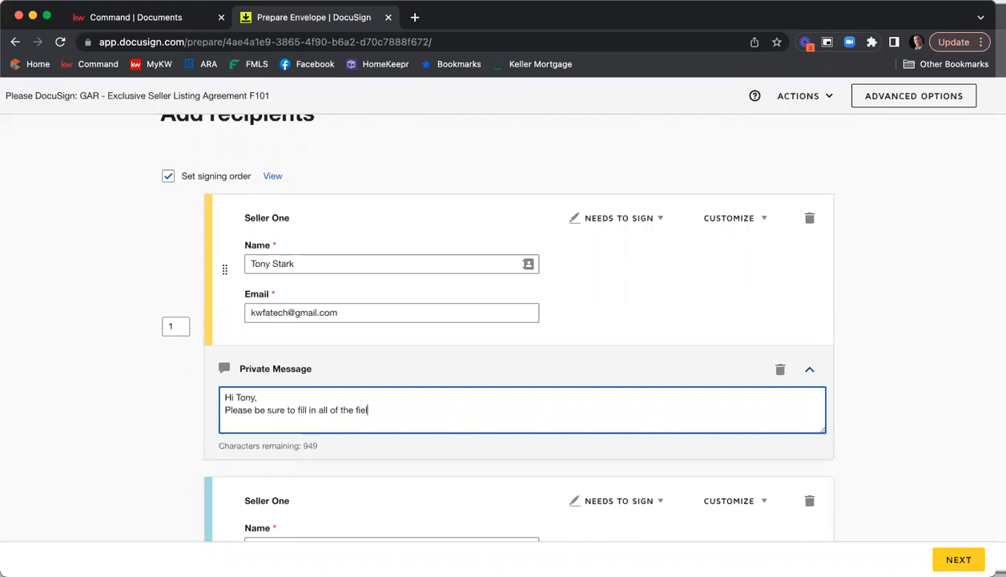
key(BackSpace)
key(BackSpace)
key(BackSpace)
key(BackSpace)
text(he SPD and CAD)
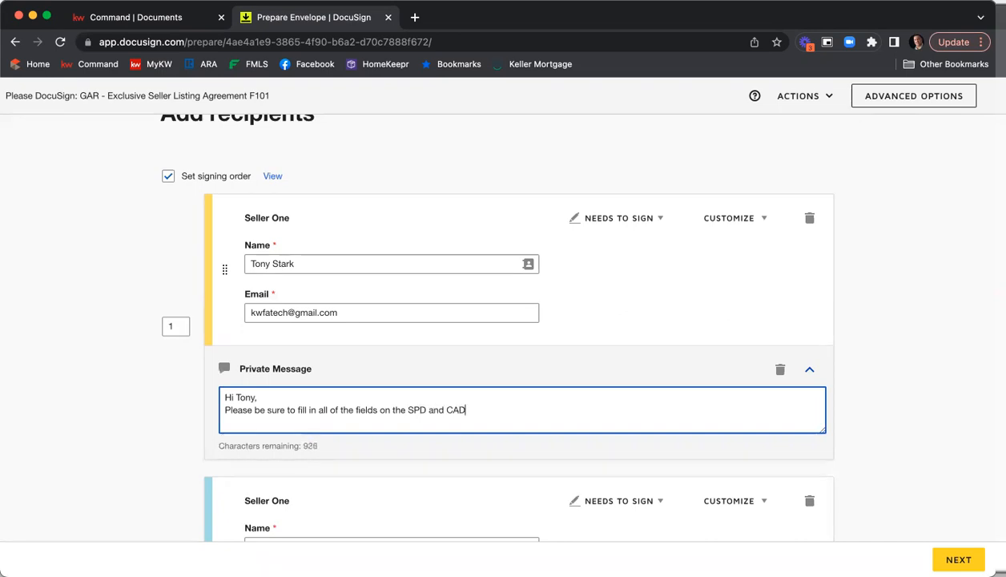
text(. Thank you,)
key(Return)
text(Nick)
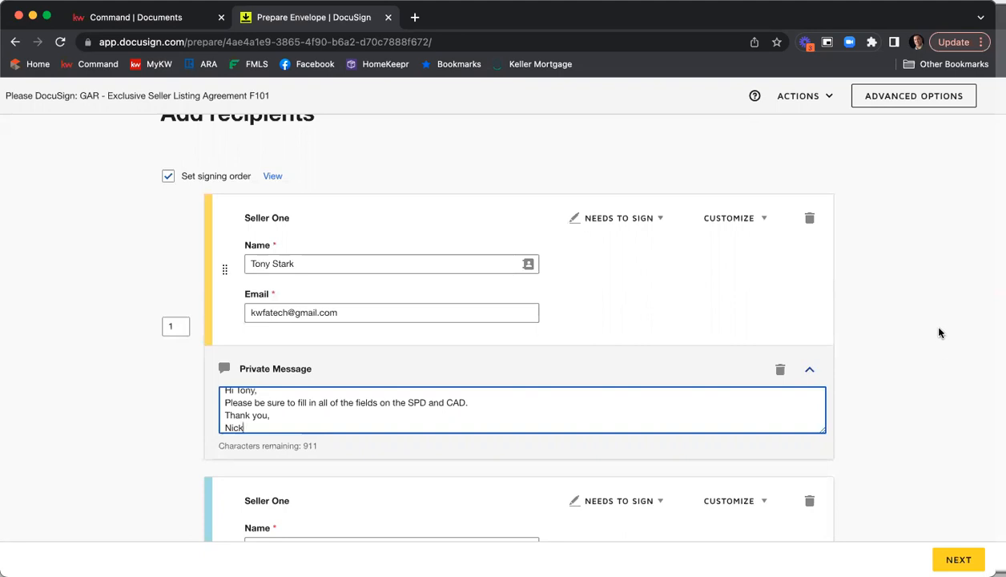
Add a fourth recipient below the Listing Agent, then delete that empty recipient again
click(923, 266)
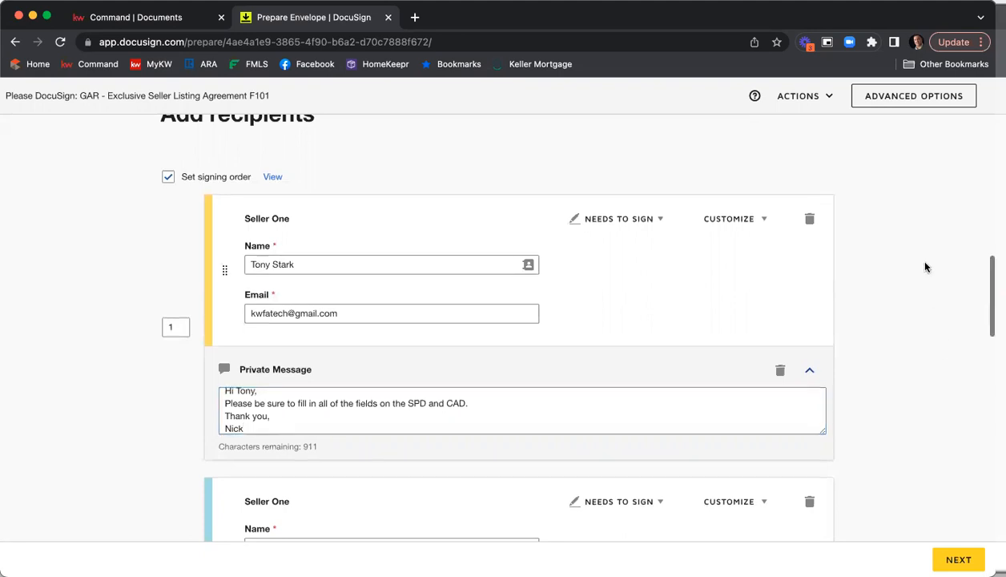
scroll(937, 268, up, 2)
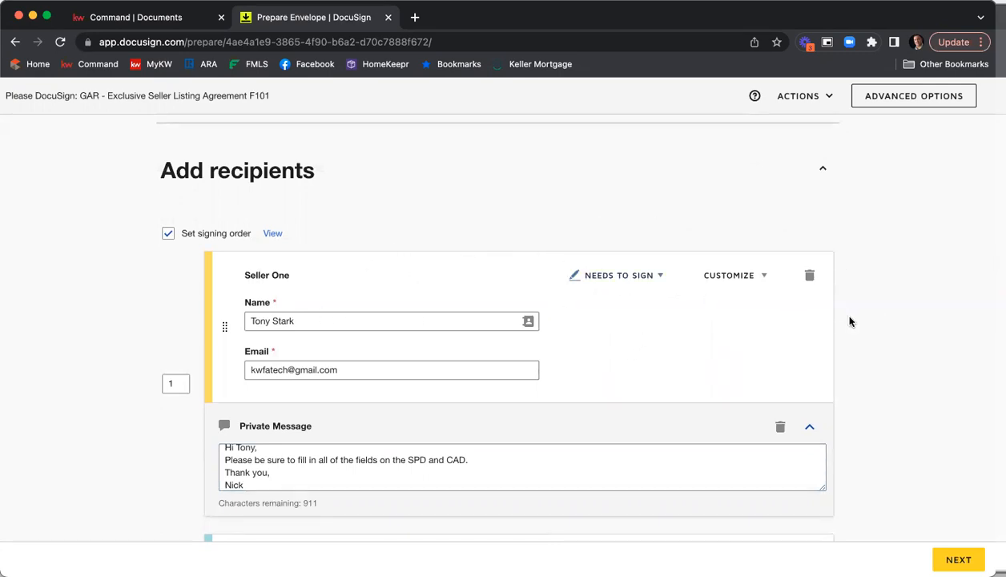
scroll(858, 321, down, 2)
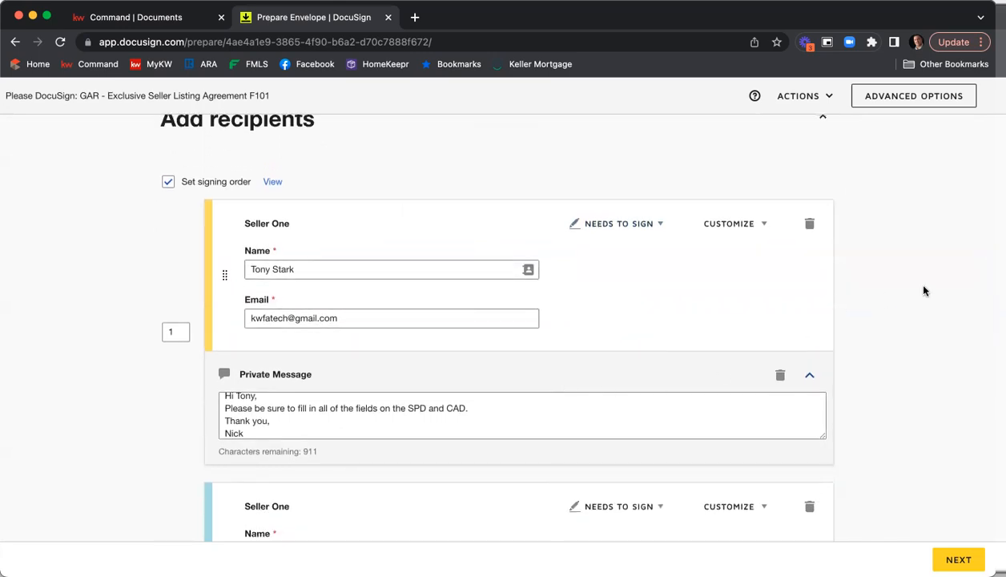
scroll(930, 292, down, 5)
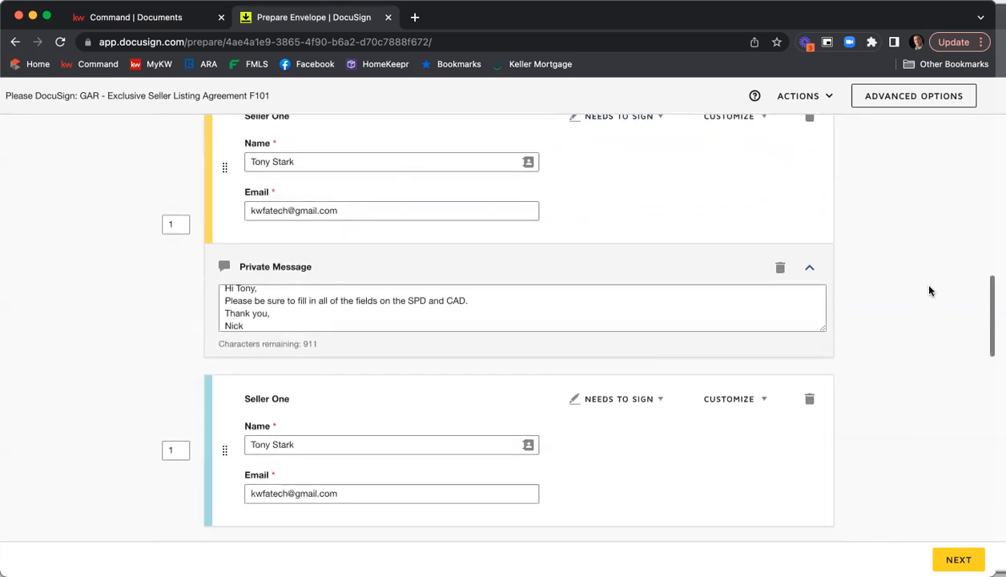
scroll(929, 291, down, 10)
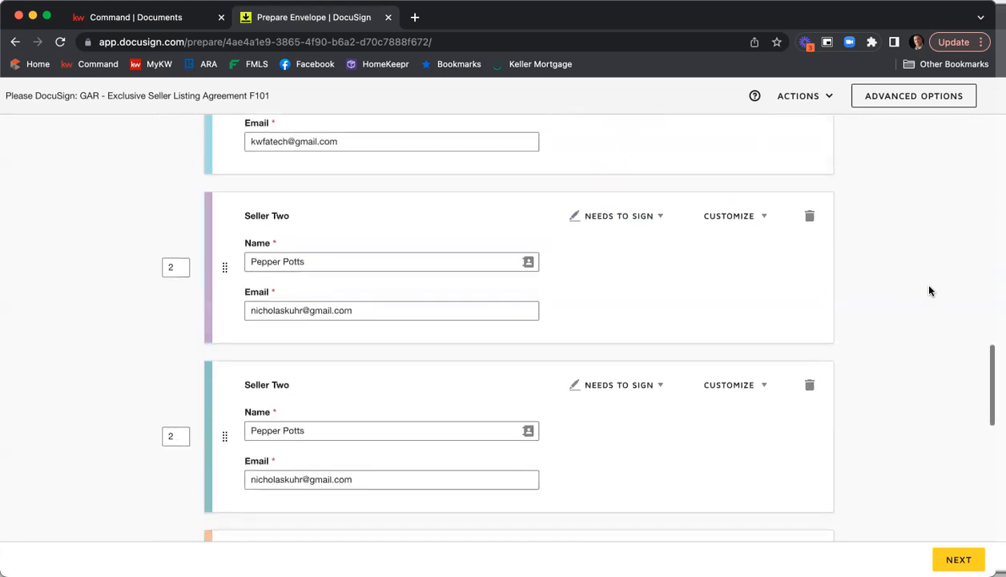
scroll(929, 291, down, 7)
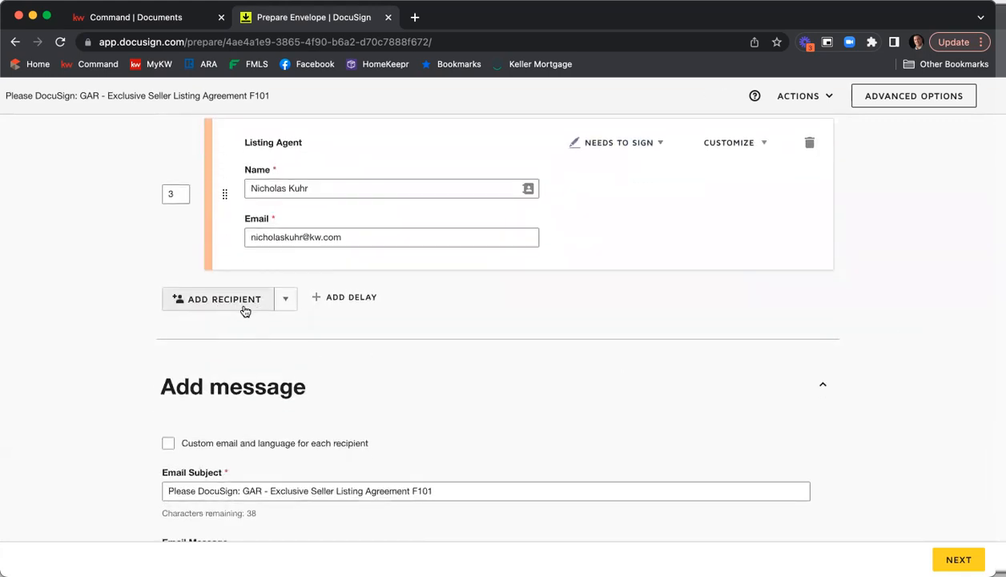
click(252, 305)
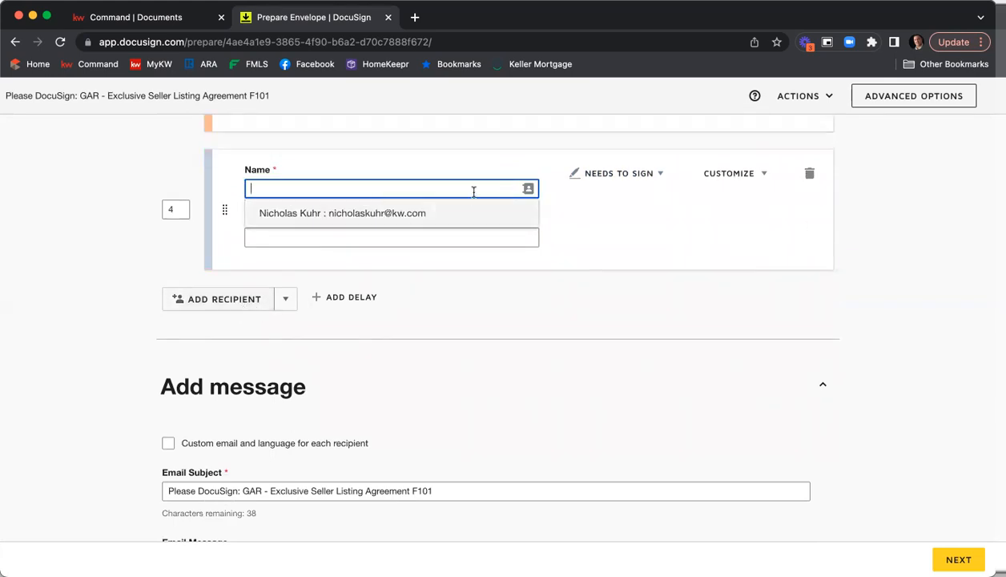
click(809, 173)
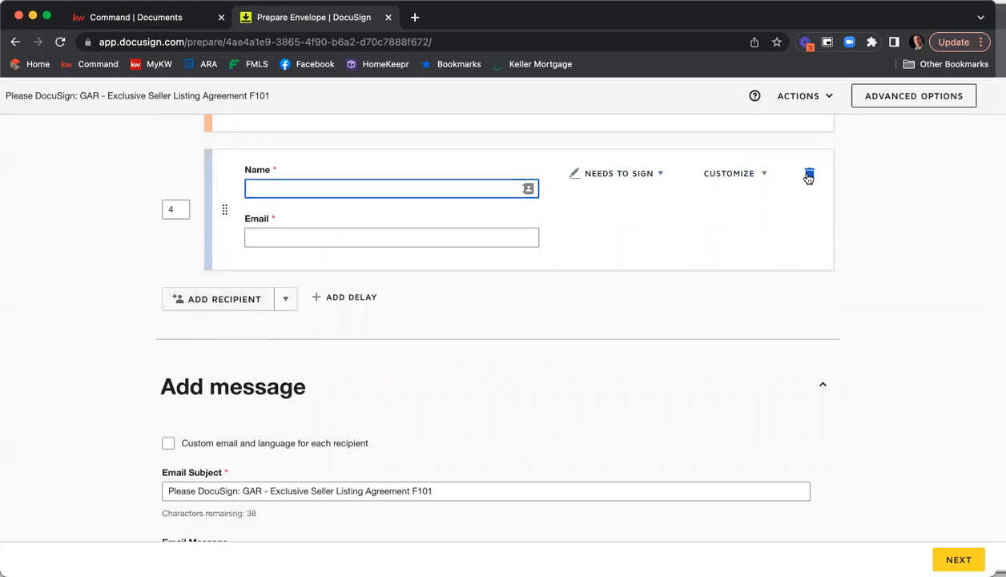
Change the email subject to "Please DocuSign 1234 Main St ESLA & PSA"
scroll(850, 298, down, 4)
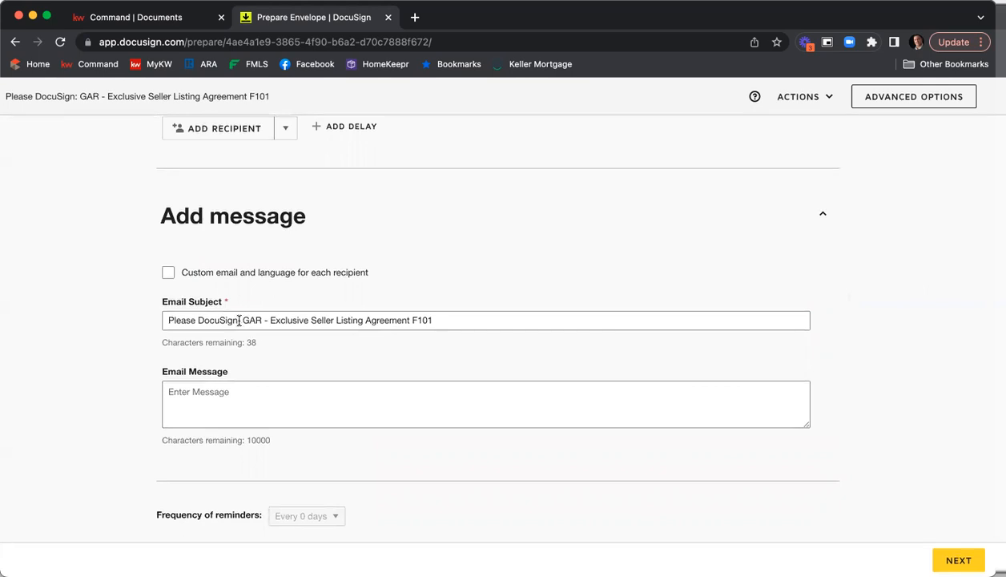
click(239, 320)
shift+click(617, 320)
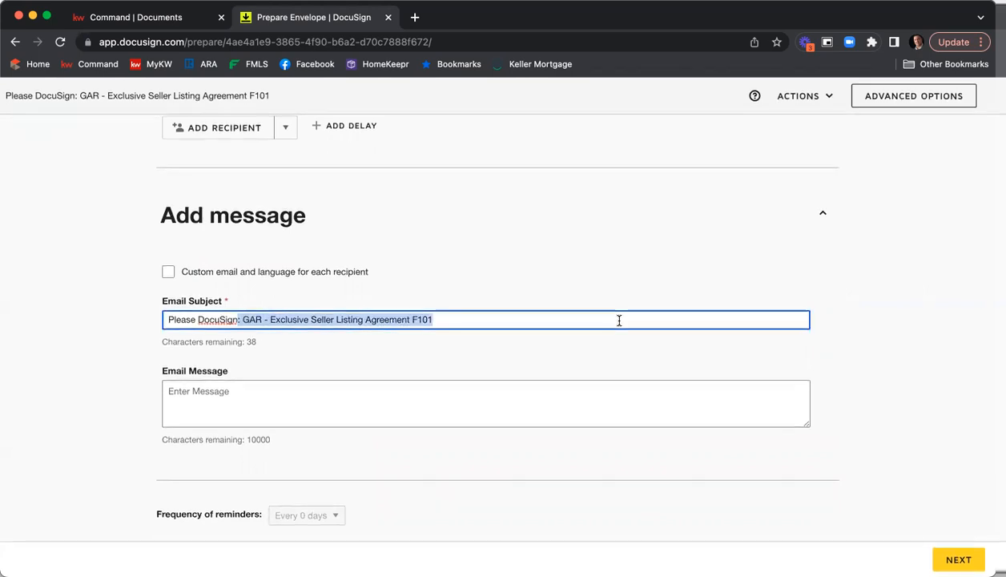
key(BackSpace)
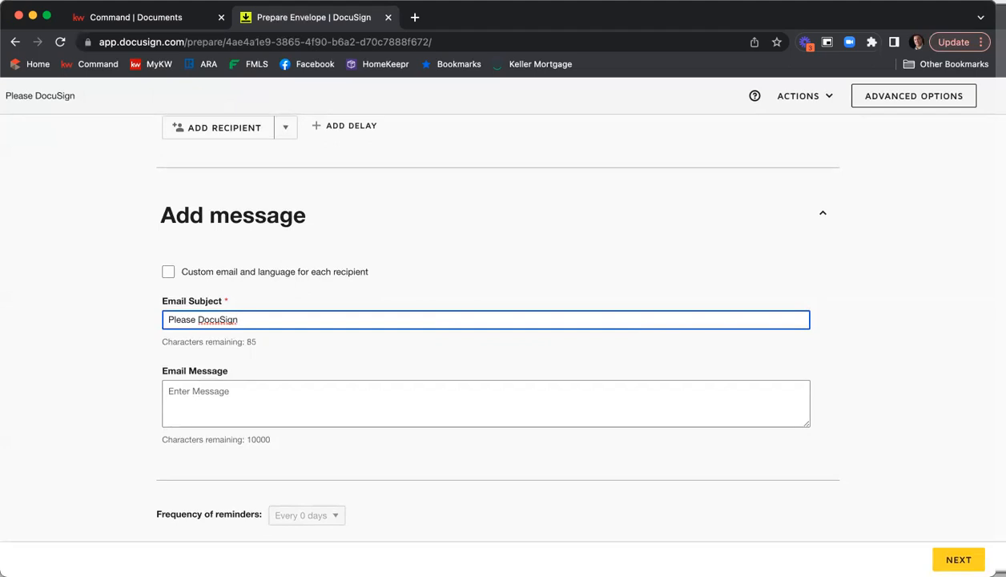
text(1234 ma)
key(BackSpace)
key(BackSpace)
text(Main Sgt)
key(BackSpace)
key(BackSpace)
key(BackSpace)
text(t ESLA & PSA)
Write an email message greeting both sellers, asking them to review and sign the listing agreement and PSA for 1234 Main St, with a thank-you sign-off
key(Tab)
text(Hi Tony)
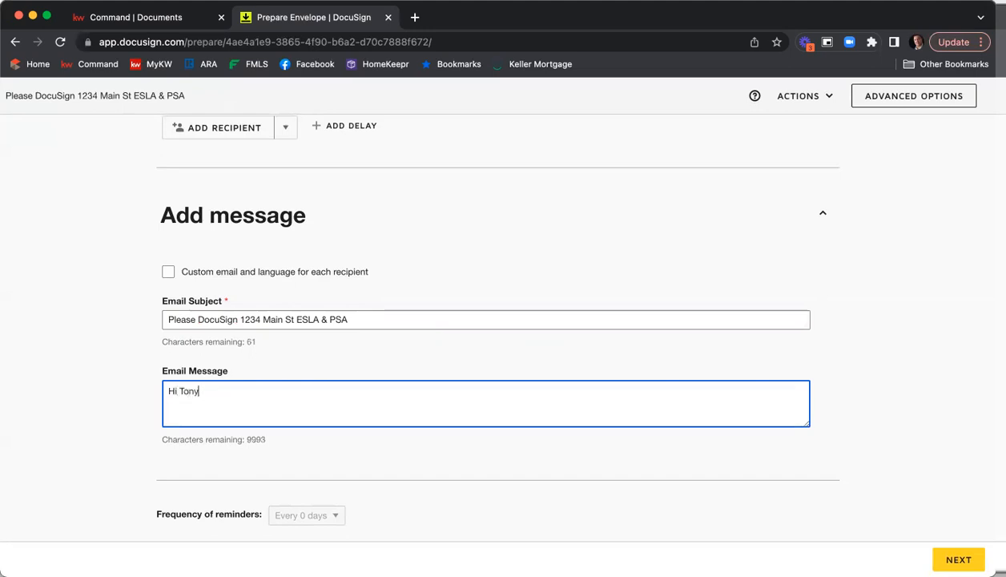
text( & Pepper,)
key(Return)
text(Please review )
text(an dsig)
key(BackSpace)
key(BackSpace)
key(BackSpace)
key(BackSpace)
key(BackSpace)
key(BackSpace)
text(d)
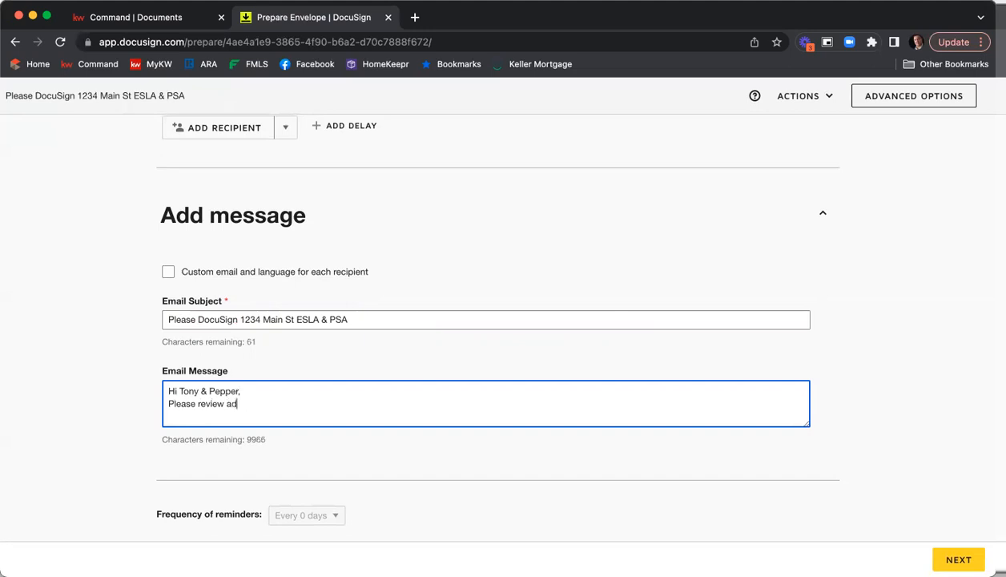
key(BackSpace)
key(BackSpace)
key(BackSpace)
text(and sign the listing agree)
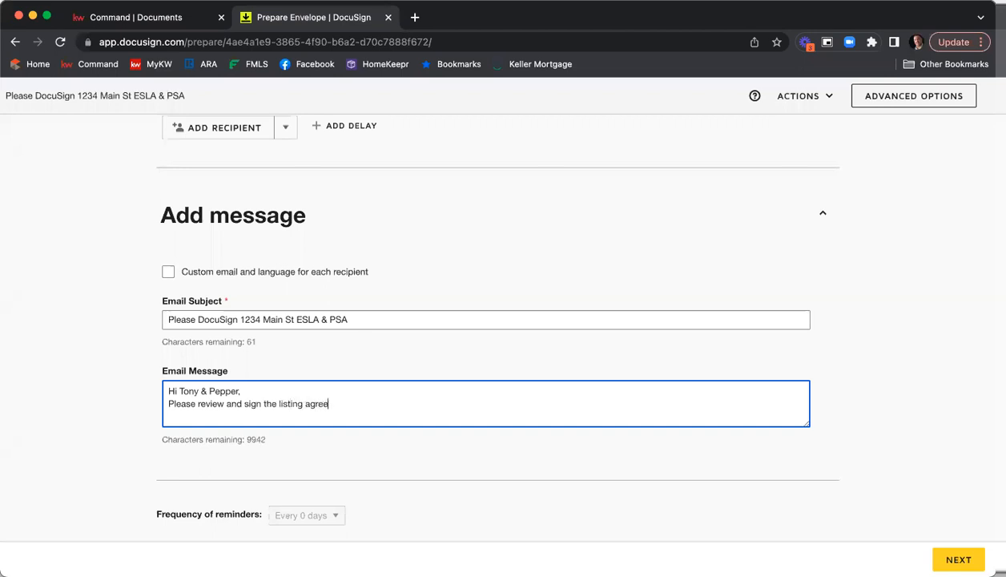
text(ment and PSA for 1234 )
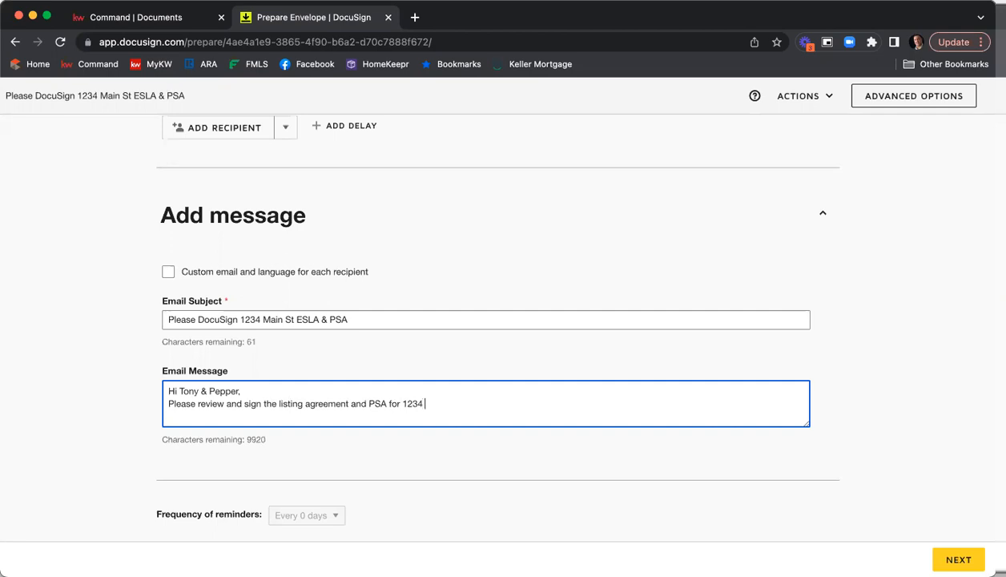
text(Main St.)
key(Return)
text(Thank you,)
key(Return)
text(Nick)
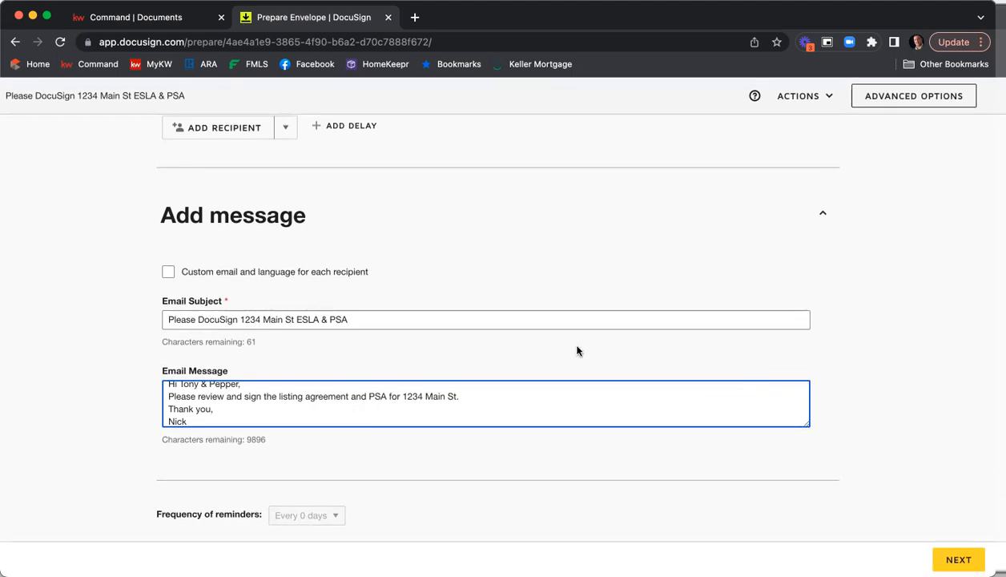
Review the envelope's documents, recipients and message before continuing
scroll(561, 346, up, 3)
scroll(518, 341, up, 20)
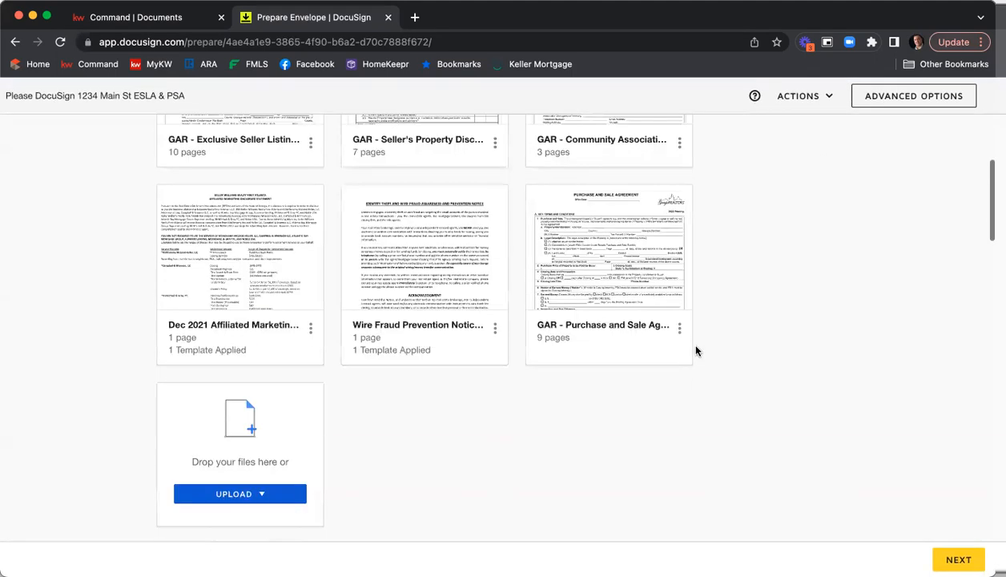
scroll(783, 355, up, 3)
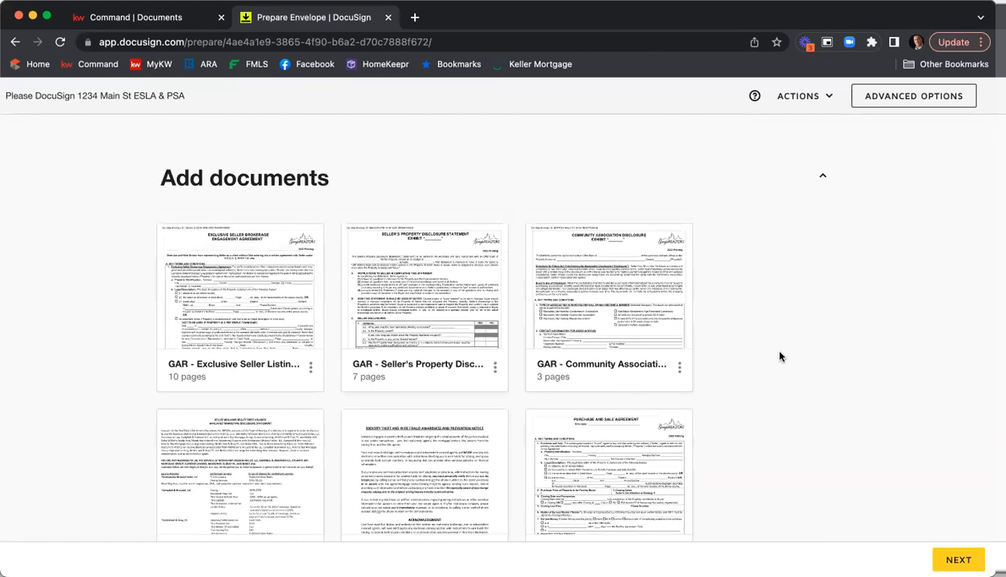
scroll(783, 354, down, 8)
scroll(781, 356, down, 10)
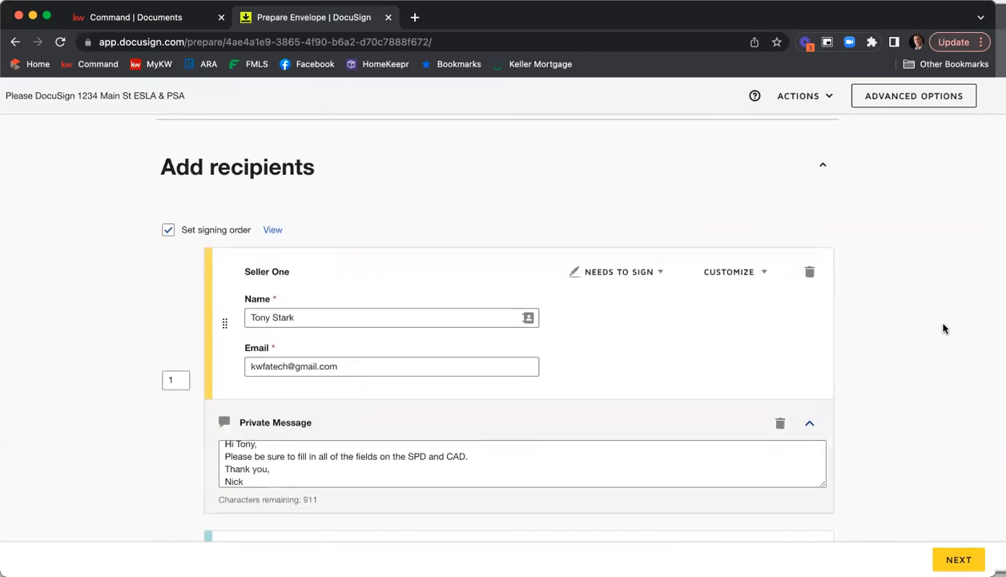
scroll(942, 324, down, 6)
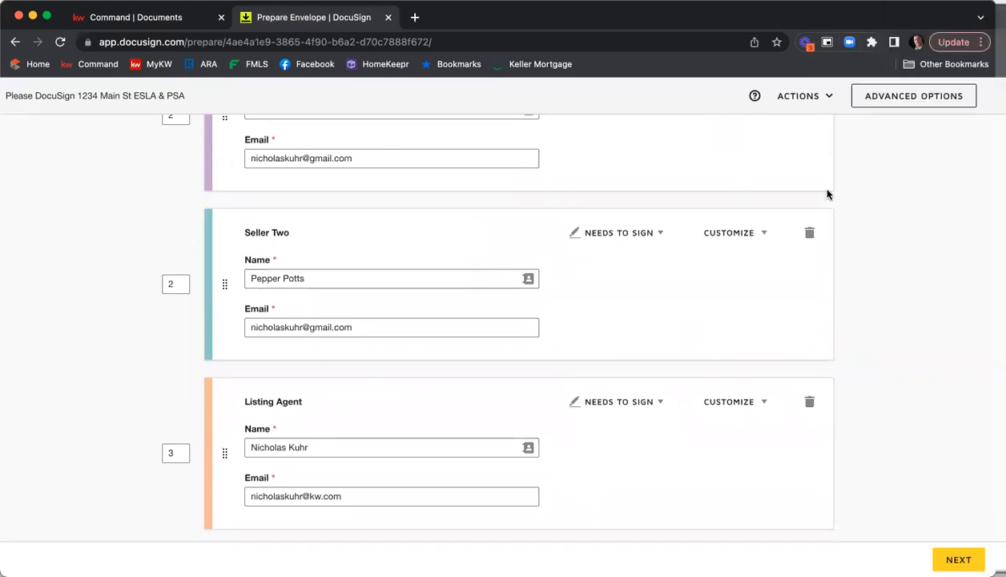
scroll(862, 275, down, 5)
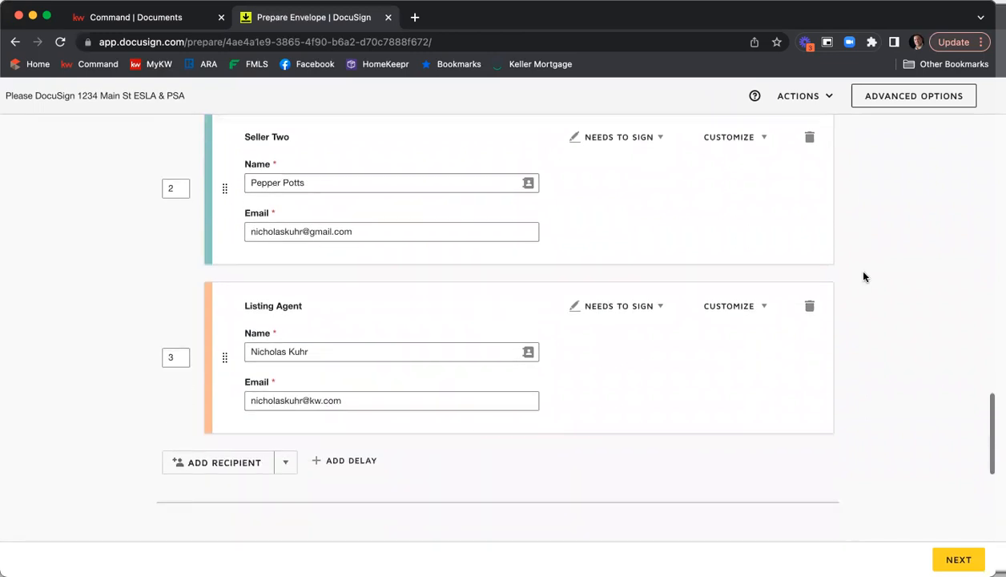
scroll(864, 277, down, 3)
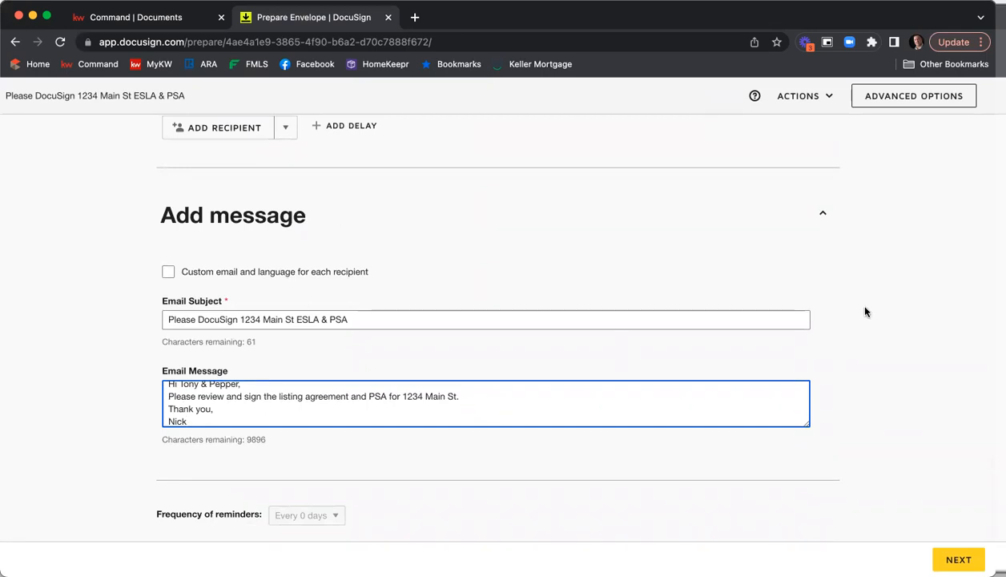
Continue to the field editor, merging the duplicate recipients
click(948, 558)
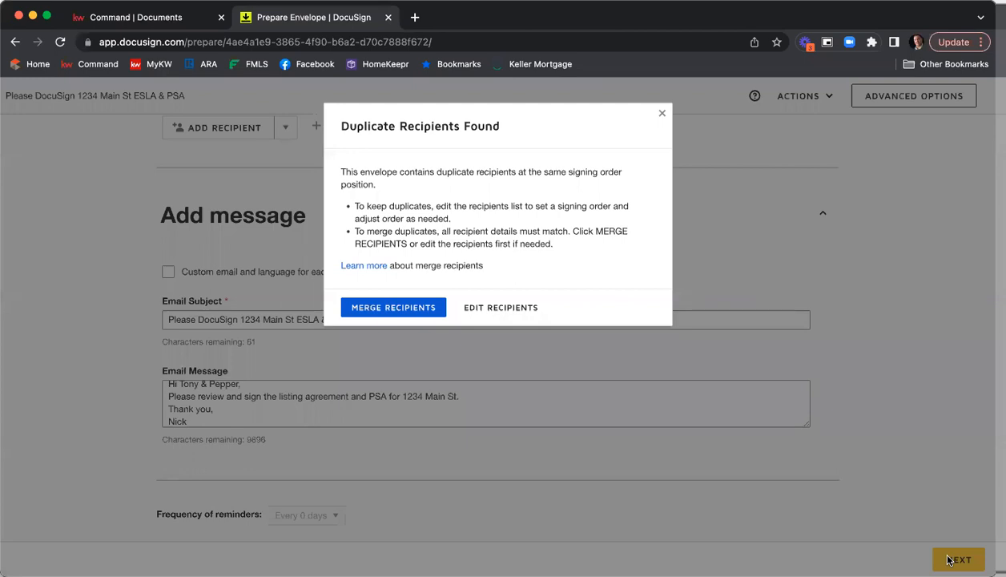
click(370, 309)
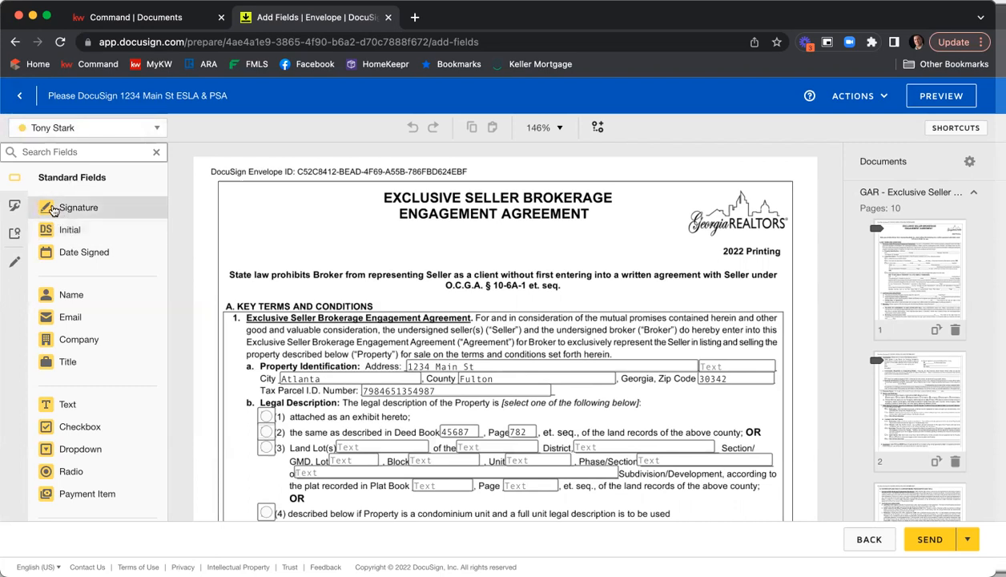
Switch through each recipient in the field editor's recipient list, ending with Tony Stark selected
click(156, 129)
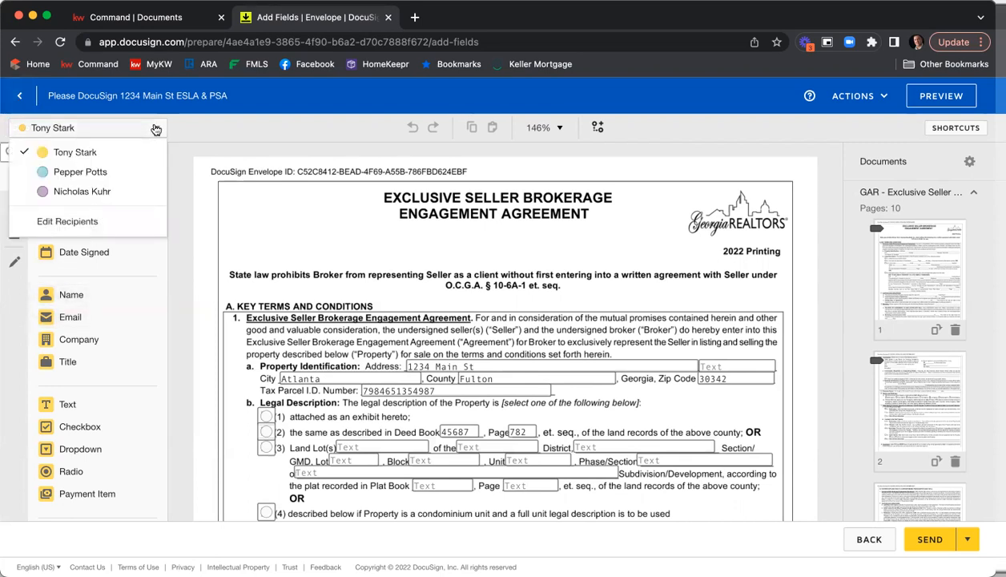
click(102, 173)
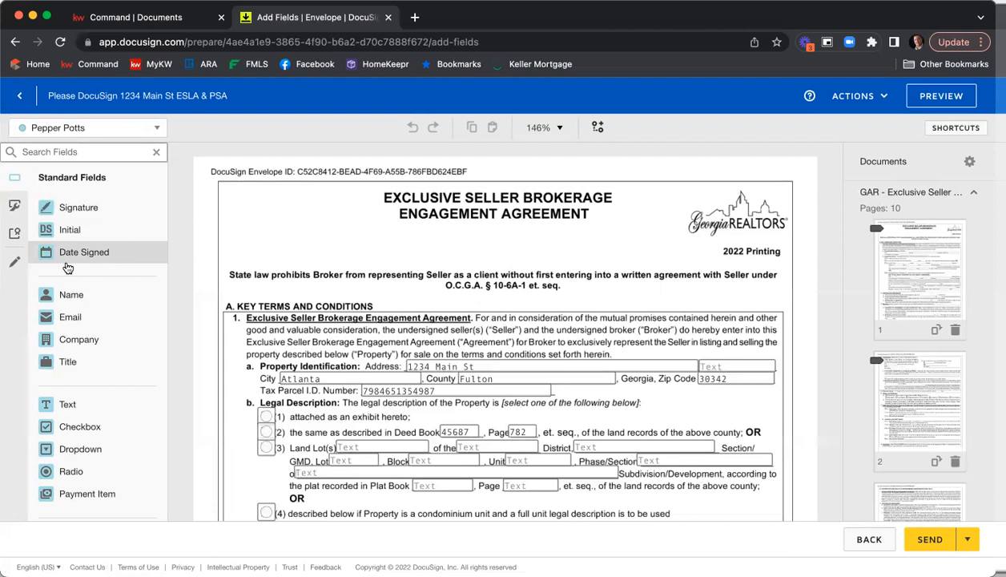
click(67, 128)
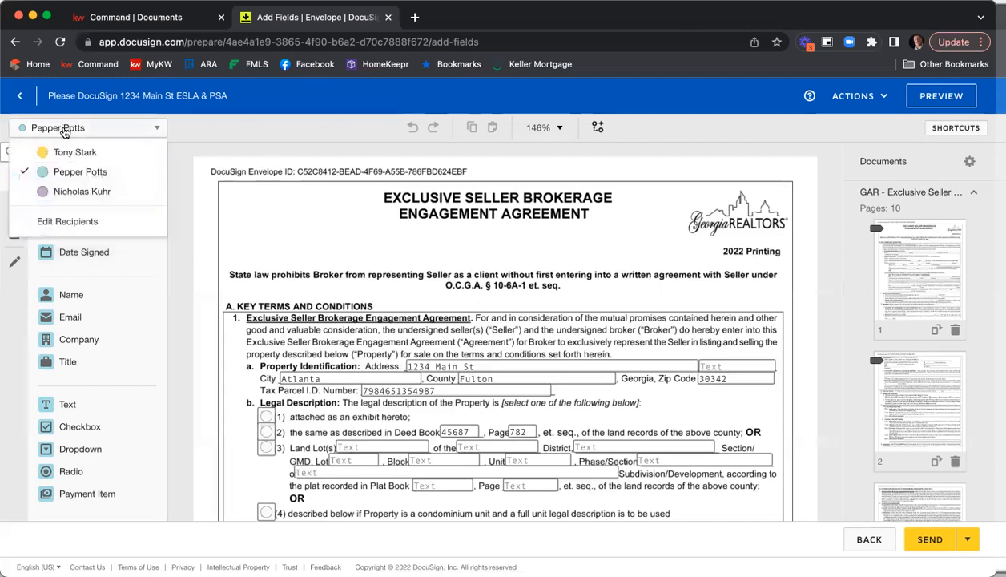
click(74, 192)
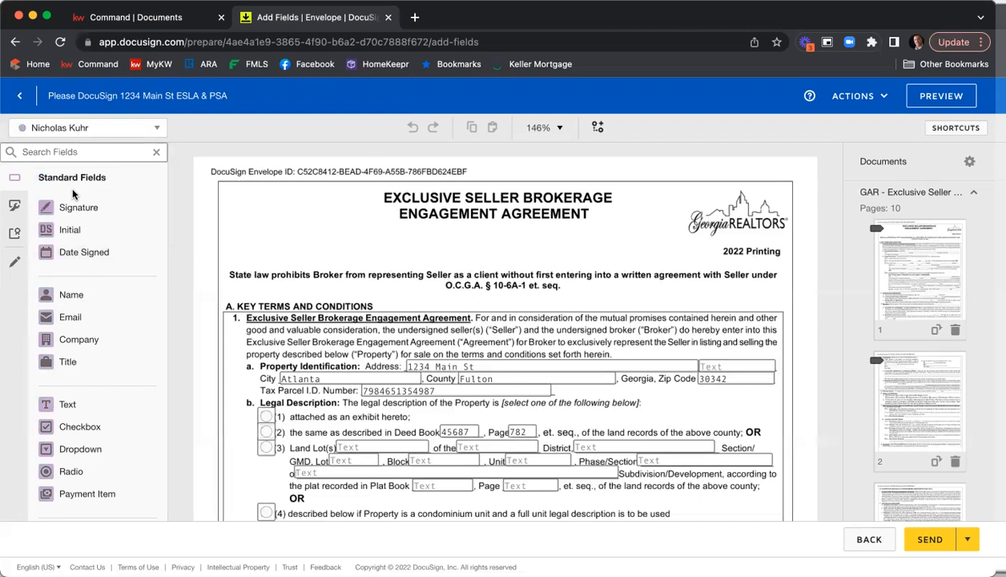
click(67, 128)
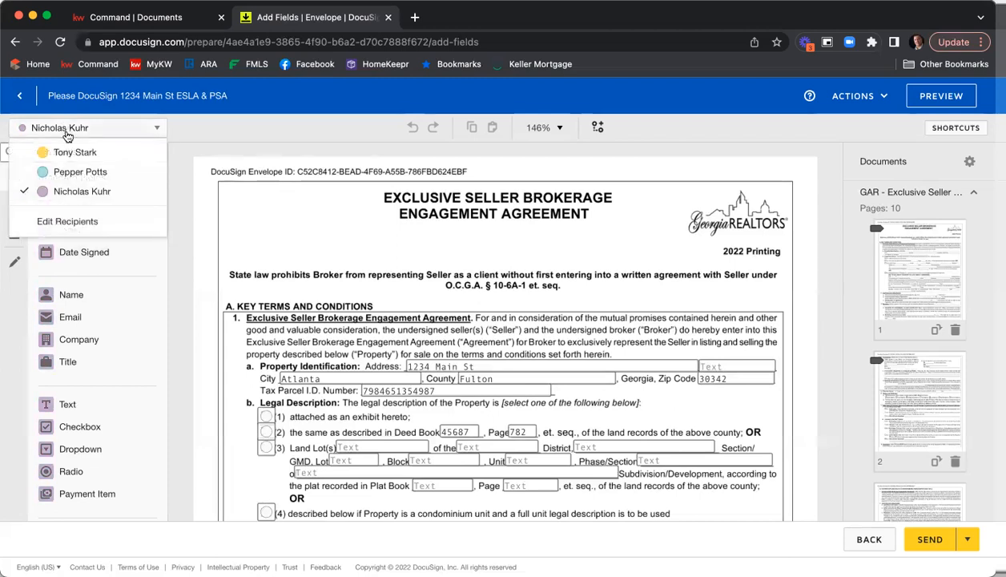
click(66, 152)
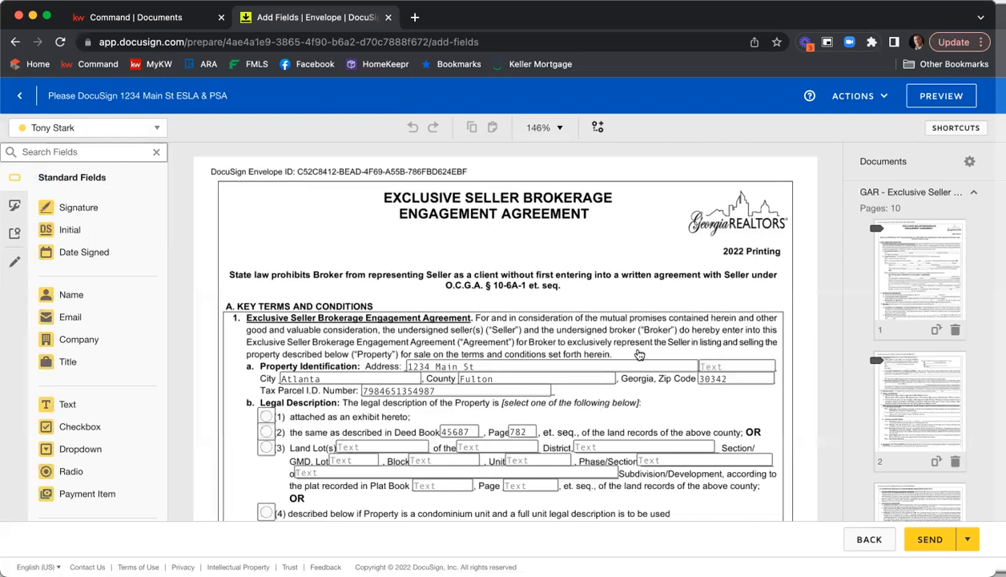
Browse the listing agreement's pages and the seller and broker signature fields on its last page
scroll(485, 246, down, 5)
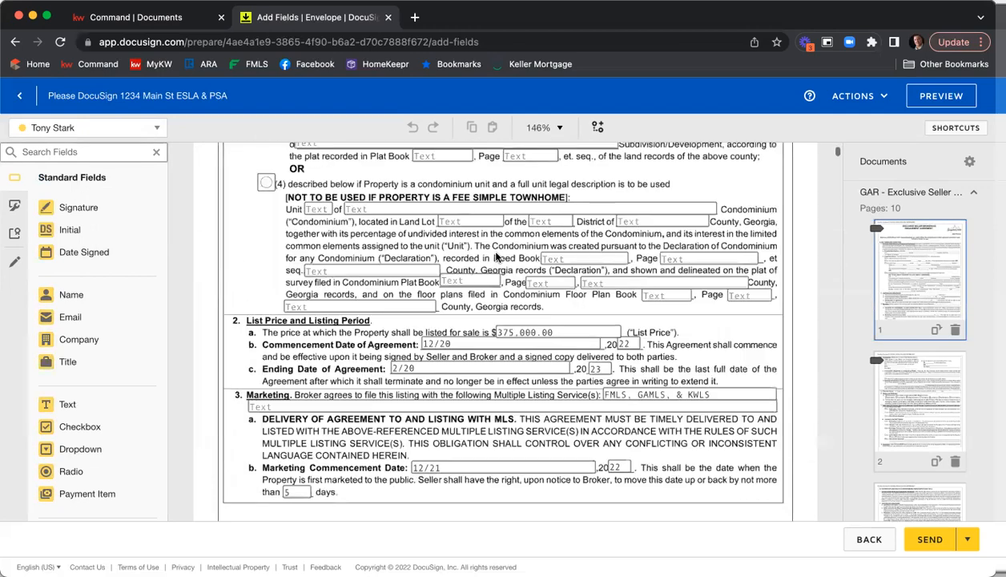
scroll(539, 279, up, 3)
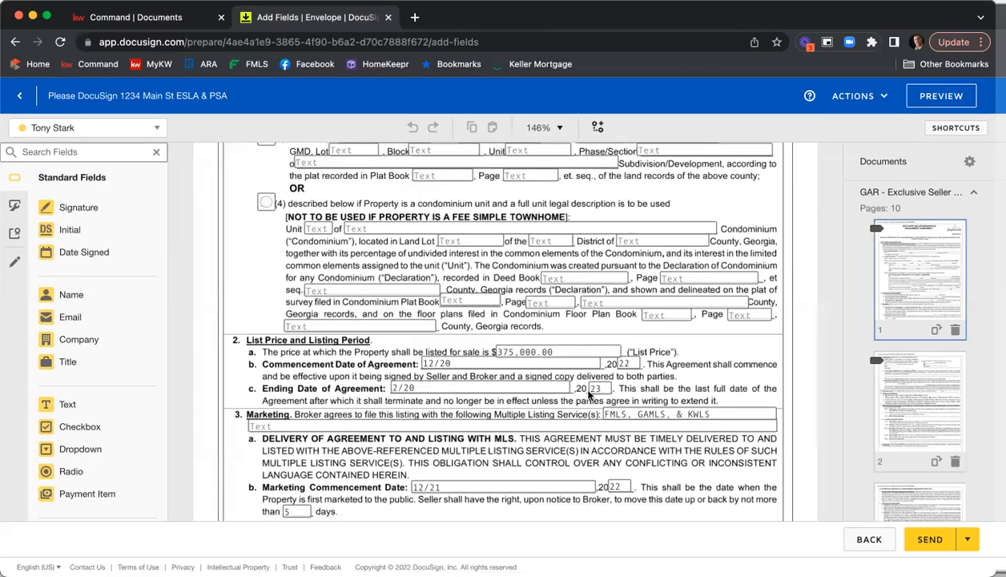
scroll(653, 369, down, 3)
scroll(653, 369, up, 10)
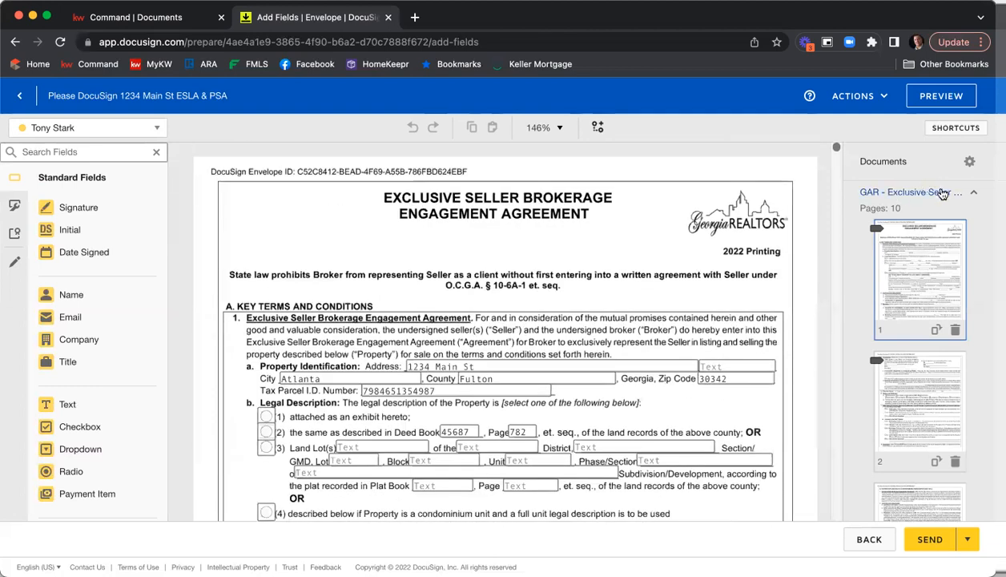
click(943, 193)
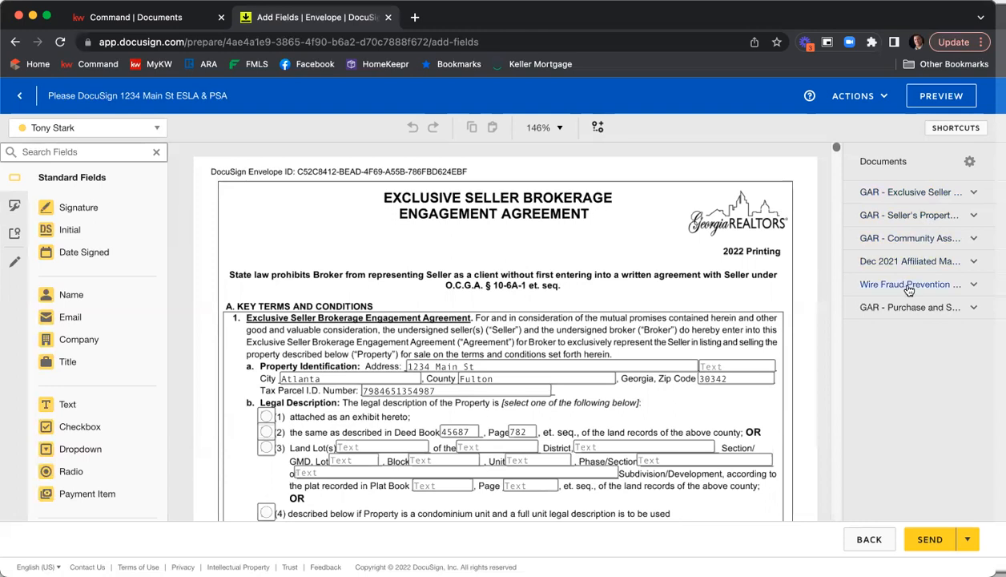
click(885, 193)
scroll(928, 275, down, 3)
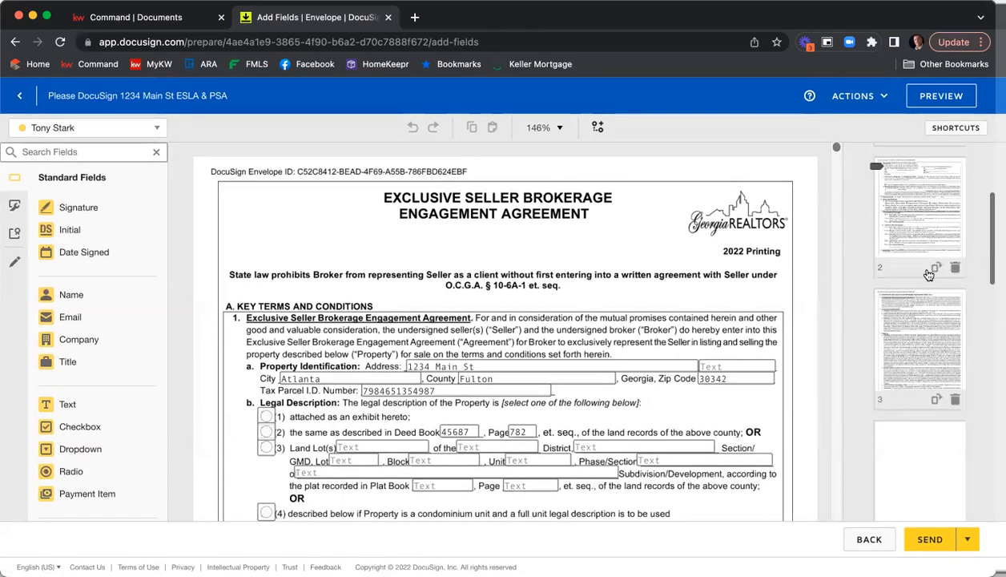
scroll(929, 274, down, 8)
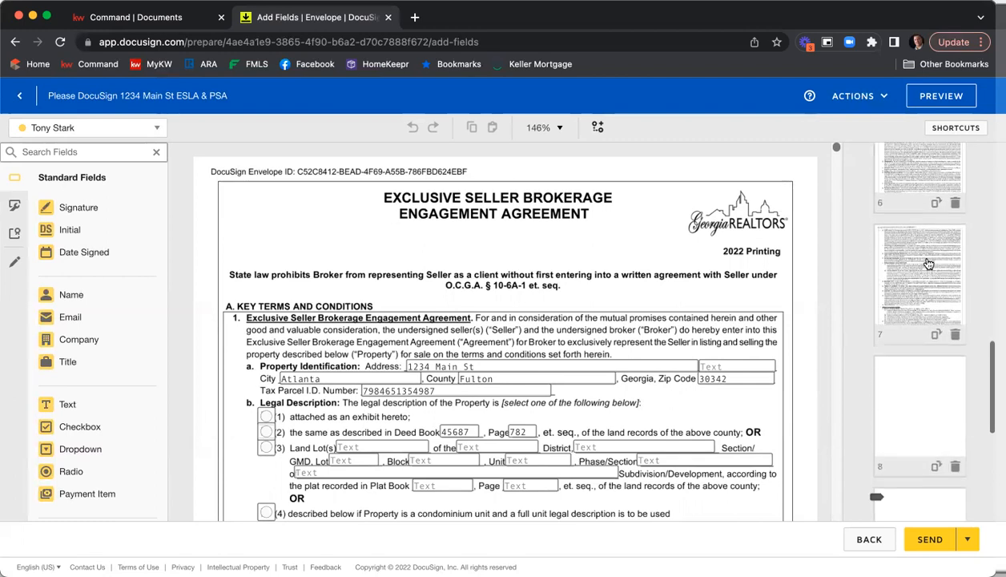
scroll(929, 264, down, 6)
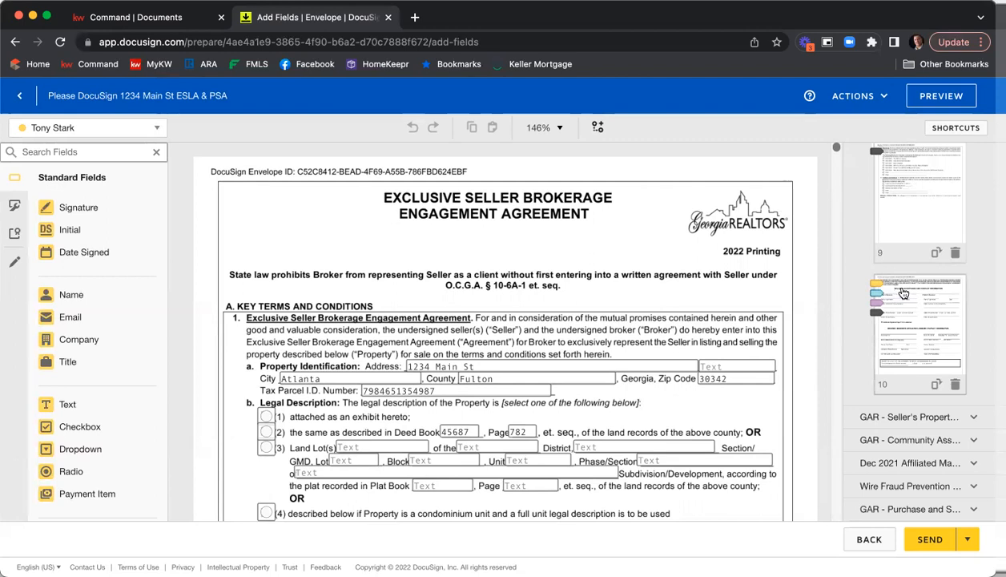
click(904, 293)
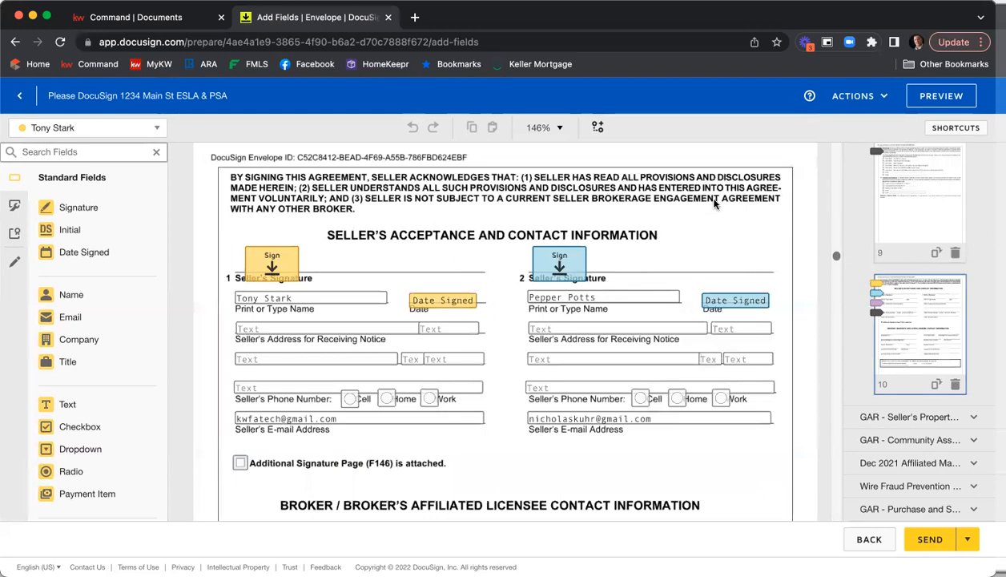
scroll(715, 203, down, 1)
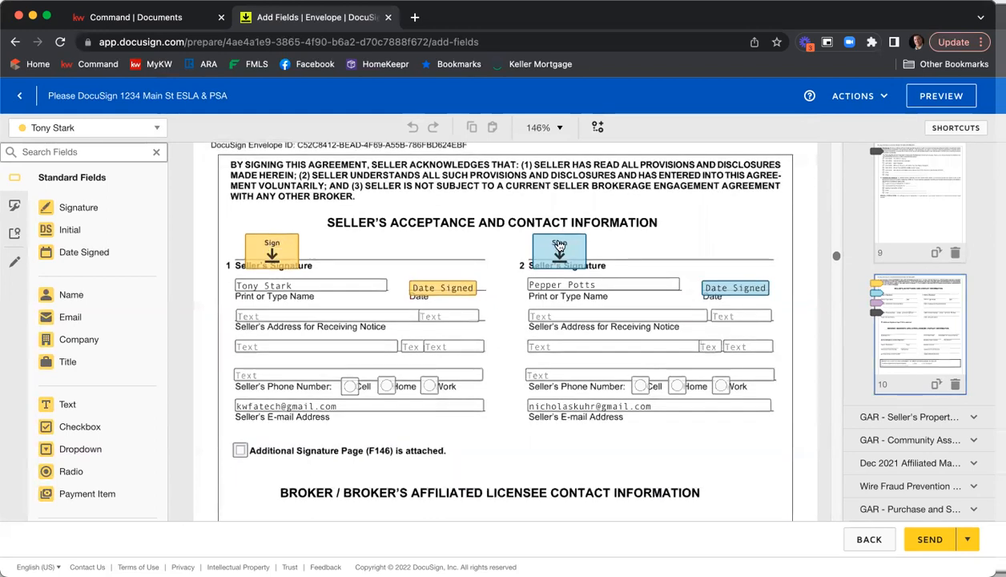
scroll(489, 248, down, 5)
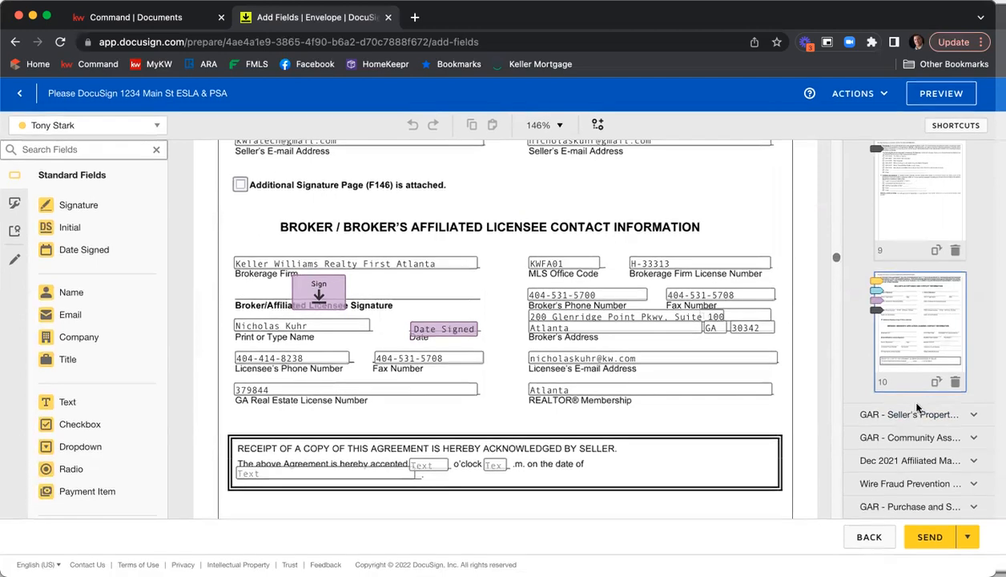
click(891, 429)
scroll(898, 385, down, 5)
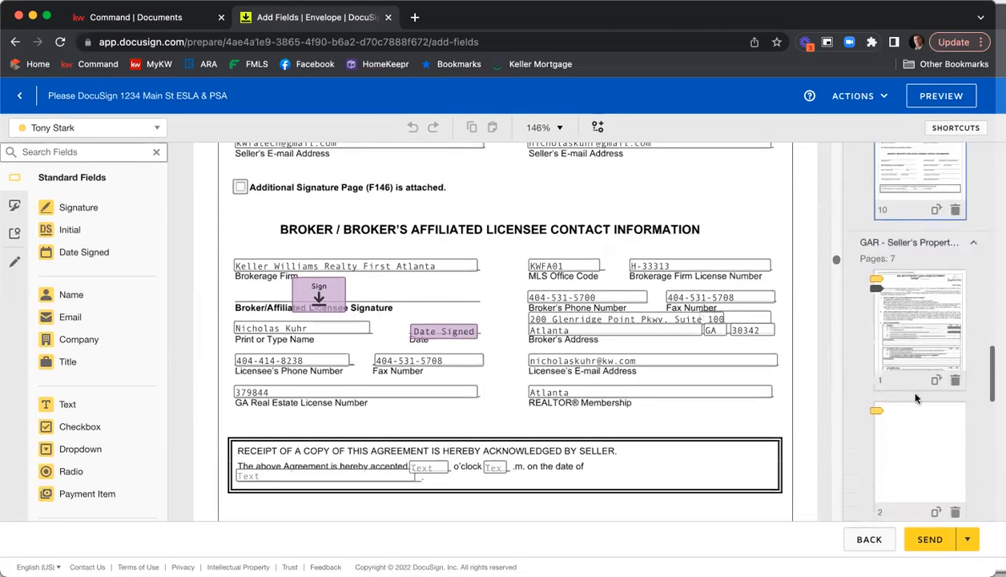
scroll(917, 397, down, 5)
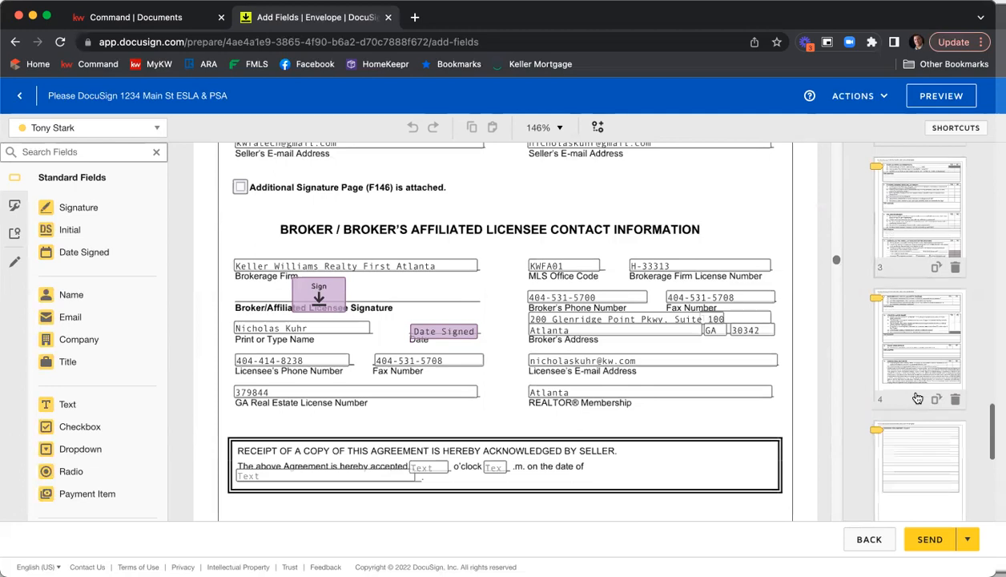
scroll(917, 398, down, 5)
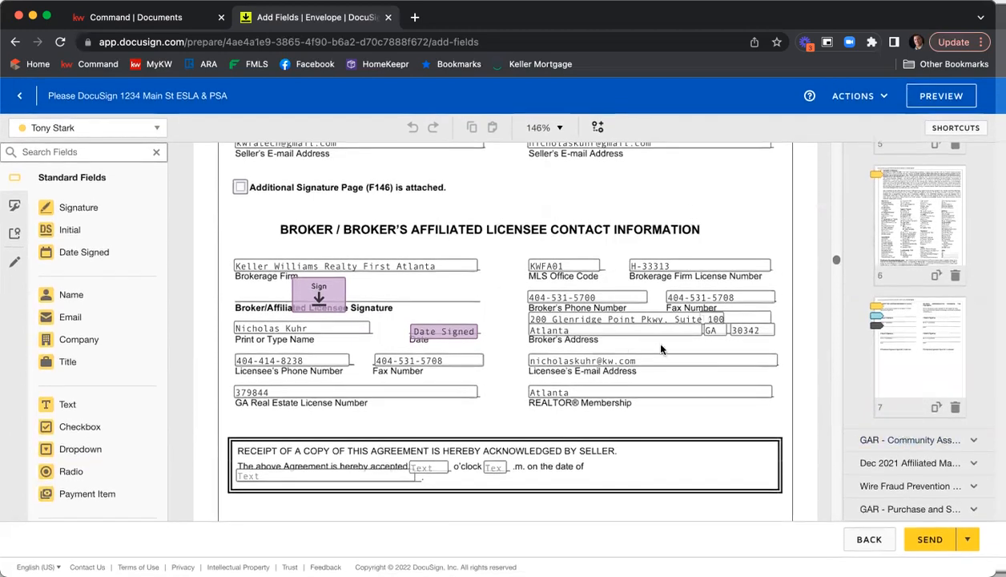
scroll(691, 348, up, 1)
scroll(689, 347, up, 20)
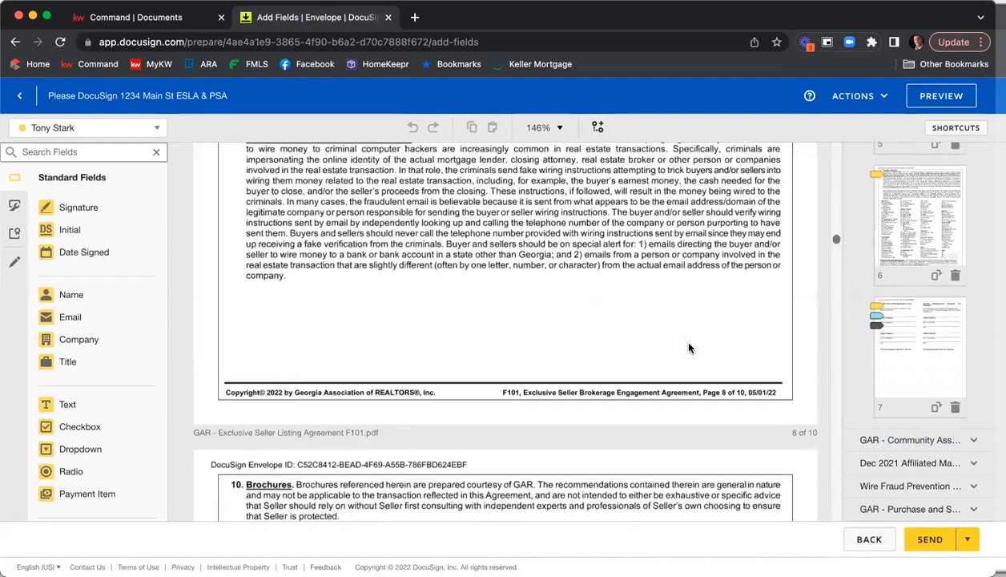
scroll(849, 294, up, 15)
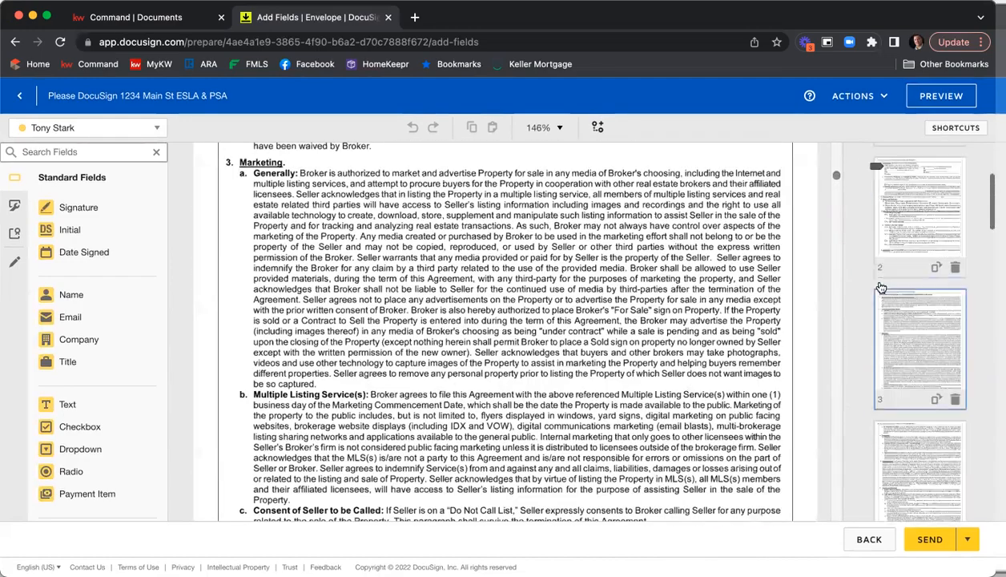
click(901, 282)
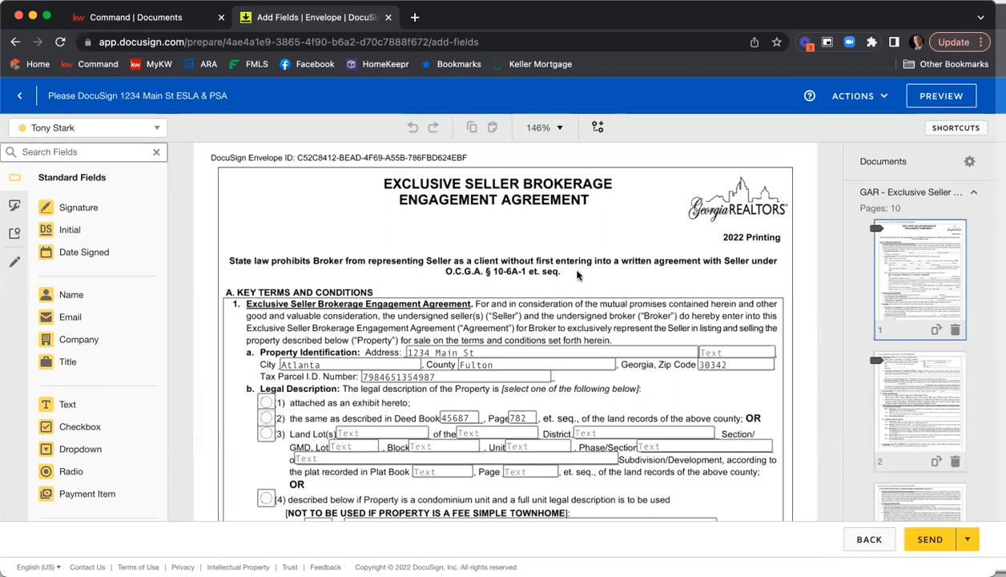
scroll(577, 275, down, 2)
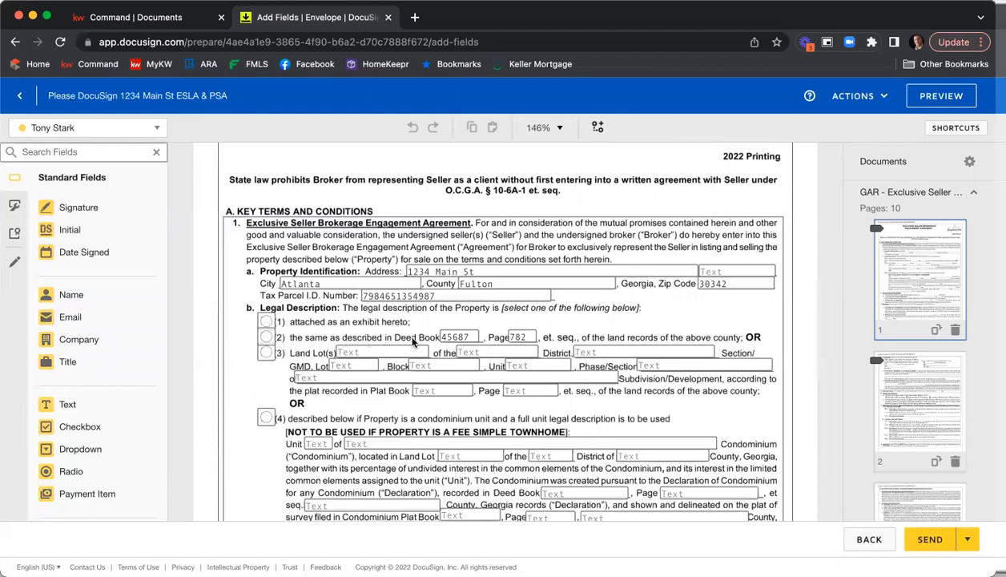
Select legal description option 2, the property as described in Deed Book and Page
click(268, 339)
click(268, 338)
click(355, 326)
Uncheck the first Other box under Exhibits and Addenda in the listing agreement
scroll(354, 326, down, 3)
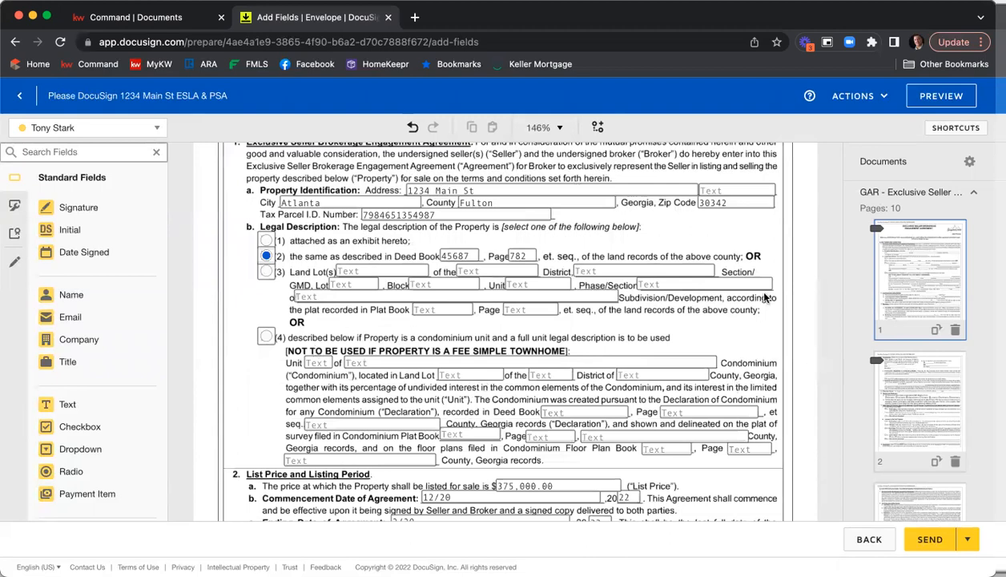
scroll(741, 284, down, 3)
scroll(777, 319, down, 3)
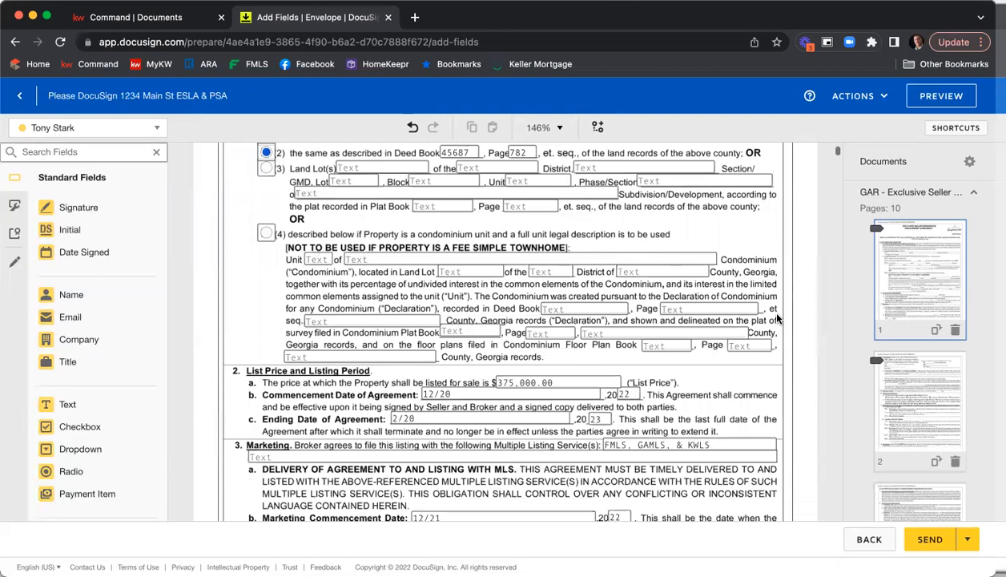
scroll(777, 319, down, 10)
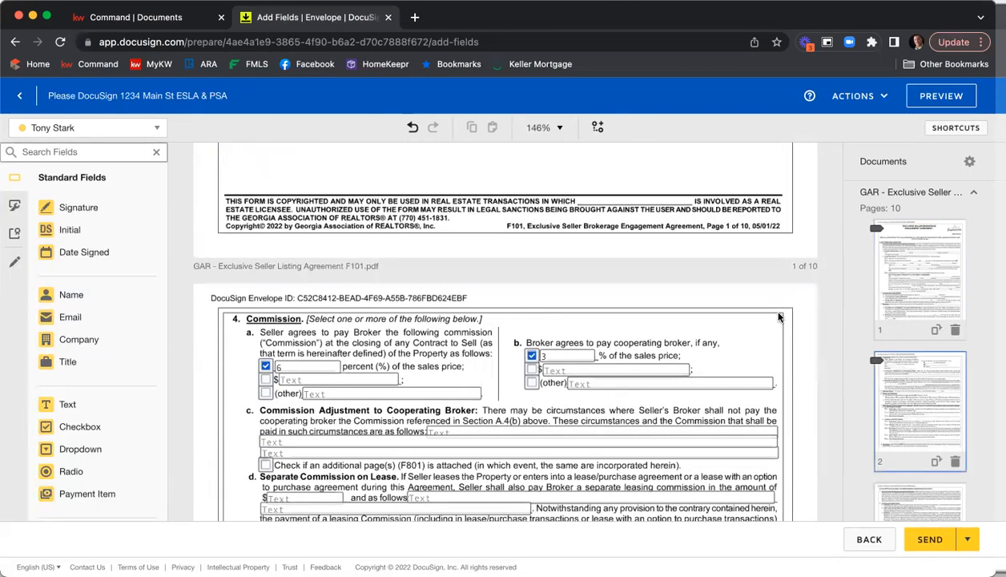
scroll(779, 318, down, 8)
scroll(777, 319, down, 20)
scroll(777, 318, down, 20)
scroll(762, 318, down, 20)
scroll(701, 306, down, 20)
scroll(700, 306, down, 20)
scroll(702, 306, down, 20)
scroll(701, 306, down, 20)
scroll(702, 306, down, 20)
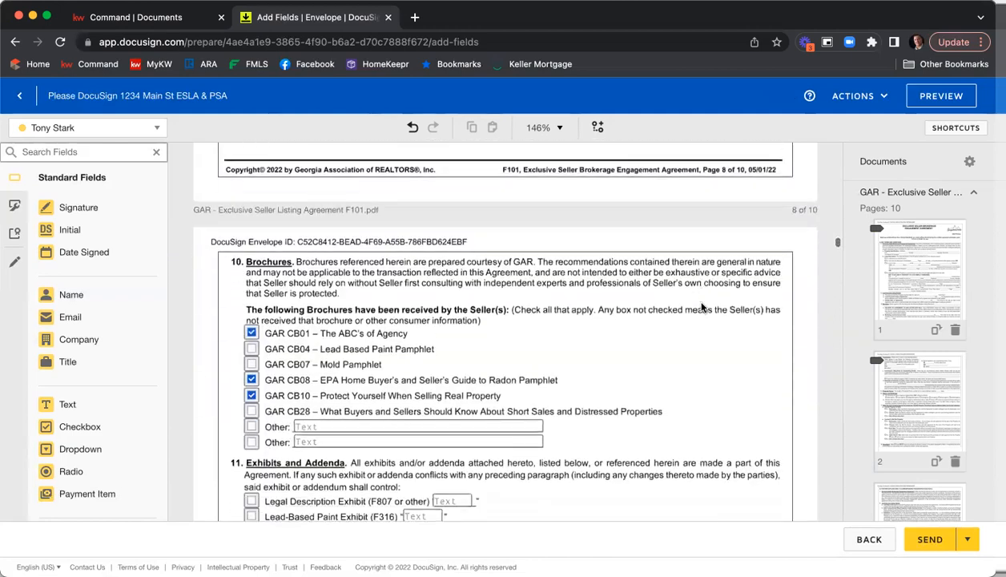
scroll(700, 306, down, 4)
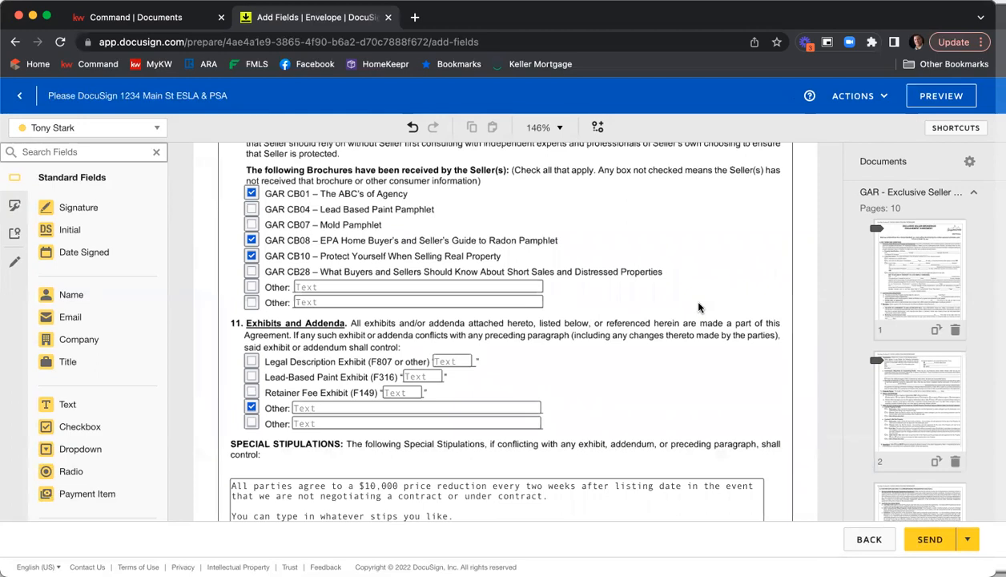
click(252, 407)
click(644, 340)
Add a new special stipulation line reading "You can add another one here."
scroll(632, 312, down, 5)
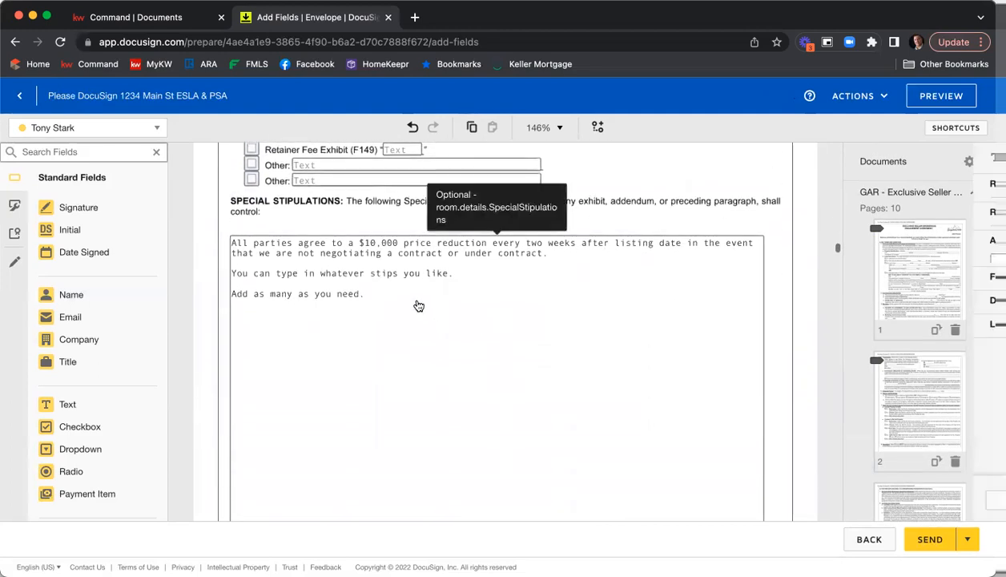
click(401, 301)
key(Return)
key(Return)
text(You can add anothert o)
key(BackSpace)
key(BackSpace)
key(BackSpace)
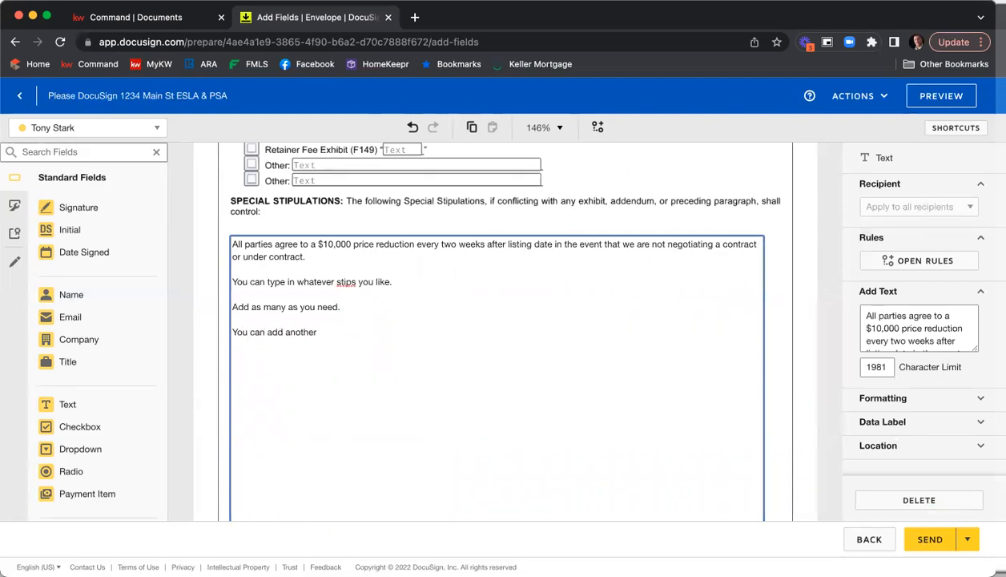
text(one here.)
click(649, 174)
scroll(767, 196, down, 1)
scroll(767, 200, down, 10)
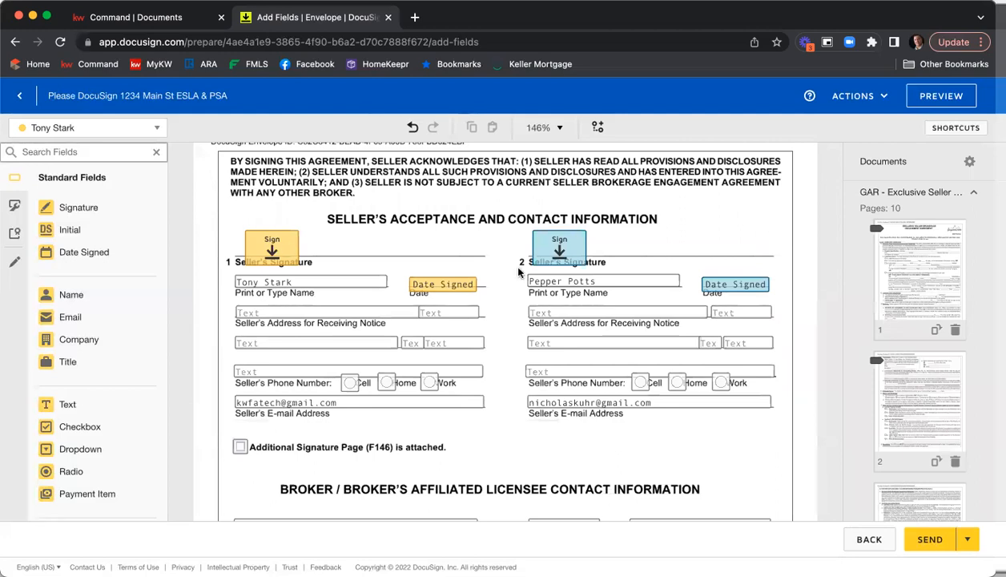
scroll(498, 233, down, 3)
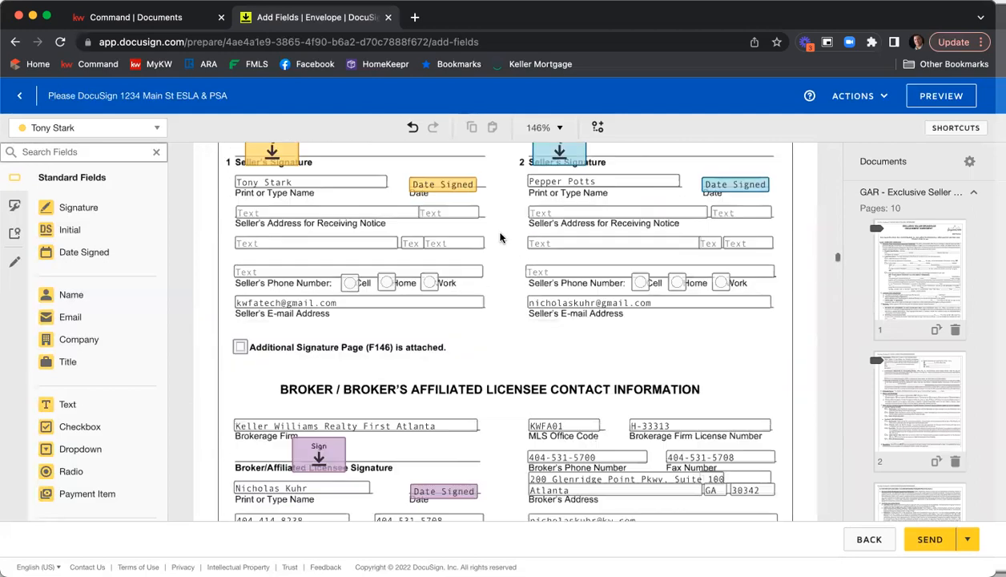
scroll(499, 237, down, 3)
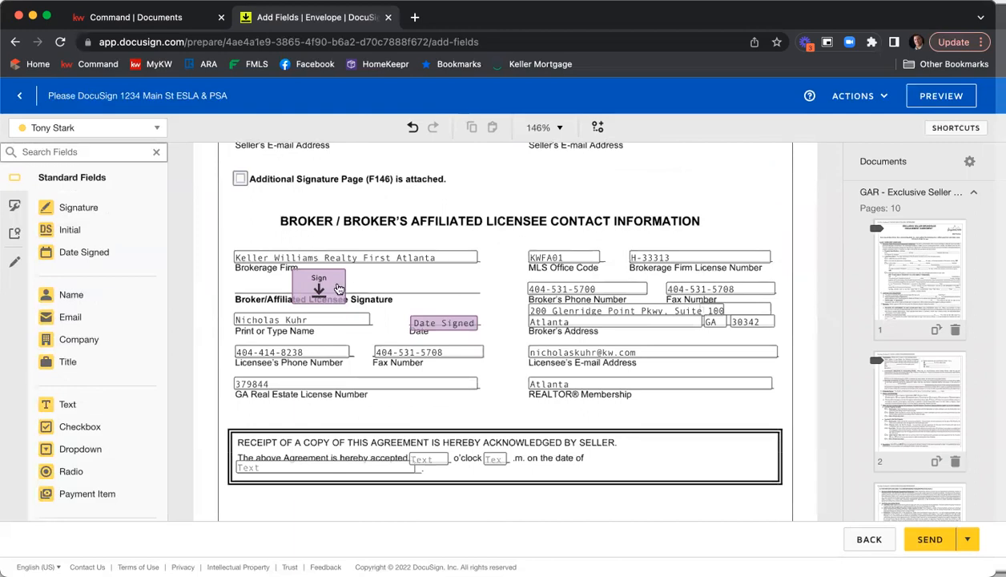
scroll(465, 289, down, 3)
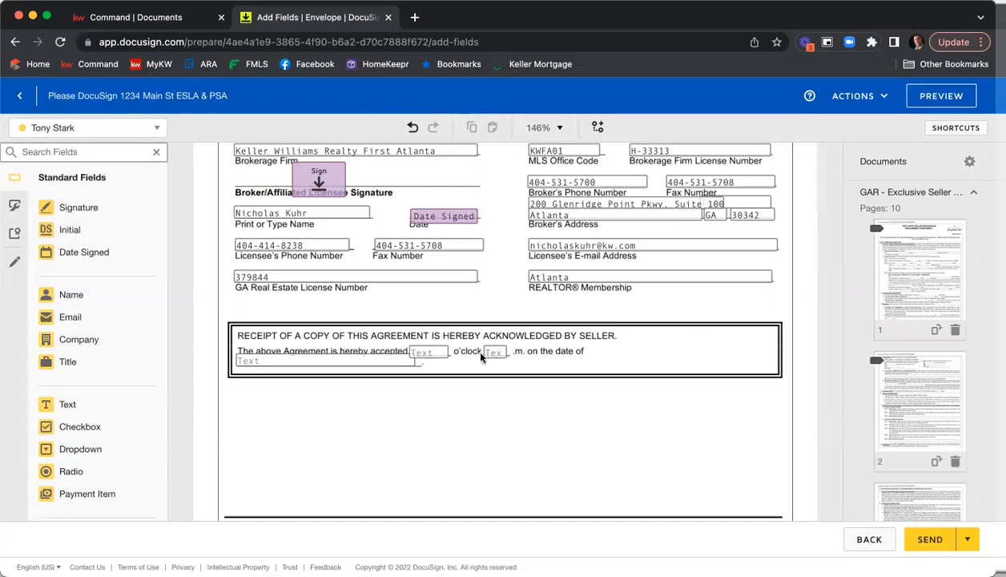
click(440, 357)
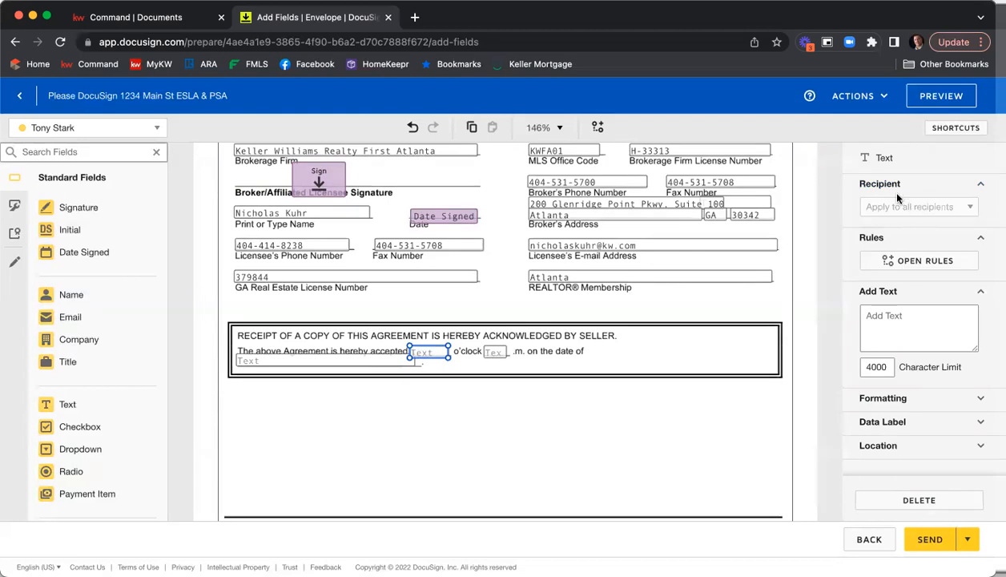
click(505, 440)
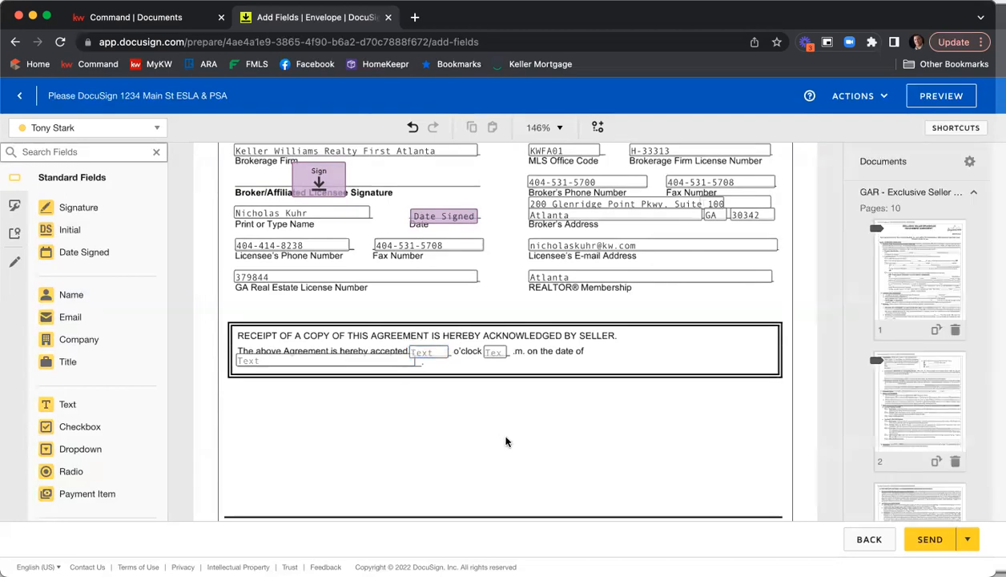
click(425, 353)
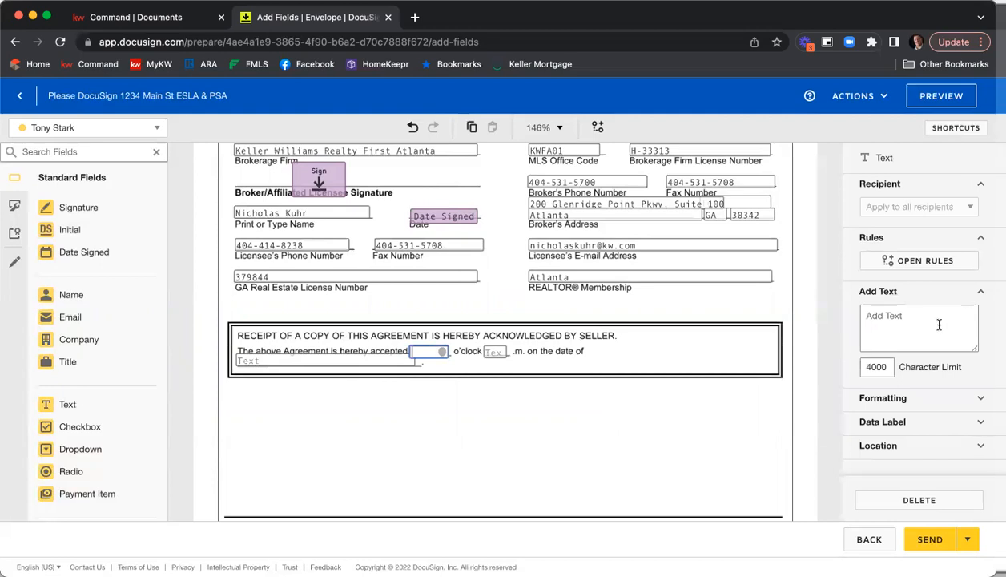
scroll(938, 325, down, 1)
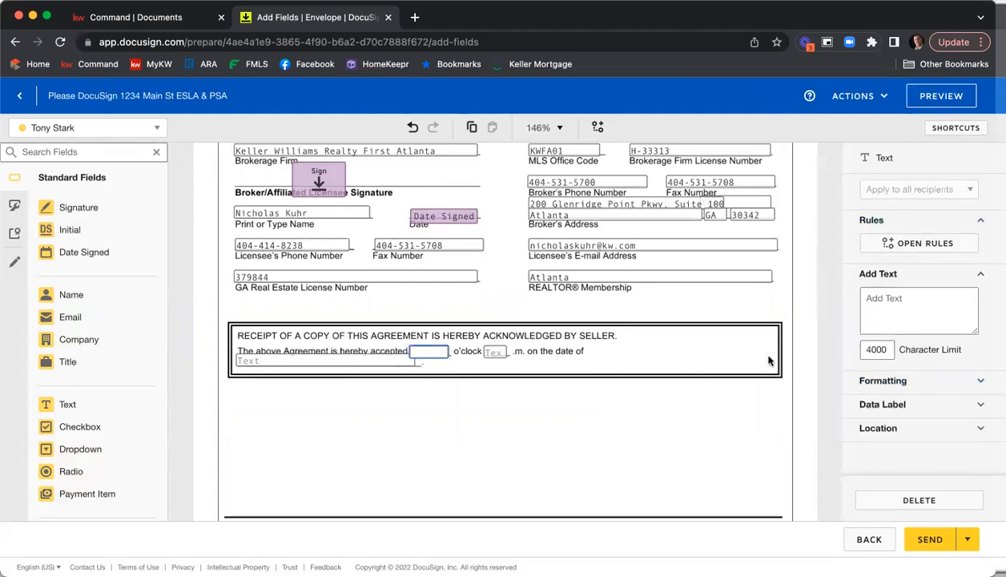
click(668, 411)
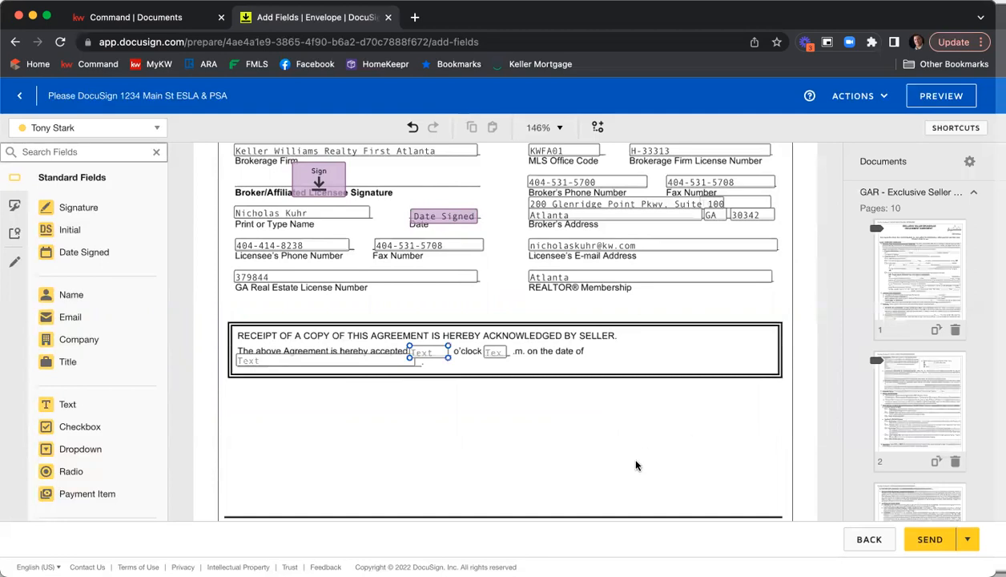
click(104, 130)
click(94, 191)
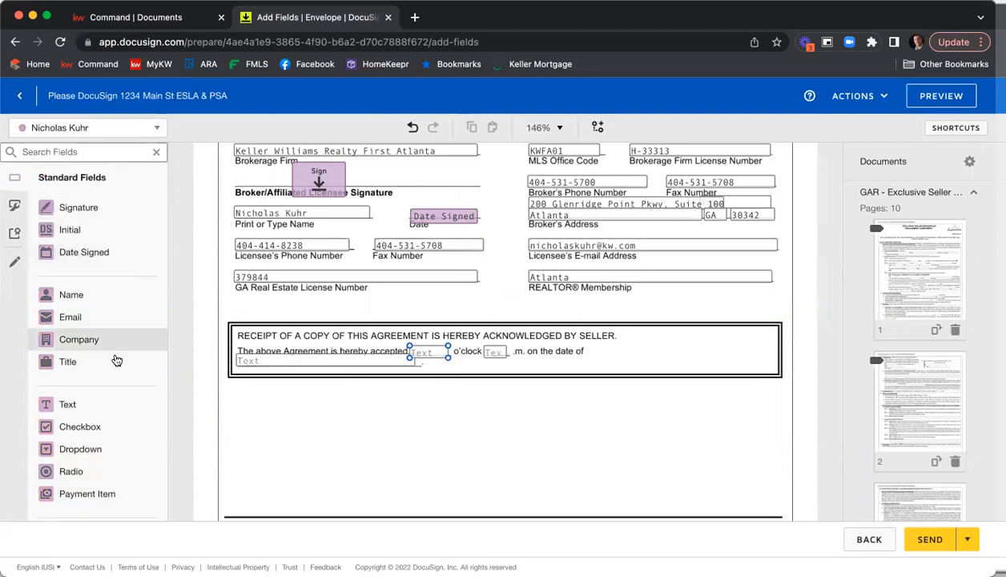
click(94, 401)
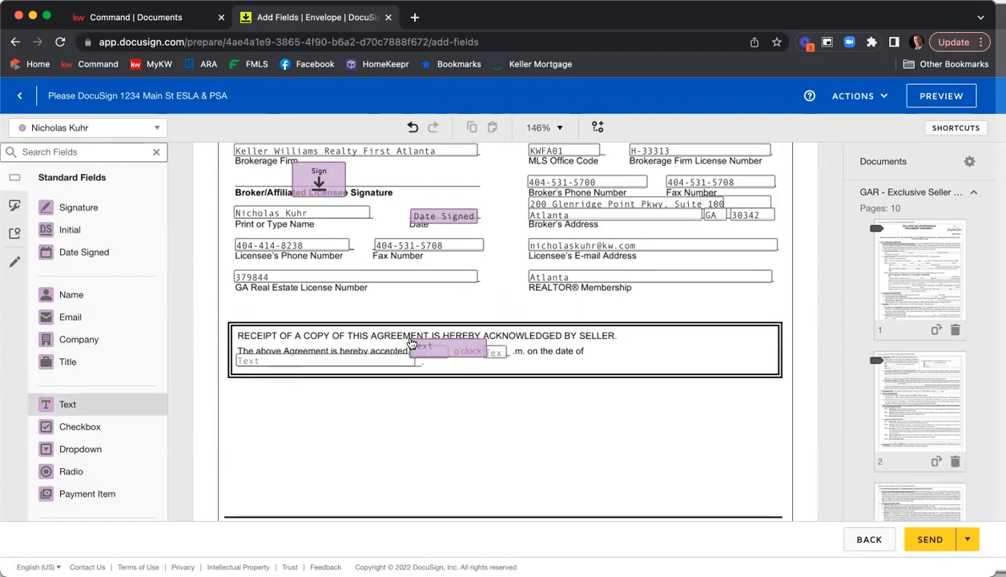
click(411, 343)
drag(484, 358, 425, 352)
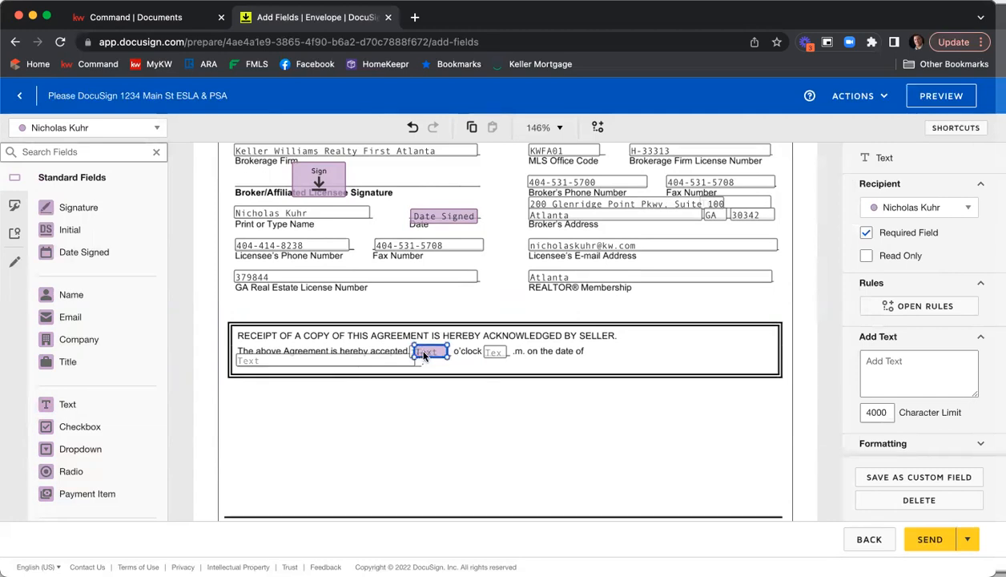
Copy that text field onto the o'clock a.m./p.m. blank and add a Date Signed field on the receipt's date line
right_click(425, 352)
click(469, 387)
right_click(470, 388)
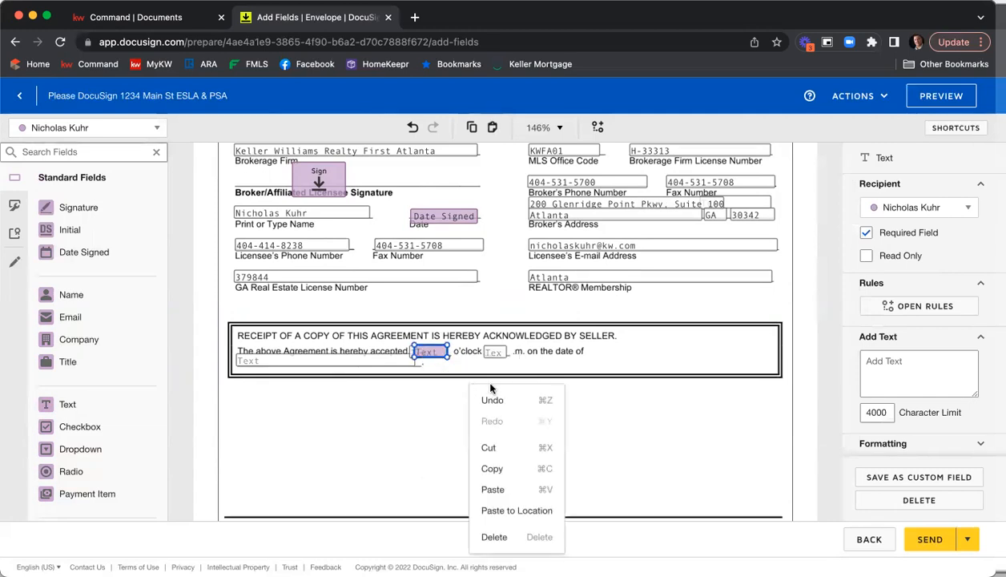
click(518, 487)
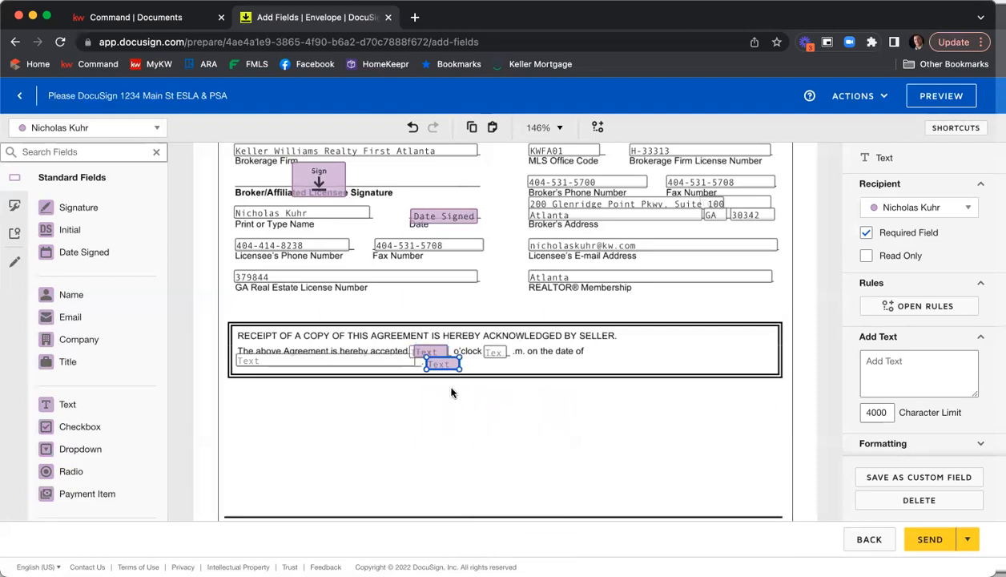
drag(439, 364, 505, 356)
drag(106, 262, 238, 359)
click(407, 419)
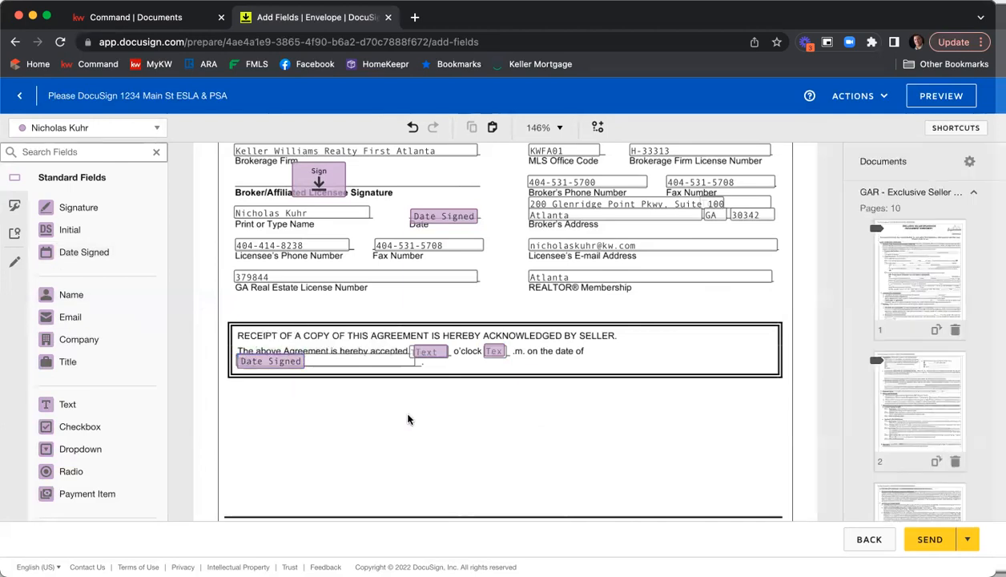
Review the recipient and required setting of the acceptance time field
click(438, 355)
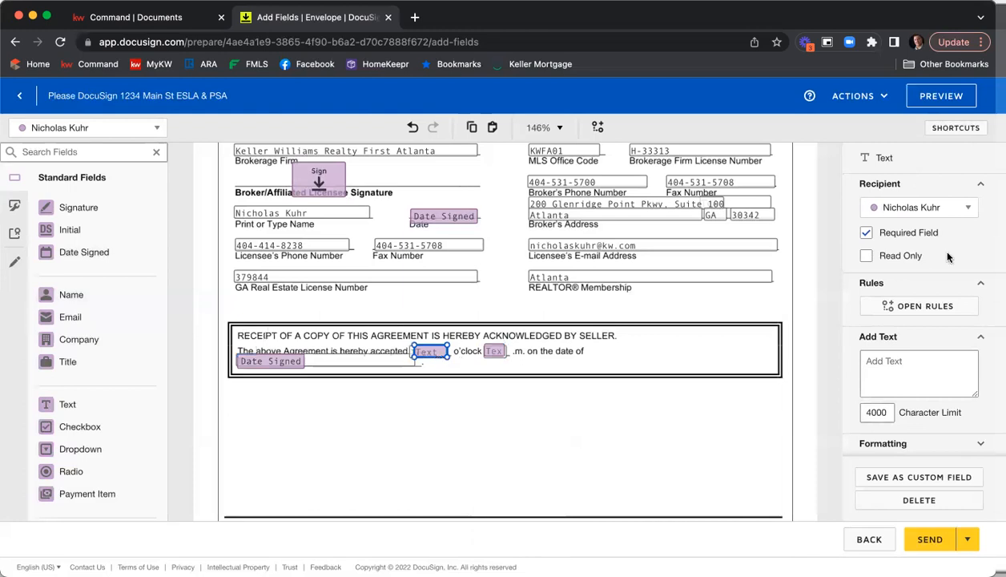
click(934, 212)
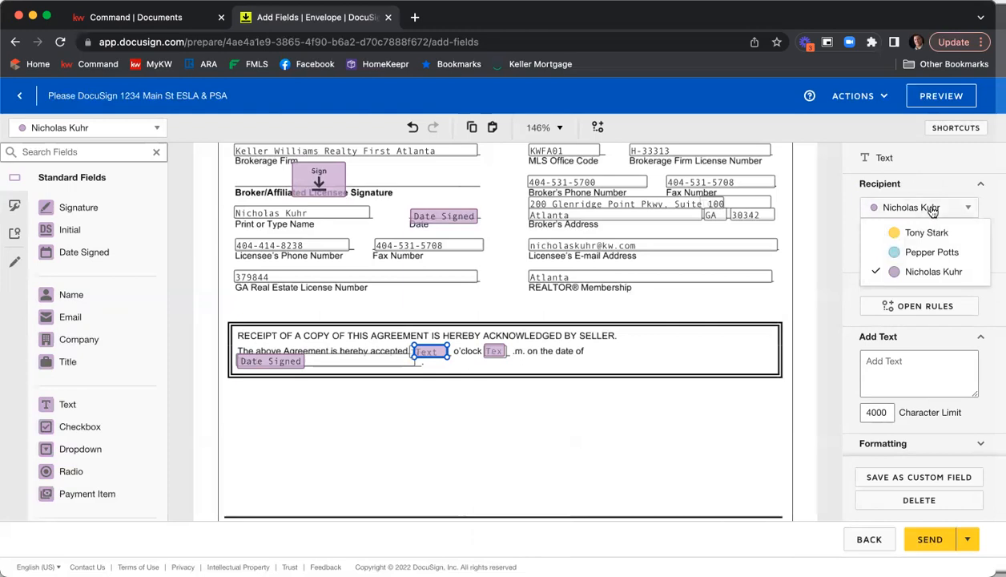
click(906, 189)
click(881, 183)
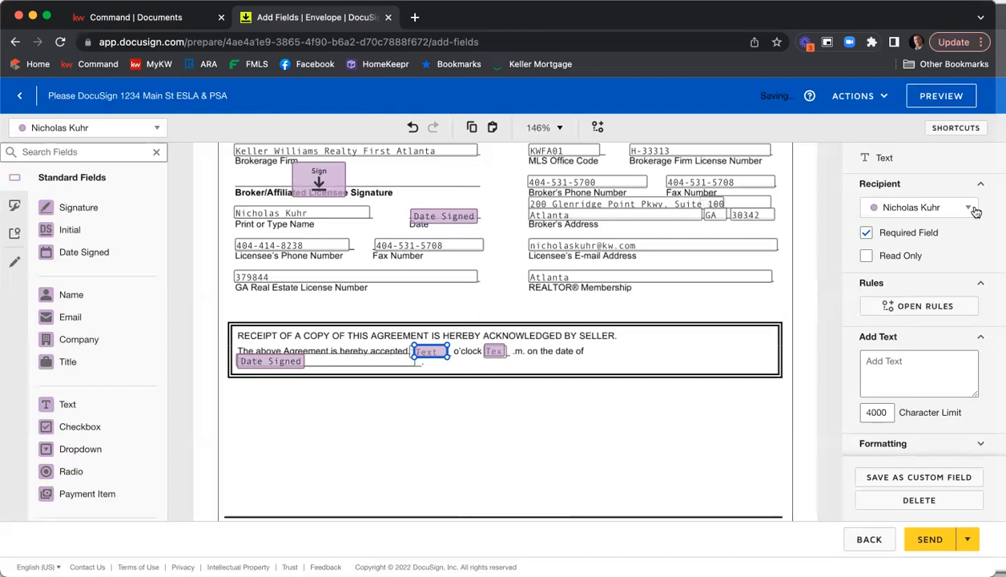
click(897, 235)
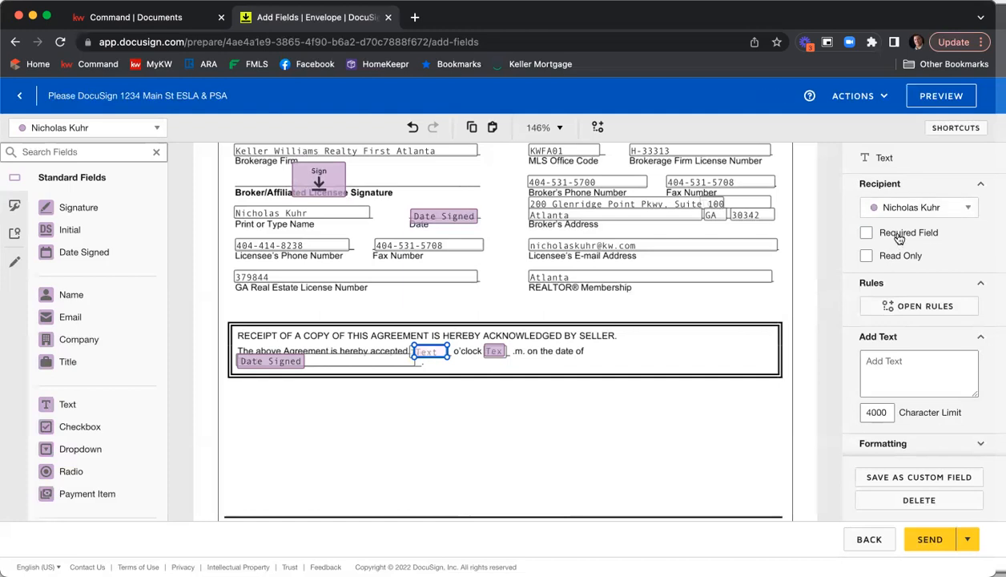
click(654, 420)
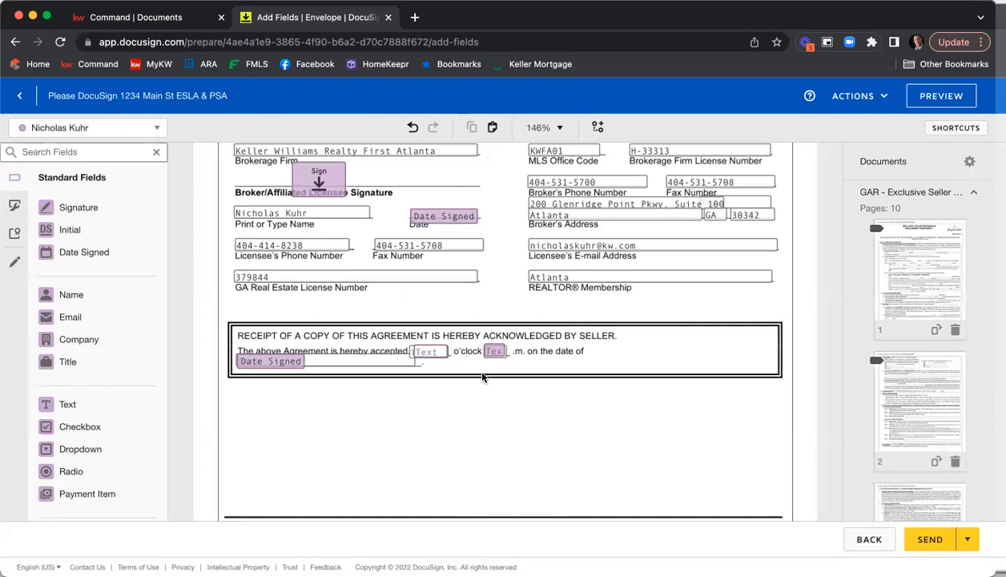
click(424, 350)
click(882, 237)
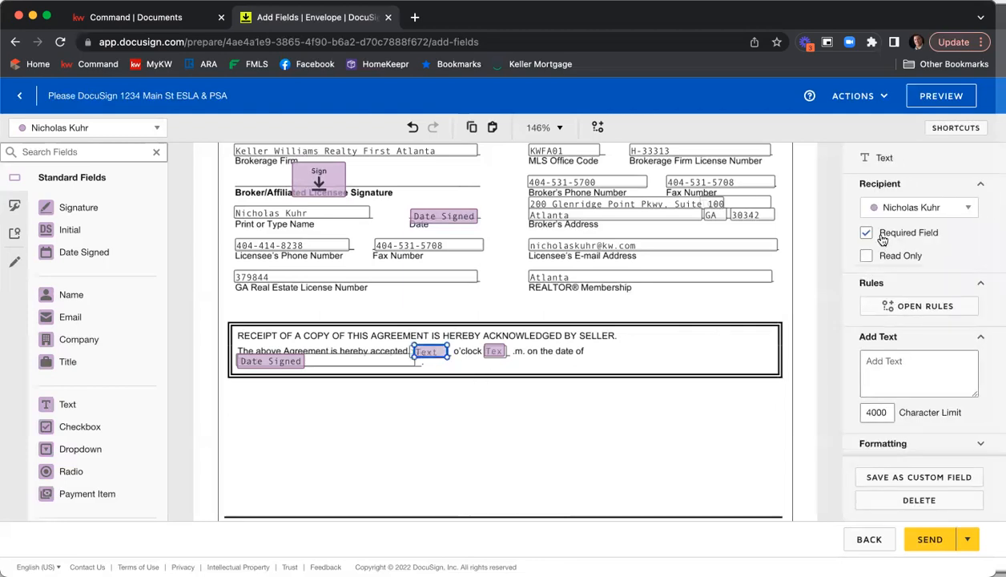
click(745, 318)
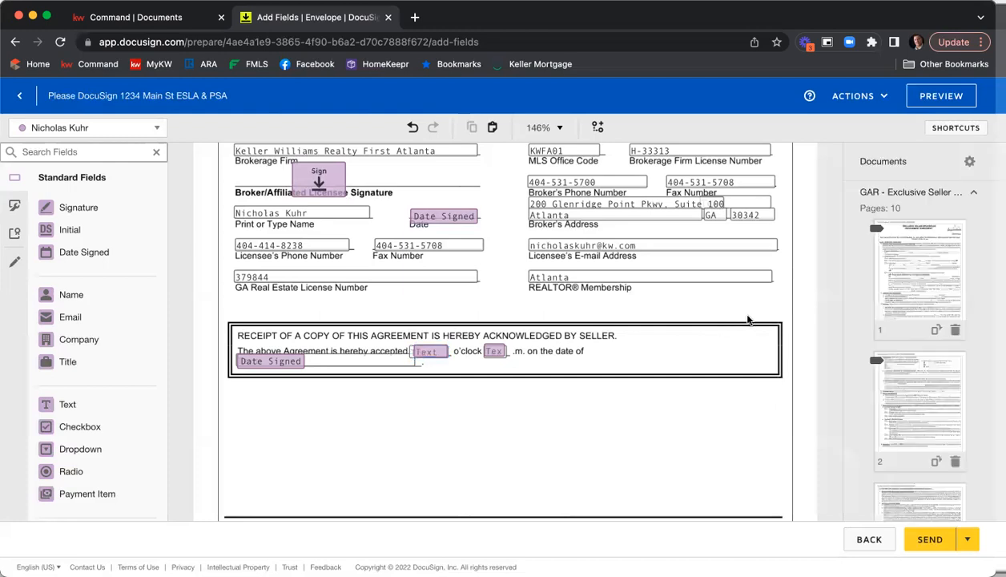
Make the year-constructed text field in the Seller's Property Disclosure Statement a required field
scroll(747, 309, down, 10)
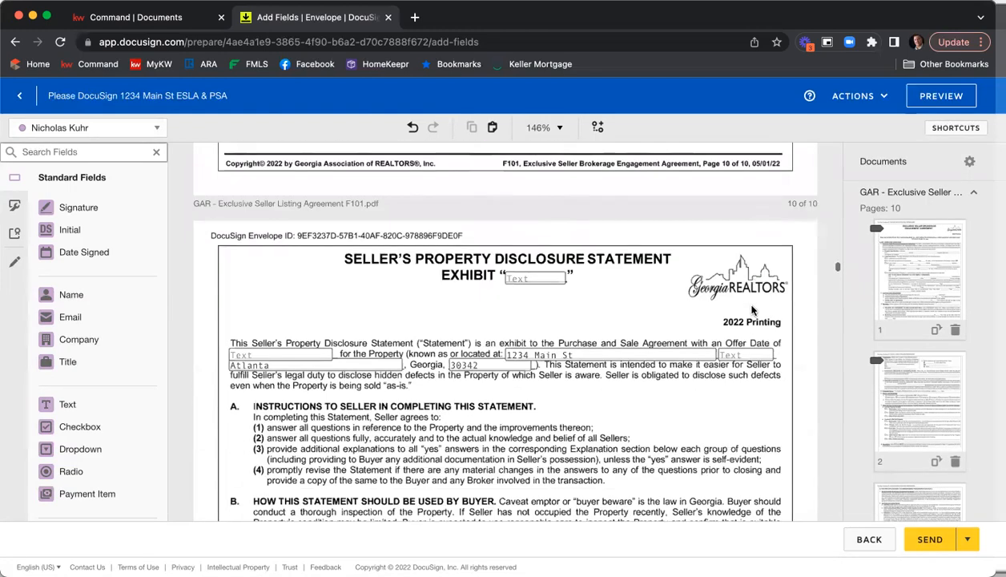
scroll(695, 272, down, 4)
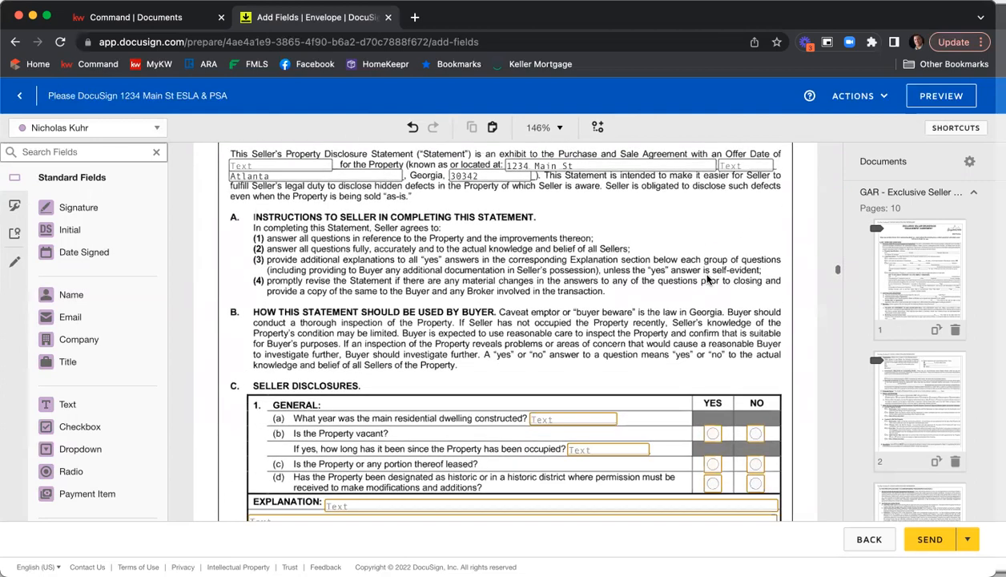
scroll(705, 271, down, 4)
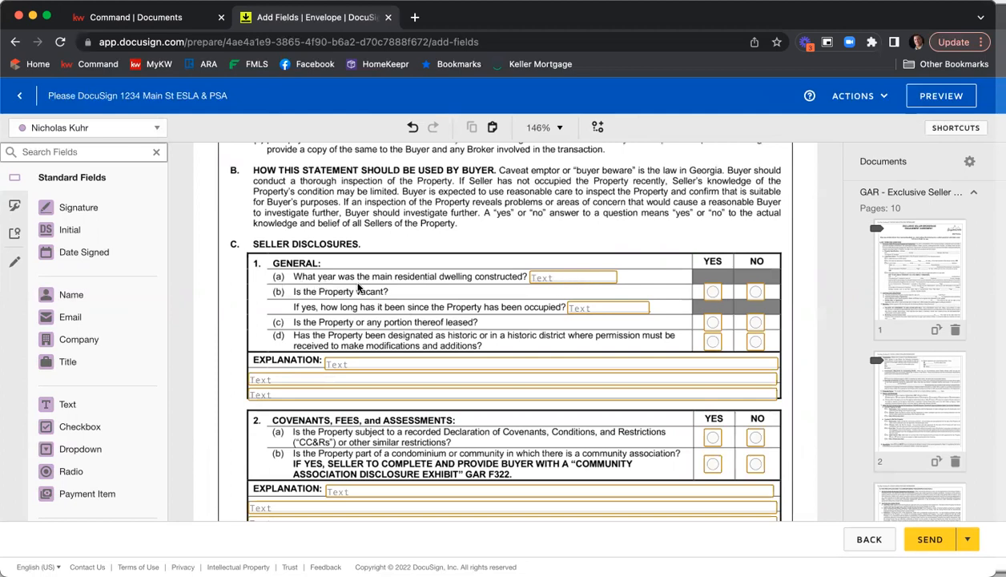
click(565, 279)
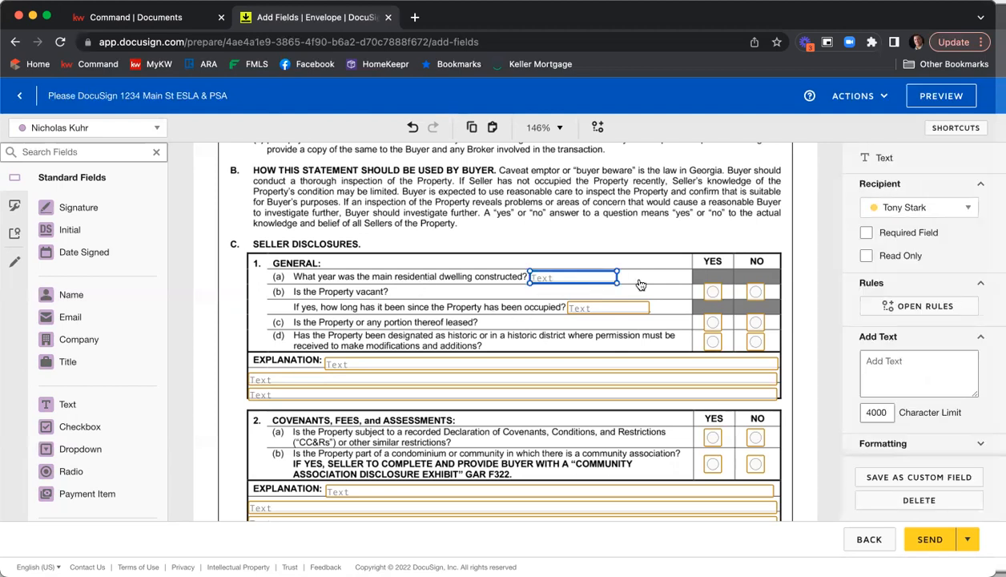
click(914, 234)
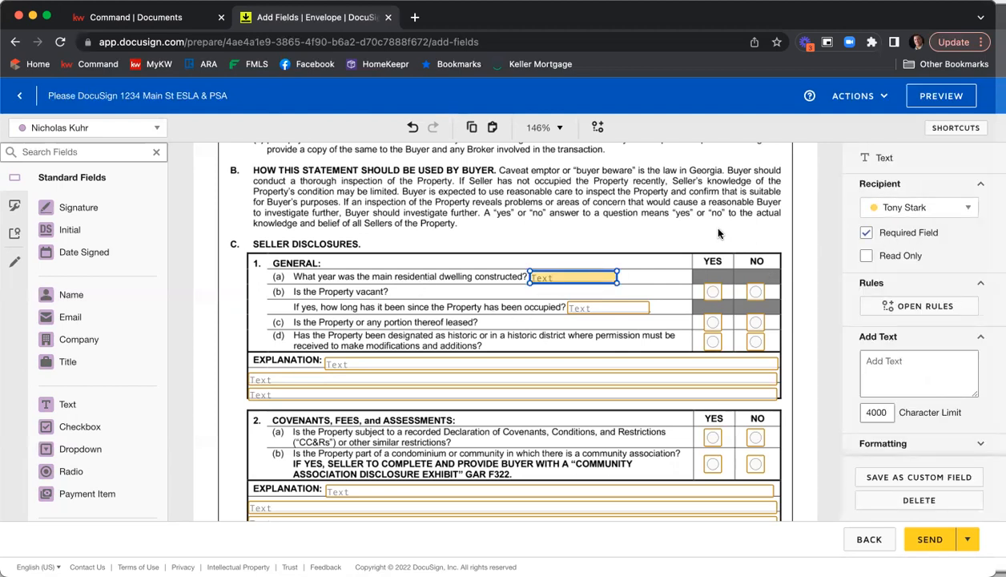
click(521, 228)
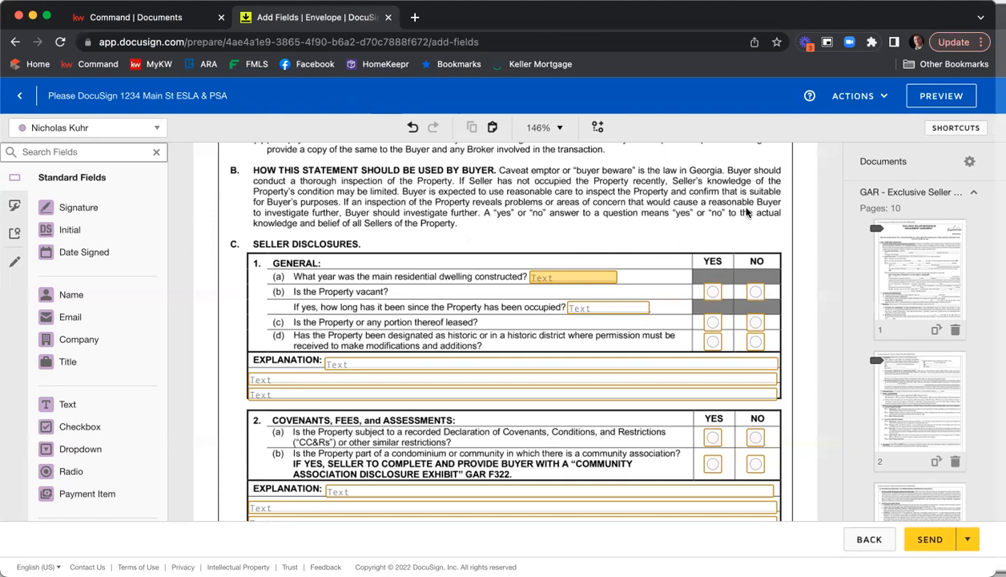
Scroll through the disclosure statement pages to the buyer and seller signature section
scroll(781, 200, down, 10)
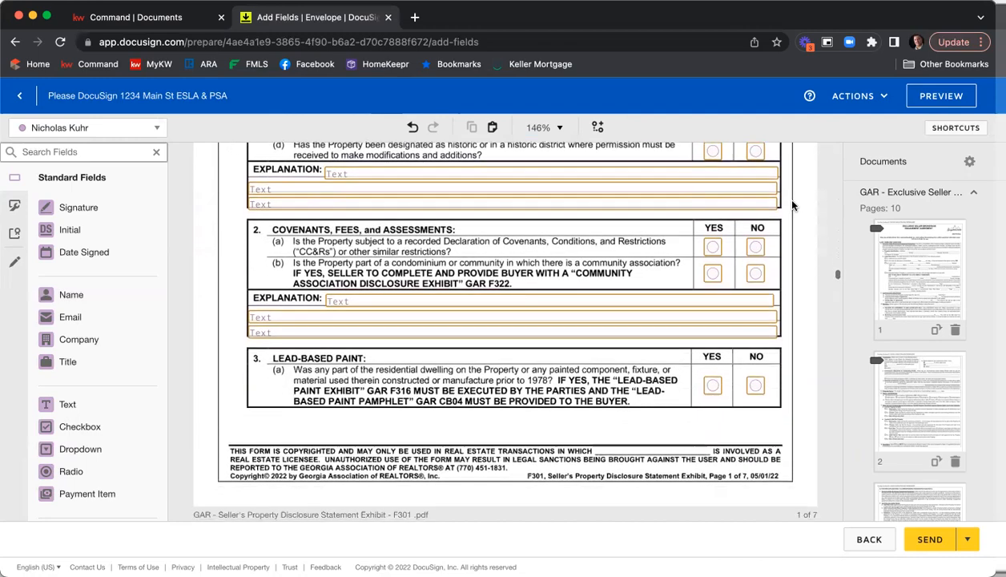
scroll(791, 210, down, 10)
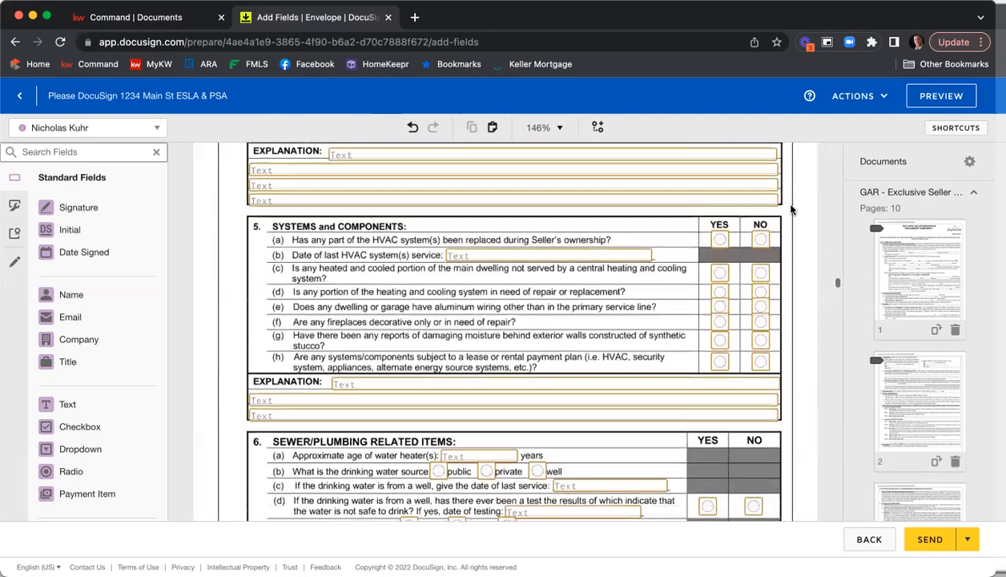
scroll(789, 211, down, 10)
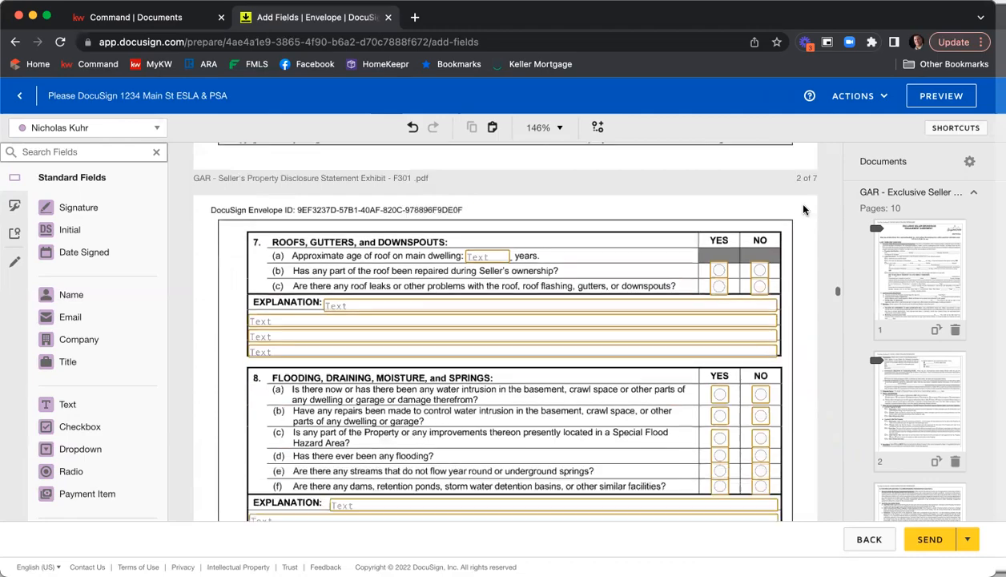
scroll(803, 211, down, 10)
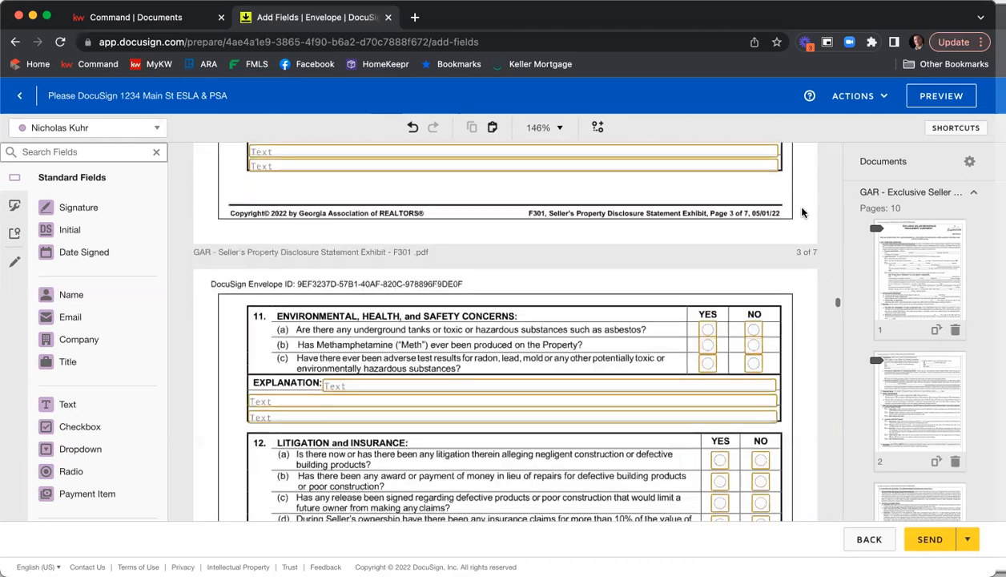
scroll(803, 212, down, 10)
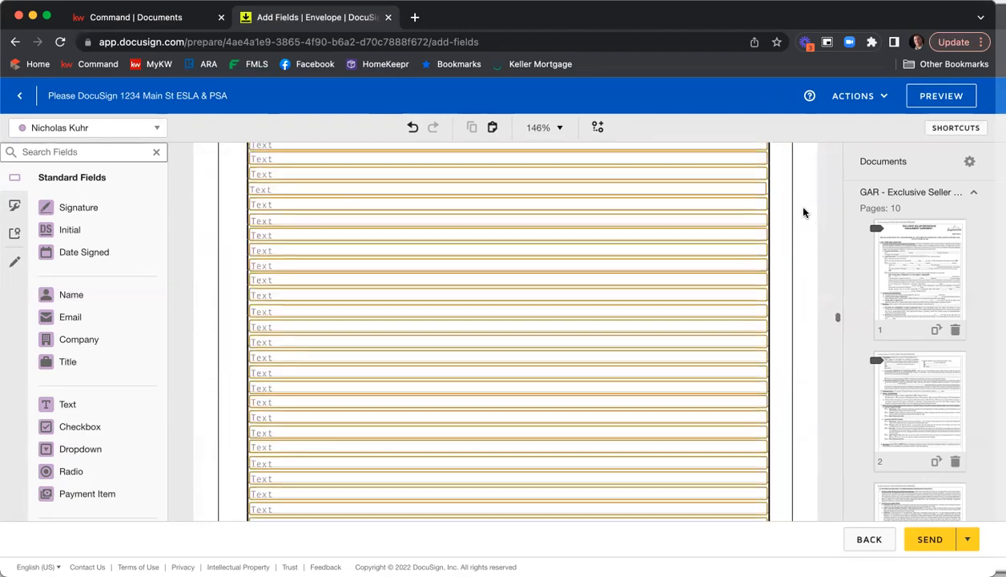
scroll(804, 212, down, 10)
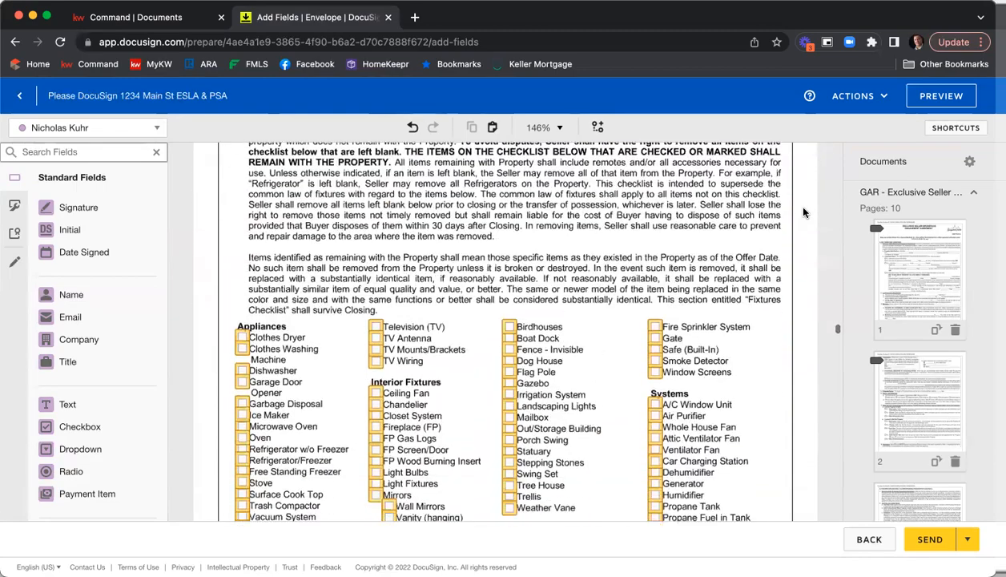
scroll(804, 212, down, 10)
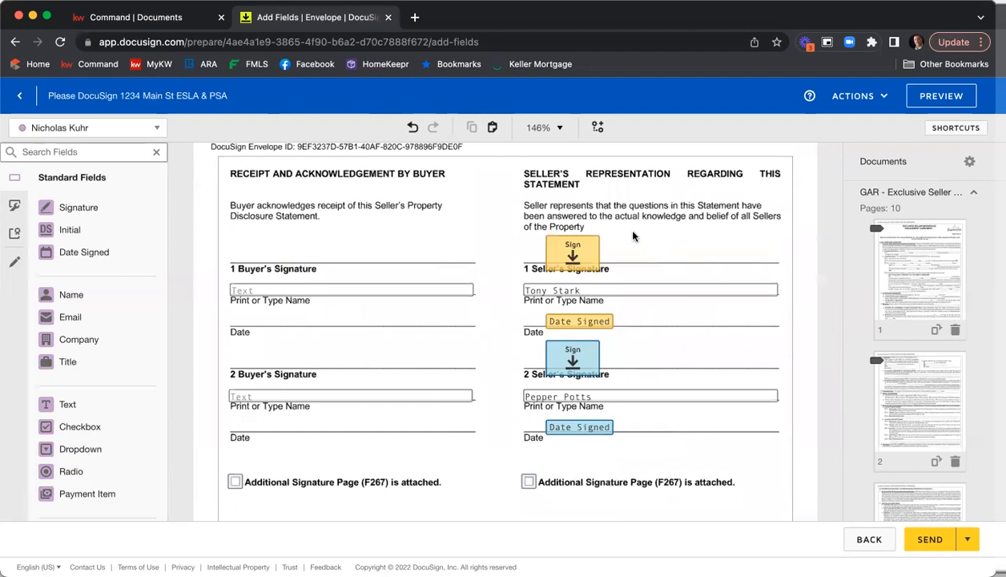
scroll(605, 255, down, 1)
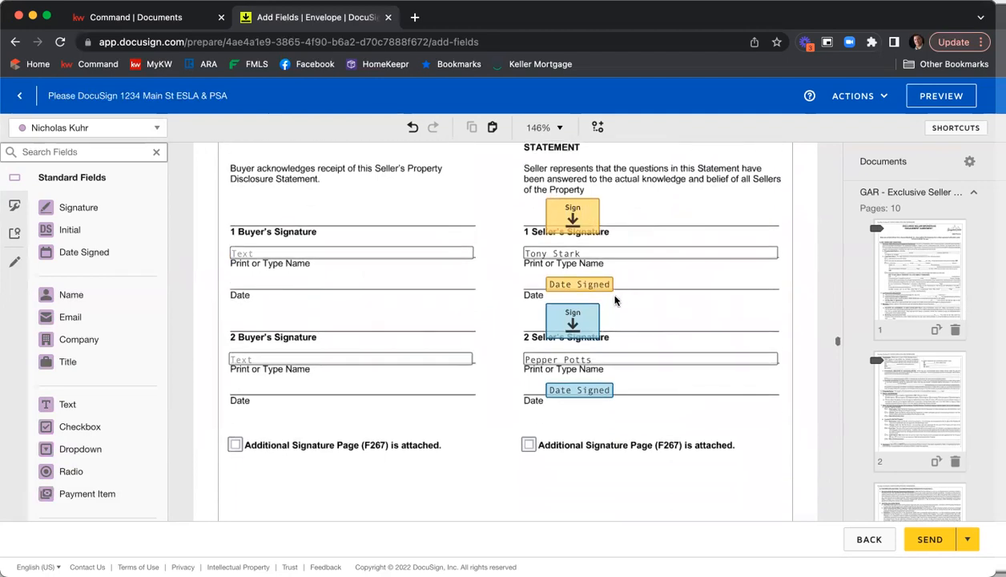
Make the Name of Association text field in the Community Association Disclosure a required field
scroll(617, 337, down, 1)
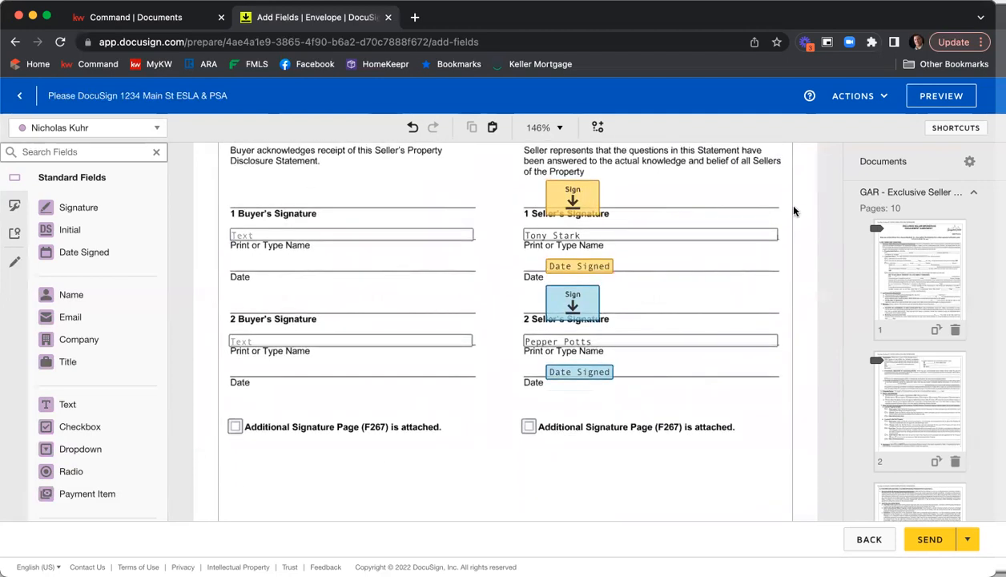
scroll(792, 211, down, 10)
scroll(791, 210, down, 10)
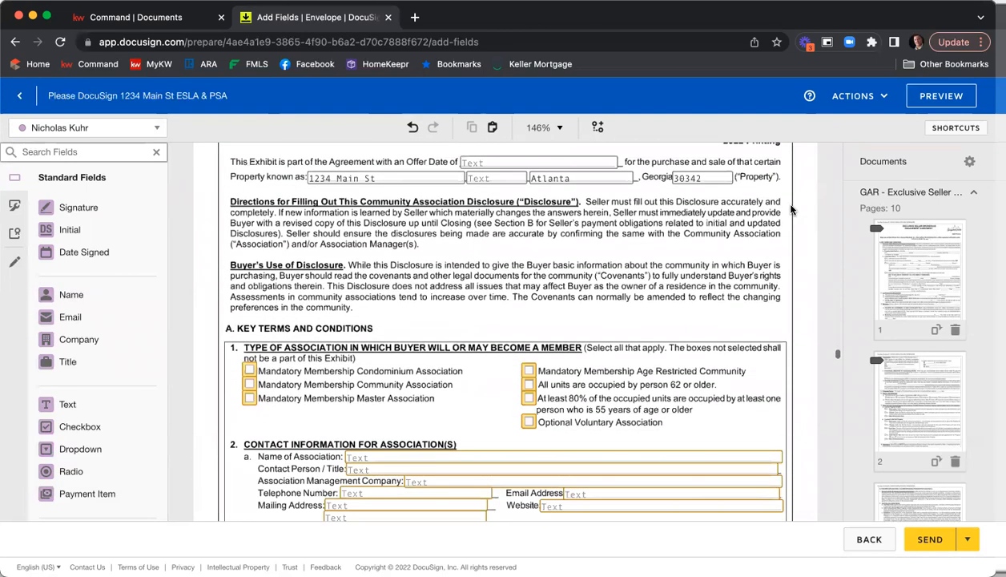
scroll(791, 210, down, 4)
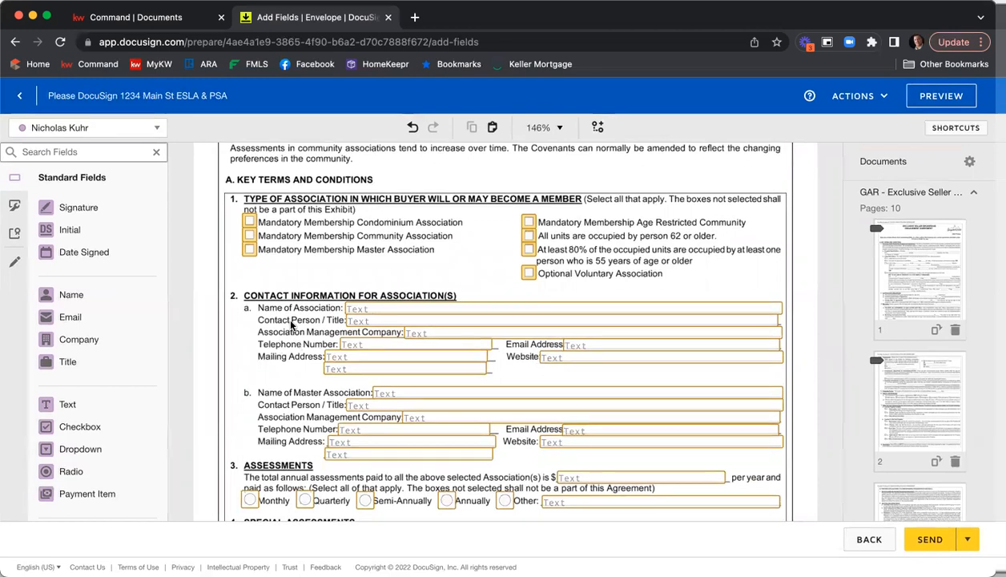
click(367, 310)
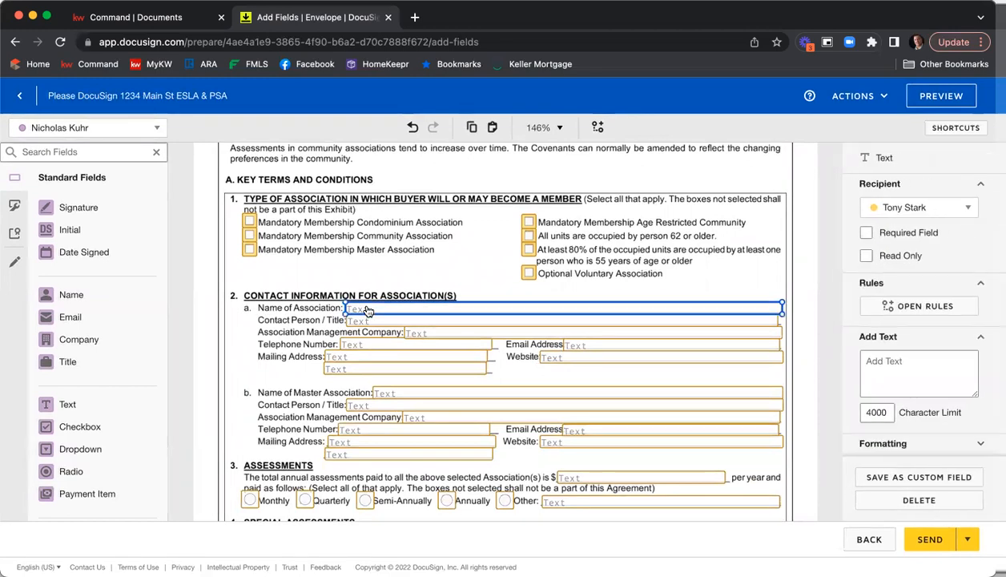
click(895, 232)
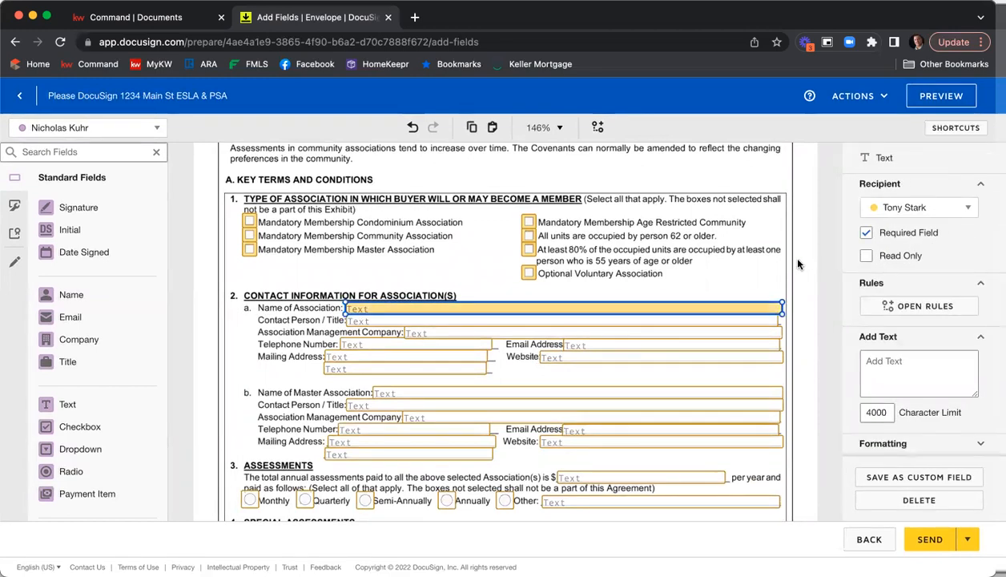
click(798, 265)
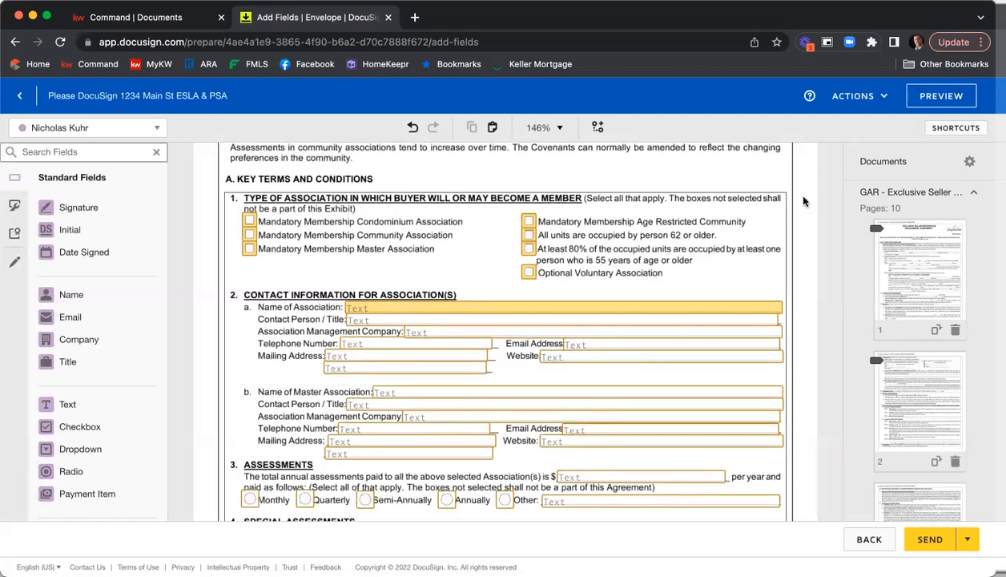
Scroll through the disclosure and purchase agreement pages to the Exhibits and Addenda section and inspect its exhibit checkbox group
scroll(801, 203, down, 5)
scroll(804, 201, down, 18)
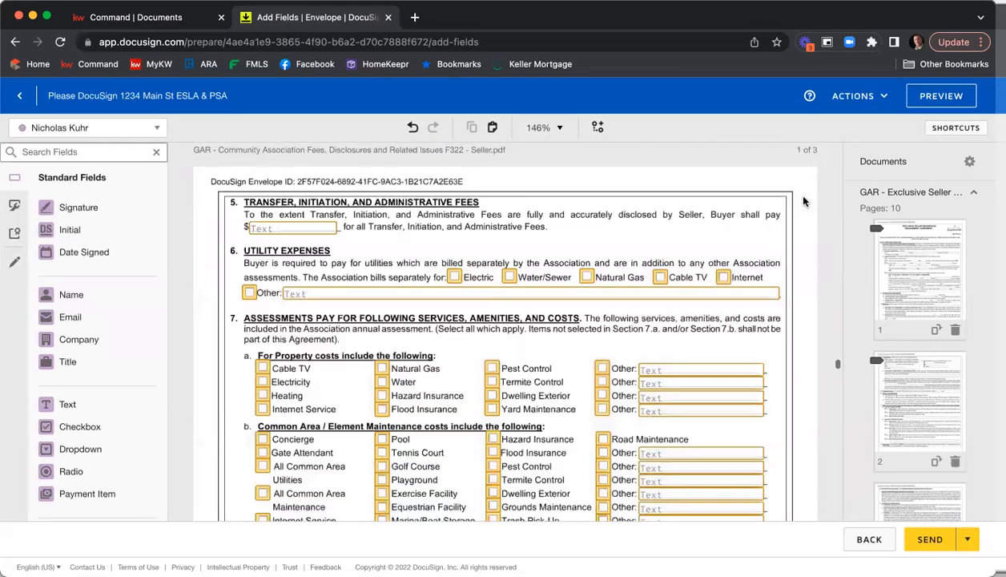
scroll(805, 201, down, 15)
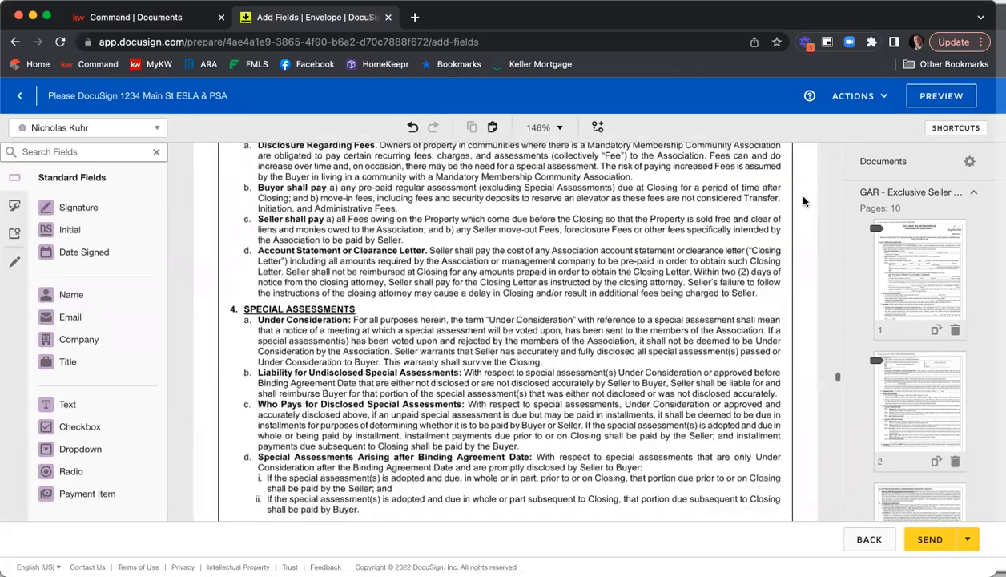
scroll(805, 201, down, 6)
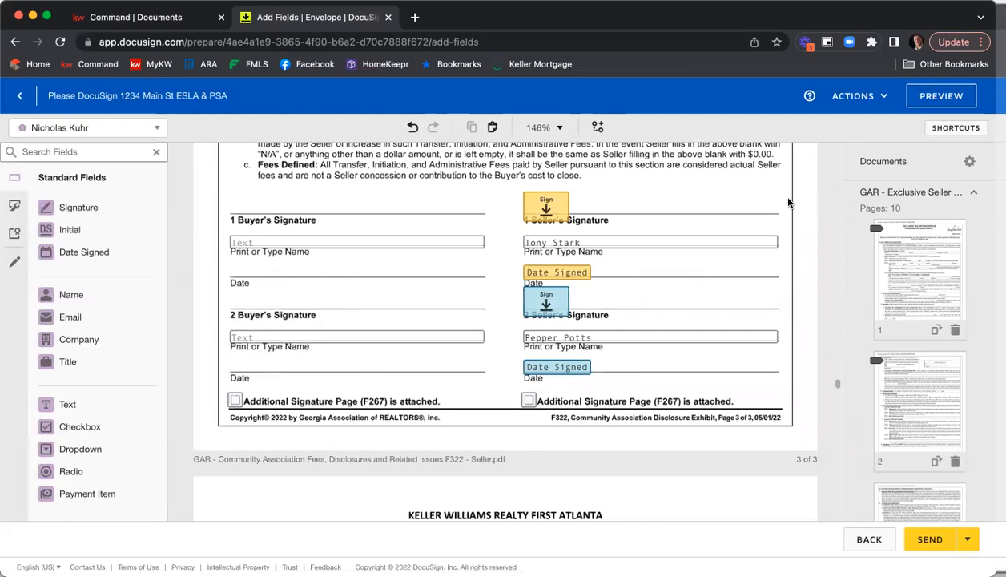
scroll(809, 197, down, 5)
scroll(814, 200, down, 10)
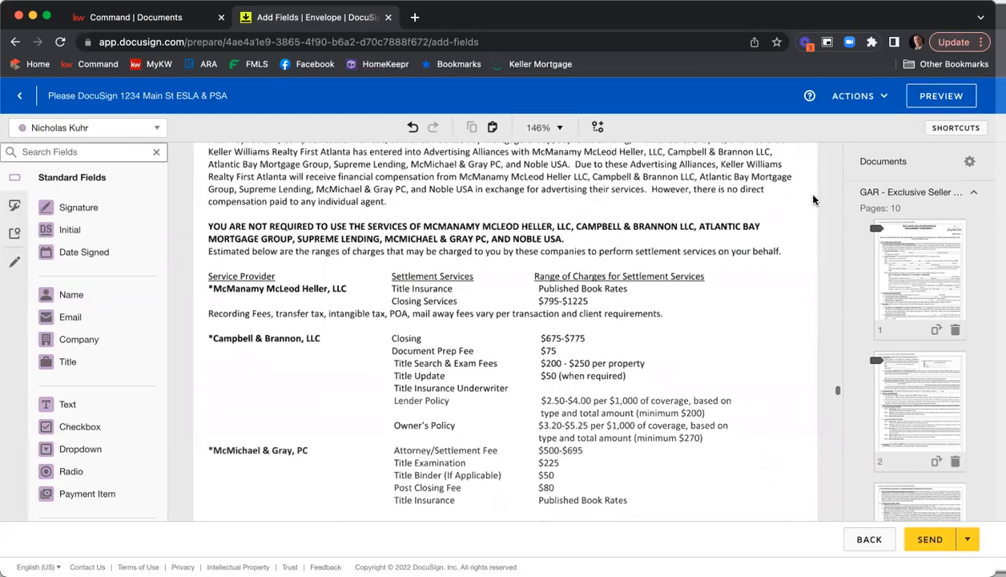
scroll(814, 199, down, 5)
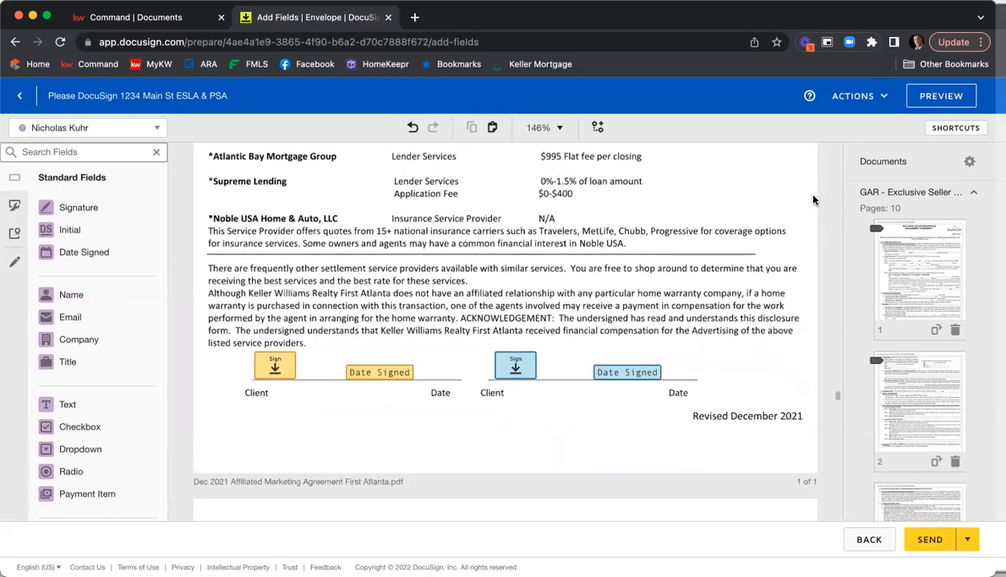
scroll(814, 199, down, 3)
scroll(809, 199, down, 12)
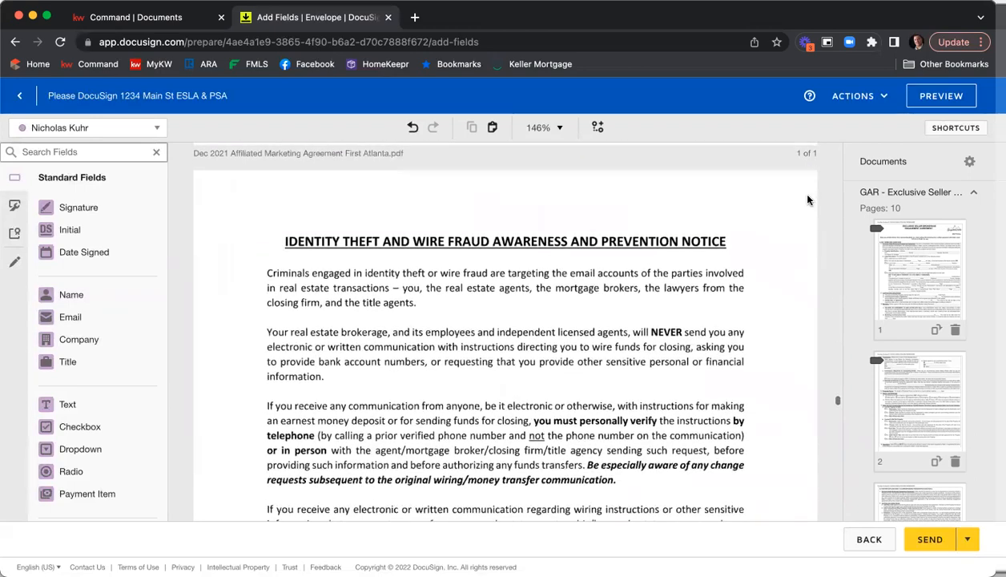
scroll(809, 199, down, 10)
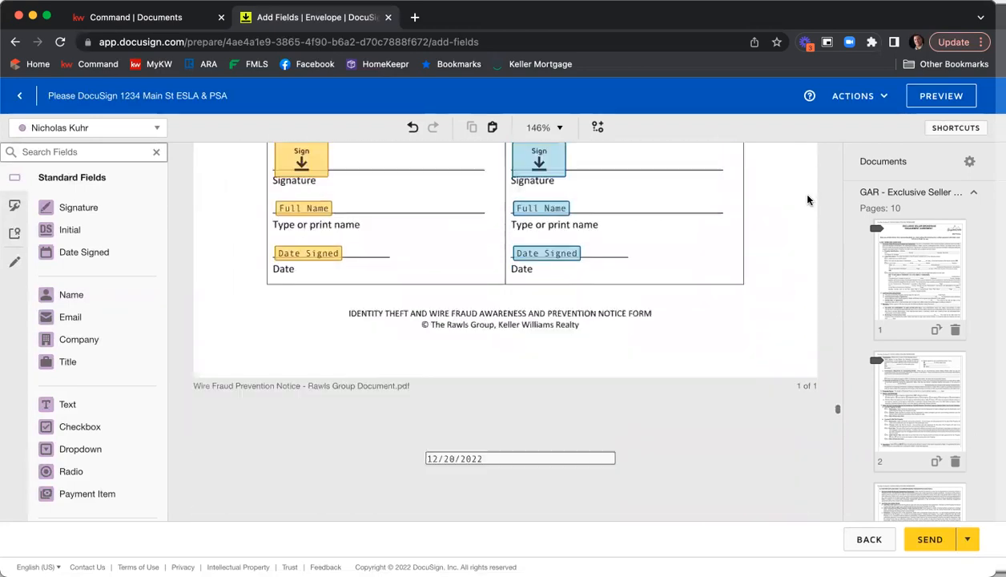
scroll(808, 200, down, 3)
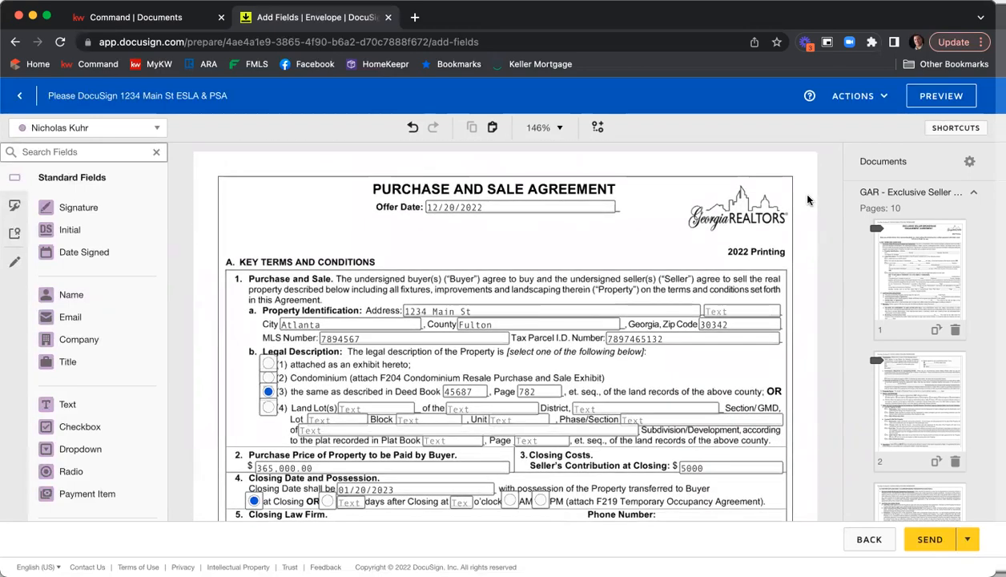
scroll(808, 200, down, 3)
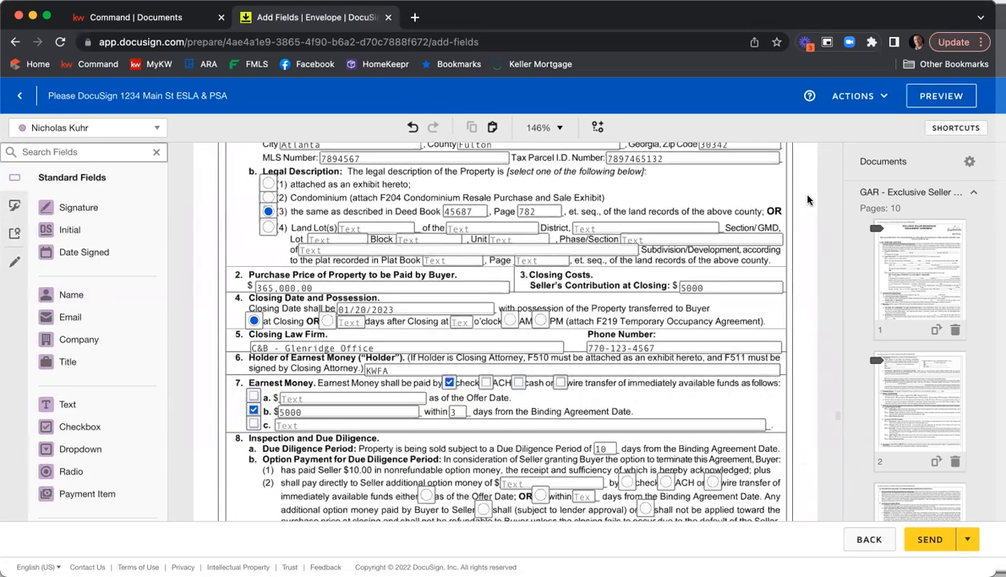
scroll(808, 199, down, 3)
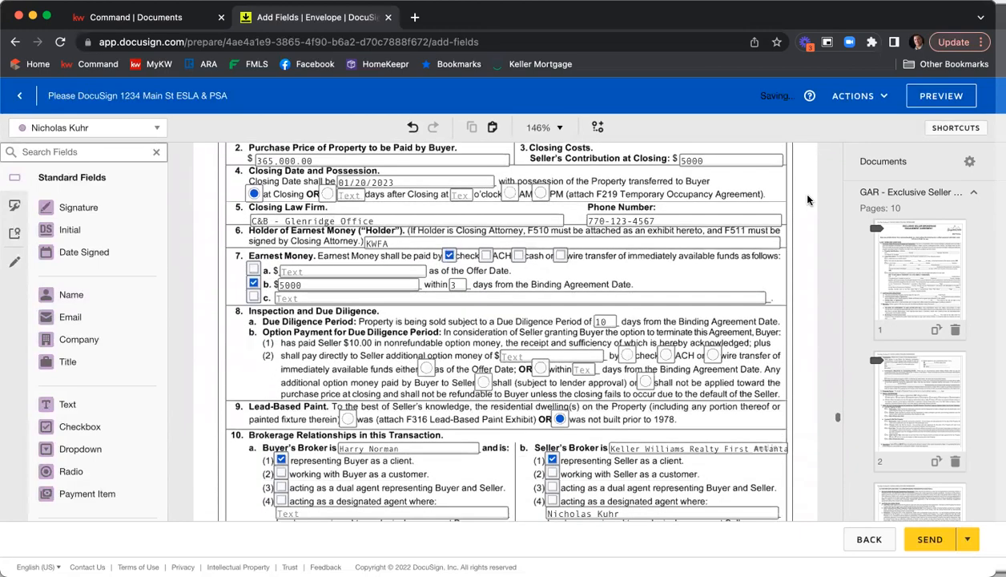
scroll(808, 199, down, 5)
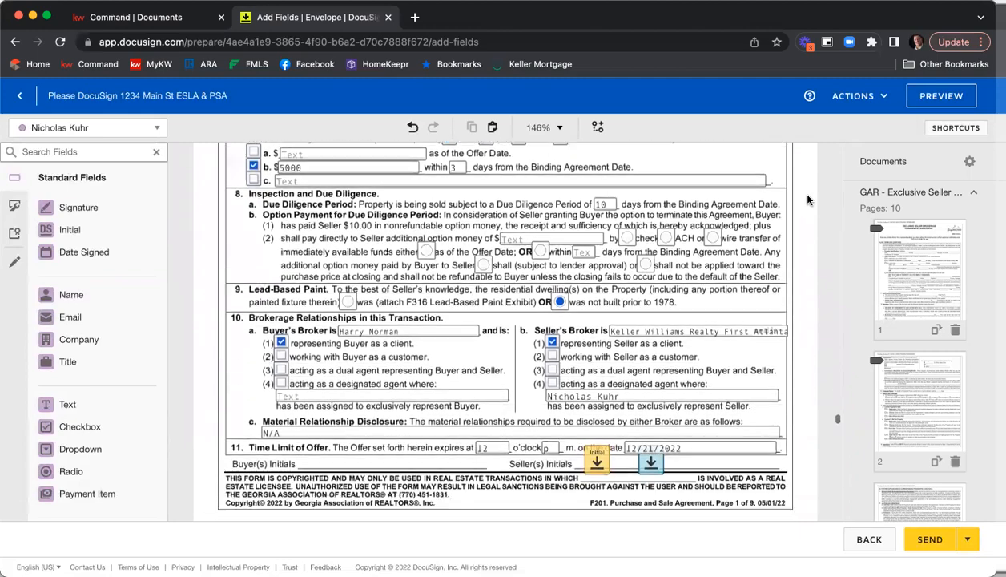
scroll(808, 199, down, 8)
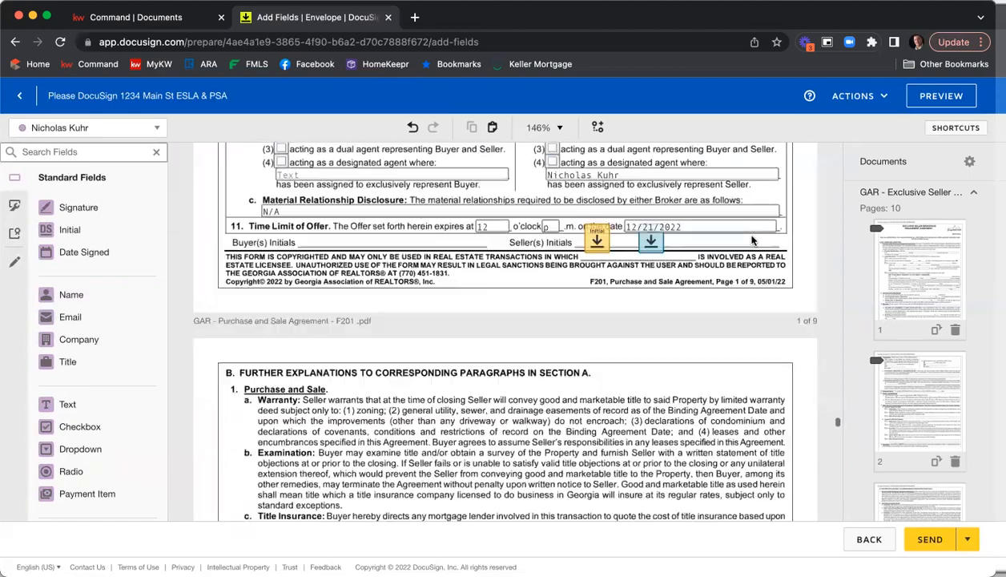
scroll(756, 238, down, 20)
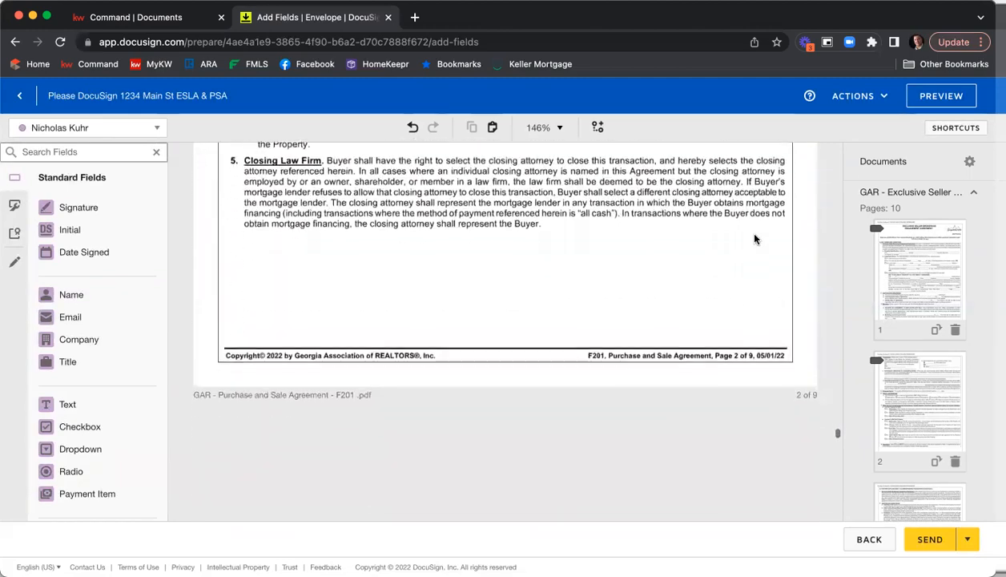
scroll(755, 238, down, 20)
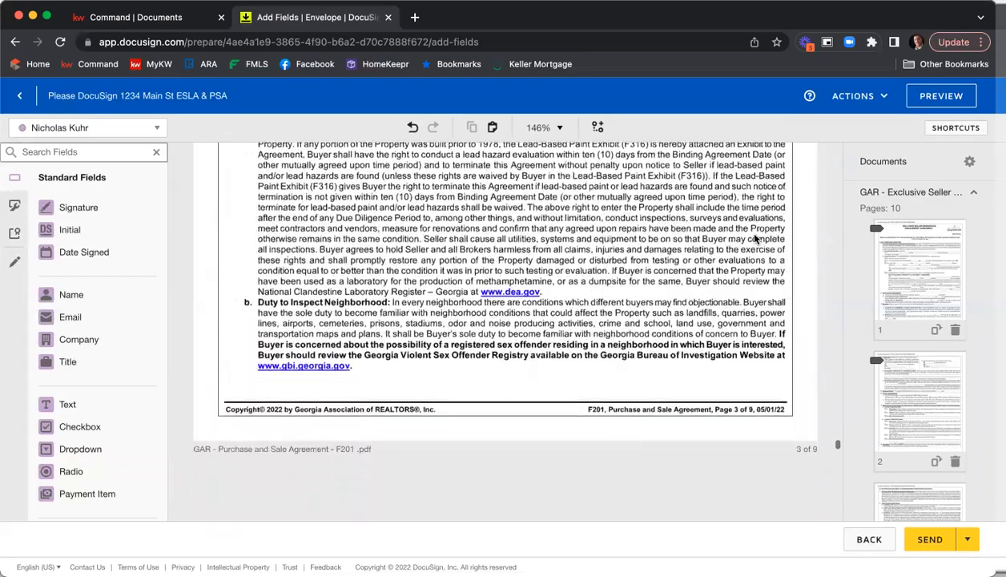
scroll(755, 238, down, 20)
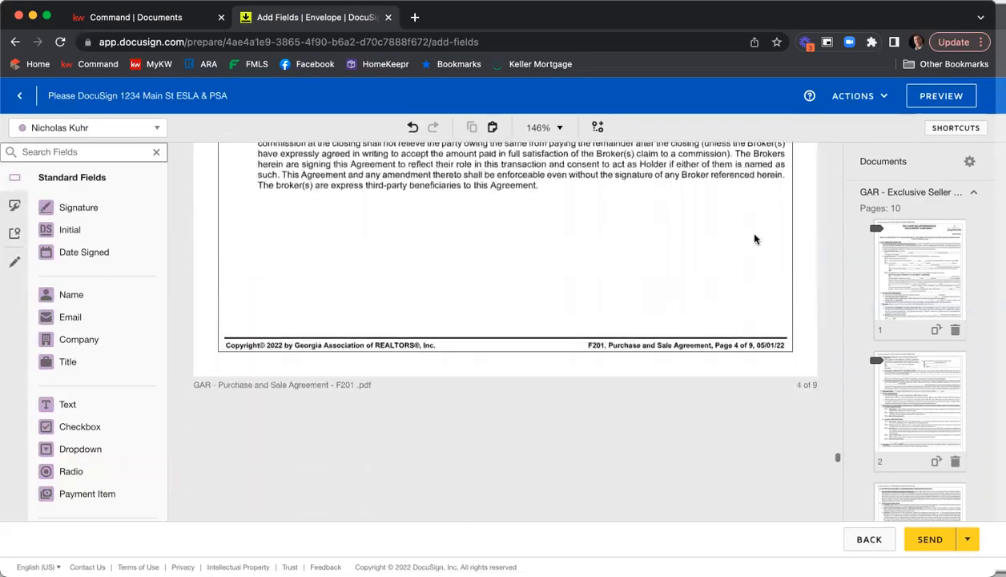
scroll(755, 238, down, 20)
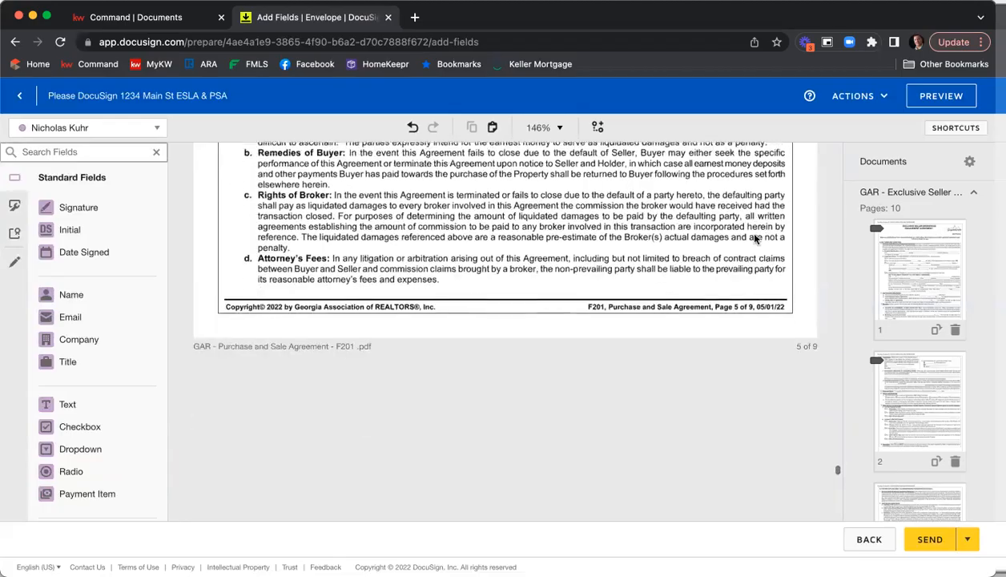
scroll(756, 238, down, 20)
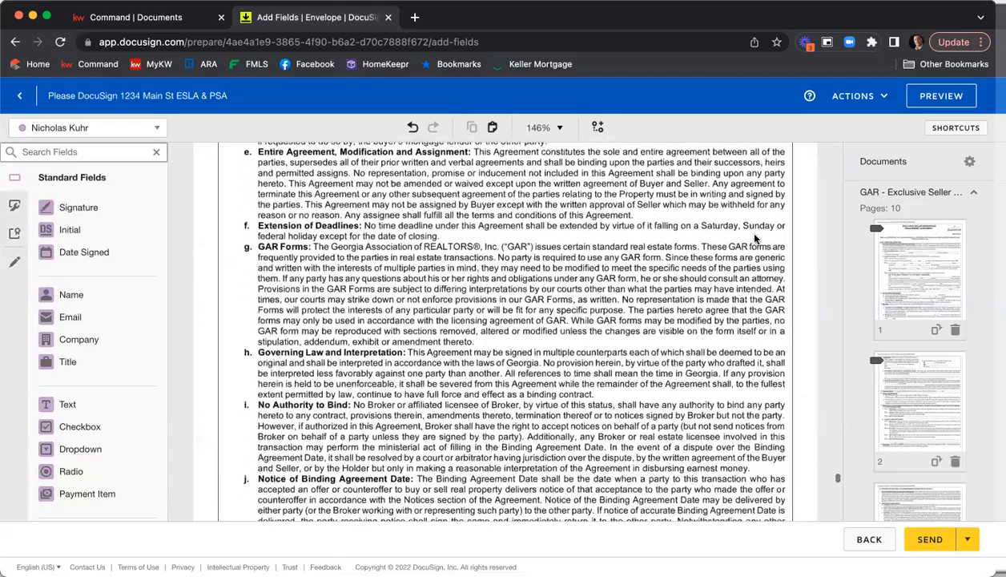
scroll(755, 238, down, 20)
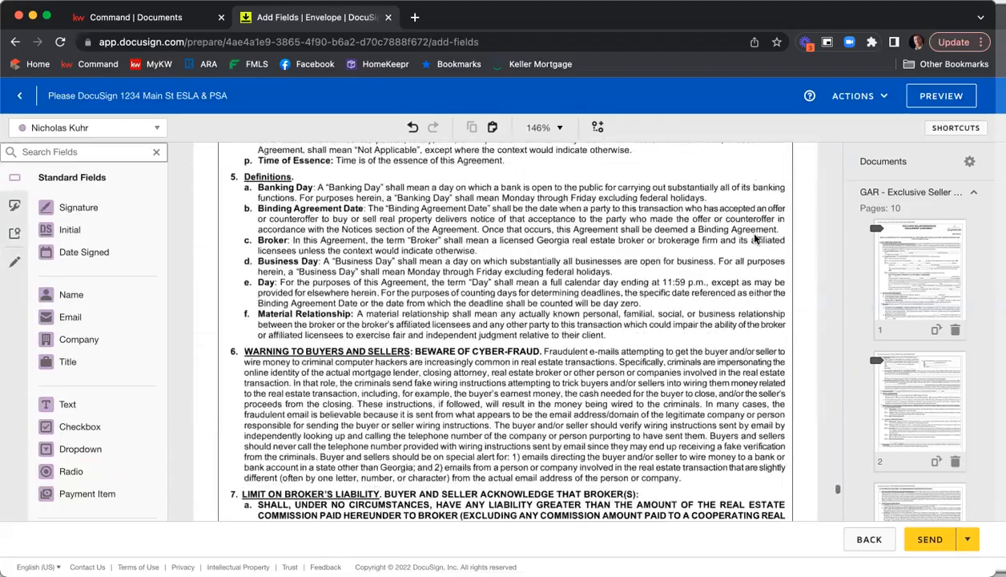
scroll(755, 238, down, 8)
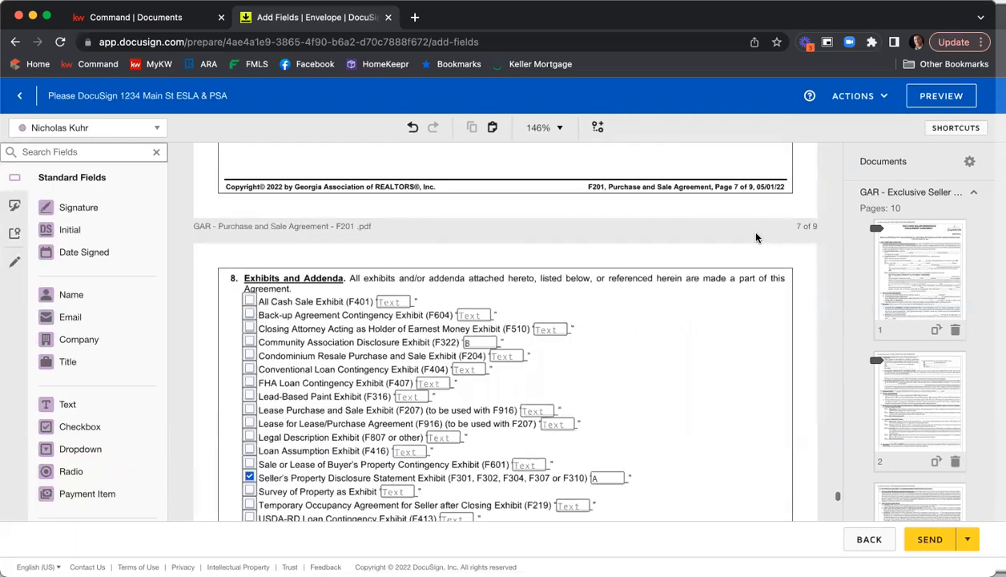
scroll(756, 238, down, 4)
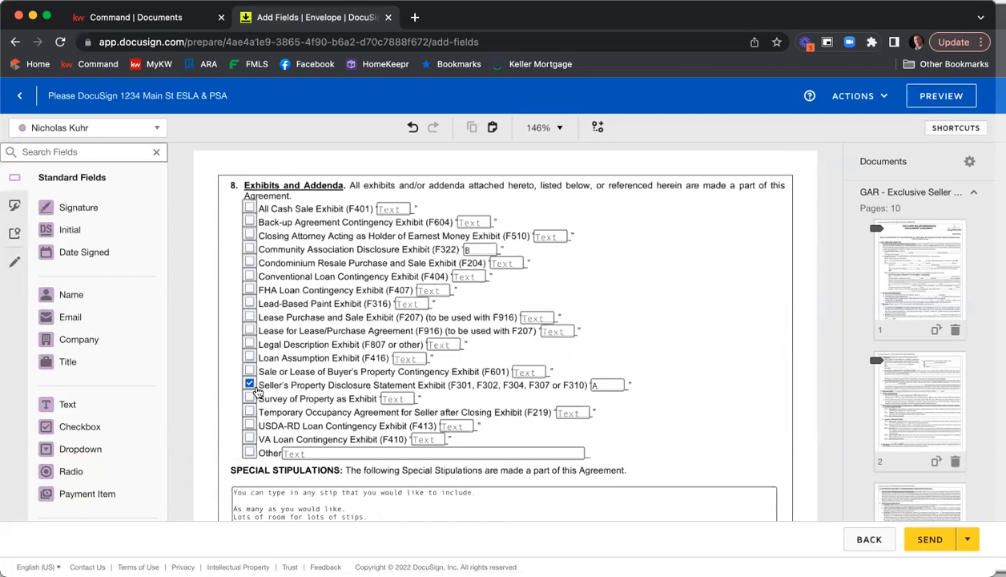
click(248, 249)
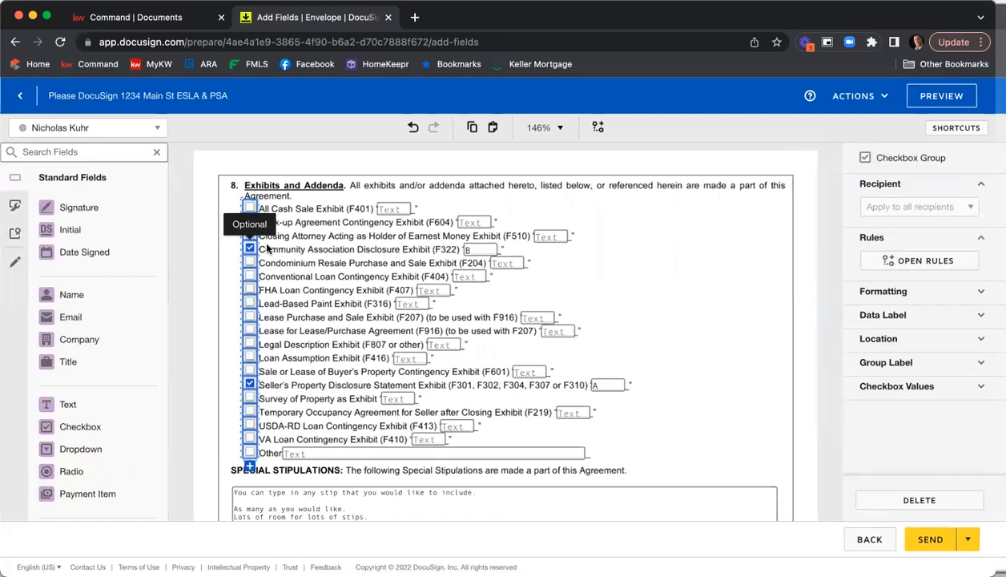
click(651, 251)
Draw a pre-fill line through the first seller's e-mail address on the purchase agreement signature page
scroll(755, 243, down, 5)
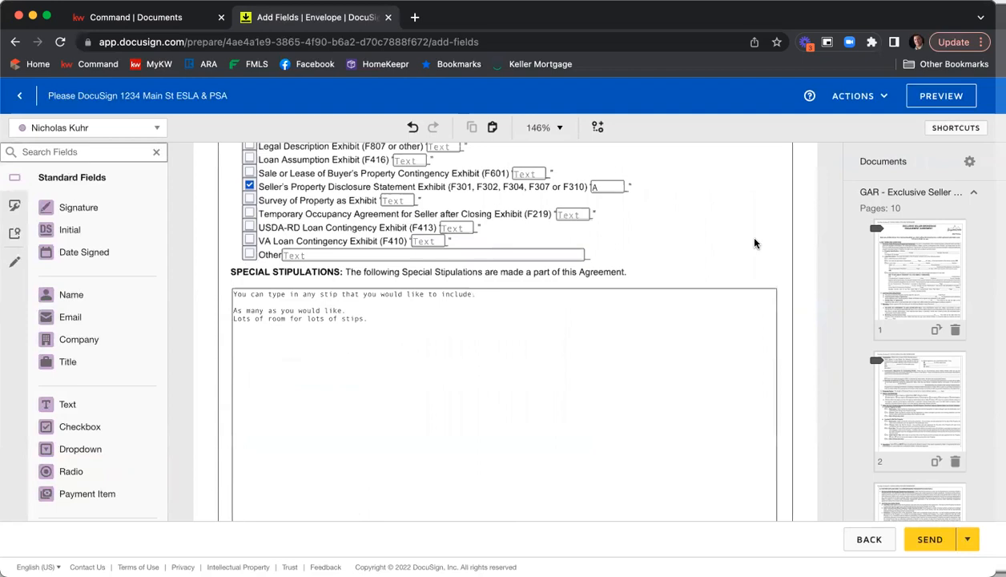
scroll(754, 243, down, 5)
scroll(754, 242, down, 5)
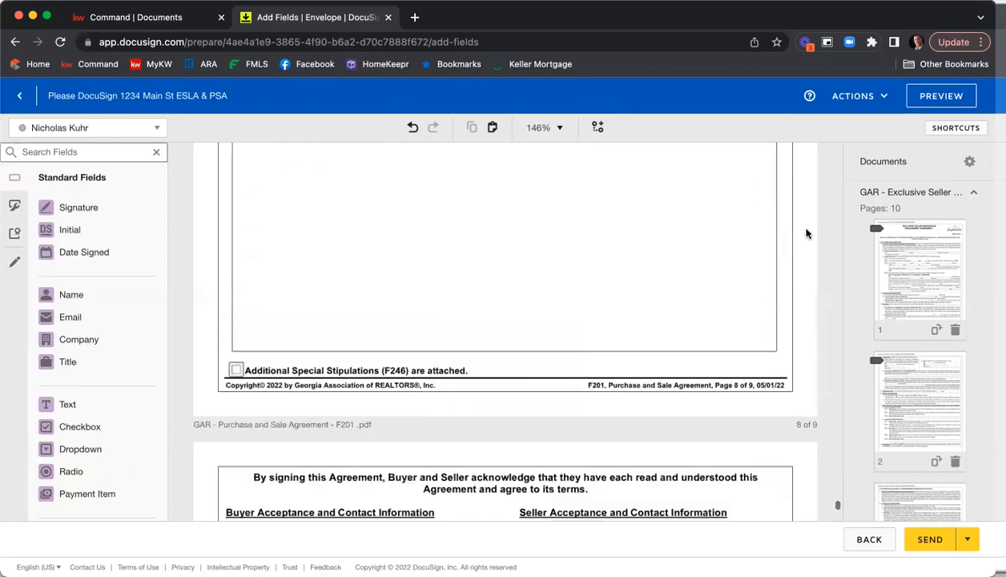
scroll(804, 234, down, 7)
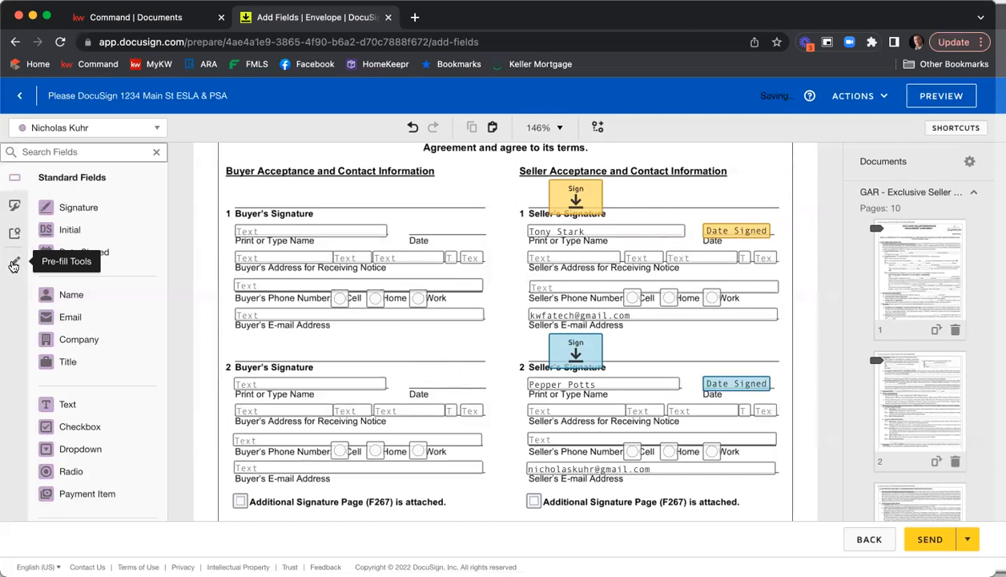
click(14, 264)
click(74, 321)
drag(531, 314, 696, 314)
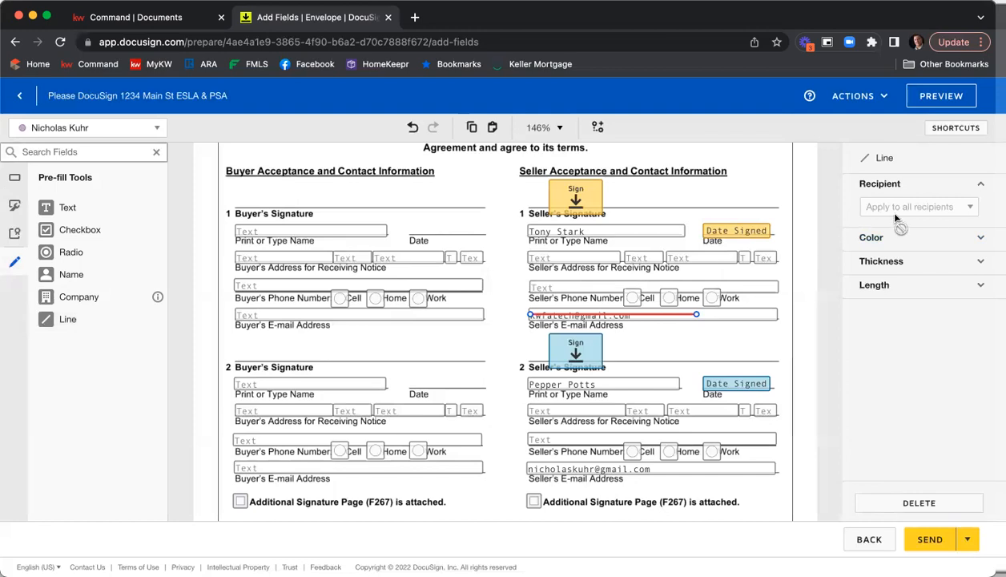
Set the pre-fill line over the first seller's e-mail address to black with a thickness of 10
click(893, 238)
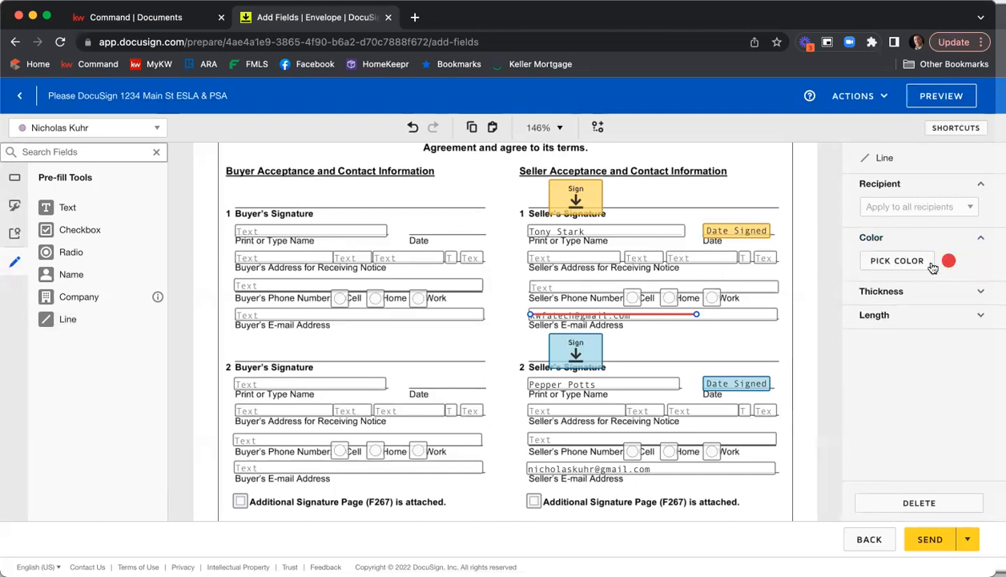
click(915, 261)
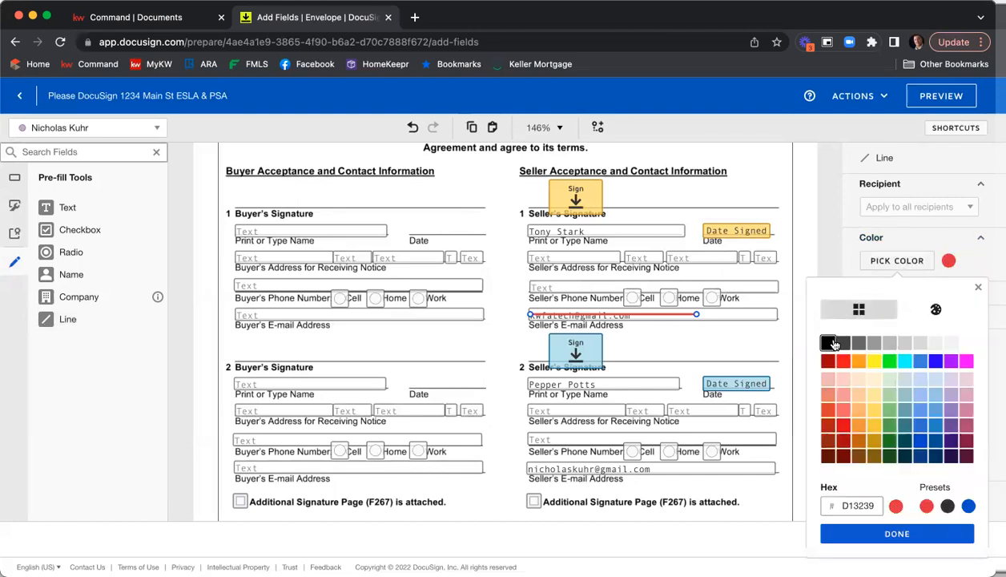
click(830, 343)
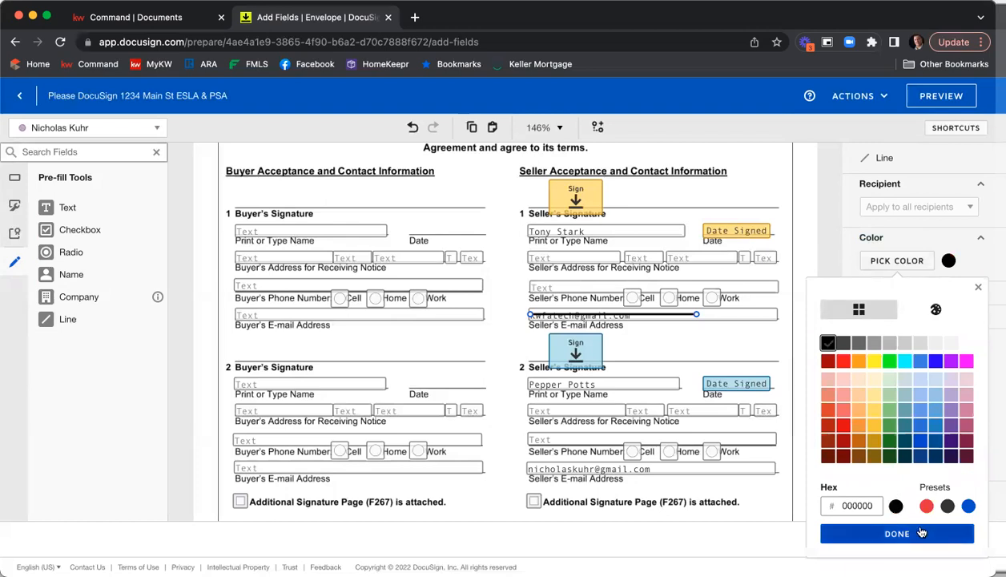
click(897, 533)
click(882, 292)
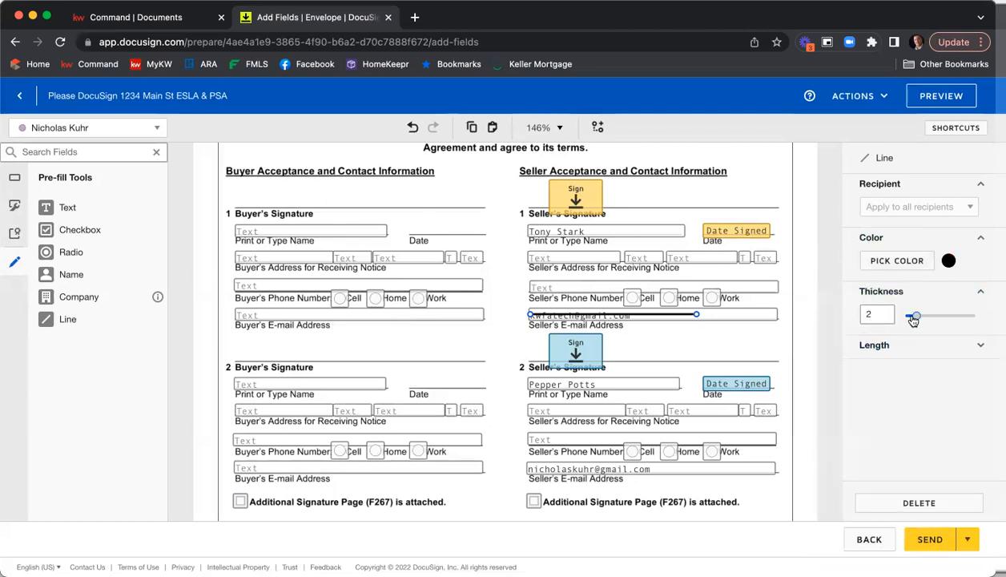
drag(916, 315, 971, 315)
drag(618, 318, 617, 313)
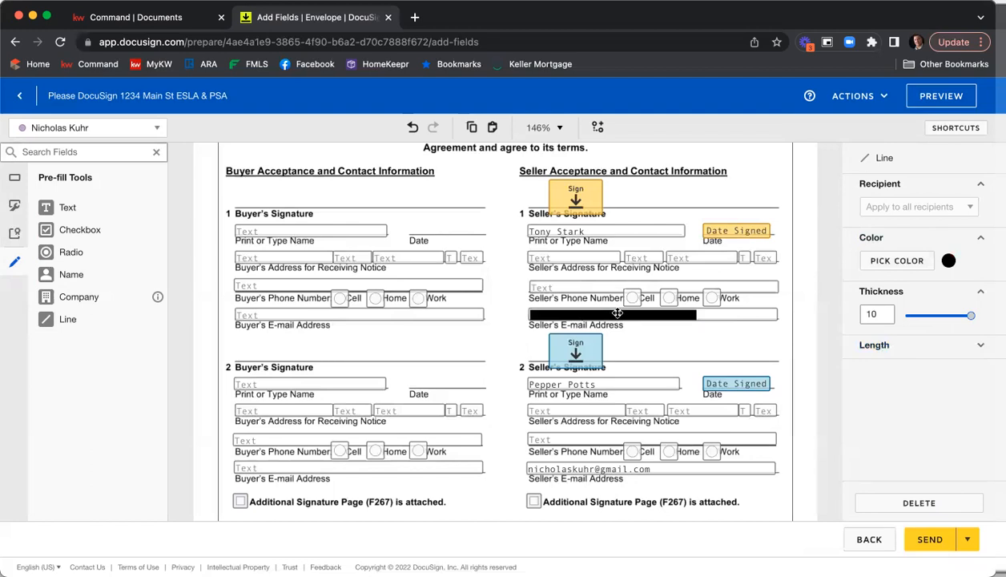
click(703, 337)
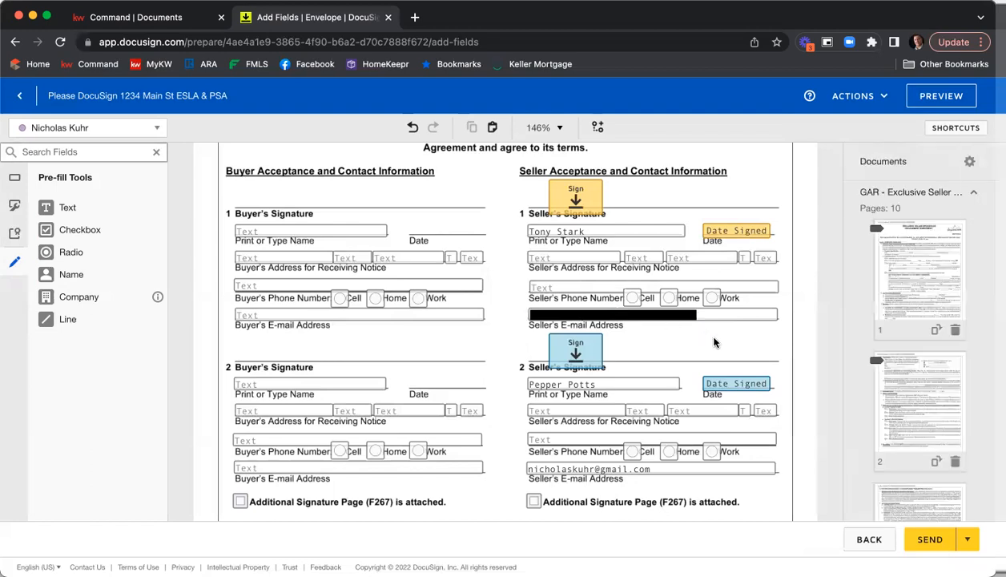
Paste a copy of the black line over the second seller's e-mail address
click(645, 317)
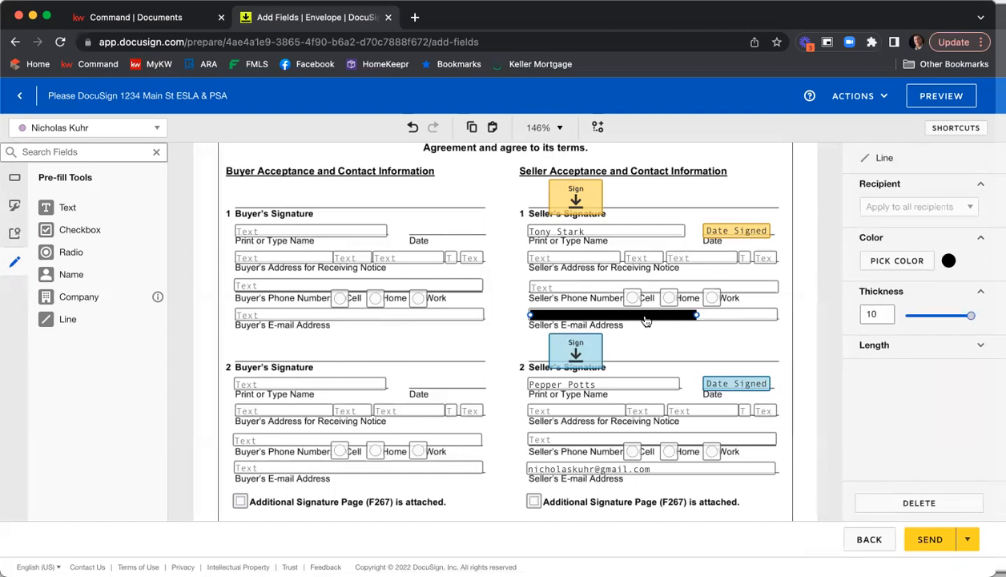
key(super+v)
drag(648, 326, 642, 469)
click(811, 332)
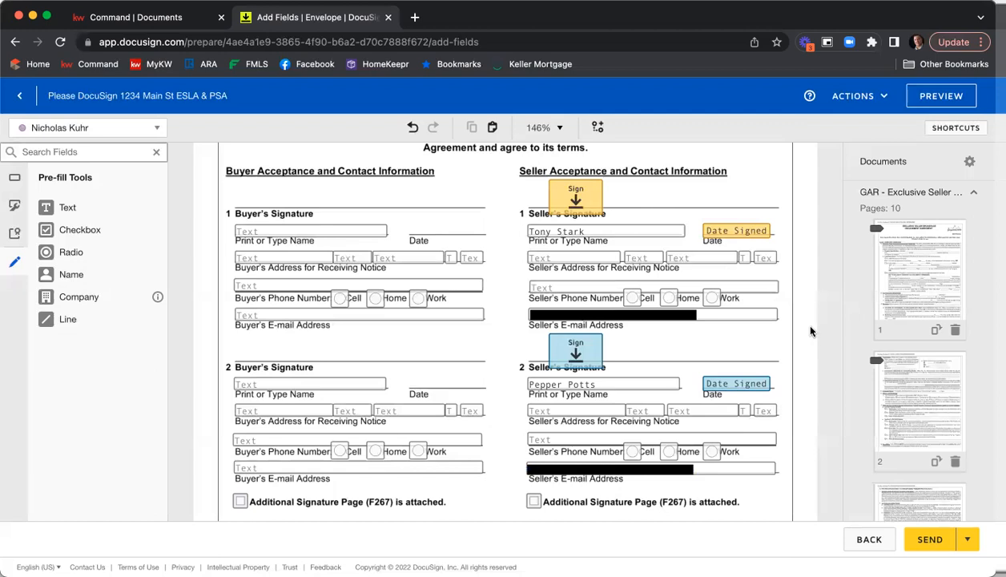
Preview the envelope as recipient Tony Stark, switching between desktop, tablet and mobile views
scroll(798, 202, down, 3)
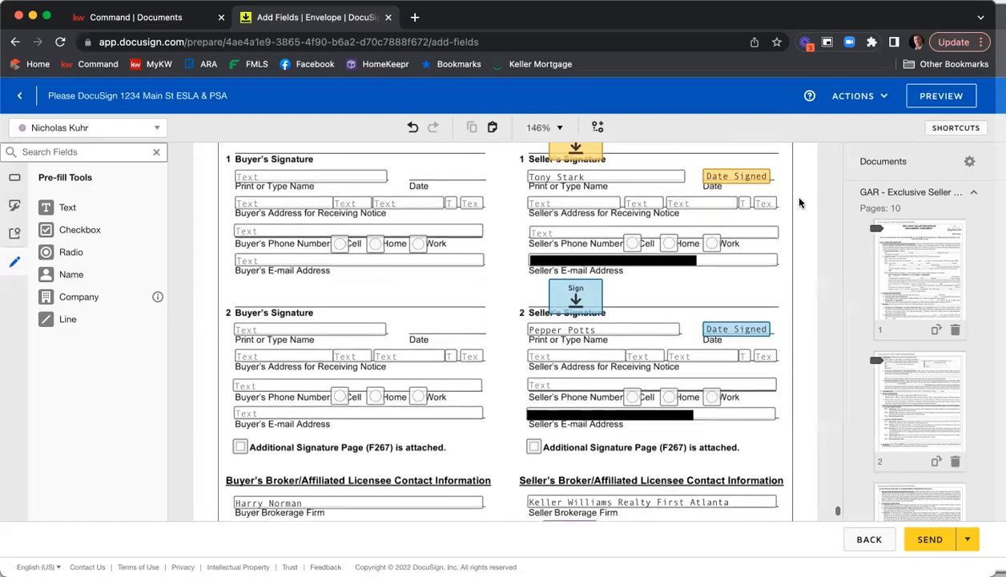
scroll(798, 202, down, 2)
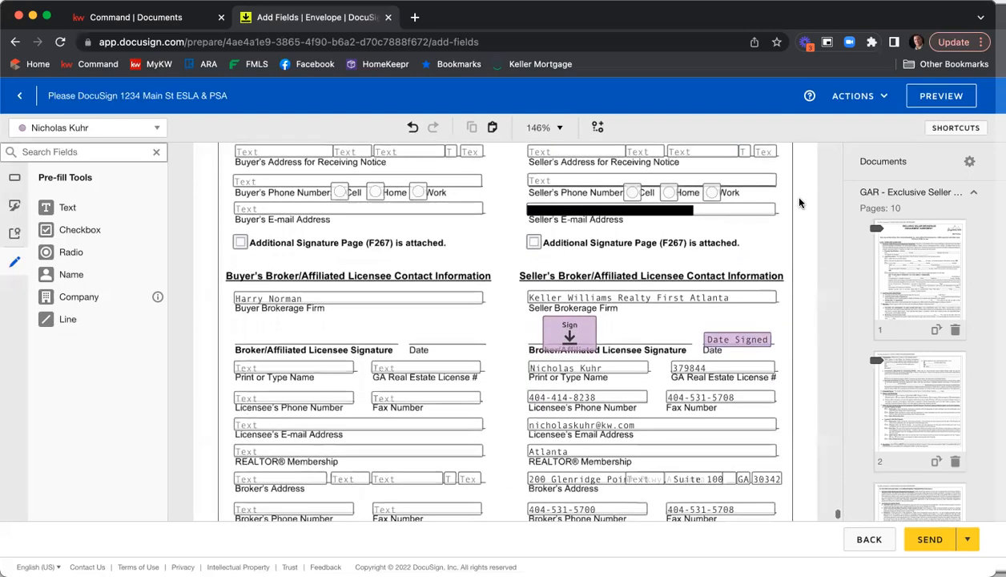
scroll(798, 202, down, 2)
scroll(798, 202, down, 2)
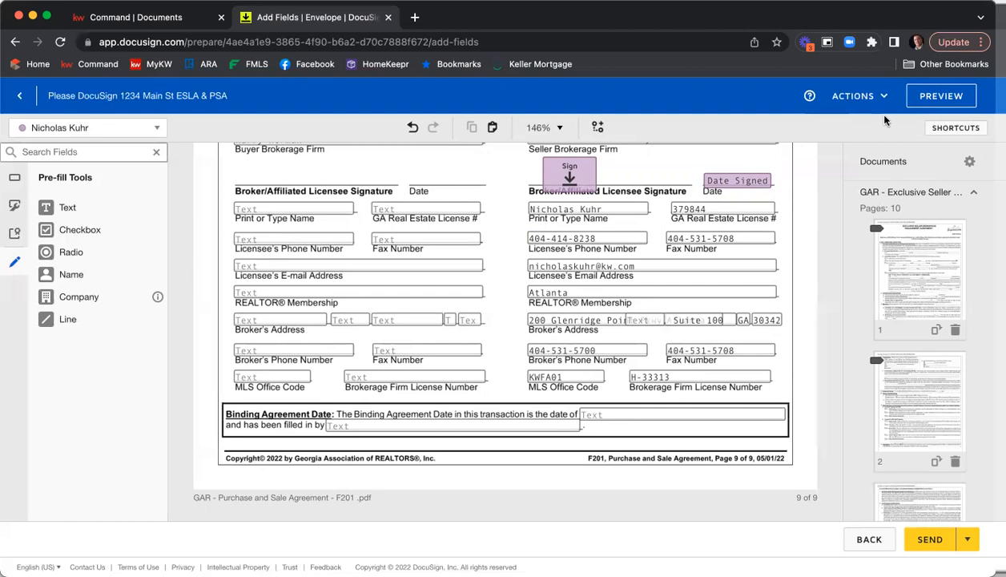
click(928, 97)
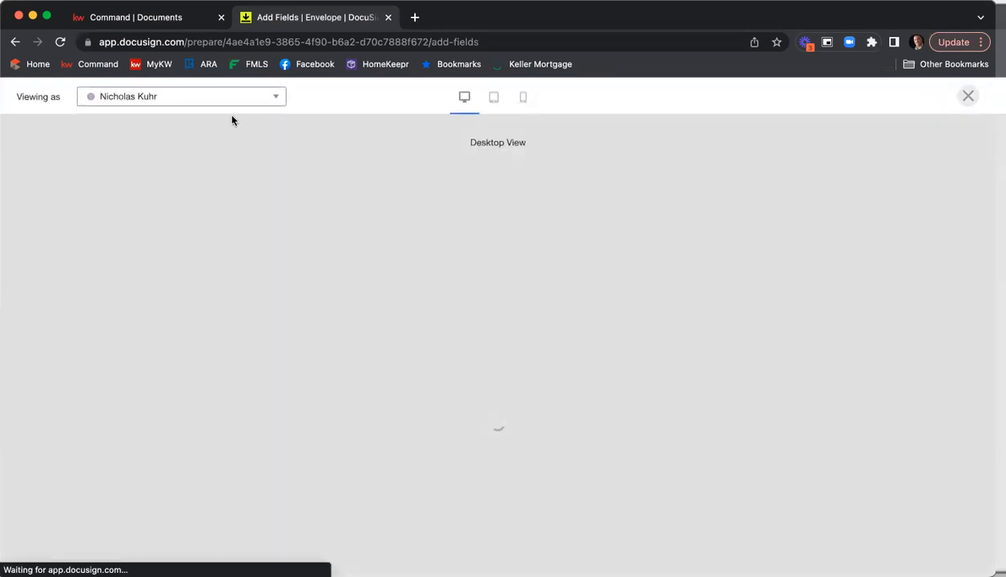
click(190, 100)
click(176, 125)
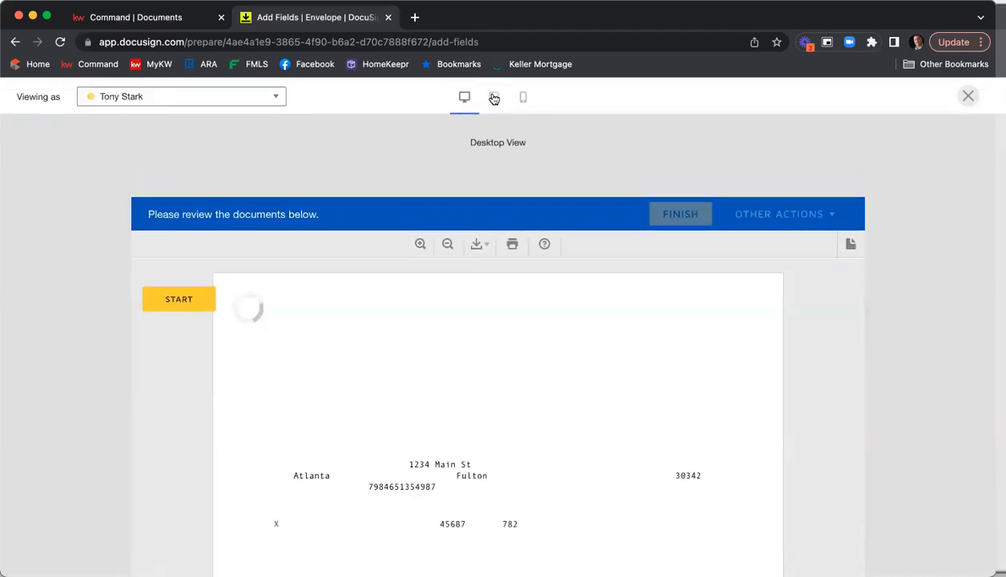
click(494, 97)
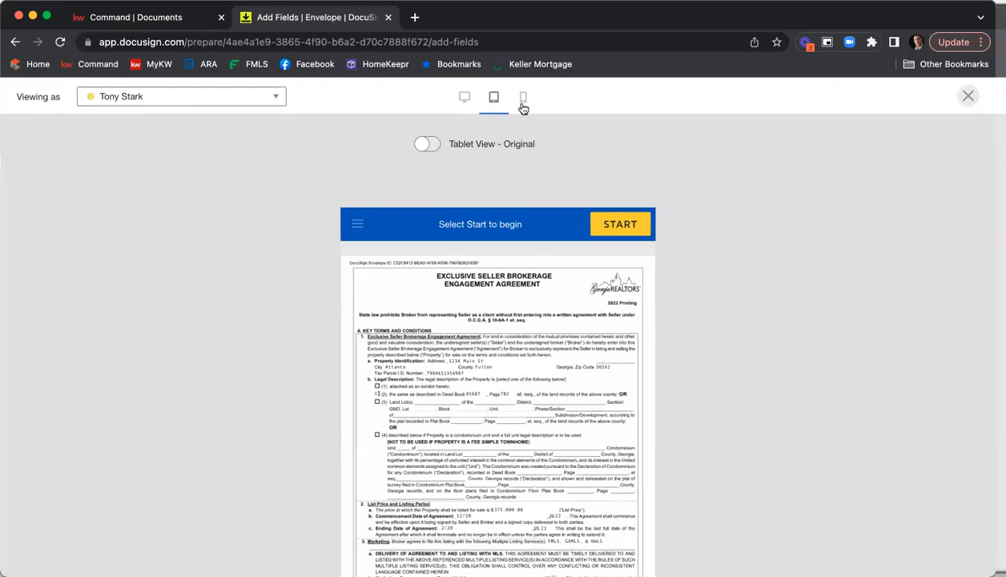
click(523, 99)
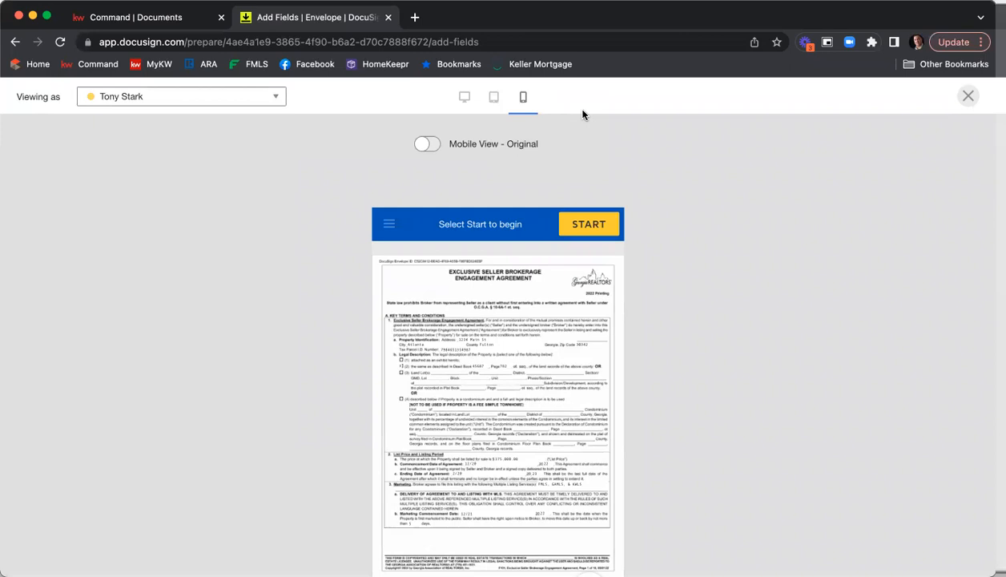
Scroll through the documents in the mobile preview, then close the preview
scroll(521, 250, down, 2)
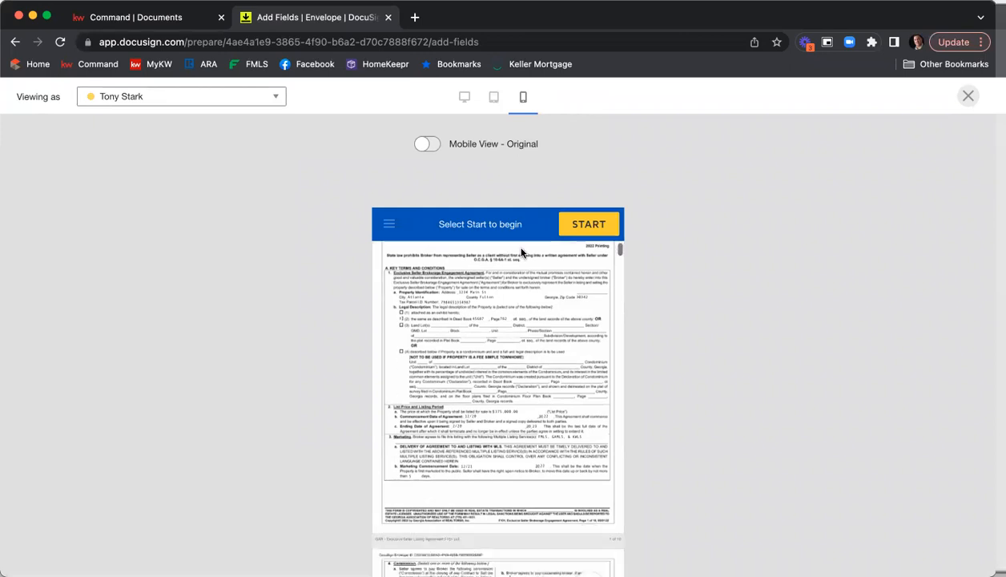
scroll(488, 336, up, 1)
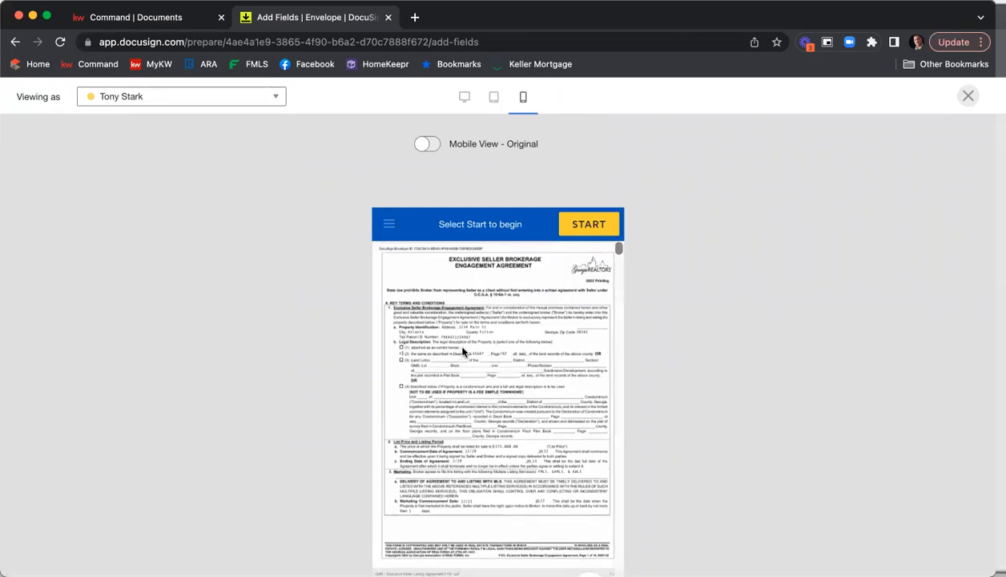
scroll(606, 311, down, 7)
scroll(607, 312, down, 15)
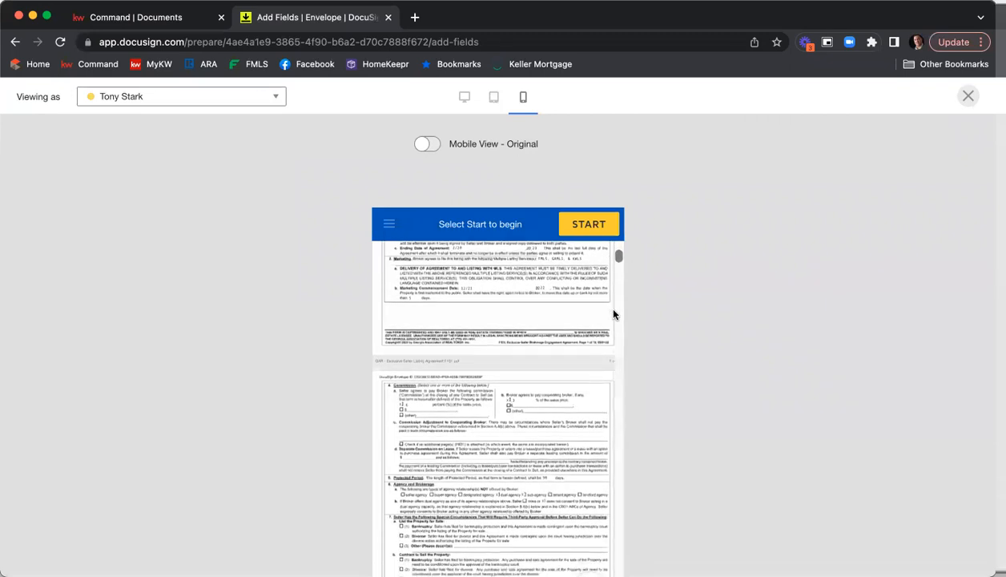
scroll(548, 321, down, 10)
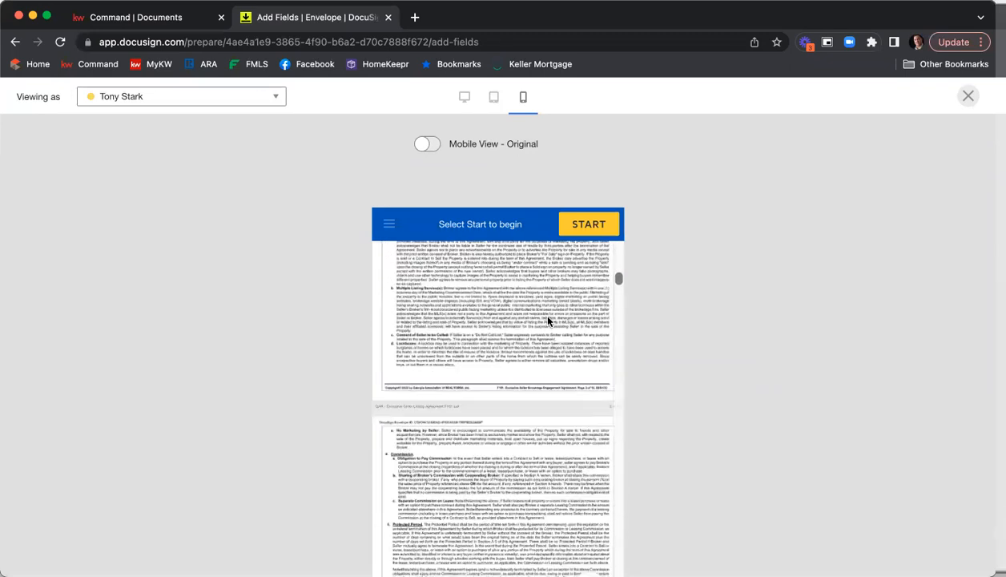
scroll(548, 320, down, 10)
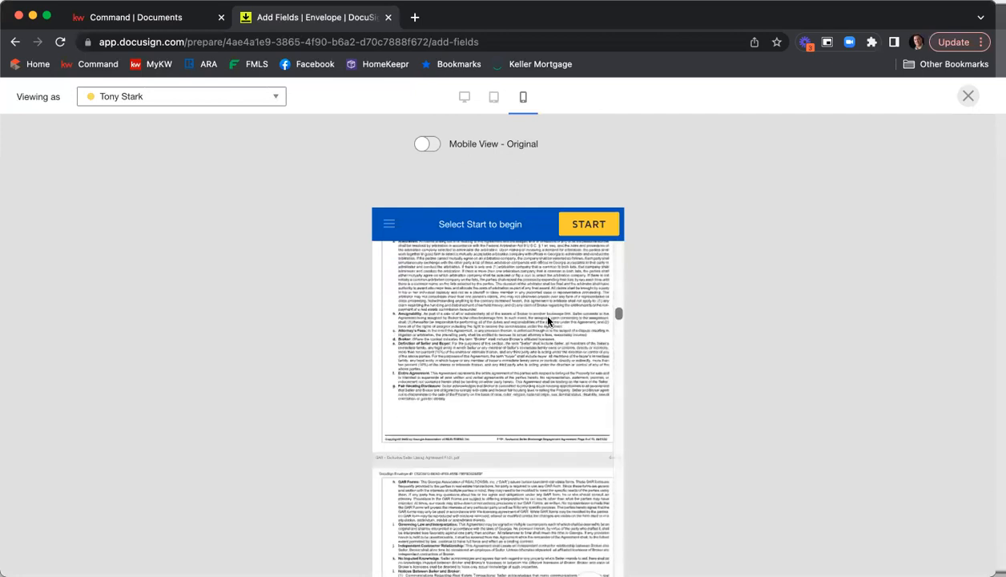
scroll(548, 321, down, 10)
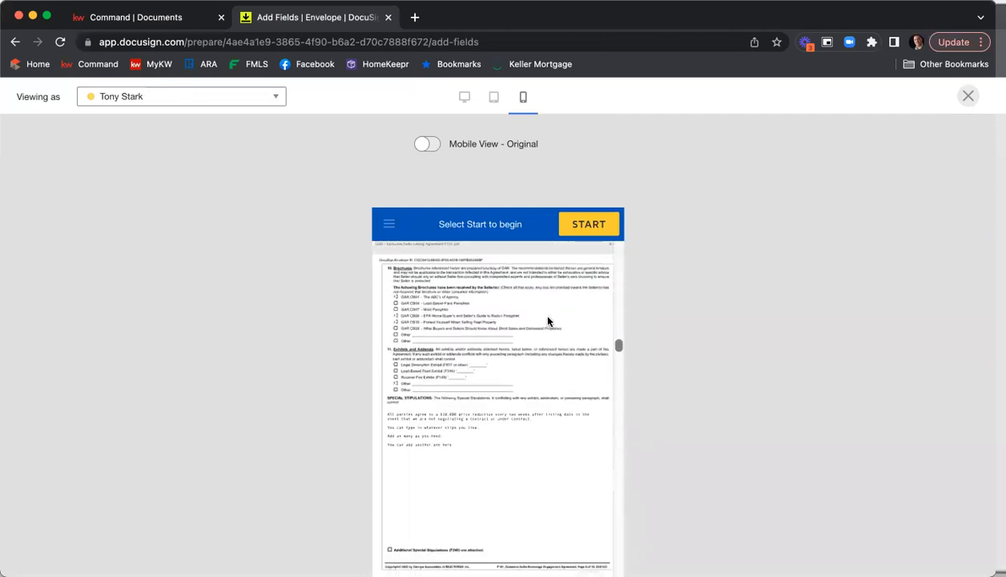
scroll(550, 321, down, 10)
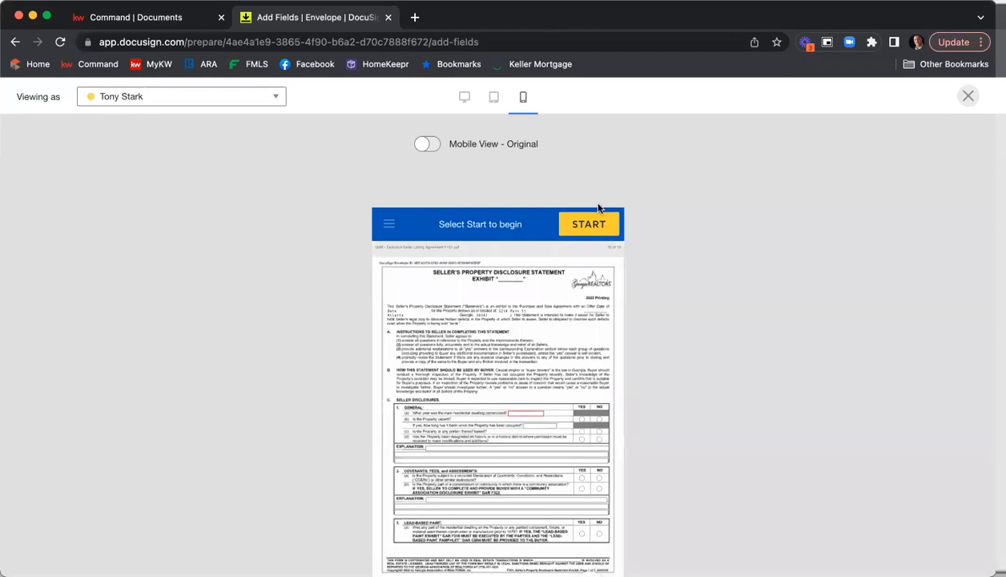
click(967, 97)
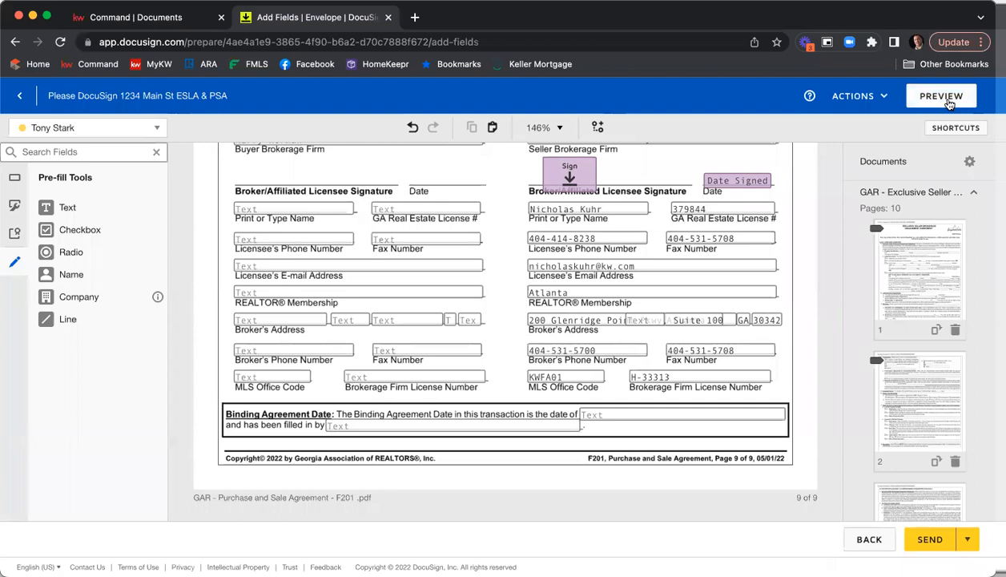
click(969, 541)
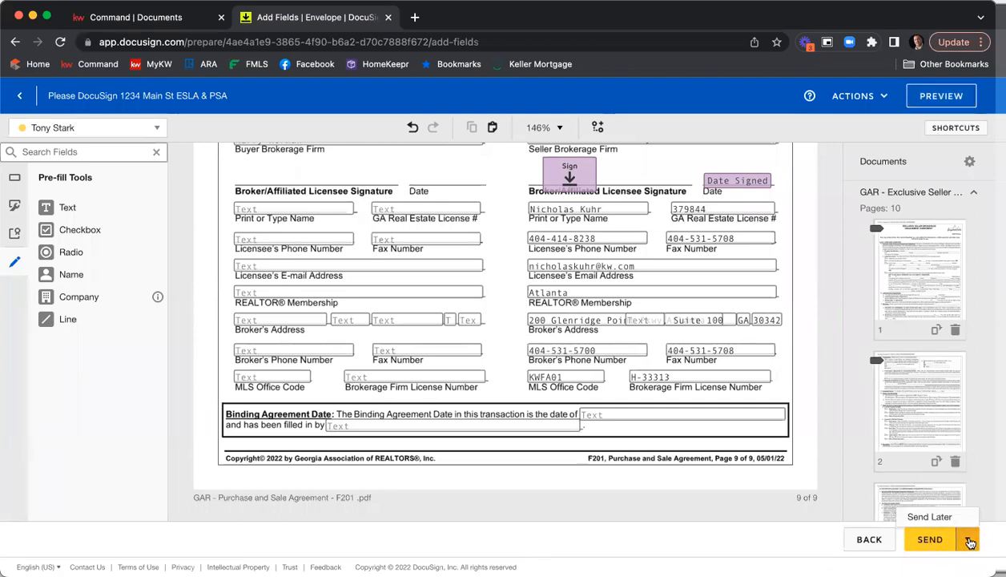
click(933, 518)
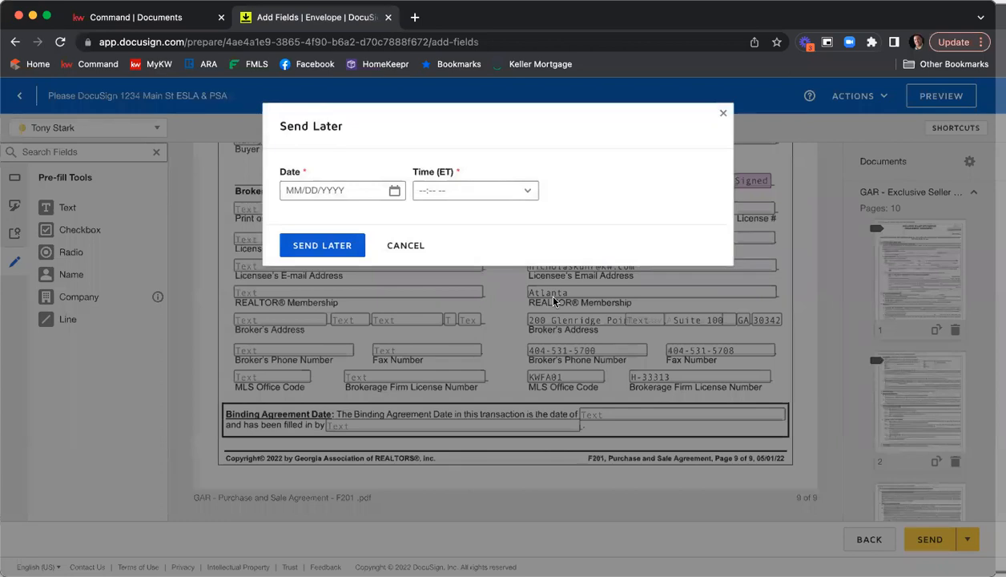
click(415, 247)
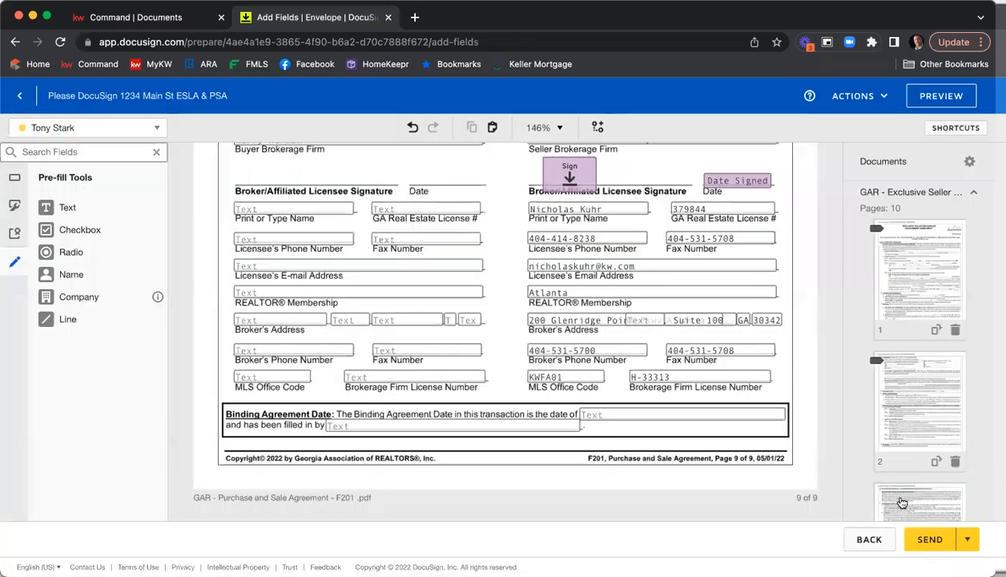
Send the envelope to its recipients
click(931, 541)
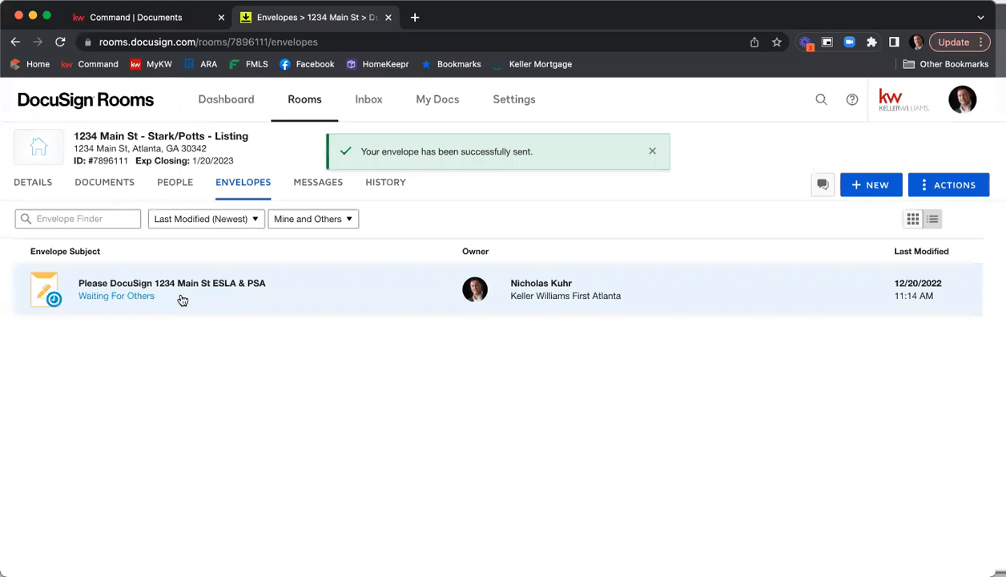
Open Gmail in a new browser tab
click(414, 17)
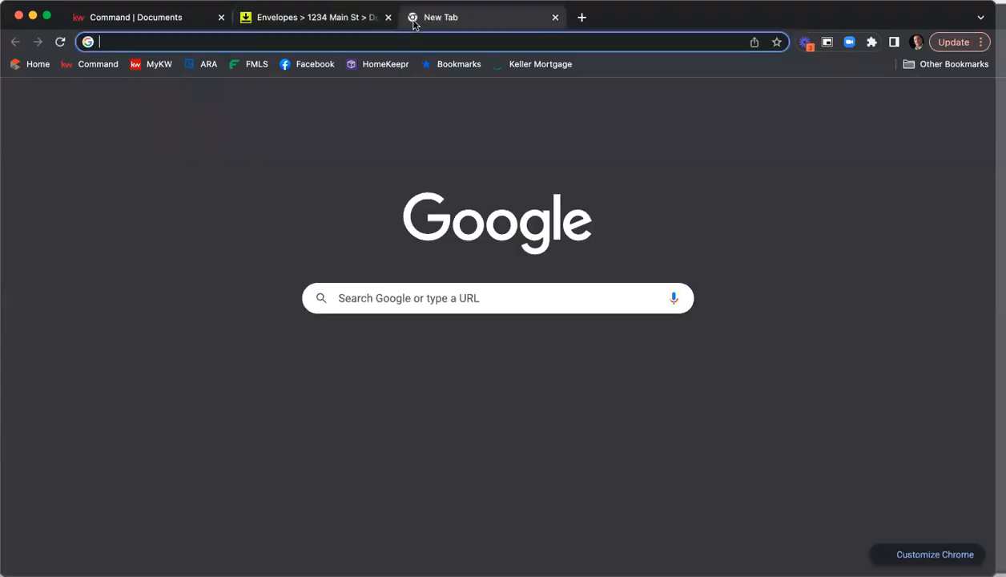
text(gmail)
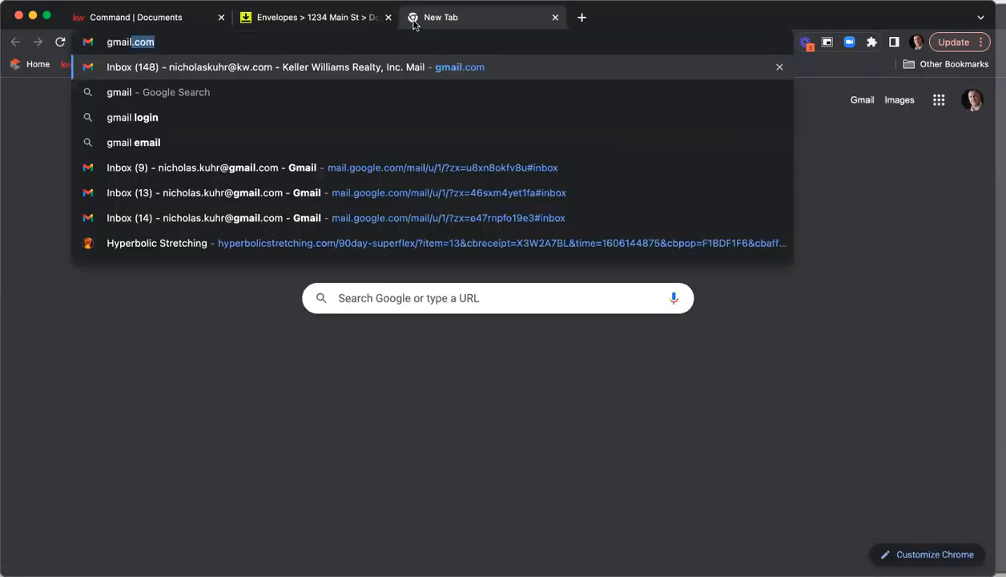
key(Return)
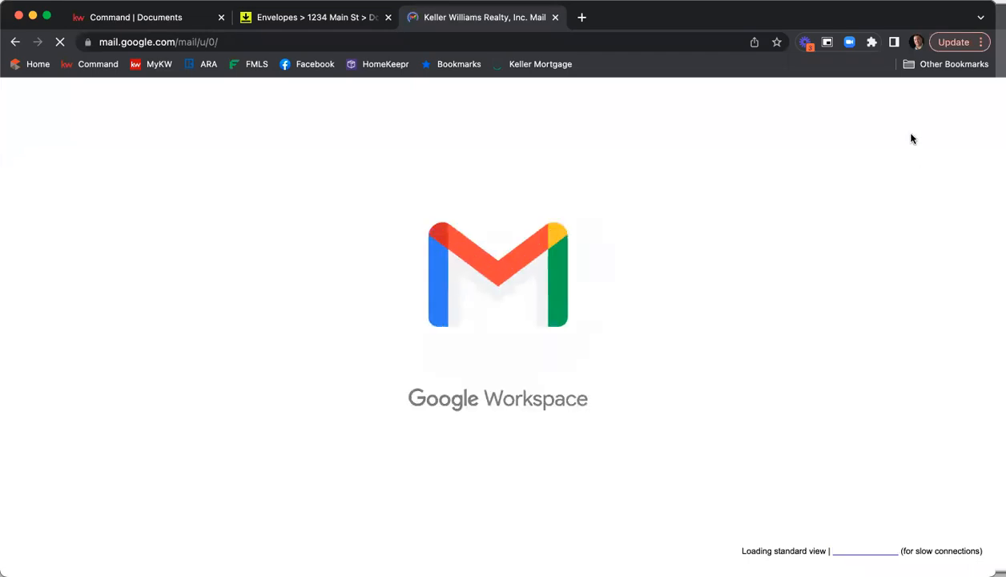
Switch to the seller's Gmail account and open the Please DocuSign 1234 Main St ESLA & PSA e-mail
click(959, 104)
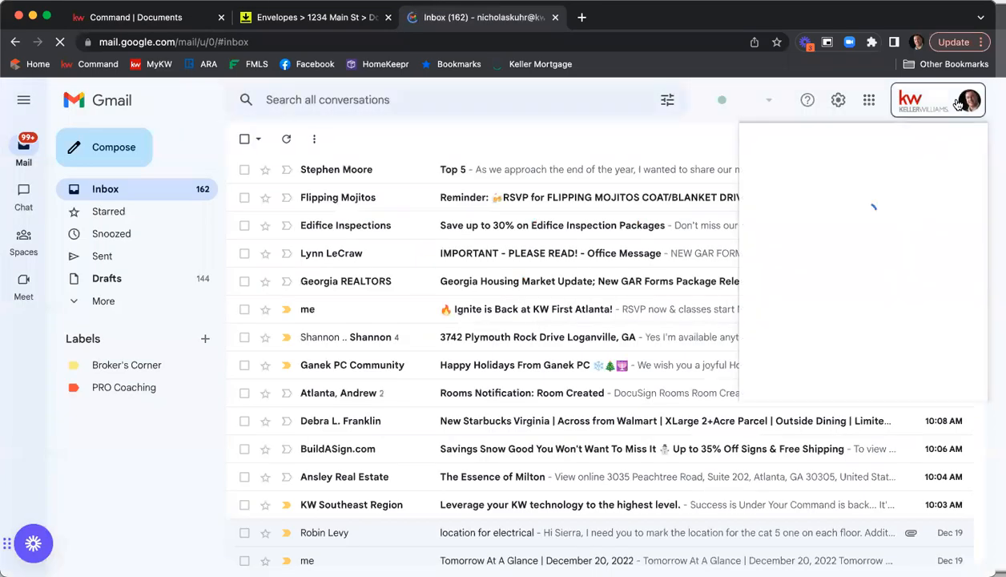
click(825, 361)
drag(665, 23, 542, 22)
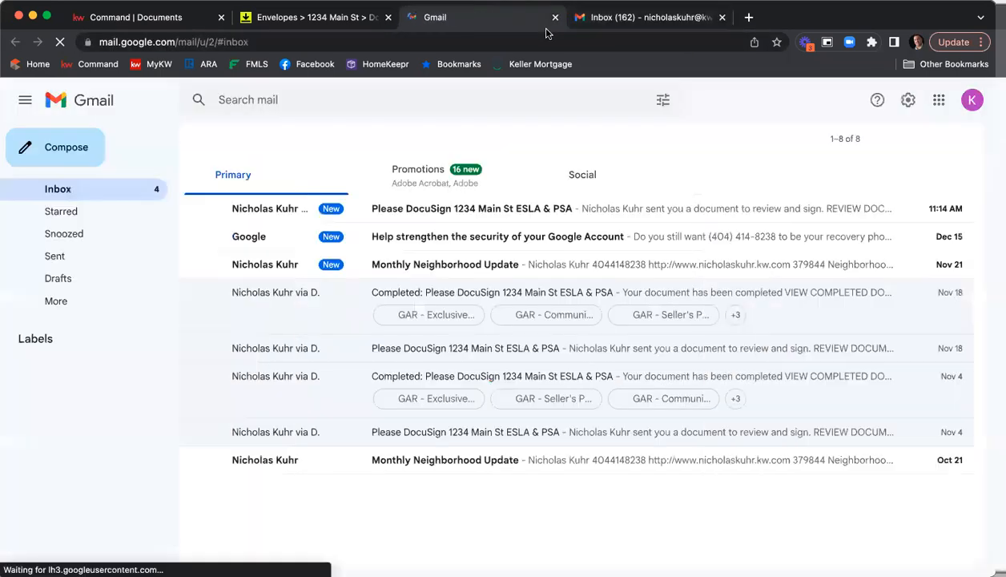
click(965, 107)
click(827, 308)
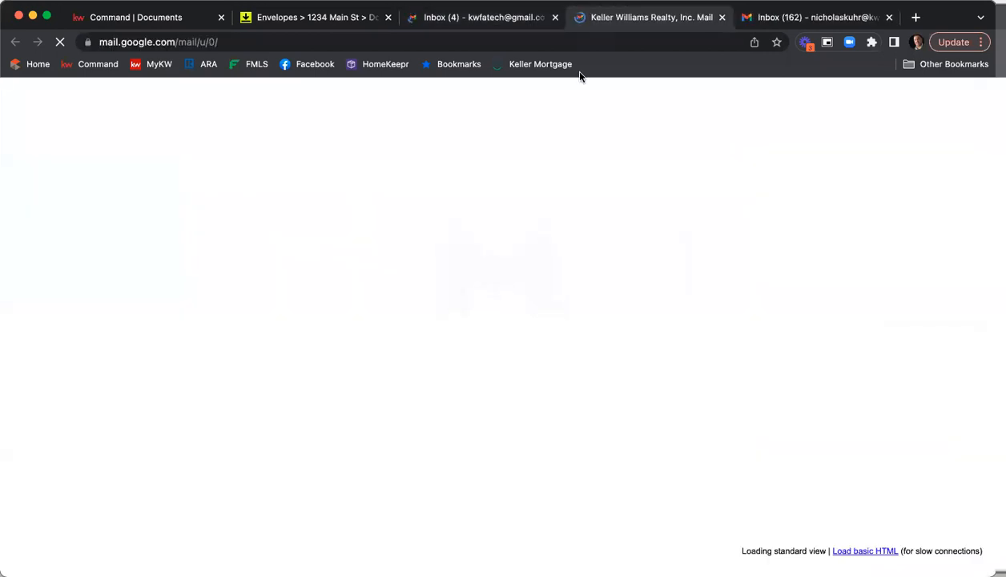
click(527, 18)
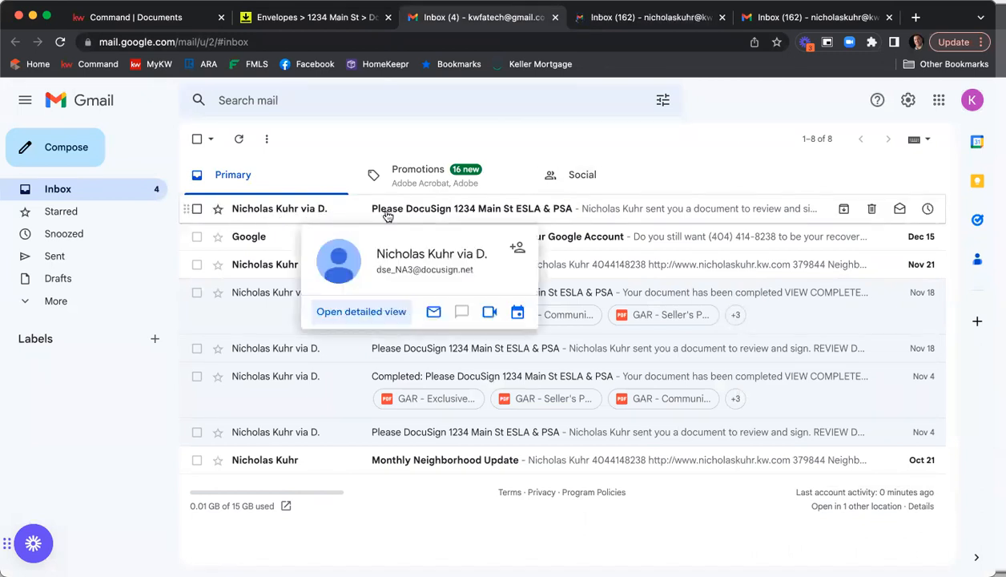
click(448, 212)
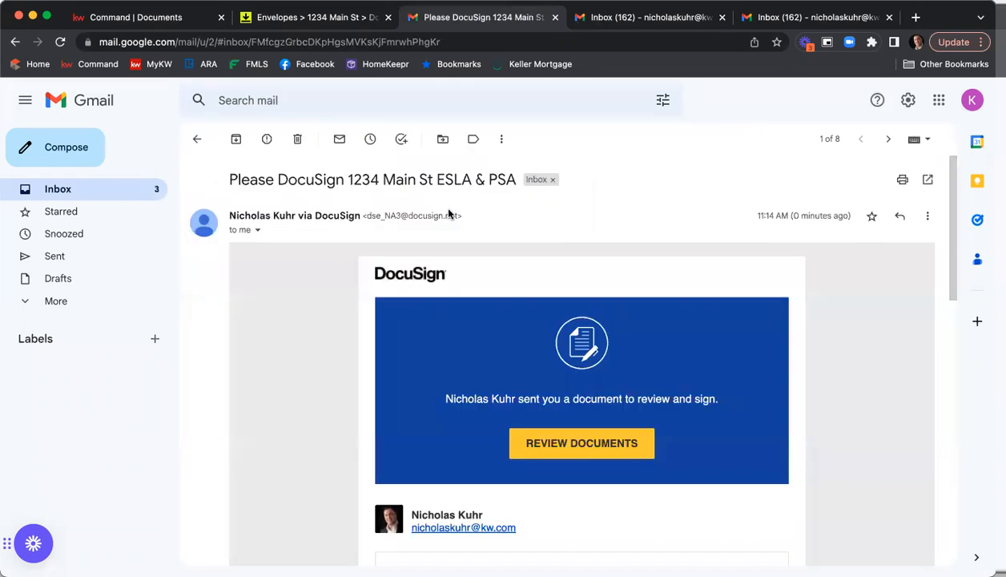
Read the DocuSign e-mail's messages and open the documents for review
scroll(757, 199, down, 5)
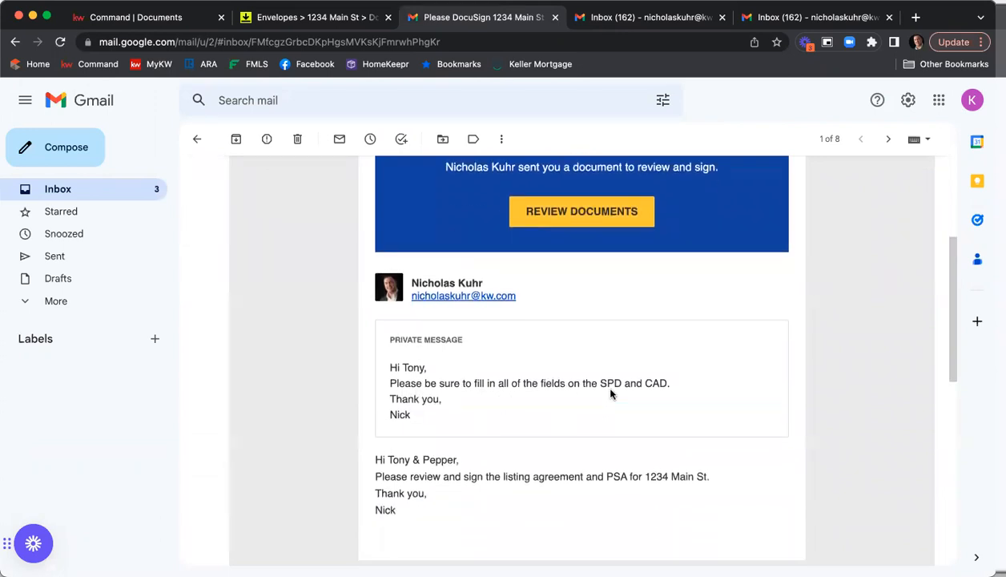
scroll(617, 388, down, 1)
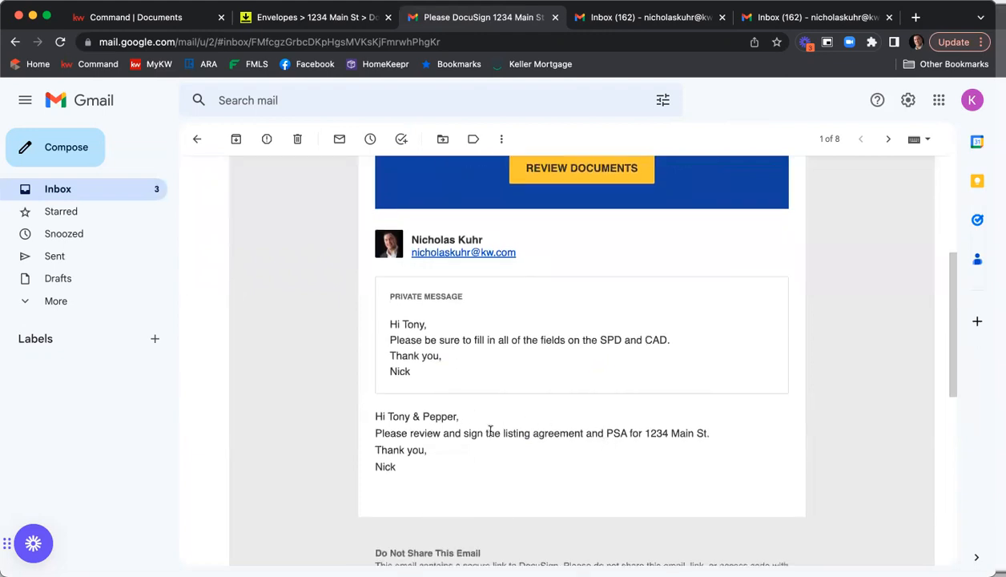
scroll(541, 433, up, 2)
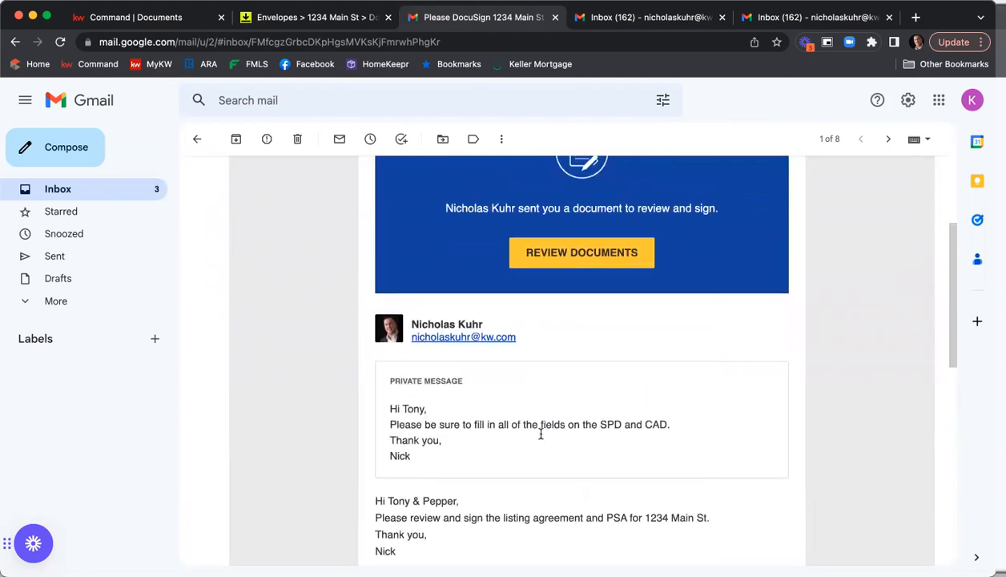
click(574, 255)
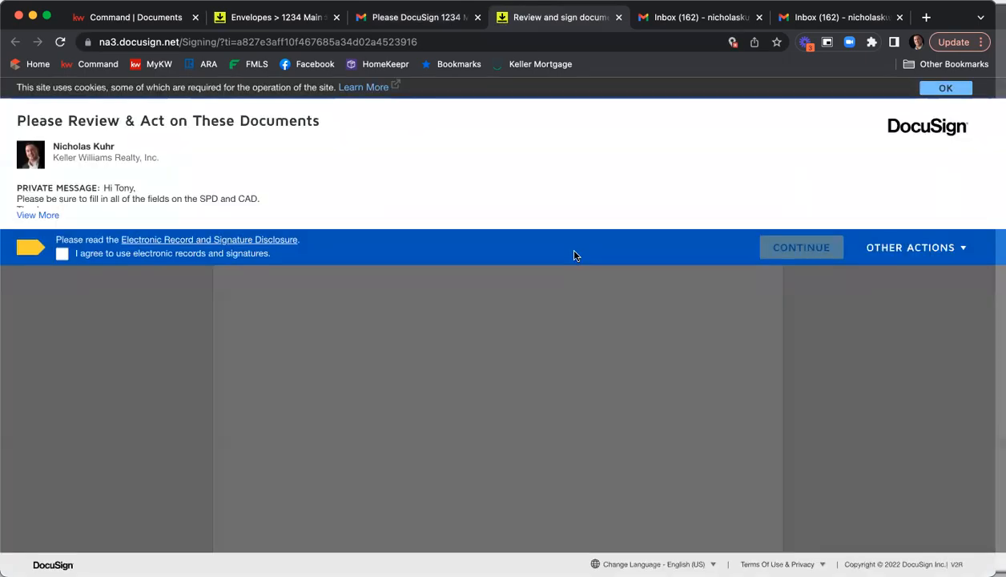
Agree to use electronic records and signatures and continue to the documents
click(61, 254)
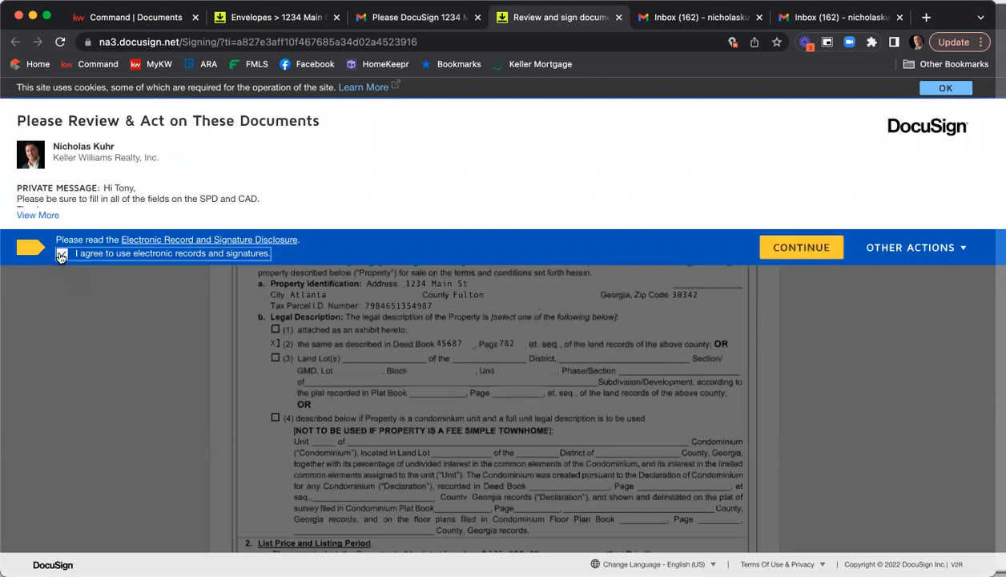
click(770, 246)
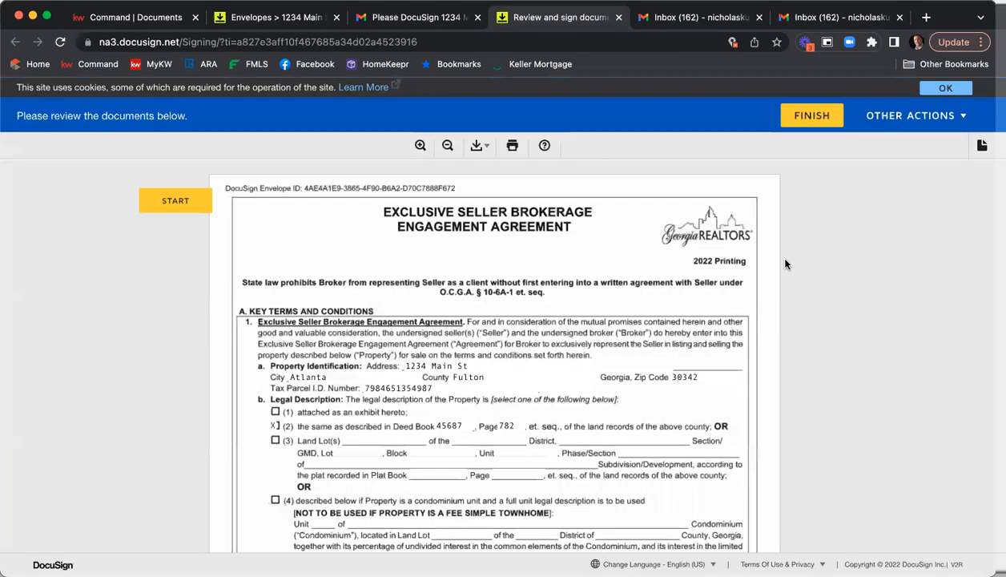
Start the guided signing and sign the seller's signature on the listing agreement with the adopted signature
click(184, 206)
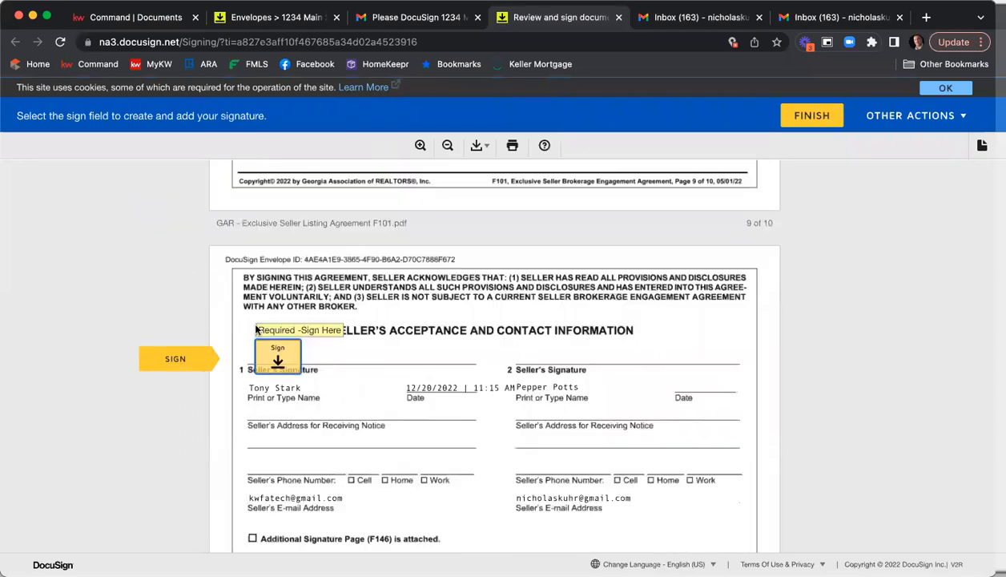
click(278, 359)
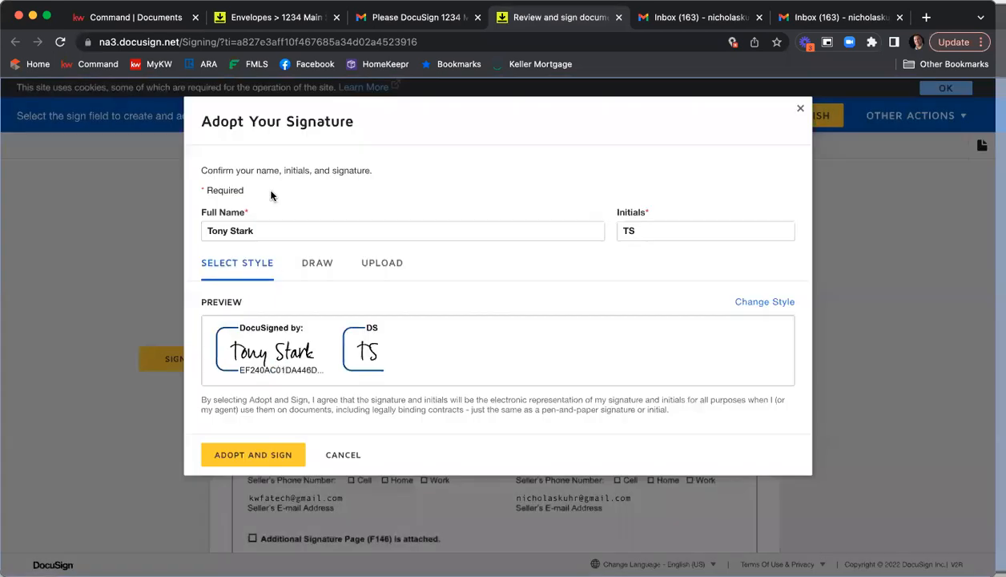
click(268, 455)
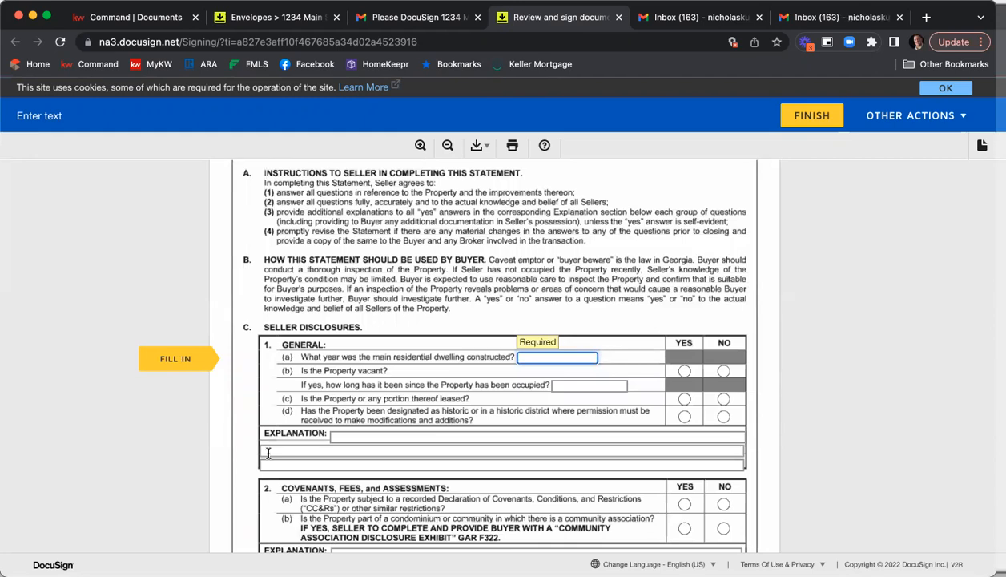
Enter 2008 as the year the dwelling was built and answer the leased and historic questions in section 1
text(2008)
click(723, 398)
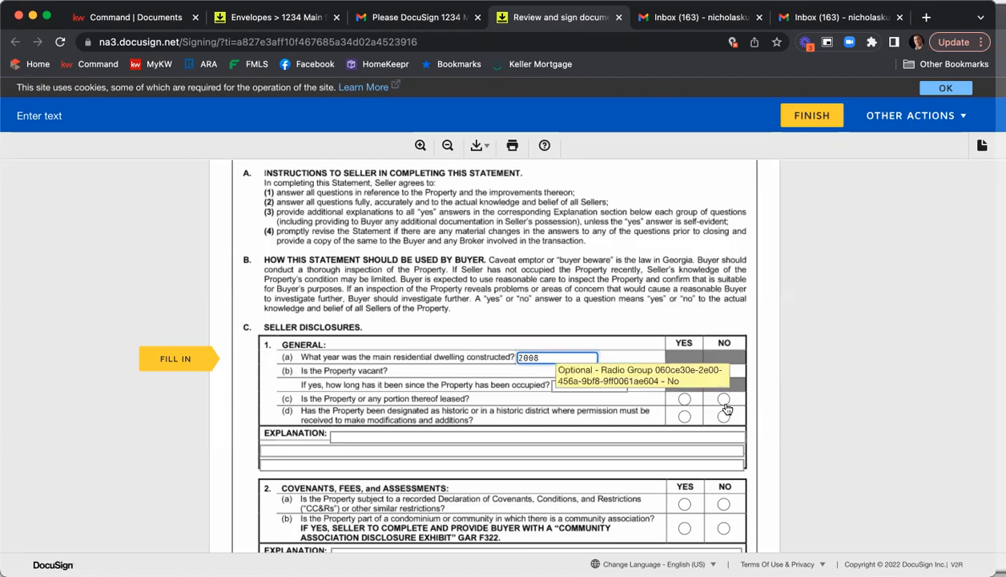
click(685, 416)
Answer Yes to the covenants question and No to the community association question in section 2
scroll(697, 376, down, 5)
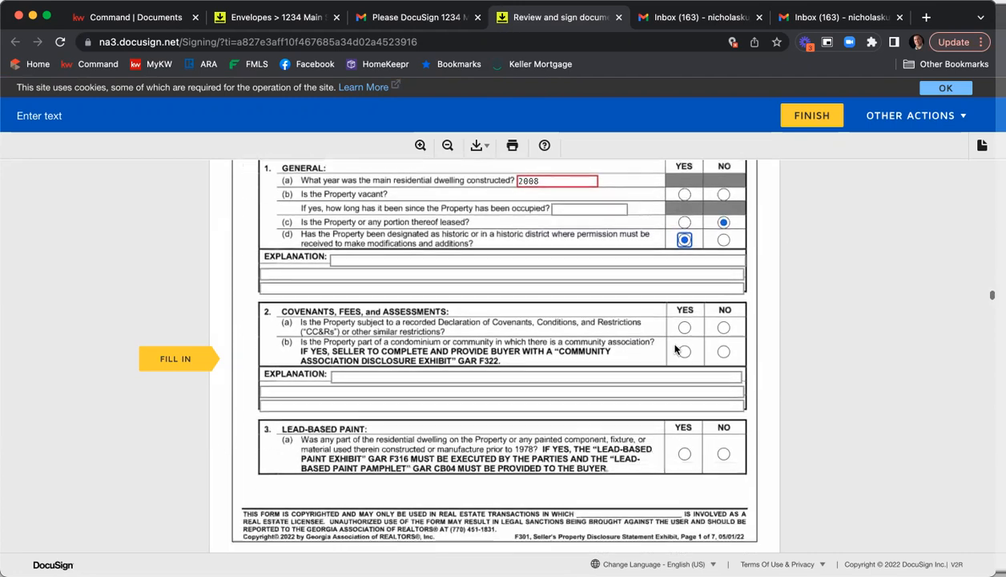
click(684, 329)
click(724, 353)
Fill the section 2 explanation lines with Info info info and info info
click(364, 380)
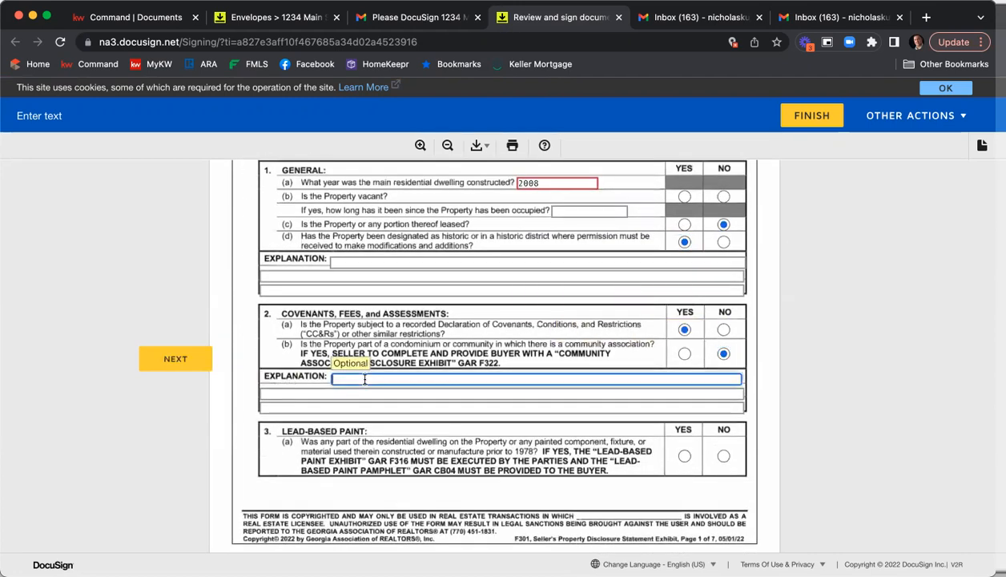
text(Infop)
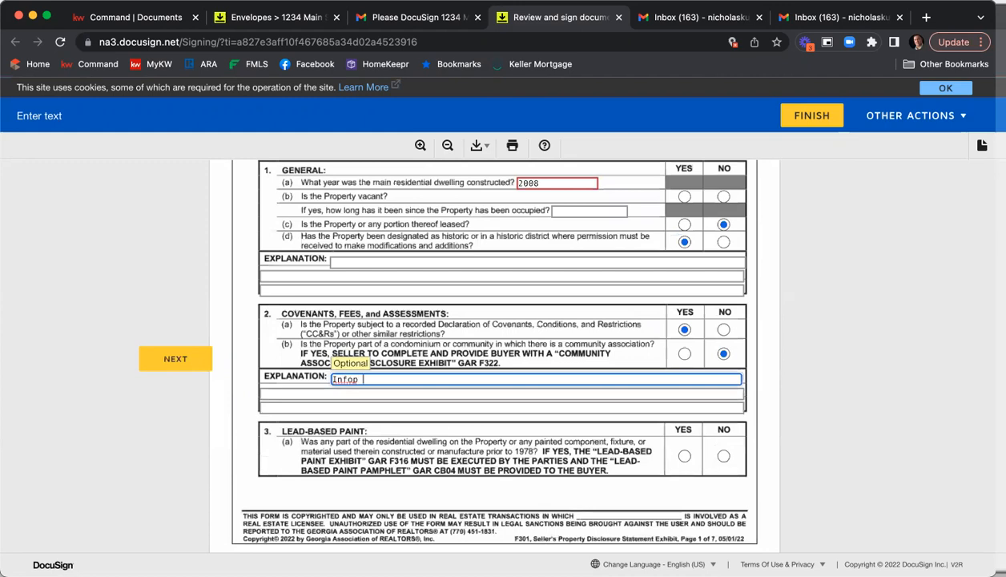
text(info info)
key(Tab)
text(info info)
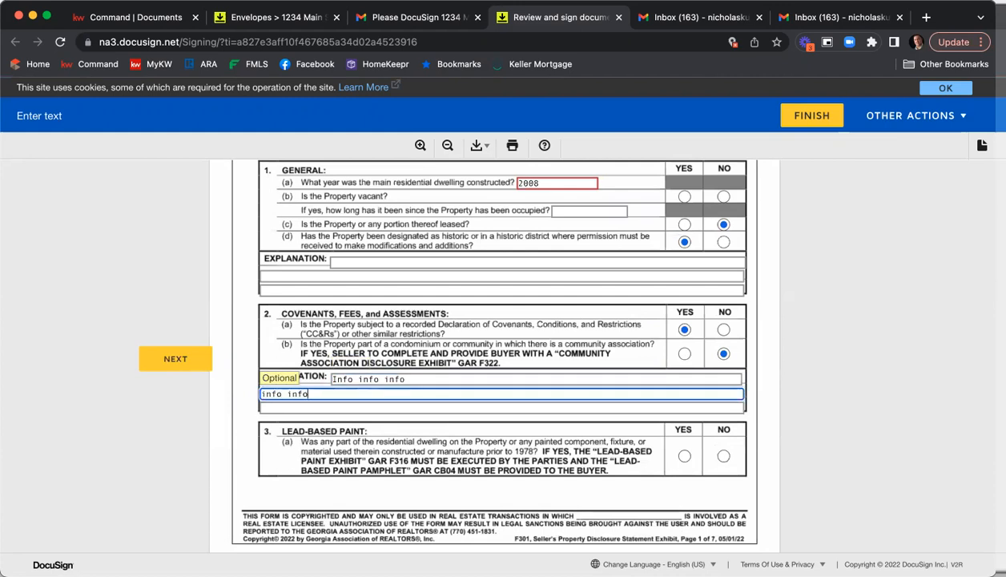
Answer No to lead-based paint and the Yes/No questions on structural items in section 4
scroll(716, 419, down, 1)
click(721, 424)
scroll(610, 362, down, 5)
click(687, 403)
click(690, 417)
click(728, 433)
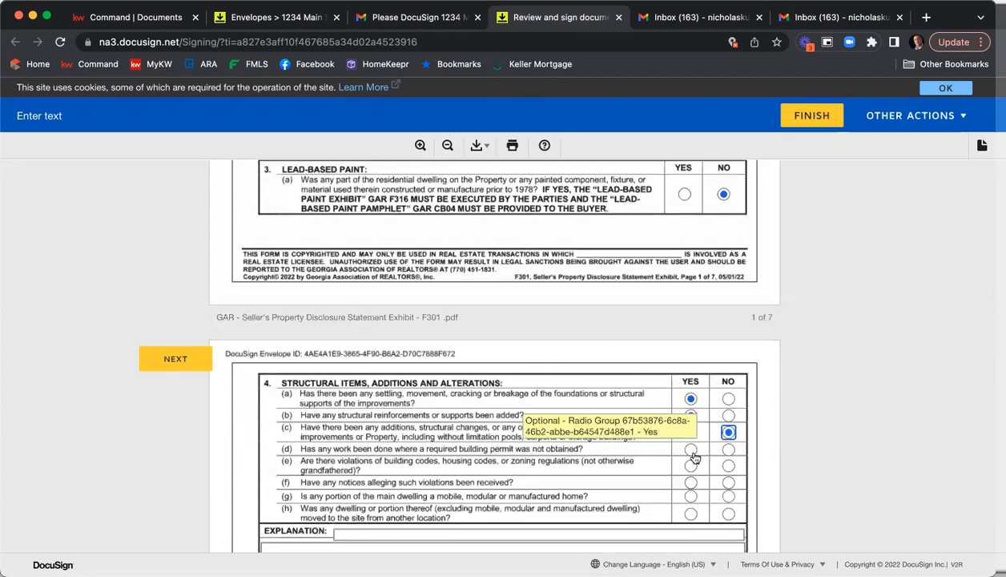
click(690, 449)
scroll(691, 449, down, 2)
click(728, 397)
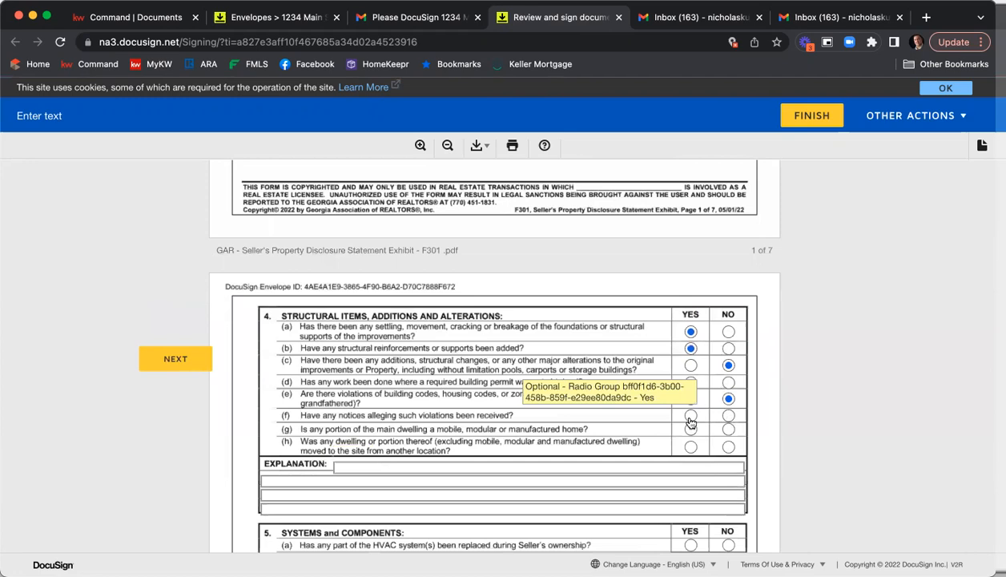
click(688, 446)
scroll(688, 446, down, 3)
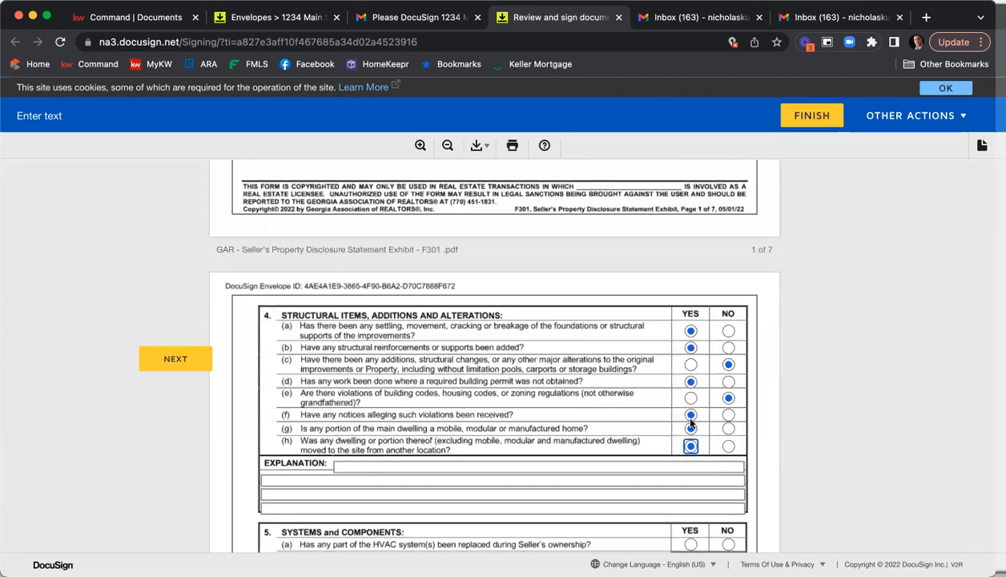
Enter Info info info in the section 4 explanation line
click(378, 379)
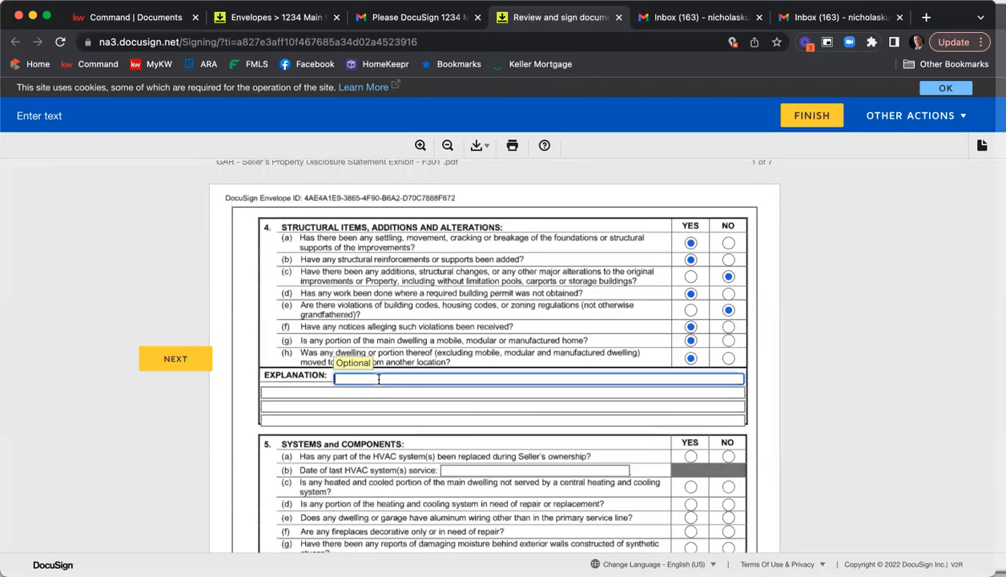
text(Ini)
text(o info info)
Answer the Yes/No questions on systems and components in section 5
scroll(705, 280, down, 5)
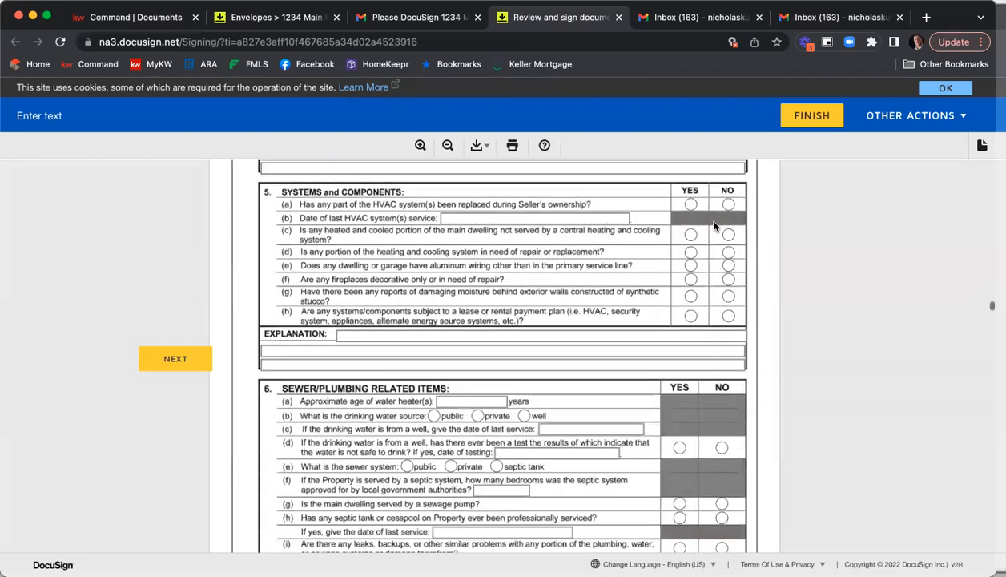
click(691, 205)
click(727, 234)
click(691, 251)
click(691, 266)
click(727, 278)
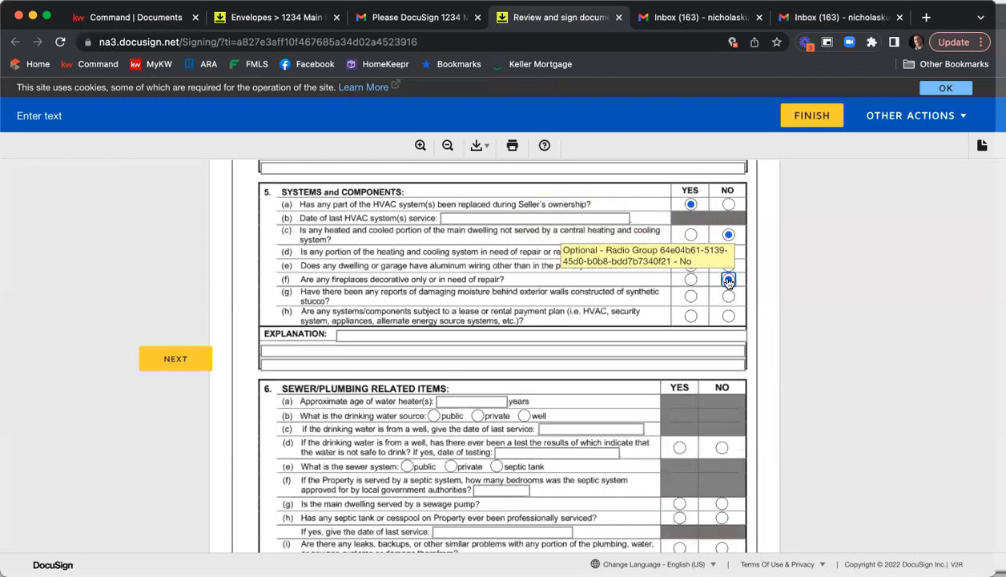
click(690, 315)
Check the appliance and home media items that remain with the property in the fixtures checklist
scroll(689, 319, down, 4)
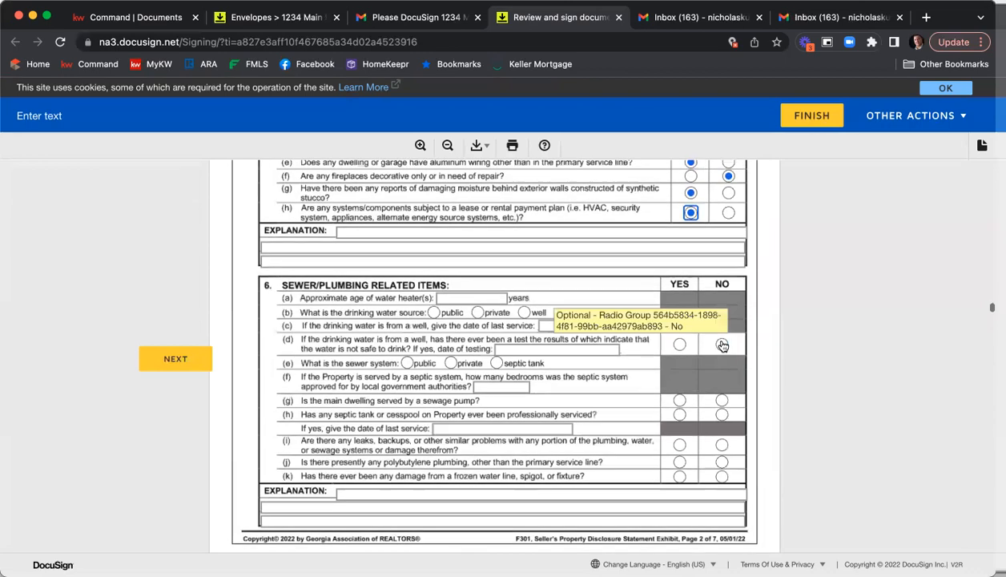
scroll(706, 358, down, 20)
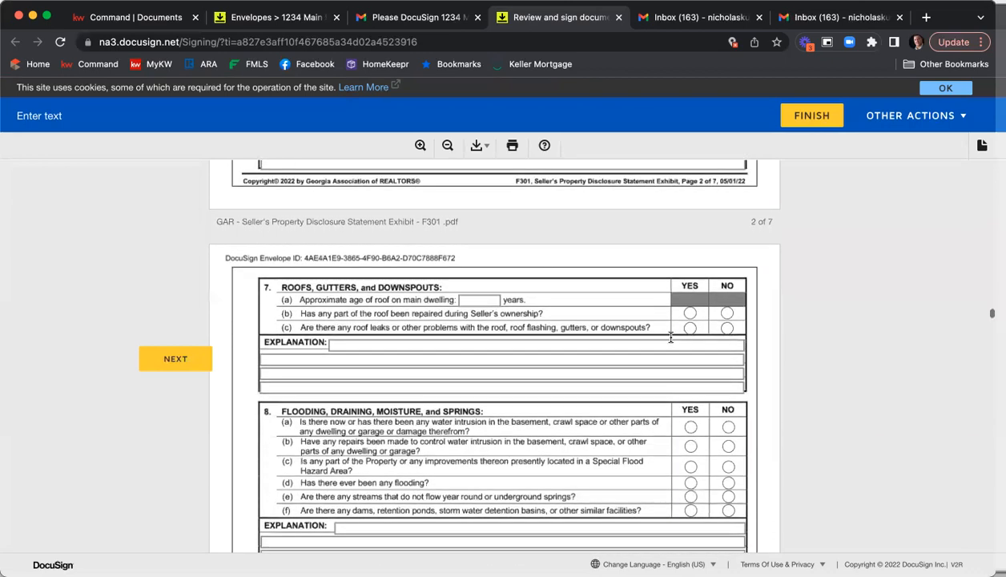
scroll(672, 338, down, 20)
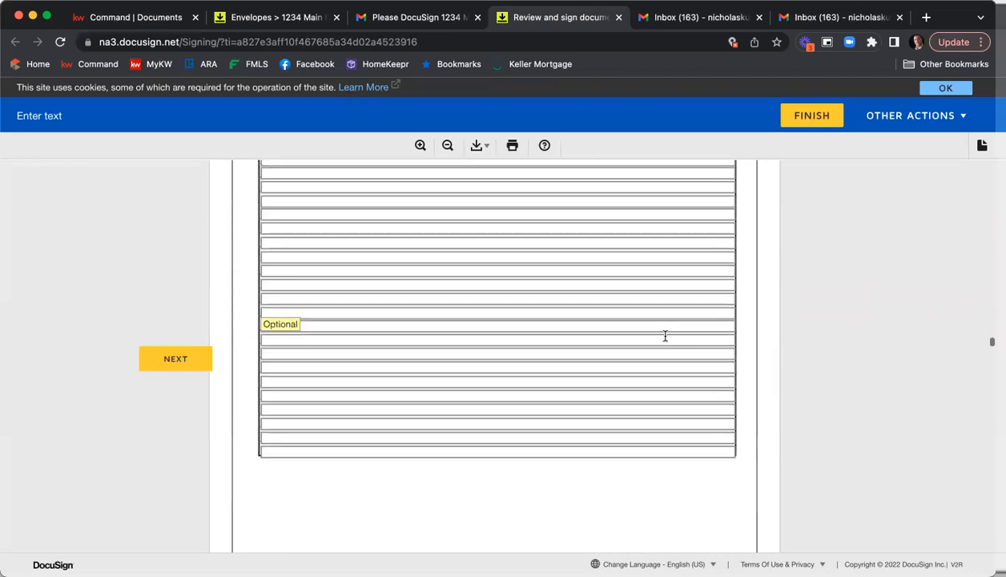
scroll(664, 338, down, 5)
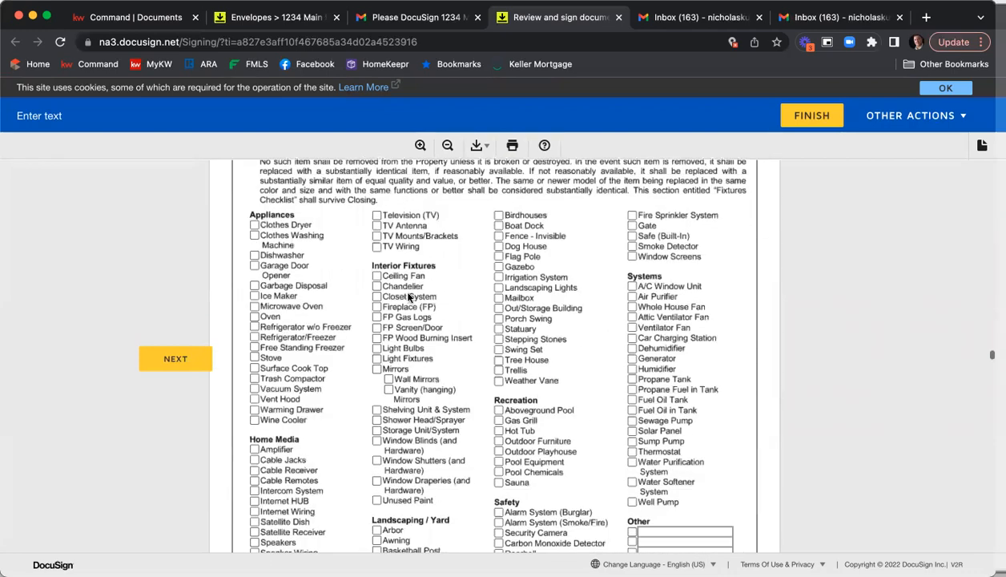
click(255, 236)
click(255, 256)
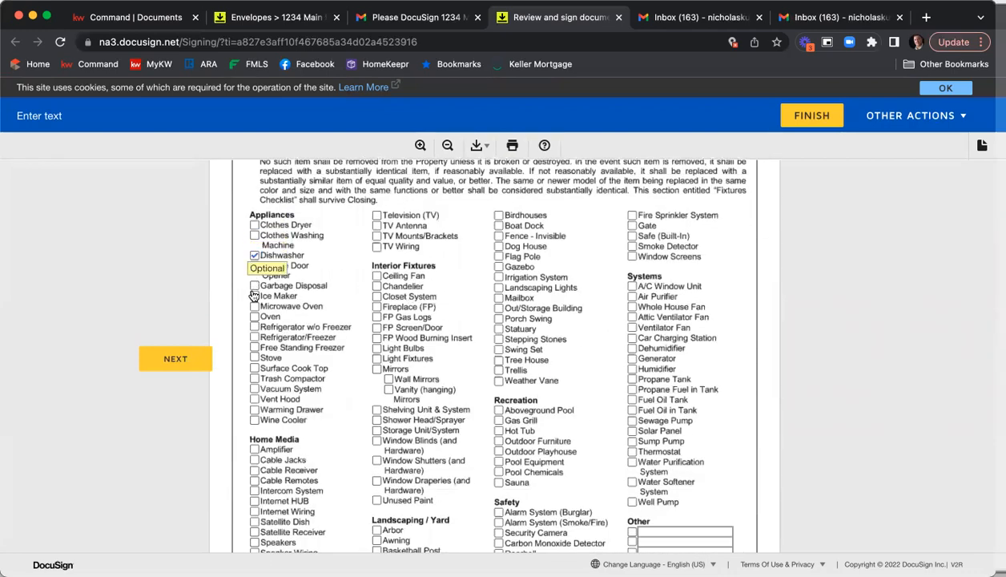
click(255, 358)
click(255, 368)
click(255, 399)
click(255, 409)
scroll(273, 456, down, 1)
click(253, 416)
click(253, 436)
click(254, 457)
Check the interior fixtures, outdoor items and systems that remain with the property in the fixtures checklist
click(377, 263)
click(376, 273)
click(376, 284)
click(376, 294)
scroll(377, 381, up, 1)
scroll(376, 384, up, 1)
click(376, 383)
click(377, 393)
click(498, 200)
click(498, 220)
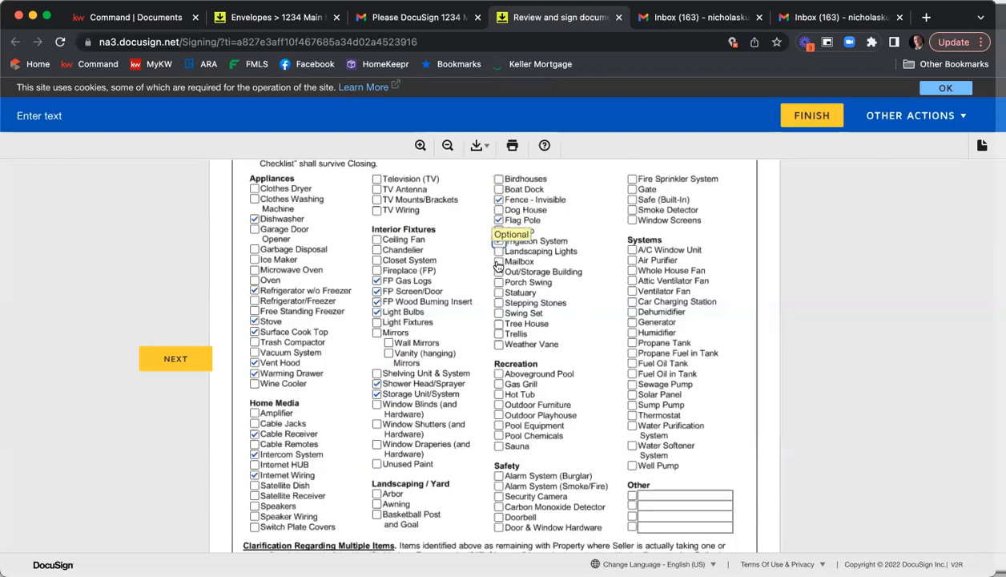
click(499, 313)
click(498, 323)
click(632, 261)
click(632, 281)
scroll(632, 305, up, 1)
click(632, 308)
click(632, 320)
scroll(653, 320, down, 2)
click(632, 290)
click(632, 311)
Sign the seller's representation on the disclosure statement
scroll(751, 257, down, 3)
scroll(781, 236, down, 6)
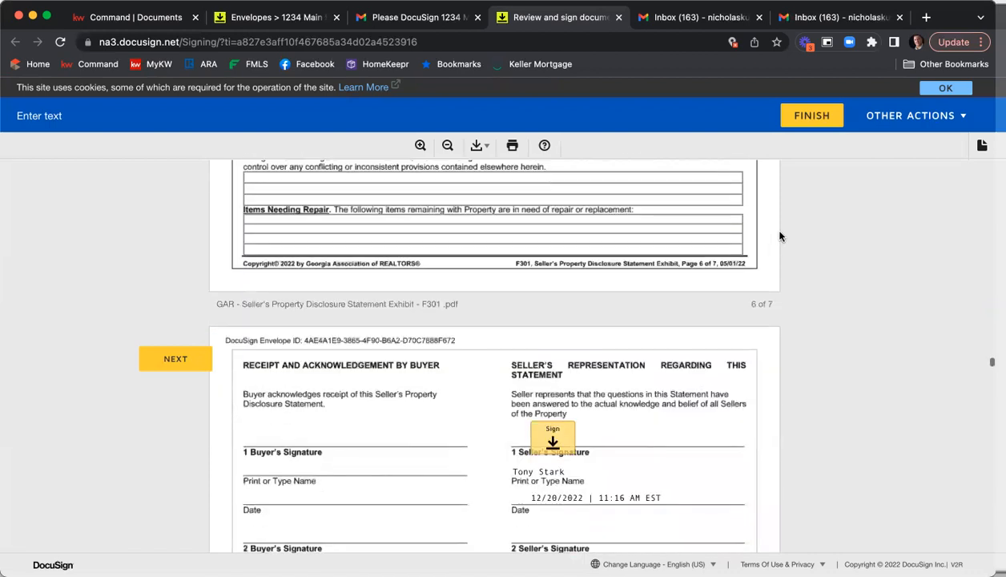
click(553, 400)
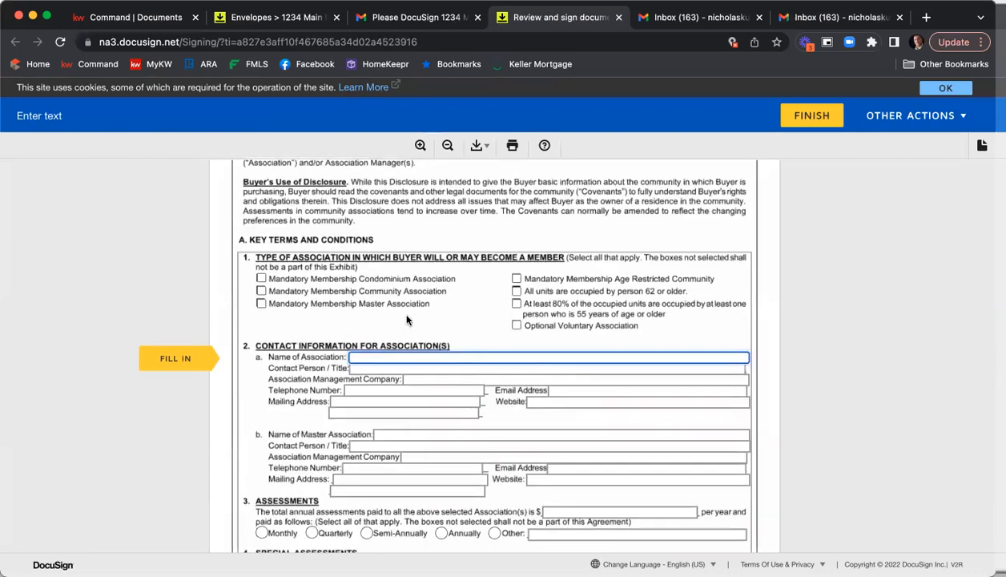
Mark Mandatory Membership Community Association and name the association Neighborhood HOA
click(255, 294)
click(411, 358)
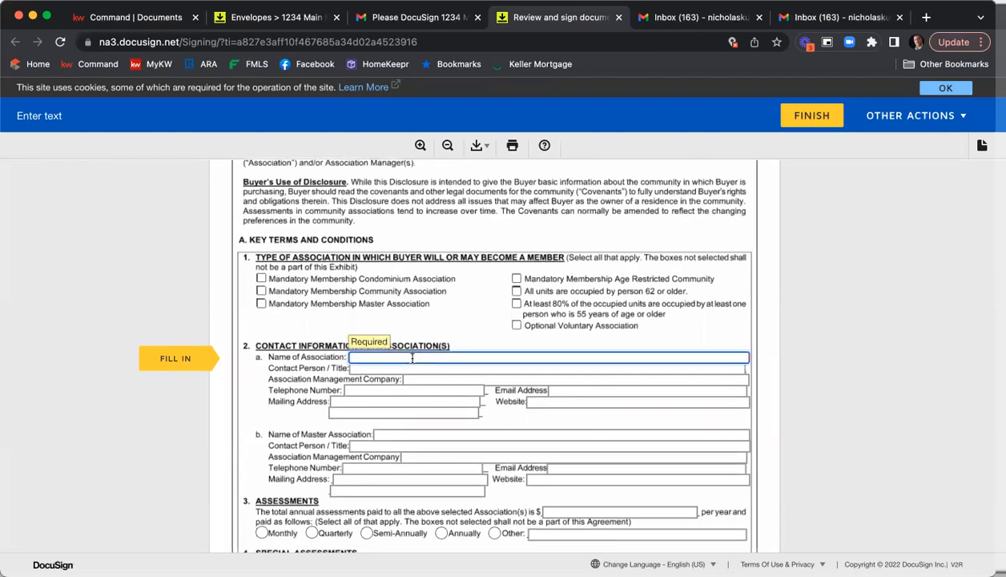
text(Ne)
Fill the association's contact person, management company, phone, e-mail, mailing address and website fields with info
key(Tab)
text(Info)
key(Tab)
key(Tab)
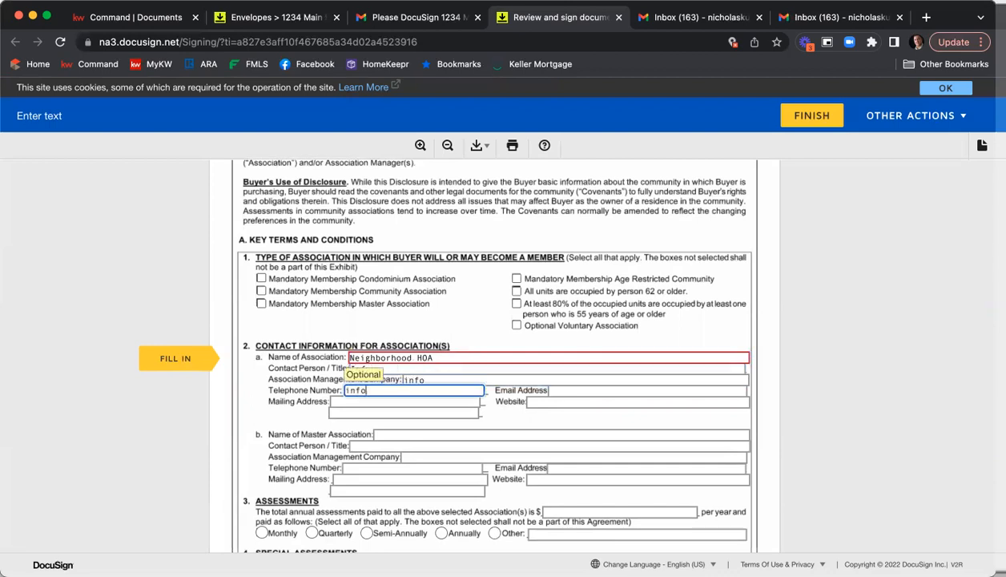
key(Tab)
text(info)
key(Tab)
text(in)
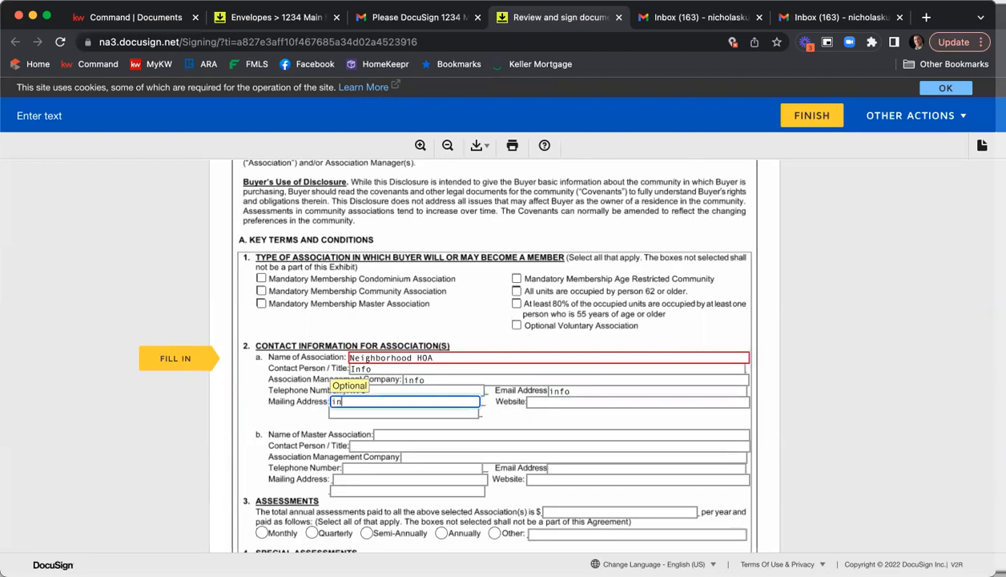
text(fo)
key(Tab)
text(info)
key(Tab)
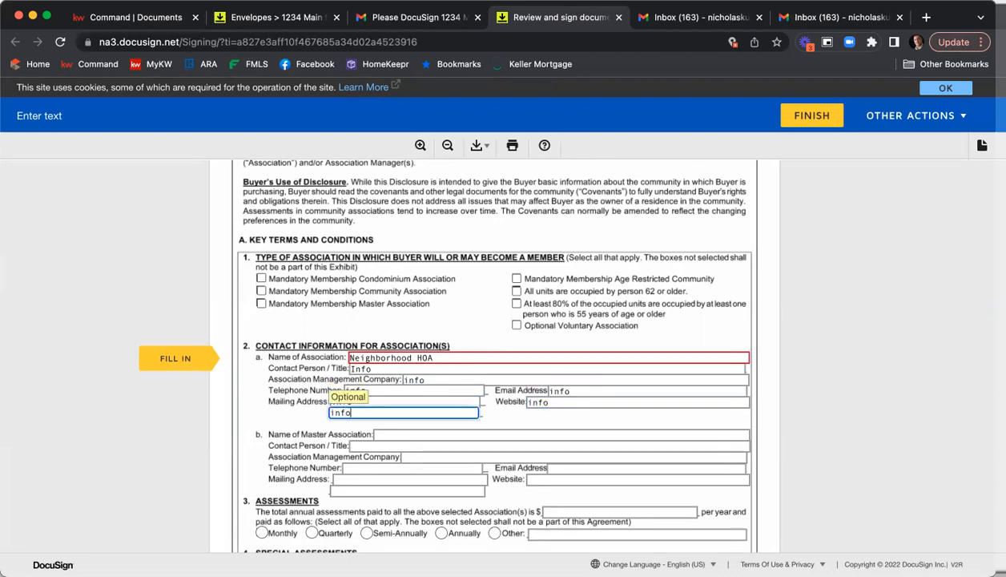
key(Tab)
key(Tab)
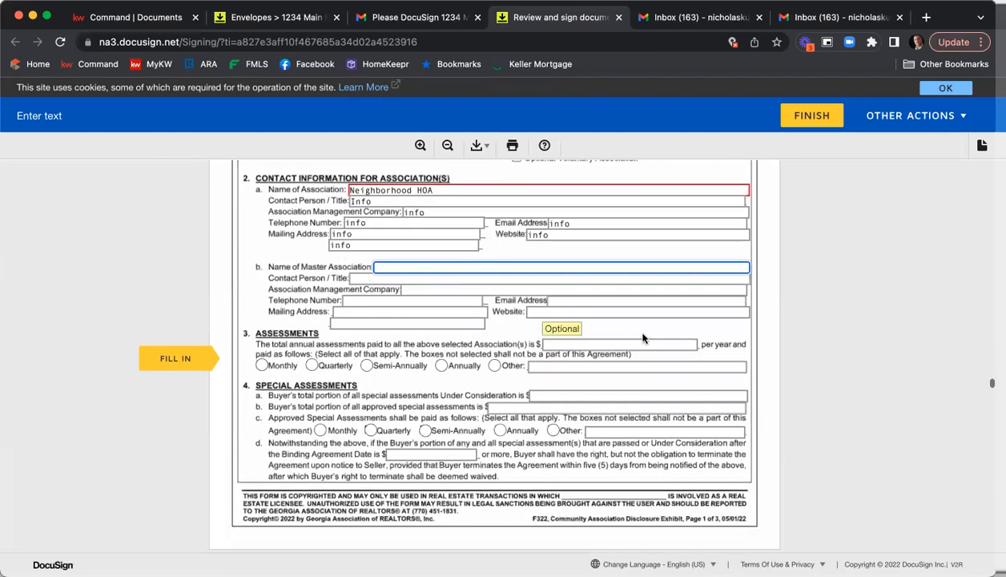
Set the annual assessments to 1000, paid quarterly
text(1)
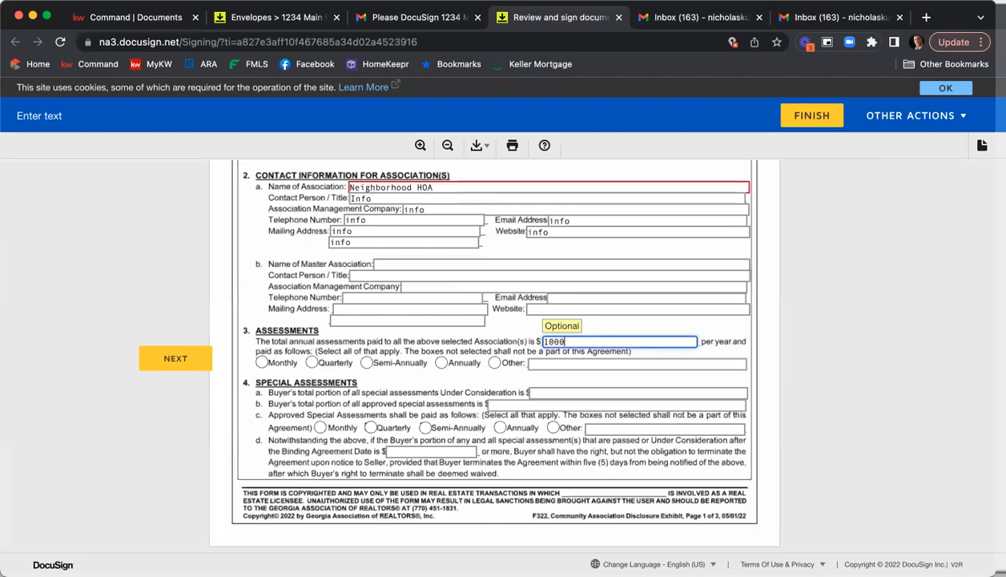
text(000)
click(311, 362)
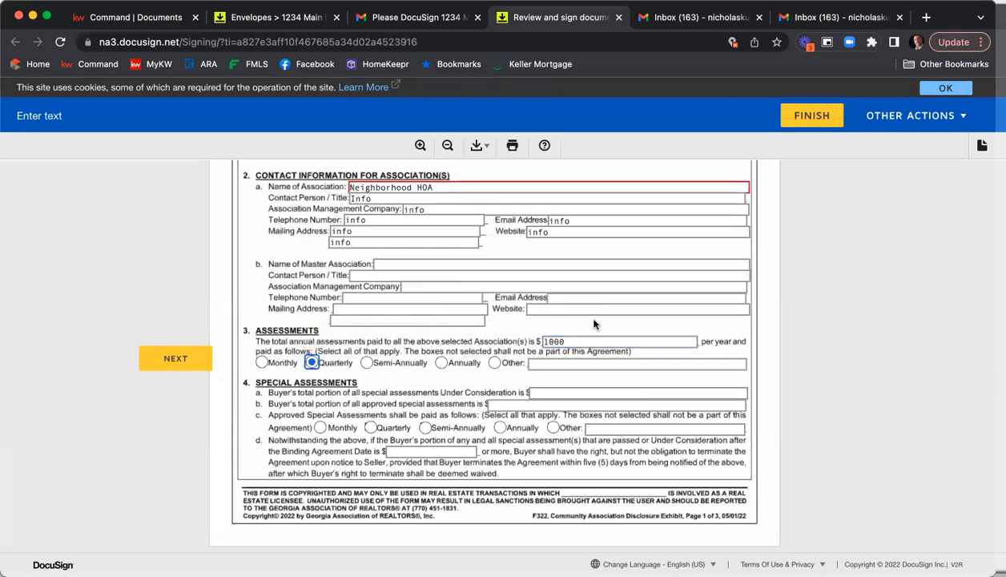
Enter 250 as the buyer's transfer, initiation and administrative fees on the community association exhibit
scroll(606, 294, down, 3)
scroll(618, 304, down, 1)
click(320, 246)
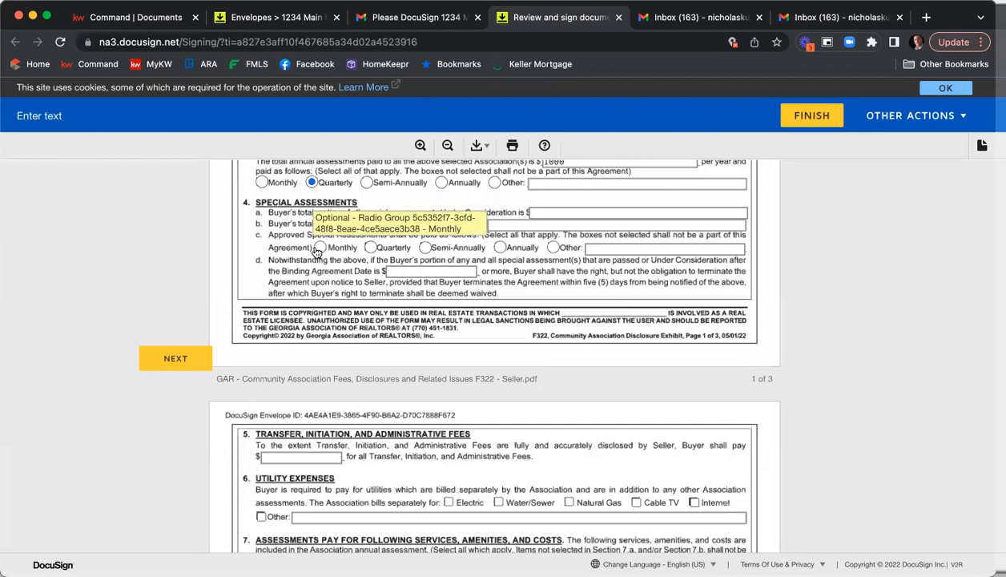
scroll(337, 330, down, 4)
click(319, 293)
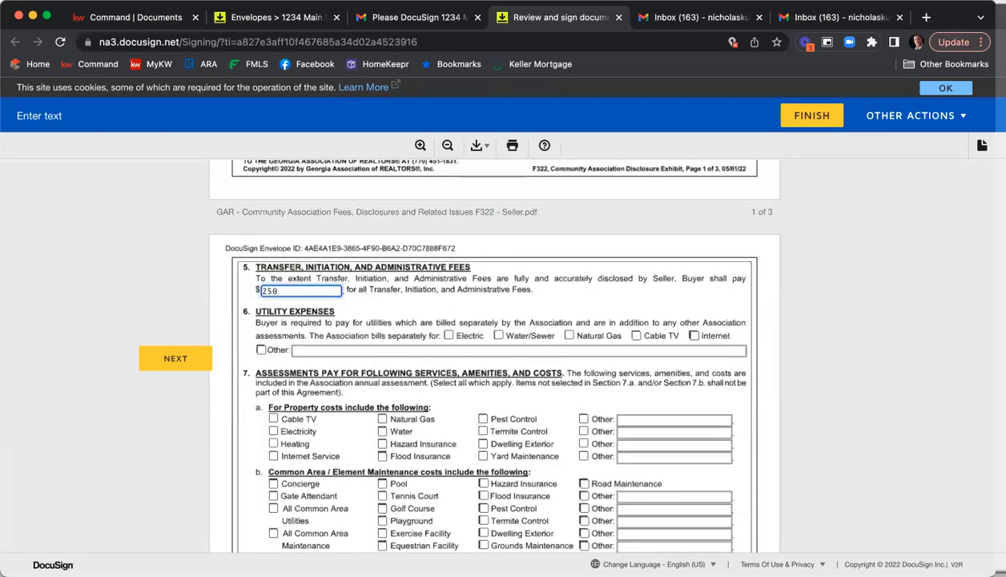
Check Cable TV as a separately billed utility, and Internet Service, Hazard Insurance and All Common Area Maintenance as assessment-covered costs
click(636, 335)
scroll(282, 350, down, 2)
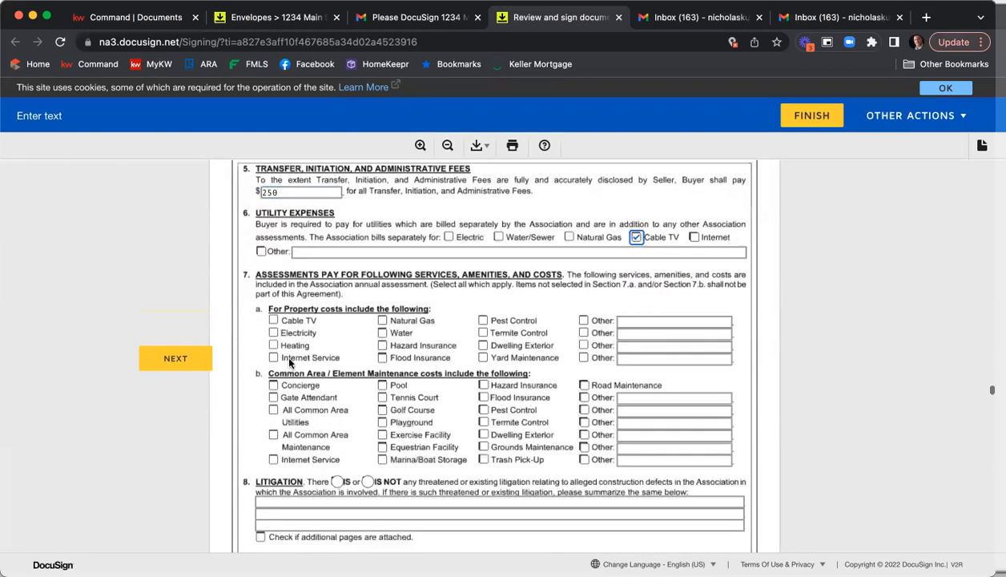
click(273, 357)
click(382, 346)
scroll(386, 369, down, 3)
click(273, 289)
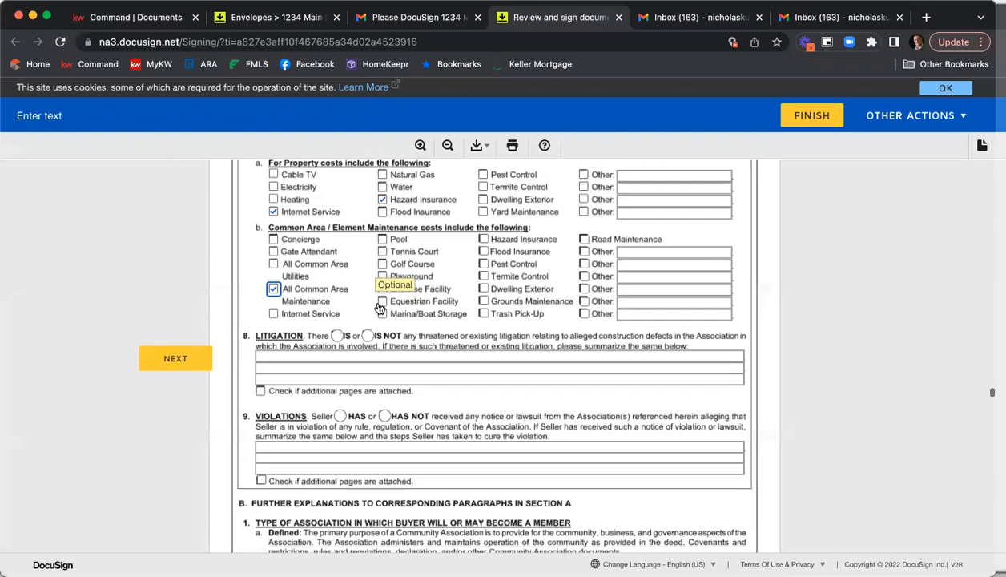
Mark that there IS NOT any threatened litigation and the seller HAS NOT received violation notices
scroll(380, 307, down, 1)
click(367, 284)
click(384, 365)
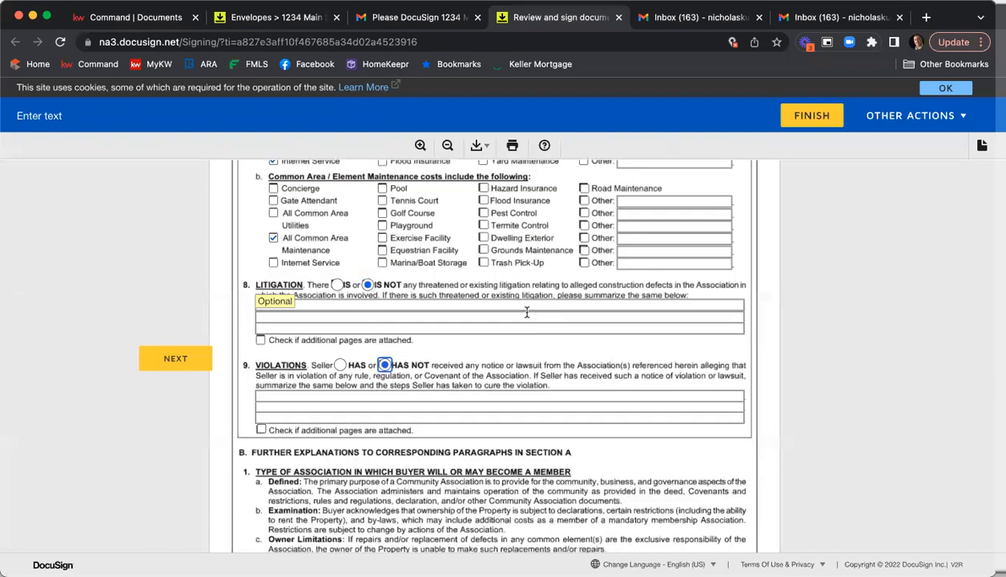
Sign the seller's signature fields on the association exhibit and the affiliated marketing agreement
scroll(527, 313, down, 5)
scroll(520, 308, down, 12)
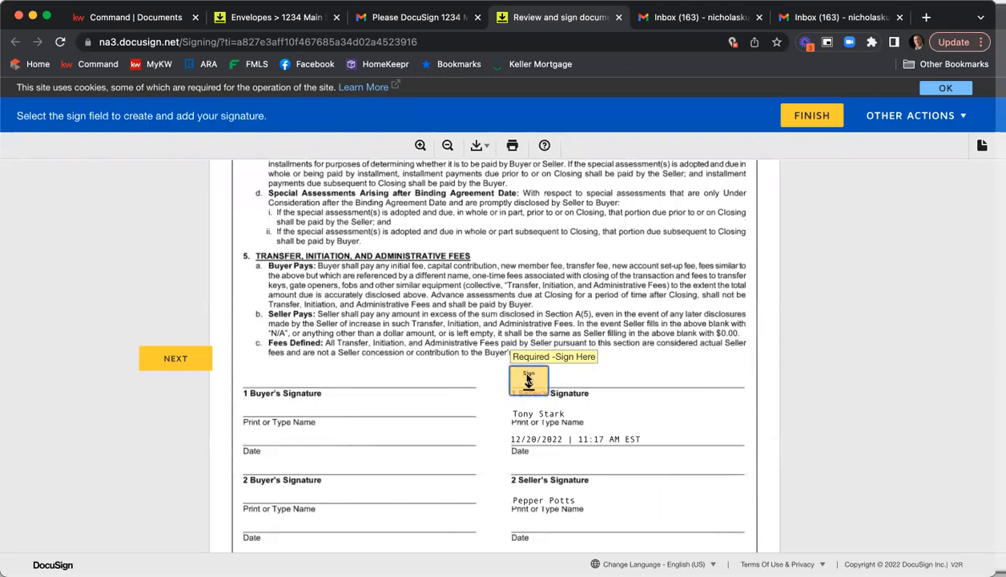
click(528, 379)
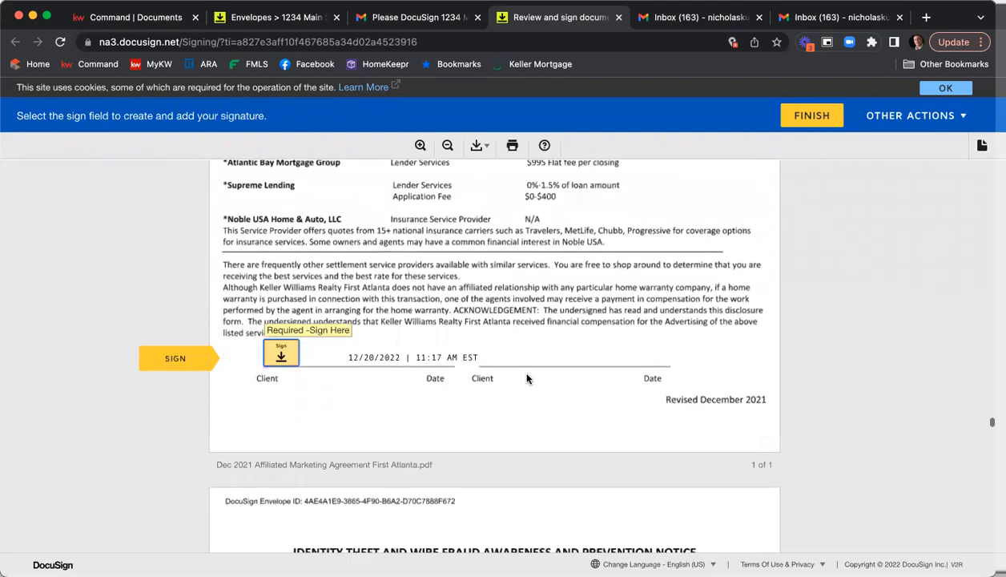
click(287, 359)
click(292, 355)
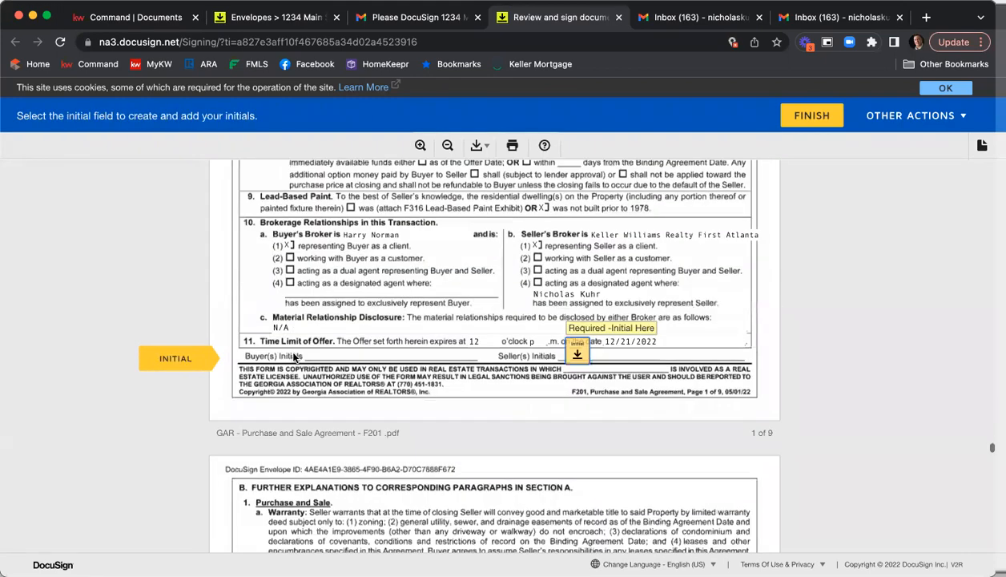
Initial and sign the seller's fields on the purchase and sale agreement
click(579, 353)
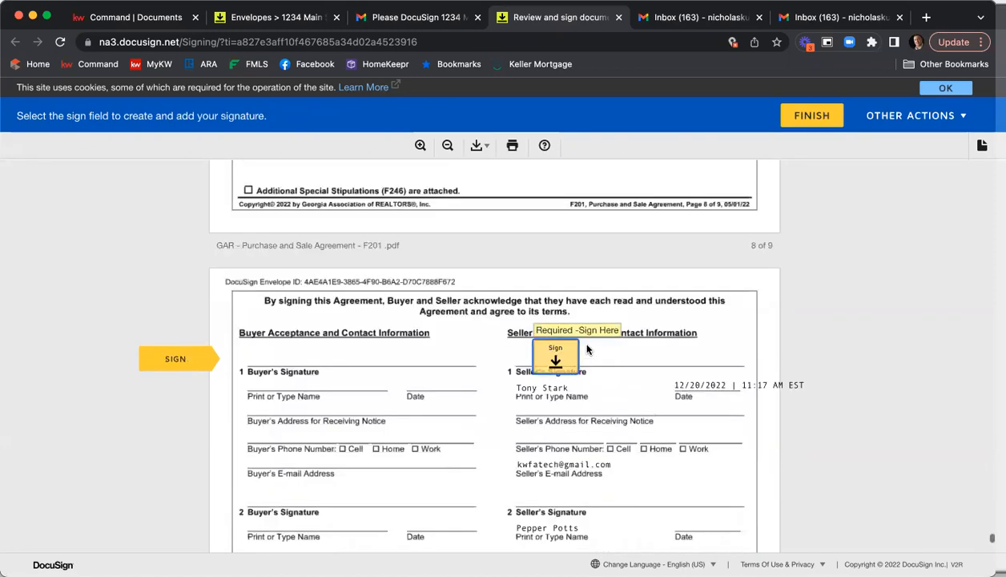
click(555, 357)
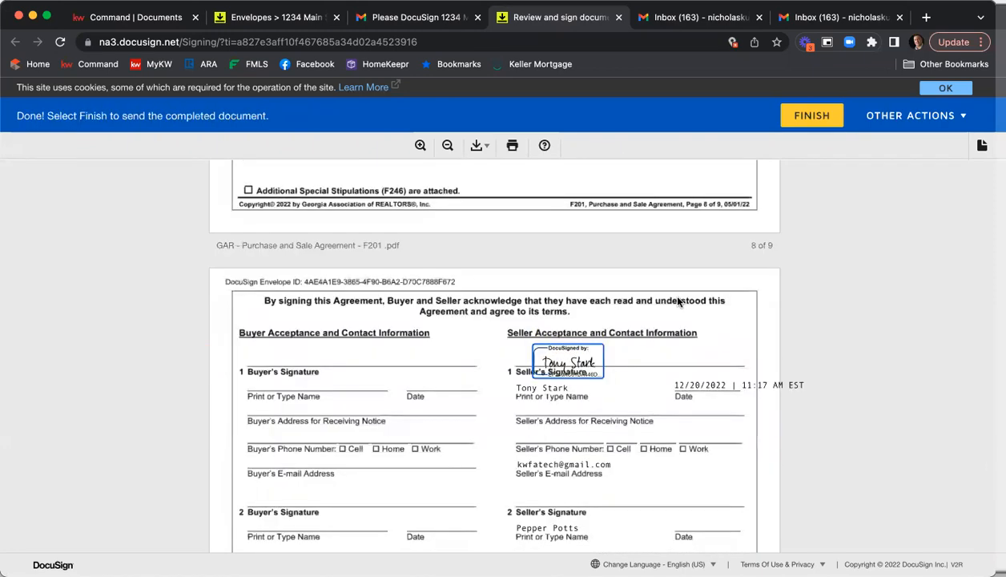
Finish signing the documents and decline saving a copy with a new DocuSign account
scroll(664, 290, down, 3)
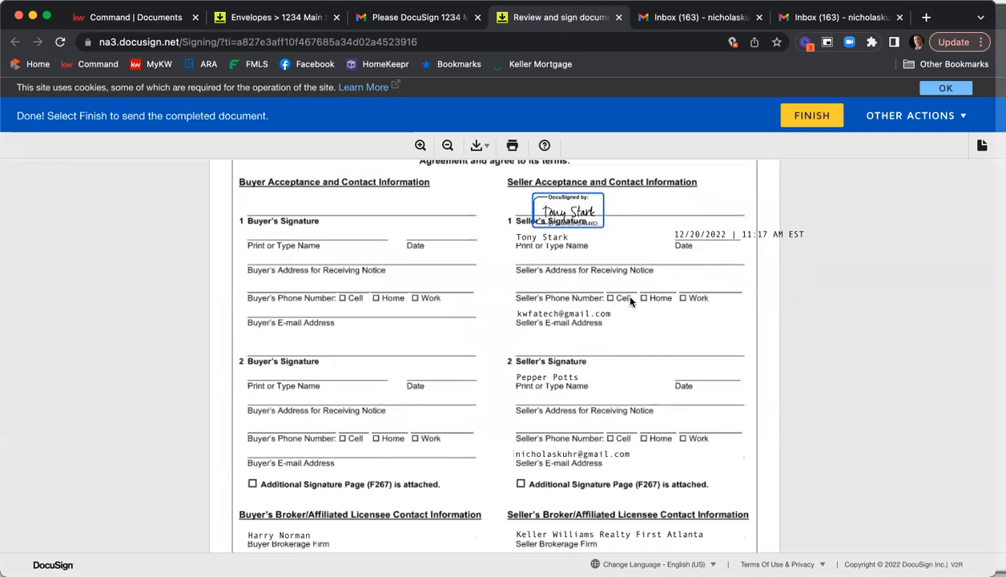
scroll(631, 300, down, 10)
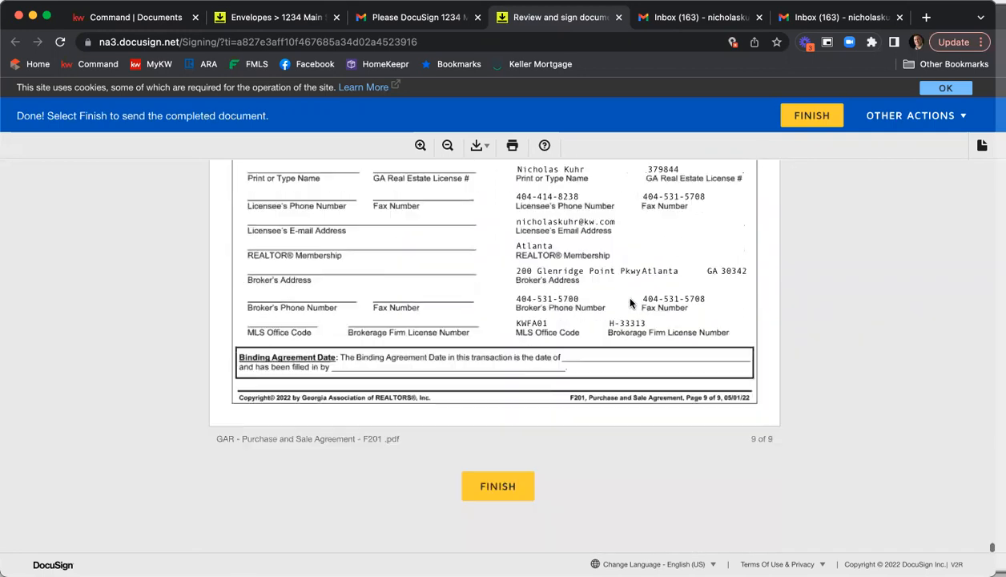
scroll(631, 303, down, 1)
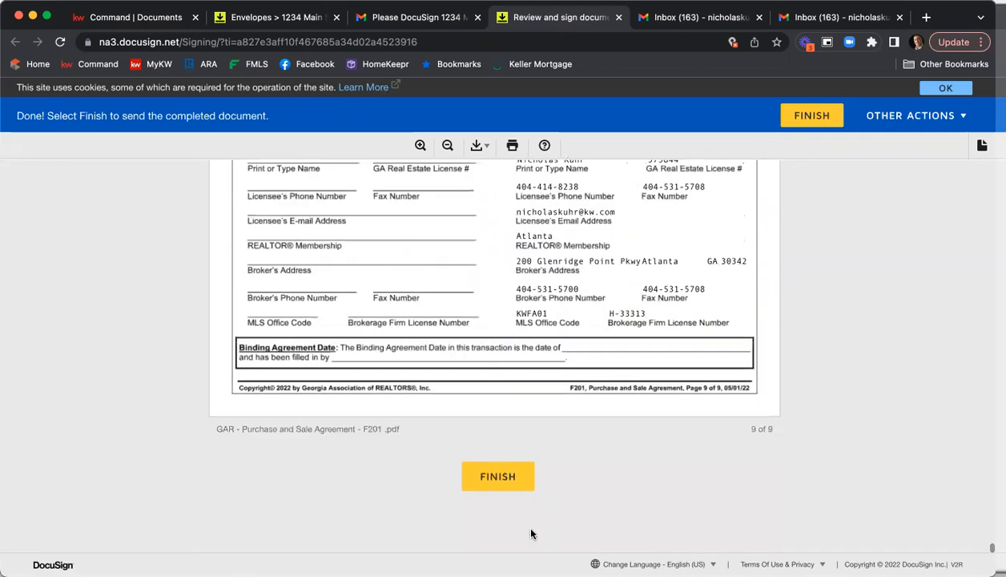
click(489, 479)
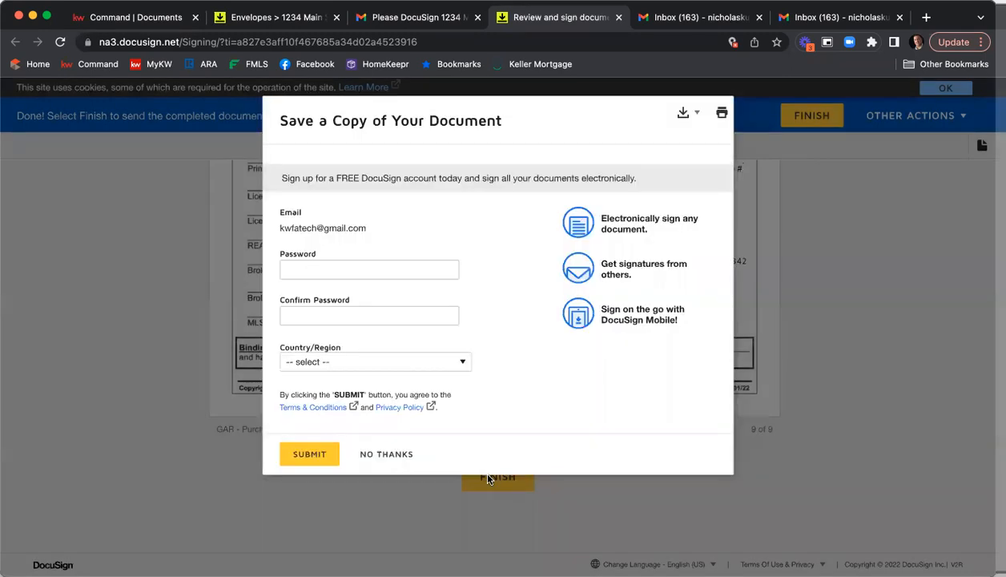
click(391, 453)
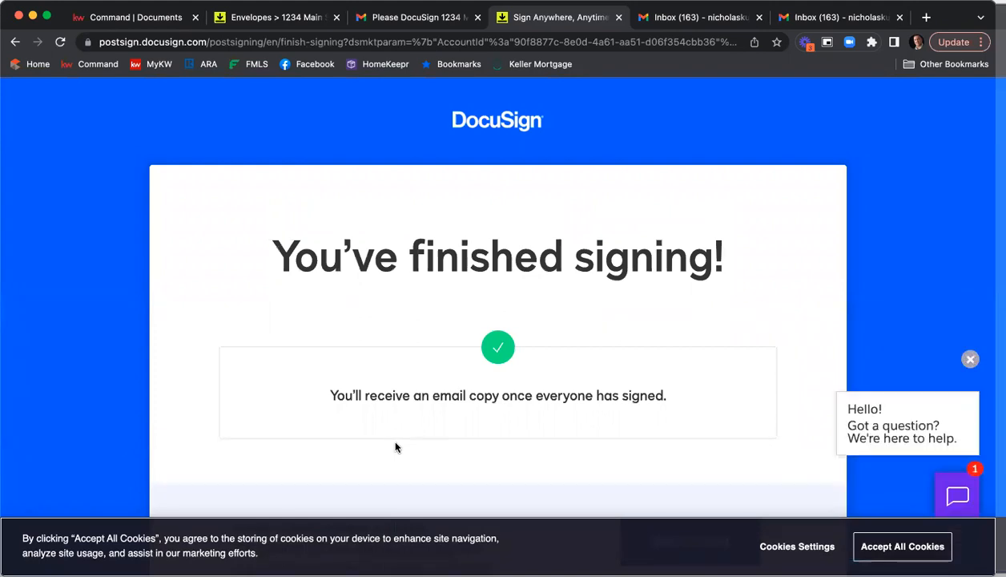
Close the signing tab and switch Gmail to the second signed-in account, tidying the browser tabs
click(619, 18)
click(553, 19)
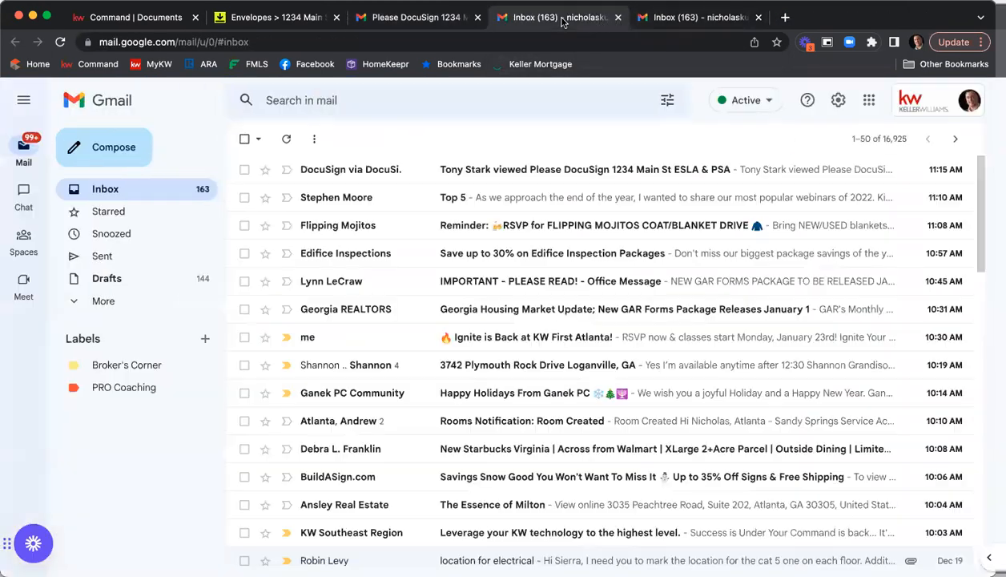
click(917, 105)
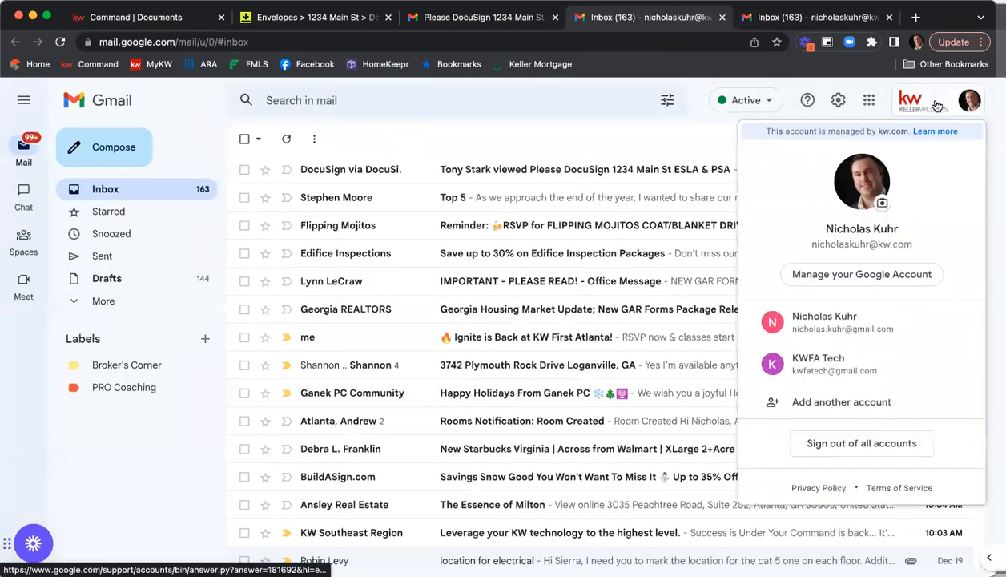
click(861, 321)
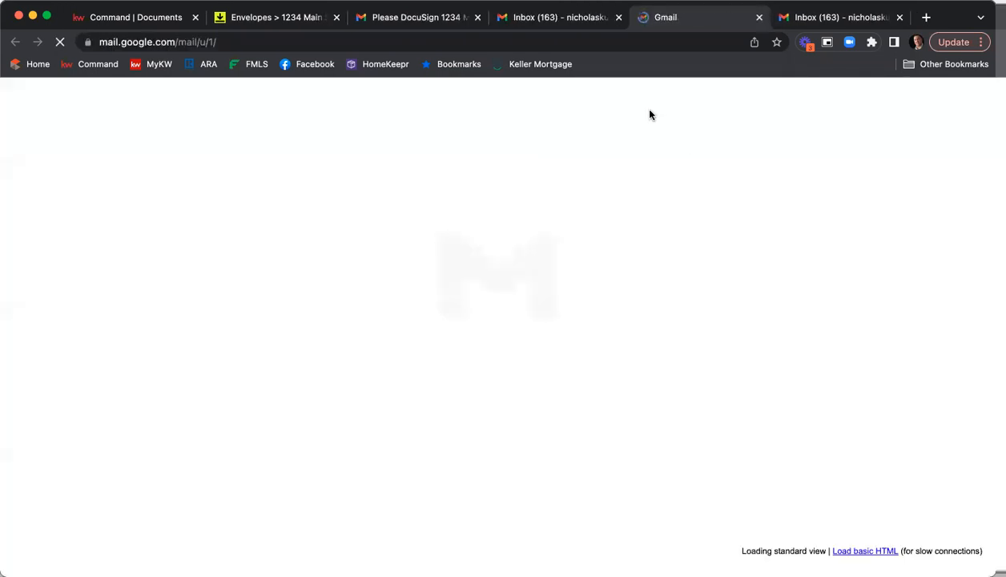
drag(687, 18, 552, 18)
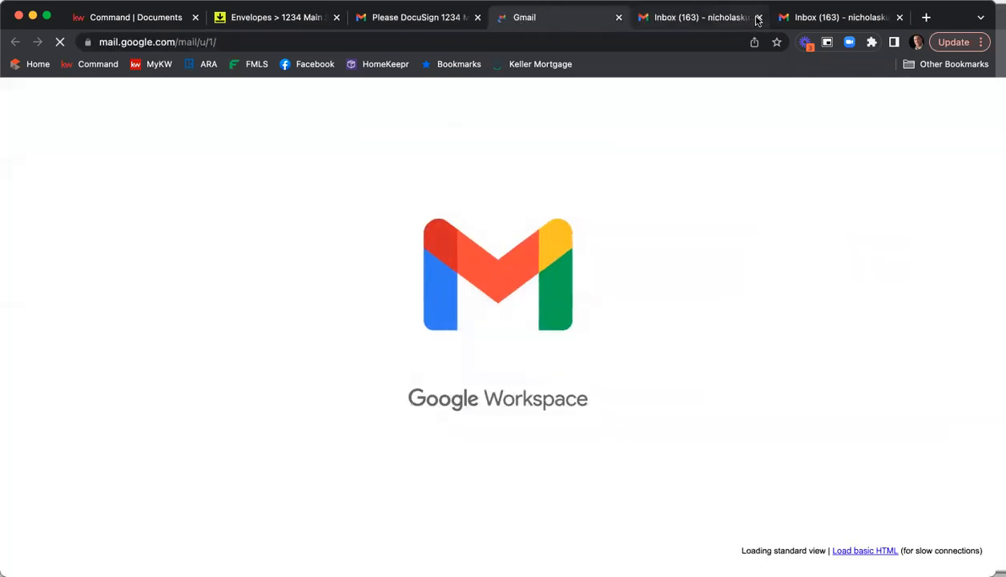
click(758, 17)
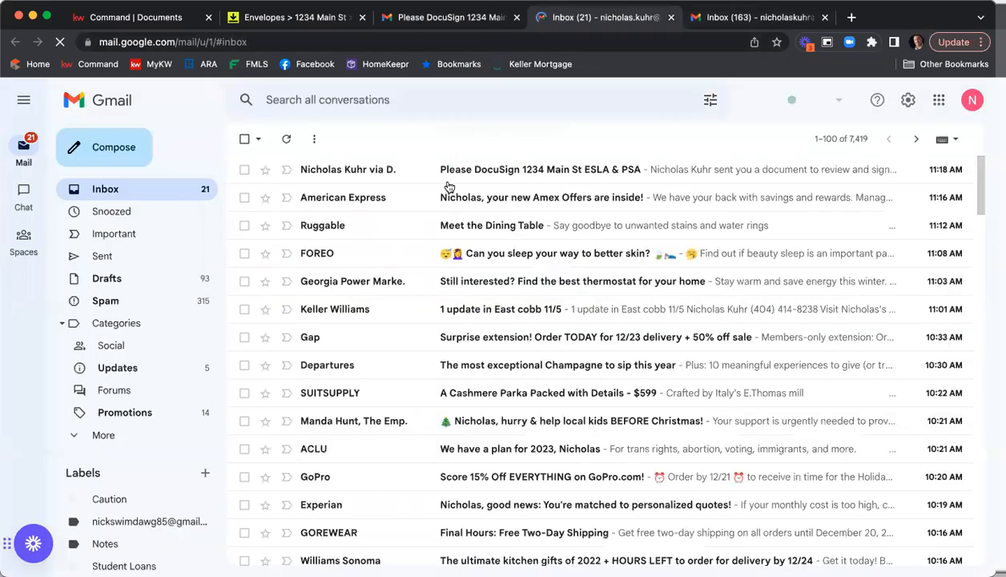
Open the Please DocuSign 1234 Main St ESLA & PSA e-mail and start reviewing its documents
click(505, 171)
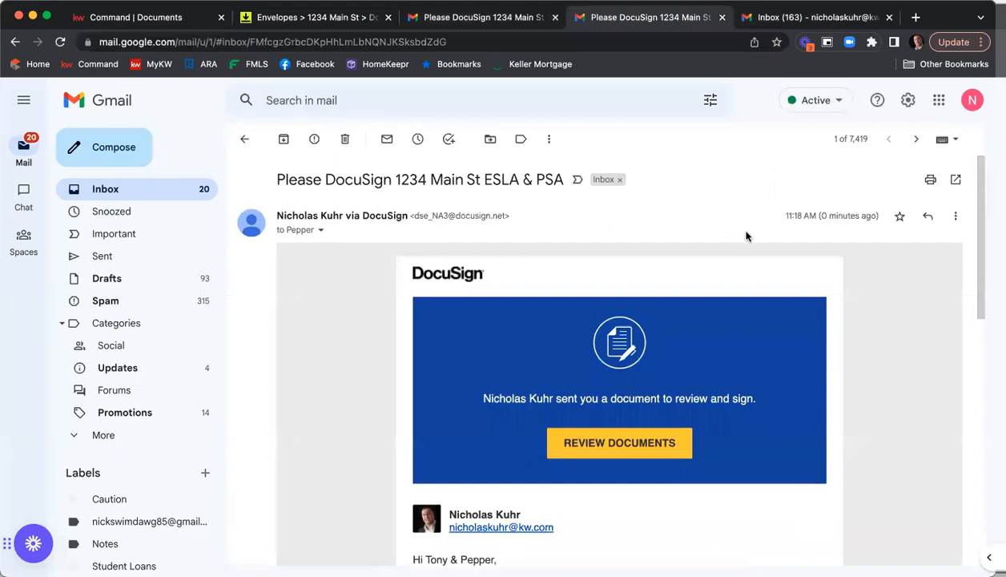
scroll(746, 236, down, 5)
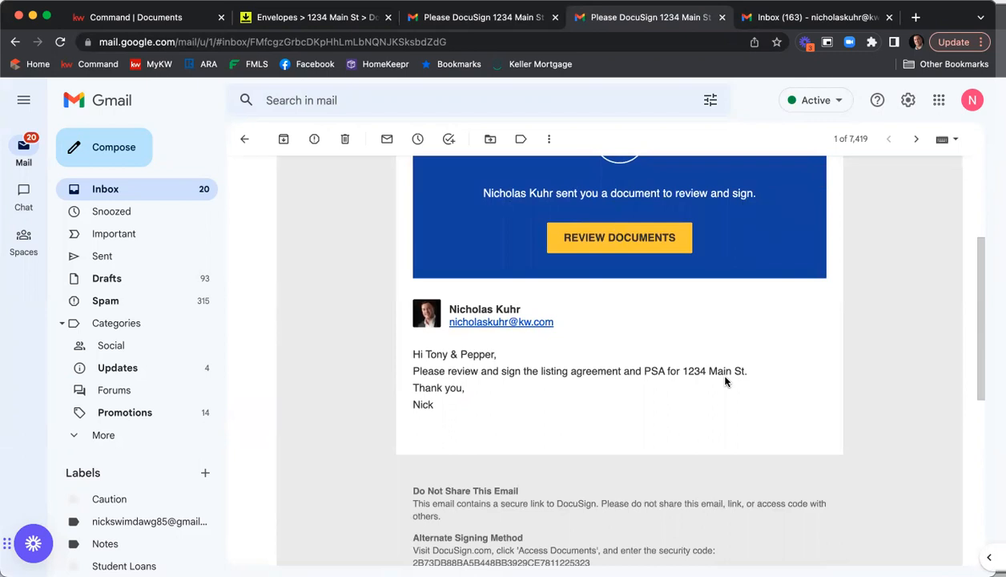
scroll(724, 381, up, 1)
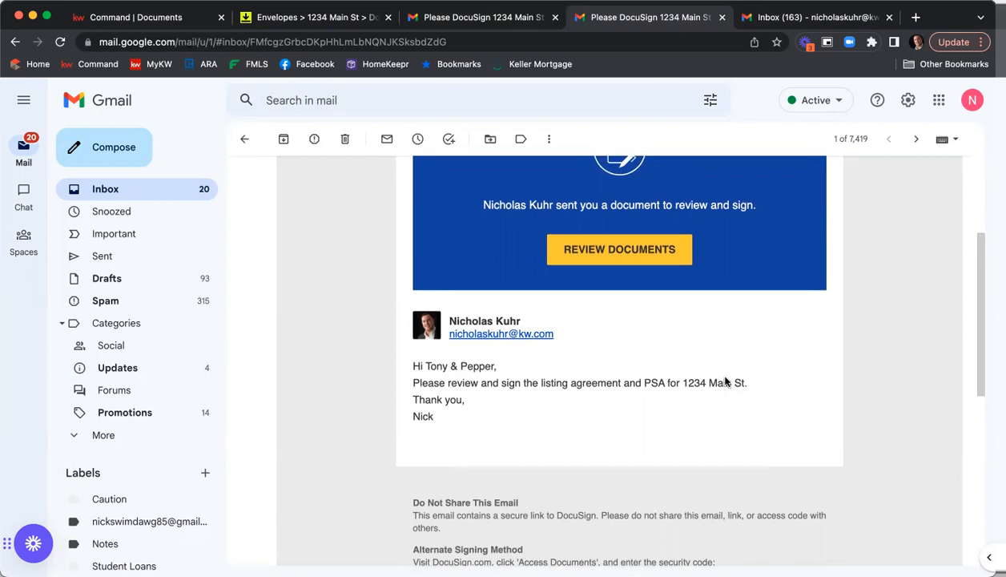
click(611, 262)
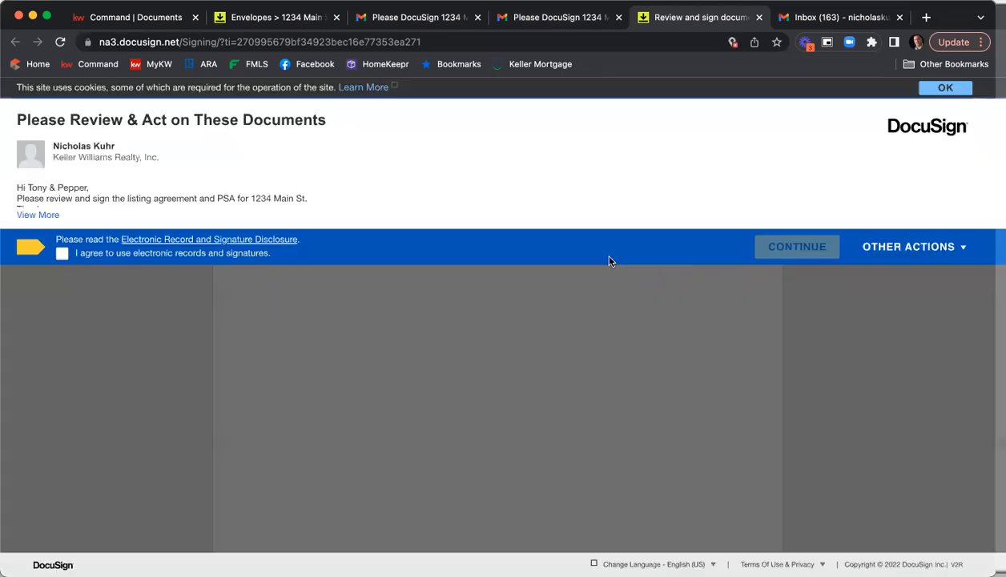
Agree to use electronic records and signatures and continue into the documents
click(63, 255)
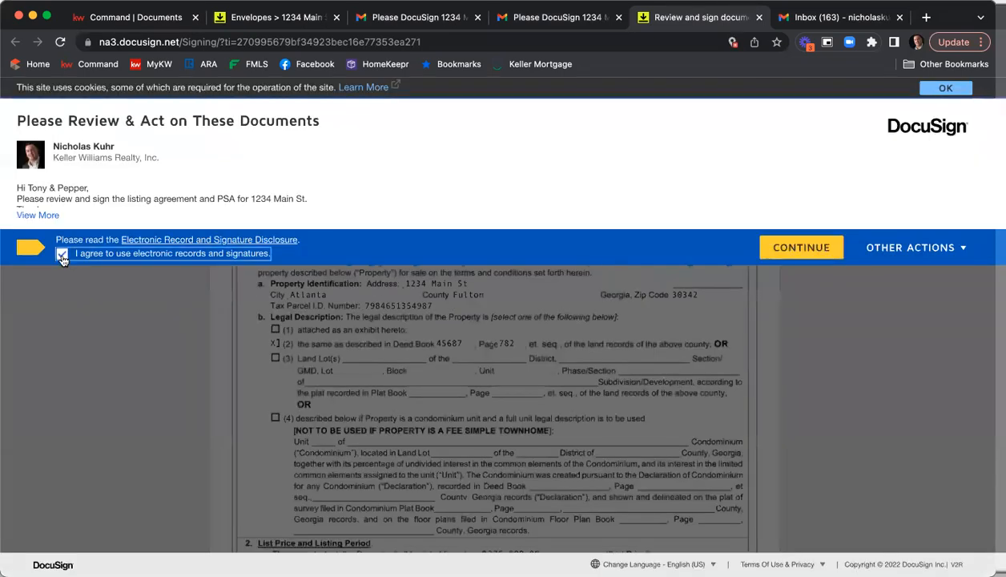
click(793, 250)
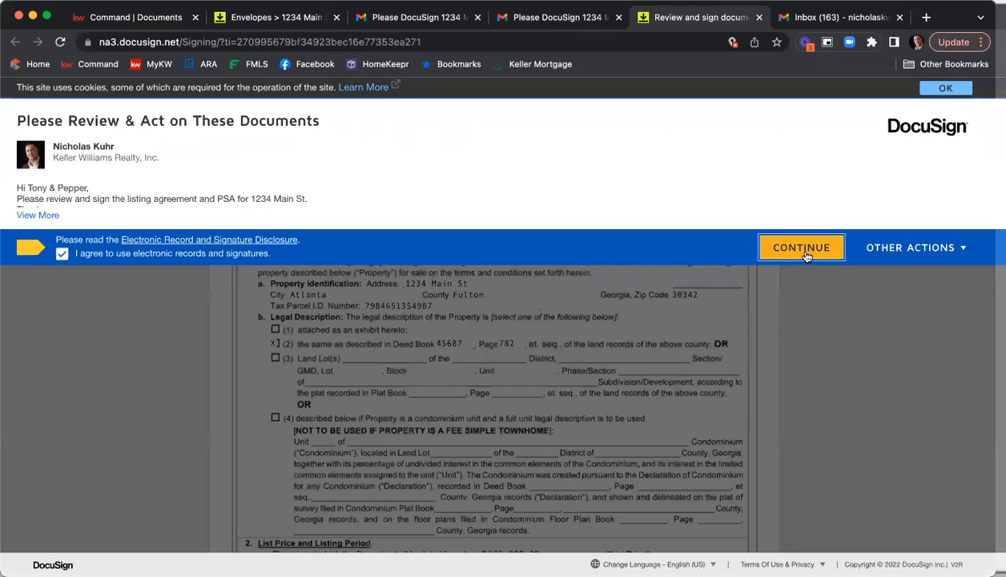
click(188, 200)
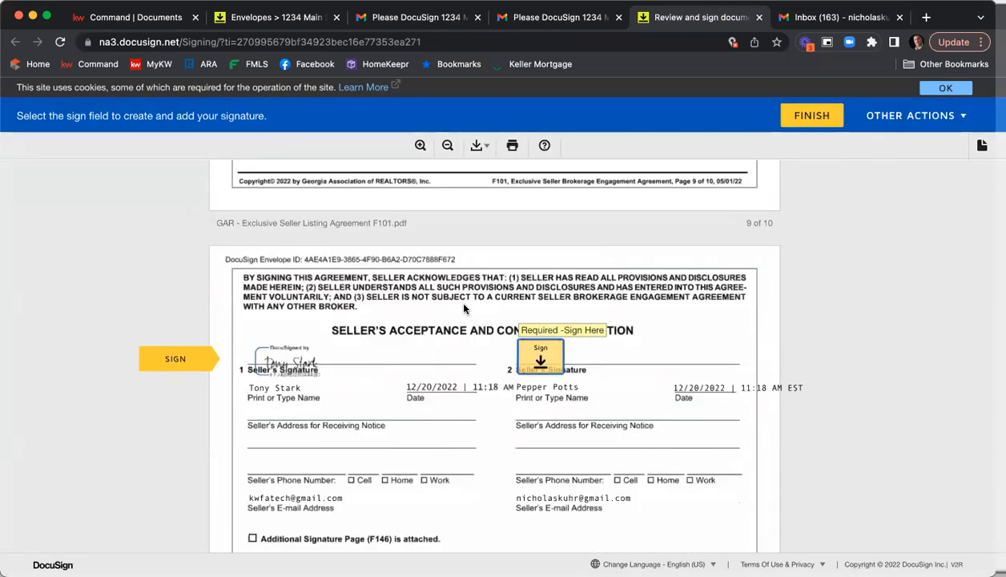
Adopt the second seller's signature and sign the listing agreement's second seller signature field
click(542, 359)
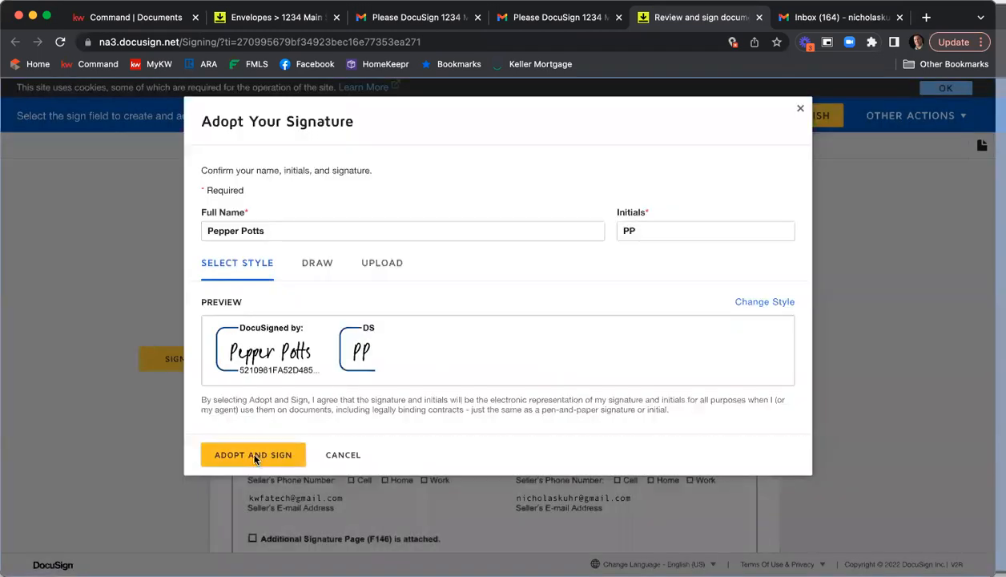
click(255, 455)
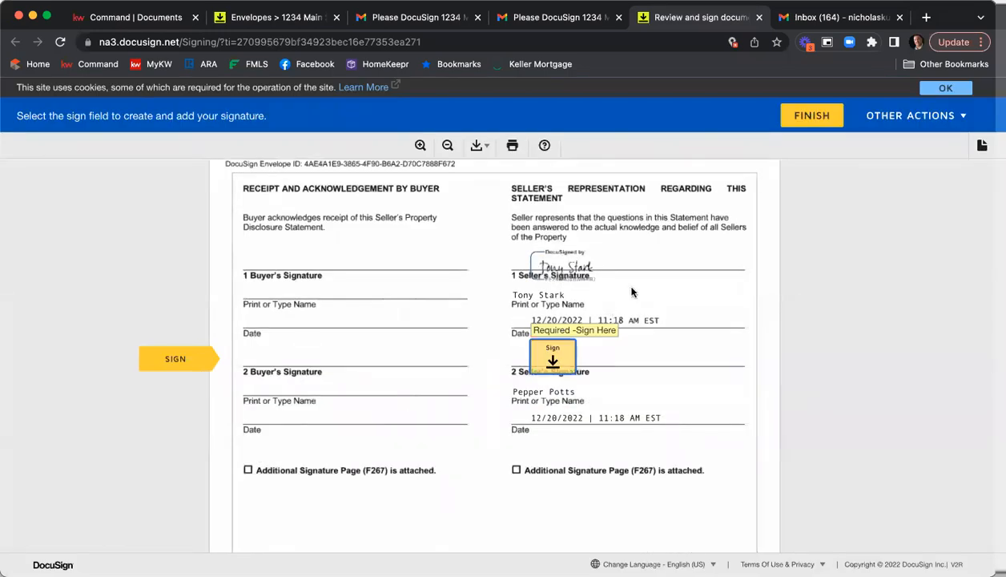
Scroll through the seller's property disclosure statement to review its answers
scroll(653, 296, up, 5)
scroll(653, 296, down, 20)
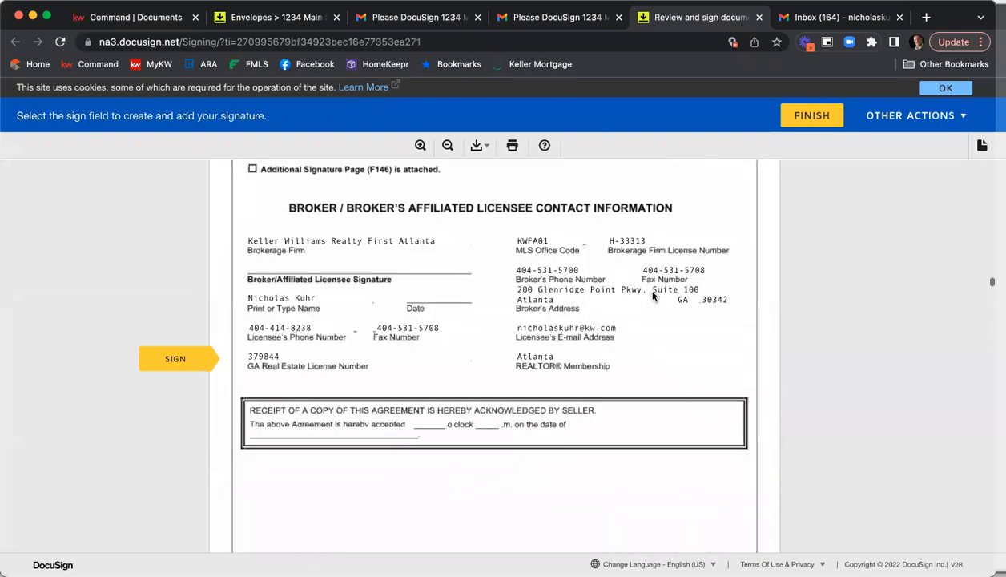
scroll(653, 296, up, 5)
scroll(654, 296, down, 10)
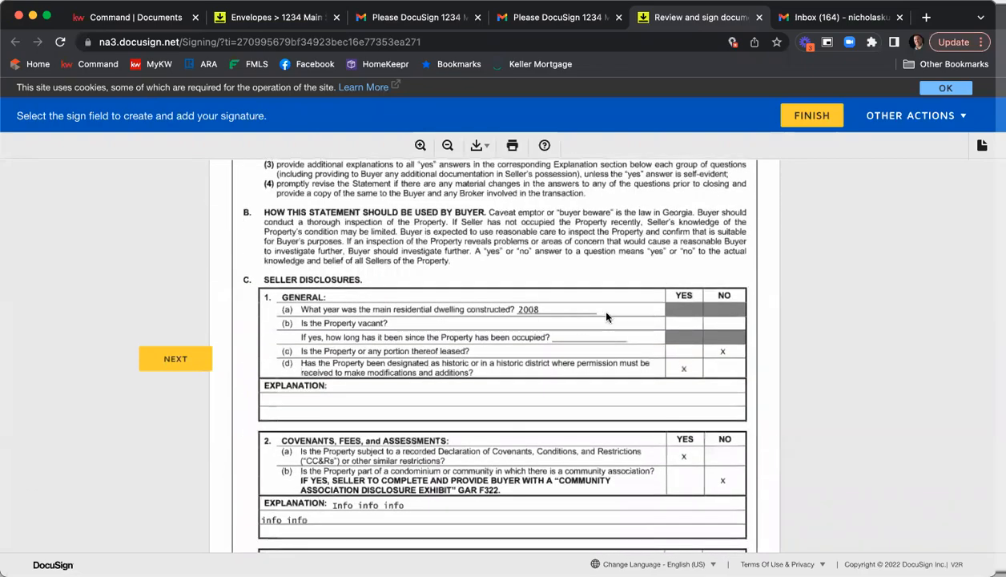
scroll(607, 318, down, 2)
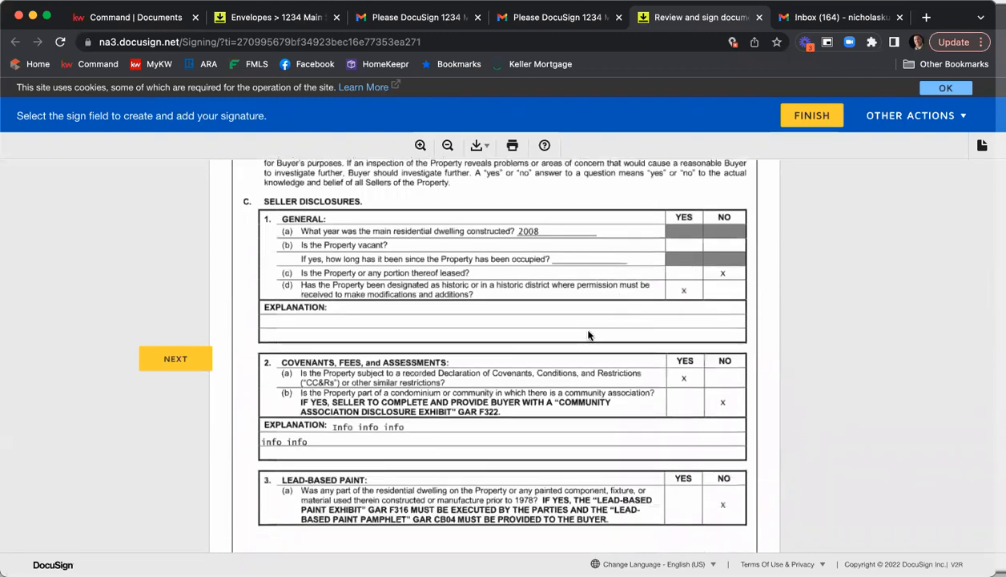
scroll(652, 322, down, 1)
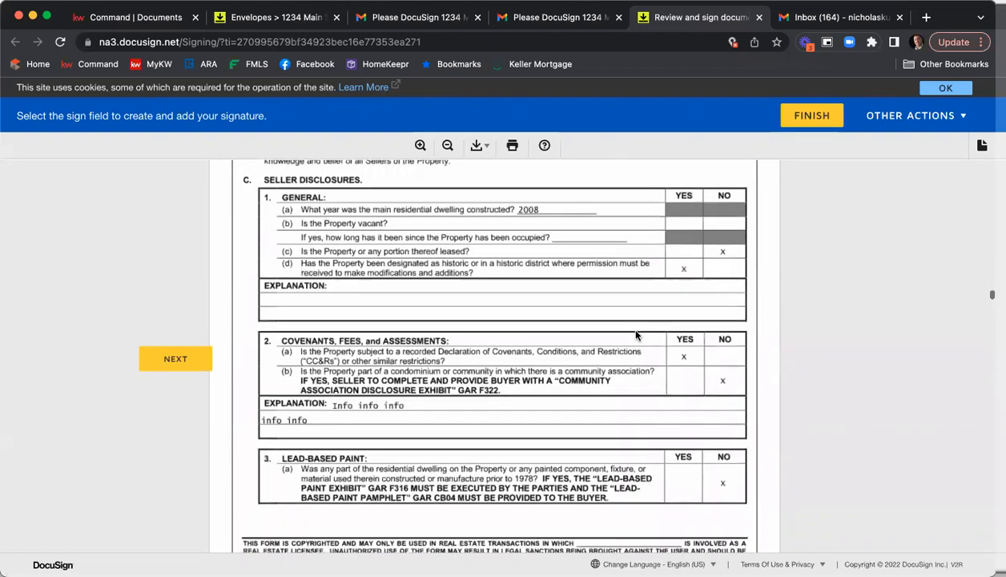
scroll(706, 384, down, 7)
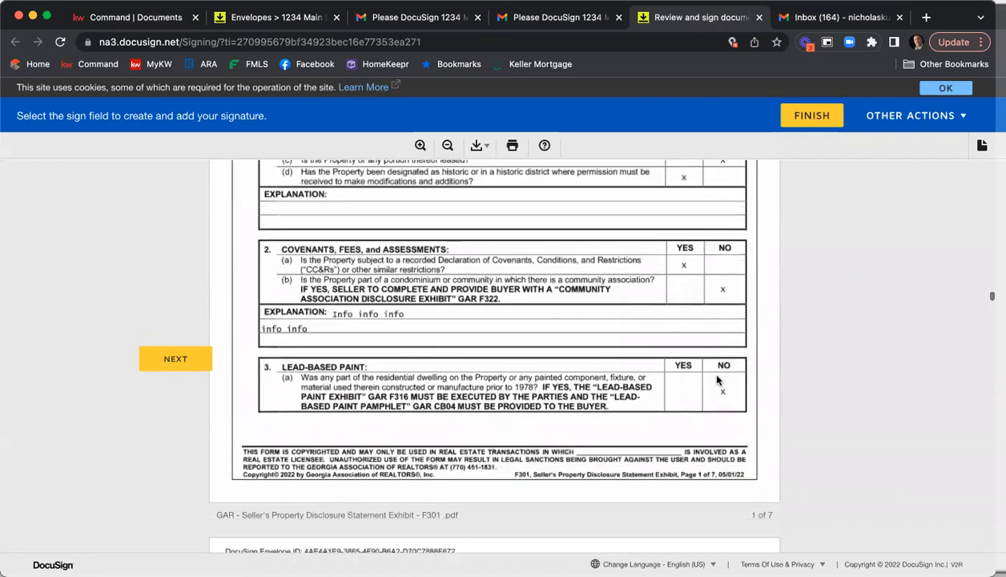
scroll(735, 379, down, 4)
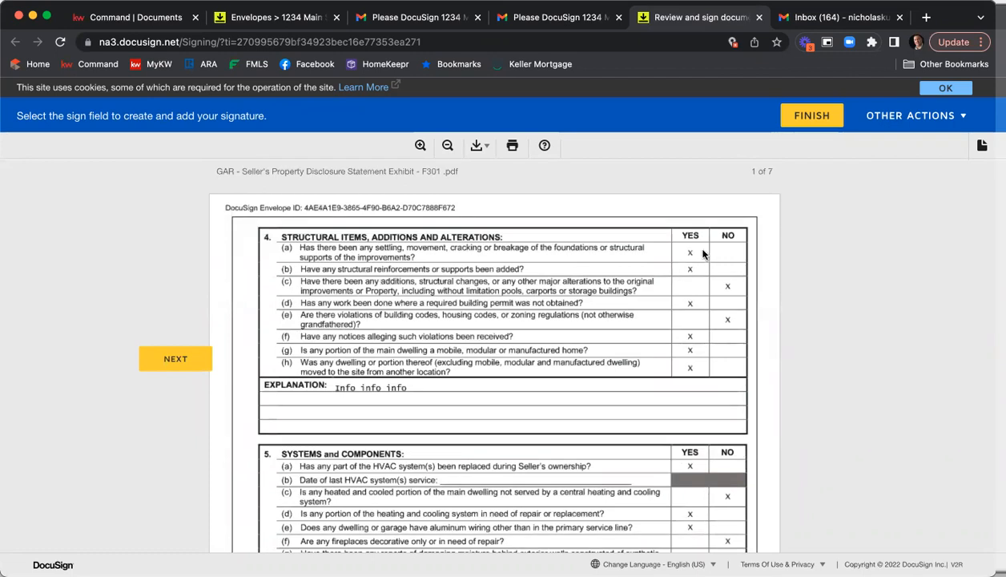
Scroll to the end of the seller's property disclosure statement and sign its second seller signature field
scroll(693, 279, down, 4)
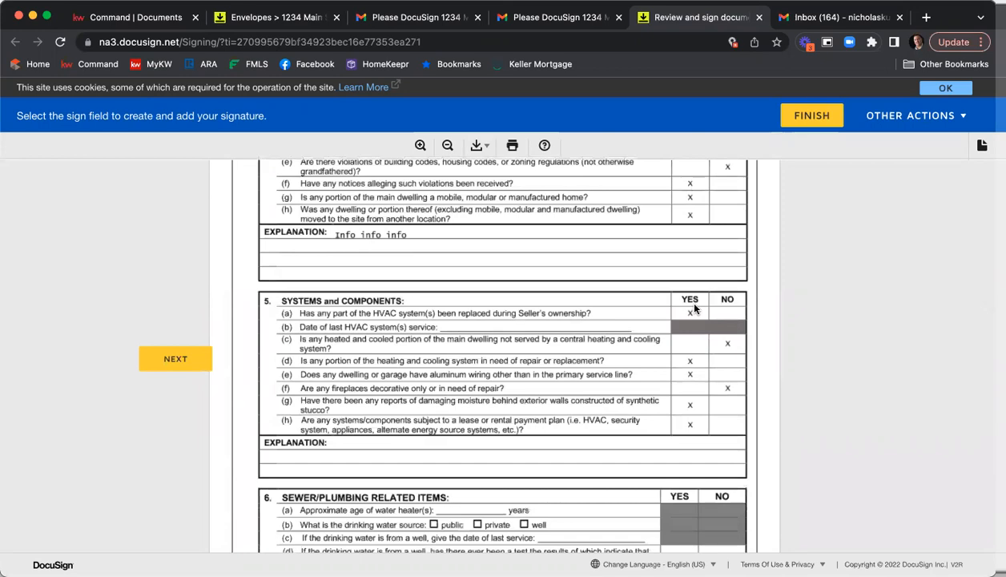
scroll(694, 310, down, 2)
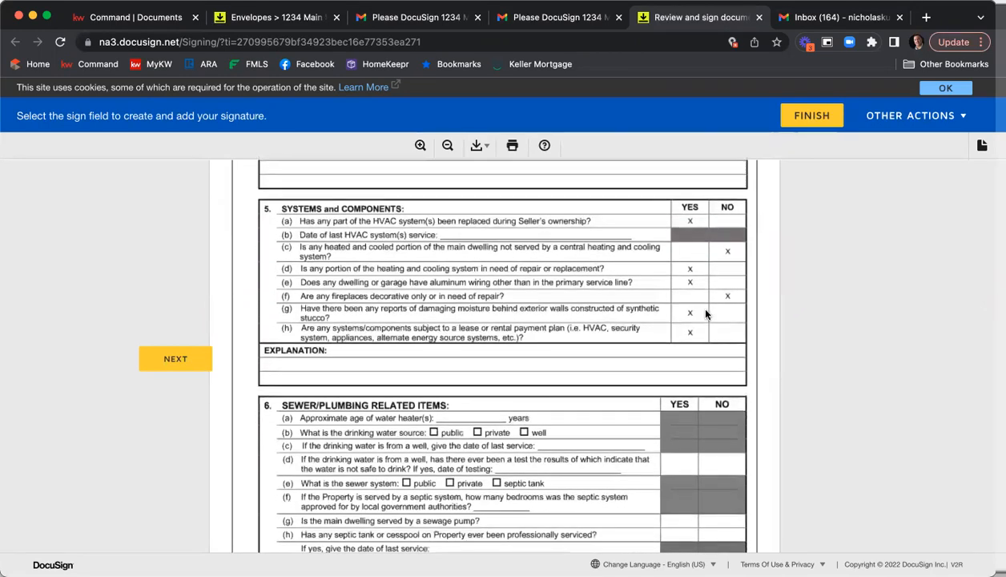
scroll(706, 313, down, 4)
scroll(689, 297, down, 8)
scroll(689, 298, down, 20)
scroll(689, 300, down, 20)
scroll(689, 301, down, 20)
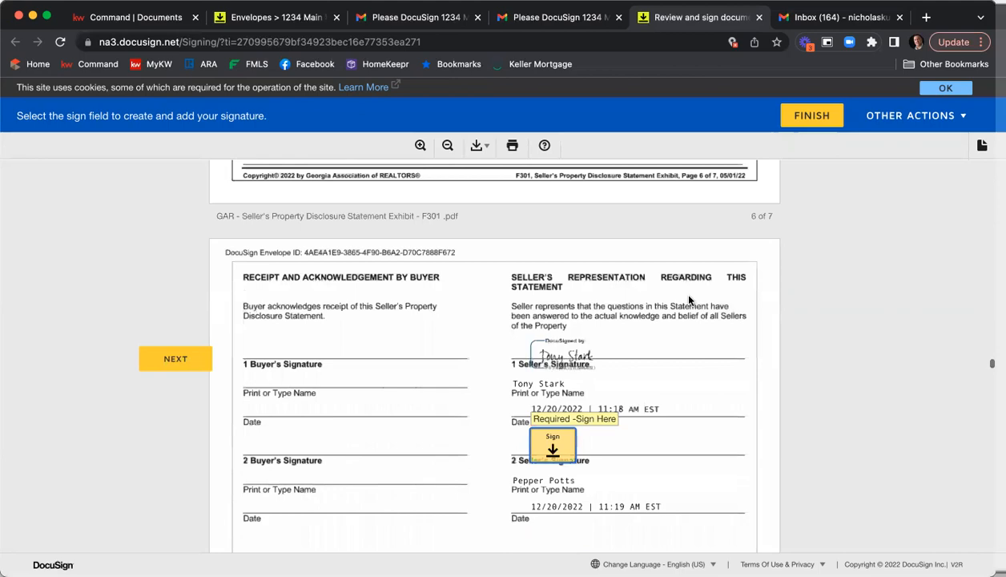
scroll(688, 300, up, 15)
scroll(689, 301, up, 3)
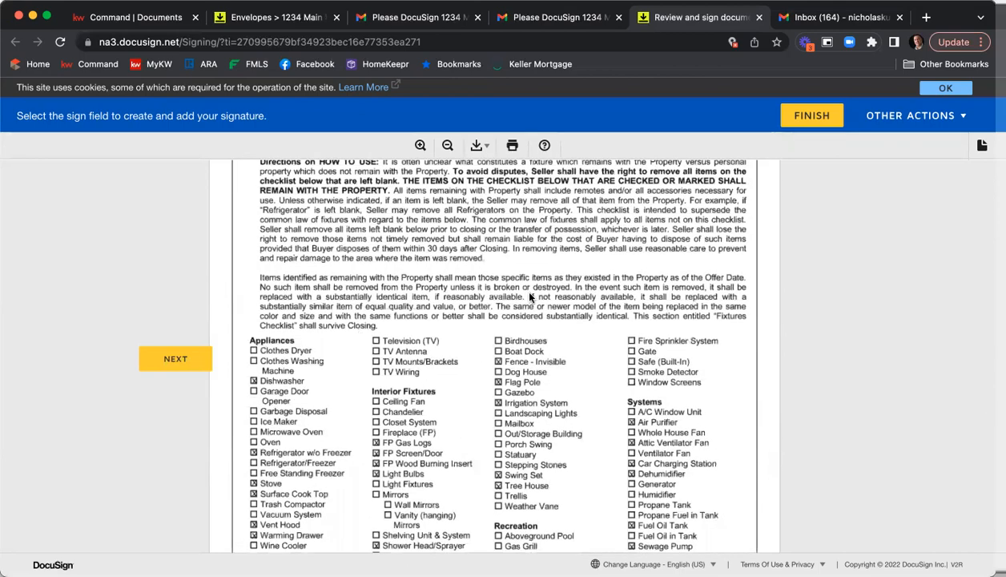
scroll(528, 297, up, 2)
scroll(461, 357, down, 5)
scroll(562, 358, up, 2)
scroll(562, 358, down, 2)
scroll(567, 360, down, 1)
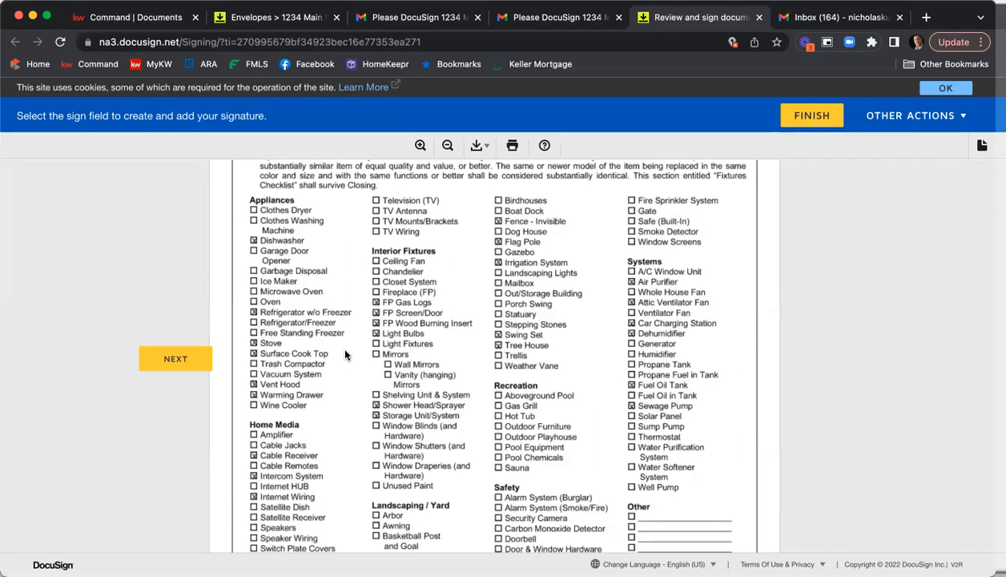
scroll(525, 274, down, 10)
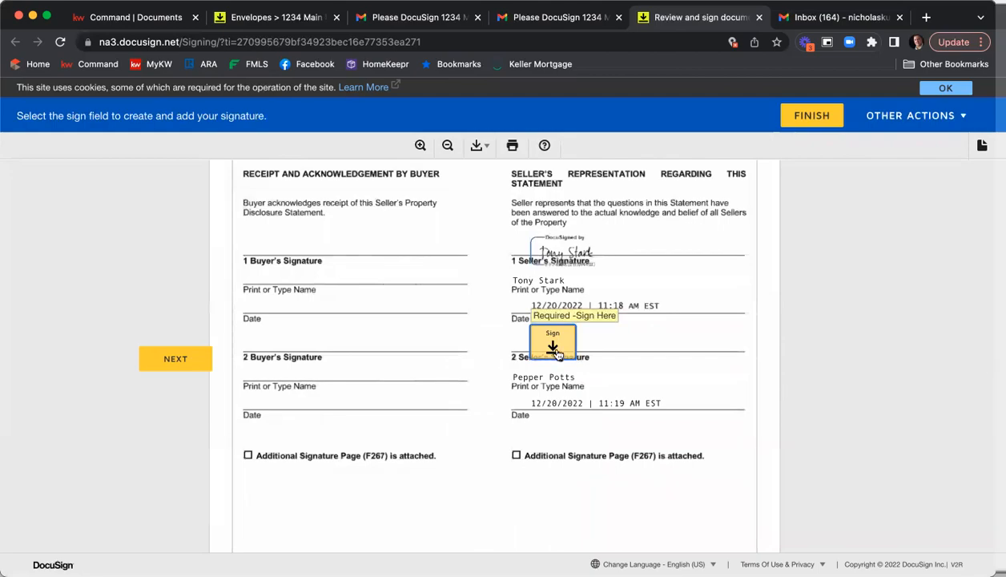
click(559, 343)
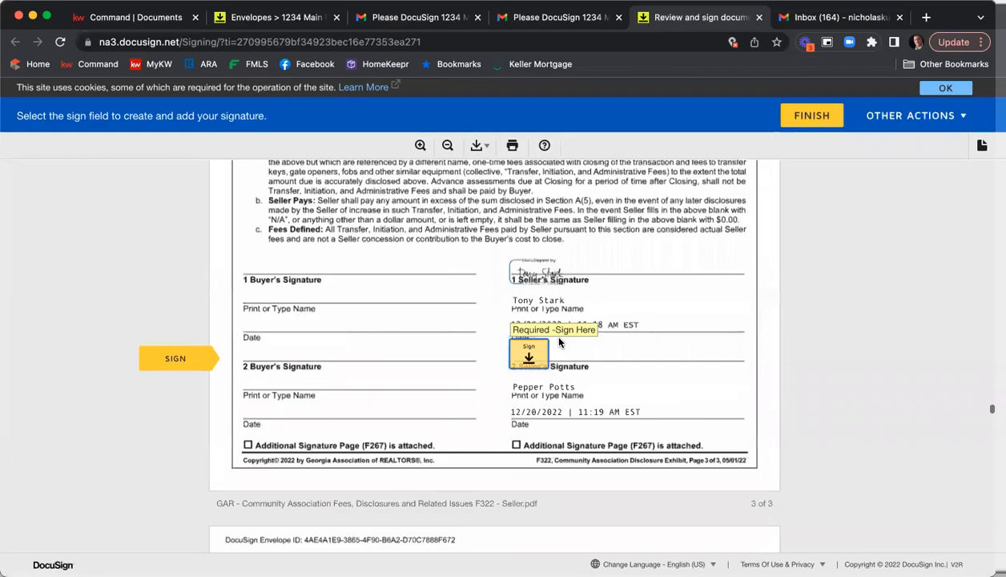
Scroll through the Community Association Fees, Disclosures and Related Issues exhibit to review its entries
scroll(560, 343, up, 10)
scroll(559, 342, up, 15)
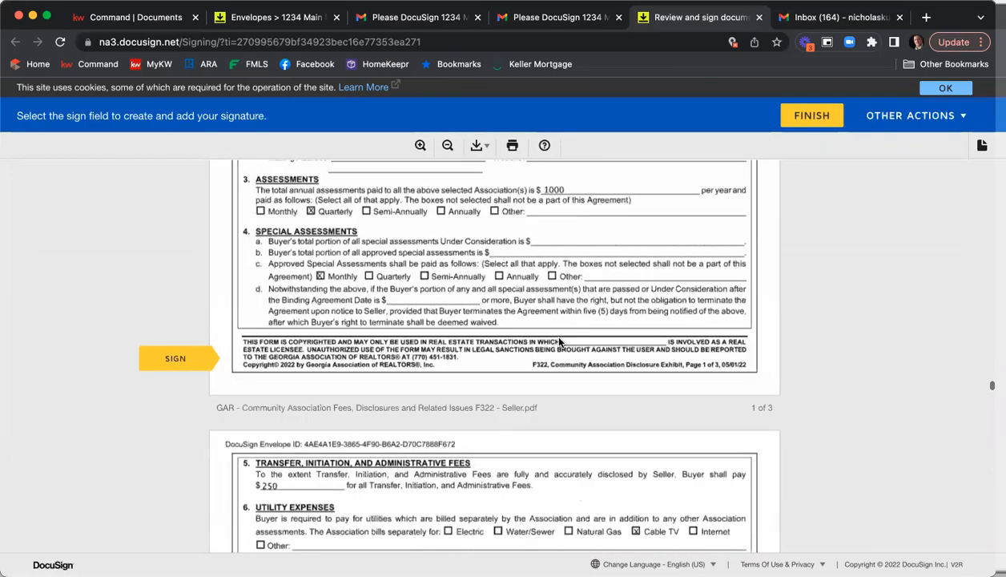
scroll(559, 342, up, 2)
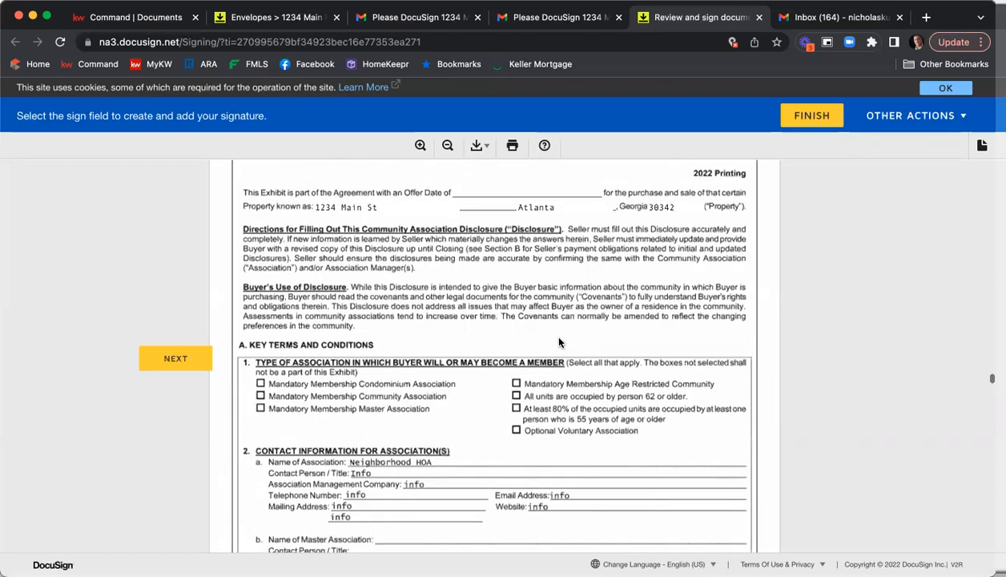
scroll(563, 353, down, 3)
scroll(565, 363, down, 8)
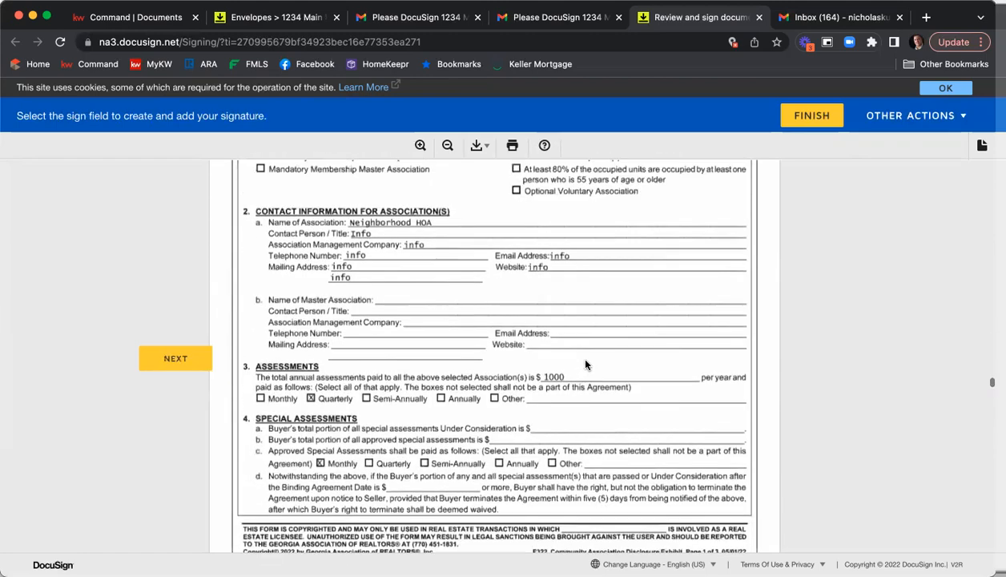
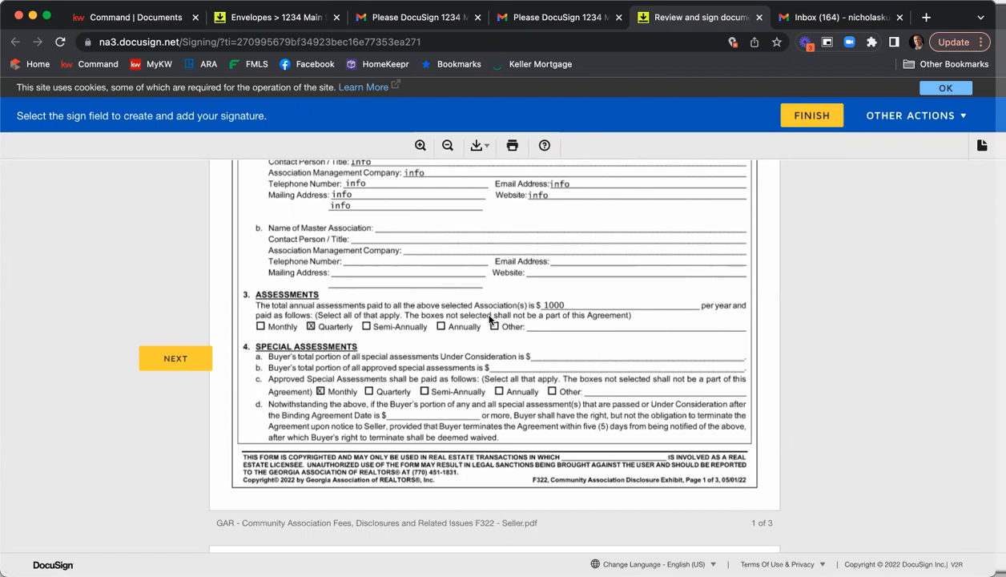
Scroll to the end of the Community Association Fees exhibit and sign its second seller signature field
scroll(404, 341, down, 3)
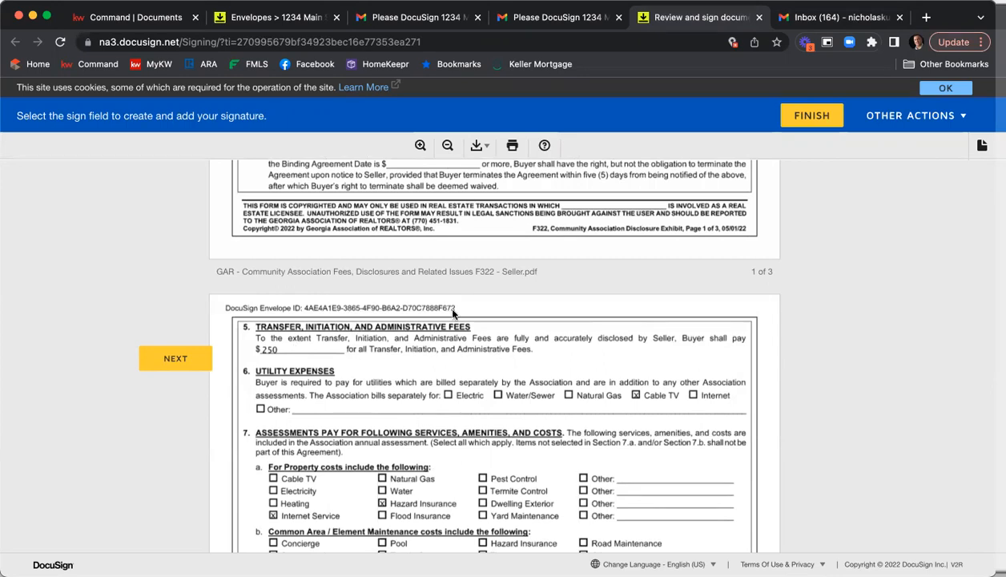
scroll(487, 265, down, 5)
scroll(491, 298, down, 15)
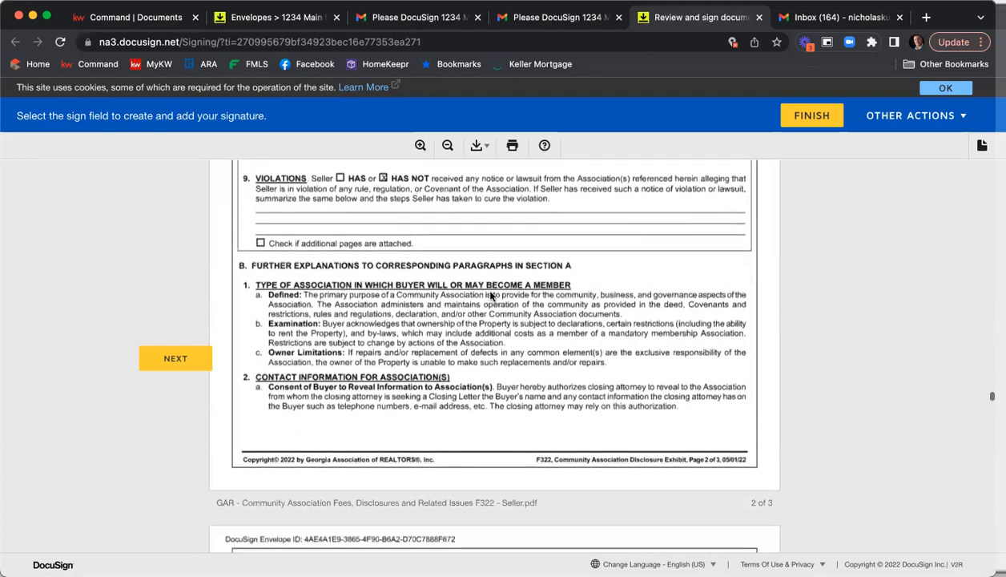
scroll(491, 296, down, 4)
scroll(491, 295, up, 5)
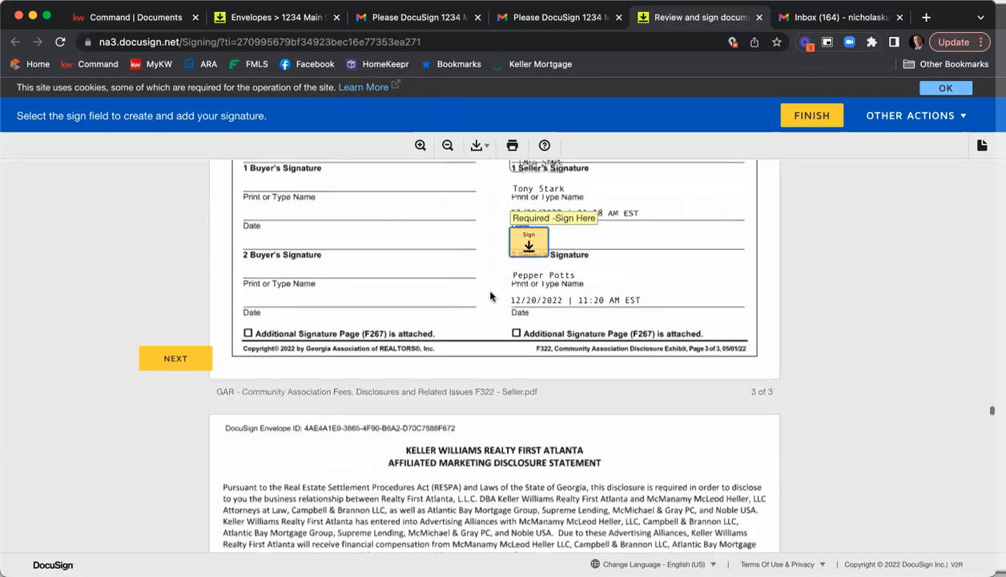
click(534, 324)
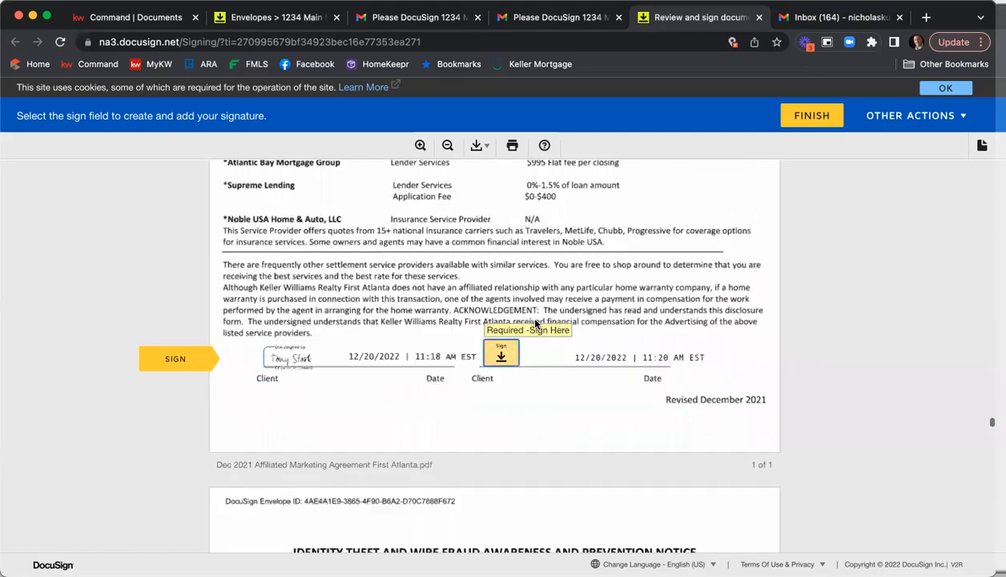
Sign the second client fields on the affiliated marketing disclosure and the wire fraud prevention notice
click(505, 352)
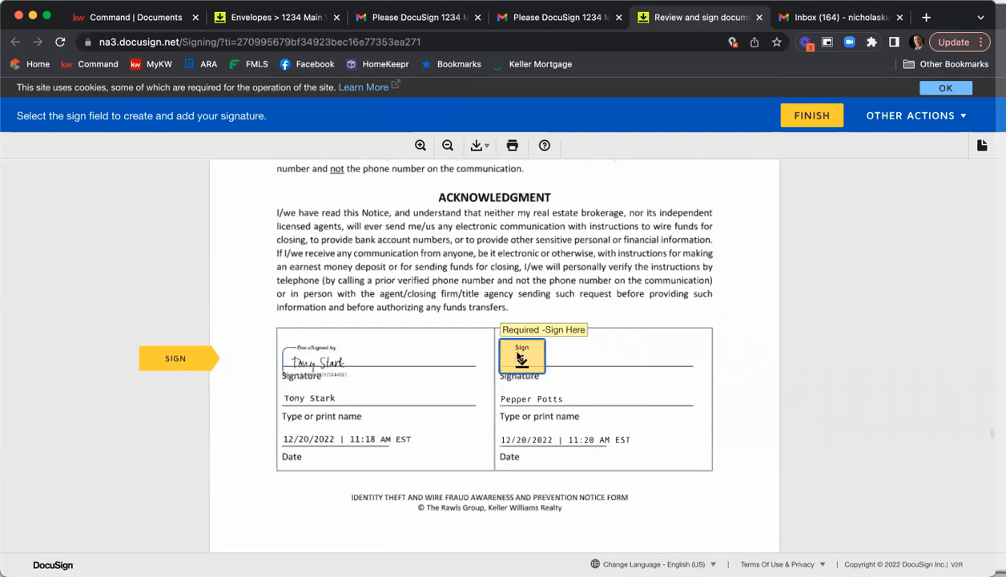
click(506, 352)
Advance to the purchase and sale agreement and sign its second seller signature field
click(614, 351)
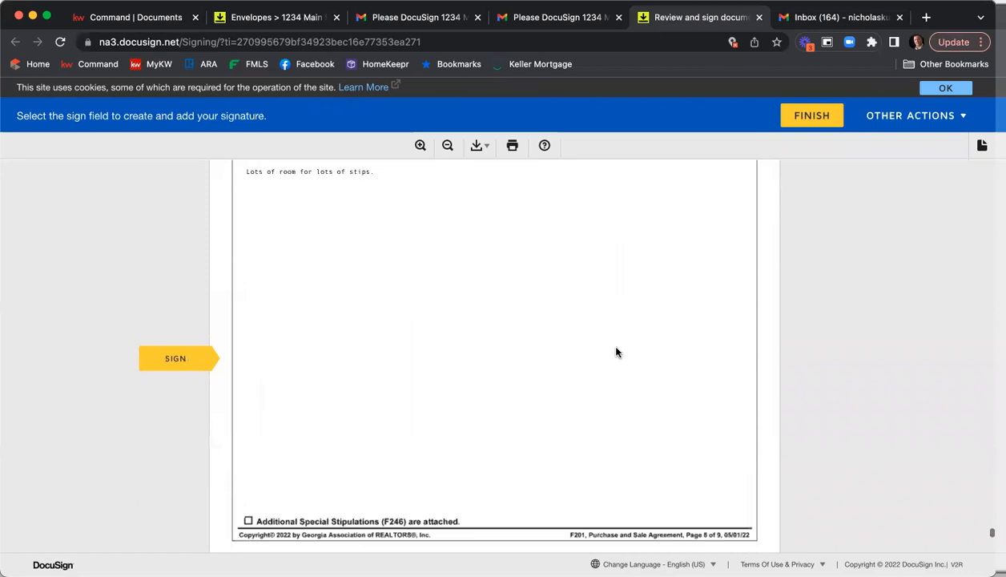
click(565, 359)
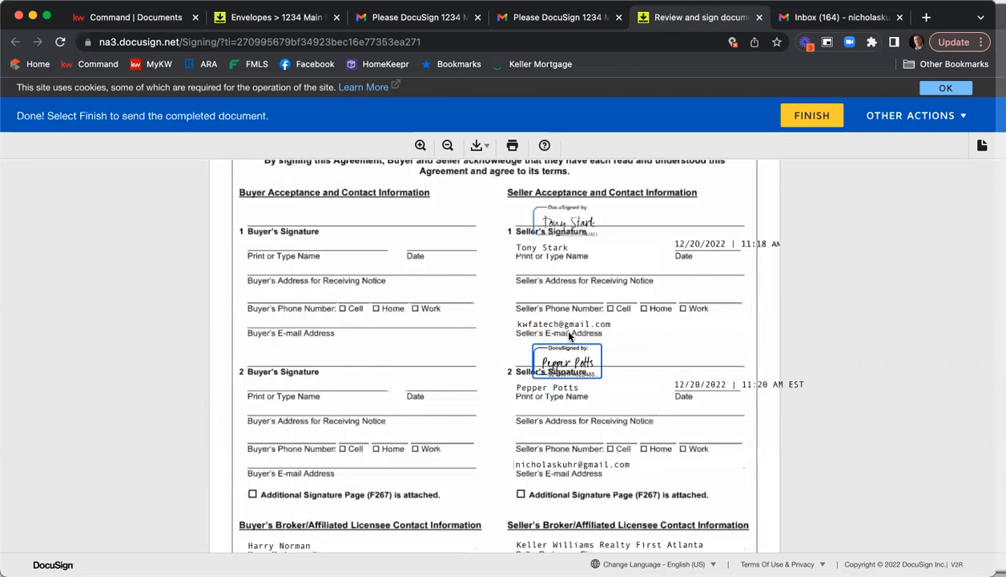
Finish the second seller's signing, decline the free account offer, and close the signing tab
click(800, 118)
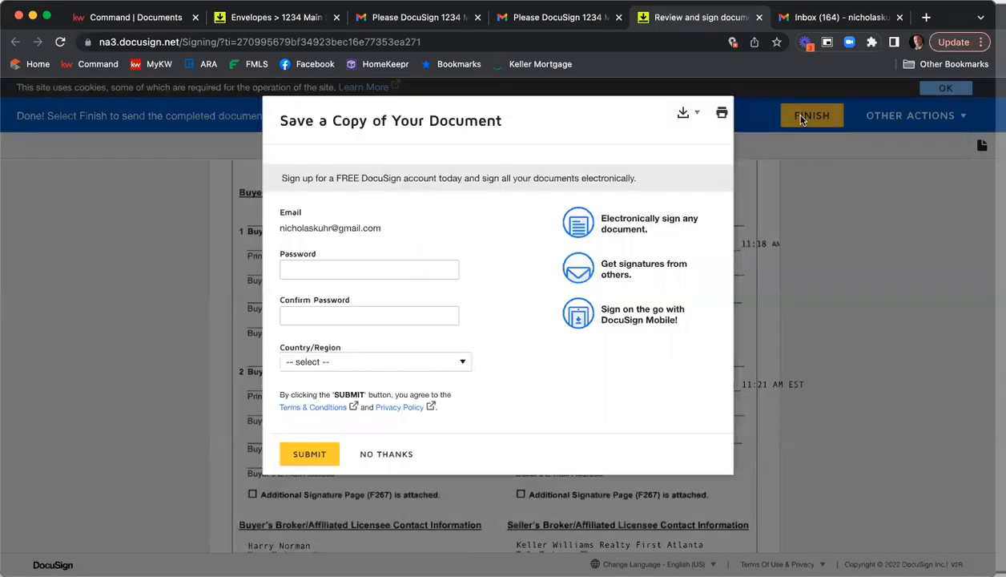
click(387, 455)
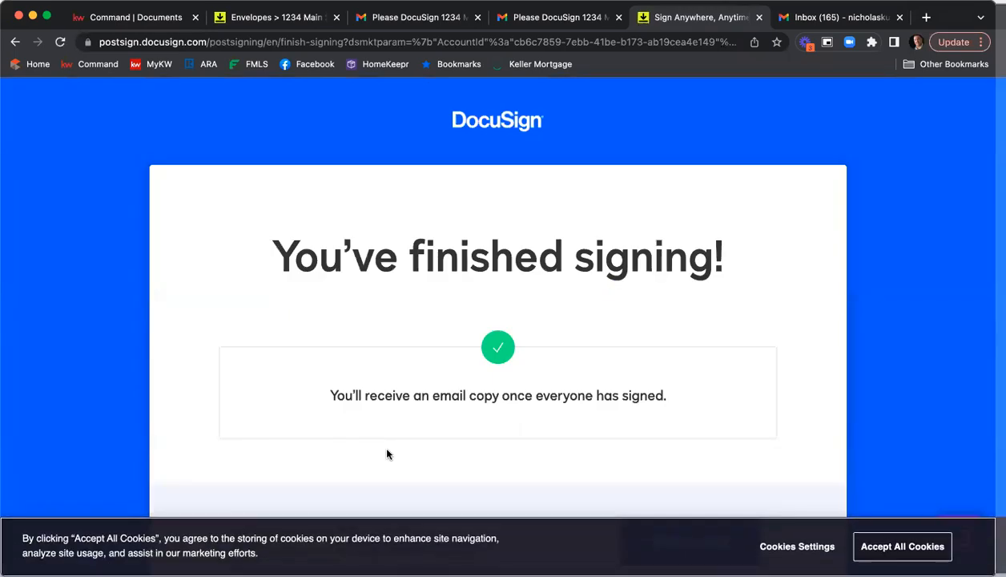
click(760, 17)
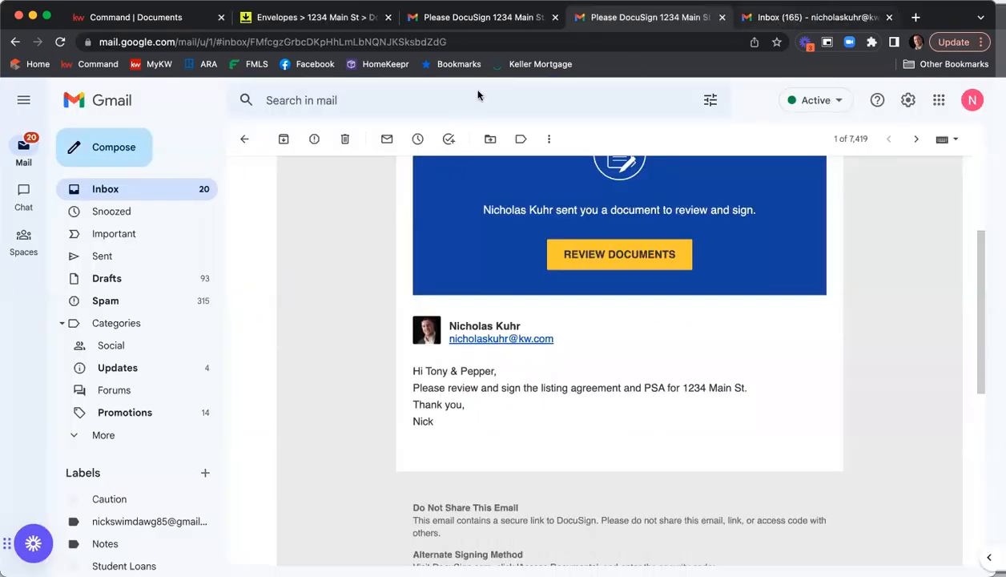
Switch to the listing agent's inbox, open the new DocuSign request for 1234 Main St and start reviewing documents
click(145, 187)
click(532, 18)
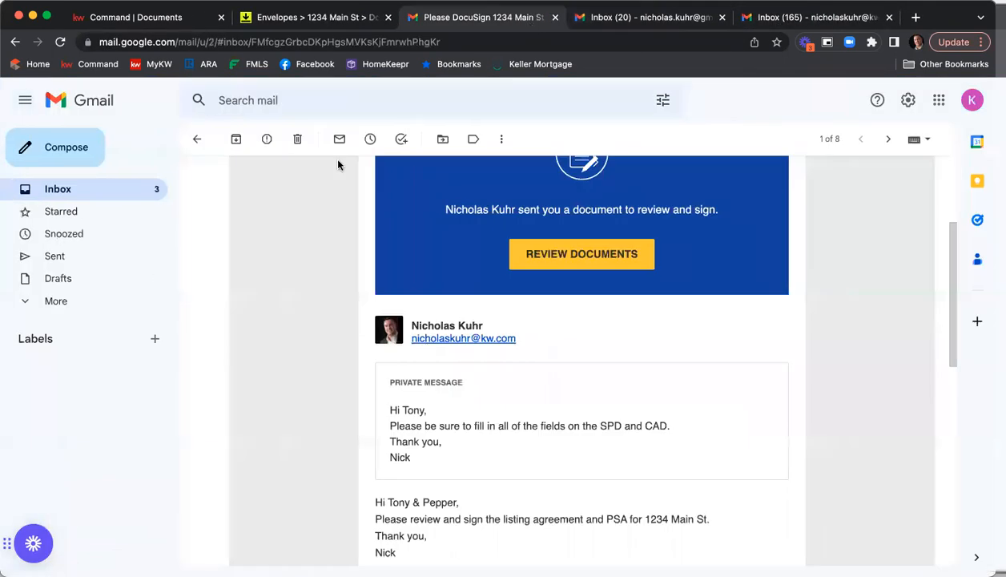
click(88, 191)
click(798, 21)
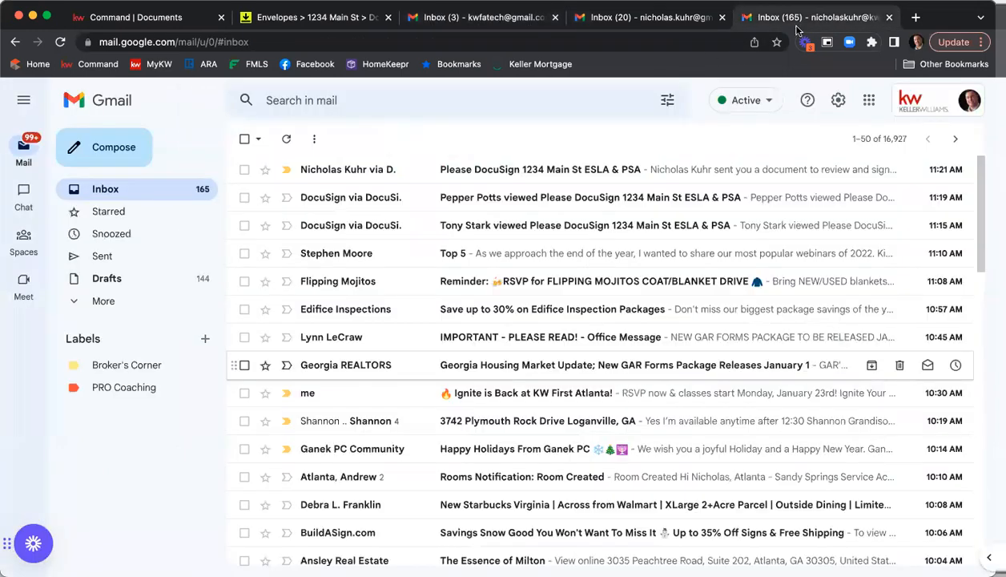
click(493, 172)
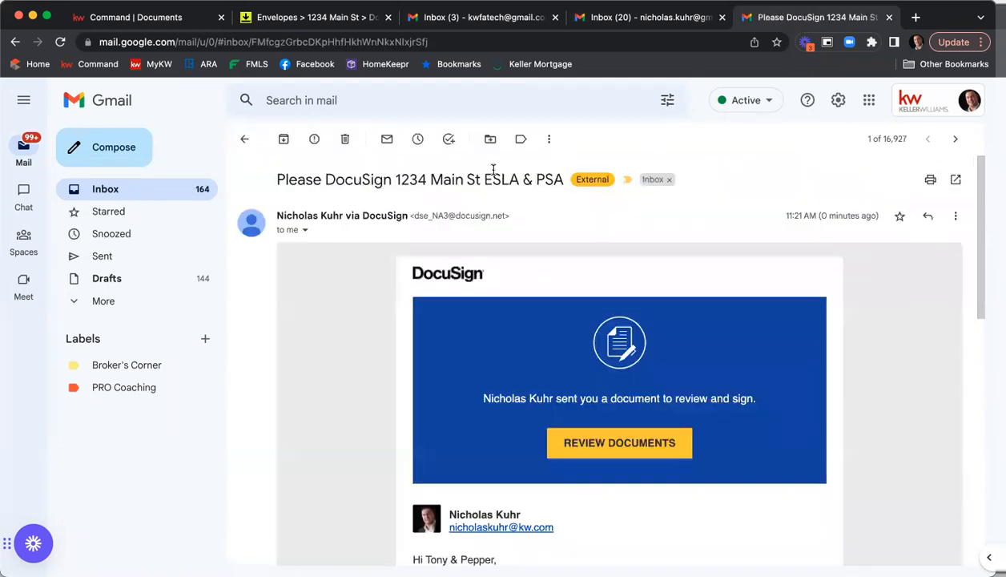
scroll(575, 359, down, 3)
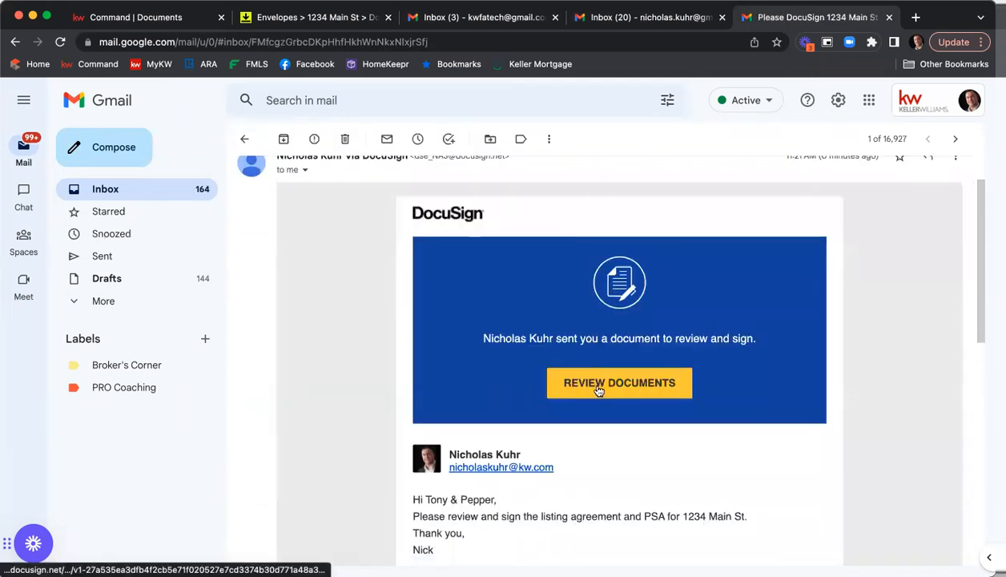
click(597, 387)
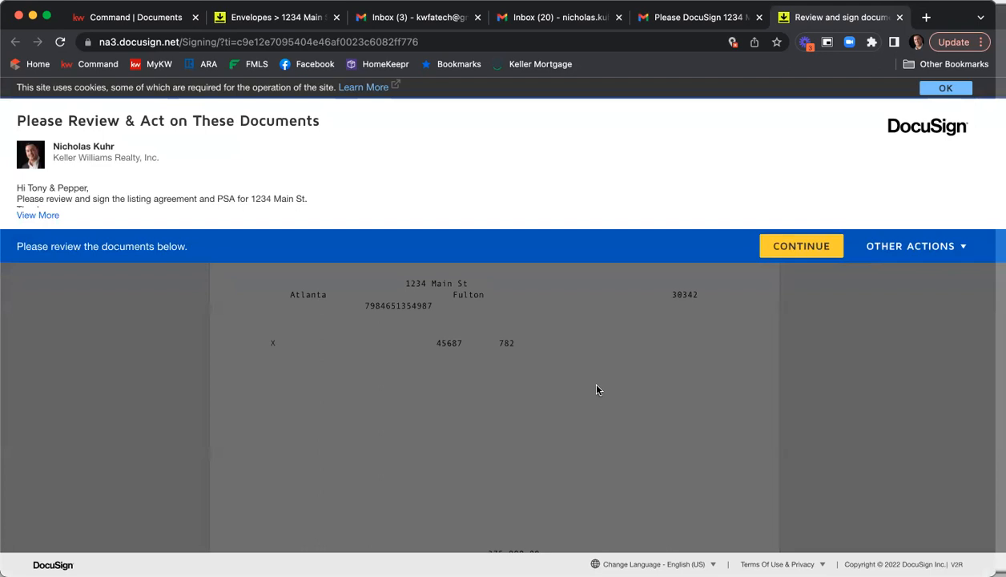
Continue into the envelope and sign the listing agreement's broker/affiliated licensee signature field
click(781, 247)
click(175, 200)
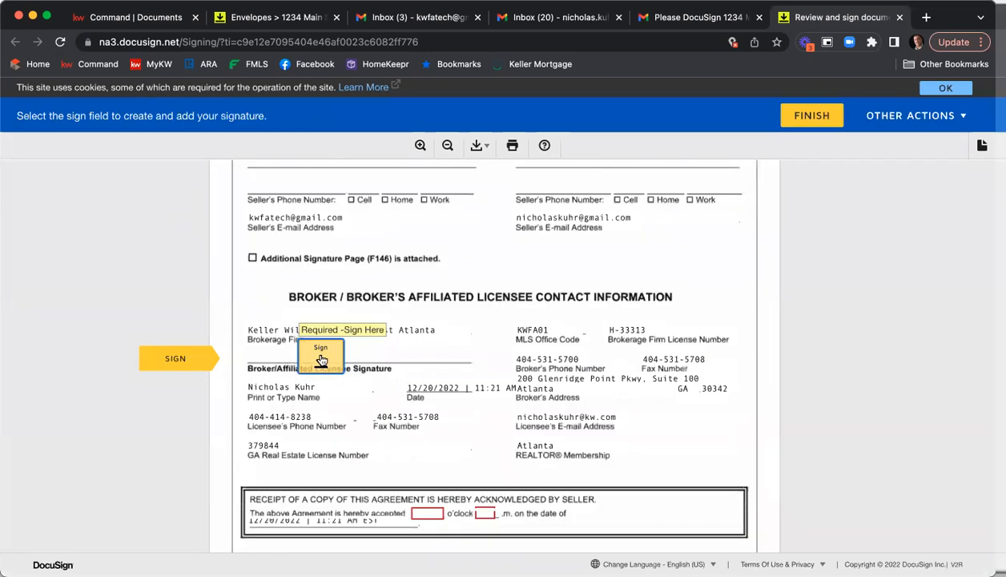
click(320, 358)
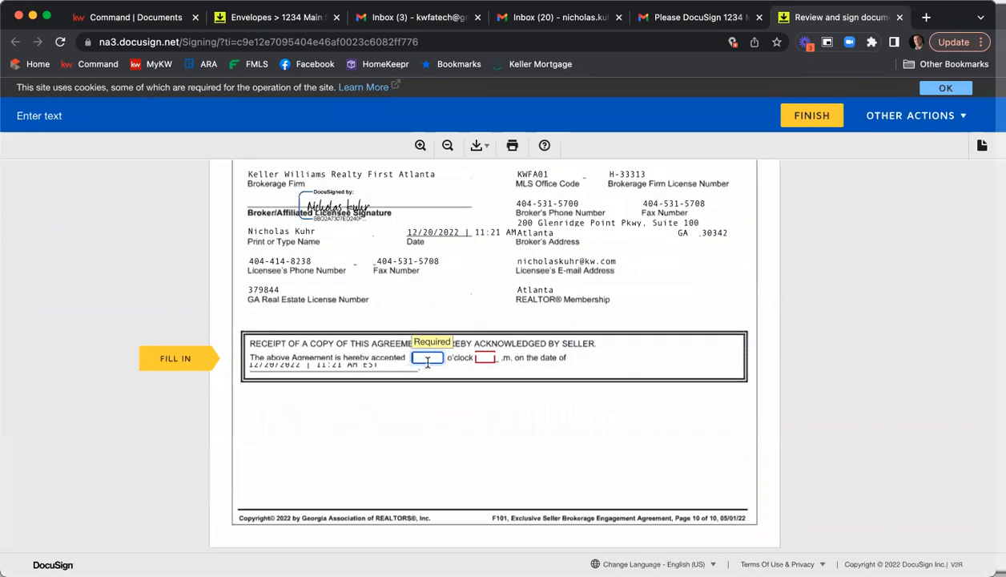
Fill in the seller receipt acknowledgement time as 12 o'clock p.m
text(12)
key(Tab)
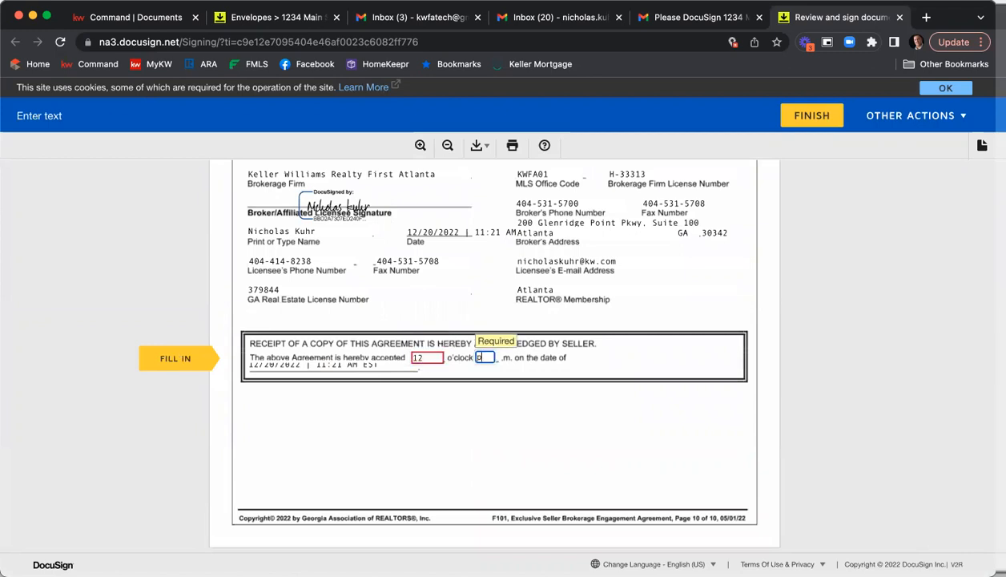
text(p)
Advance to the purchase and sale agreement and sign the seller's broker/affiliated licensee signature field
click(179, 362)
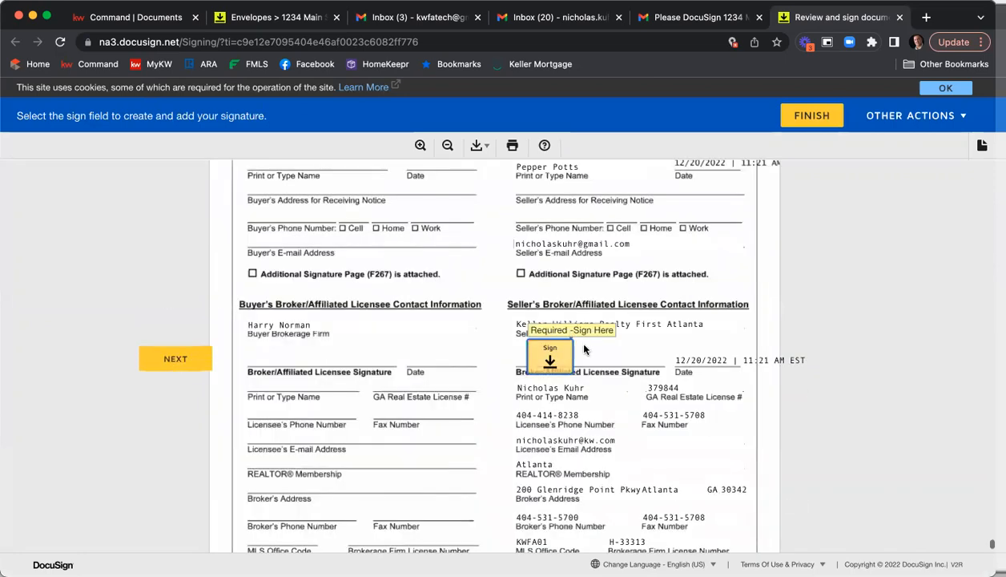
click(570, 352)
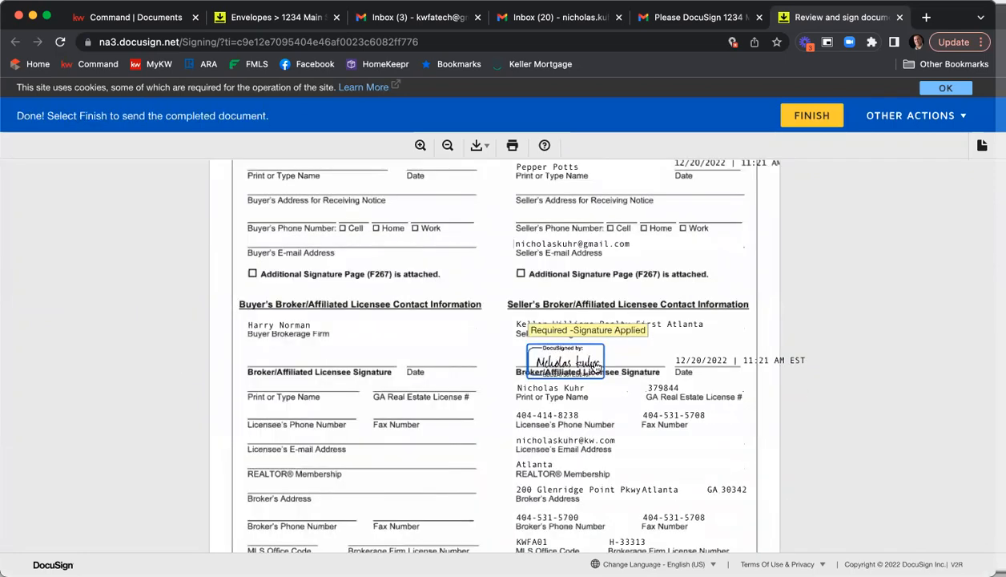
Finish the agent's signing, decline the DocuSign login, and close the signing tab
click(812, 115)
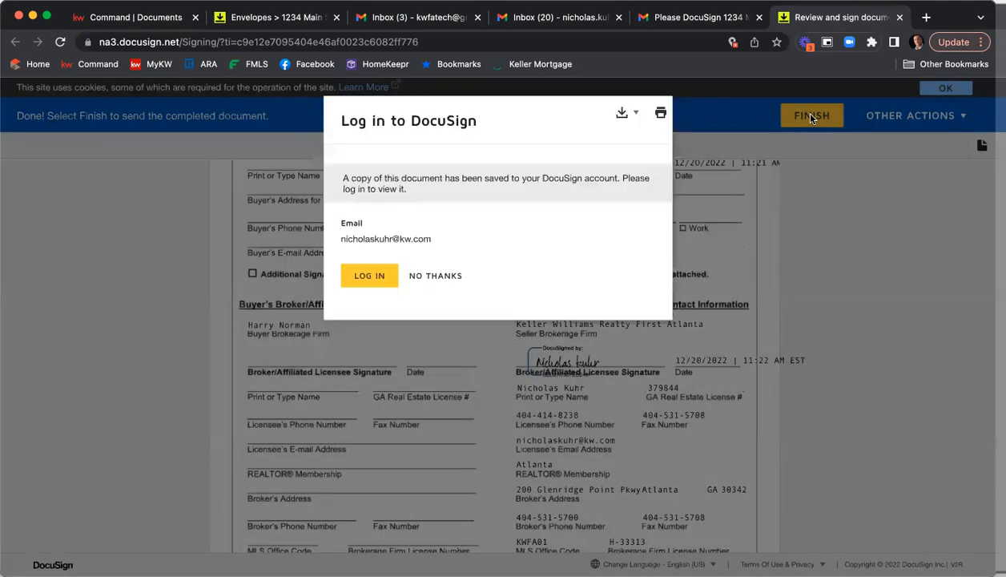
click(420, 276)
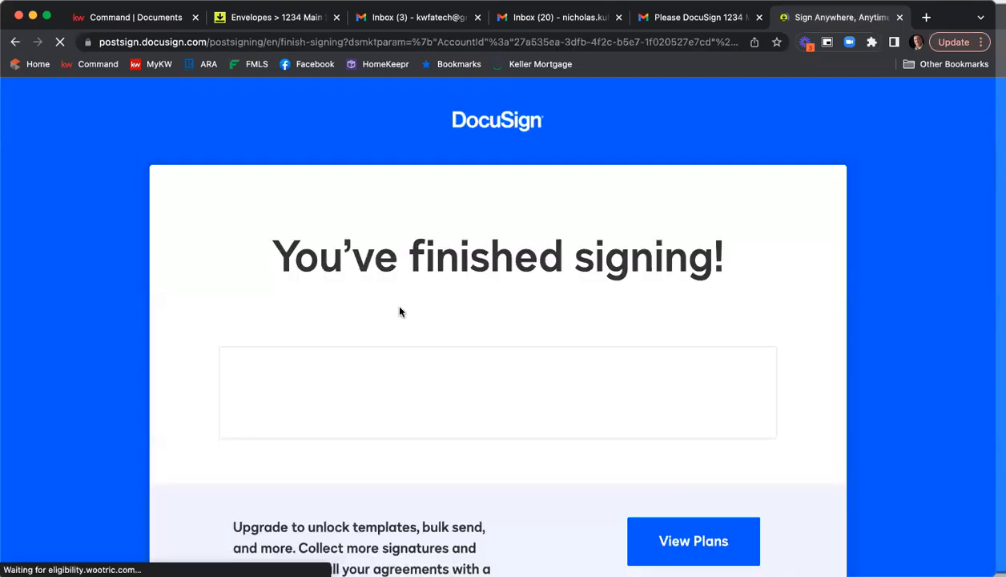
click(900, 17)
Open the completed envelope e-mail in the first seller's inbox and scroll through its attachments
click(245, 139)
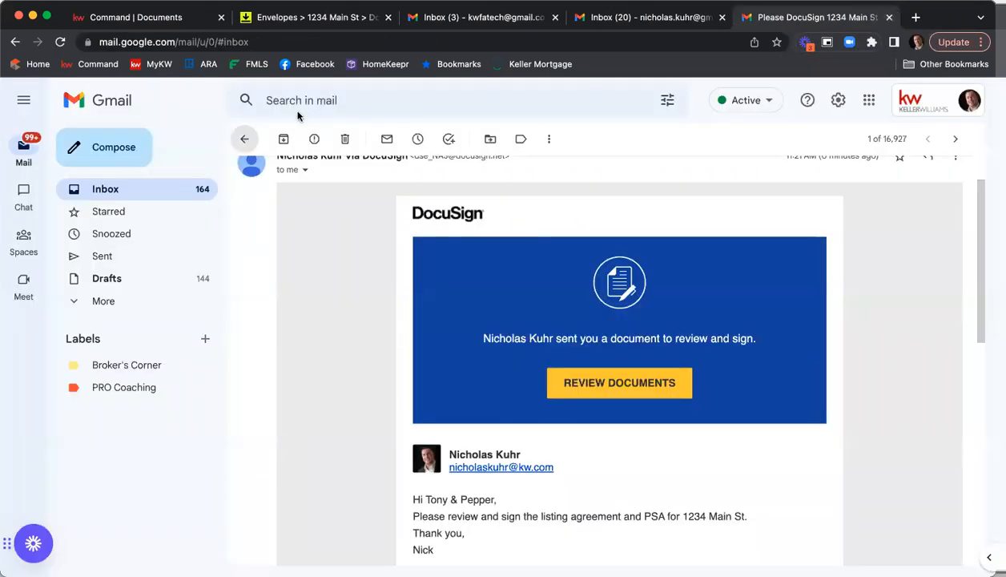
click(529, 18)
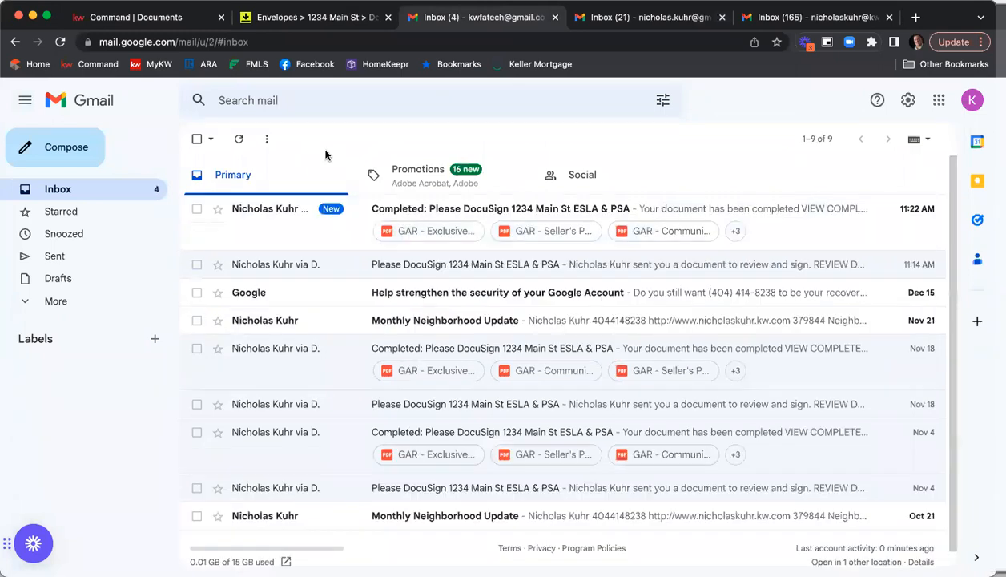
click(429, 213)
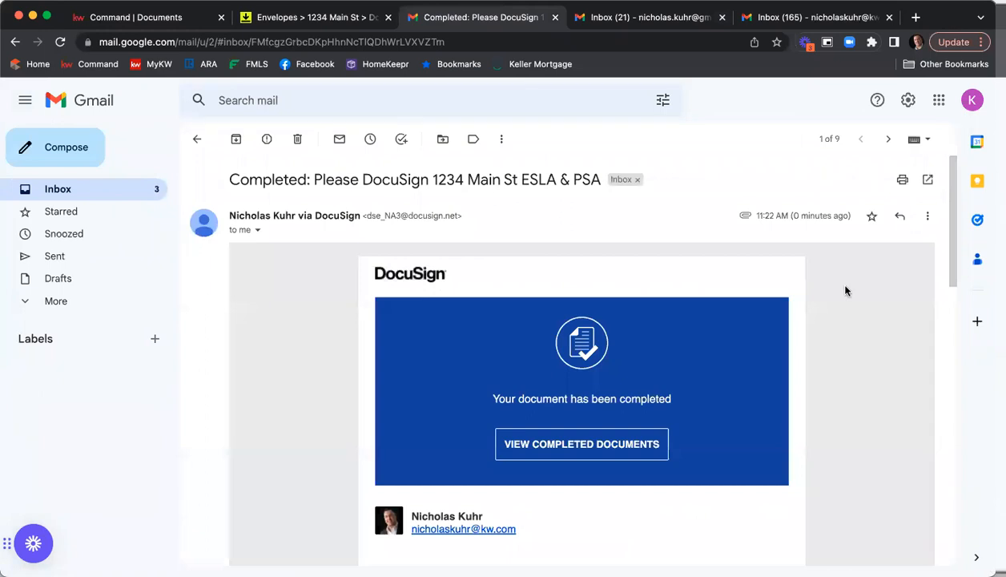
scroll(845, 290, down, 5)
scroll(845, 291, down, 8)
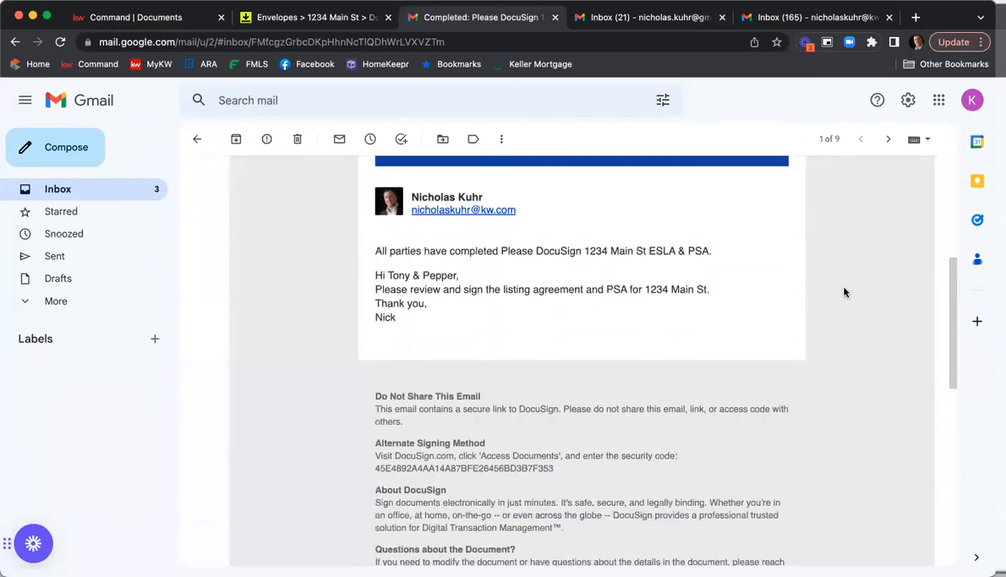
scroll(850, 291, down, 4)
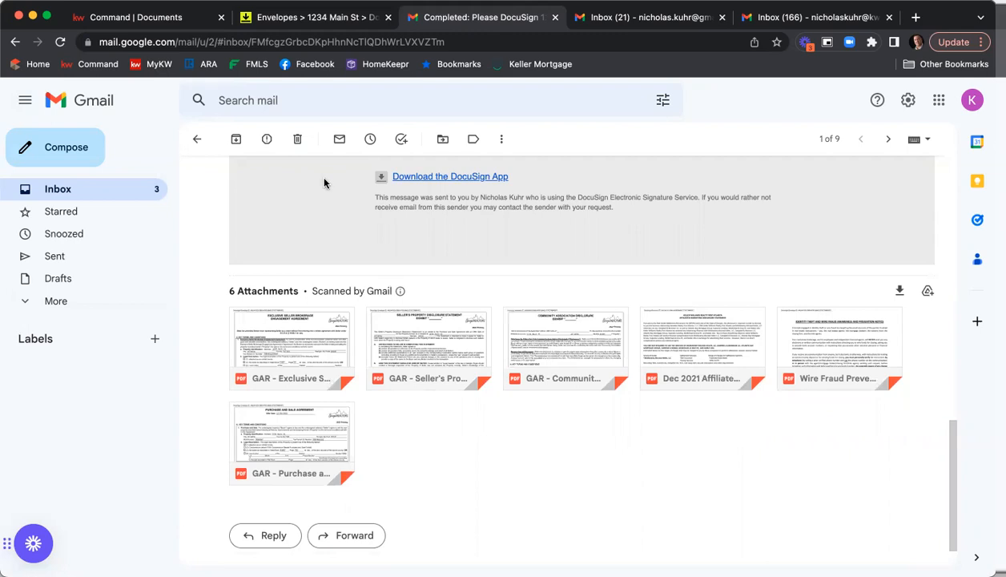
Refresh the room's envelope list and view the completed envelope's recipient details
click(340, 22)
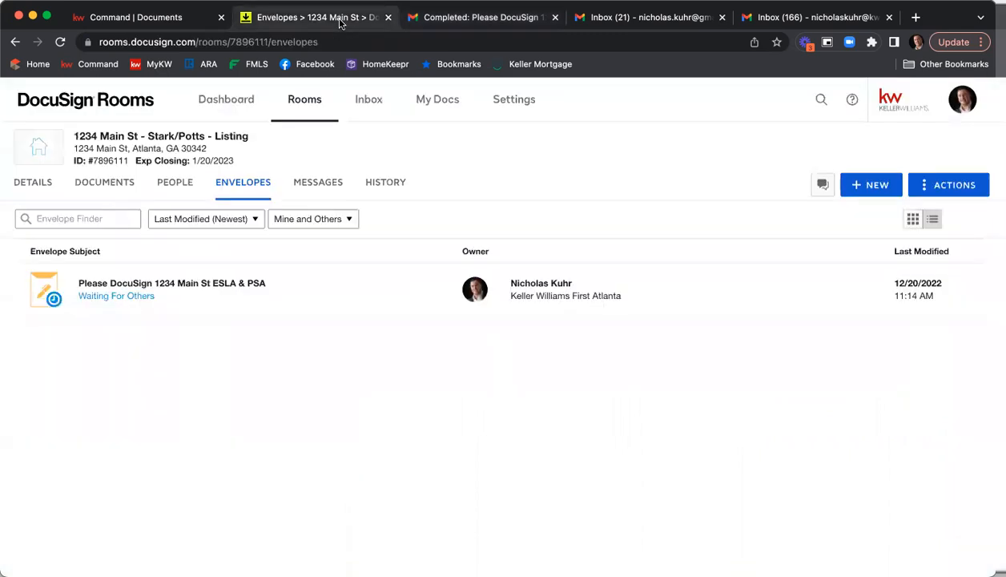
click(61, 43)
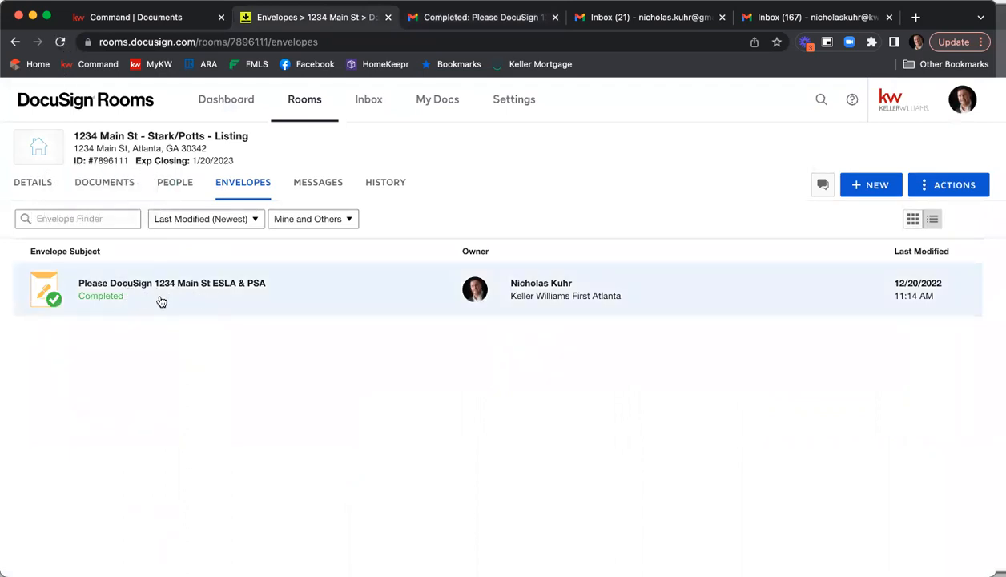
click(110, 299)
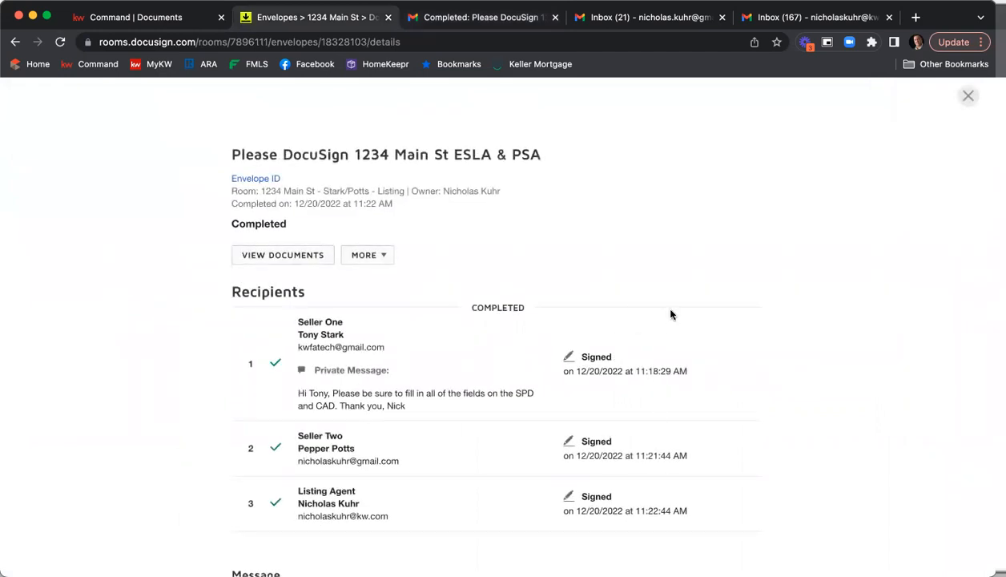
click(967, 96)
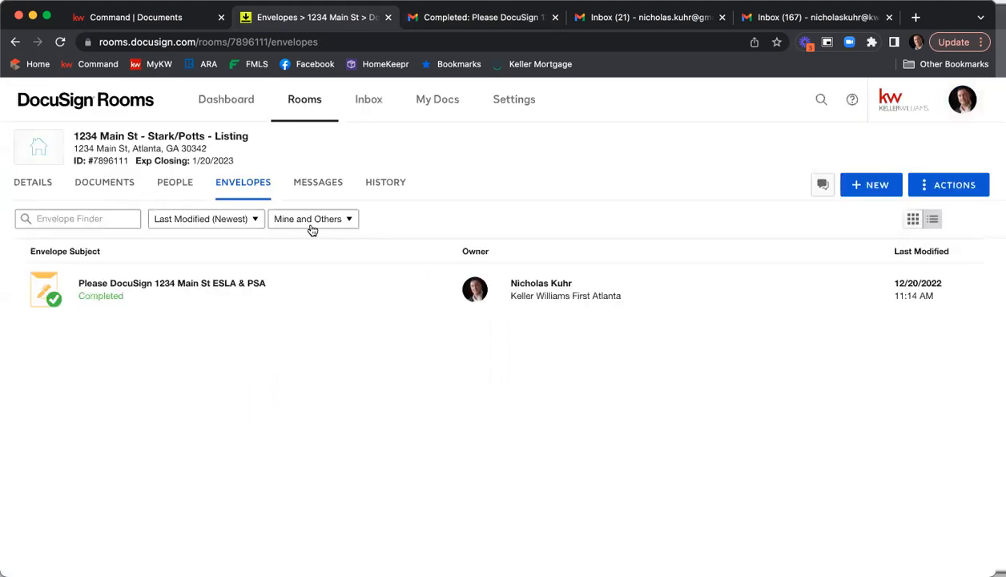
Open the room's documents and scroll through the filed listing agreement and room documents
click(105, 187)
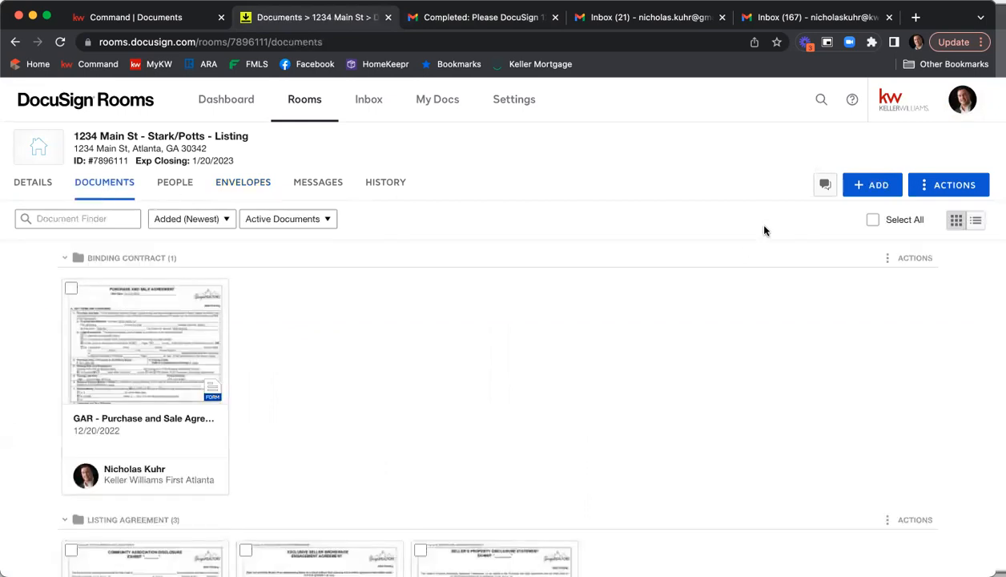
scroll(763, 231, down, 5)
scroll(763, 232, down, 10)
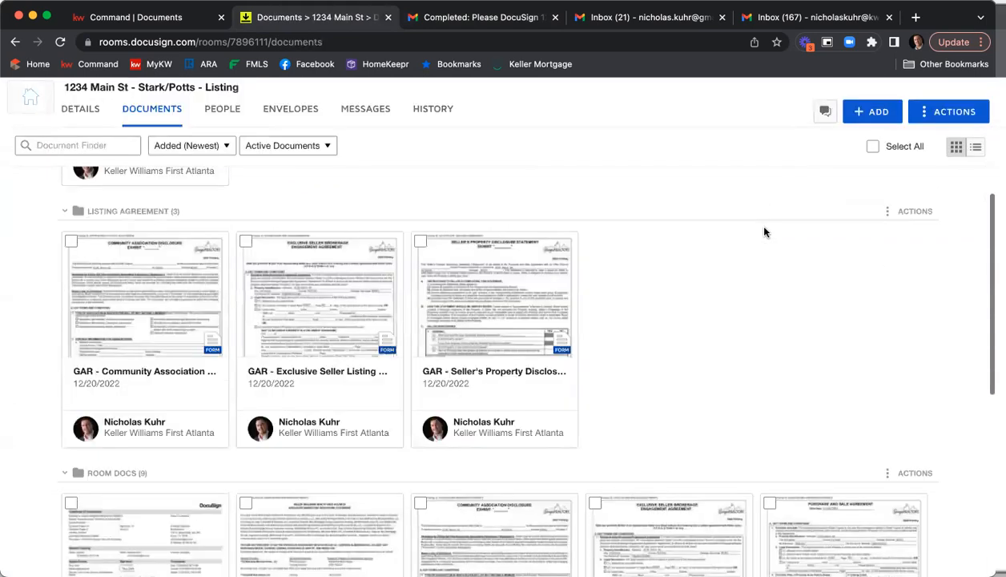
scroll(763, 254, down, 2)
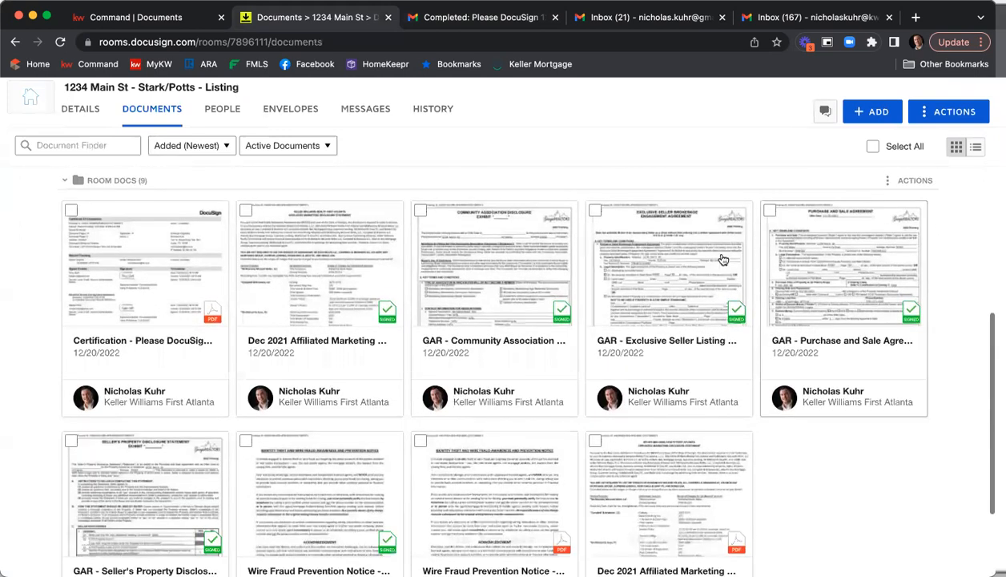
scroll(840, 343, down, 1)
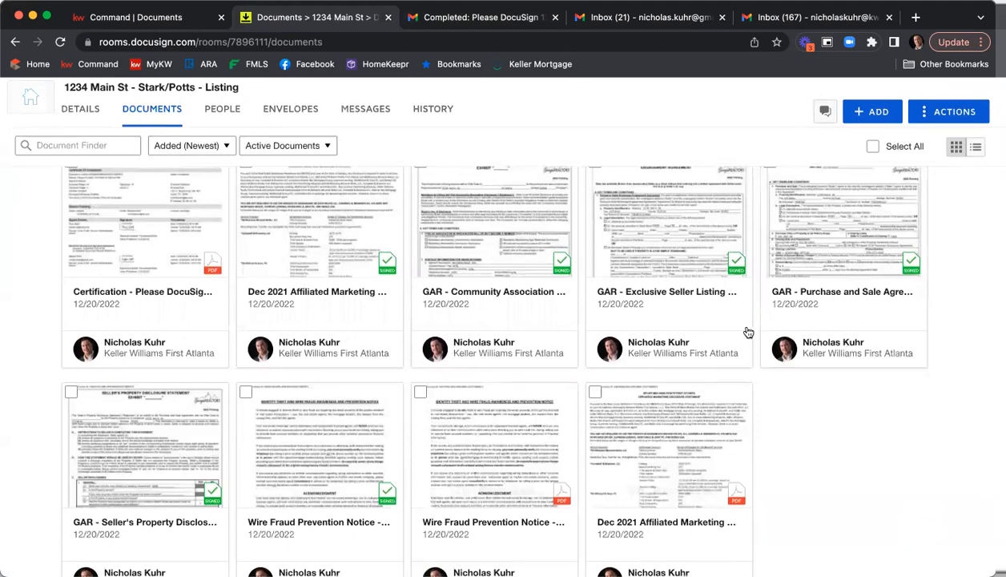
Move the five signed listing documents, from Affiliated Marketing to Wire Fraud Prevention Notice, into the room's Listing Agreement folder
scroll(733, 265, up, 1)
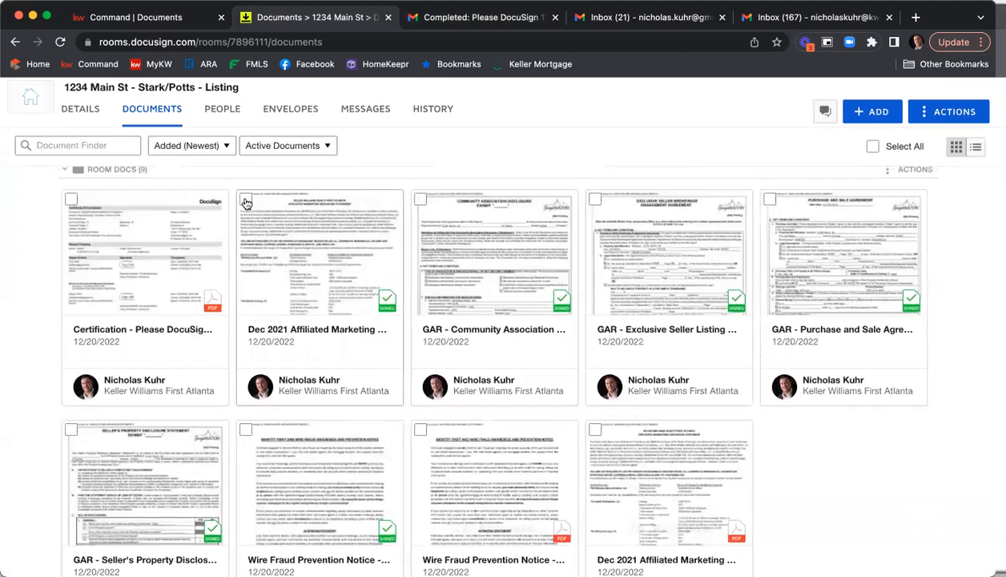
click(246, 200)
click(420, 199)
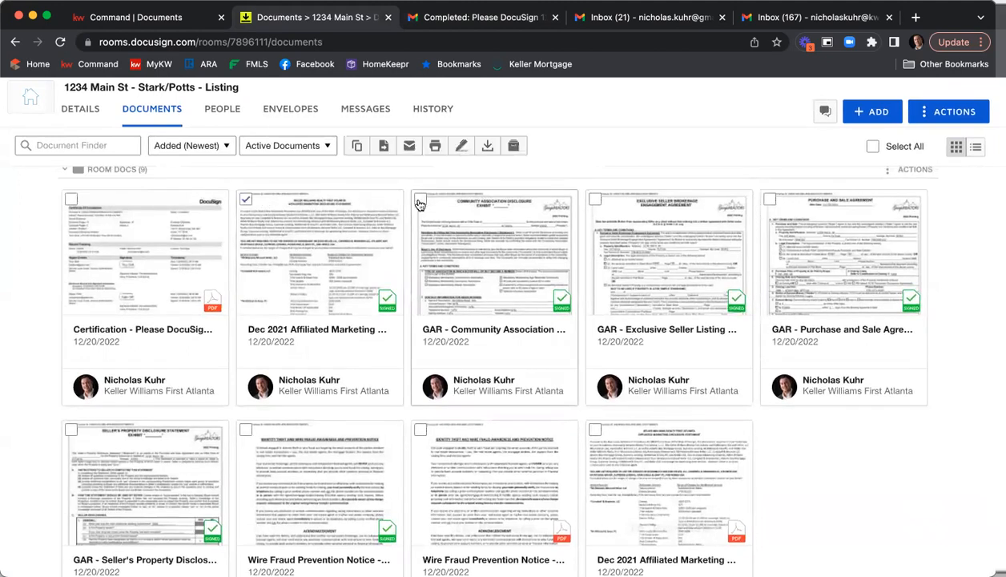
click(593, 198)
scroll(118, 385, down, 2)
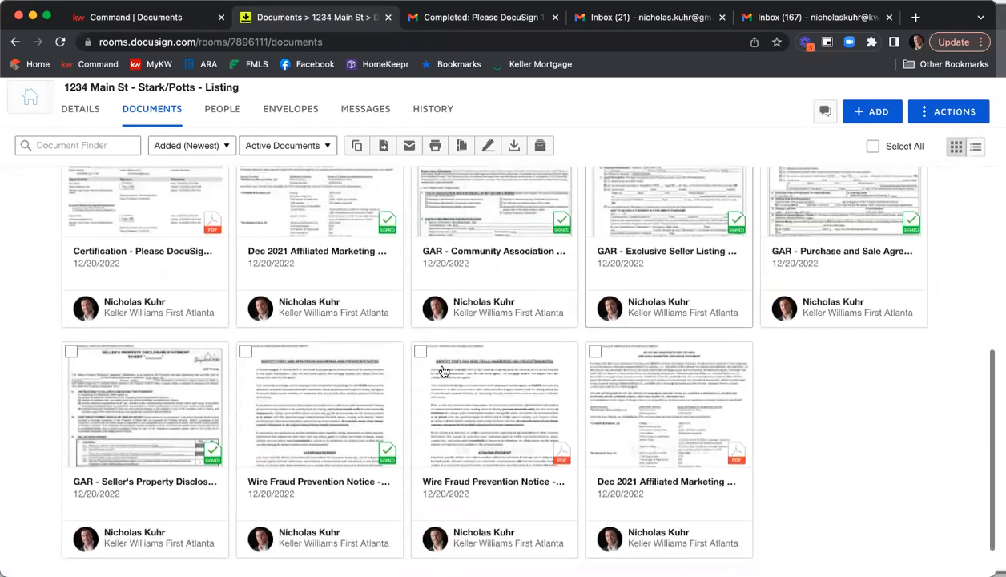
click(71, 352)
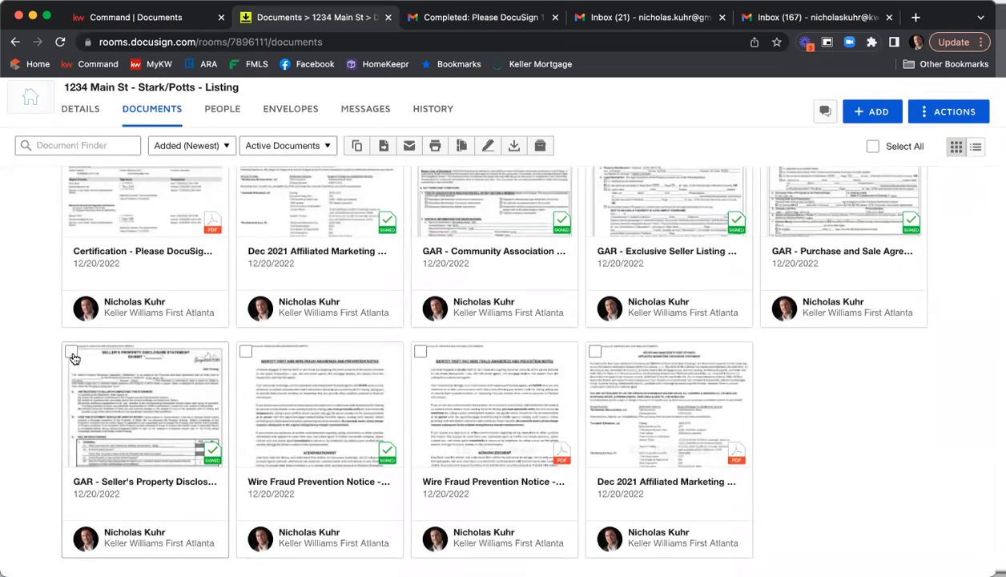
click(247, 352)
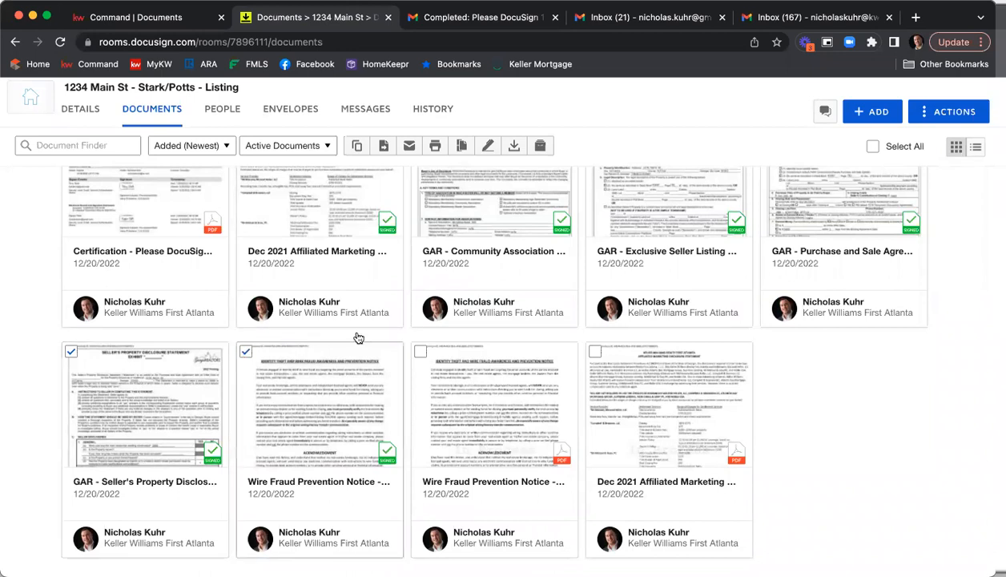
click(384, 147)
click(378, 230)
click(380, 255)
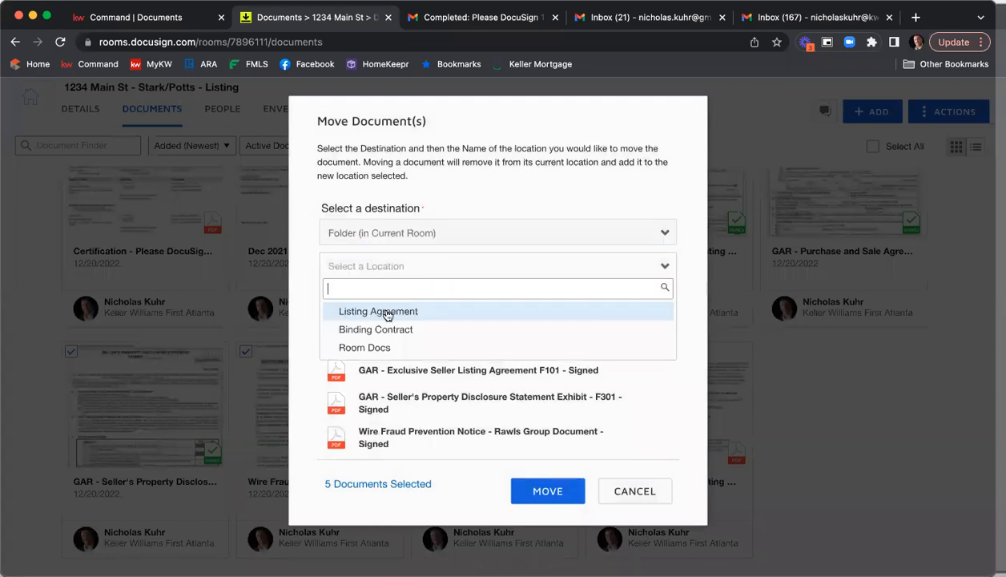
click(387, 314)
click(569, 490)
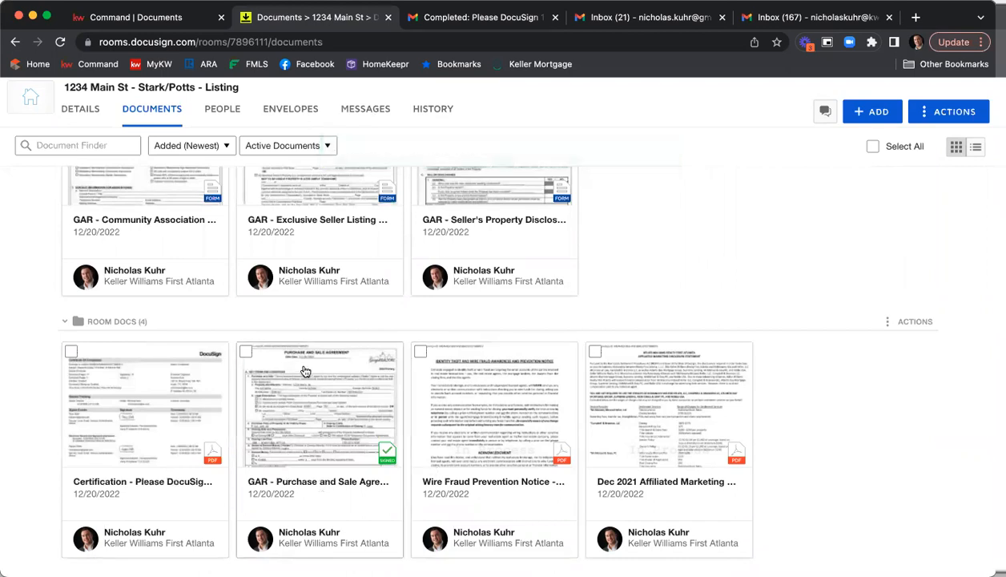
Move the signed GAR Purchase and Sale Agreement into the room's Binding Contract folder
scroll(313, 375, up, 2)
scroll(317, 378, down, 1)
click(245, 411)
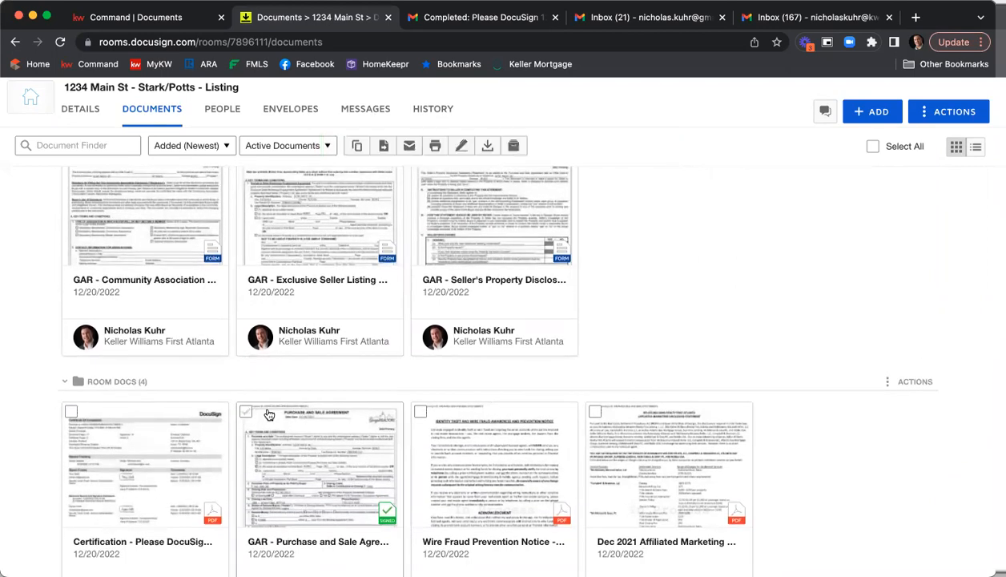
click(384, 145)
click(345, 232)
click(381, 264)
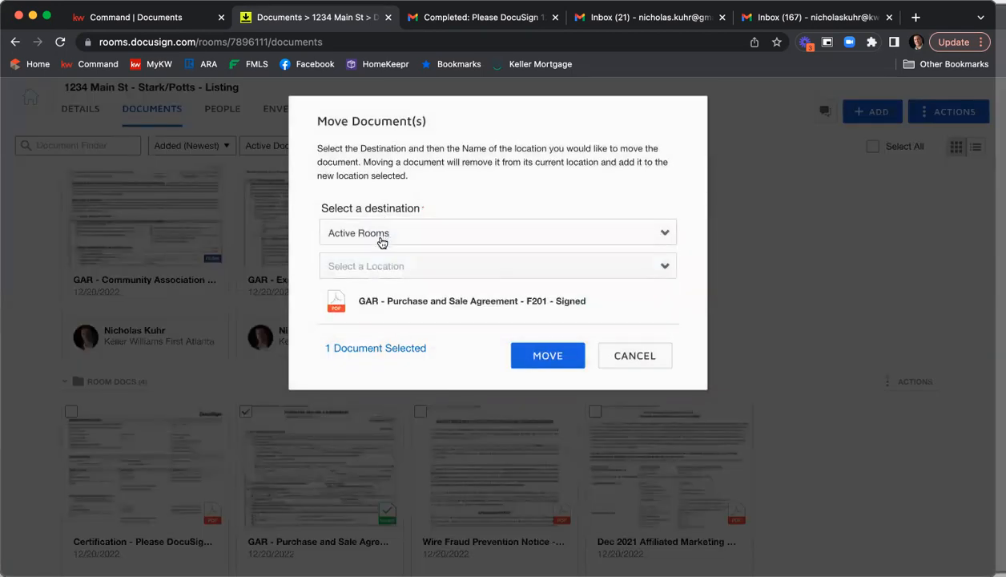
click(385, 238)
click(387, 217)
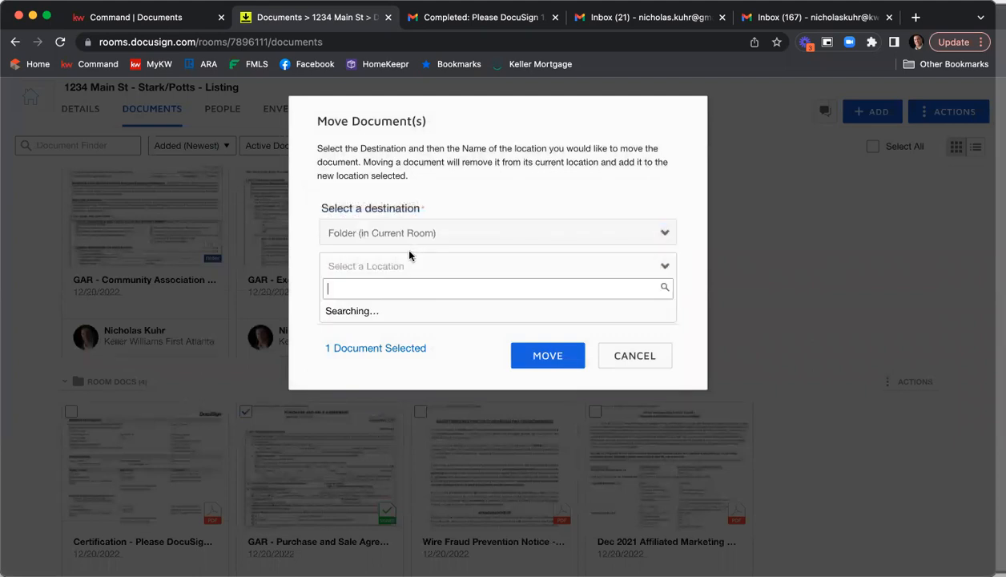
click(377, 329)
click(535, 356)
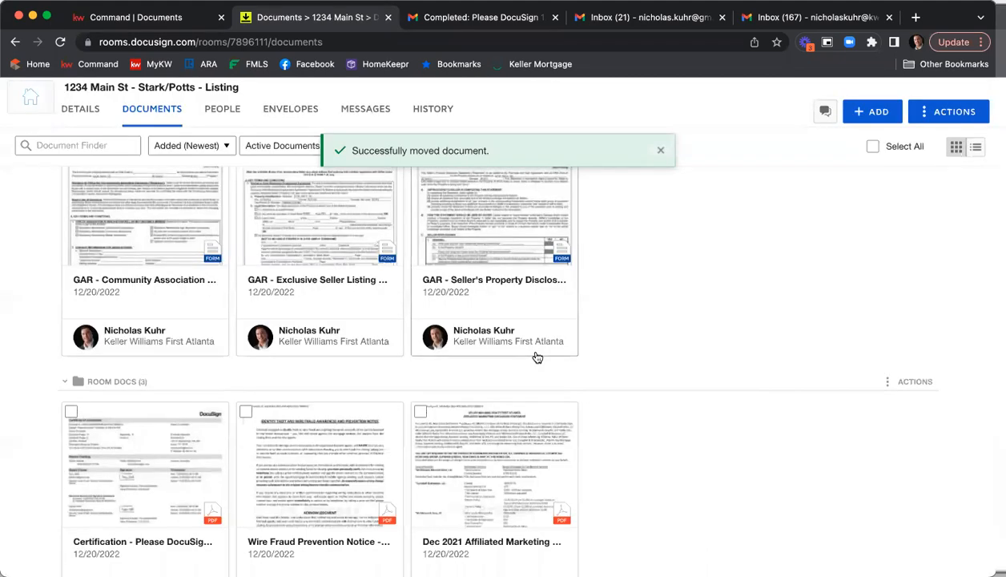
Open the envelope's Certificate of Completion and review the signer events for both sellers and the agent
scroll(163, 486, down, 2)
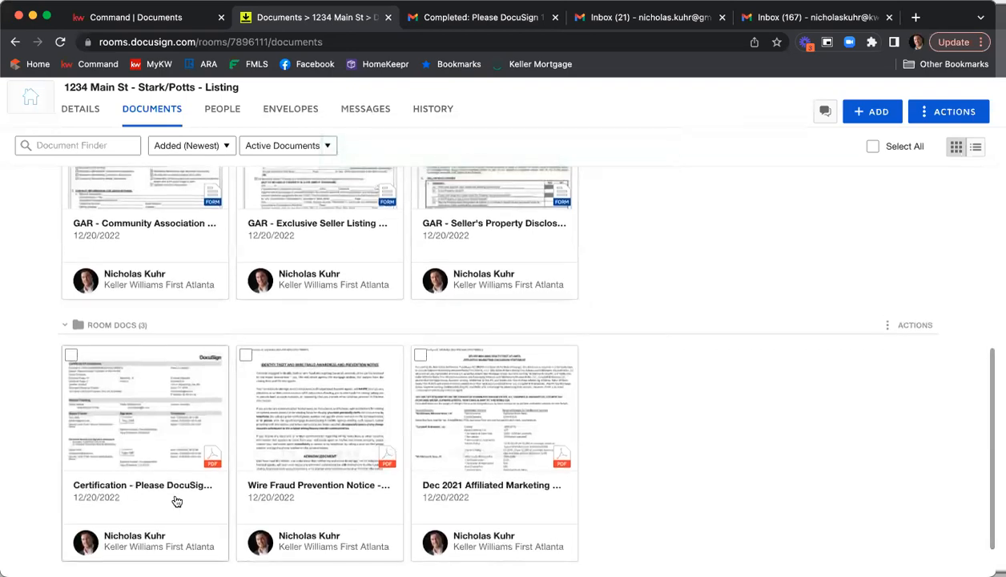
click(142, 429)
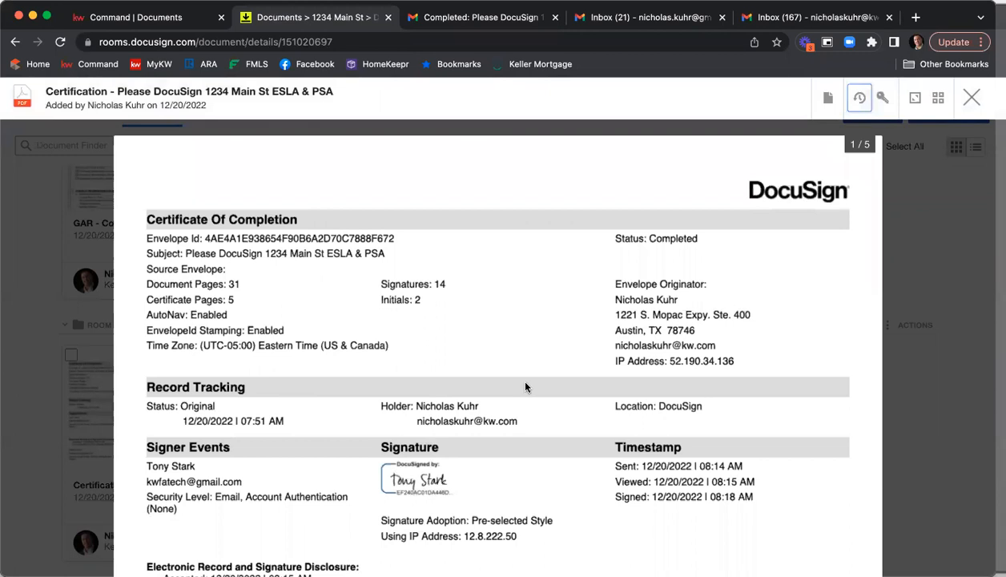
scroll(528, 388, down, 3)
scroll(758, 389, down, 8)
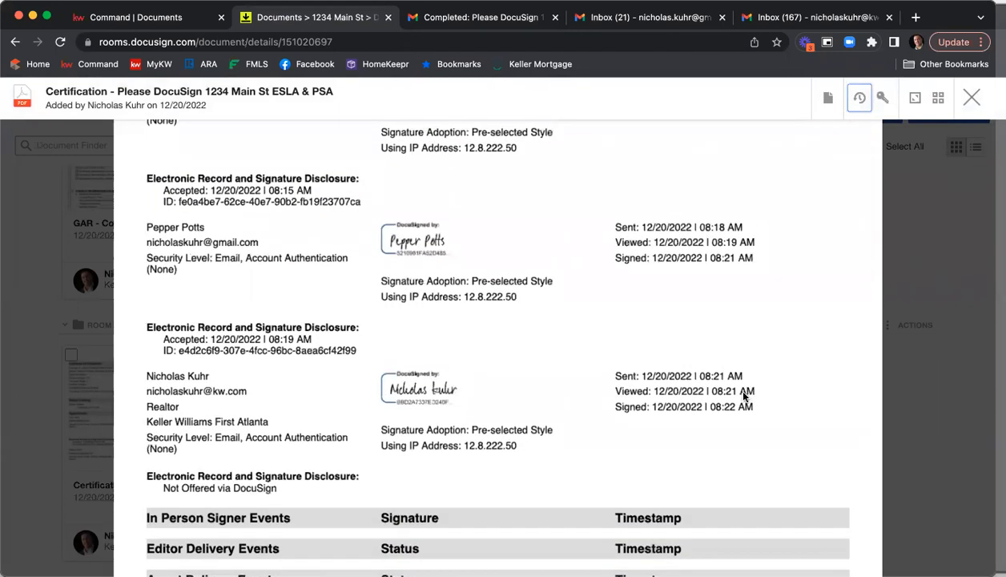
scroll(610, 332, down, 3)
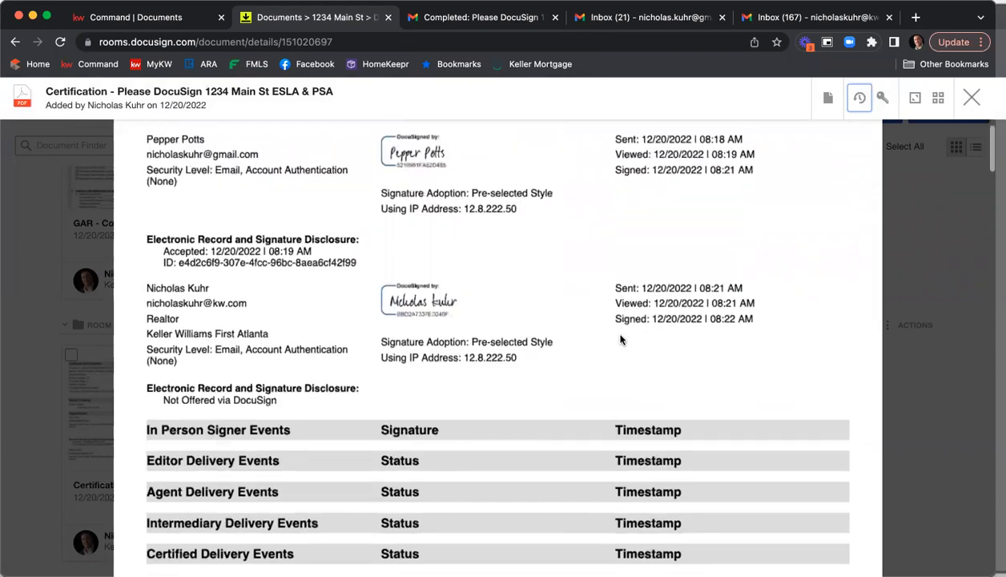
click(970, 99)
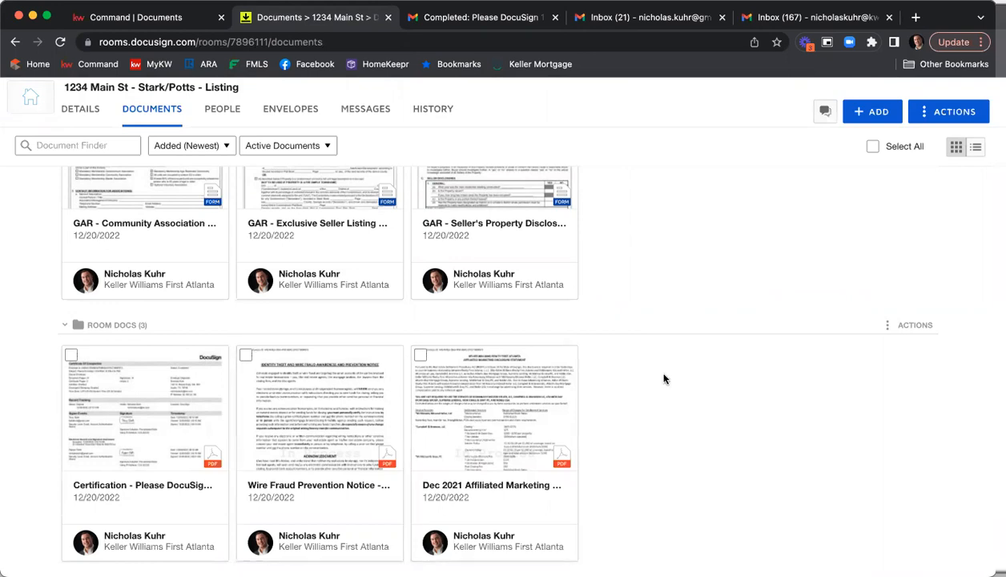
Scroll through the documents now filed in the Listing Agreement folder
scroll(398, 394, up, 1)
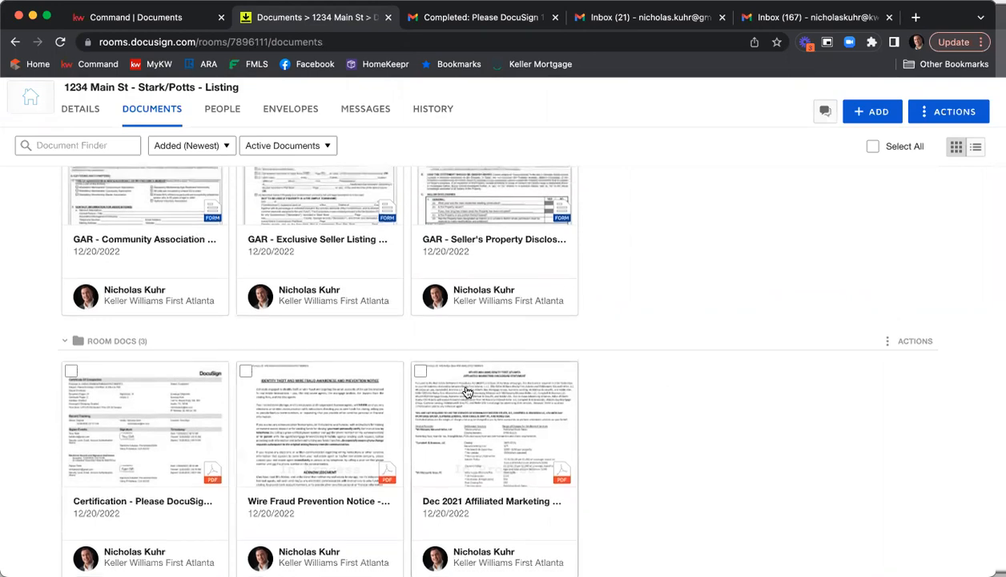
scroll(557, 398, up, 5)
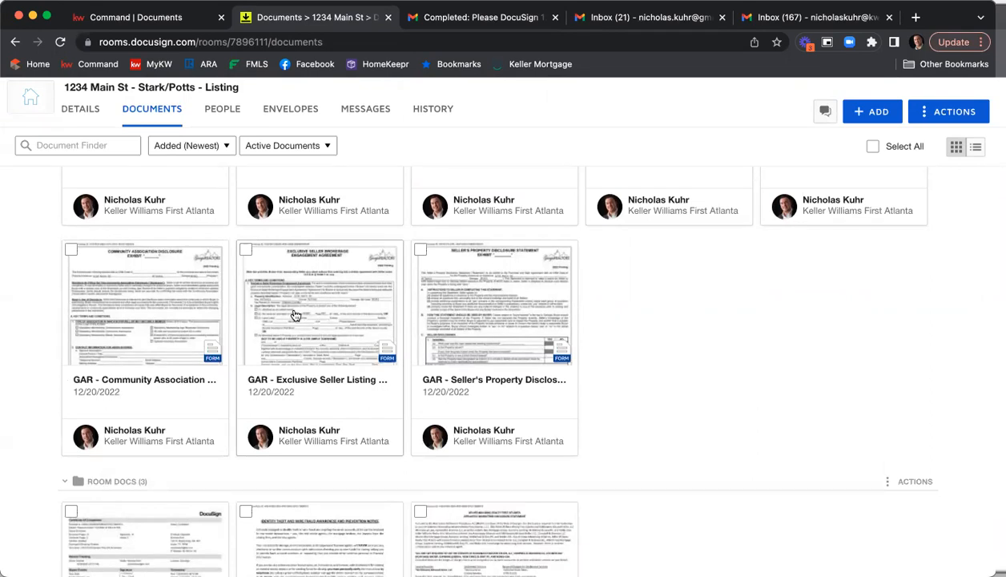
scroll(433, 316, up, 3)
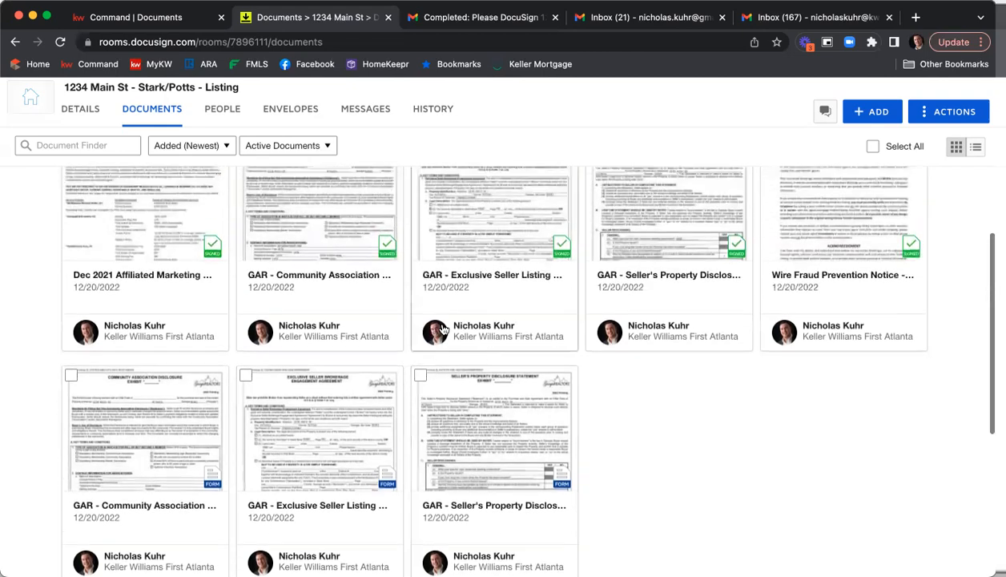
scroll(508, 366, up, 3)
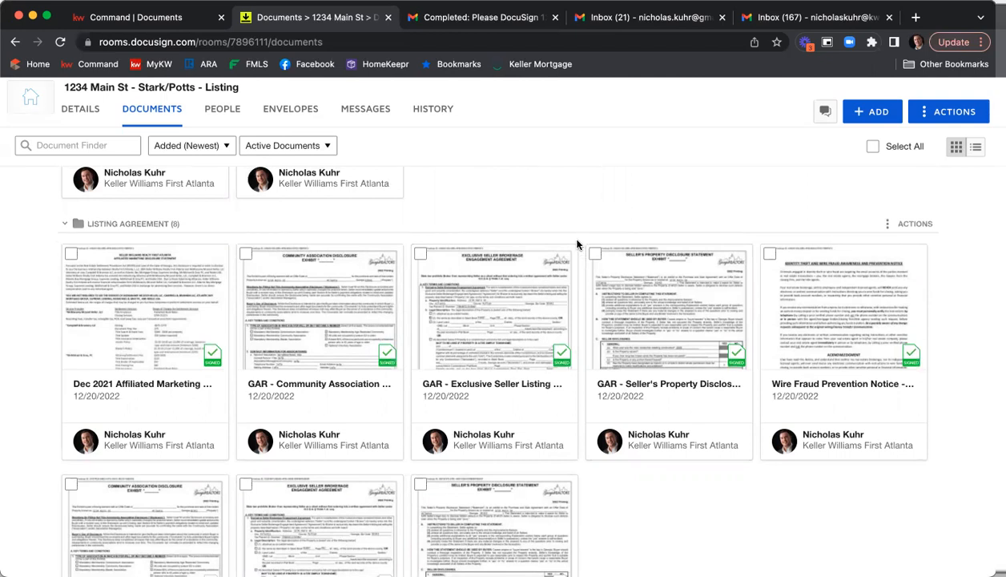
Switch to the Command listing's Documents page and attach files from DocuSign using the Listing Agreement working folder
click(158, 28)
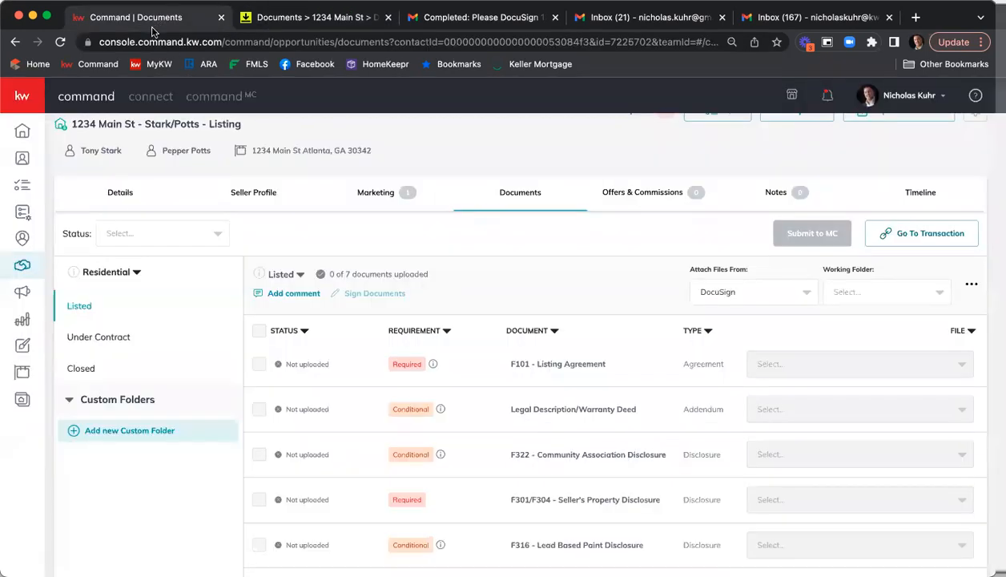
click(63, 42)
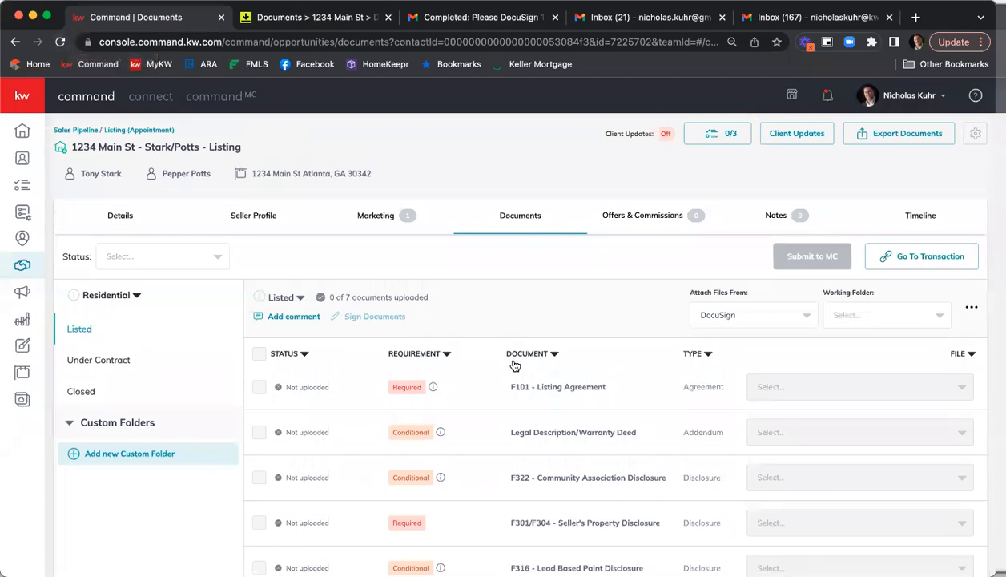
scroll(584, 281, down, 1)
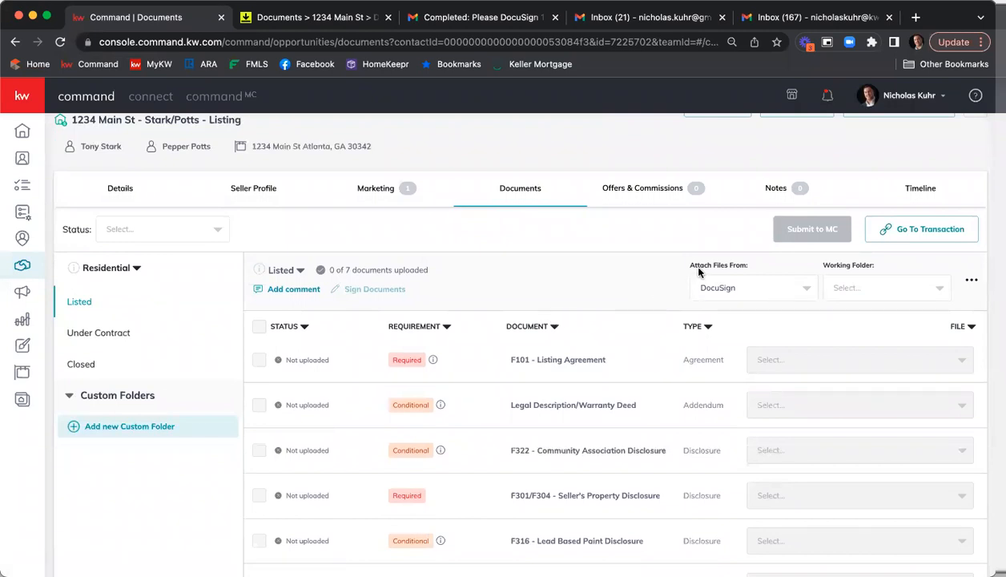
scroll(692, 267, down, 1)
click(792, 286)
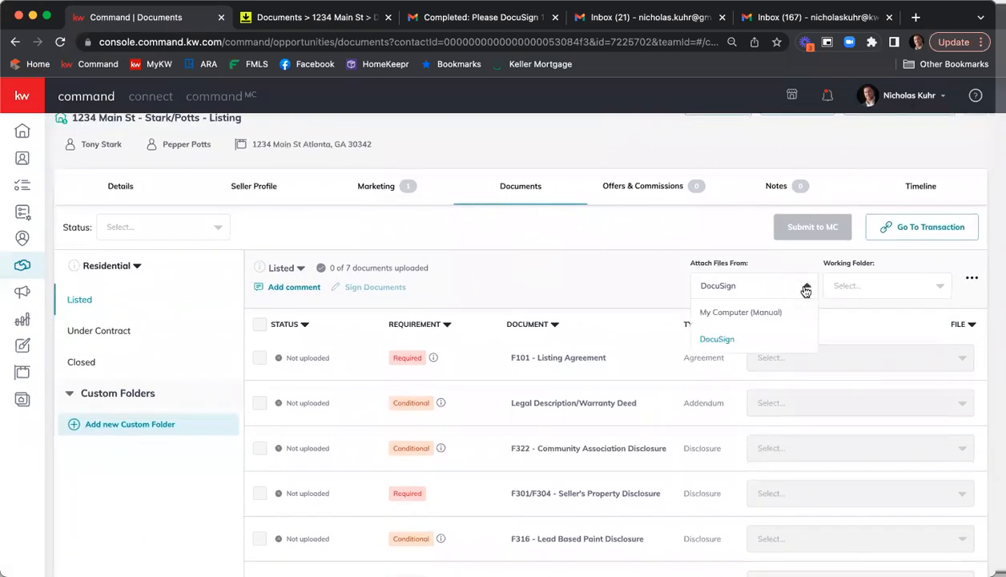
click(715, 338)
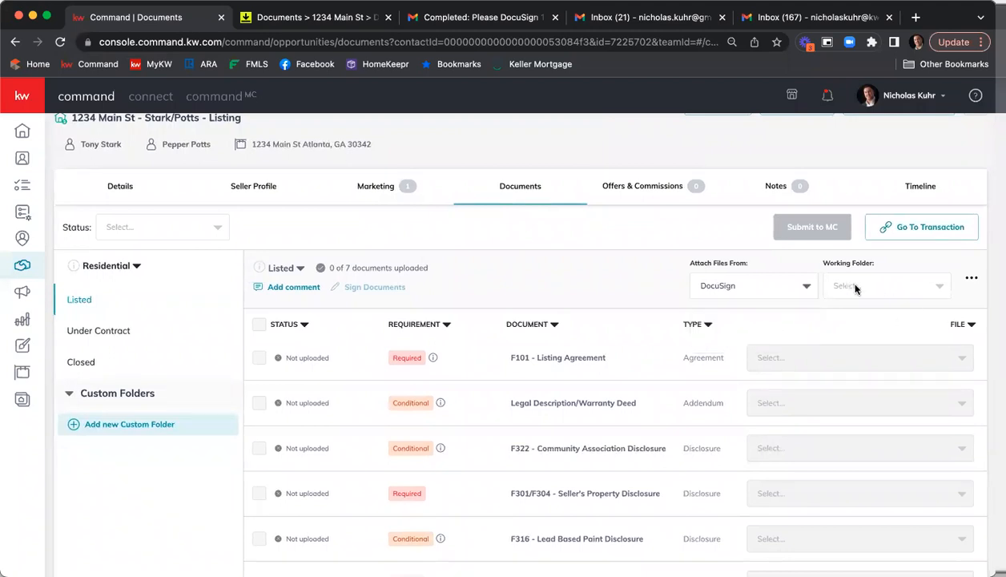
click(921, 286)
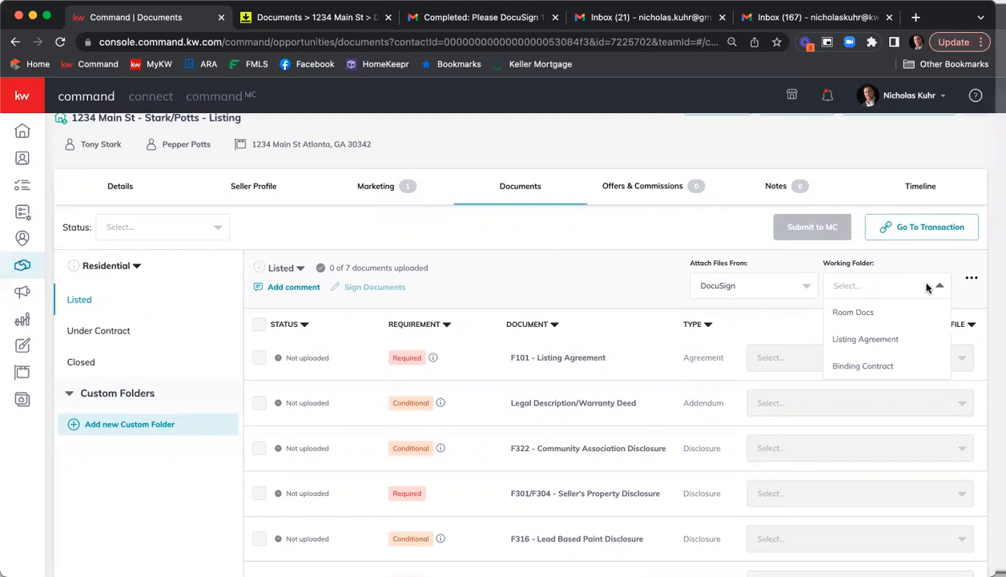
click(904, 343)
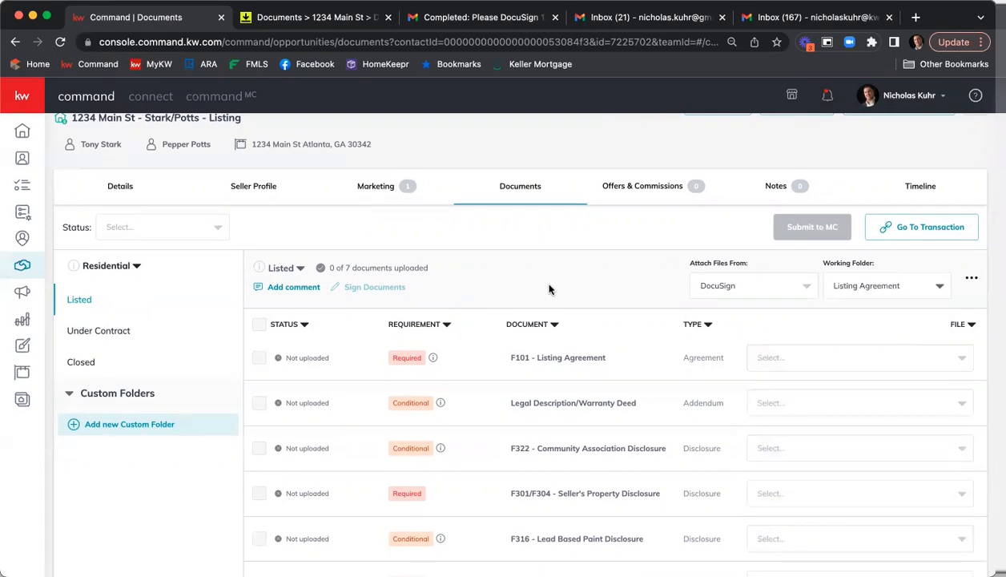
Attach the signed GAR Exclusive Seller Listing Agreement F101 PDF to the F101 Listing Agreement requirement
scroll(581, 254, down, 2)
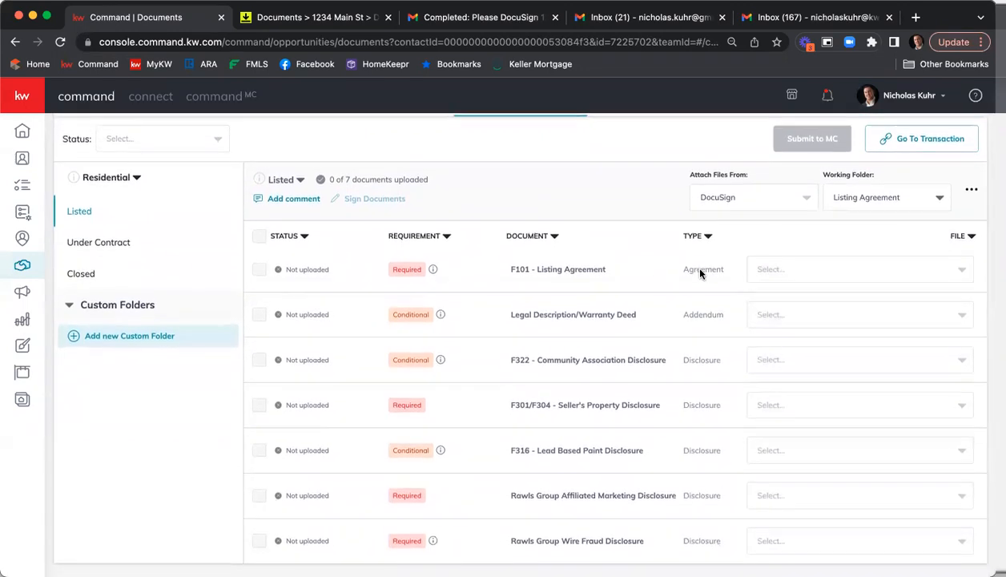
click(917, 270)
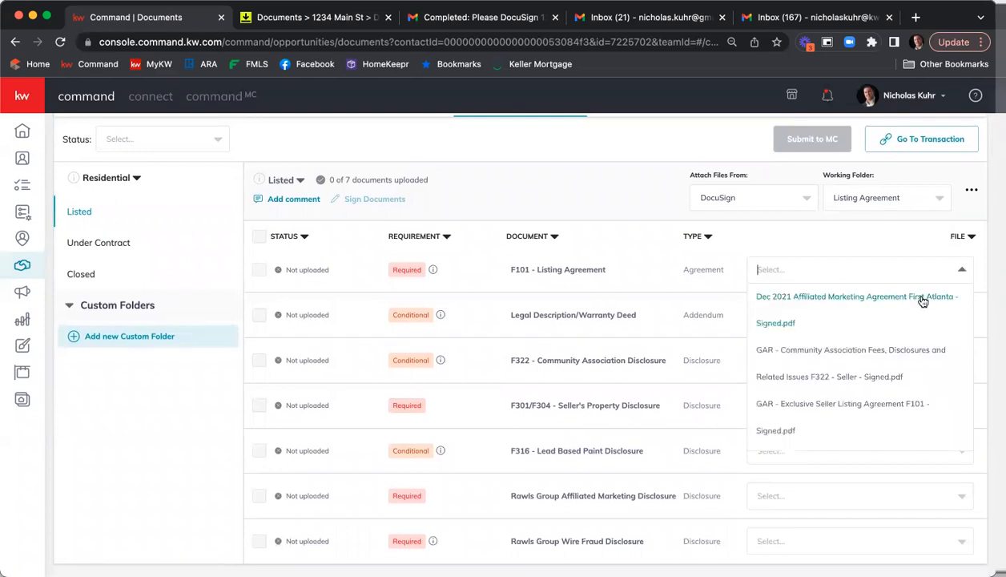
scroll(921, 308, down, 2)
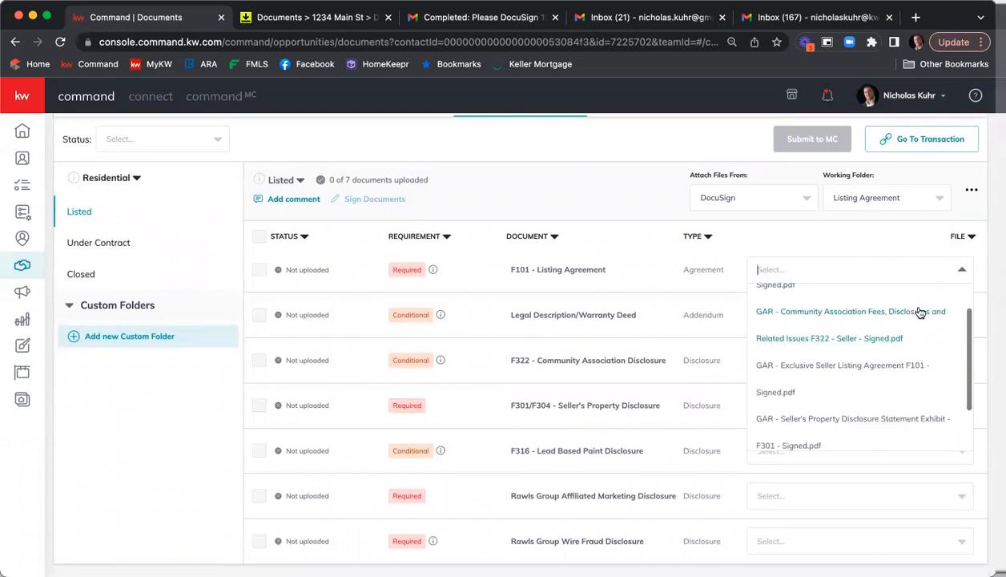
click(858, 370)
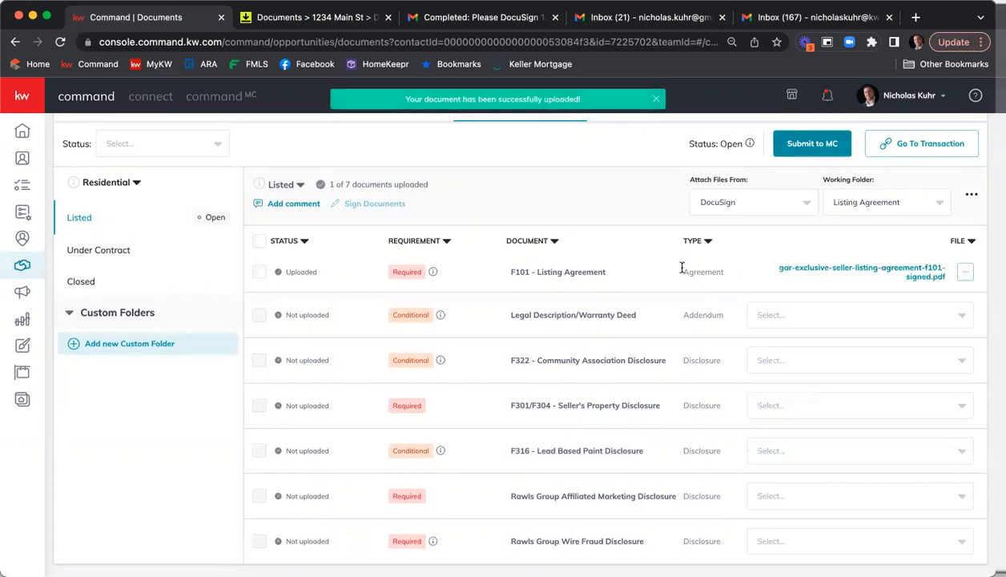
Open the uploaded listing agreement and scroll through its filled fields and signatures
click(851, 274)
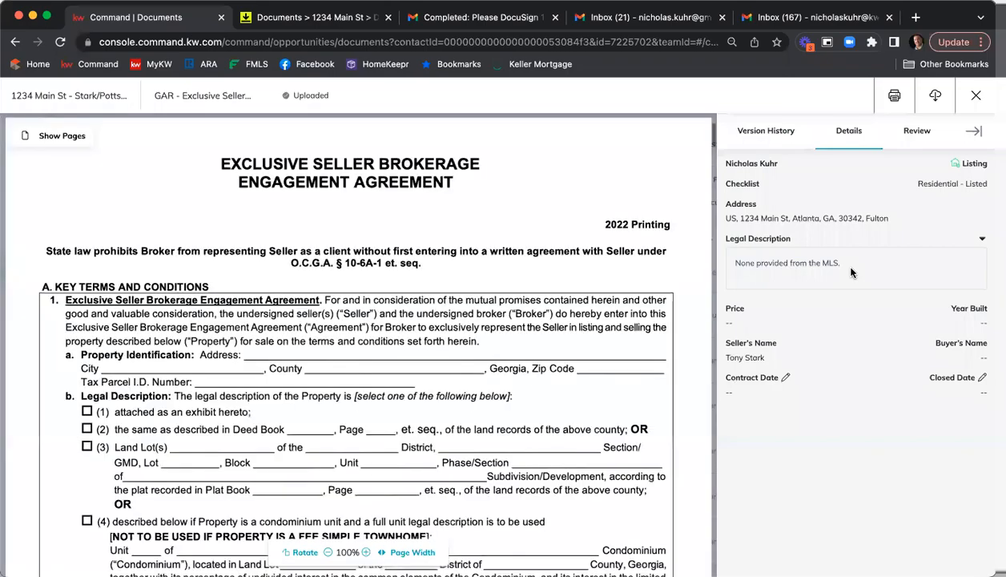
scroll(452, 296, down, 10)
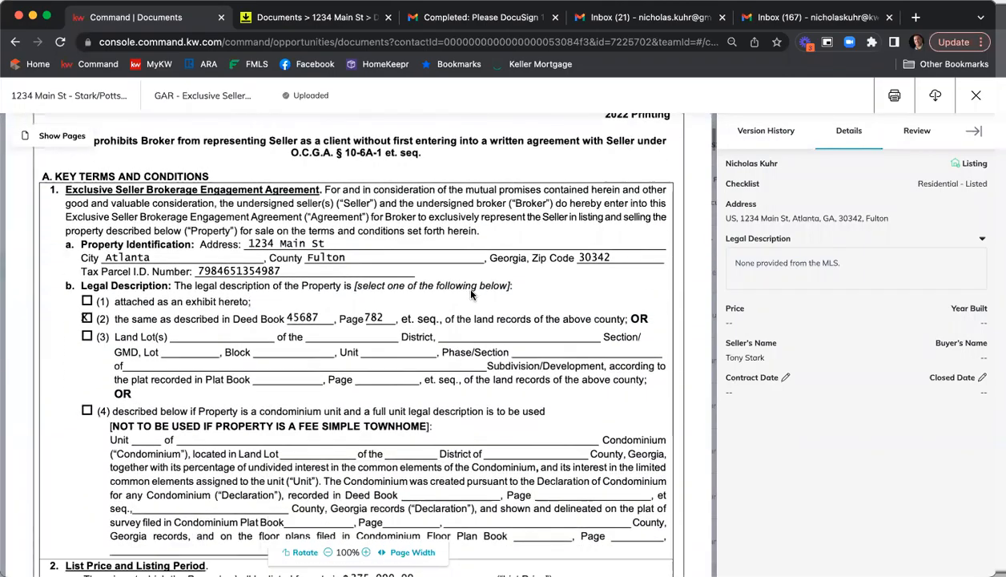
scroll(471, 291, down, 5)
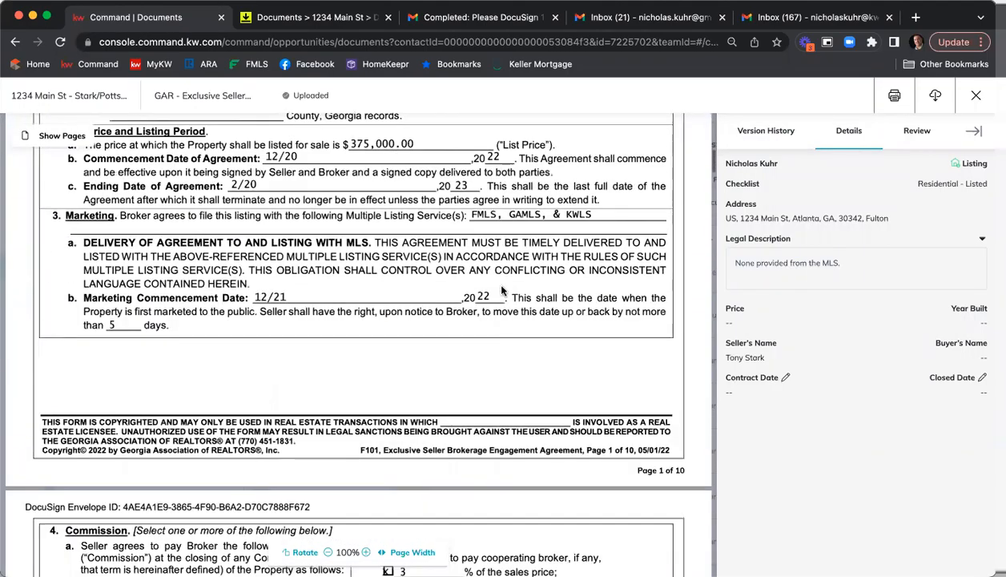
scroll(497, 286, down, 20)
scroll(502, 289, down, 15)
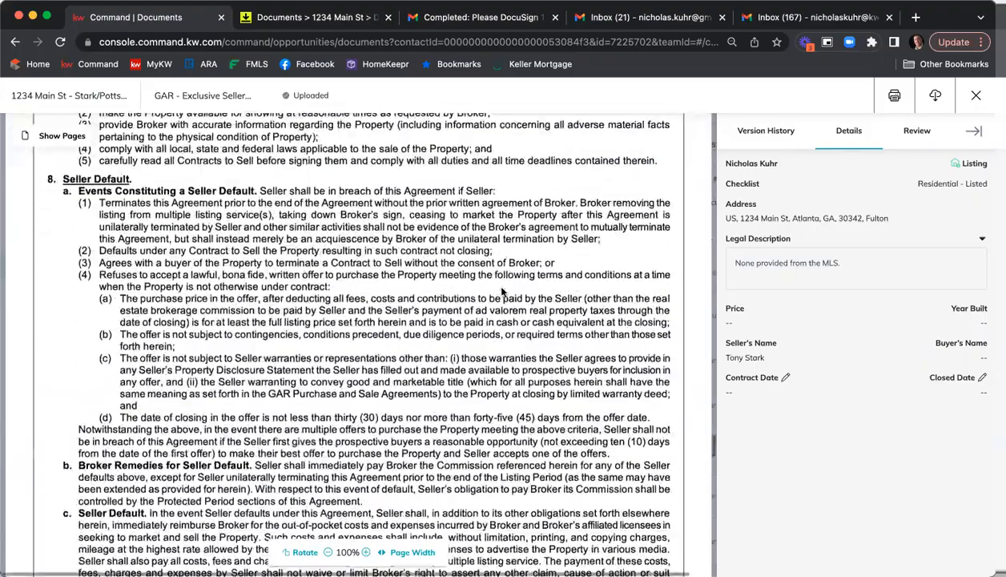
scroll(503, 292, down, 15)
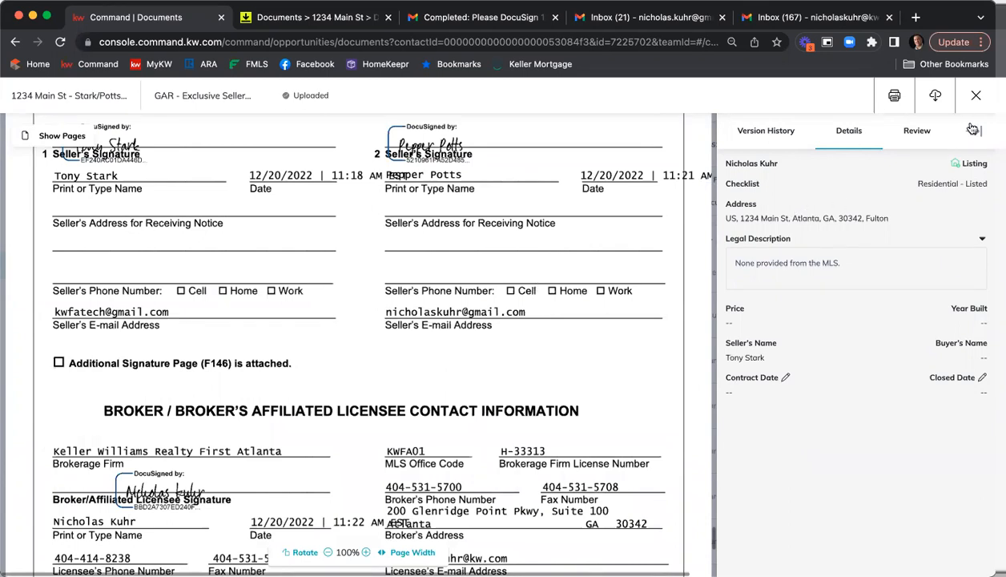
Close the document viewer and attach the signed GAR Community Association Fees F322 PDF to the F322 Community Association Disclosure requirement
click(974, 96)
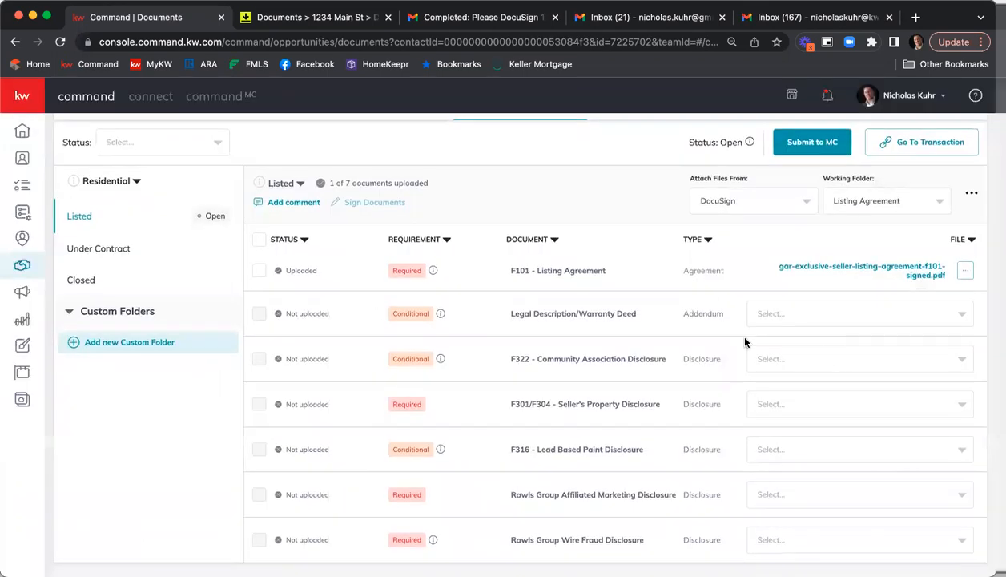
click(911, 362)
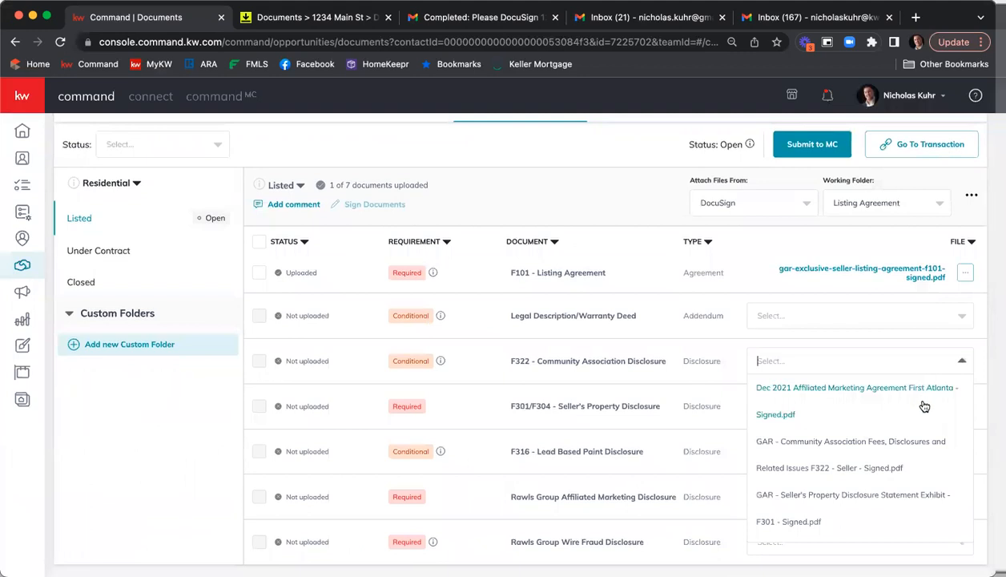
scroll(924, 404, down, 2)
scroll(924, 408, up, 2)
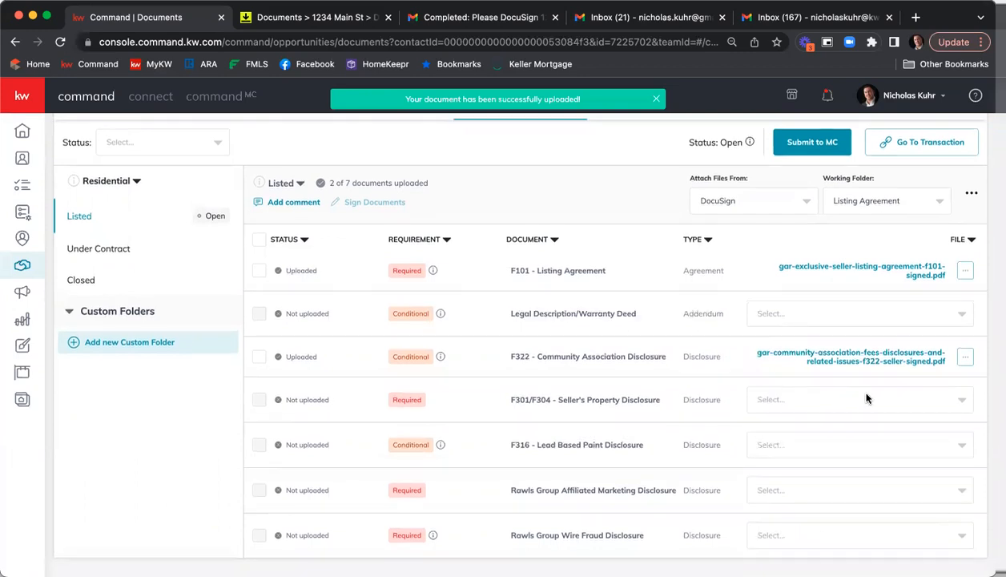
scroll(881, 400, up, 1)
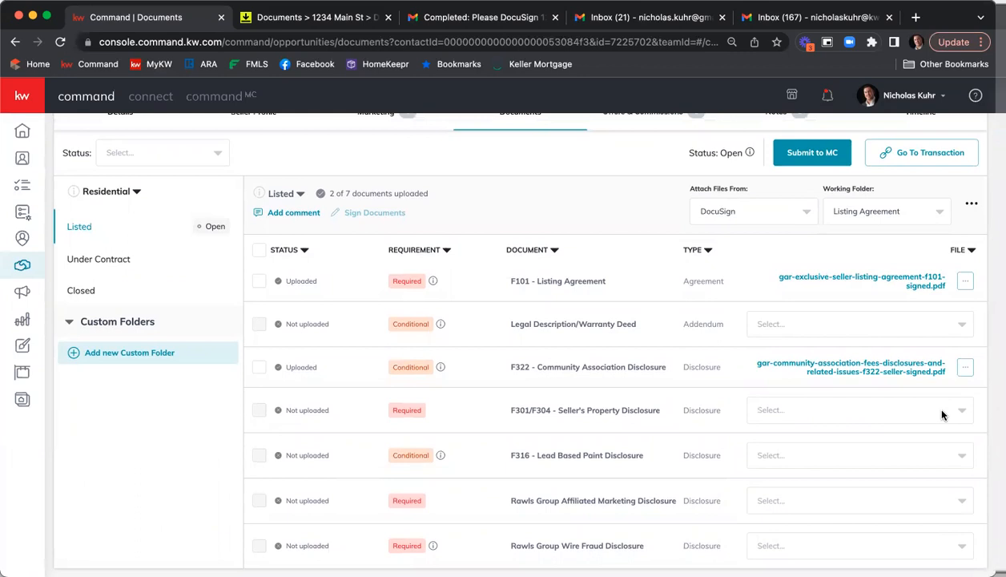
Attach the signed GAR Seller's Property Disclosure Statement Exhibit F301 and the Dec 2021 Affiliated Marketing Agreement to their matching requirements
click(930, 410)
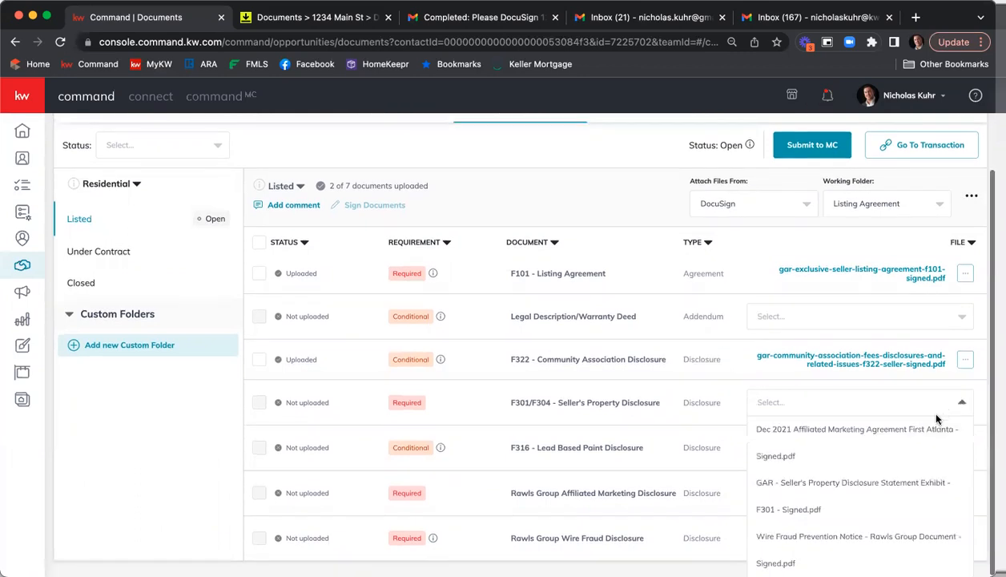
click(850, 483)
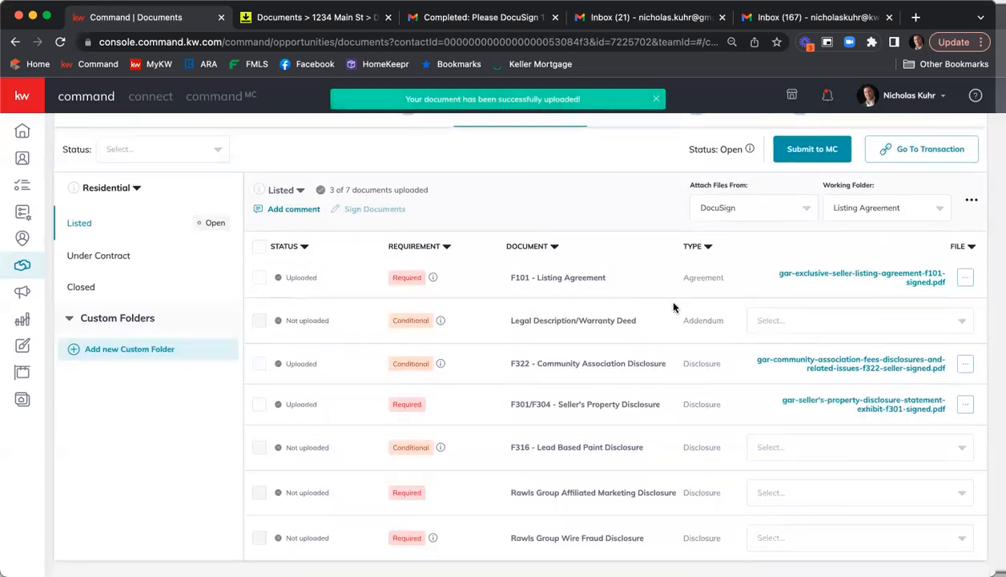
click(850, 497)
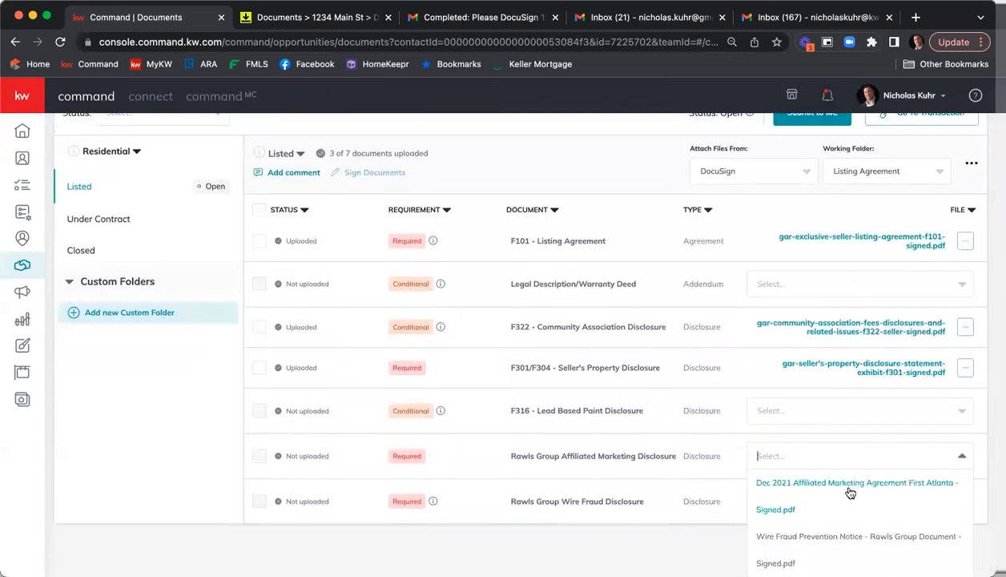
click(857, 499)
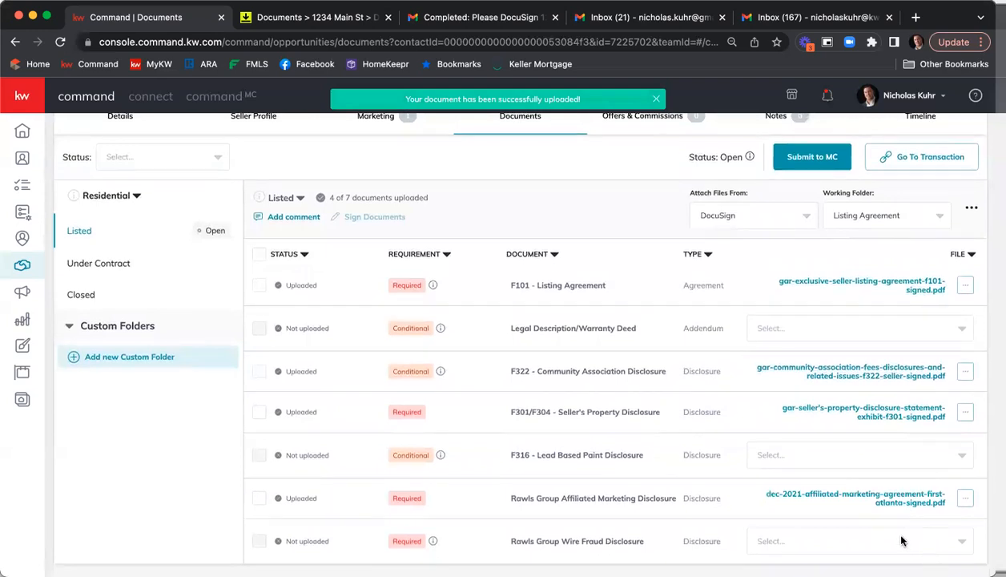
Attach the signed Wire Fraud Prevention Notice - Rawls Group Document to the Rawls Group Wire Fraud Disclosure requirement
click(885, 539)
click(836, 538)
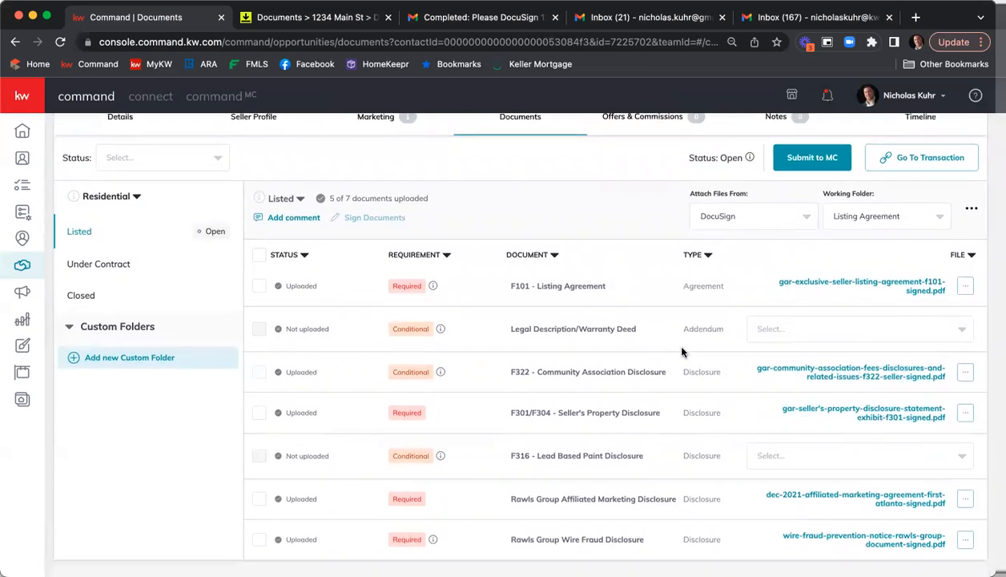
scroll(682, 352, up, 3)
click(800, 234)
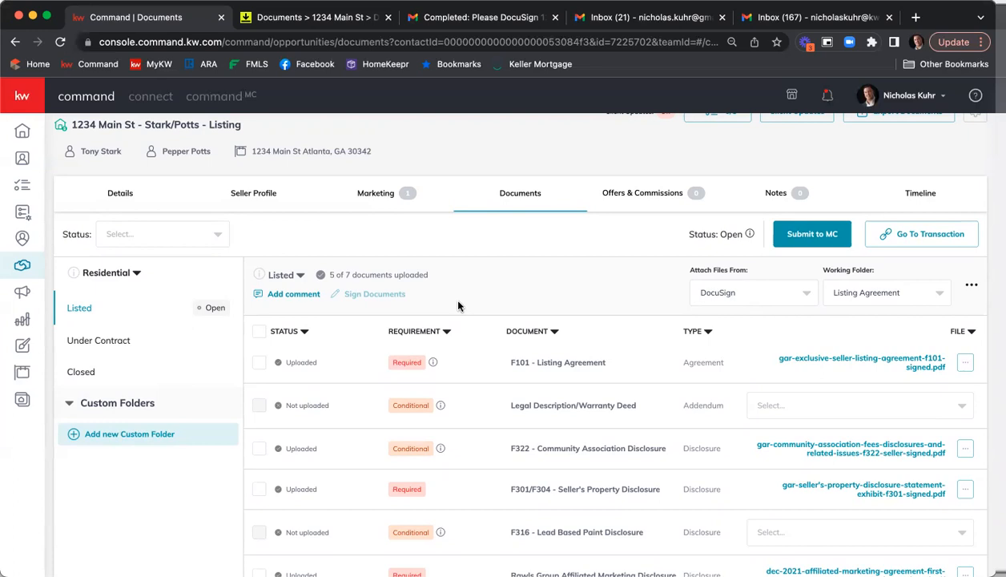
scroll(458, 302, up, 1)
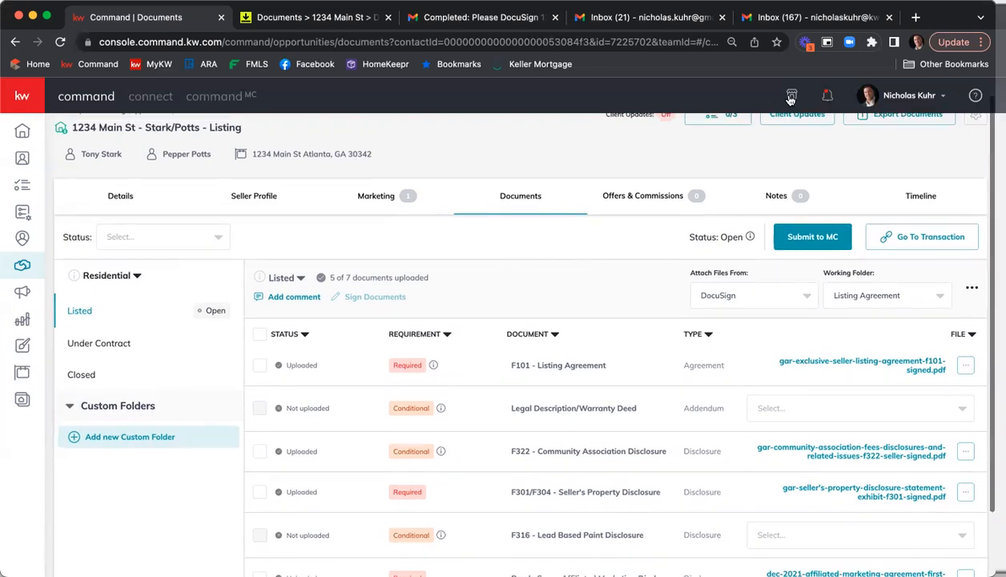